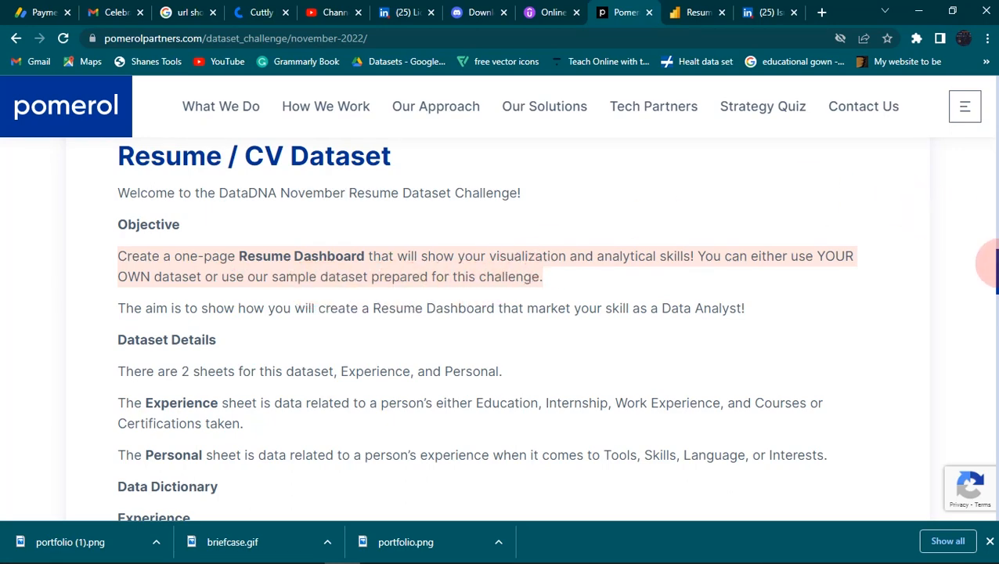
Review the November 2022 DataDNA Resume / CV Dataset challenge page, including its objective, dataset details and previous challenges
{"action": "left_click_drag", "start_coordinate": [992, 266], "coordinate": [993, 78]}
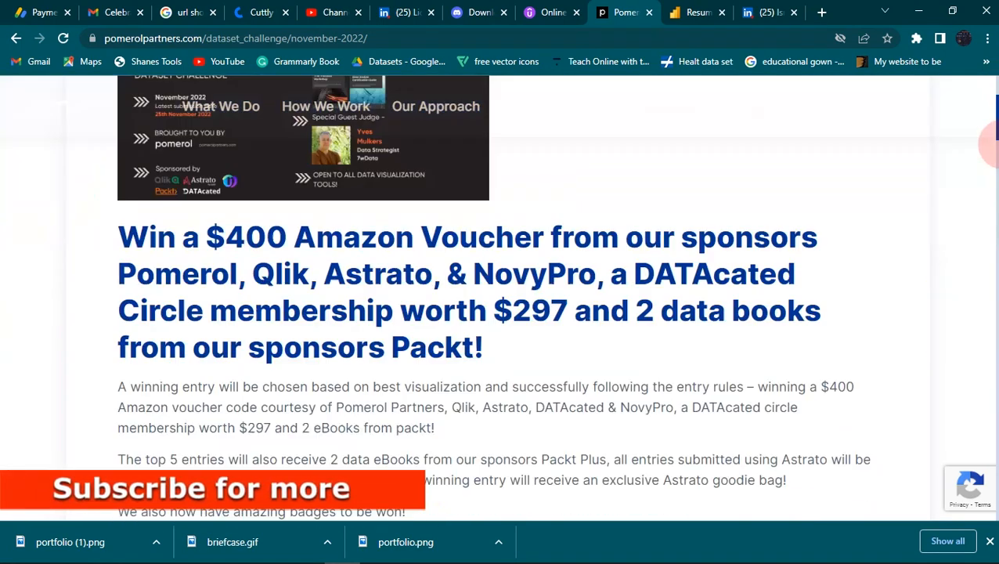
{"action": "scroll", "coordinate": [975, 110], "scroll_direction": "up", "scroll_amount": 10}
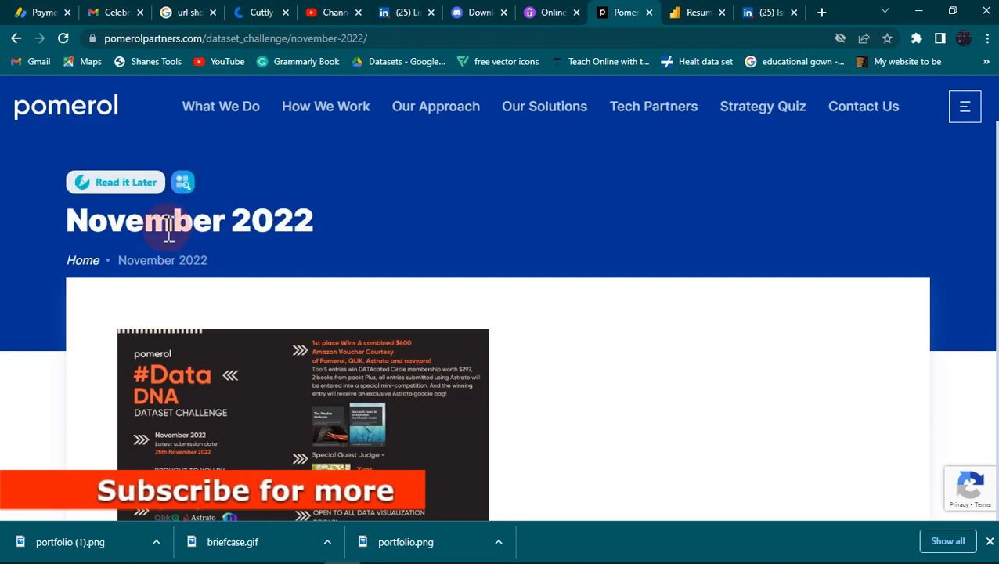
{"action": "left_click_drag", "start_coordinate": [990, 100], "coordinate": [997, 391]}
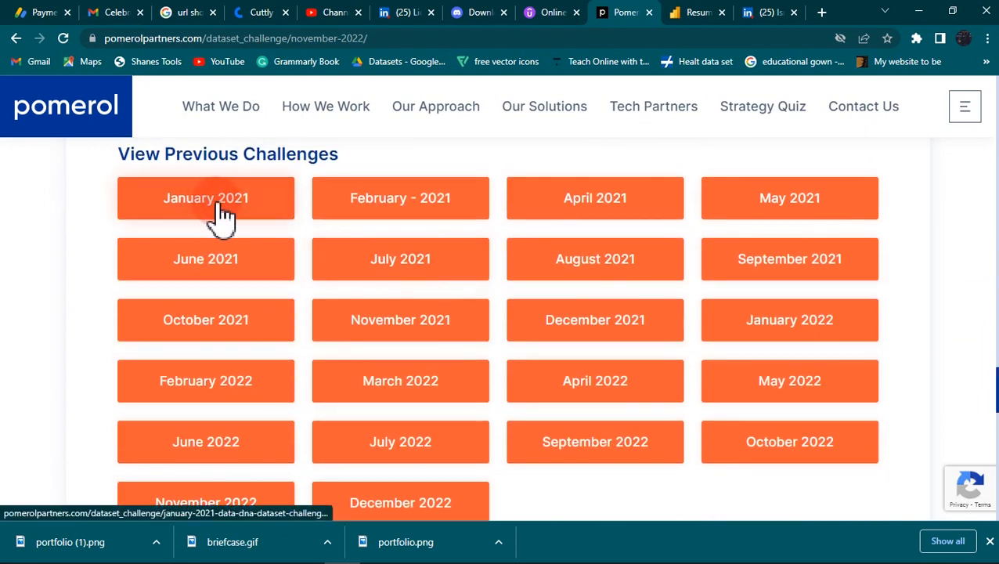
{"action": "mouse_move", "coordinate": [996, 382]}
{"action": "left_mouse_down"}
{"action": "mouse_move", "coordinate": [997, 393]}
{"action": "mouse_move", "coordinate": [994, 373]}
{"action": "left_mouse_up"}
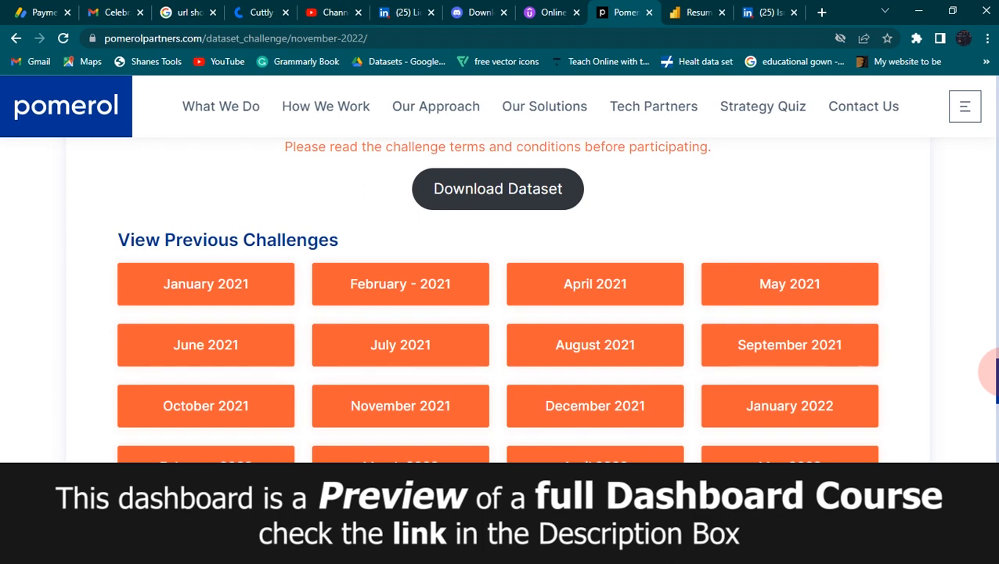
{"action": "left_click_drag", "start_coordinate": [993, 376], "coordinate": [993, 272]}
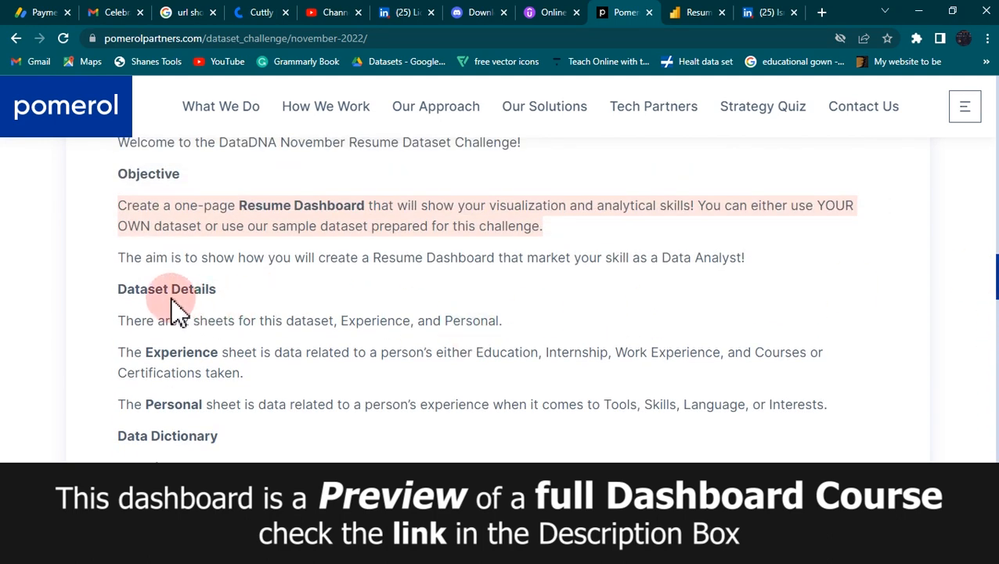
{"action": "left_click_drag", "start_coordinate": [991, 275], "coordinate": [988, 368]}
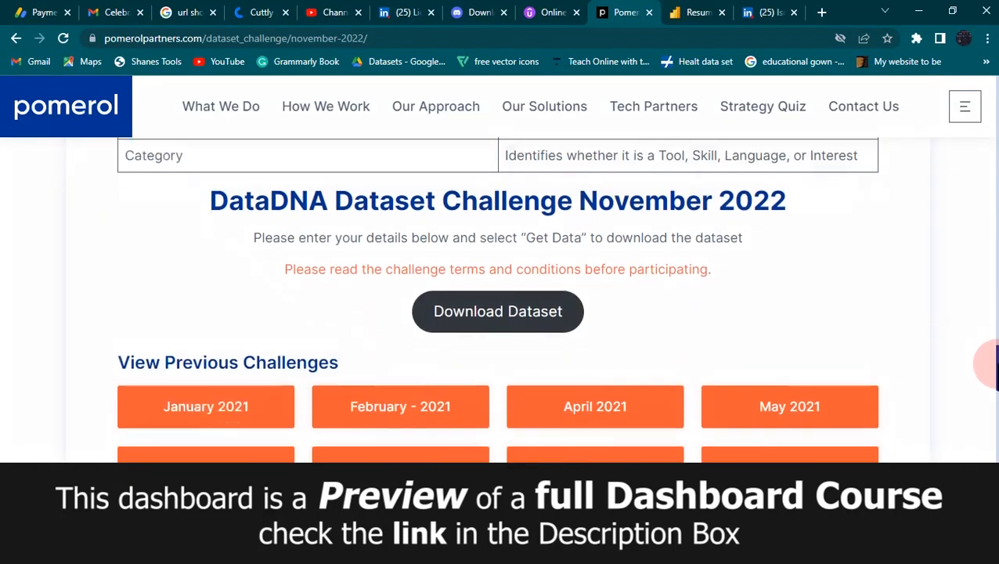
Open the November 2022 challenge's dataset download form and check its full name and email address fields
{"action": "left_click", "coordinate": [520, 314]}
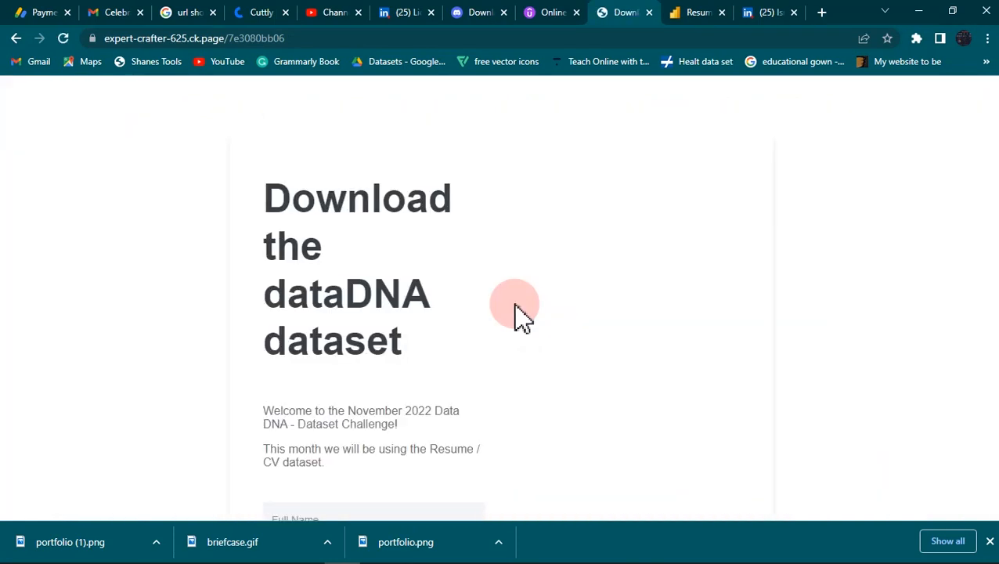
{"action": "scroll", "coordinate": [991, 317], "scroll_direction": "down", "scroll_amount": 2}
{"action": "scroll", "coordinate": [988, 317], "scroll_direction": "down", "scroll_amount": 1}
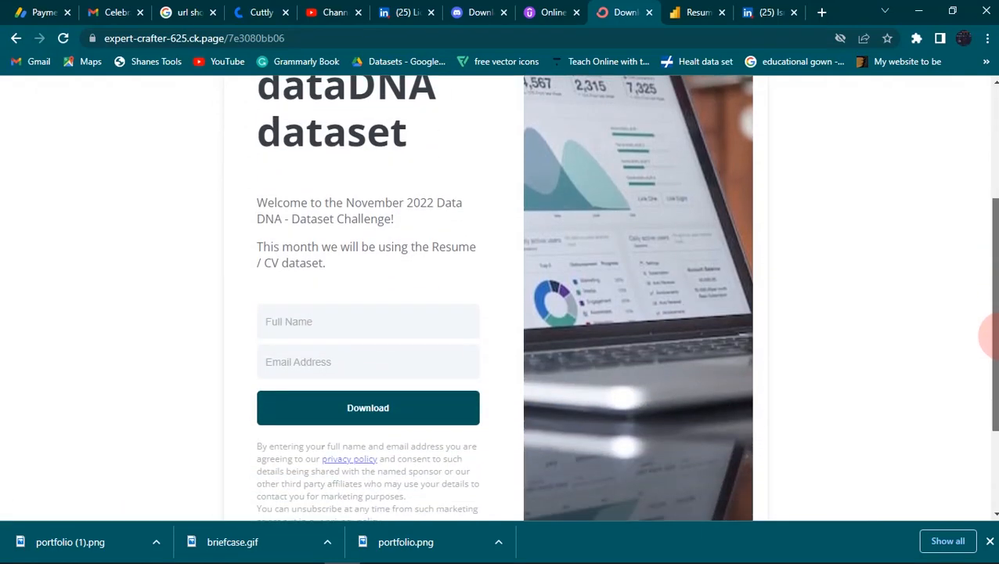
{"action": "left_click", "coordinate": [436, 321]}
{"action": "left_click", "coordinate": [308, 364]}
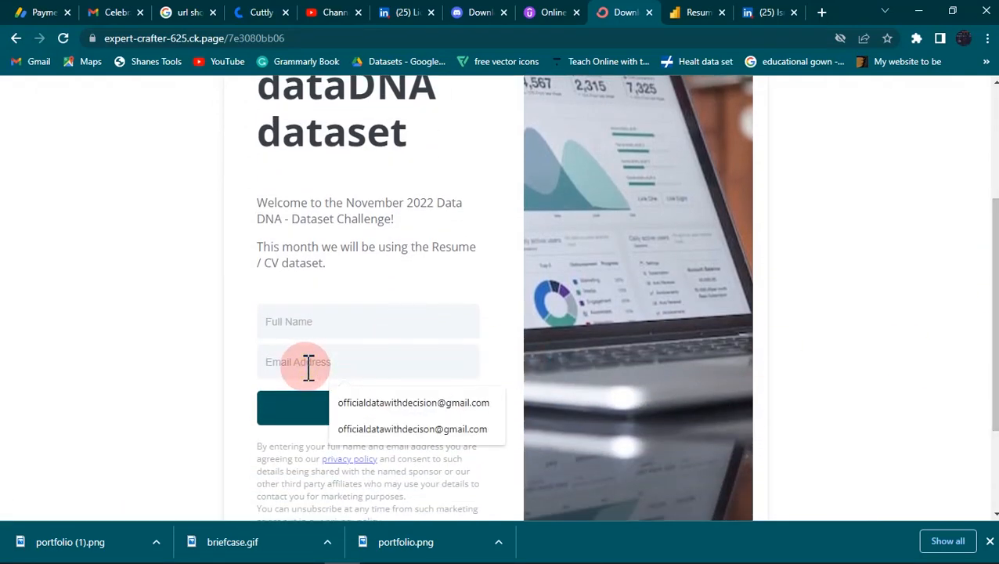
{"action": "left_click", "coordinate": [210, 397]}
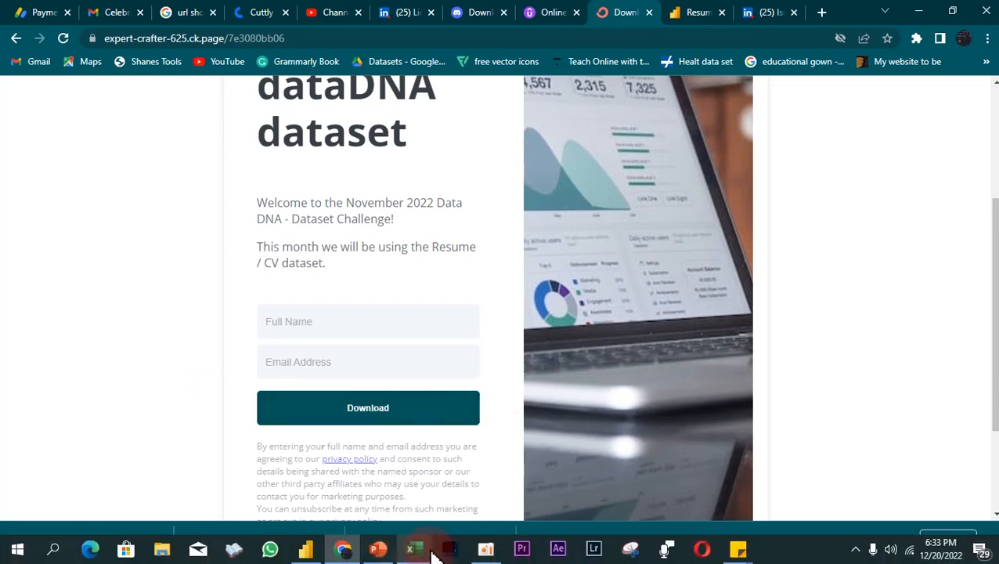
Switch to the Excel workbook and look through its Personal info, Eduction, Experince and Links sheets
{"action": "left_click", "coordinate": [413, 548]}
{"action": "left_click", "coordinate": [384, 424]}
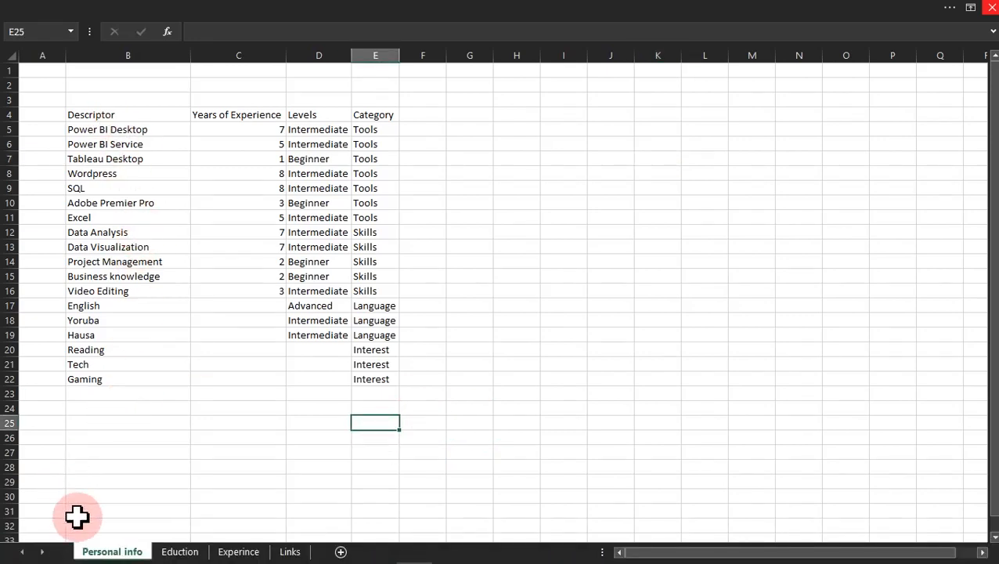
{"action": "left_click", "coordinate": [170, 553]}
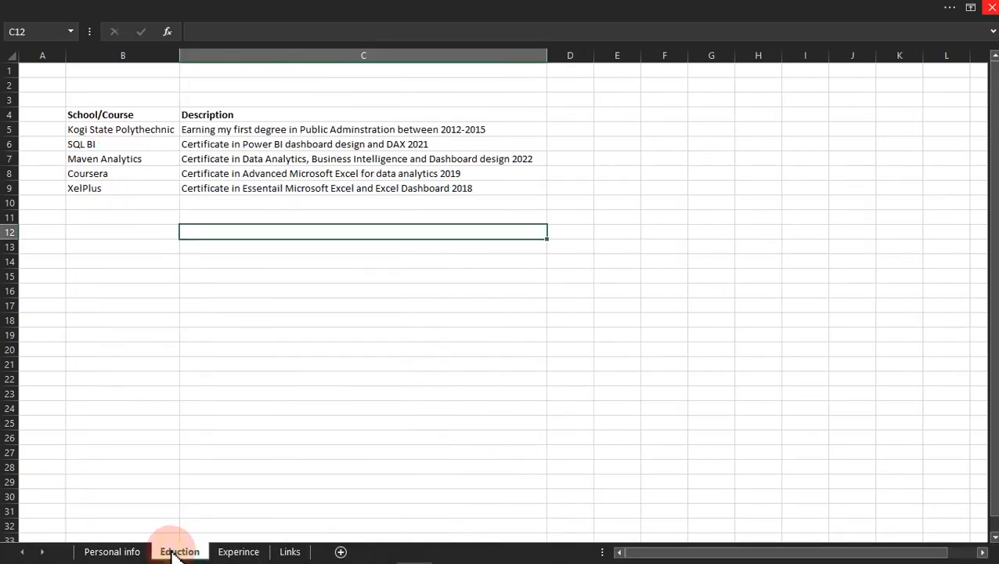
{"action": "left_click", "coordinate": [235, 552]}
{"action": "left_click", "coordinate": [290, 552]}
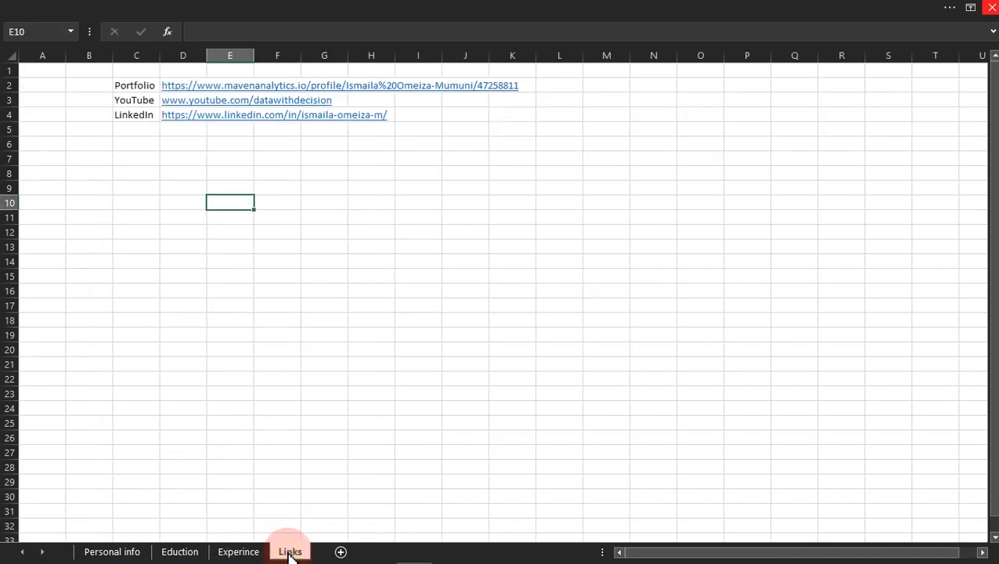
Switch to Power BI Desktop and examine the resume dashboard, including the pop-up details of its work experience, education and portfolio sections
{"action": "mouse_move", "coordinate": [426, 561]}
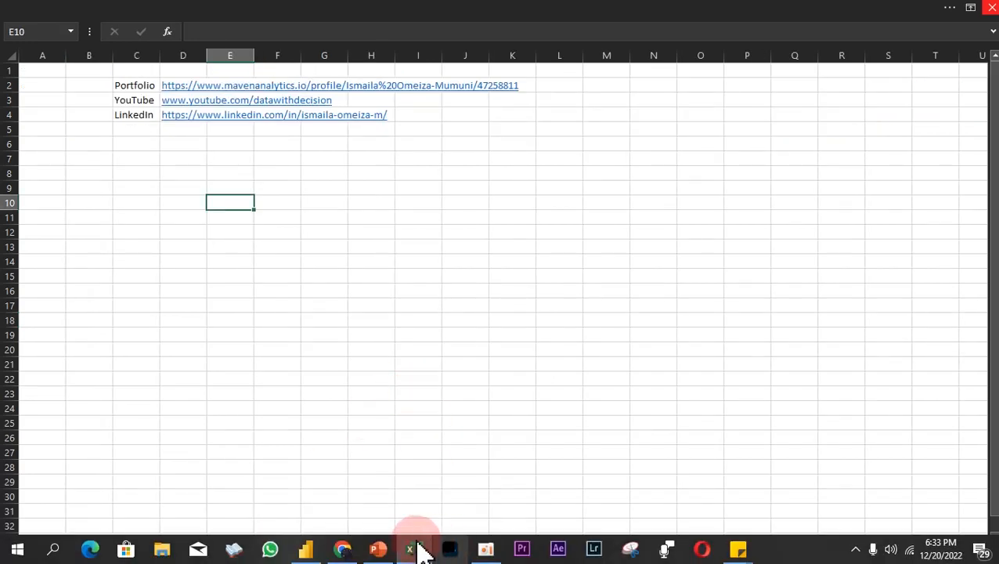
{"action": "left_click", "coordinate": [311, 550]}
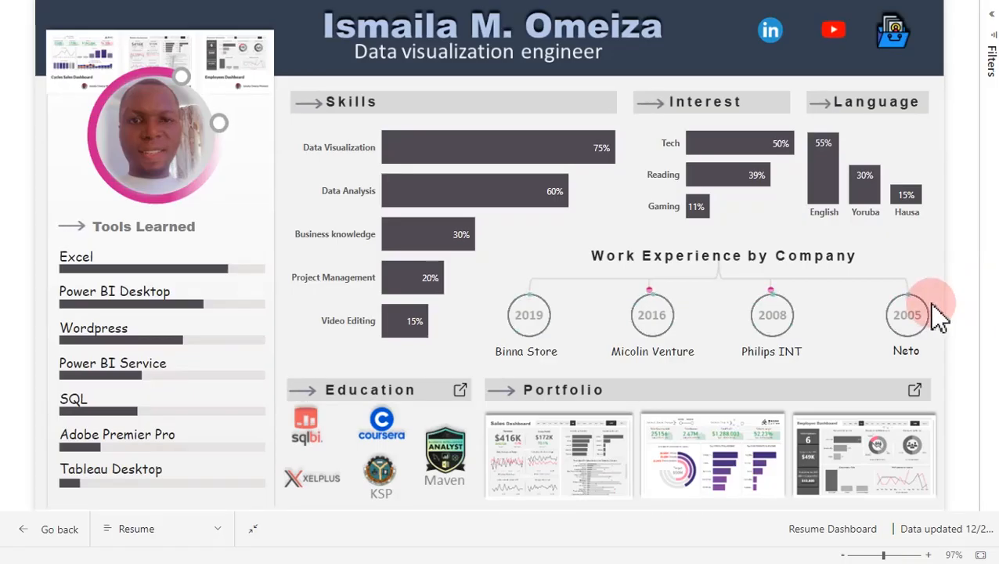
{"action": "mouse_move", "coordinate": [925, 329]}
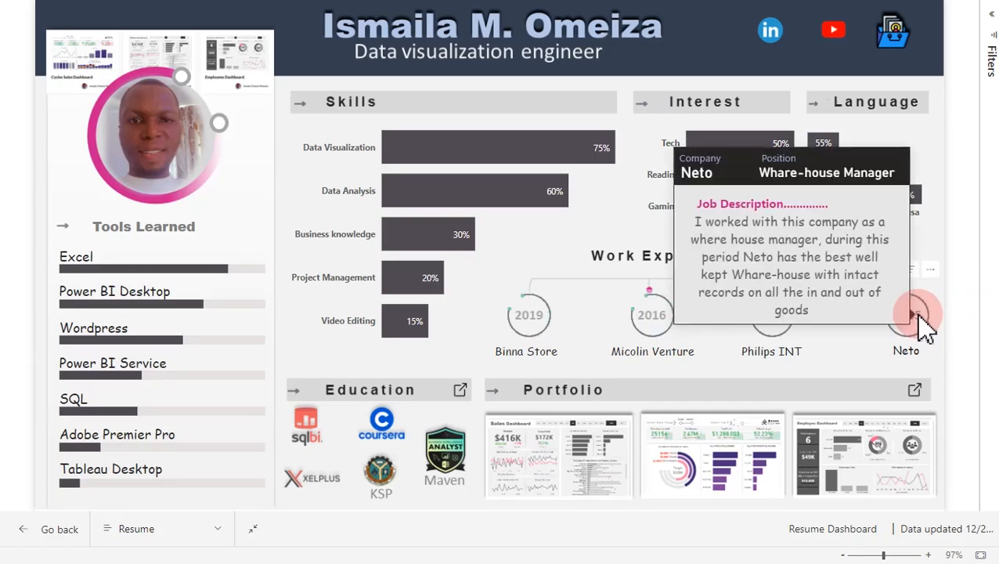
{"action": "mouse_move", "coordinate": [870, 481]}
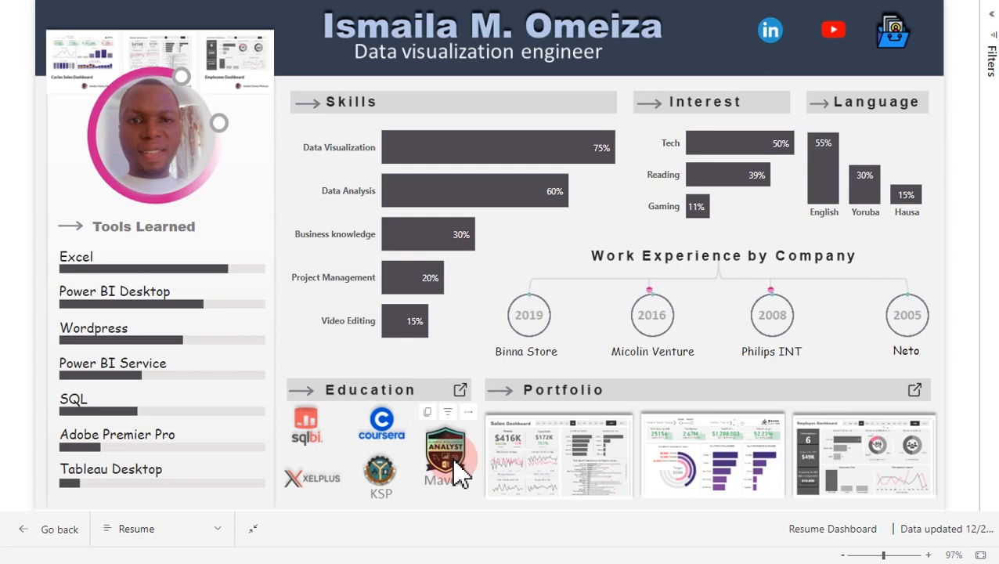
{"action": "mouse_move", "coordinate": [316, 419]}
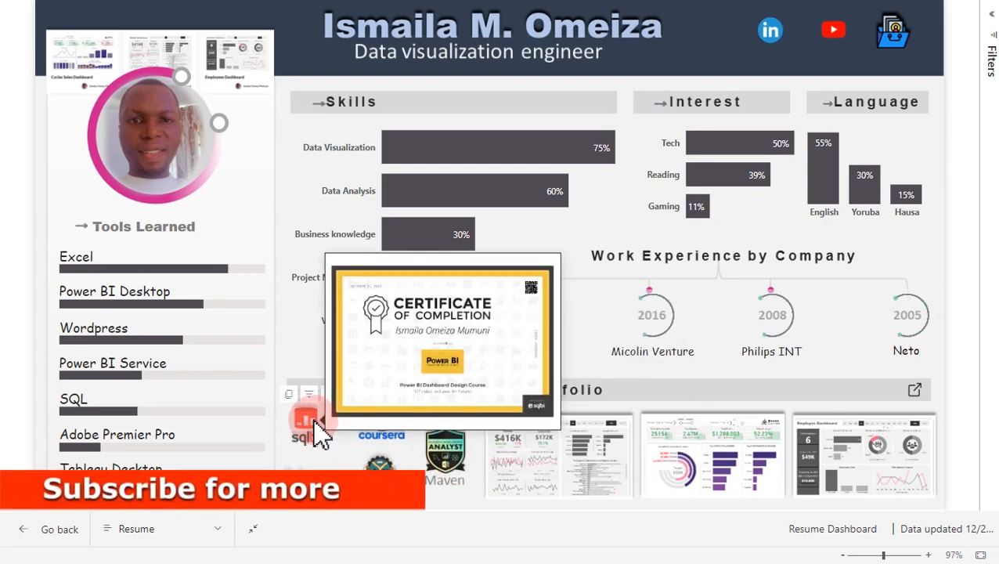
{"action": "mouse_move", "coordinate": [883, 201]}
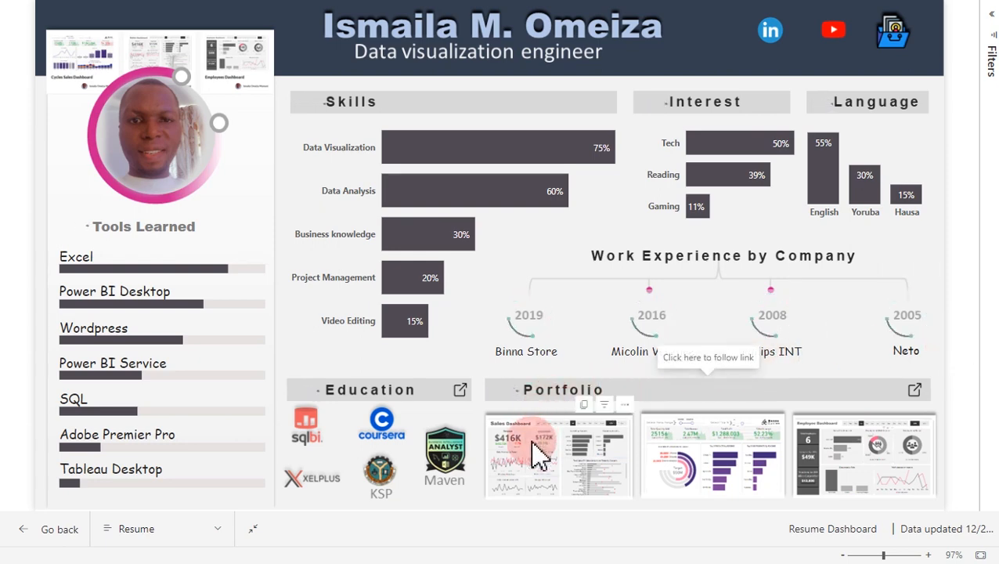
{"action": "mouse_move", "coordinate": [537, 470]}
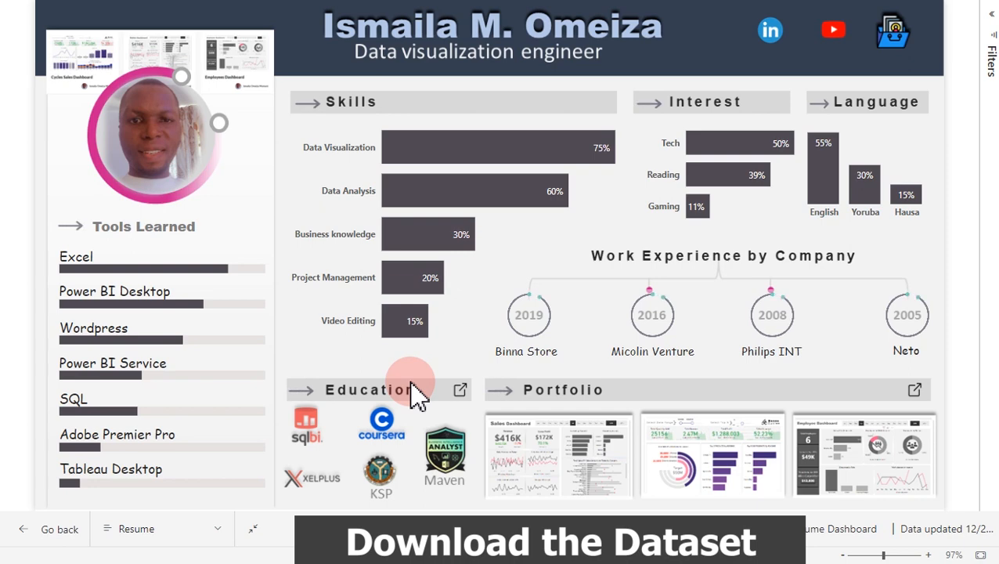
{"action": "mouse_move", "coordinate": [308, 426]}
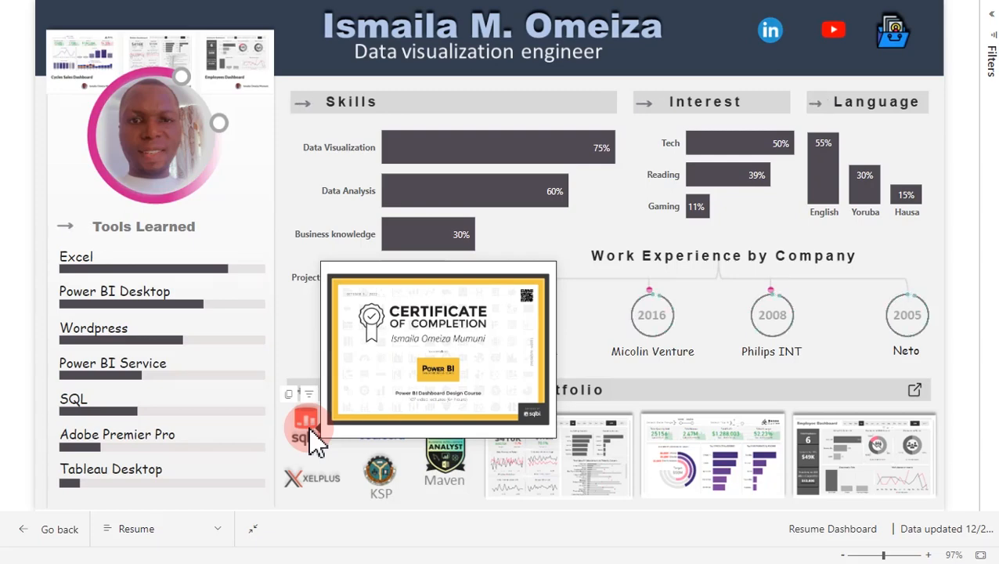
{"action": "mouse_move", "coordinate": [445, 469]}
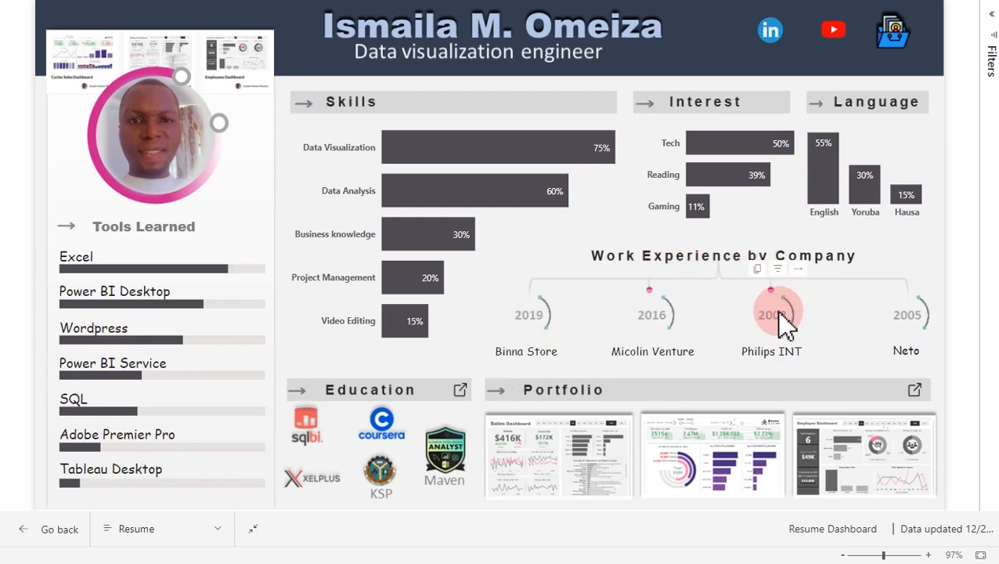
{"action": "mouse_move", "coordinate": [783, 321]}
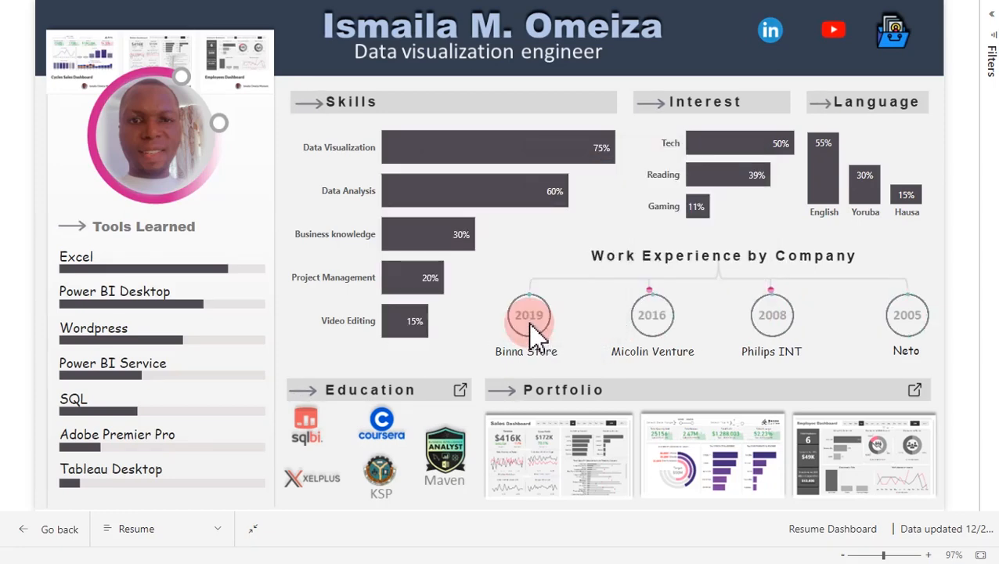
{"action": "left_click", "coordinate": [531, 324]}
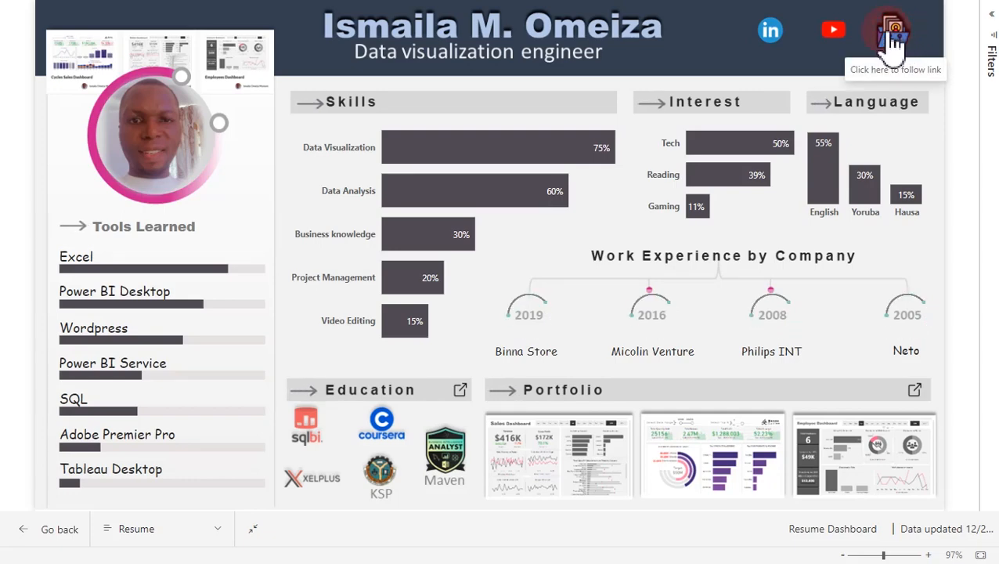
Follow the portfolio and LinkedIn links in the resume dashboard's header and look through both profile pages
{"action": "left_click", "coordinate": [894, 40]}
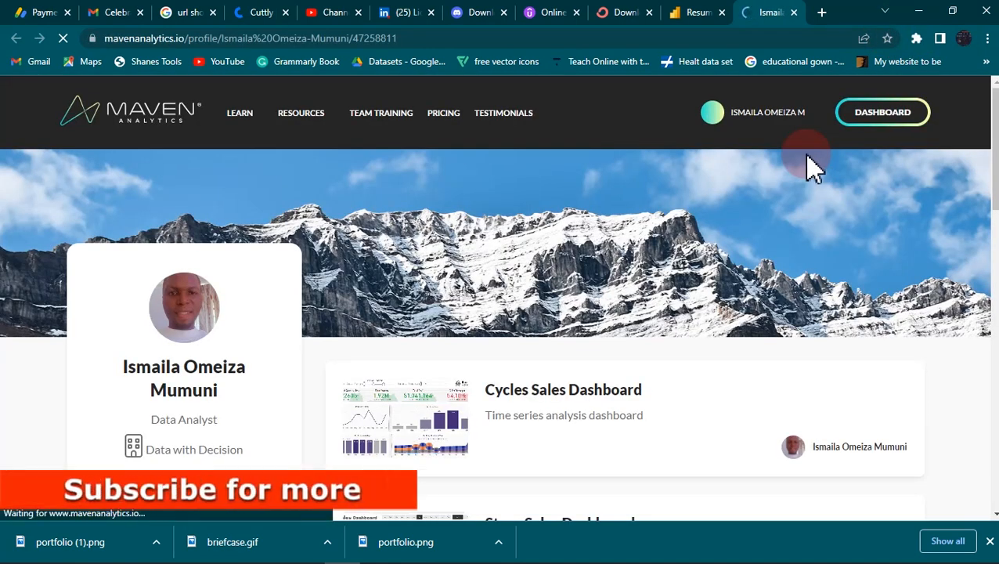
{"action": "left_click_drag", "start_coordinate": [988, 133], "coordinate": [990, 349]}
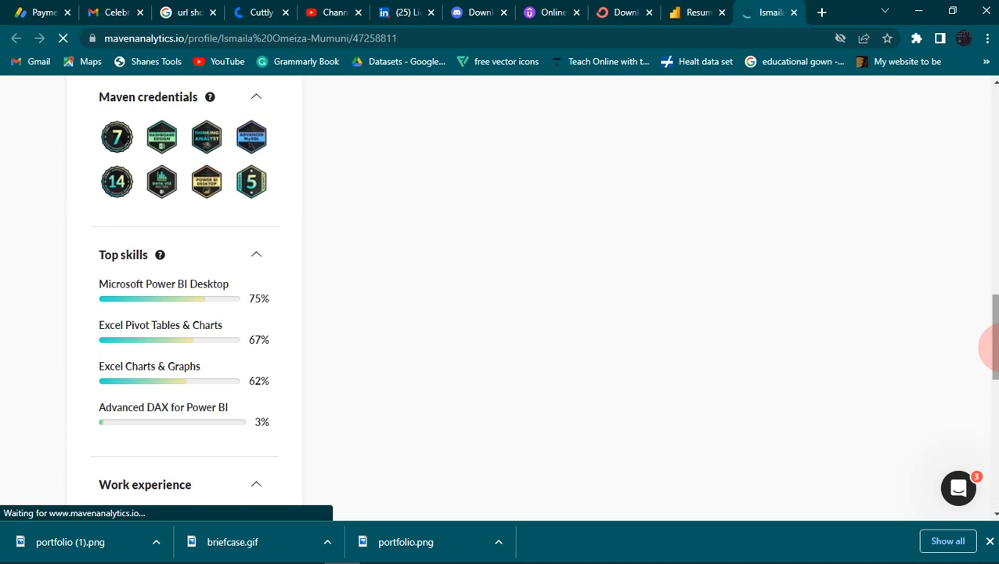
{"action": "mouse_move", "coordinate": [453, 561]}
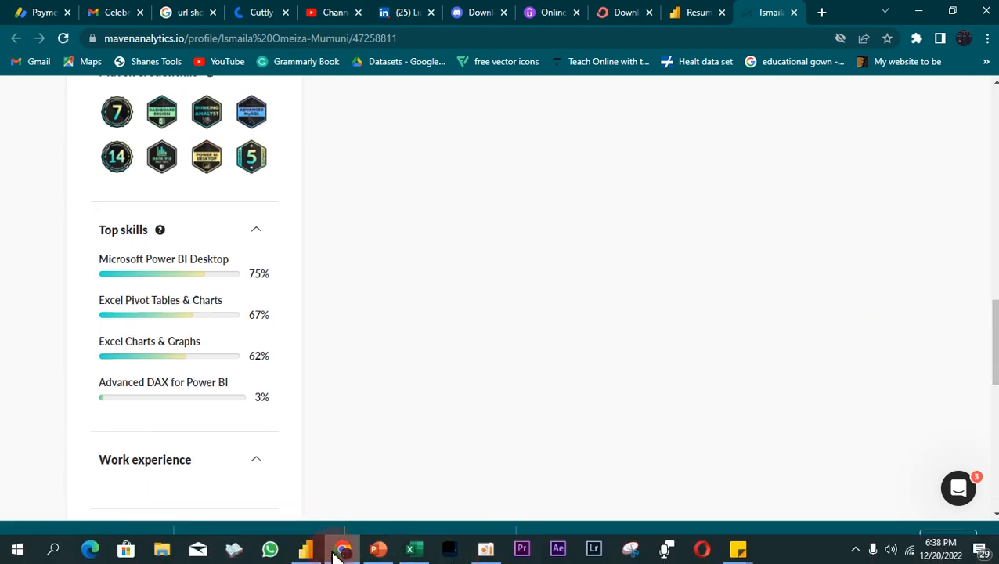
{"action": "left_click", "coordinate": [305, 550]}
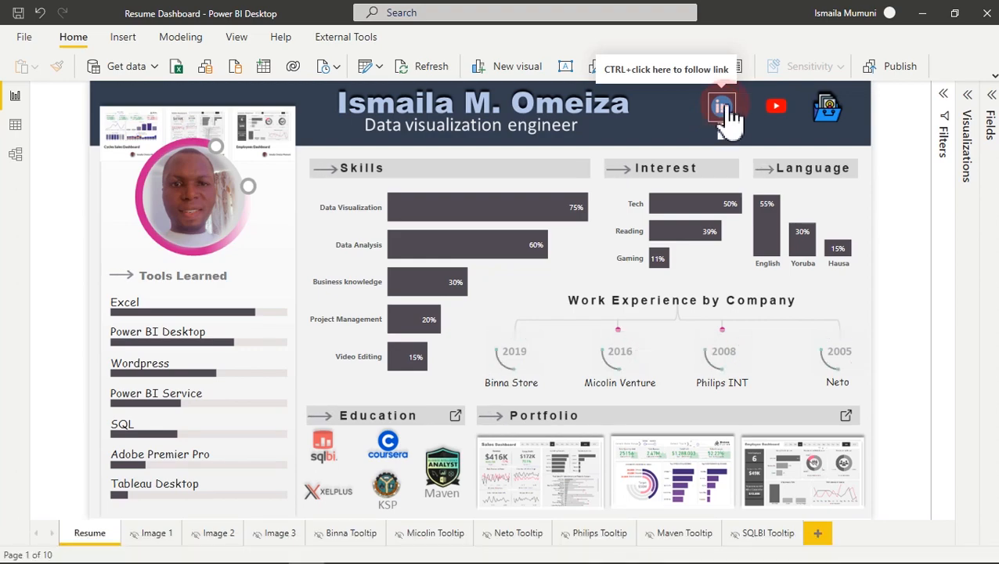
{"action": "left_click", "coordinate": [723, 108], "text": "ctrl"}
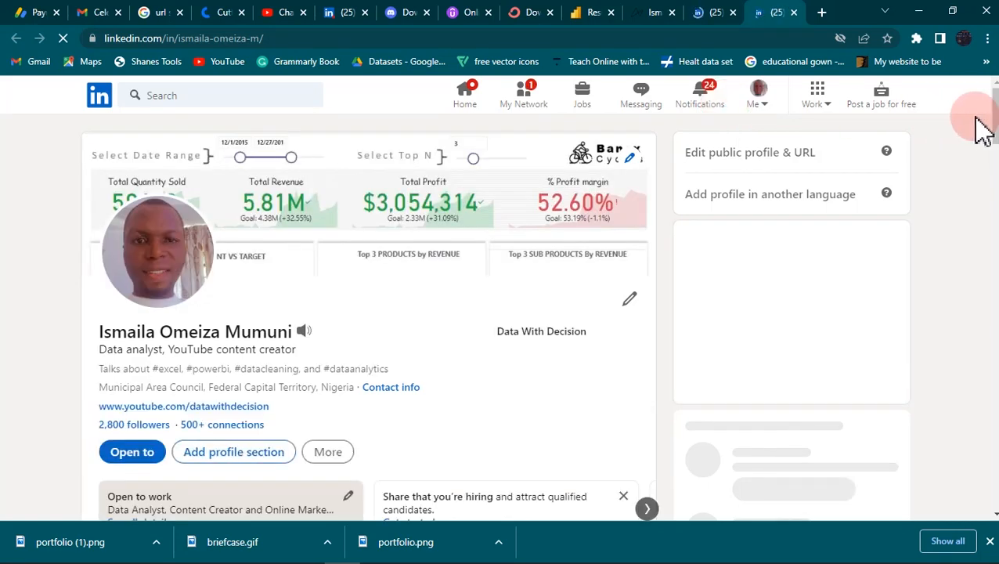
{"action": "left_click_drag", "start_coordinate": [988, 111], "coordinate": [993, 350]}
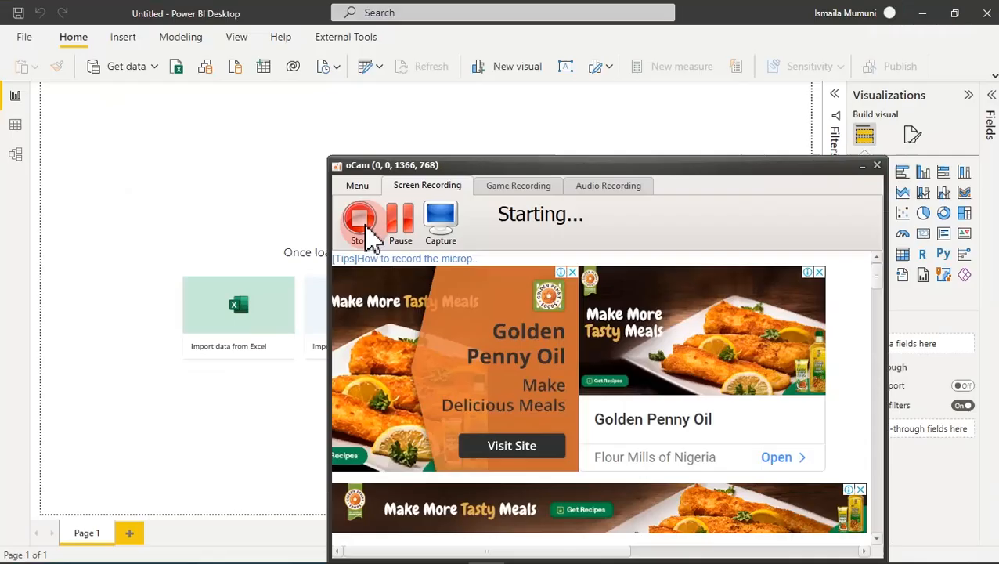
Connect the blank report to the My Dataset Excel workbook in the Resume Dashboard folder
{"action": "left_click", "coordinate": [509, 120]}
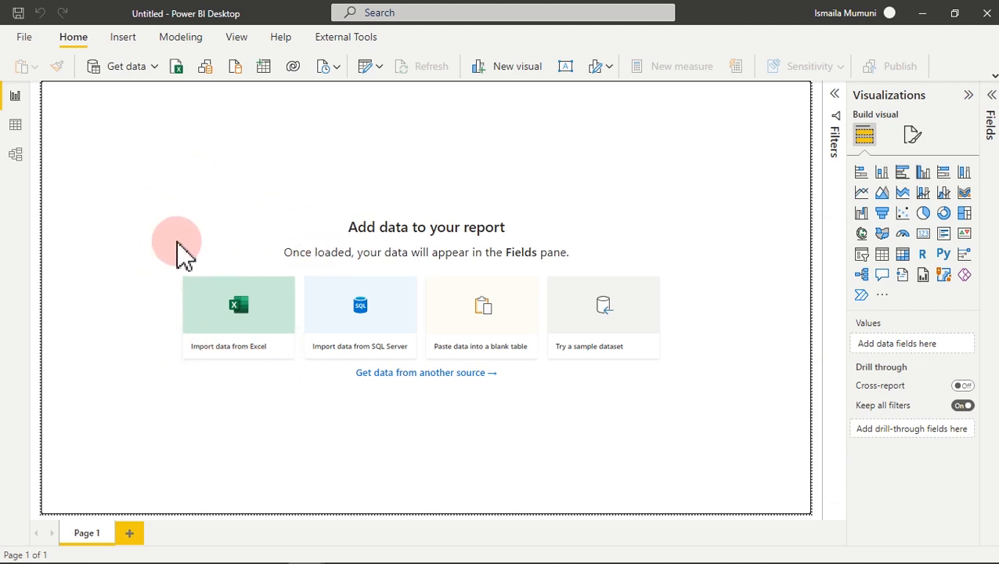
{"action": "left_click", "coordinate": [154, 67]}
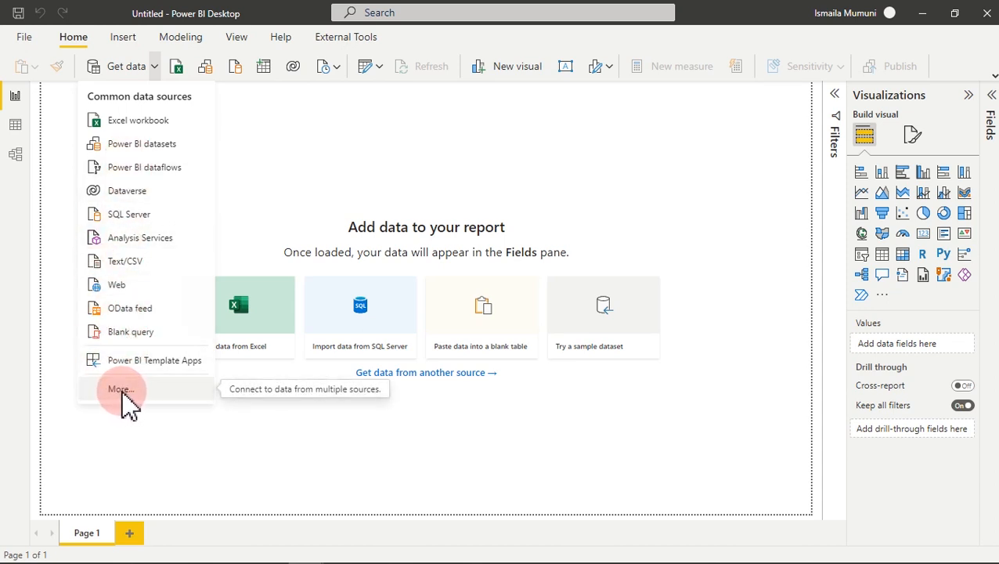
{"action": "left_click", "coordinate": [119, 129]}
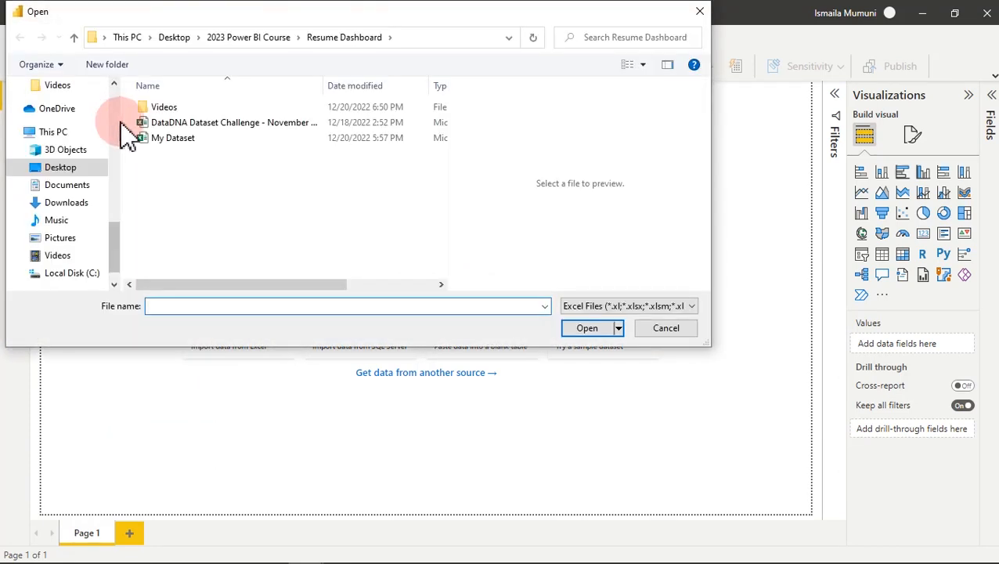
{"action": "left_click", "coordinate": [204, 132]}
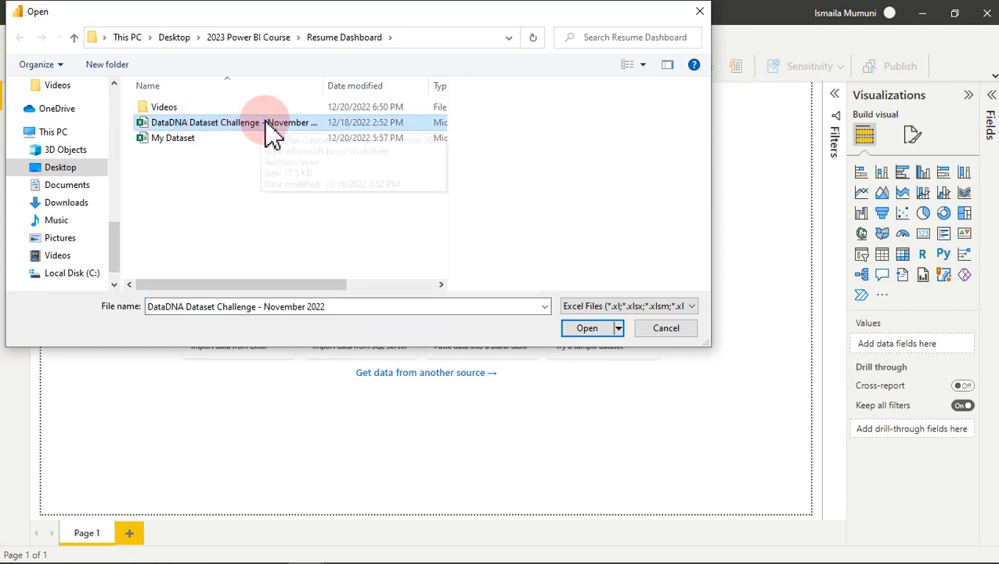
{"action": "left_click", "coordinate": [178, 143]}
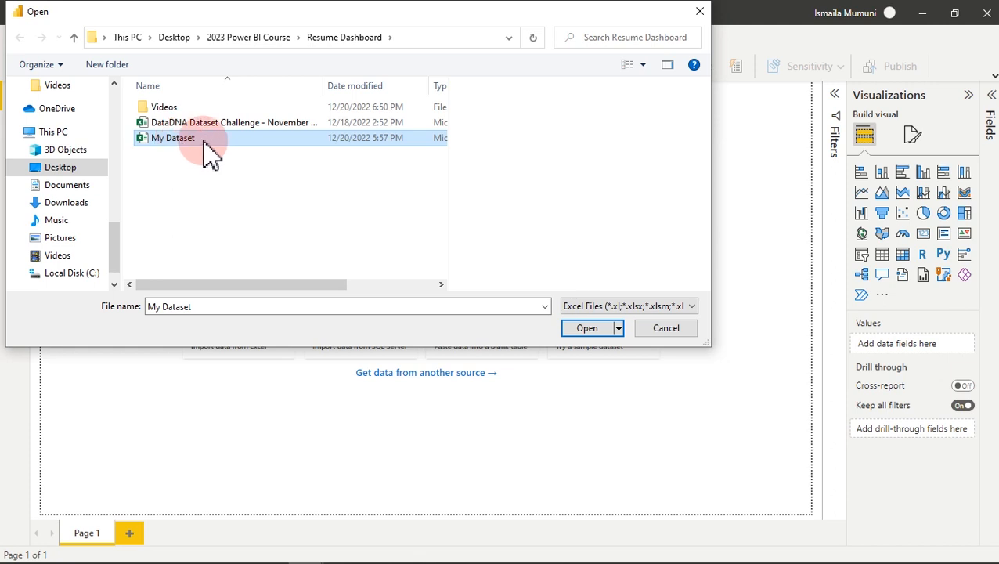
{"action": "left_click", "coordinate": [586, 328]}
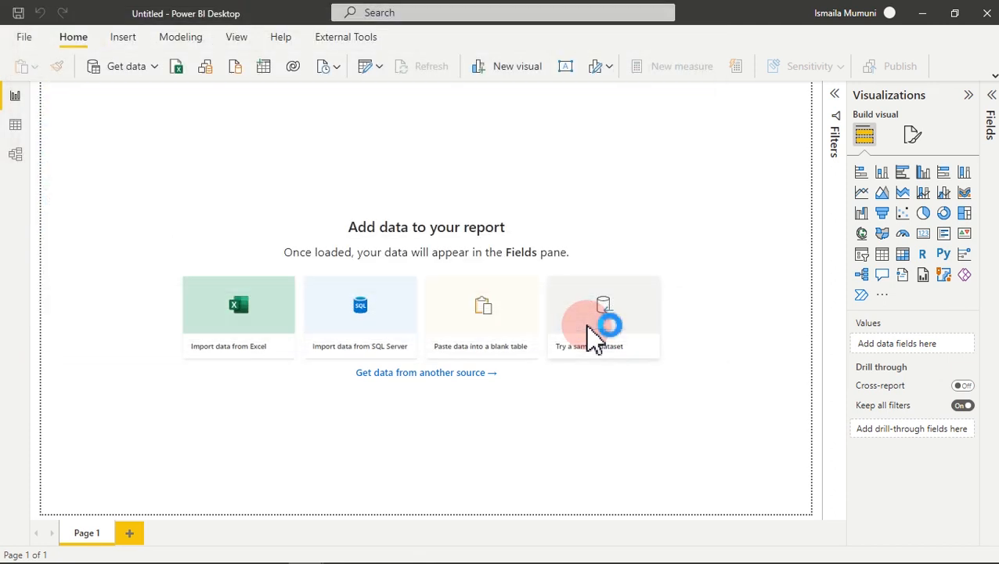
Switch to Chrome and review the November 2022 challenge page's objective and dataset details, and return to Power BI Desktop
{"action": "mouse_move", "coordinate": [374, 562]}
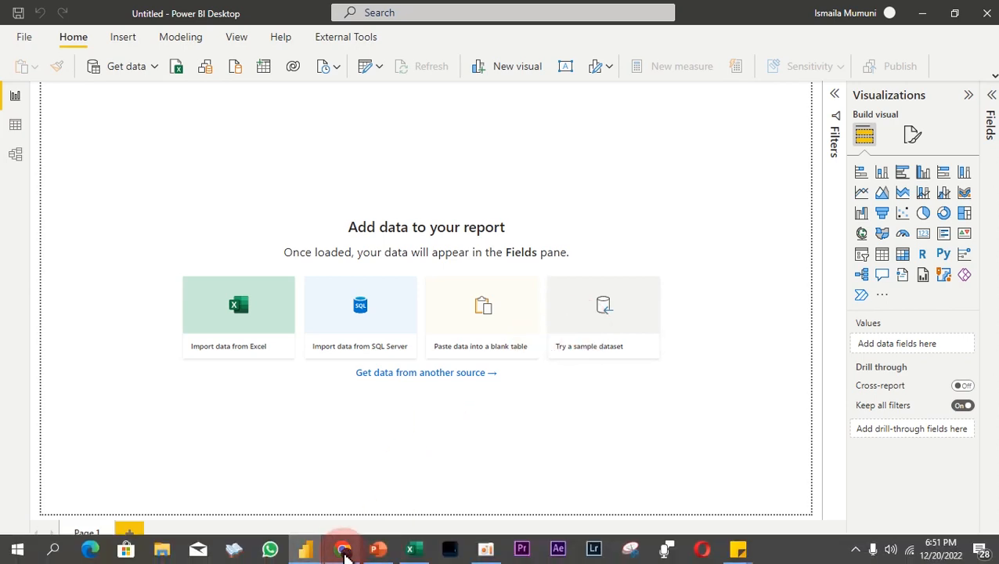
{"action": "left_click", "coordinate": [345, 554]}
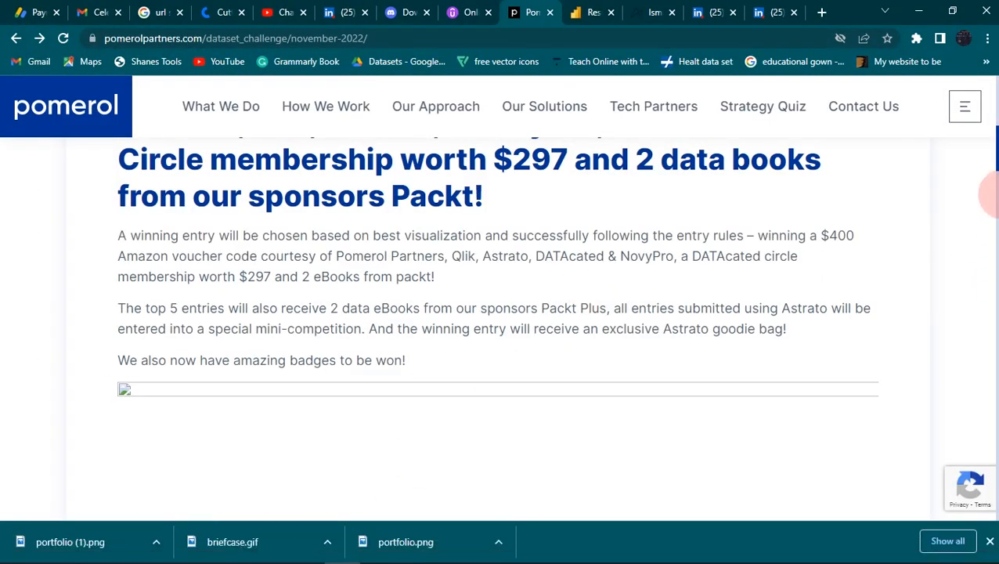
{"action": "left_click_drag", "start_coordinate": [990, 160], "coordinate": [991, 283]}
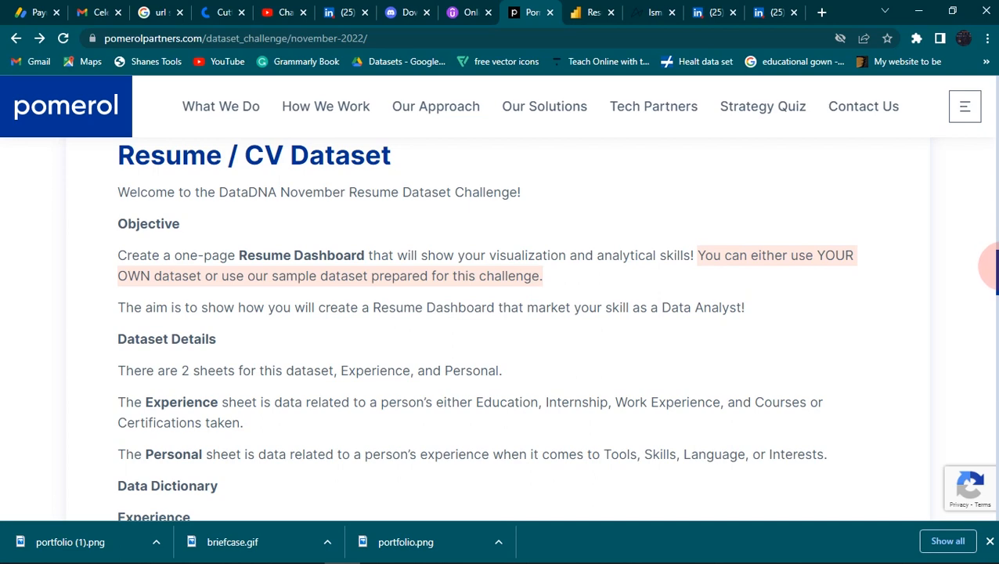
{"action": "left_click_drag", "start_coordinate": [991, 266], "coordinate": [990, 396]}
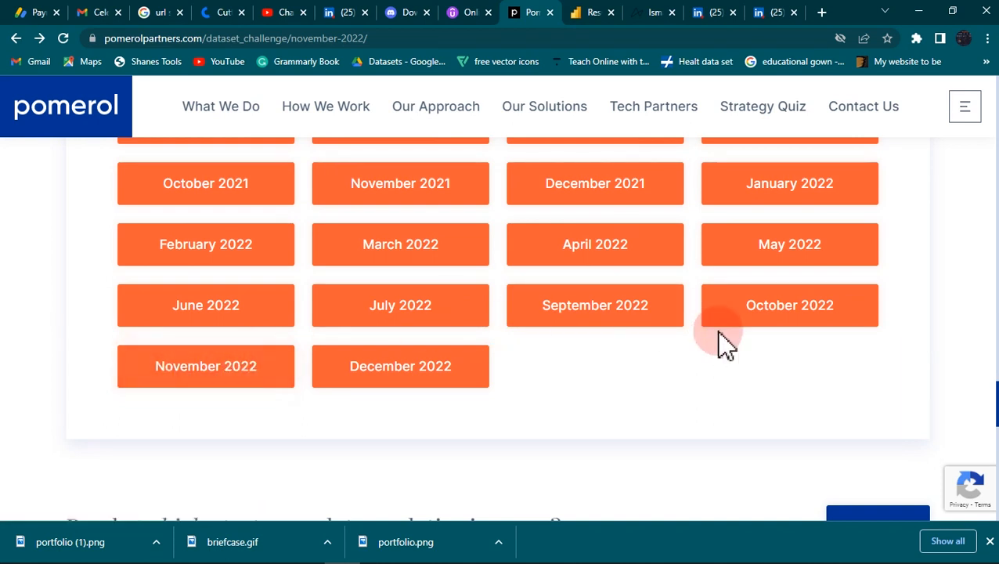
{"action": "left_click", "coordinate": [920, 11]}
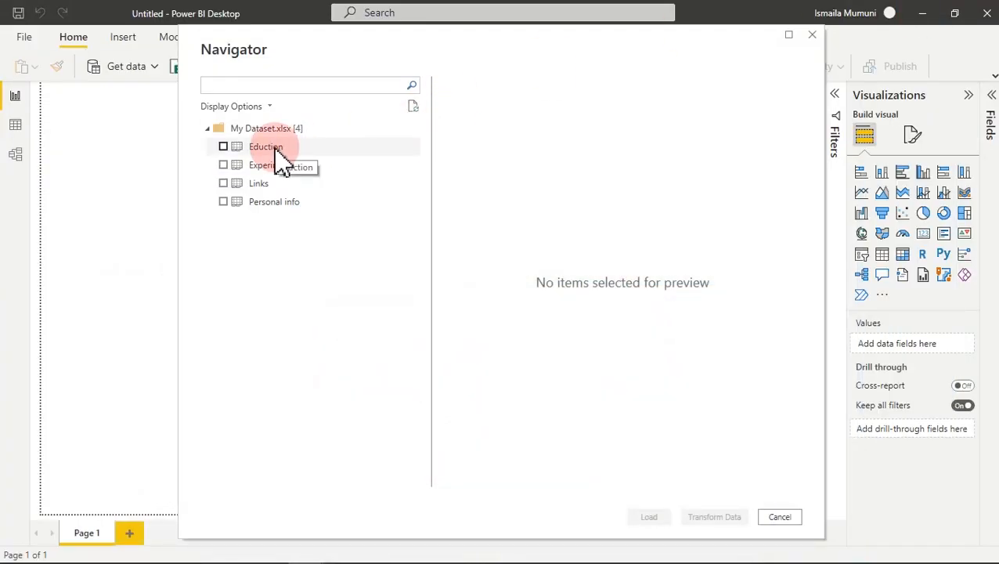
Preview the Eduction, Experince, Links and Personal info sheets, select all four and open them in Power Query Editor for transformation
{"action": "left_click", "coordinate": [276, 150]}
{"action": "left_click", "coordinate": [274, 171]}
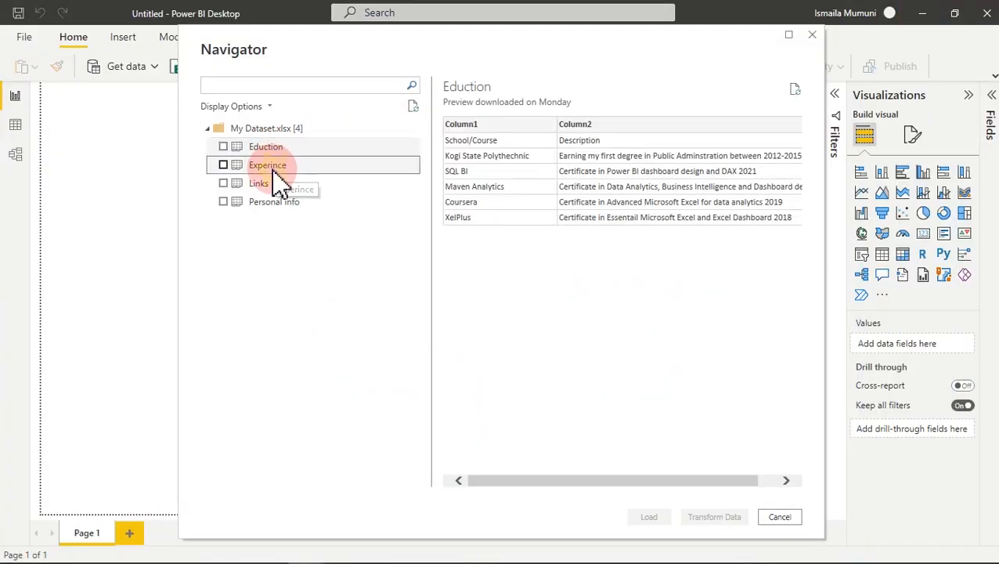
{"action": "left_click", "coordinate": [272, 183]}
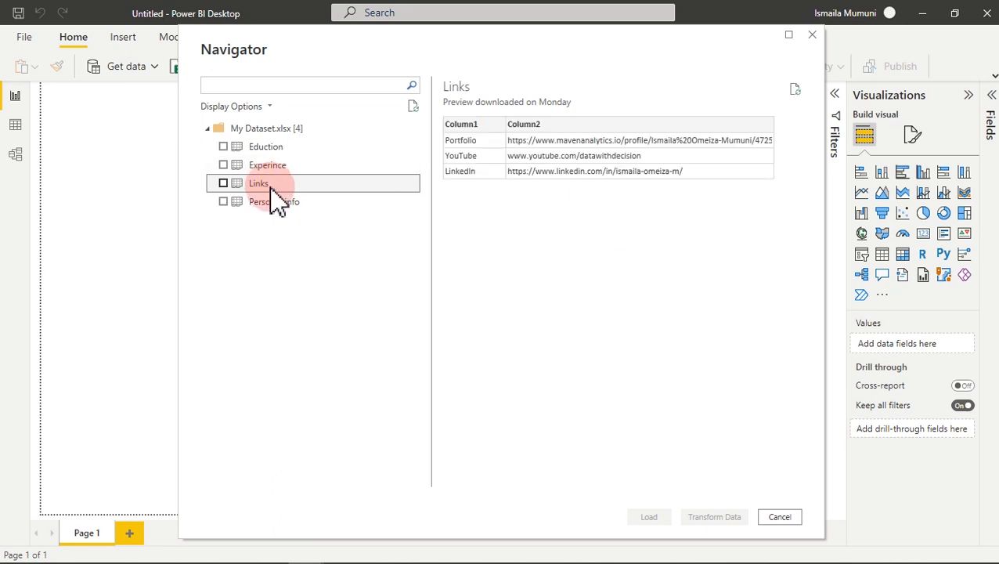
{"action": "left_click", "coordinate": [274, 202]}
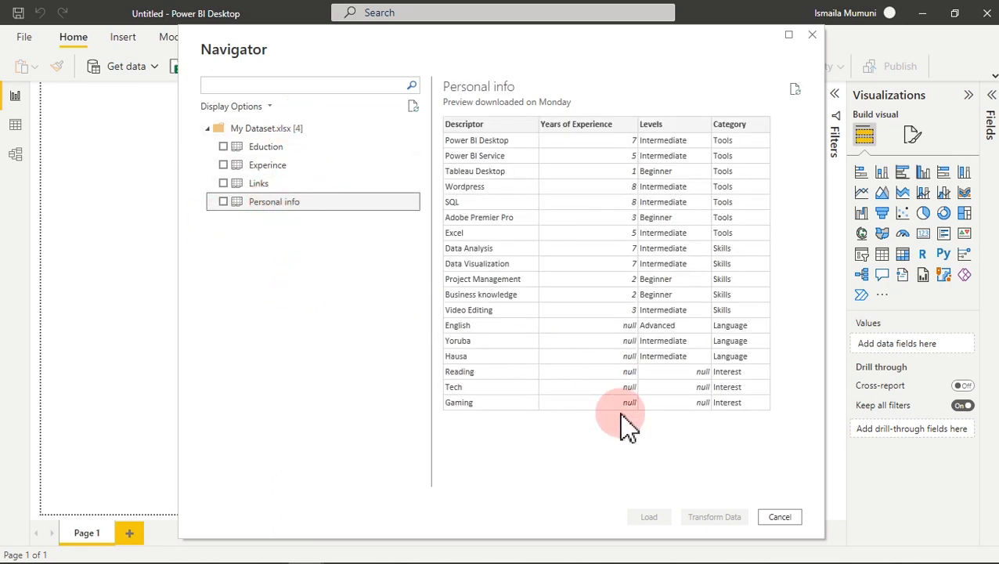
{"action": "left_click", "coordinate": [224, 202]}
{"action": "left_click", "coordinate": [223, 183]}
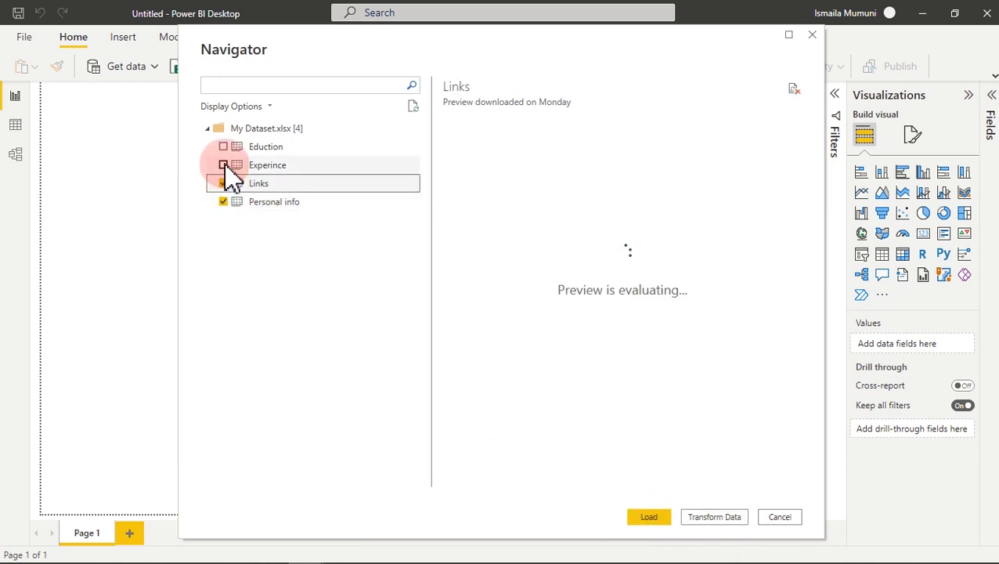
{"action": "left_click", "coordinate": [223, 165]}
{"action": "left_click", "coordinate": [224, 146]}
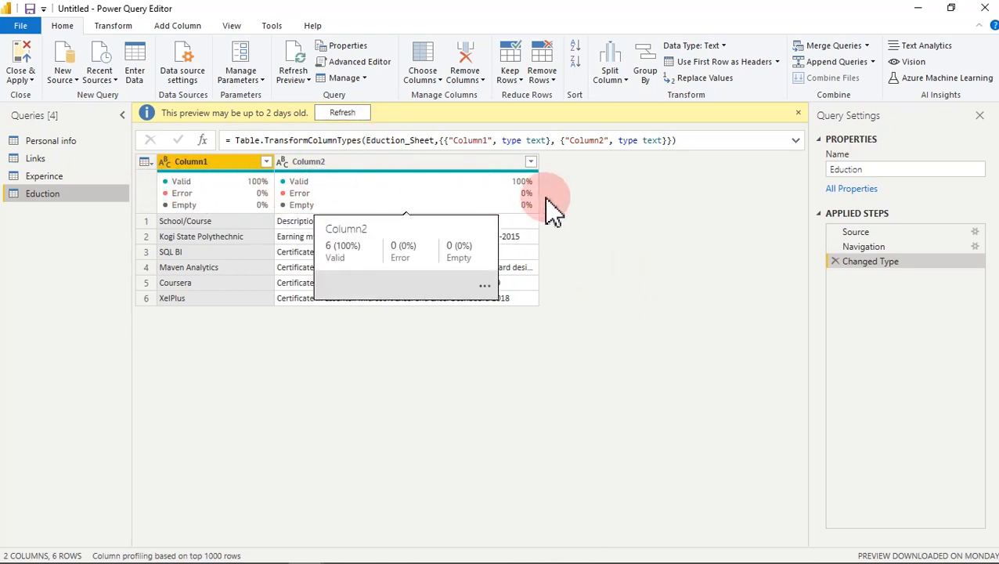
Switch the Column quality preview off and on to compare the Eduction table's display, and leave it hidden
{"action": "mouse_move", "coordinate": [386, 188]}
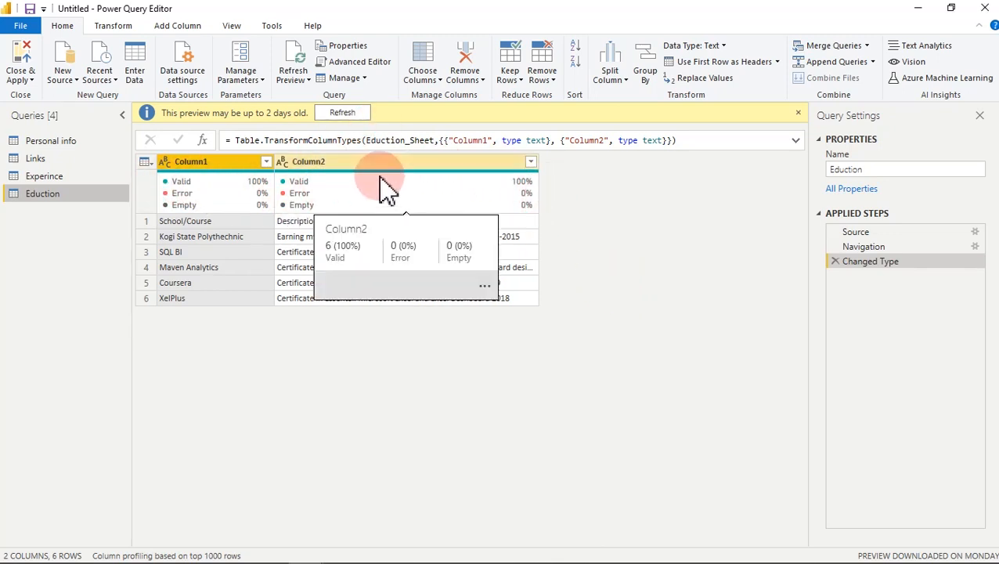
{"action": "left_click", "coordinate": [231, 26]}
{"action": "left_click", "coordinate": [126, 79]}
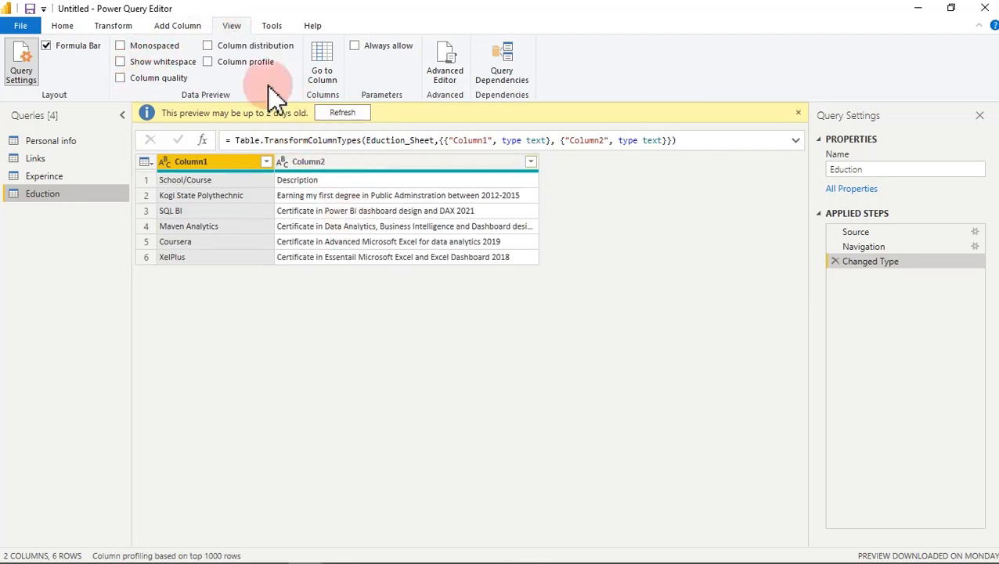
{"action": "left_click", "coordinate": [155, 82]}
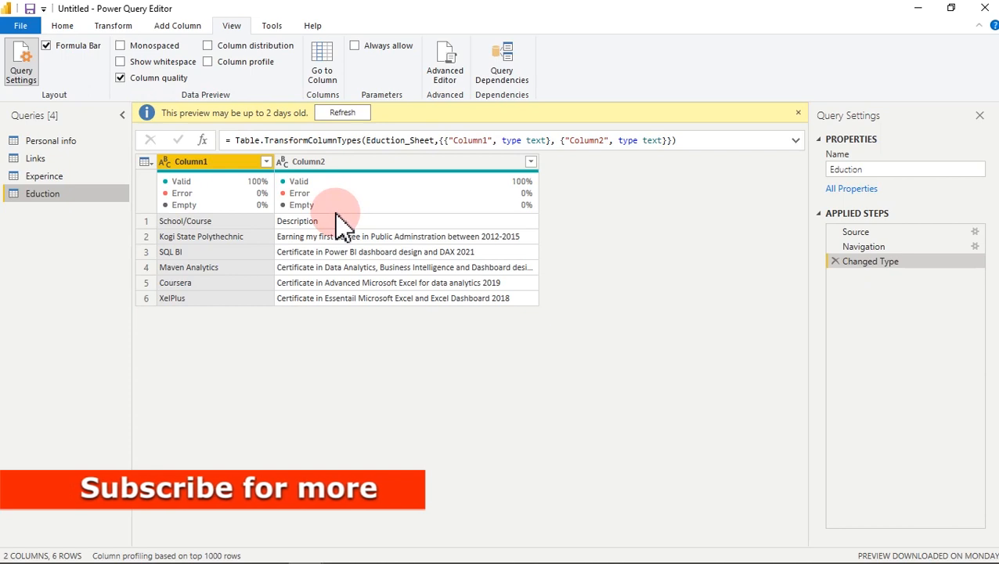
{"action": "left_click", "coordinate": [154, 79]}
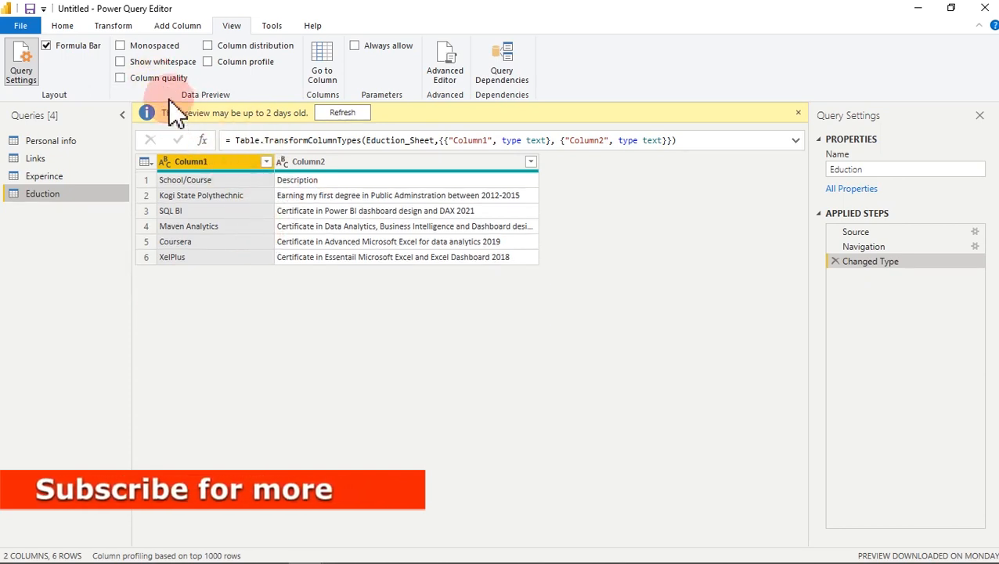
{"action": "left_click", "coordinate": [157, 79]}
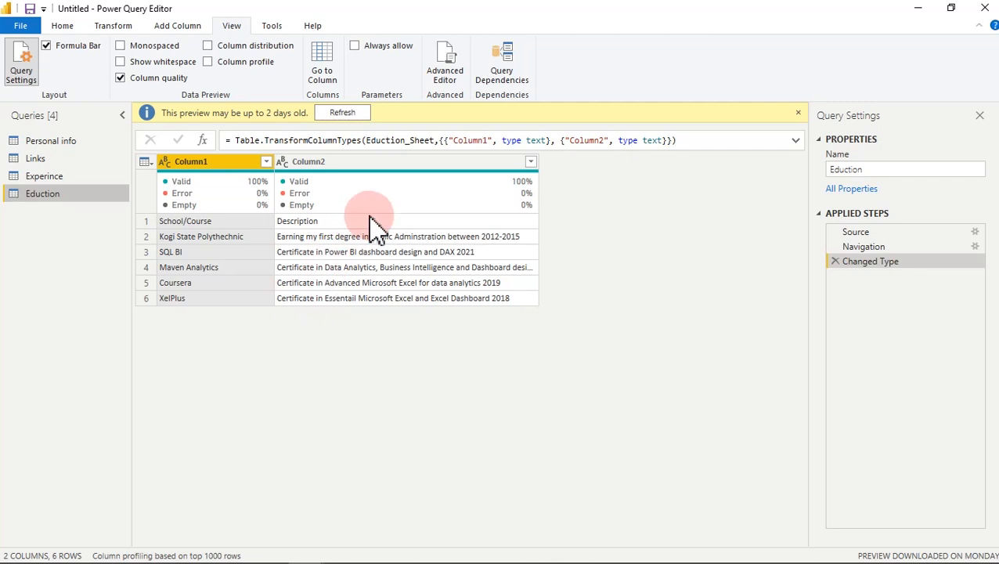
{"action": "mouse_move", "coordinate": [307, 216]}
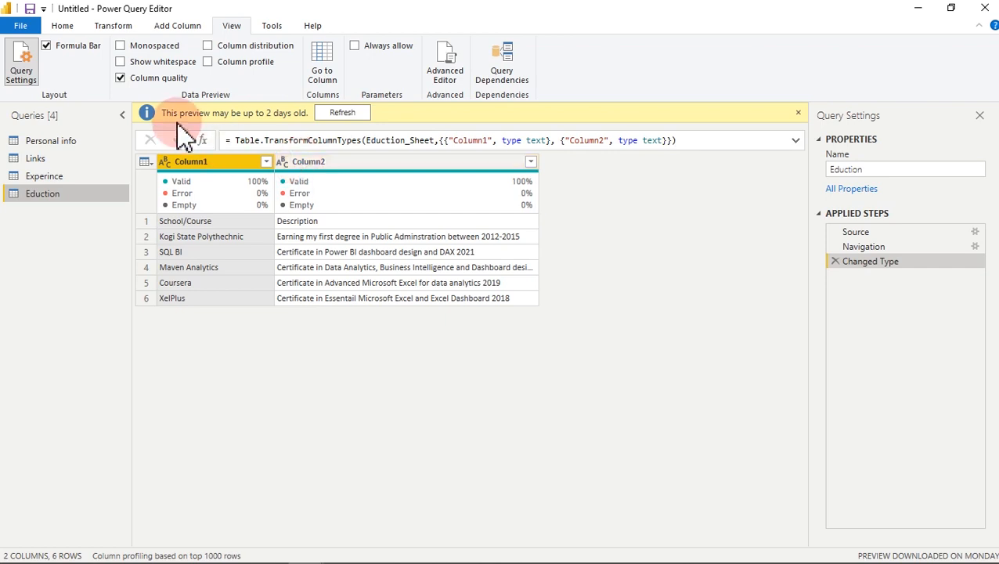
{"action": "left_click", "coordinate": [157, 79]}
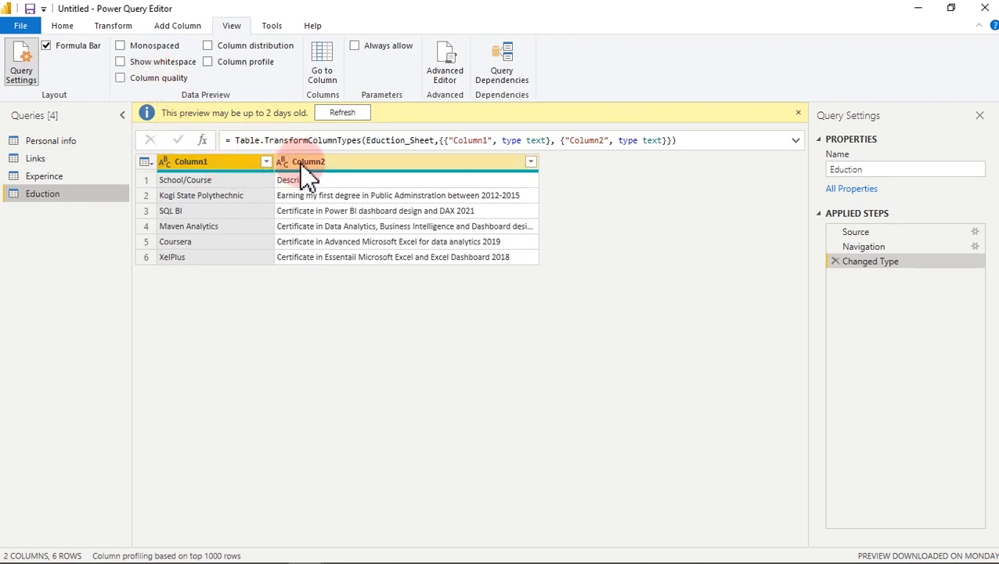
Promote the Eduction query's first row, School/Course and Description, to column headers
{"action": "left_click", "coordinate": [223, 181]}
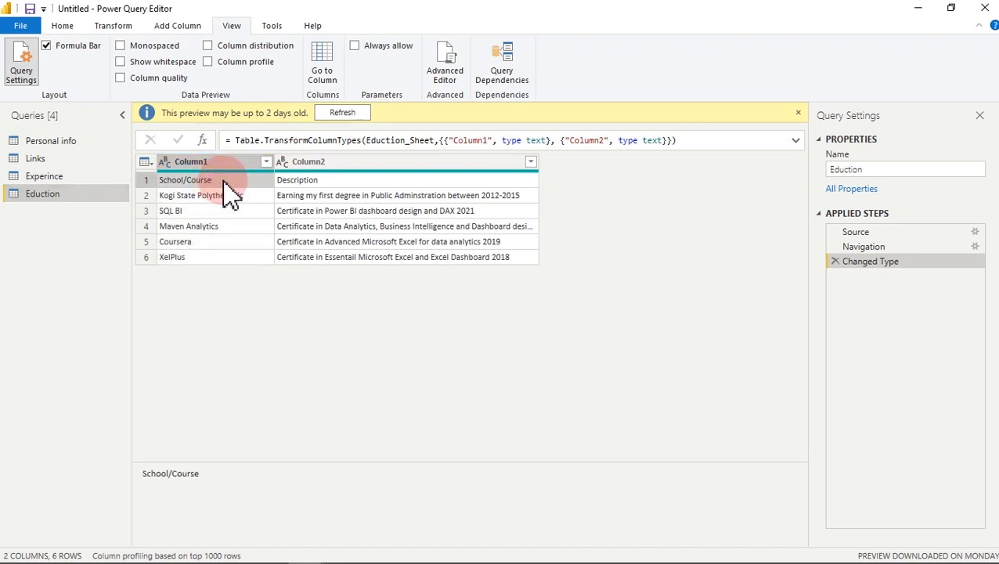
{"action": "left_click", "coordinate": [302, 180]}
{"action": "left_click", "coordinate": [62, 26]}
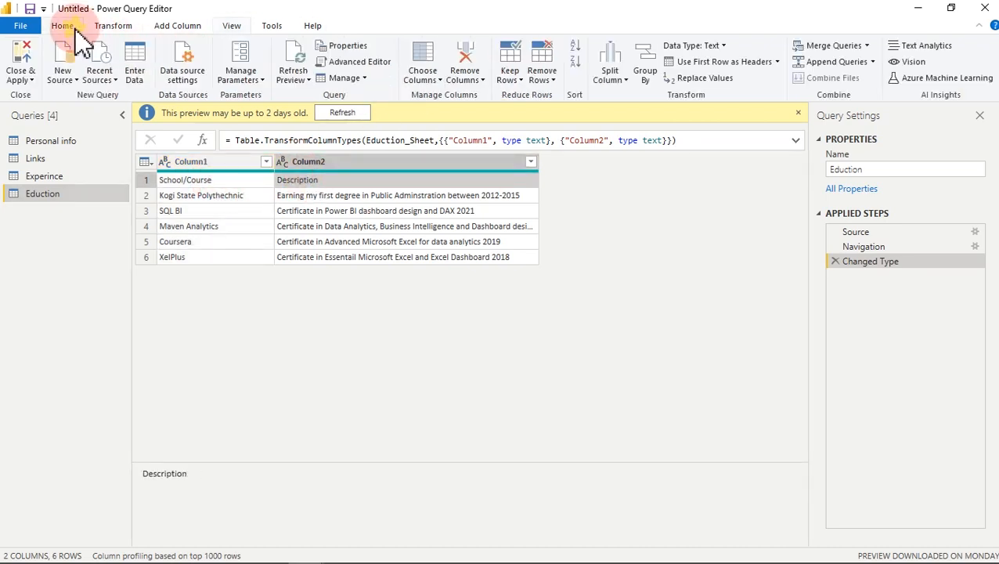
{"action": "left_click", "coordinate": [702, 63]}
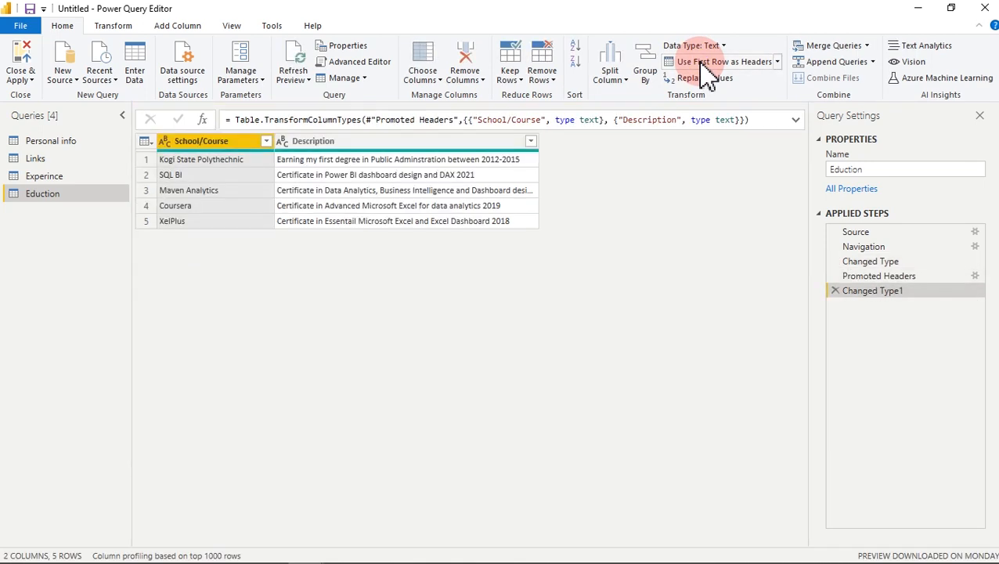
Review the Experince query, and in the Links query rename Column1 to Channel and Column2 to Links
{"action": "left_click", "coordinate": [80, 178]}
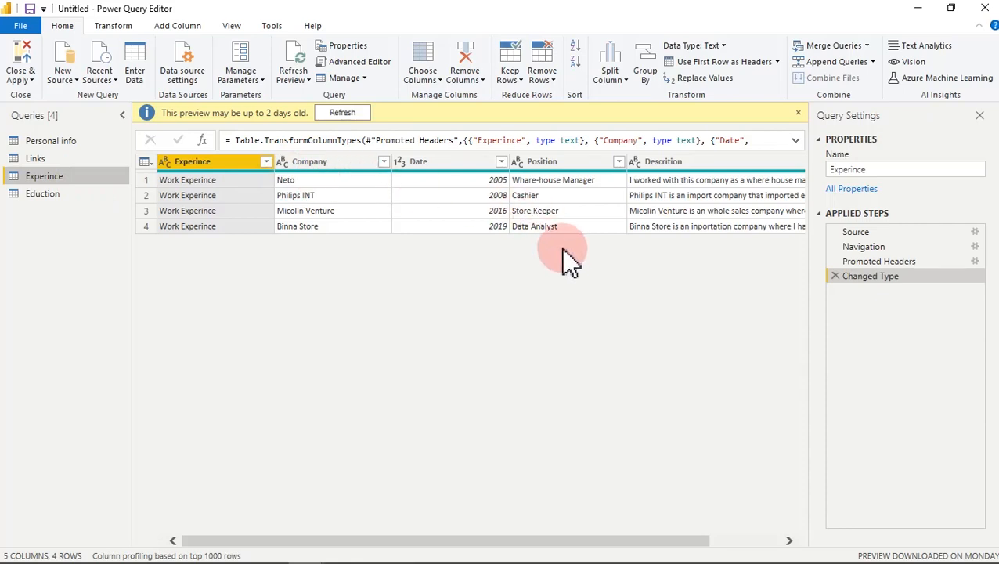
{"action": "left_click", "coordinate": [37, 159]}
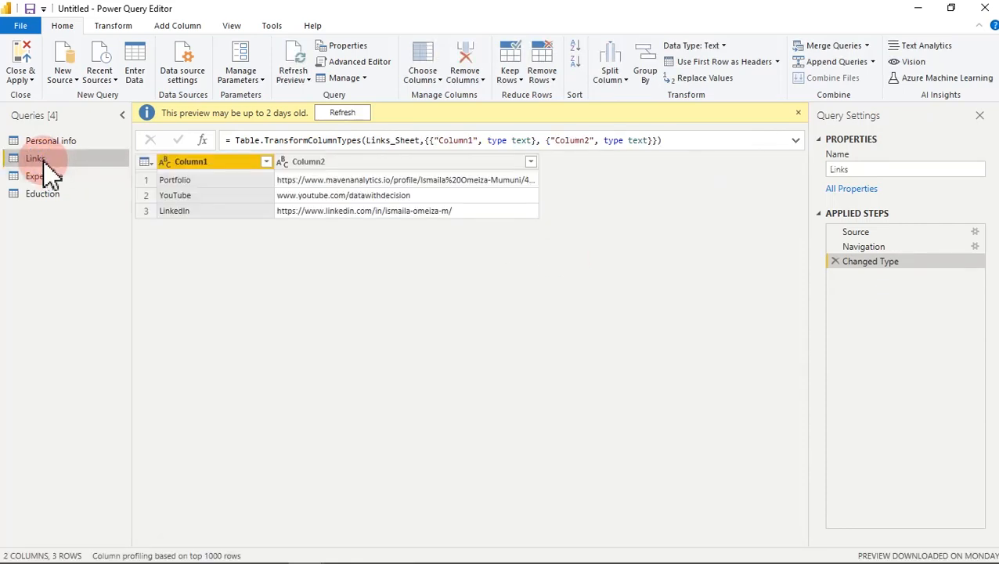
{"action": "left_click", "coordinate": [313, 161], "text": "shift"}
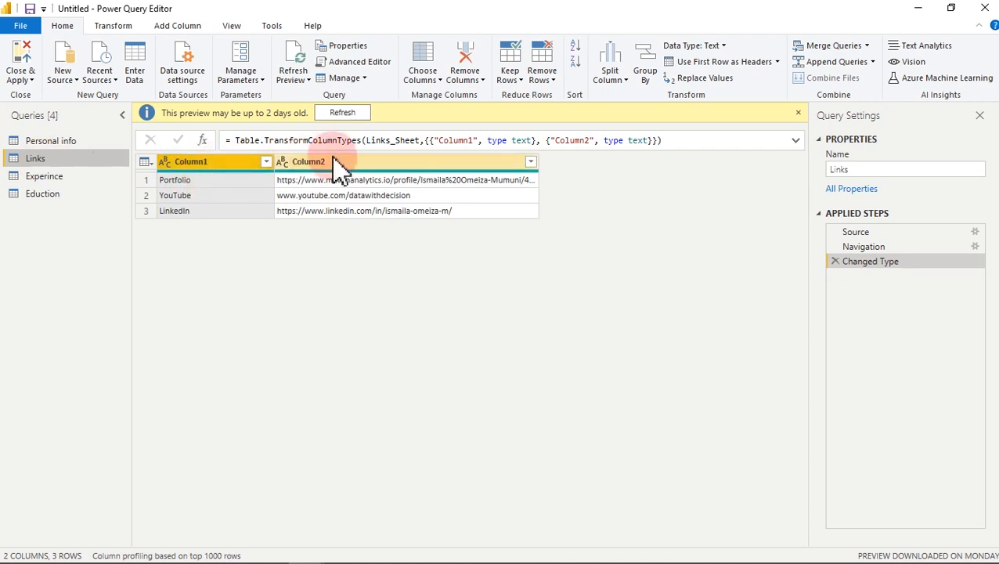
{"action": "left_click", "coordinate": [222, 162]}
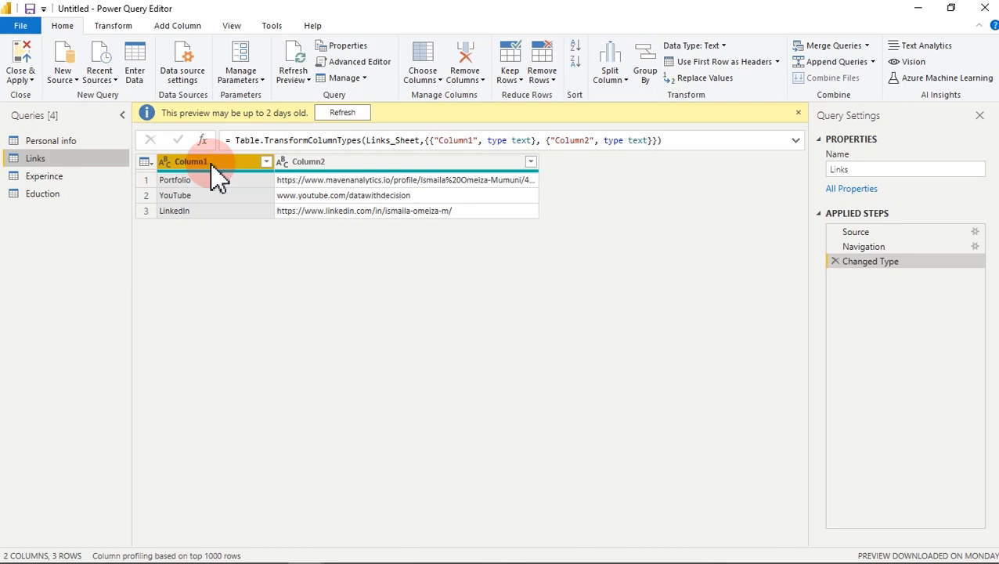
{"action": "double_click", "coordinate": [213, 162]}
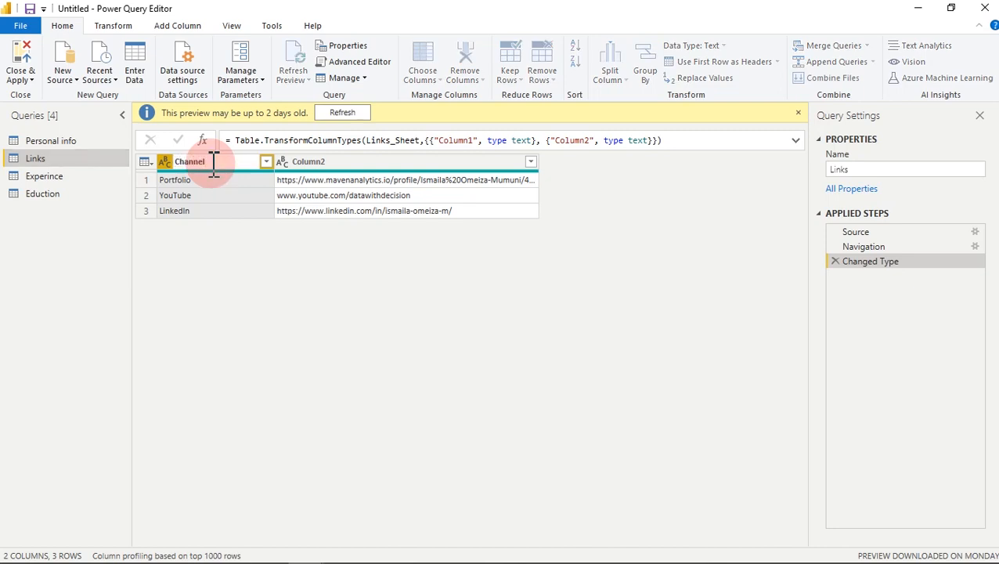
{"action": "type", "text": "Channel"}
{"action": "left_click", "coordinate": [314, 161]}
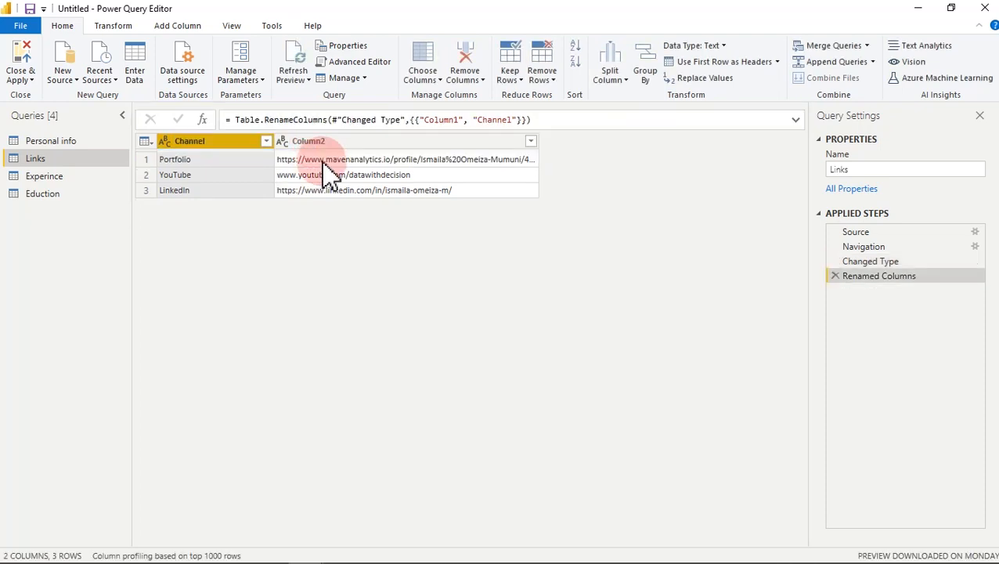
{"action": "double_click", "coordinate": [334, 141]}
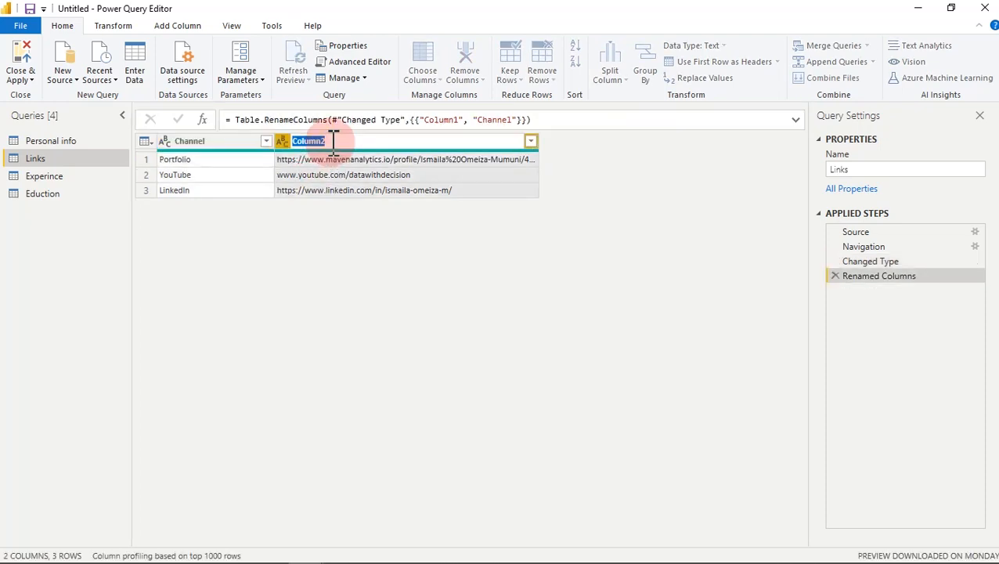
{"action": "type", "text": "Links"}
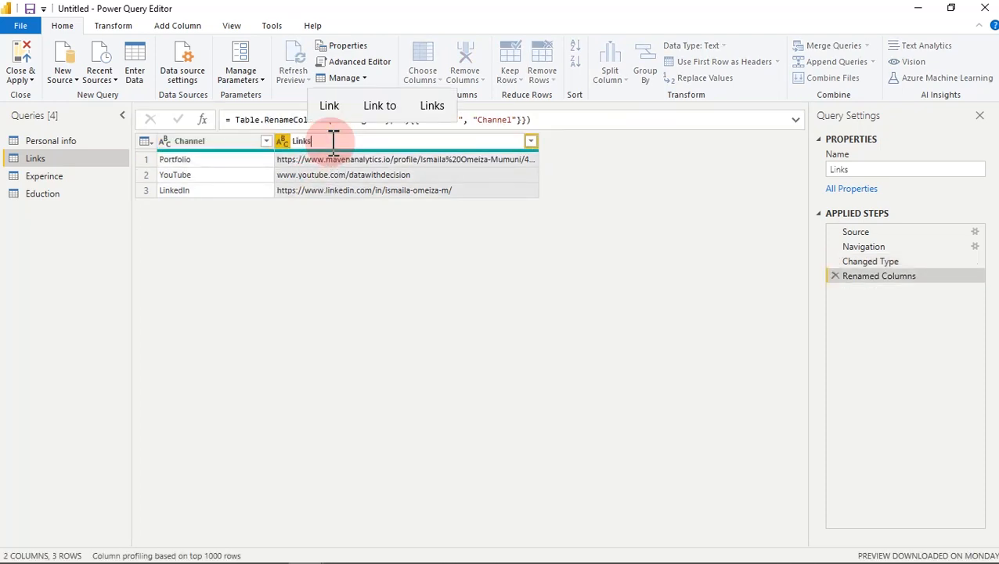
{"action": "key", "text": "Return"}
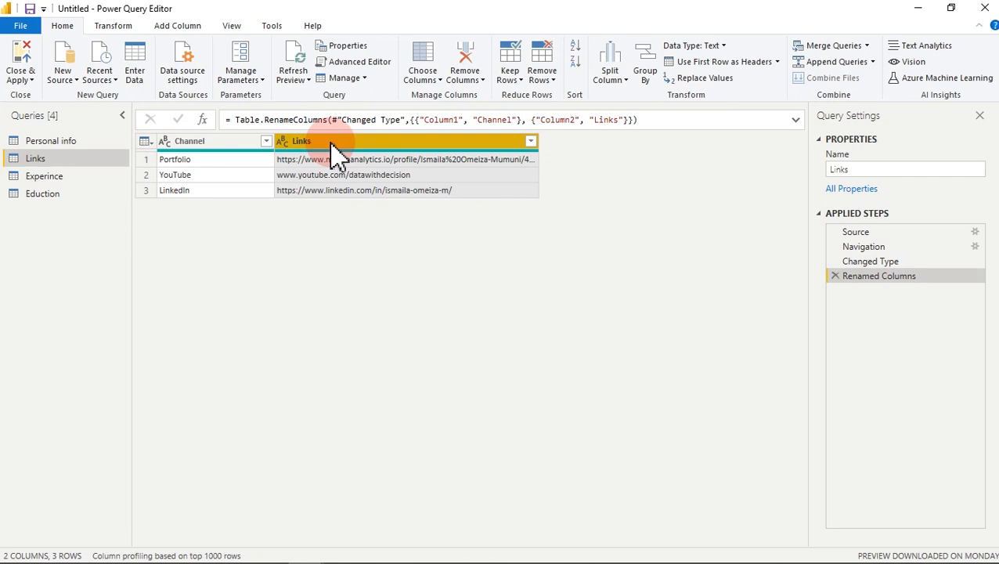
Show the column quality of the Personal info query and examine the valid and empty shares of Years of Experience
{"action": "left_click", "coordinate": [49, 142]}
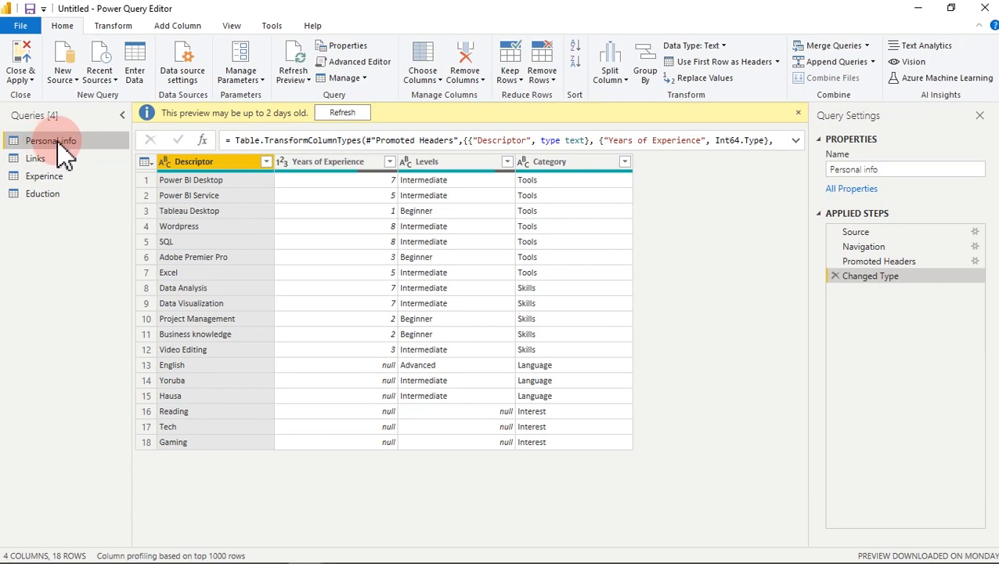
{"action": "left_click", "coordinate": [799, 116]}
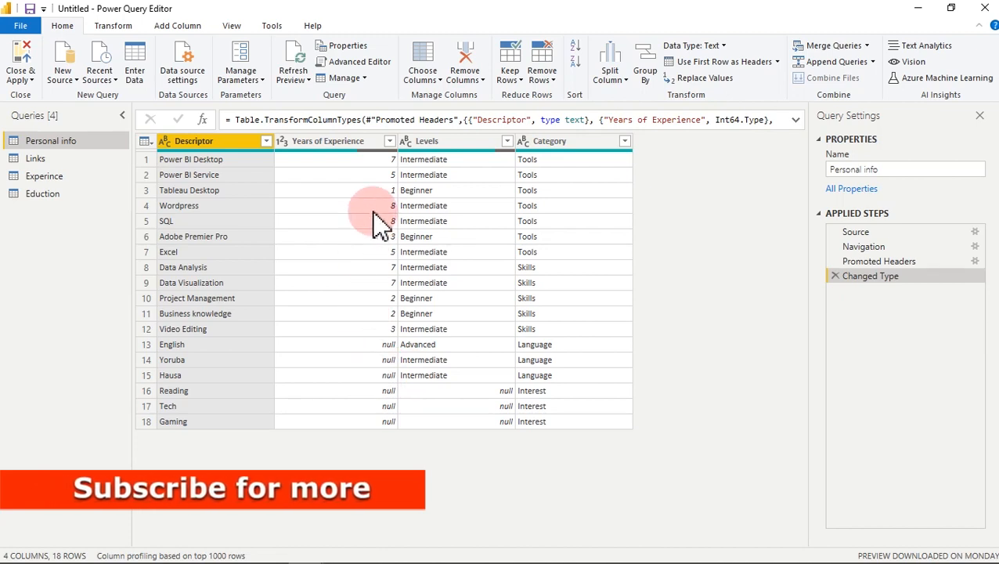
{"action": "left_click", "coordinate": [233, 29]}
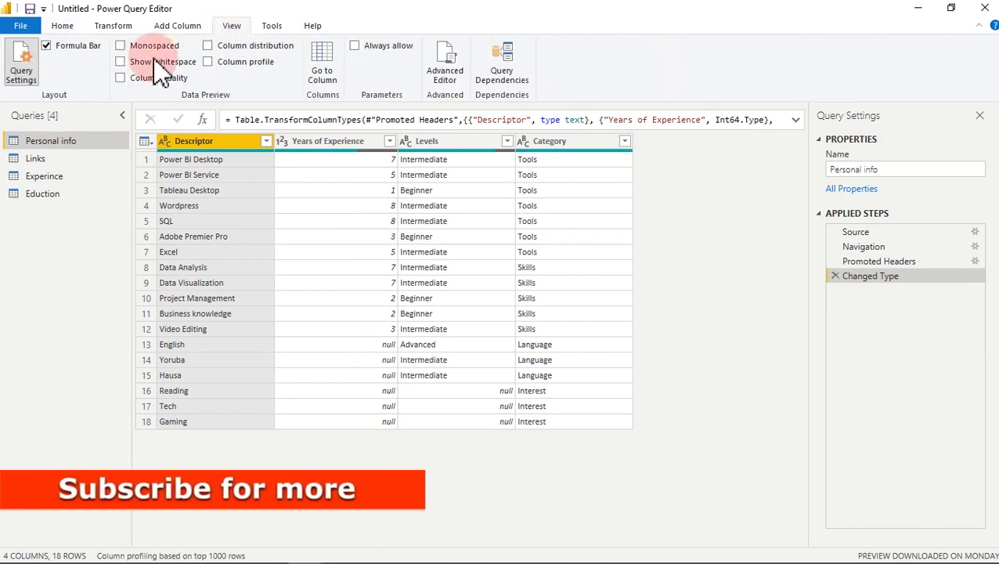
{"action": "left_click", "coordinate": [122, 78]}
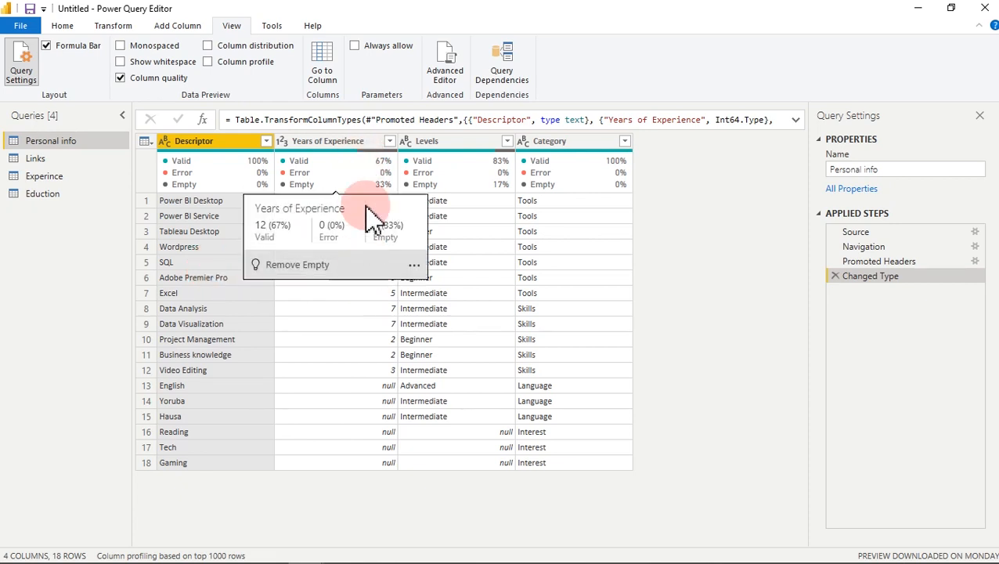
{"action": "mouse_move", "coordinate": [319, 167]}
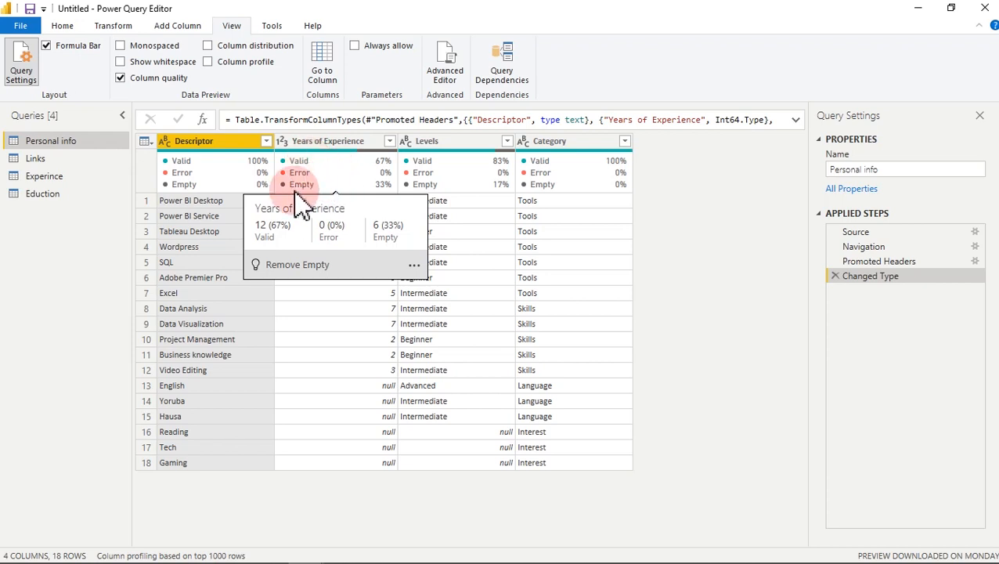
{"action": "mouse_move", "coordinate": [384, 184]}
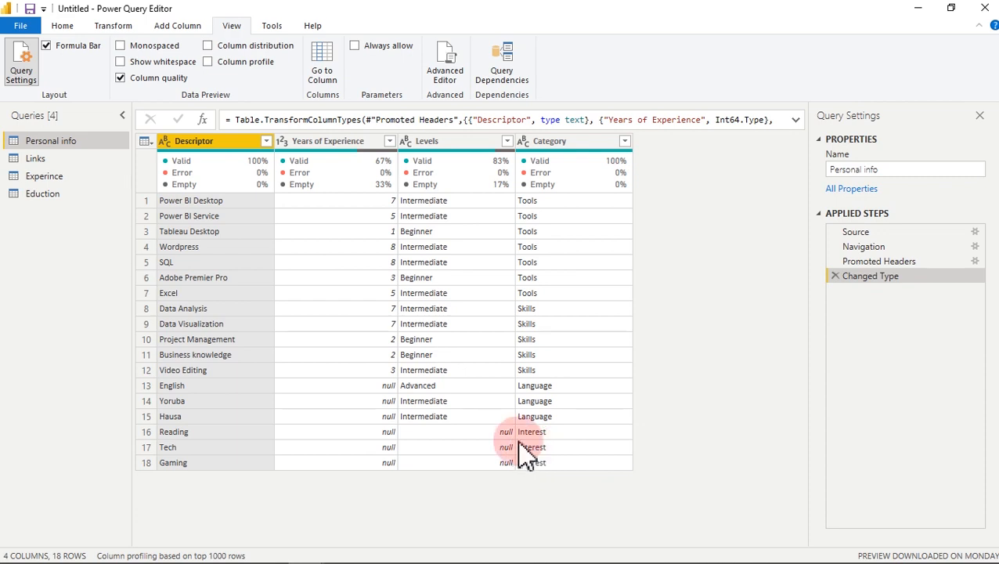
Close Power Query Editor applying all query changes, check the loaded Personal info table in Data view, and return to the report canvas
{"action": "left_click", "coordinate": [61, 26]}
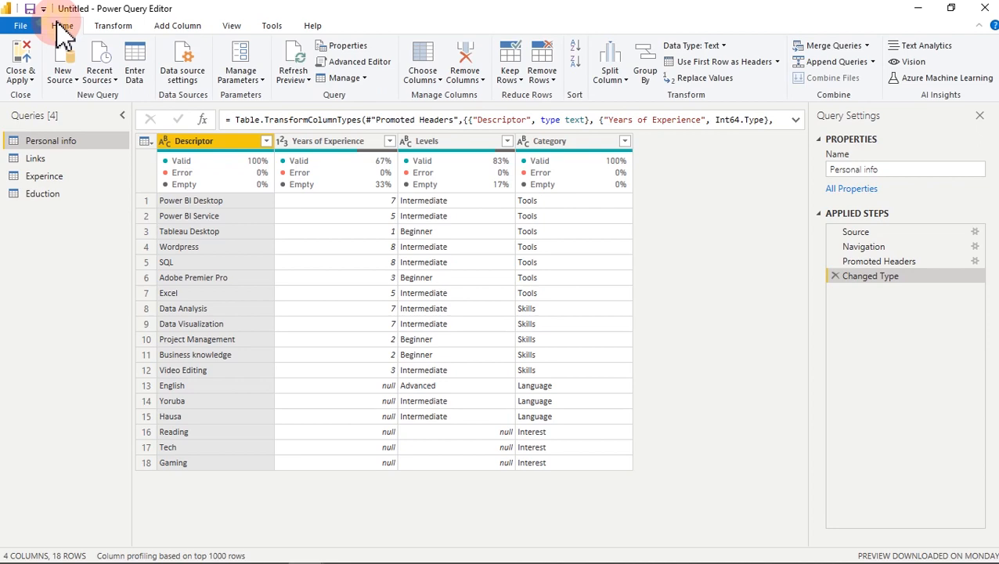
{"action": "left_click", "coordinate": [24, 63]}
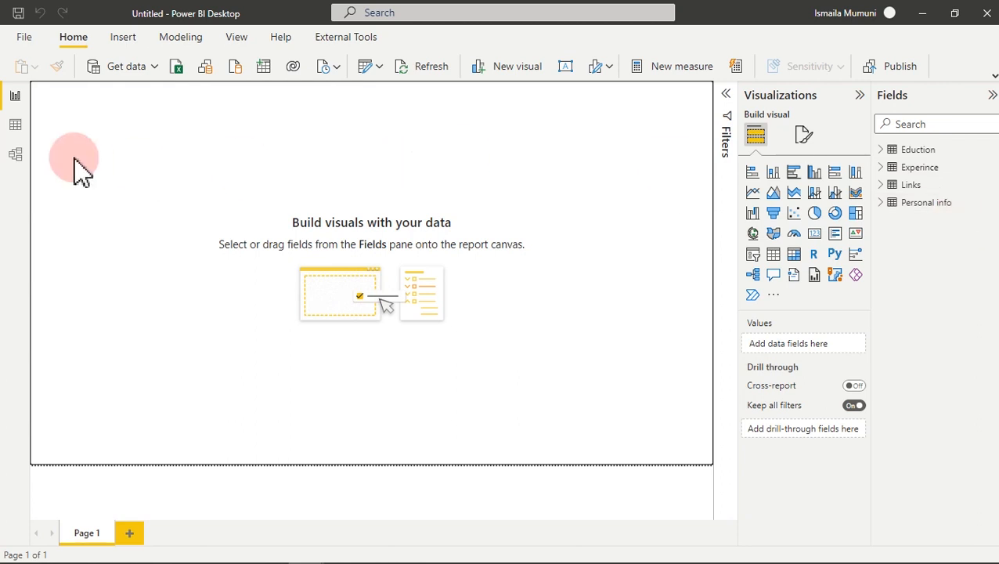
{"action": "left_click", "coordinate": [17, 128]}
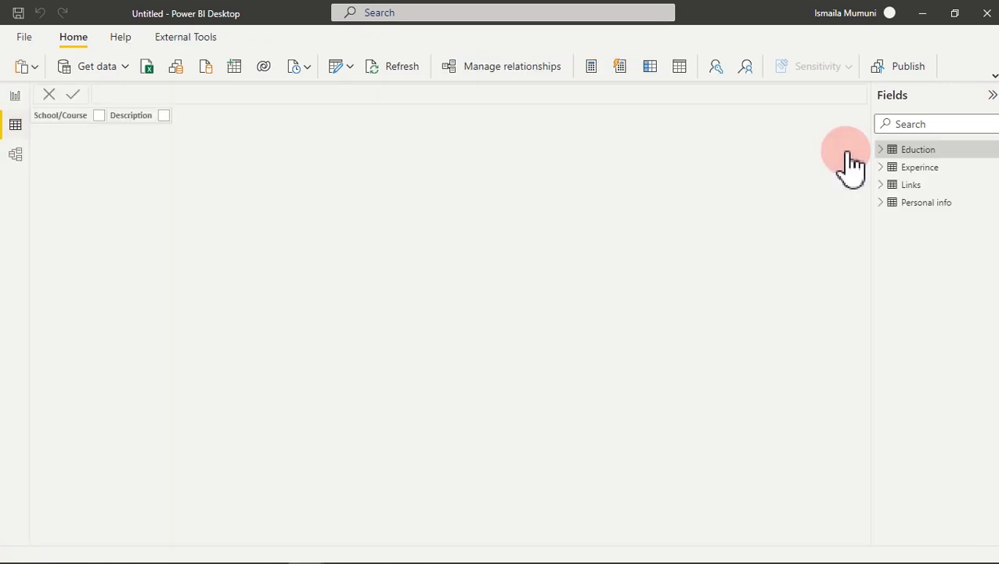
{"action": "left_click", "coordinate": [912, 205]}
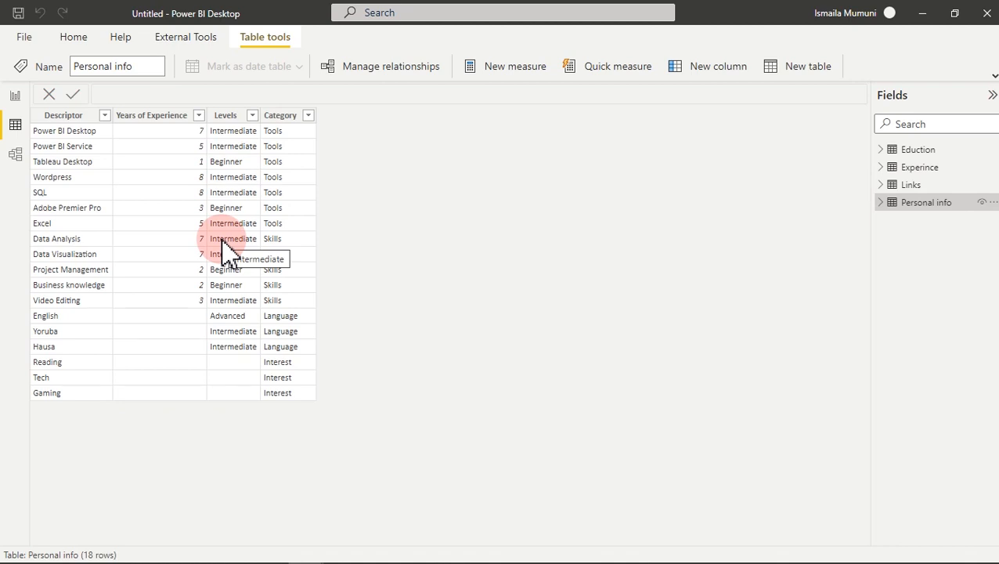
{"action": "left_click", "coordinate": [15, 97]}
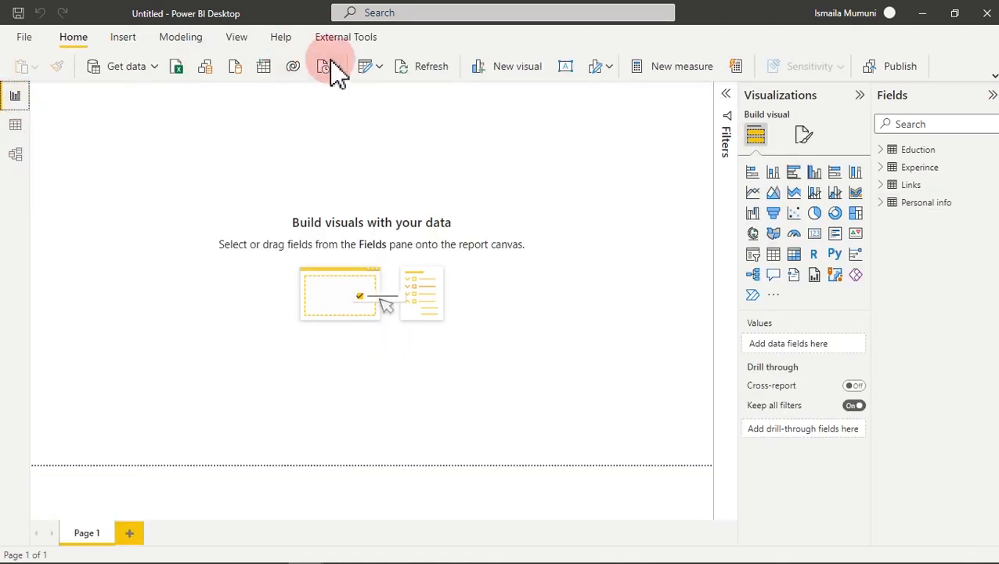
Reopen Power Query Editor and review the Tools, Skills, Language and Interest groups in the Personal info query's Category column
{"action": "left_click", "coordinate": [992, 81]}
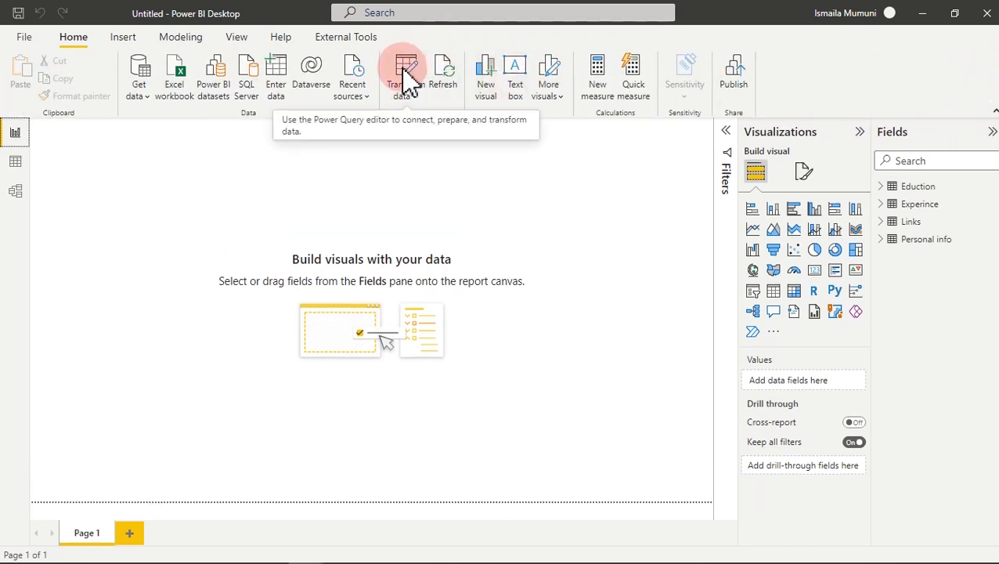
{"action": "left_click", "coordinate": [409, 79]}
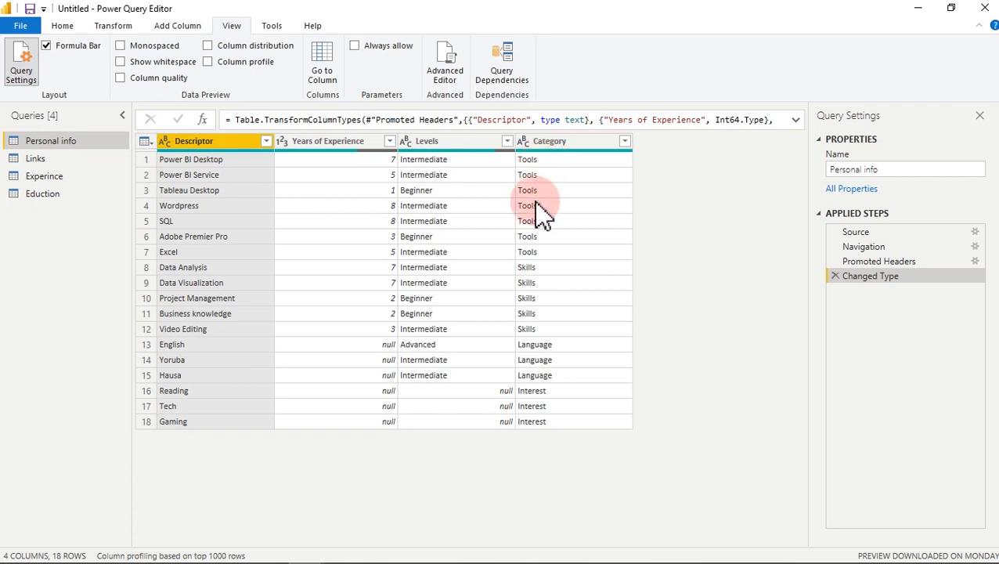
{"action": "left_click", "coordinate": [536, 162]}
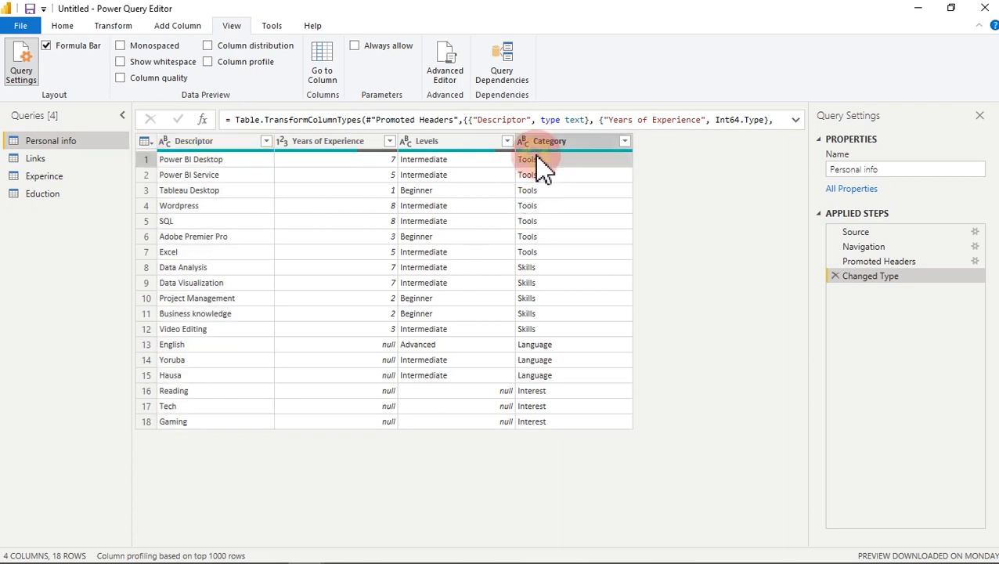
{"action": "left_click", "coordinate": [536, 252]}
{"action": "left_click", "coordinate": [541, 268]}
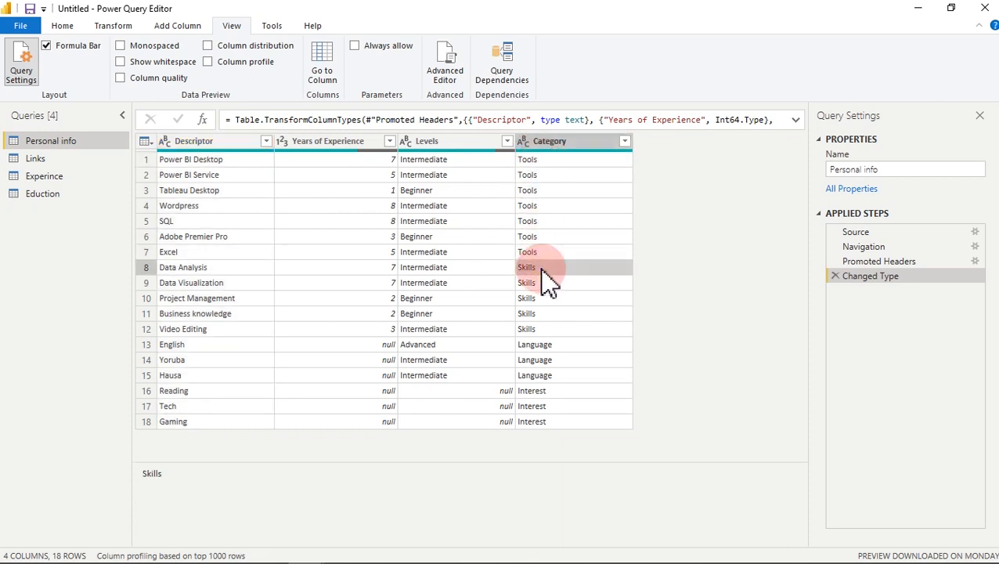
{"action": "left_click", "coordinate": [549, 329]}
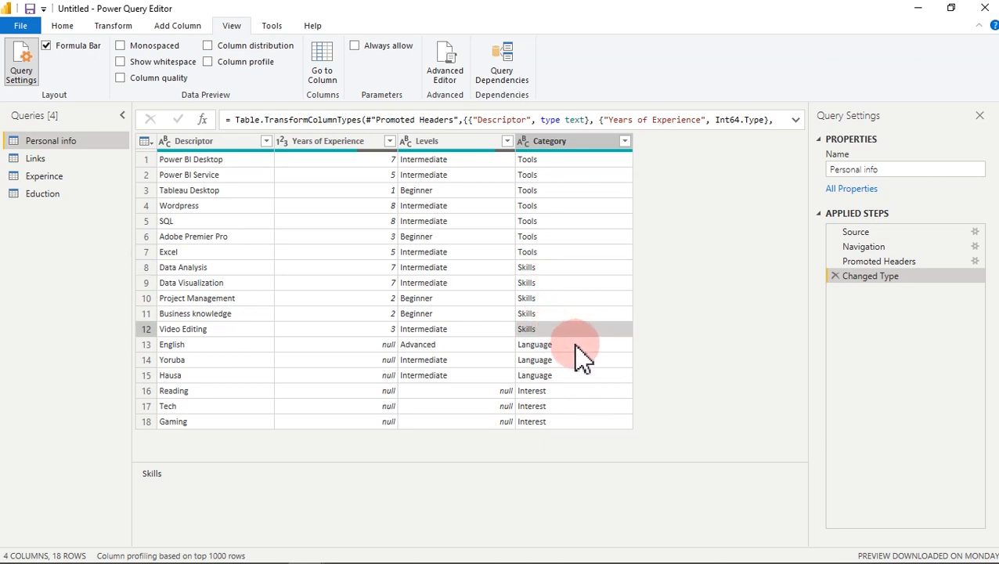
{"action": "left_click", "coordinate": [557, 345]}
{"action": "left_click", "coordinate": [574, 377]}
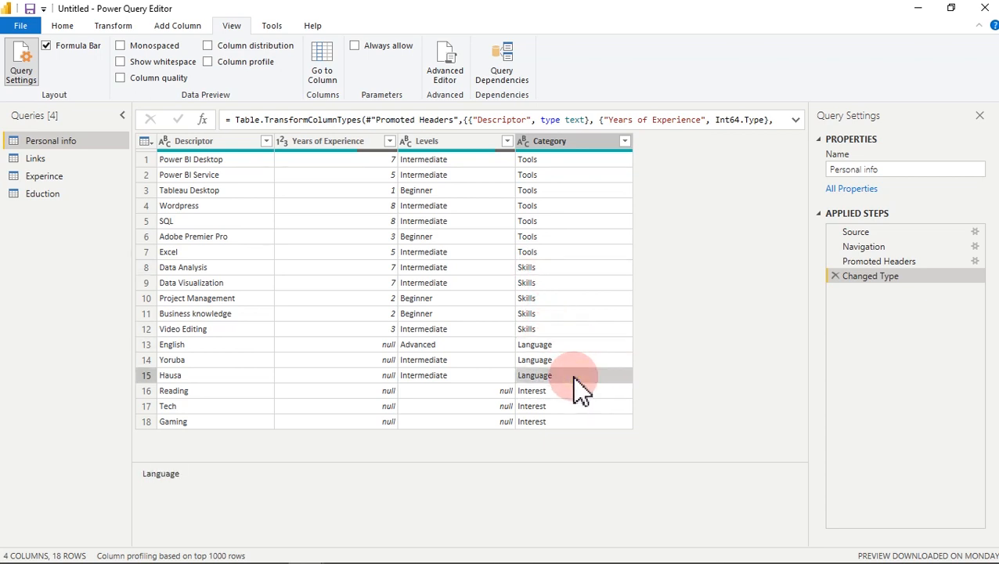
{"action": "left_click", "coordinate": [565, 390]}
{"action": "left_click", "coordinate": [565, 422]}
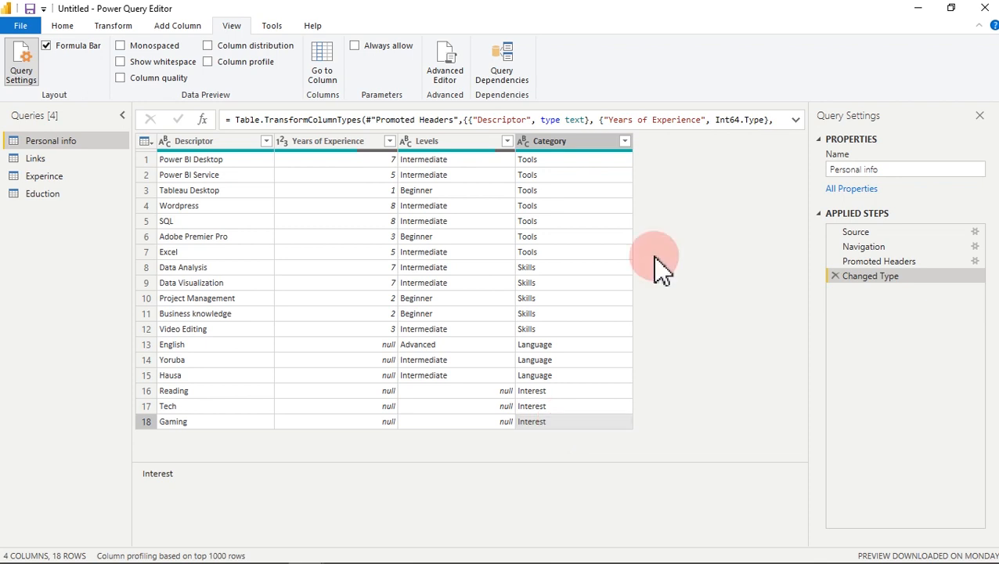
Start a conditional column in the Personal info query and name it Tools & Skills Rating
{"action": "left_click", "coordinate": [188, 30]}
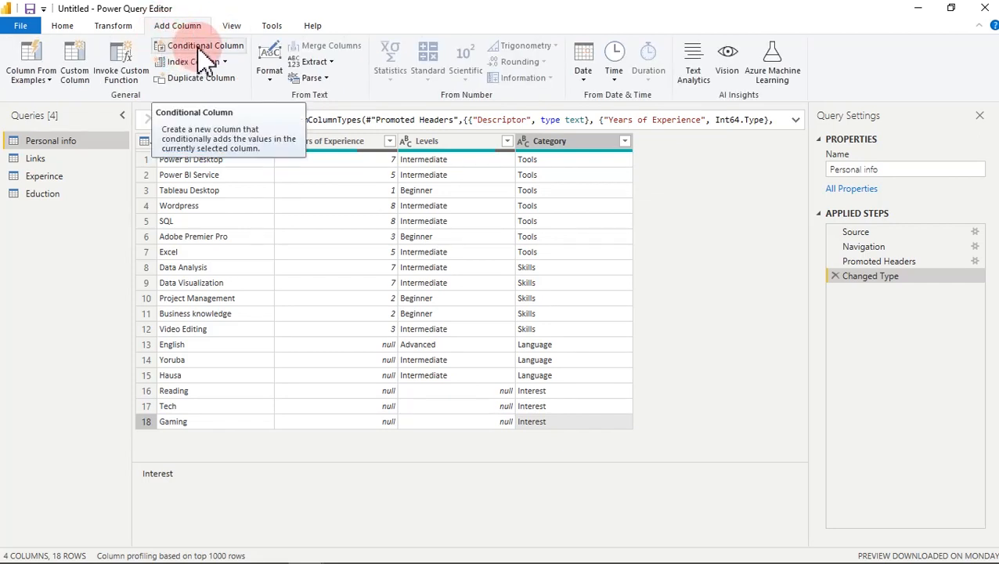
{"action": "left_click", "coordinate": [200, 49]}
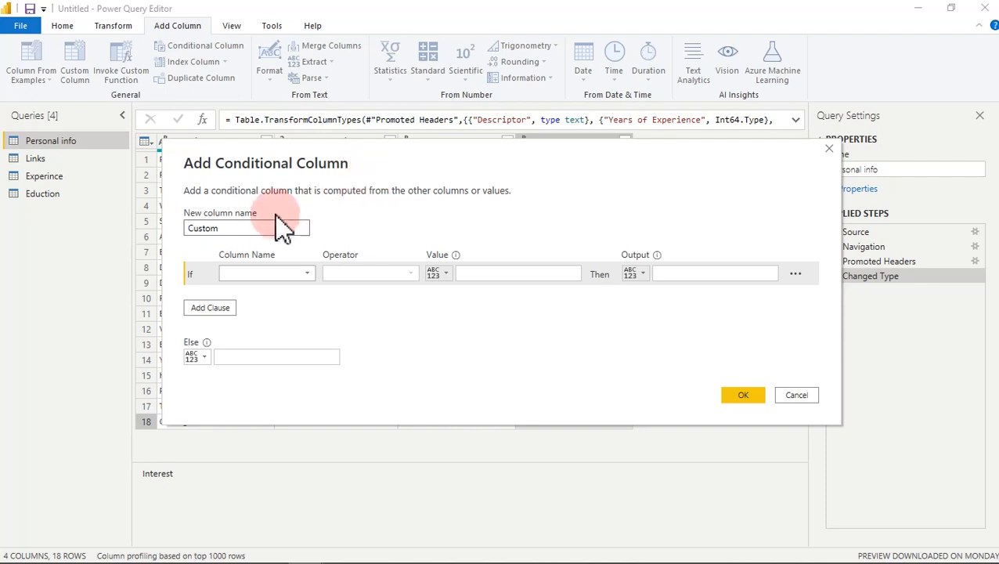
{"action": "left_click", "coordinate": [265, 226]}
{"action": "left_click_drag", "start_coordinate": [375, 164], "coordinate": [468, 172]}
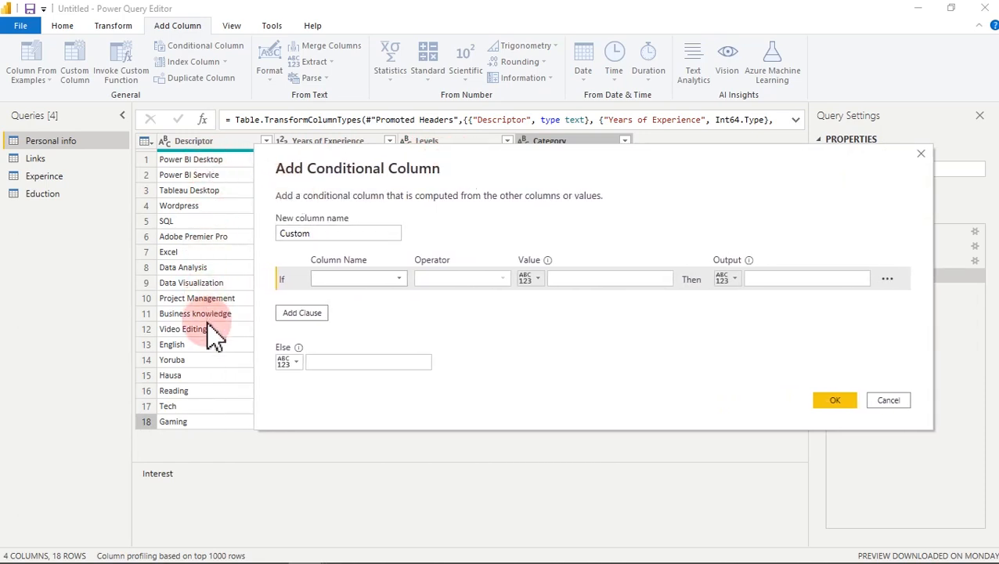
{"action": "left_click_drag", "start_coordinate": [502, 169], "coordinate": [374, 274]}
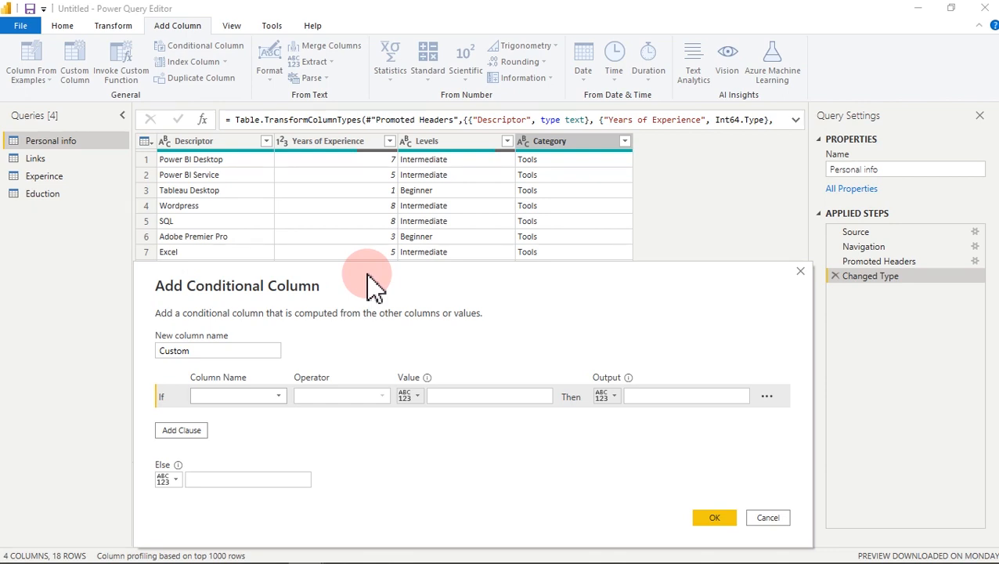
{"action": "left_click_drag", "start_coordinate": [374, 285], "coordinate": [505, 144]}
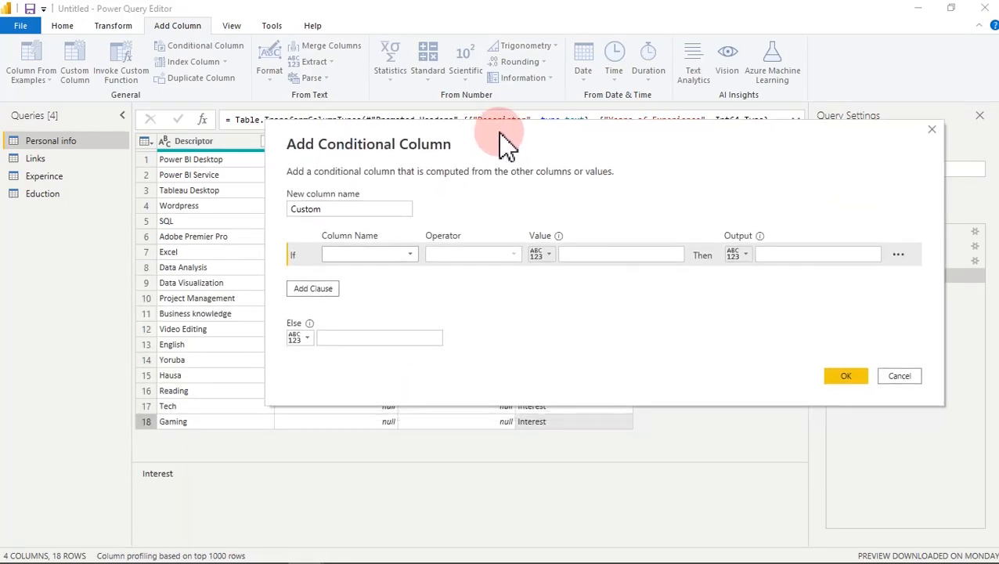
{"action": "left_click", "coordinate": [375, 210]}
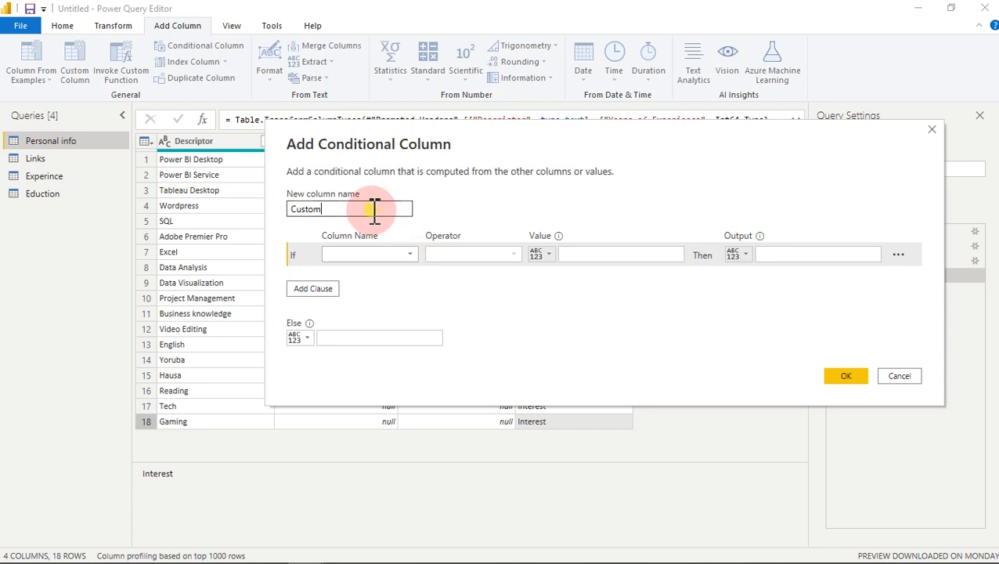
{"action": "left_click_drag", "start_coordinate": [375, 209], "coordinate": [288, 208]}
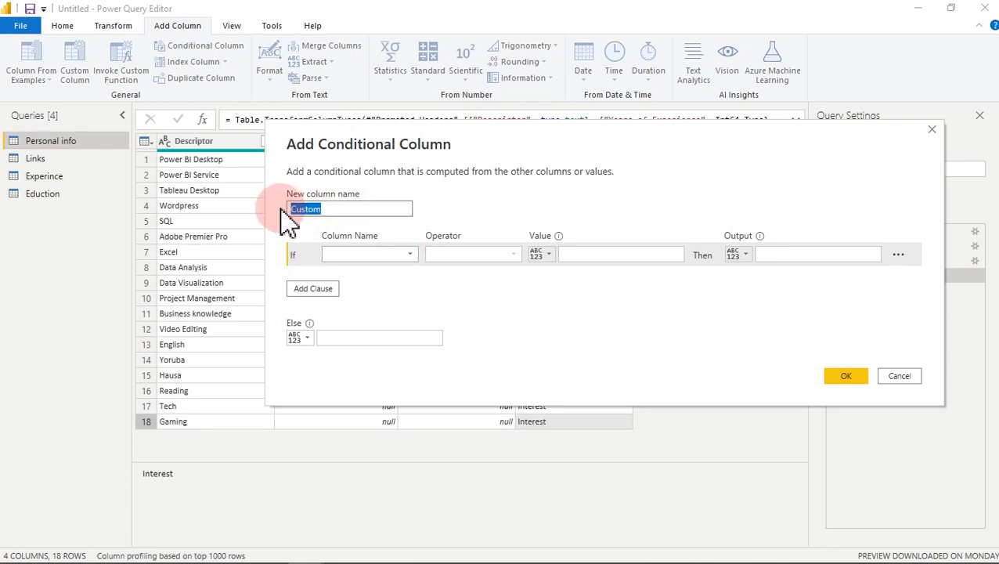
{"action": "type", "text": "Tools &"}
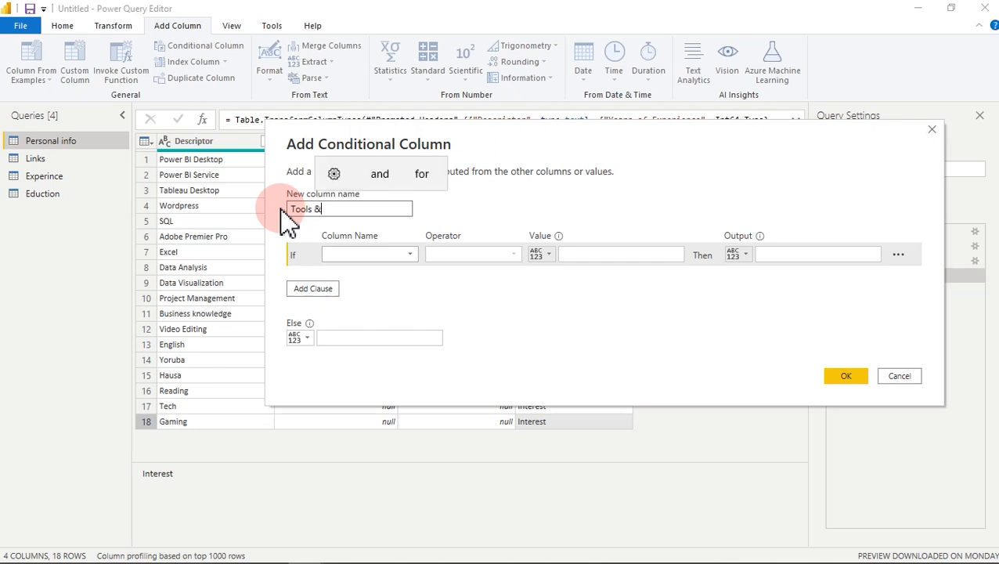
{"action": "type", "text": " Ski"}
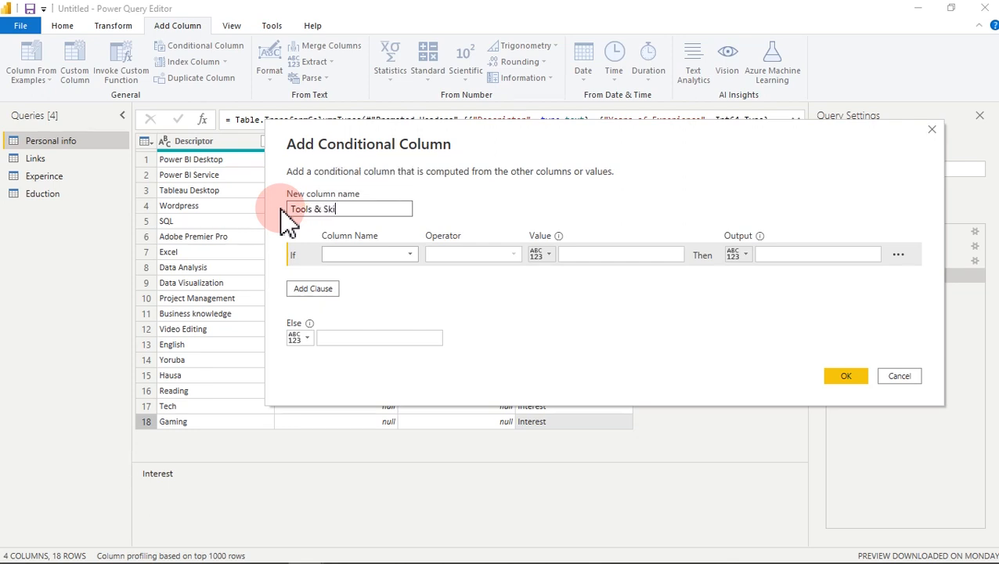
{"action": "type", "text": "lls Ratings"}
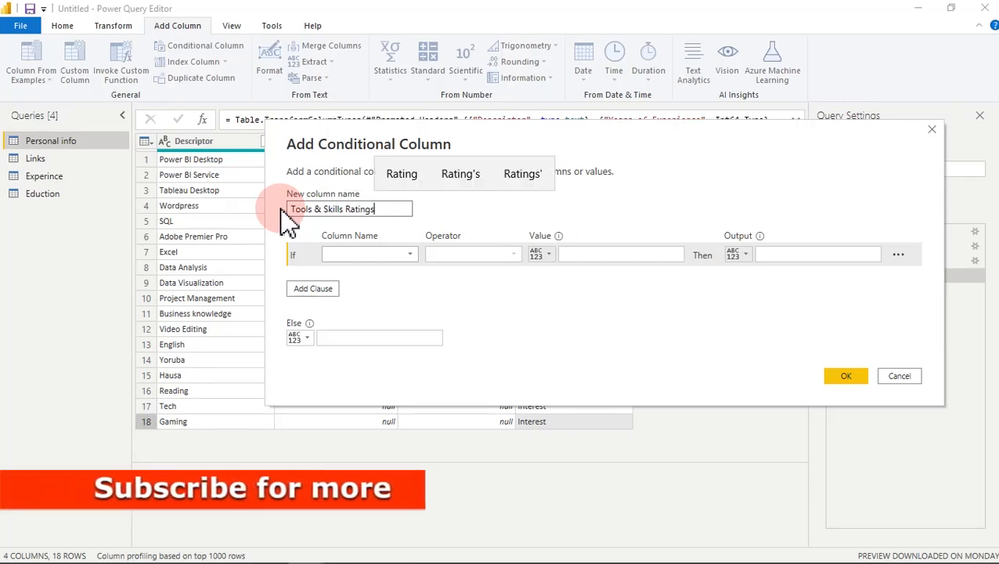
{"action": "key", "text": "BackSpace"}
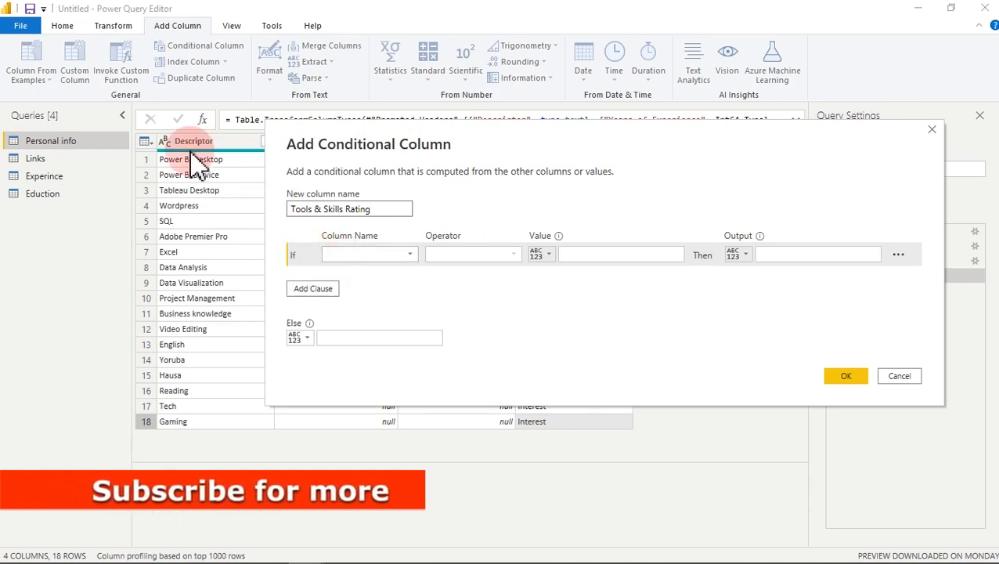
Define the first condition so that Descriptor equal to Power BI Desktop outputs 70%
{"action": "left_click", "coordinate": [383, 254]}
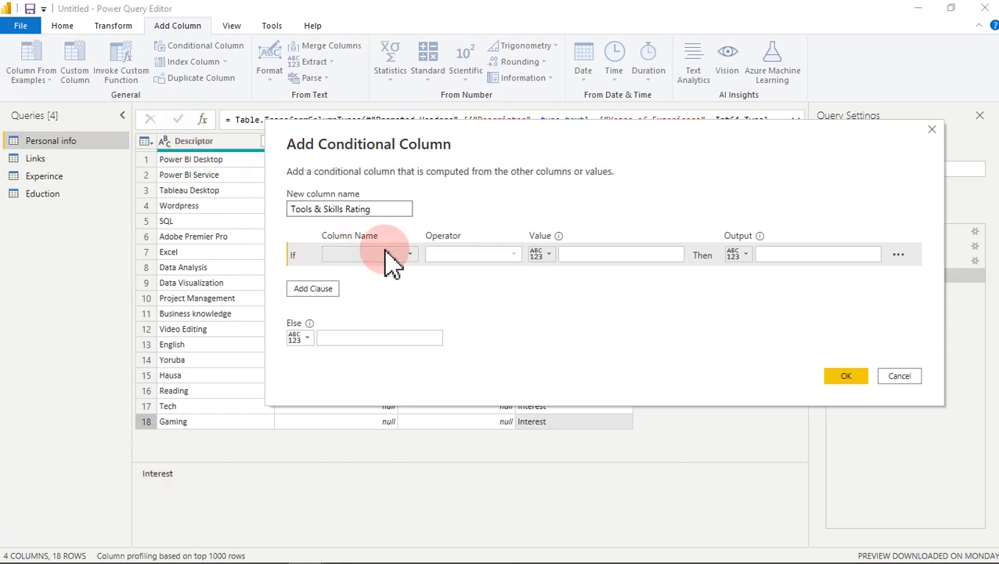
{"action": "left_click", "coordinate": [366, 272]}
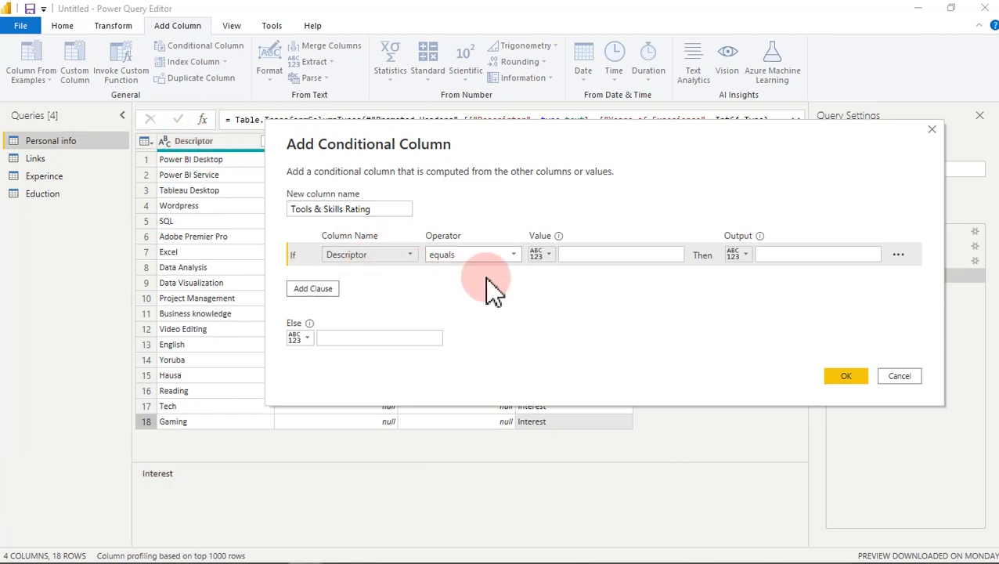
{"action": "left_click", "coordinate": [574, 259]}
{"action": "left_click", "coordinate": [580, 254]}
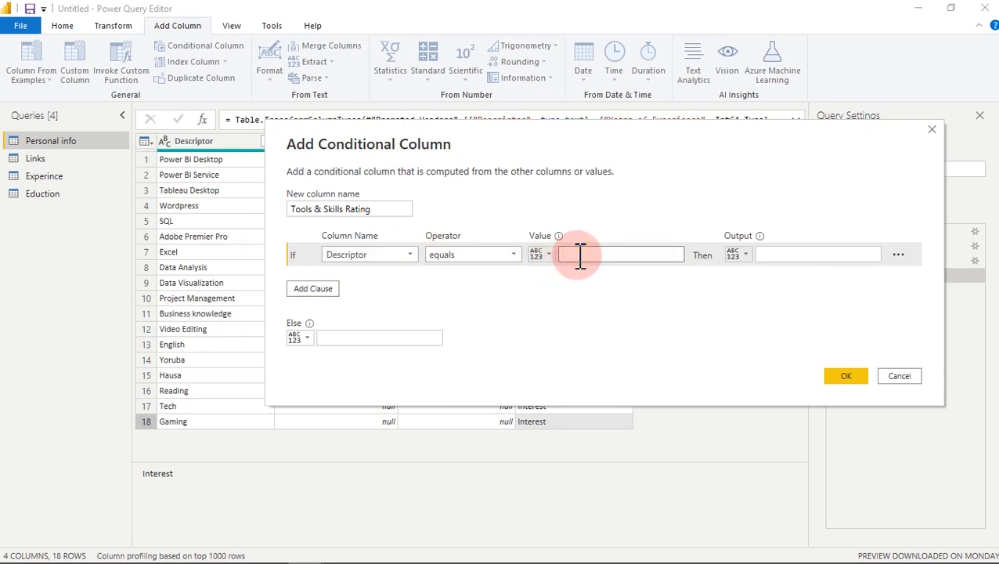
{"action": "type", "text": "Power BI D"}
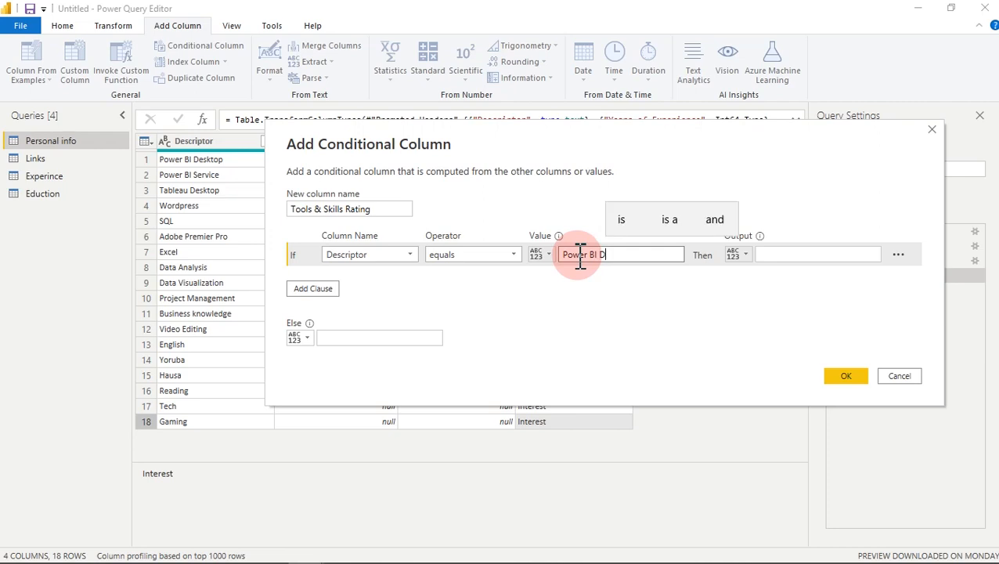
{"action": "type", "text": "esktop"}
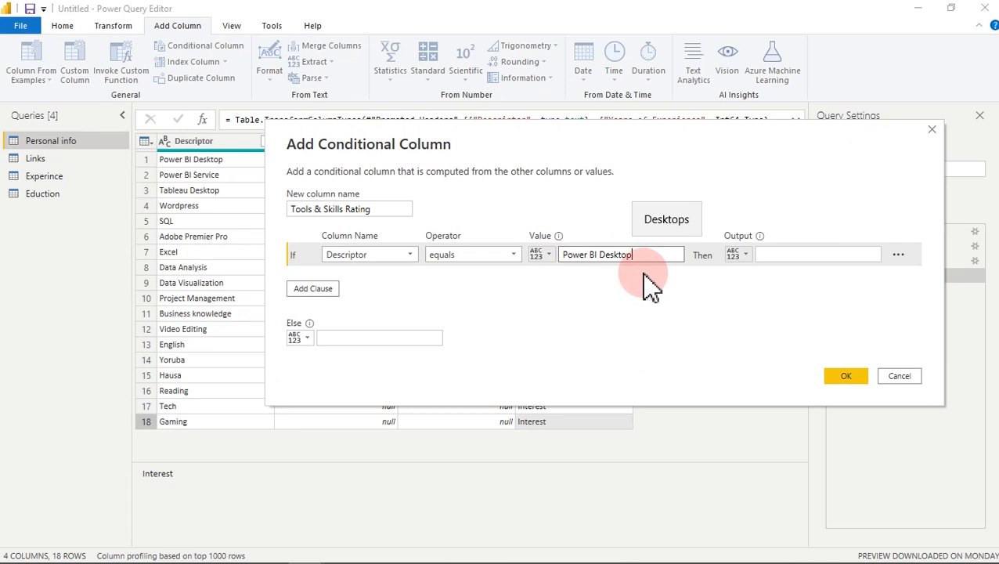
{"action": "left_click", "coordinate": [769, 276]}
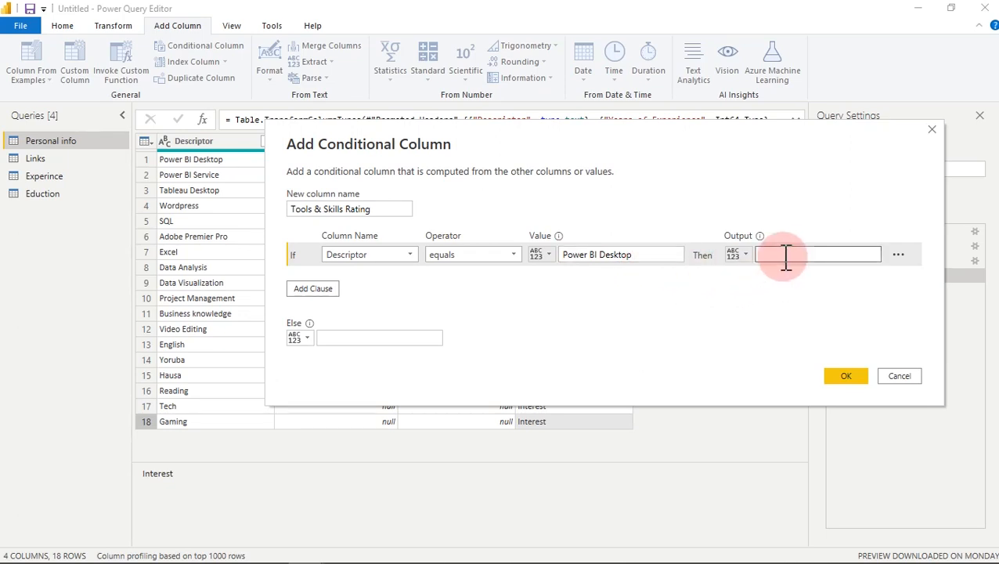
{"action": "left_click", "coordinate": [790, 256]}
{"action": "type", "text": "70%"}
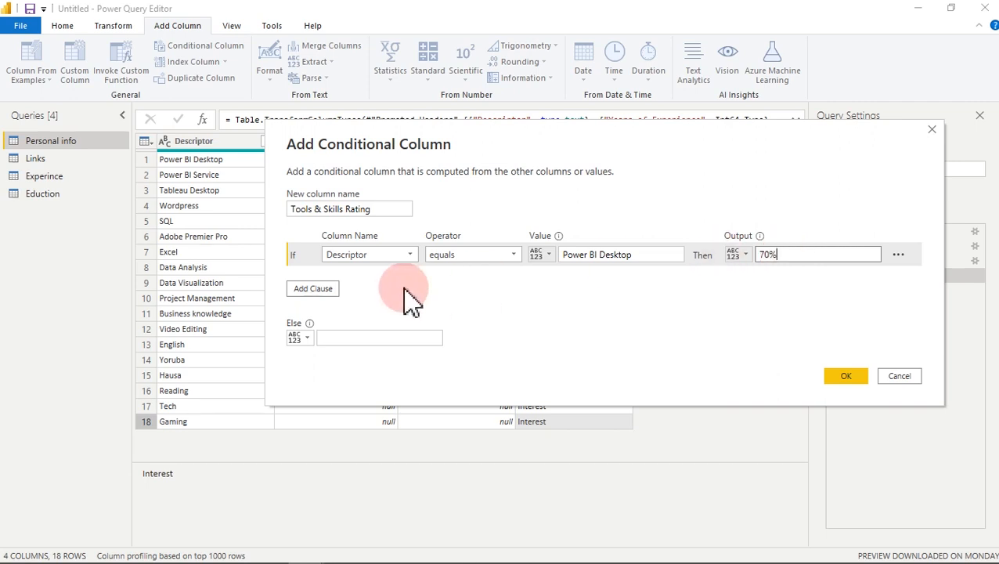
Add an else-if clause that outputs 40% when Descriptor equals Power BI Service
{"action": "left_click", "coordinate": [328, 290]}
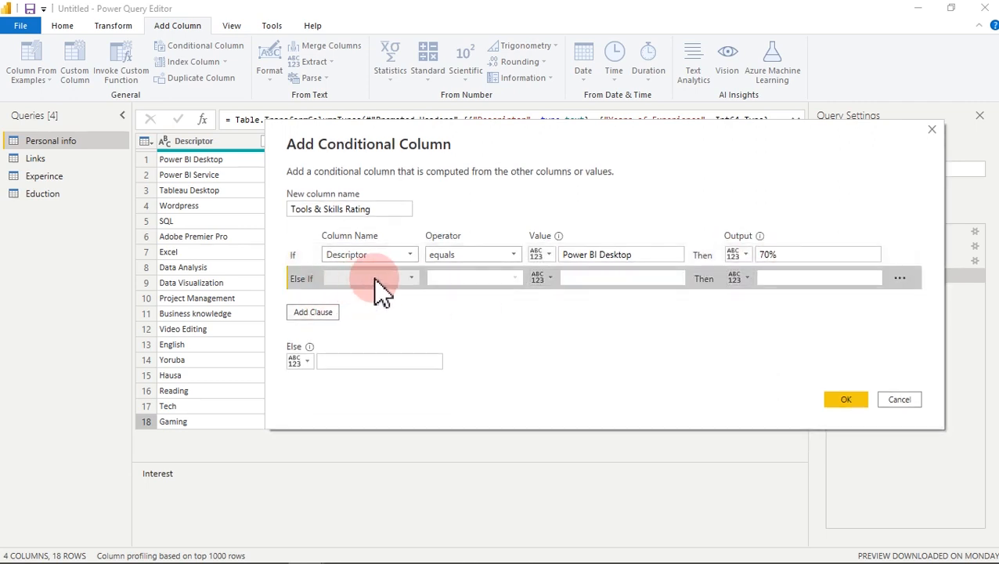
{"action": "left_click", "coordinate": [372, 278]}
{"action": "left_click", "coordinate": [365, 296]}
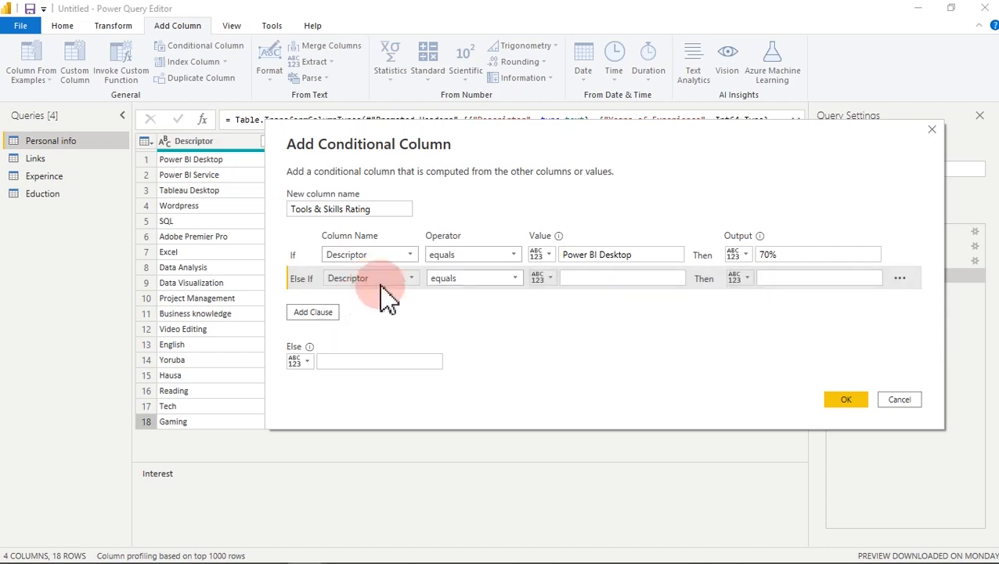
{"action": "left_click", "coordinate": [481, 282]}
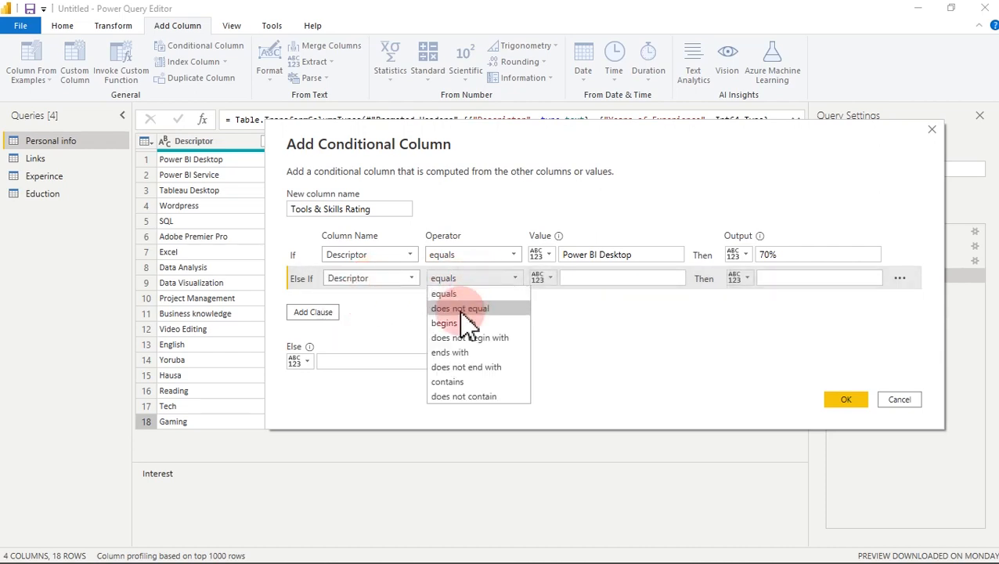
{"action": "left_click", "coordinate": [585, 335]}
{"action": "left_click", "coordinate": [599, 279]}
{"action": "type", "text": "Power BI "}
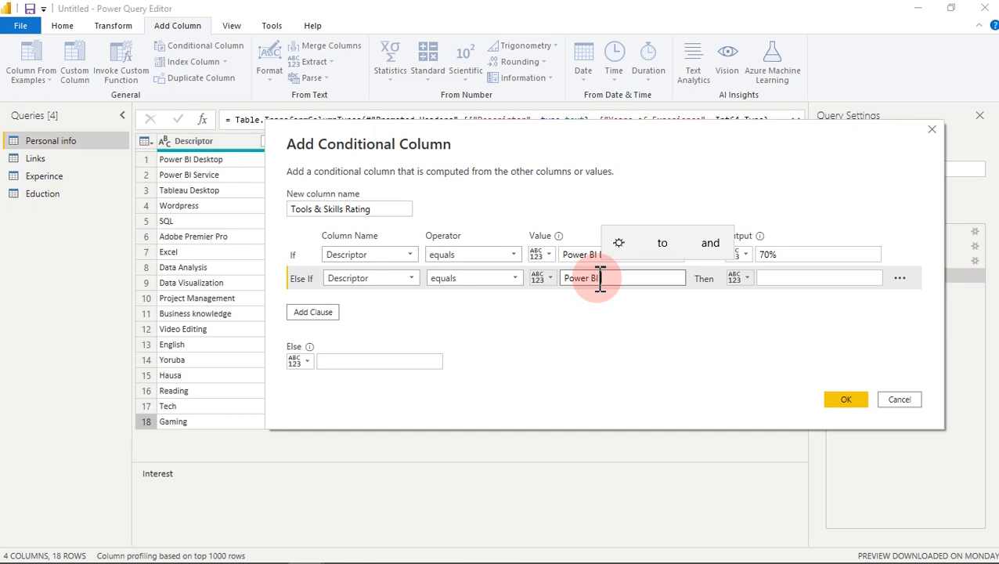
{"action": "type", "text": "Service"}
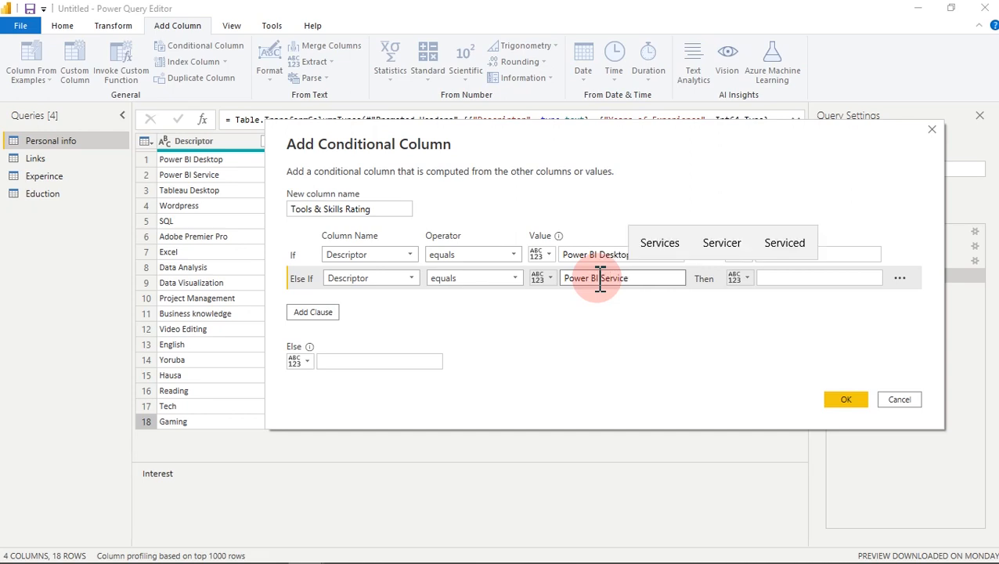
{"action": "left_click", "coordinate": [775, 279]}
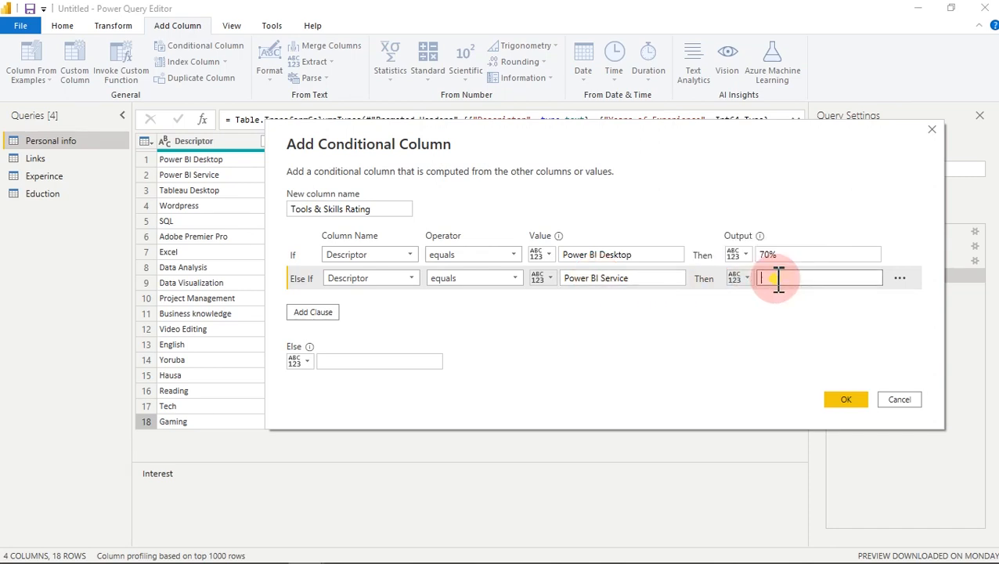
{"action": "type", "text": "40%"}
Add an else-if clause that outputs 10% when Descriptor equals Tableau Desktop
{"action": "left_click", "coordinate": [327, 315]}
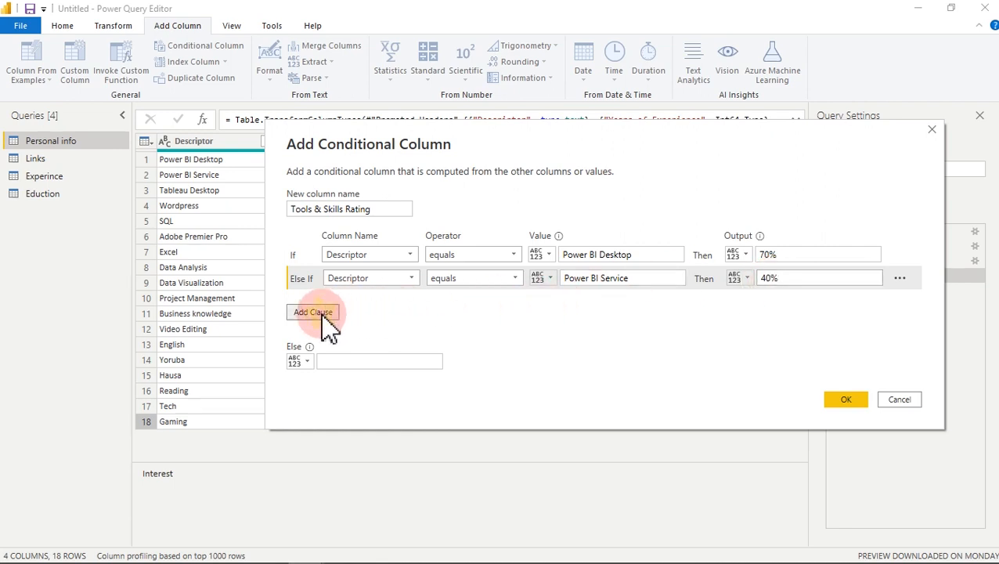
{"action": "left_click", "coordinate": [372, 304]}
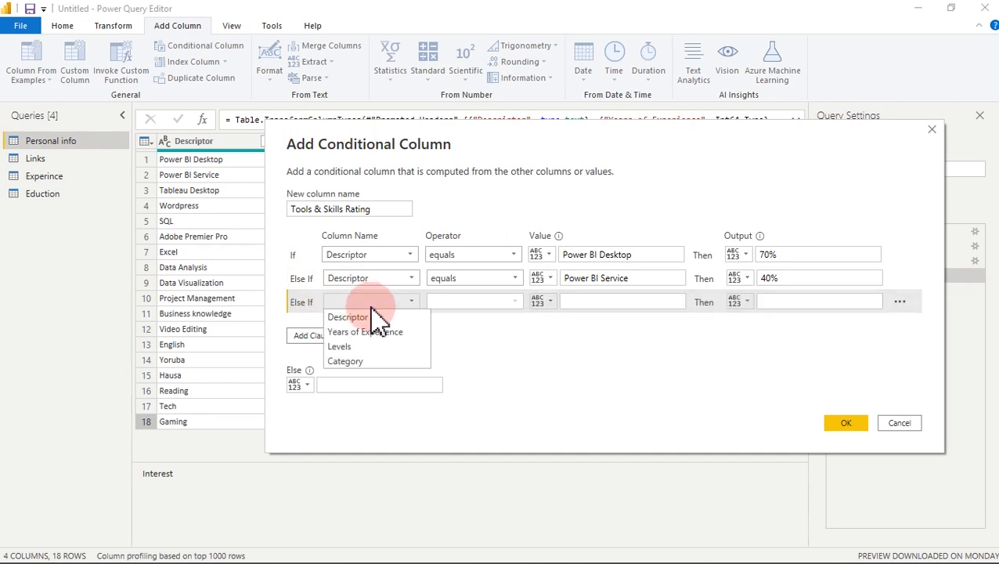
{"action": "left_click", "coordinate": [370, 317]}
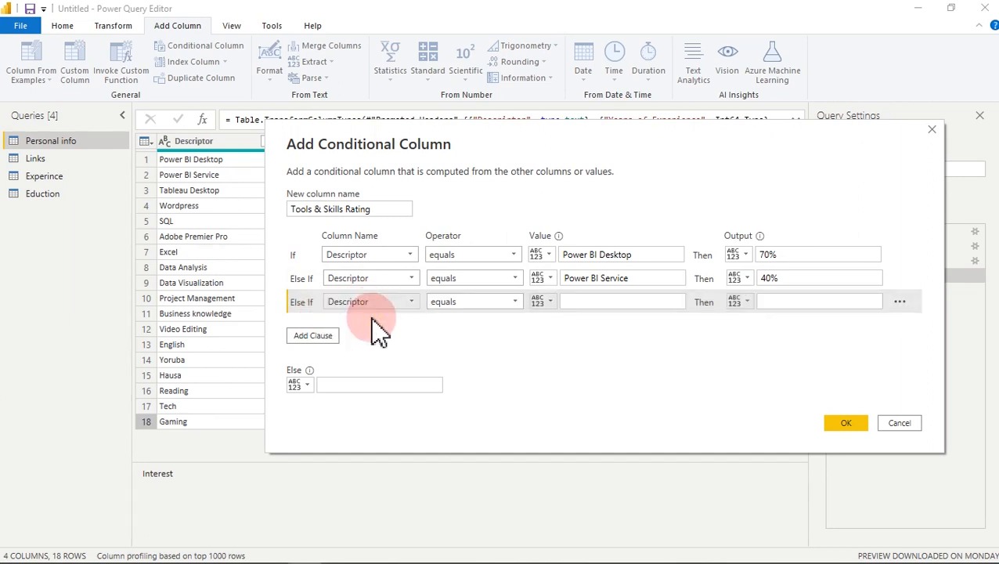
{"action": "left_click", "coordinate": [577, 303]}
{"action": "type", "text": "Tab"}
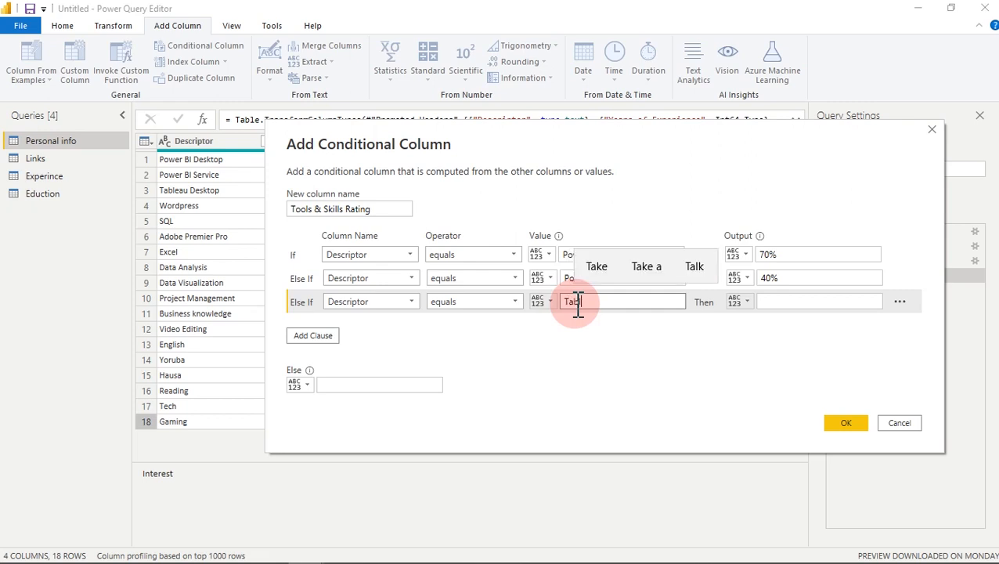
{"action": "type", "text": "leau"}
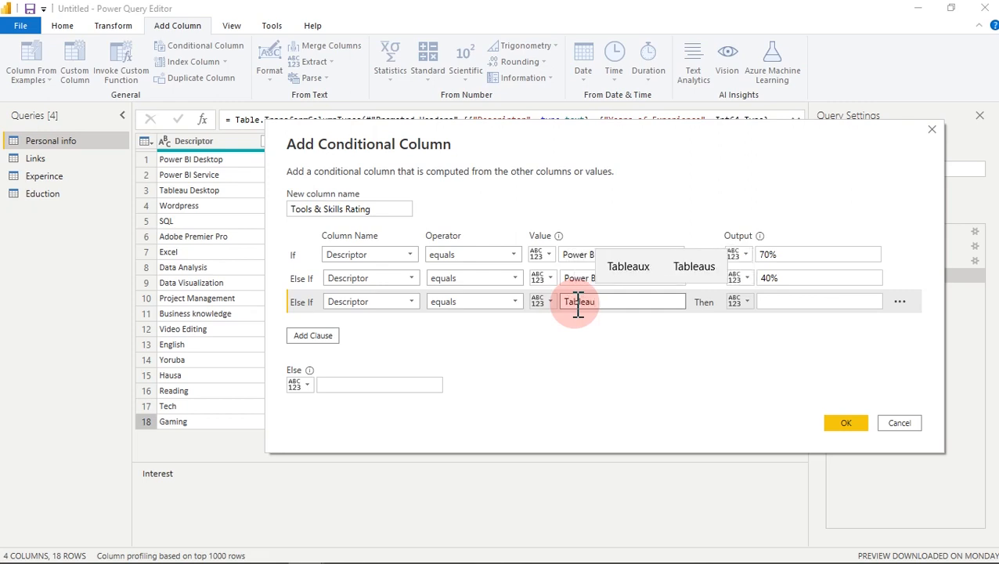
{"action": "type", "text": " Des"}
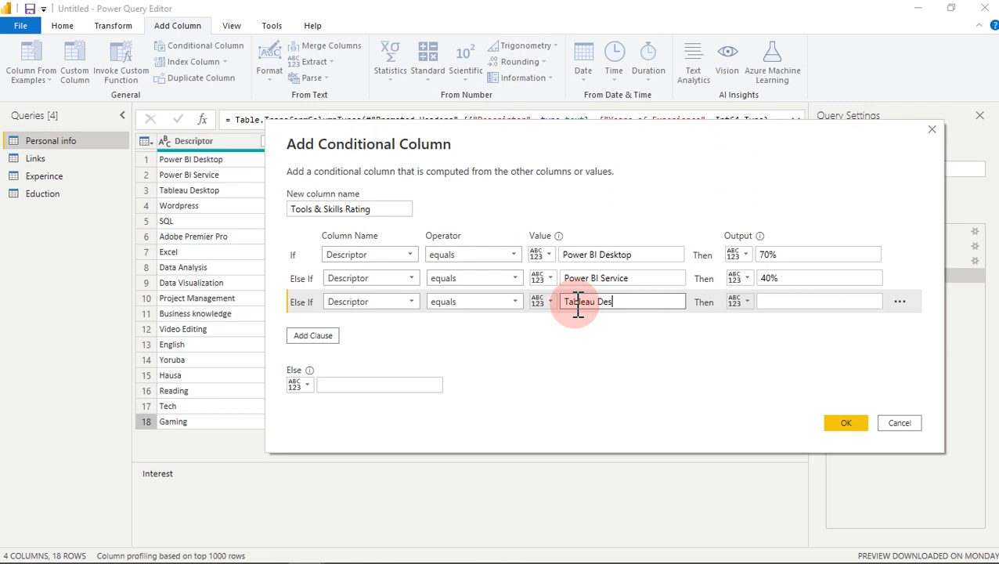
{"action": "type", "text": "ktop"}
{"action": "left_click", "coordinate": [785, 302]}
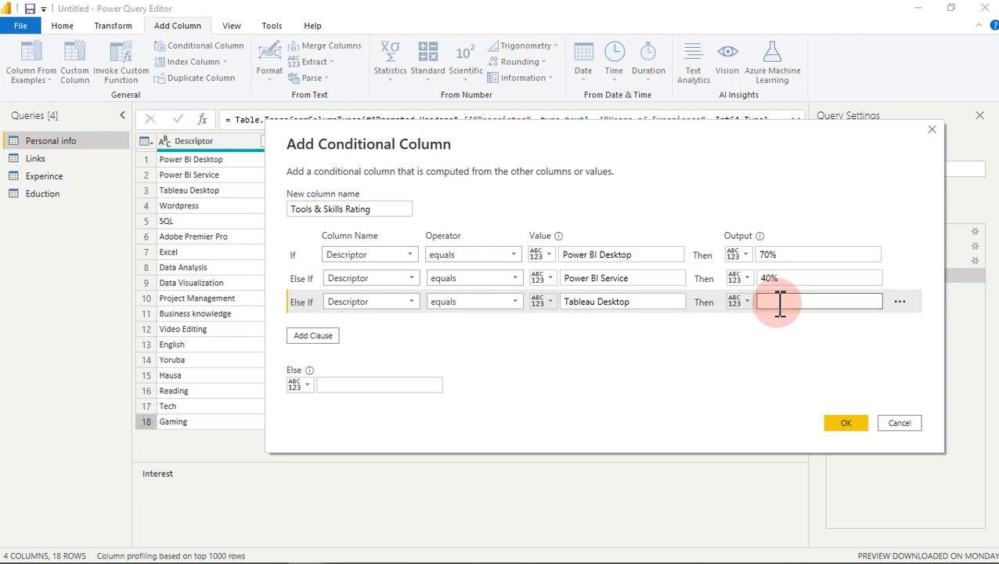
{"action": "type", "text": "10"}
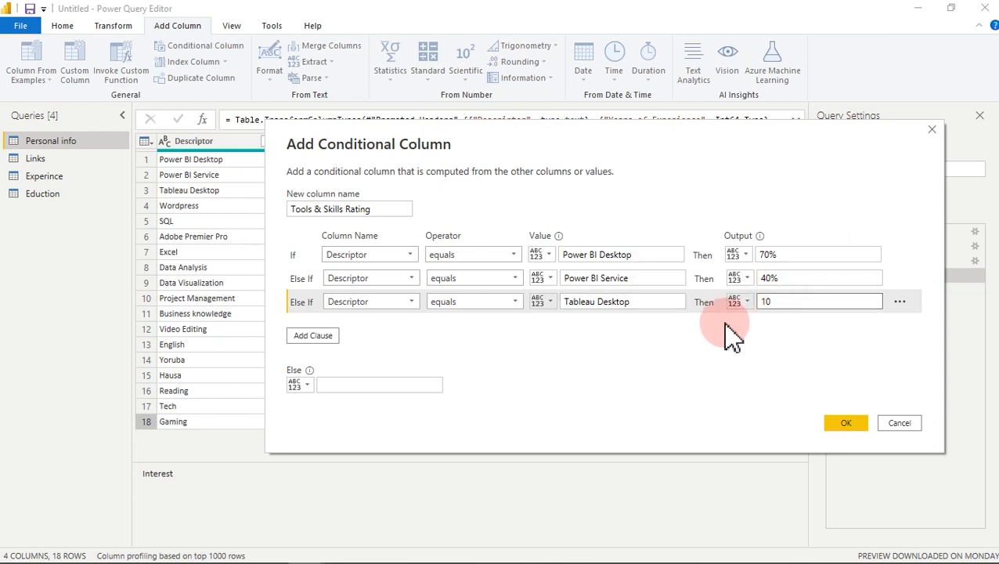
{"action": "type", "text": "%"}
Add an else-if clause that outputs 45% when Descriptor equals Wordpress
{"action": "left_click", "coordinate": [305, 336]}
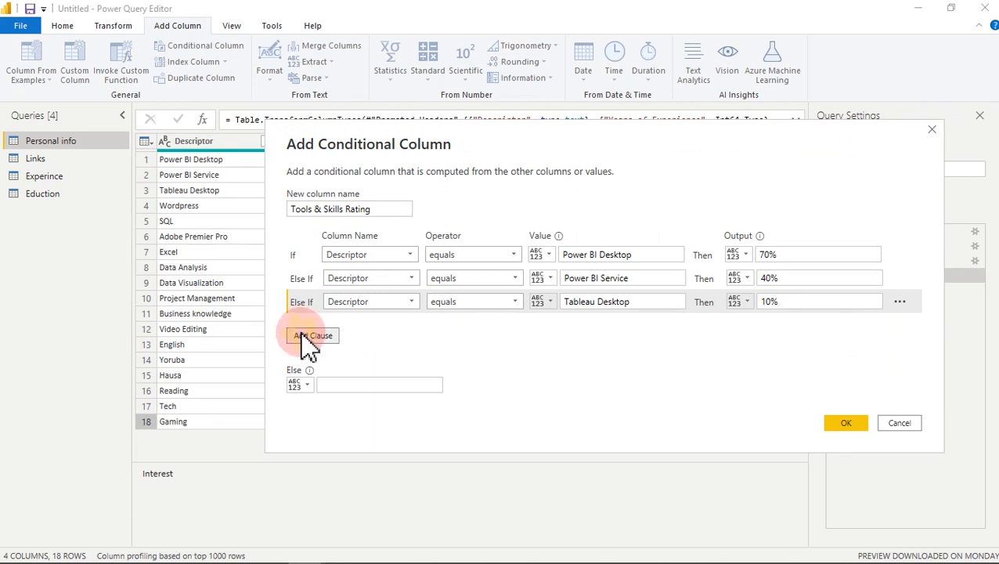
{"action": "left_click", "coordinate": [405, 325]}
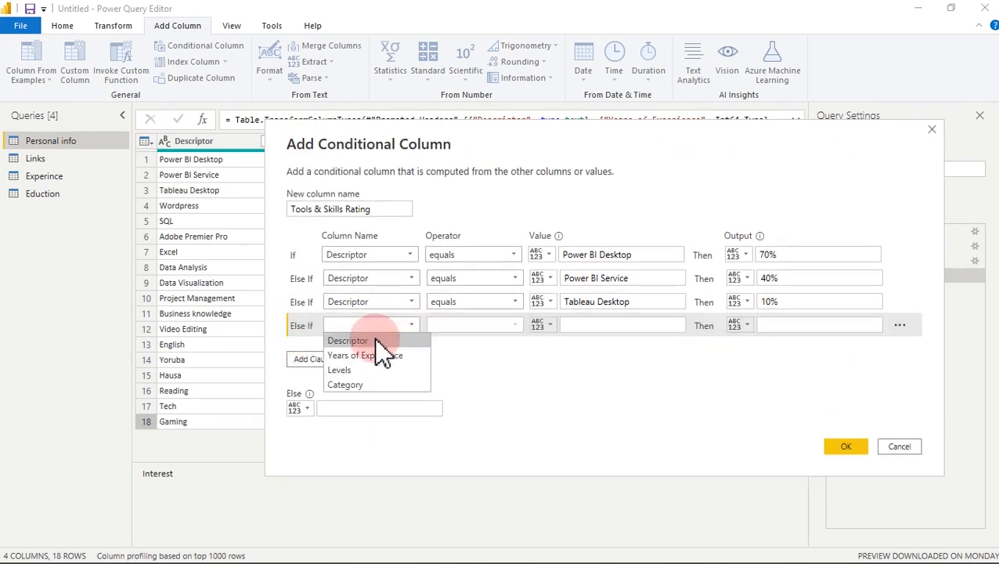
{"action": "left_click", "coordinate": [376, 341]}
{"action": "left_click", "coordinate": [577, 327]}
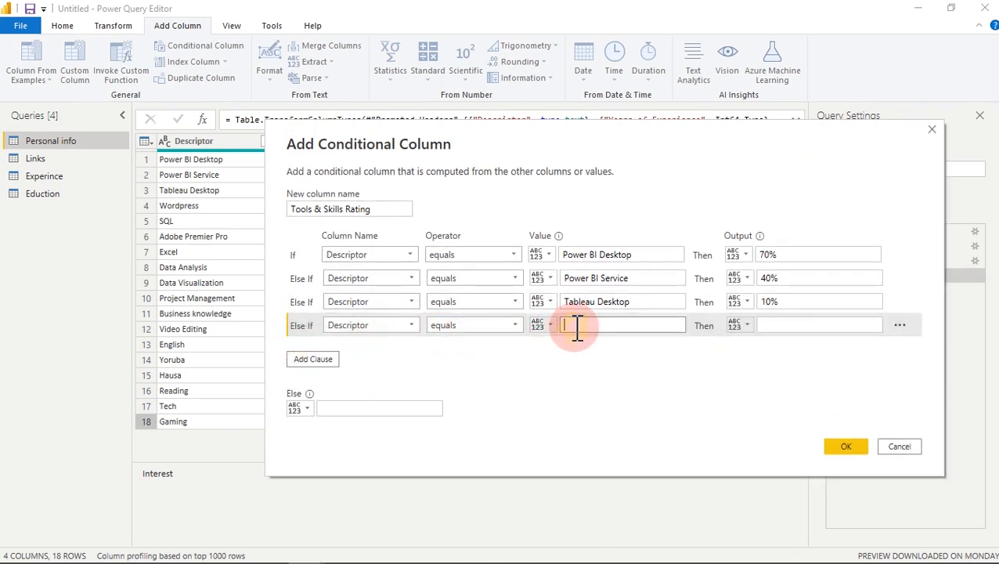
{"action": "type", "text": "Wordpress"}
{"action": "left_click", "coordinate": [785, 327]}
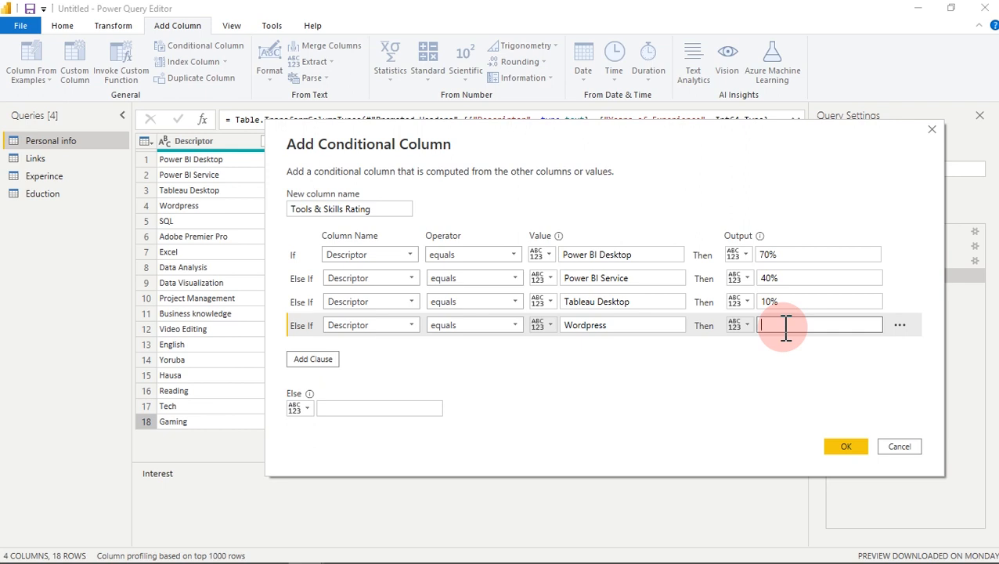
{"action": "type", "text": "45%"}
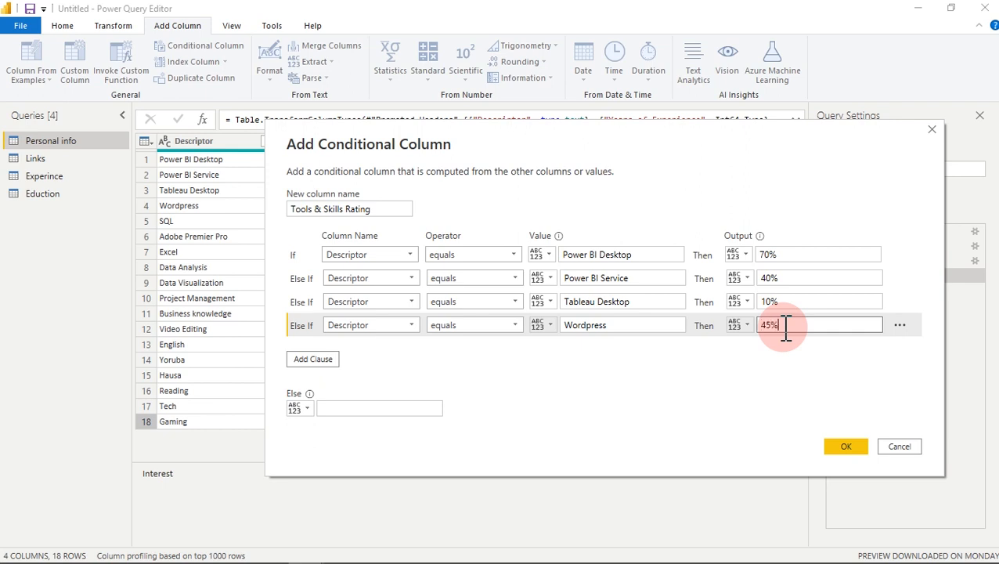
Add an else-if clause that outputs 38% when Descriptor equals SQL
{"action": "left_click", "coordinate": [328, 360]}
{"action": "left_click", "coordinate": [354, 350]}
{"action": "left_click", "coordinate": [352, 365]}
{"action": "left_click", "coordinate": [616, 350]}
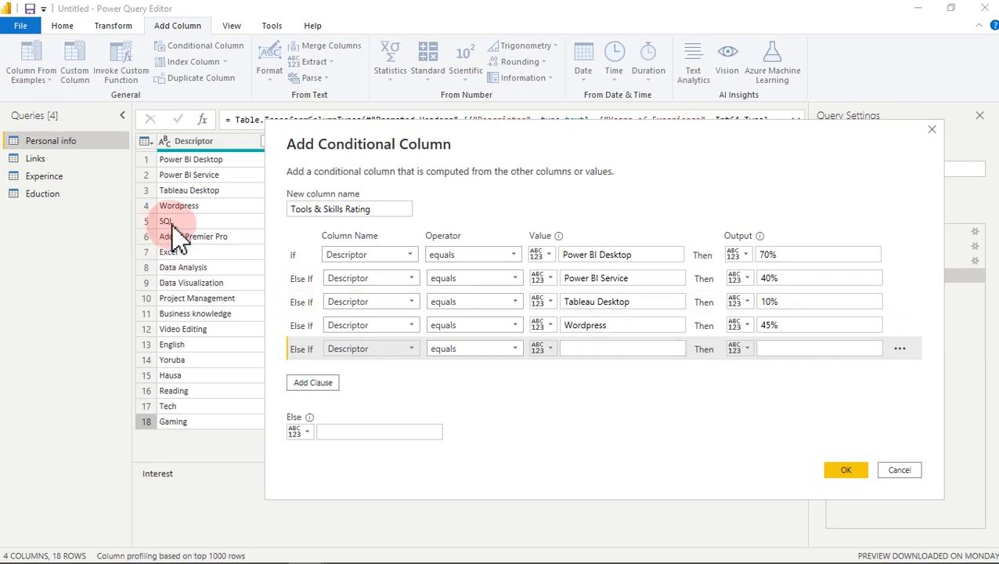
{"action": "left_click", "coordinate": [584, 349]}
{"action": "type", "text": "SQL"}
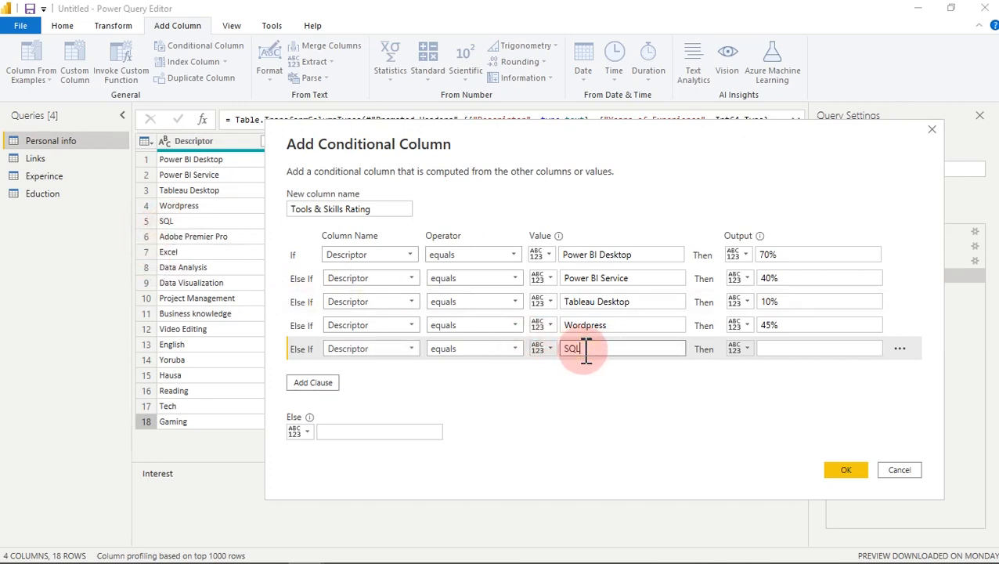
{"action": "left_click", "coordinate": [789, 349]}
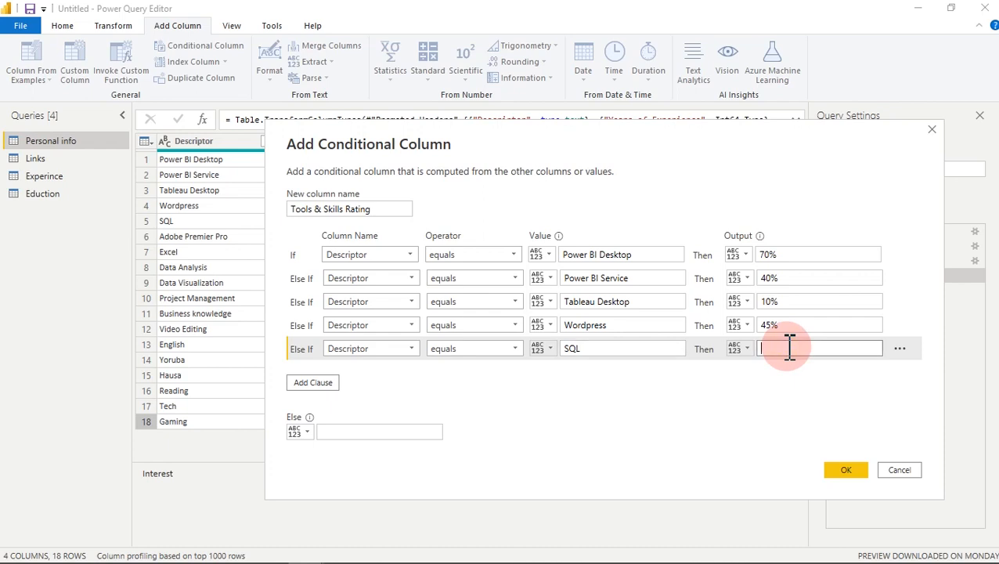
{"action": "type", "text": "38%"}
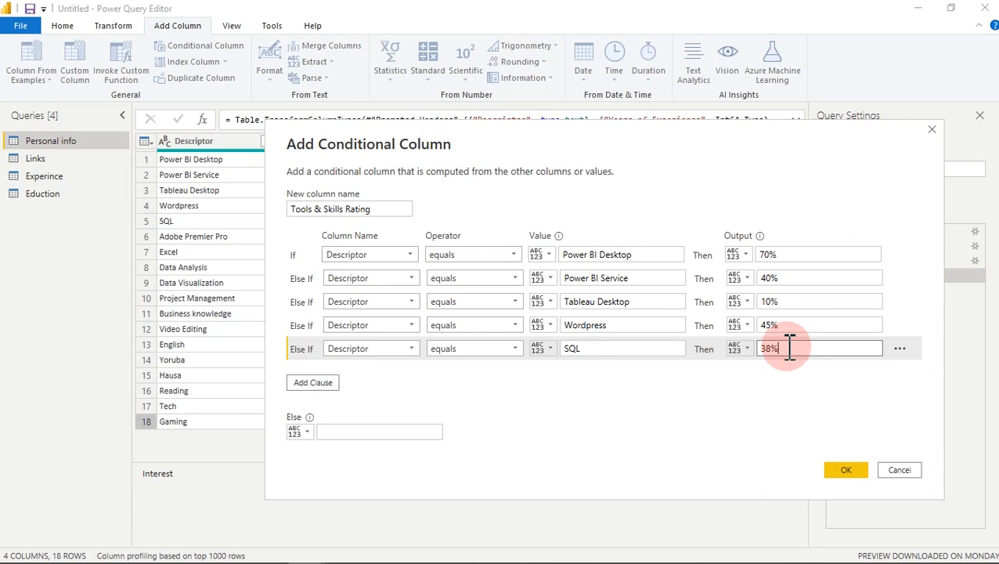
Add an else-if clause that outputs 20% when Descriptor equals Adobe Premier Pro
{"action": "left_click", "coordinate": [331, 386]}
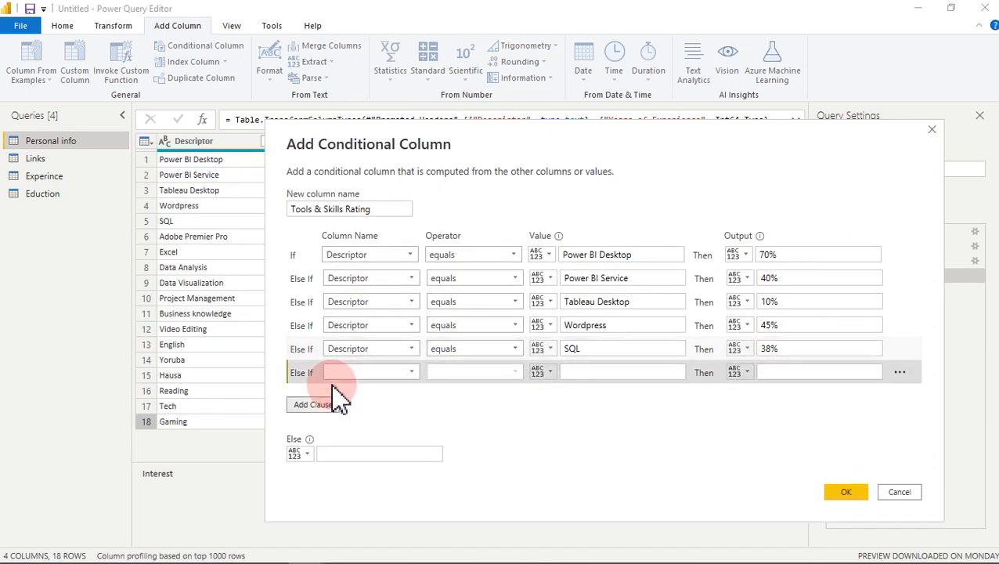
{"action": "left_click", "coordinate": [382, 376]}
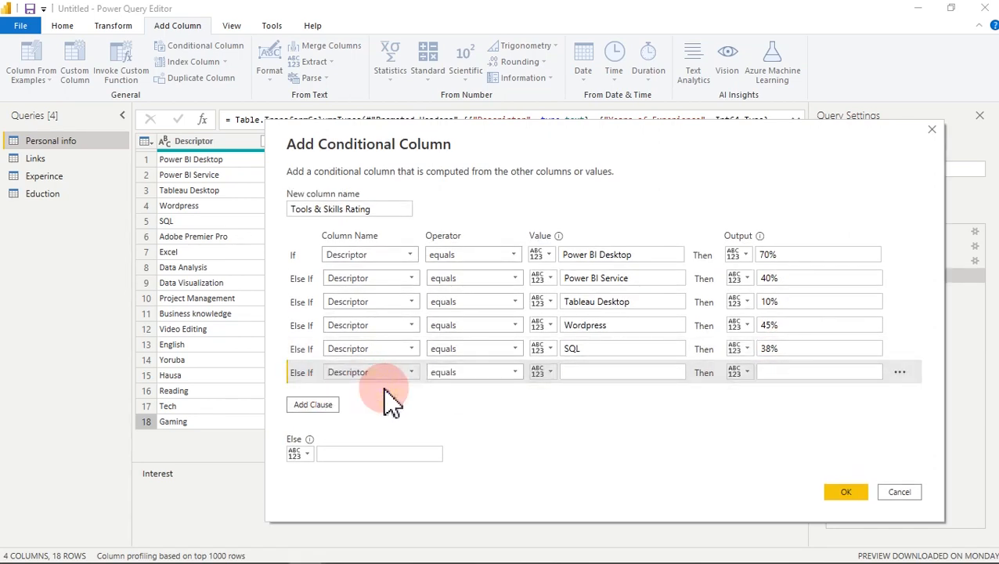
{"action": "left_click", "coordinate": [596, 373]}
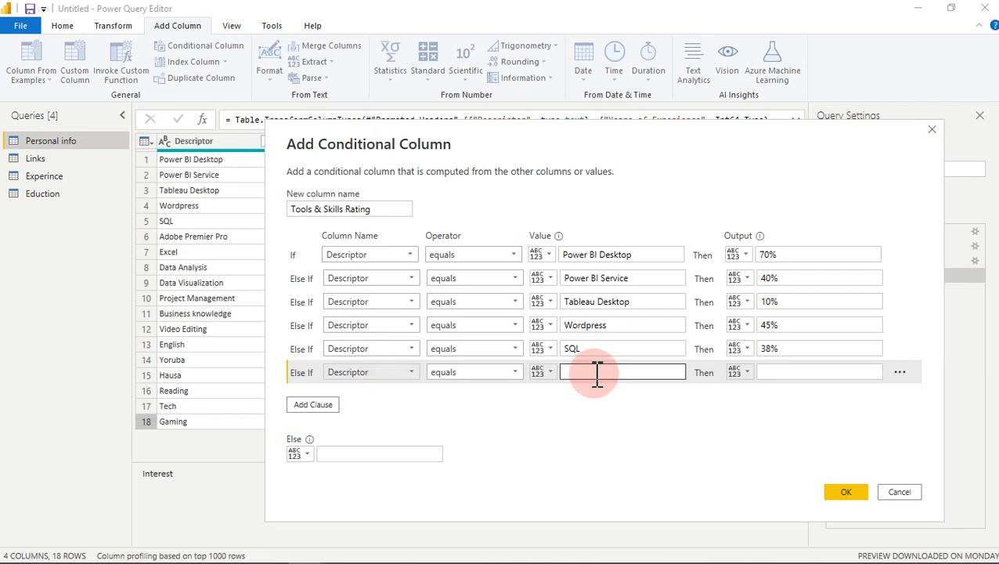
{"action": "type", "text": "Adobe Premier Pro"}
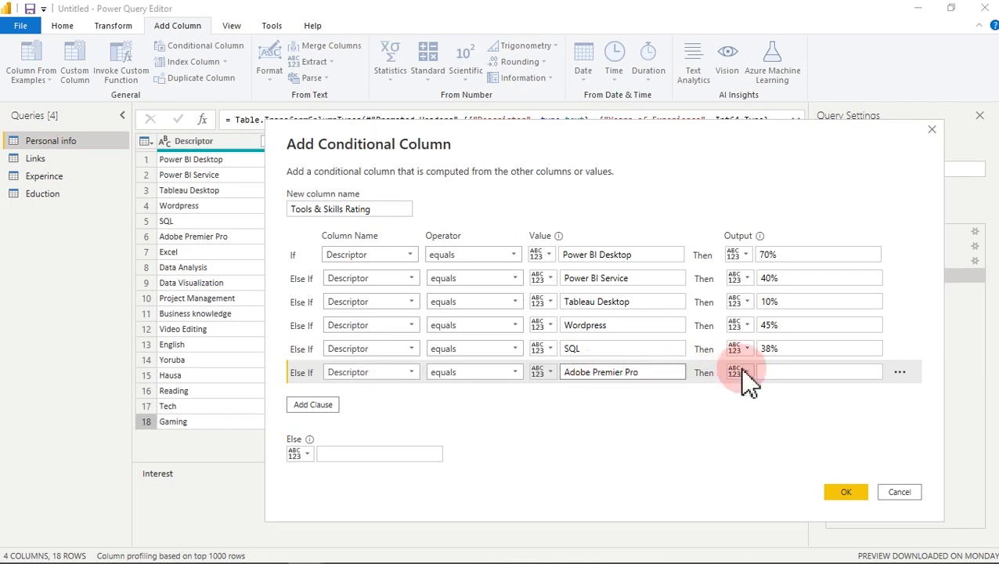
{"action": "left_click", "coordinate": [777, 372]}
{"action": "left_click", "coordinate": [791, 371]}
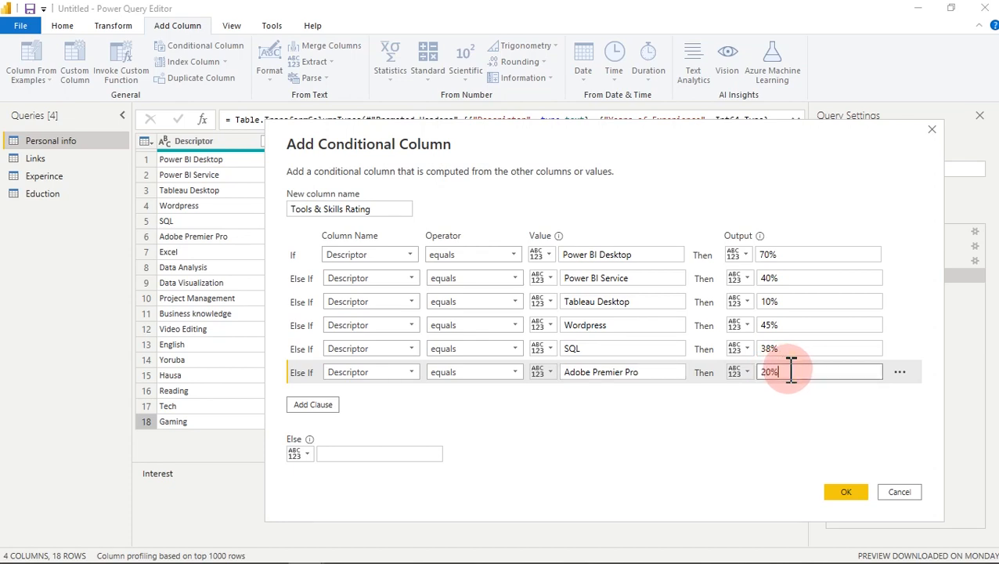
Add an else-if clause that outputs 82% when Descriptor equals Excel
{"action": "left_click", "coordinate": [327, 404]}
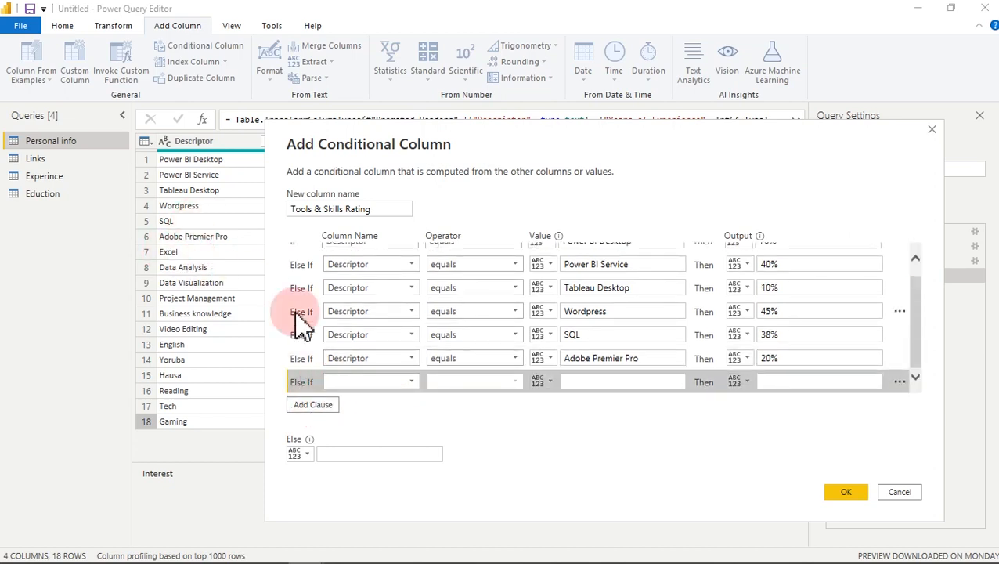
{"action": "left_click", "coordinate": [411, 381]}
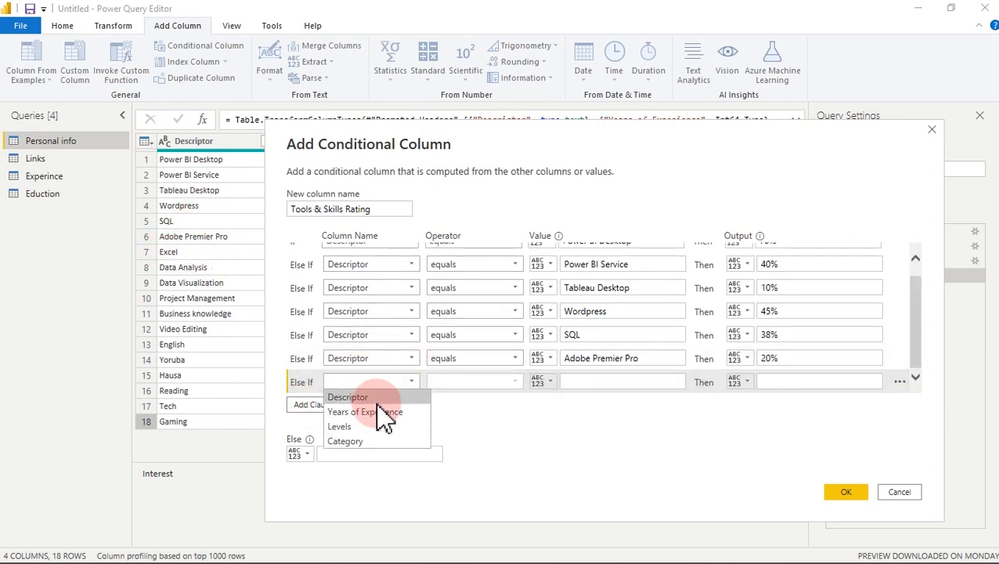
{"action": "left_click", "coordinate": [368, 396]}
{"action": "left_click", "coordinate": [577, 382]}
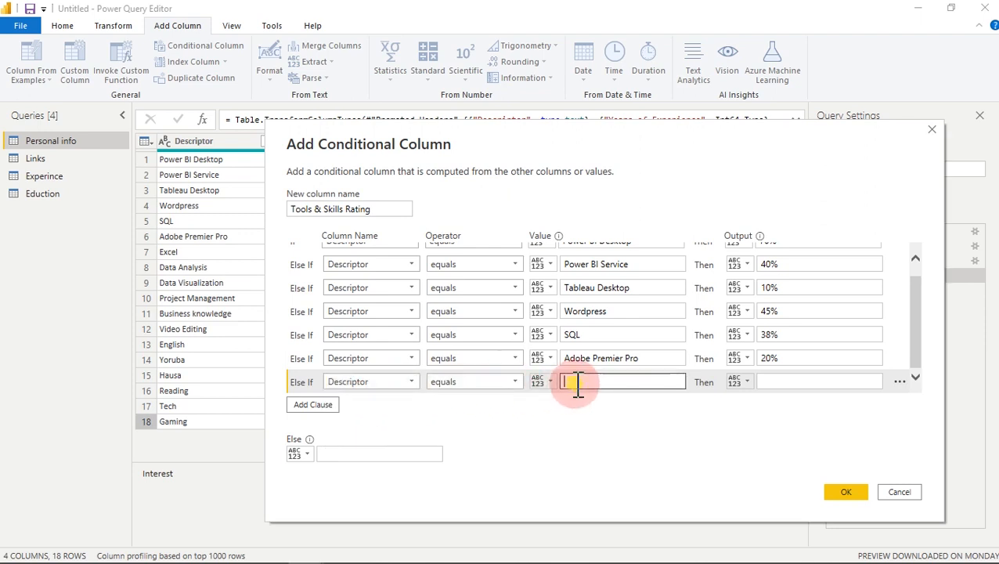
{"action": "type", "text": "Excel"}
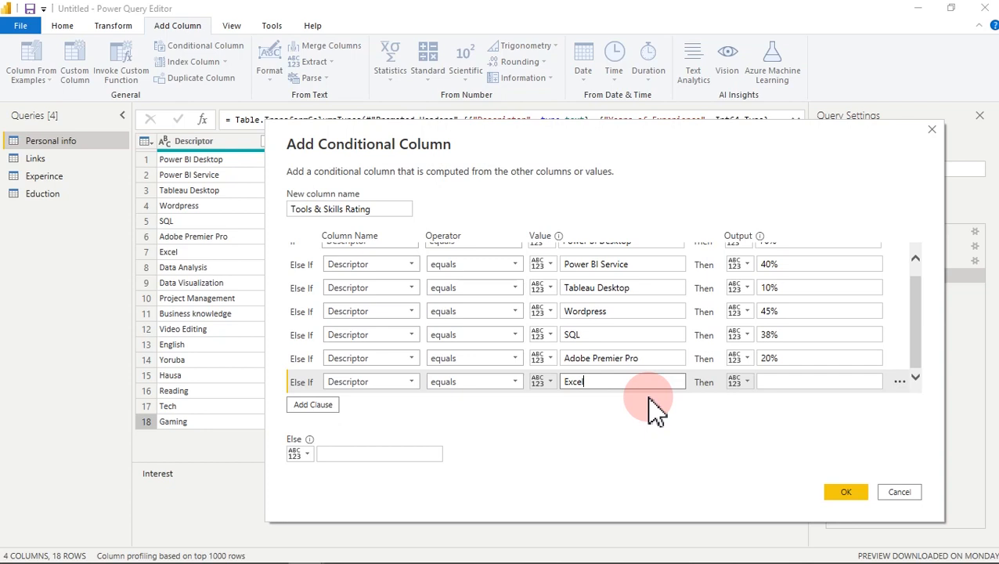
{"action": "left_click", "coordinate": [783, 382]}
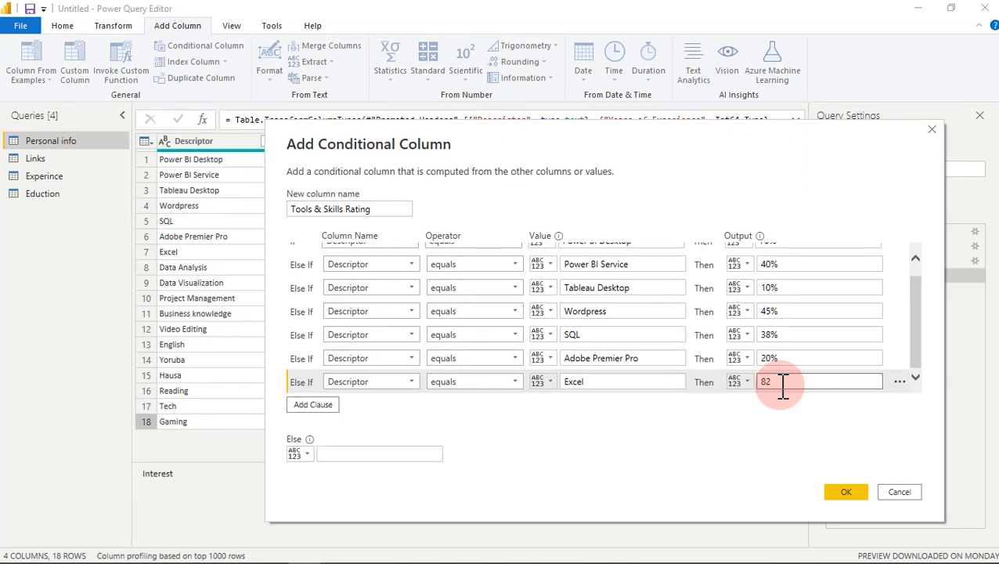
{"action": "left_click_drag", "start_coordinate": [468, 160], "coordinate": [468, 407]}
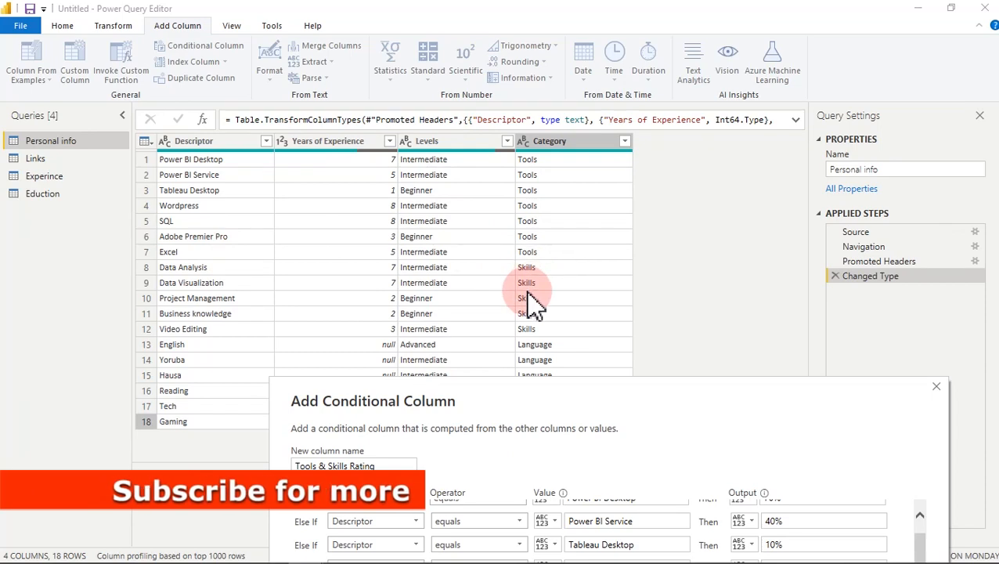
{"action": "left_click_drag", "start_coordinate": [544, 403], "coordinate": [485, 441]}
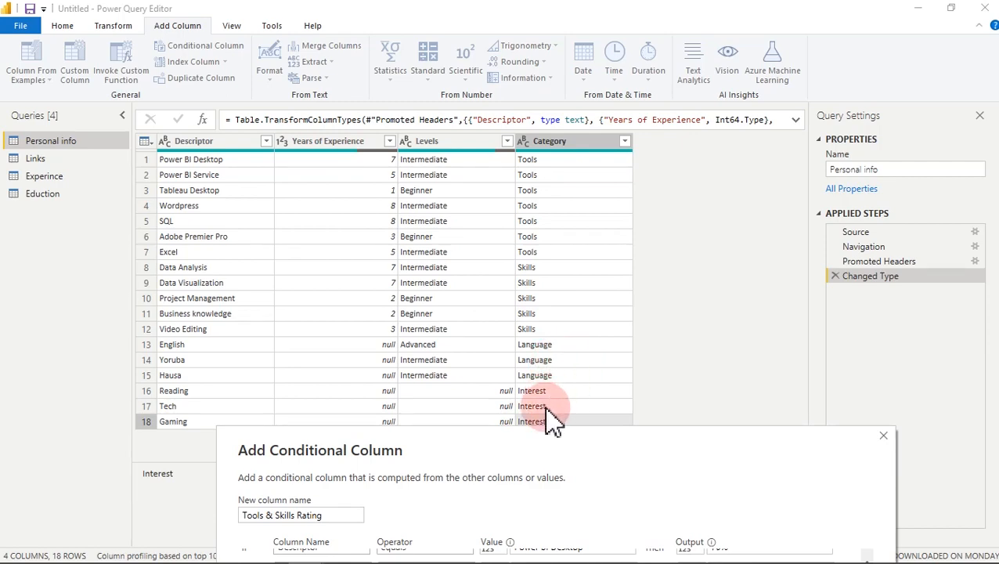
{"action": "left_click_drag", "start_coordinate": [539, 462], "coordinate": [597, 47]}
{"action": "left_click", "coordinate": [793, 270]}
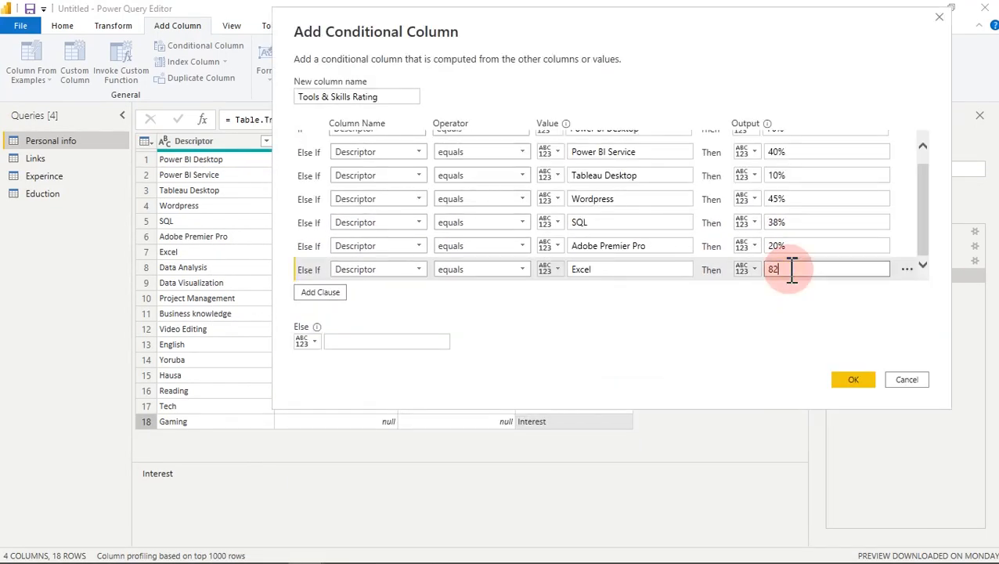
Add an else-if clause that outputs 60% when Descriptor equals Data Analysis
{"action": "left_click", "coordinate": [322, 296]}
{"action": "left_click", "coordinate": [386, 272]}
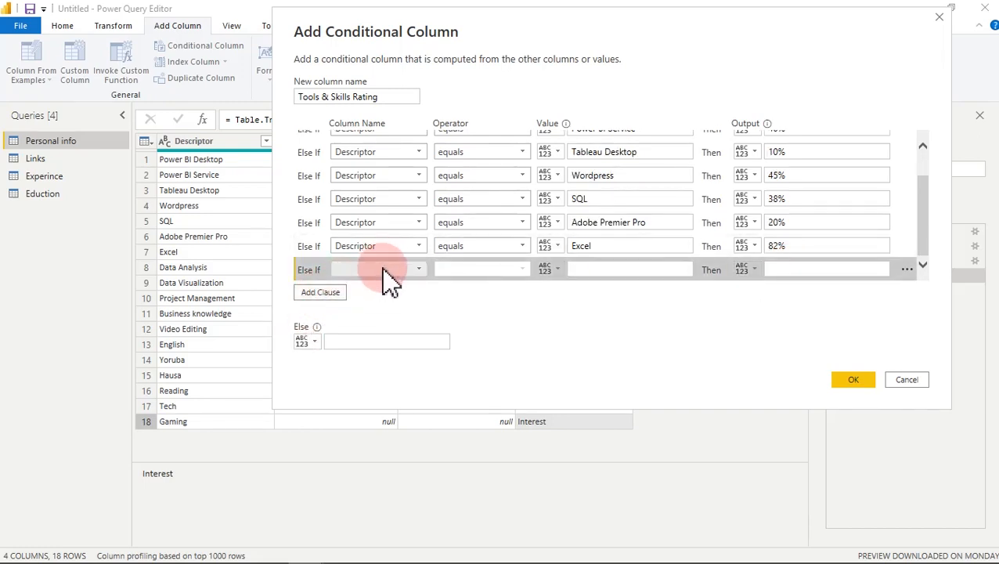
{"action": "left_click", "coordinate": [377, 286]}
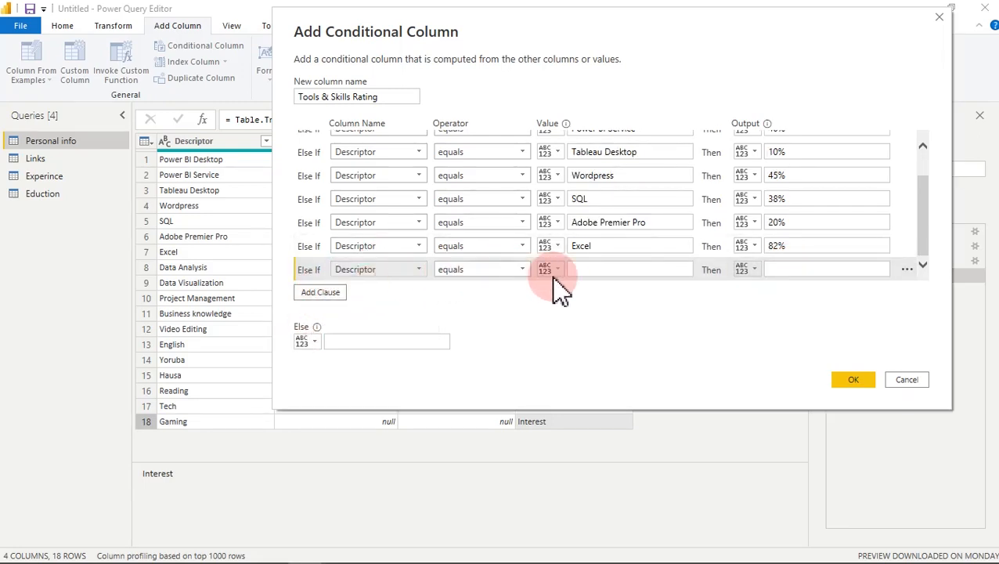
{"action": "left_click", "coordinate": [593, 270]}
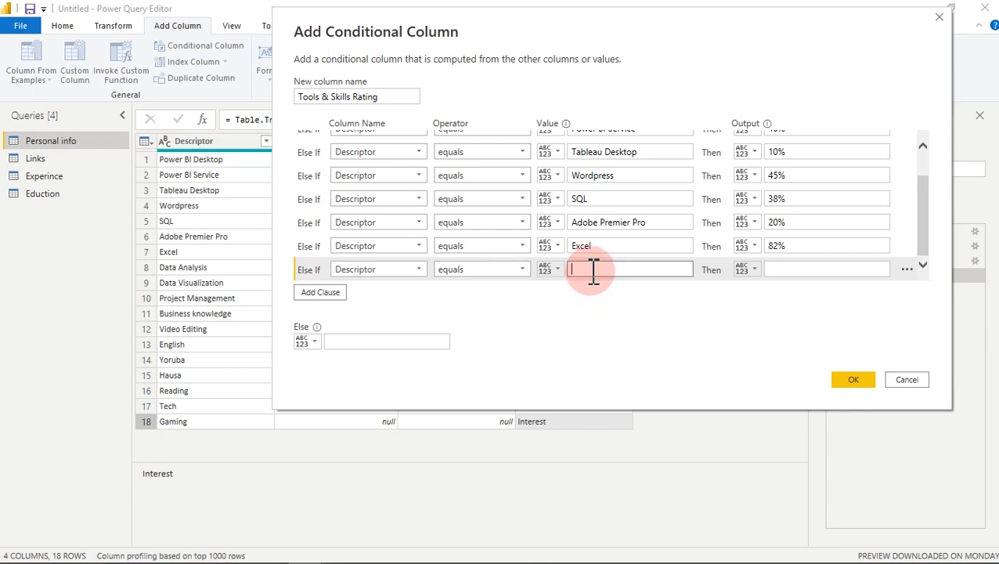
{"action": "type", "text": "Data Analysis"}
{"action": "left_click", "coordinate": [806, 269]}
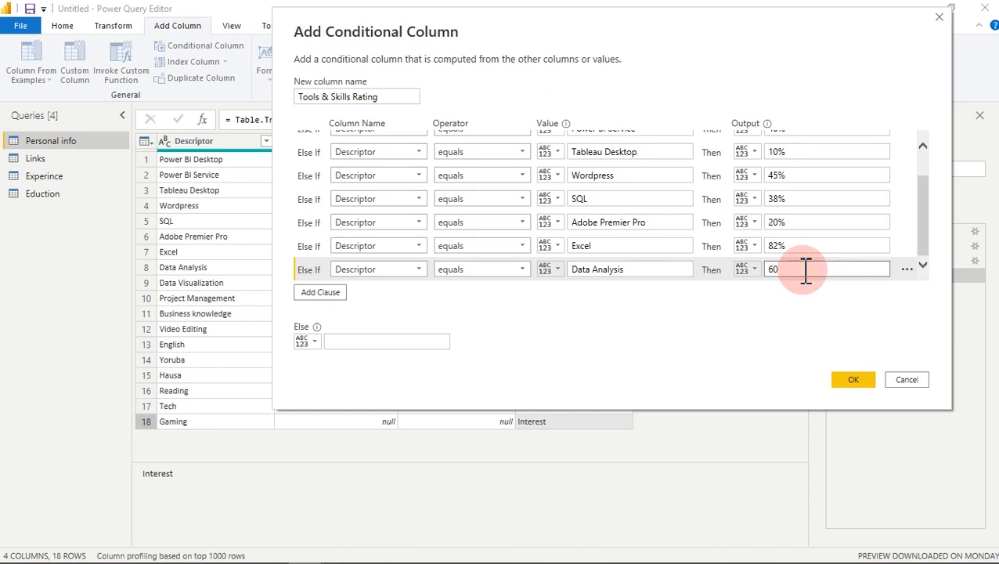
Add an else-if clause that outputs 75 when Descriptor equals Data Visualization
{"action": "left_click", "coordinate": [343, 296]}
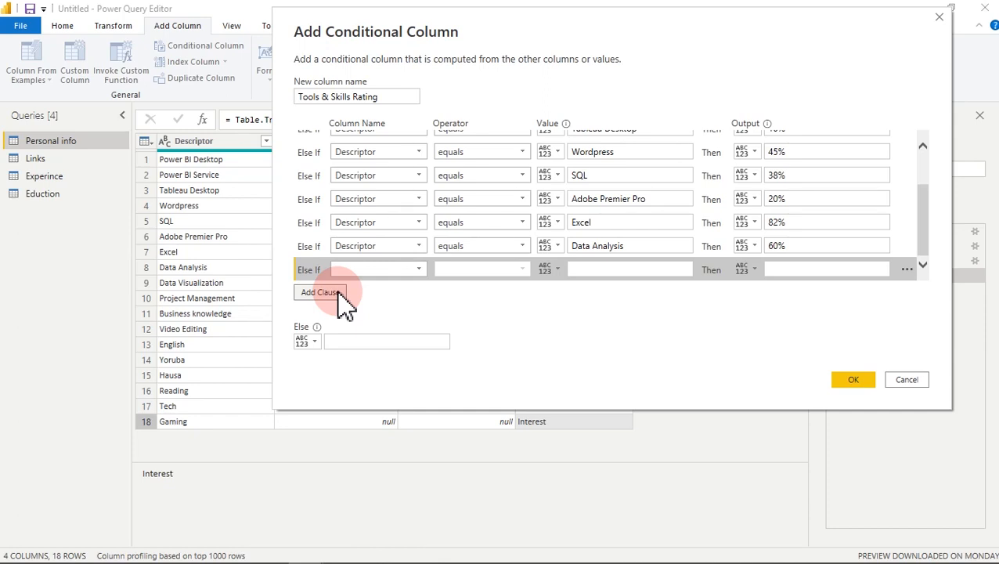
{"action": "left_click", "coordinate": [419, 270]}
{"action": "left_click", "coordinate": [396, 286]}
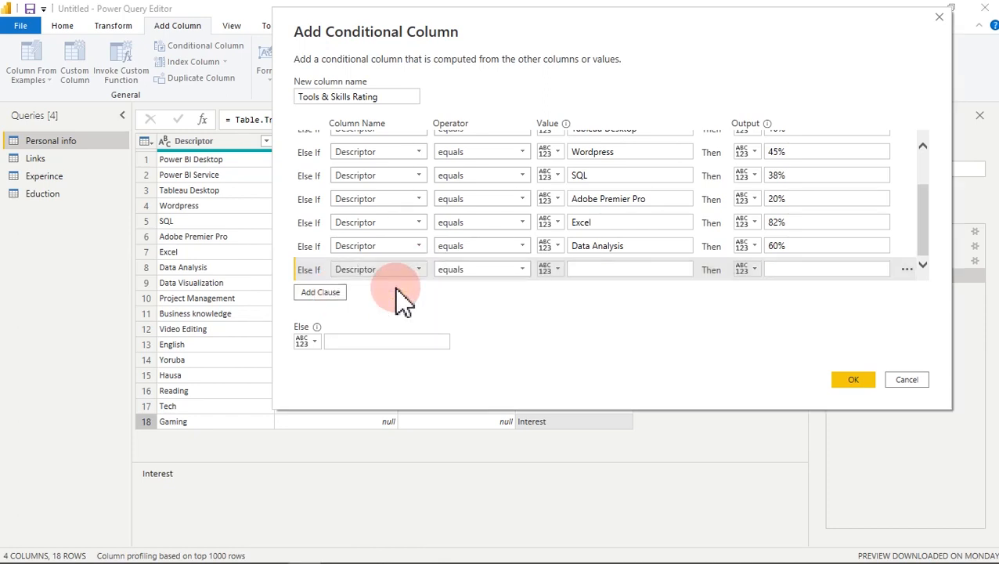
{"action": "left_click", "coordinate": [602, 271]}
{"action": "type", "text": "Data Visualization"}
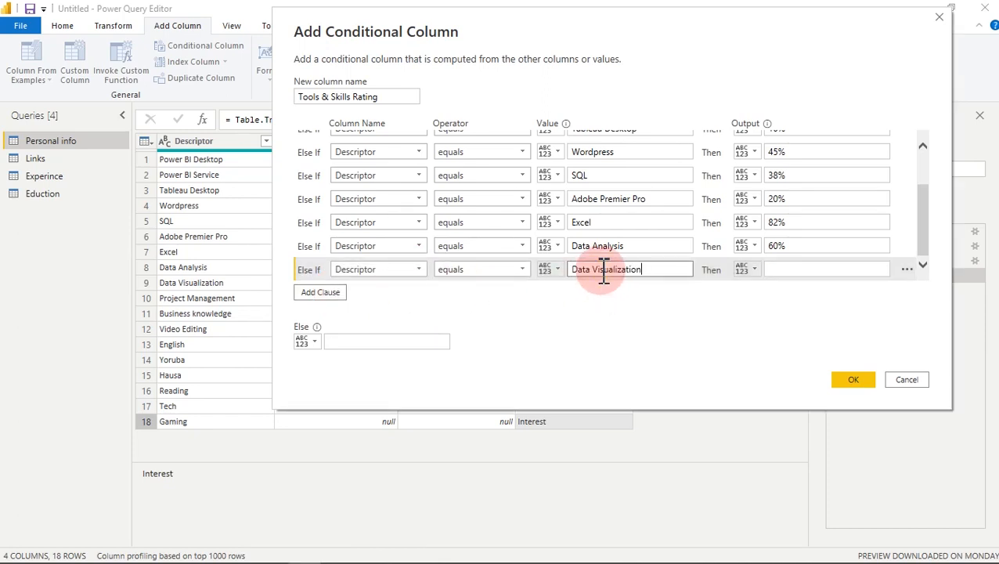
{"action": "left_click", "coordinate": [816, 268]}
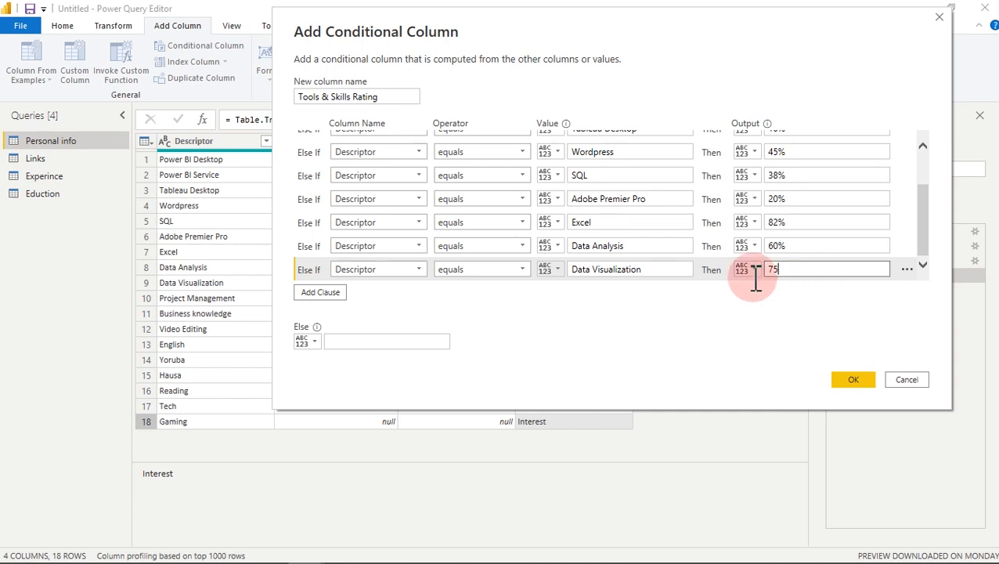
Add an else-if clause that outputs 20% when Descriptor equals Project Management, and correct the Data Visualization output to 75%
{"action": "left_click", "coordinate": [338, 295]}
{"action": "left_click", "coordinate": [418, 270]}
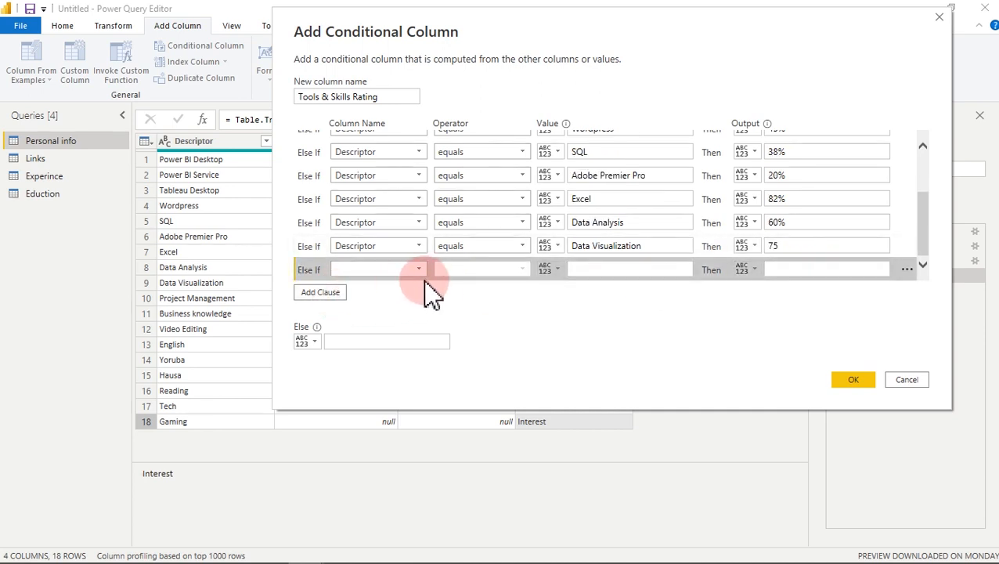
{"action": "left_click", "coordinate": [393, 283]}
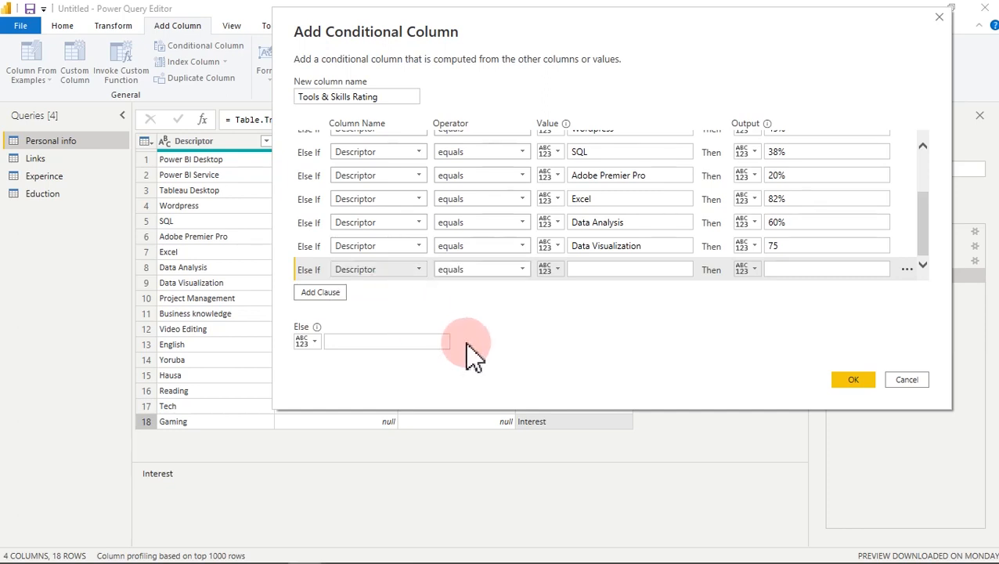
{"action": "left_click", "coordinate": [596, 269]}
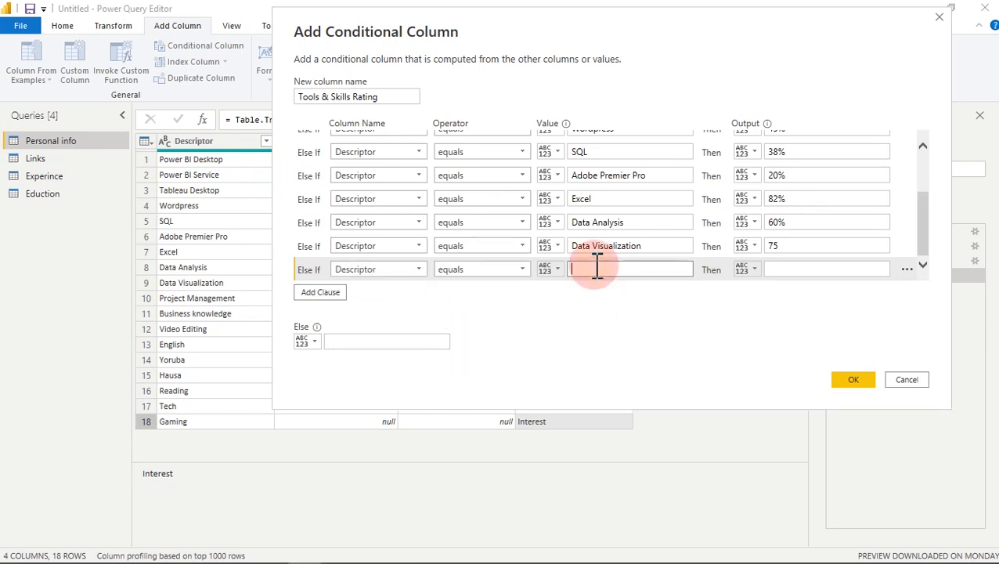
{"action": "type", "text": "Project Management"}
{"action": "left_click", "coordinate": [815, 270]}
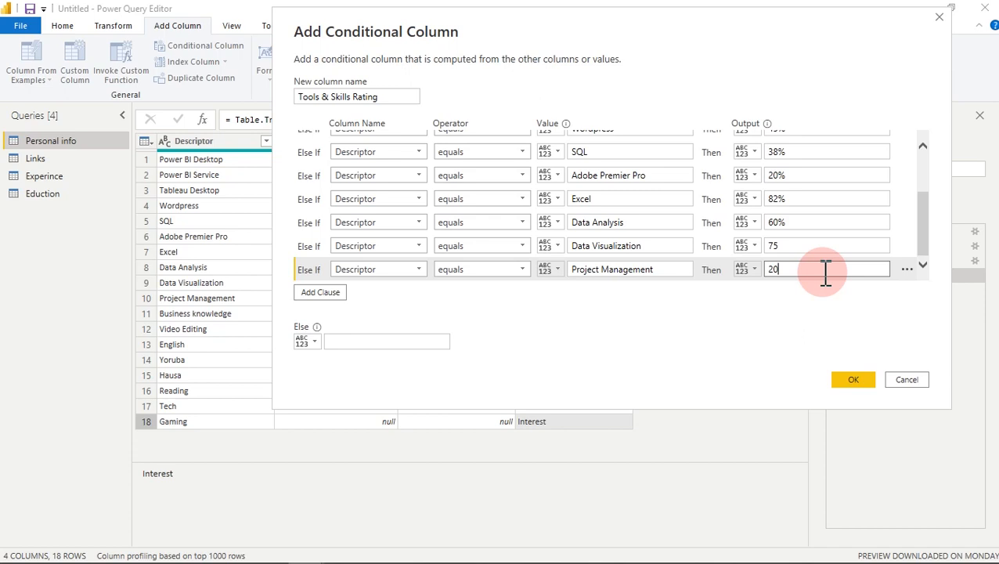
{"action": "left_click", "coordinate": [812, 246]}
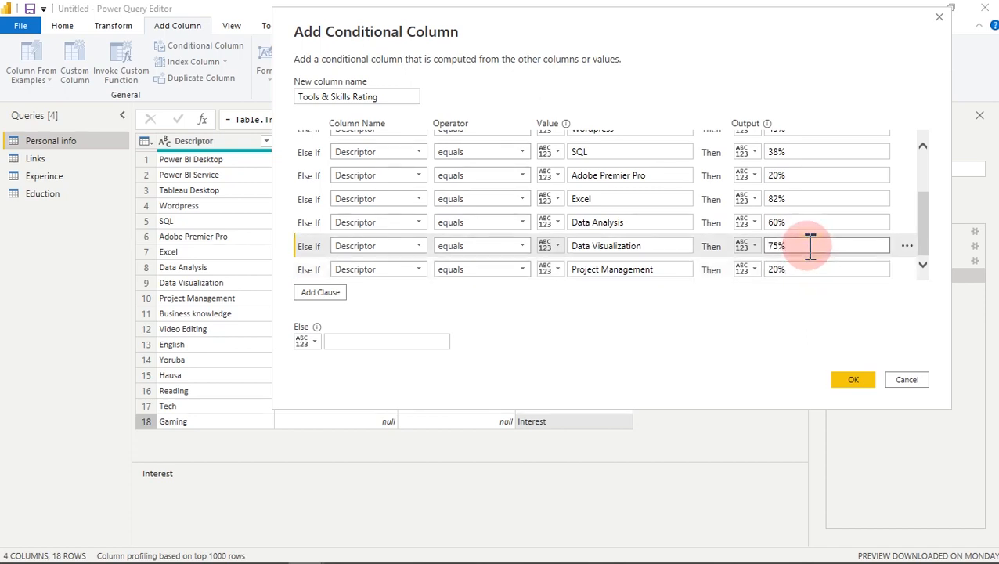
Add an else-if clause that outputs 30% when Descriptor equals Business Knowledge
{"action": "left_click", "coordinate": [329, 294]}
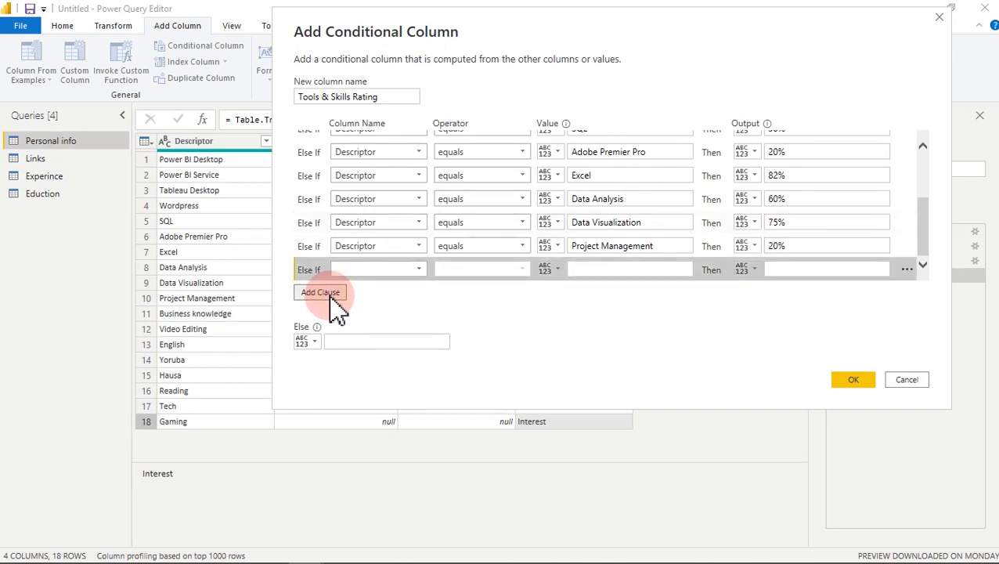
{"action": "left_click", "coordinate": [381, 269]}
{"action": "left_click", "coordinate": [376, 284]}
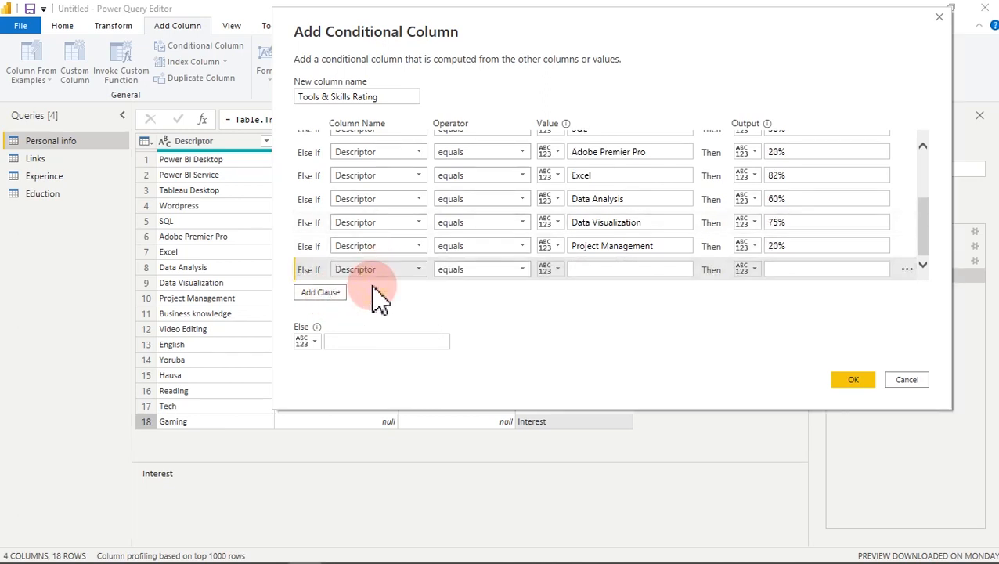
{"action": "left_click", "coordinate": [597, 269]}
{"action": "type", "text": "Business Knowledge"}
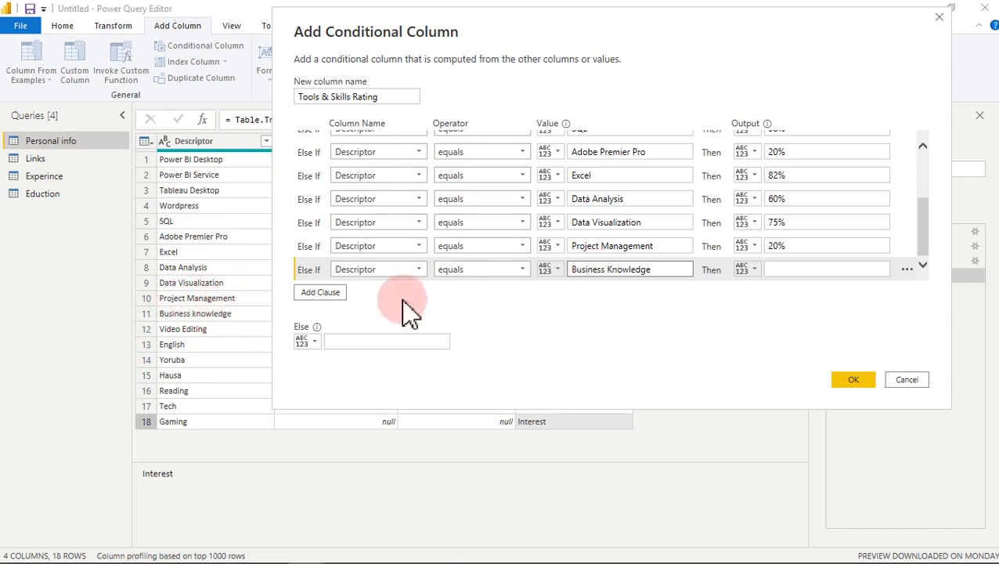
{"action": "left_click", "coordinate": [803, 273]}
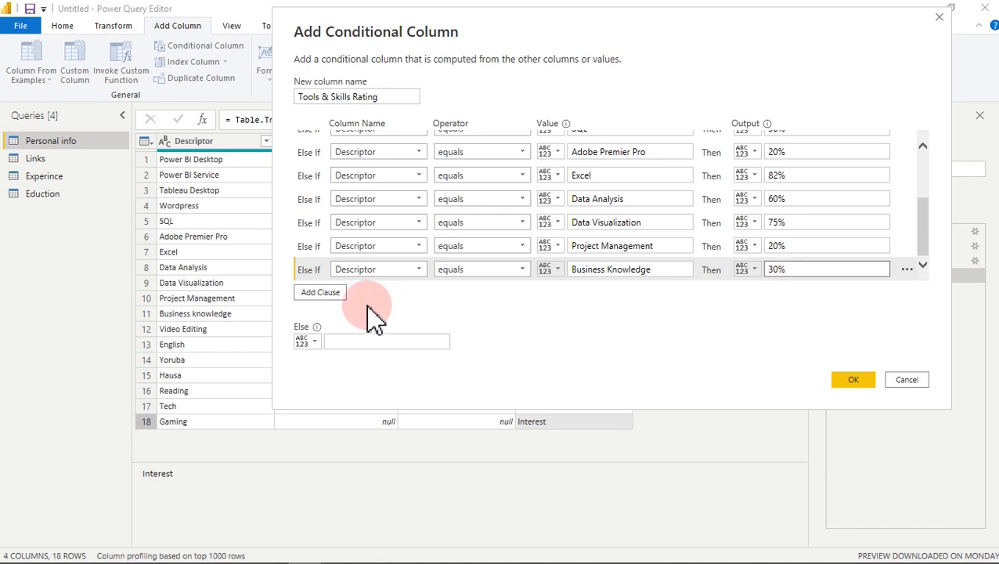
Add an else-if clause that outputs 15% when Descriptor equals Video Editing
{"action": "left_click", "coordinate": [335, 296]}
{"action": "left_click", "coordinate": [383, 271]}
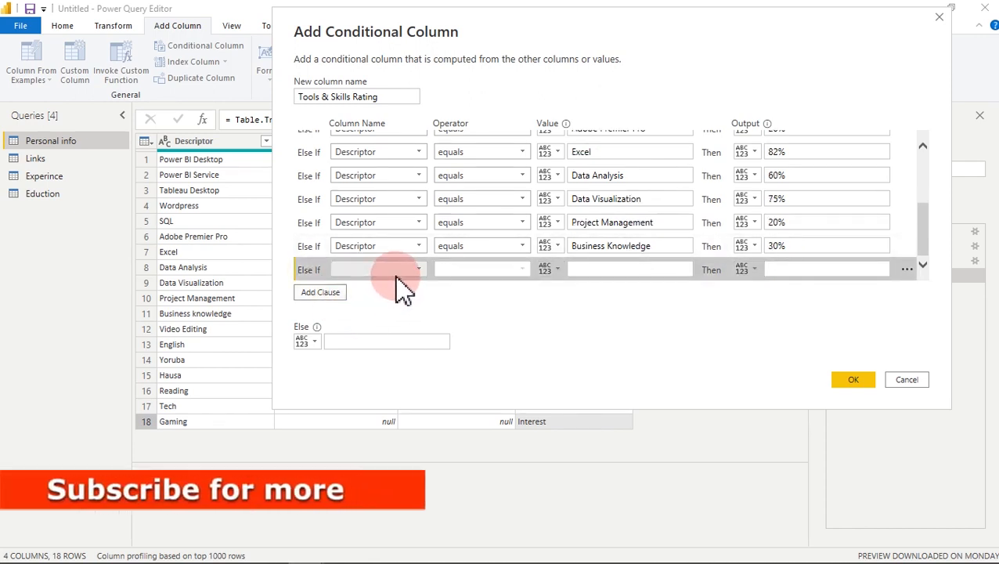
{"action": "left_click", "coordinate": [385, 286]}
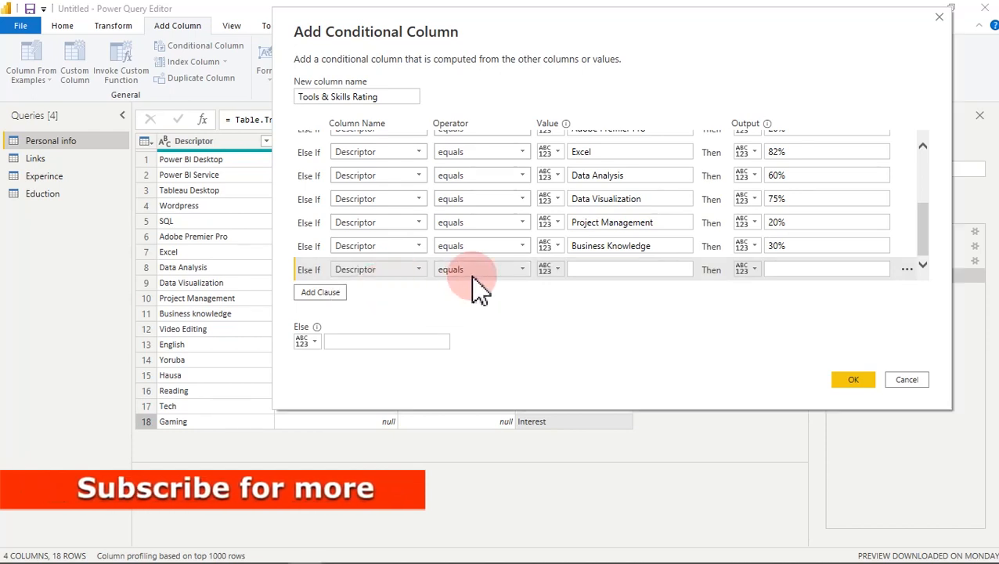
{"action": "left_click", "coordinate": [601, 270]}
{"action": "type", "text": "Video Editing"}
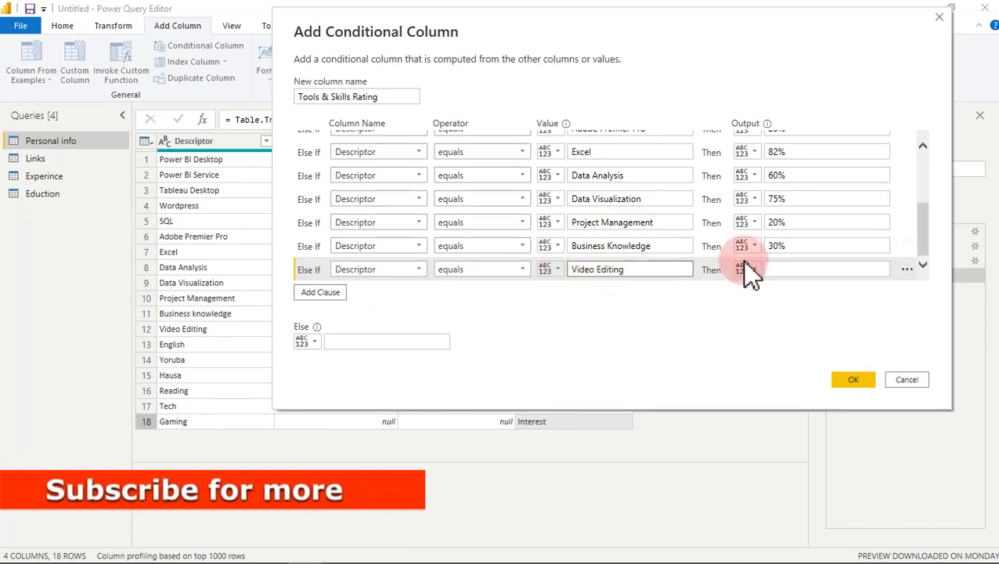
{"action": "left_click", "coordinate": [796, 270]}
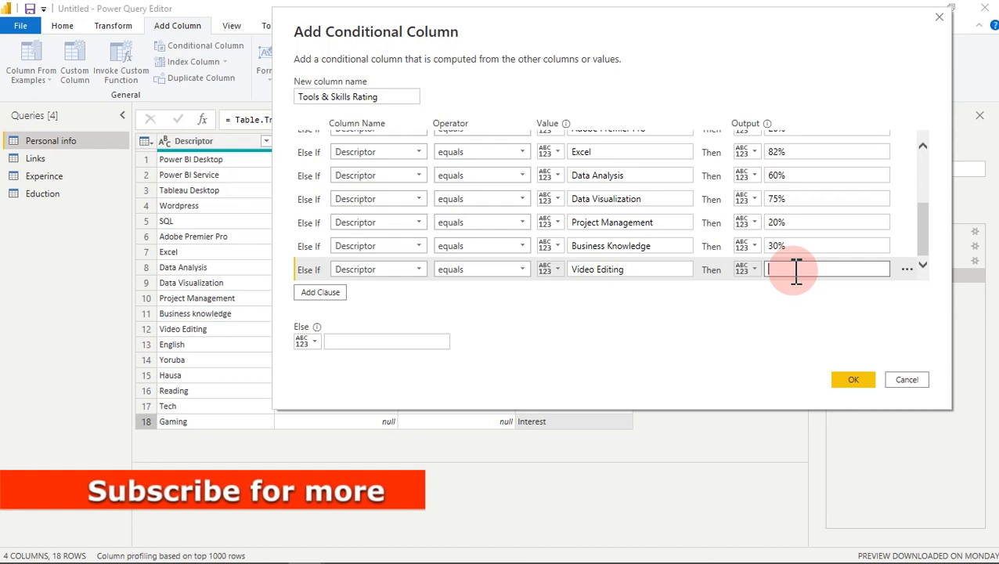
{"action": "type", "text": "15"}
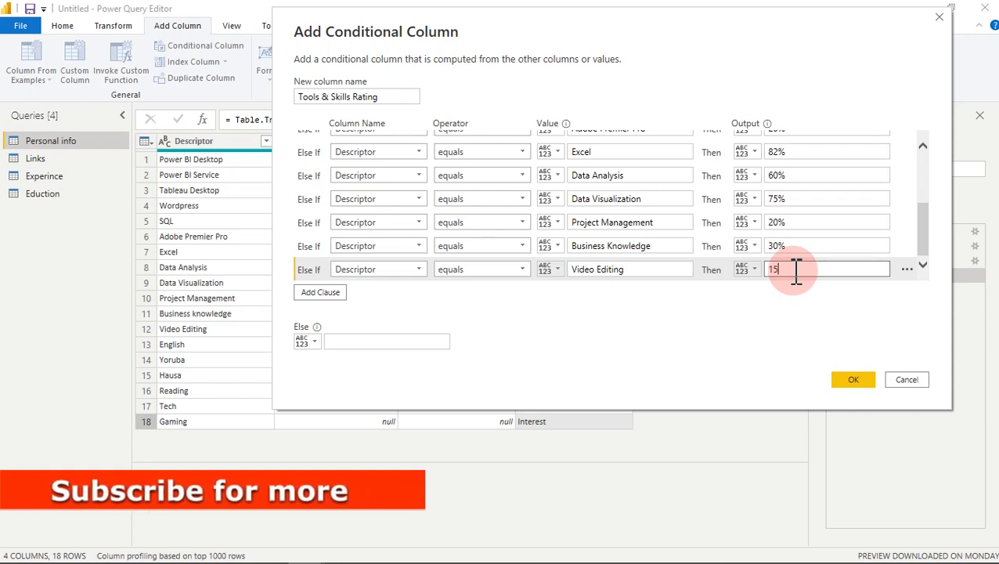
{"action": "type", "text": "%"}
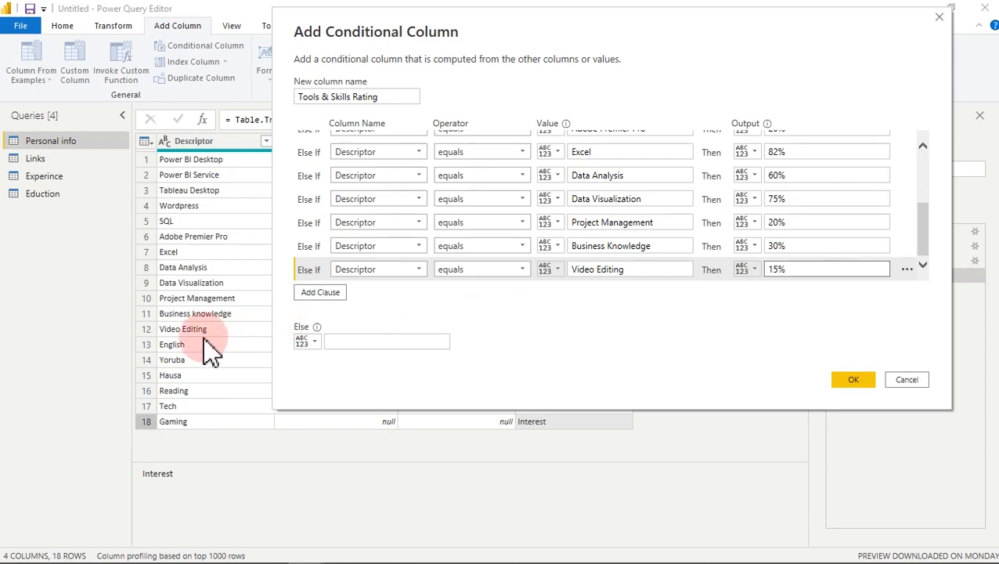
Add an else-if clause that outputs 55% when Descriptor equals English
{"action": "left_click_drag", "start_coordinate": [468, 31], "coordinate": [427, 396]}
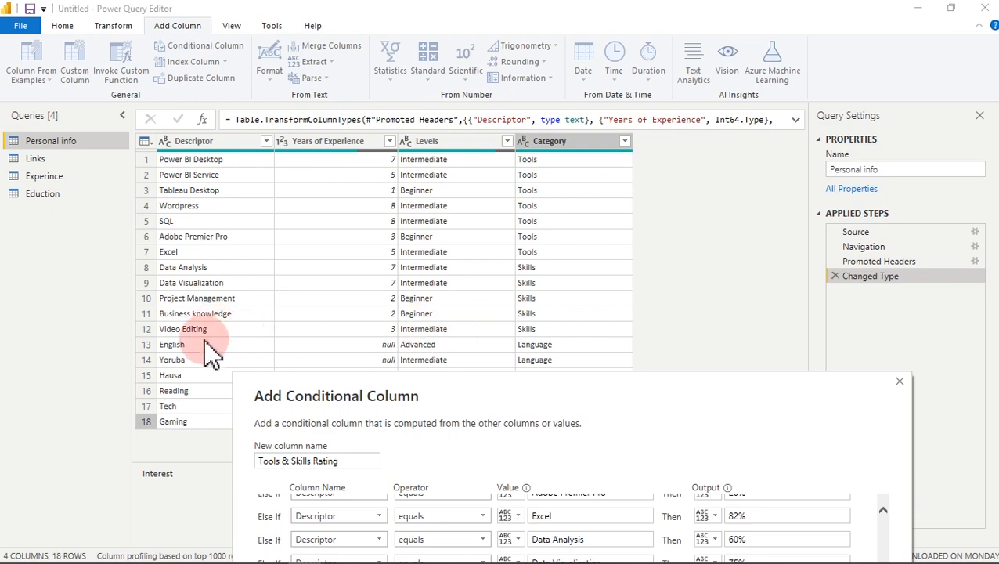
{"action": "left_click_drag", "start_coordinate": [499, 397], "coordinate": [536, 129]}
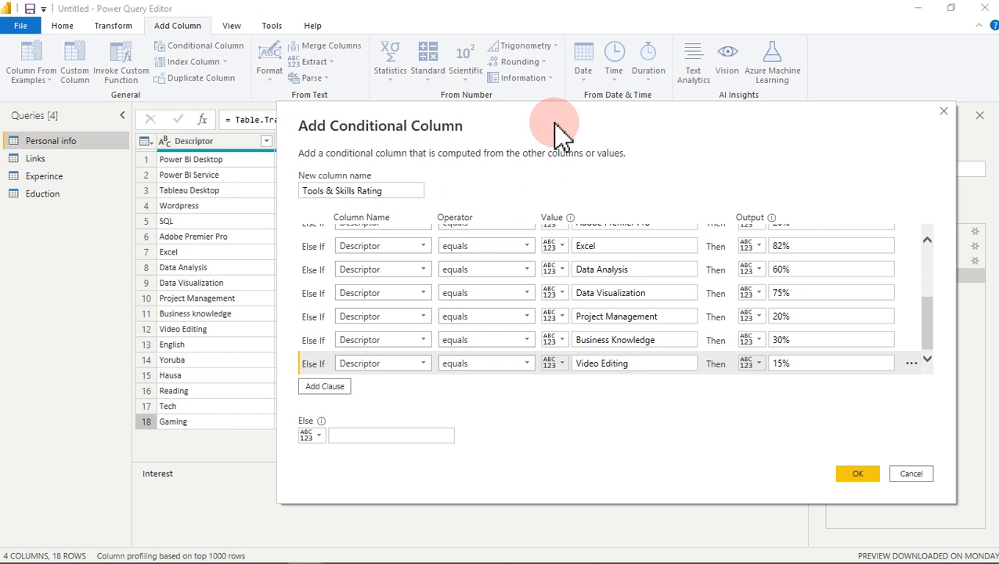
{"action": "left_click", "coordinate": [326, 386]}
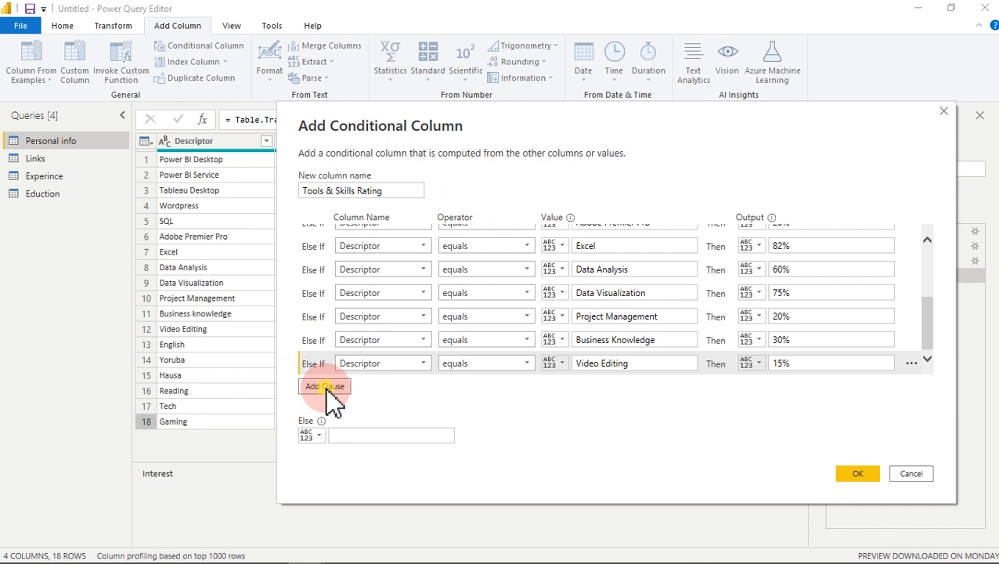
{"action": "left_click", "coordinate": [382, 363]}
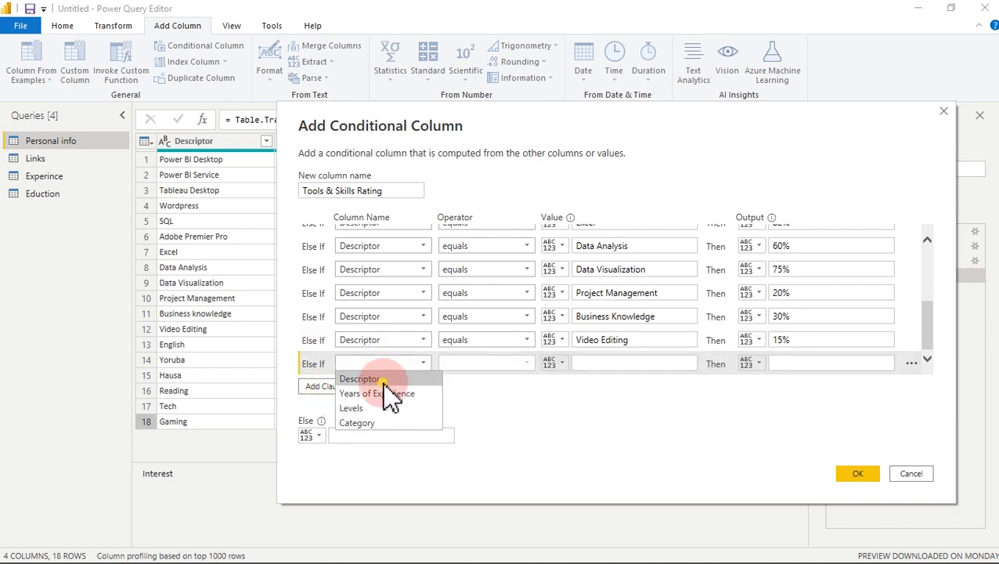
{"action": "left_click", "coordinate": [384, 380]}
{"action": "left_click", "coordinate": [644, 363]}
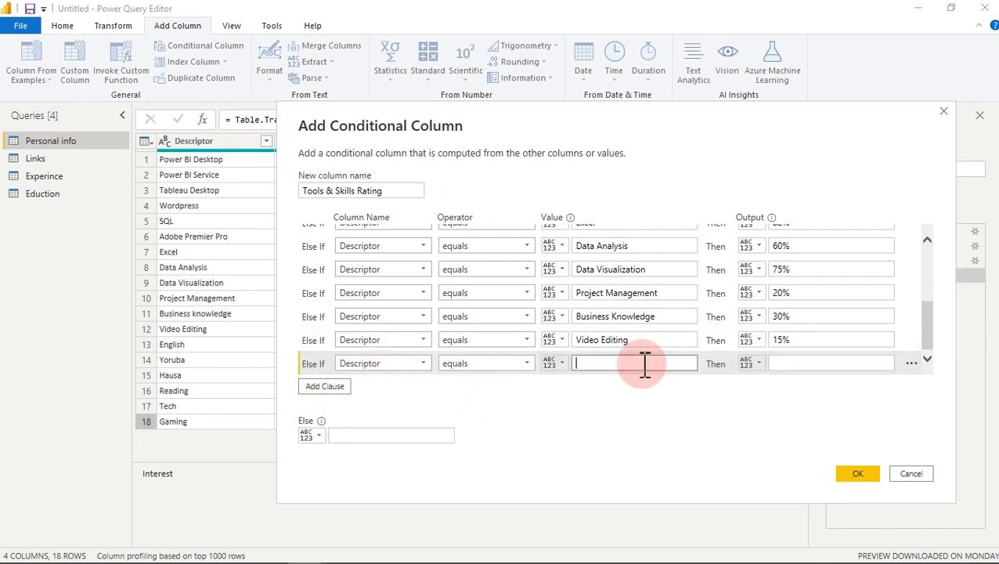
{"action": "left_click", "coordinate": [793, 361]}
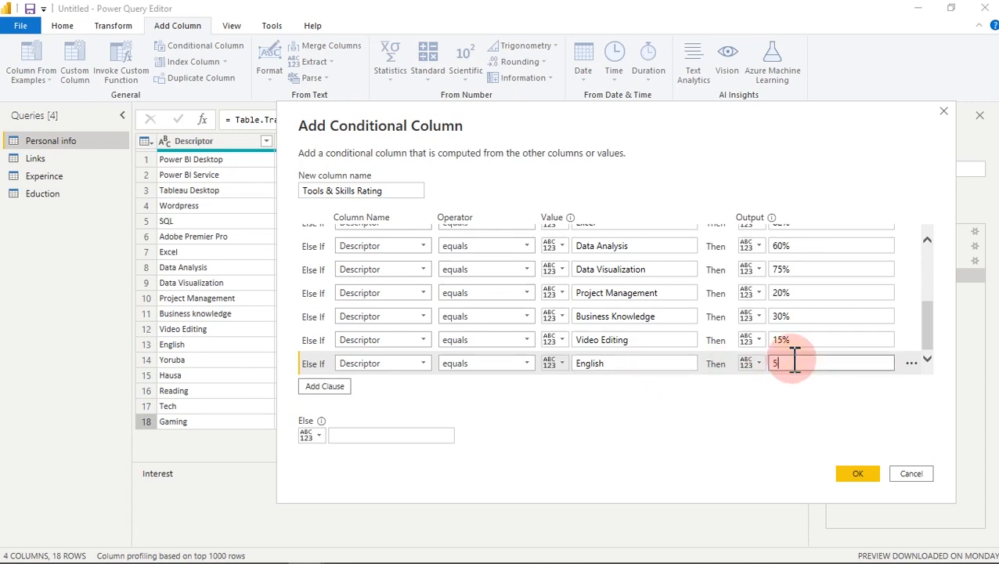
{"action": "type", "text": "55"}
Add an else-if clause that outputs 30% when Descriptor equals Yoruba
{"action": "left_click", "coordinate": [327, 388]}
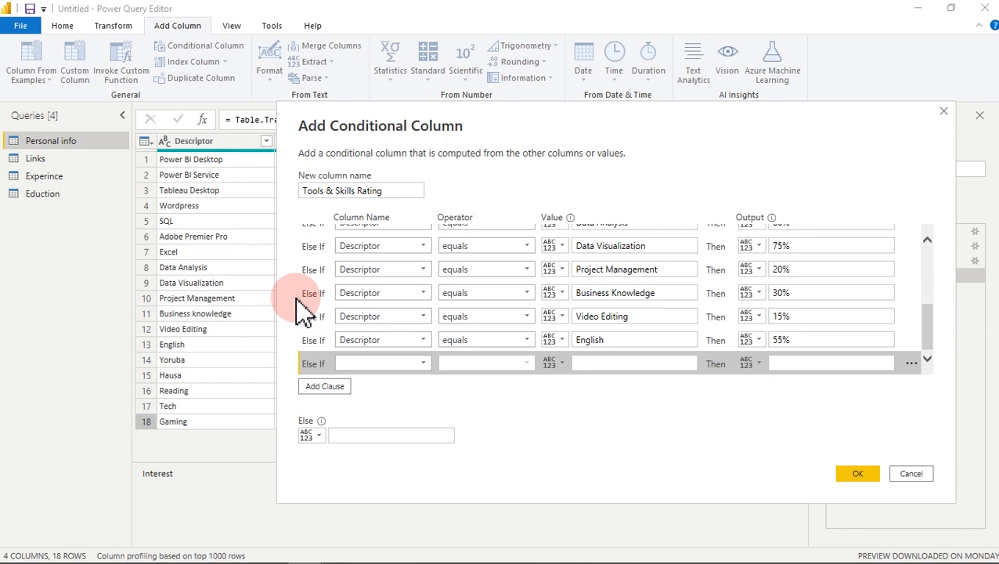
{"action": "left_click", "coordinate": [413, 365]}
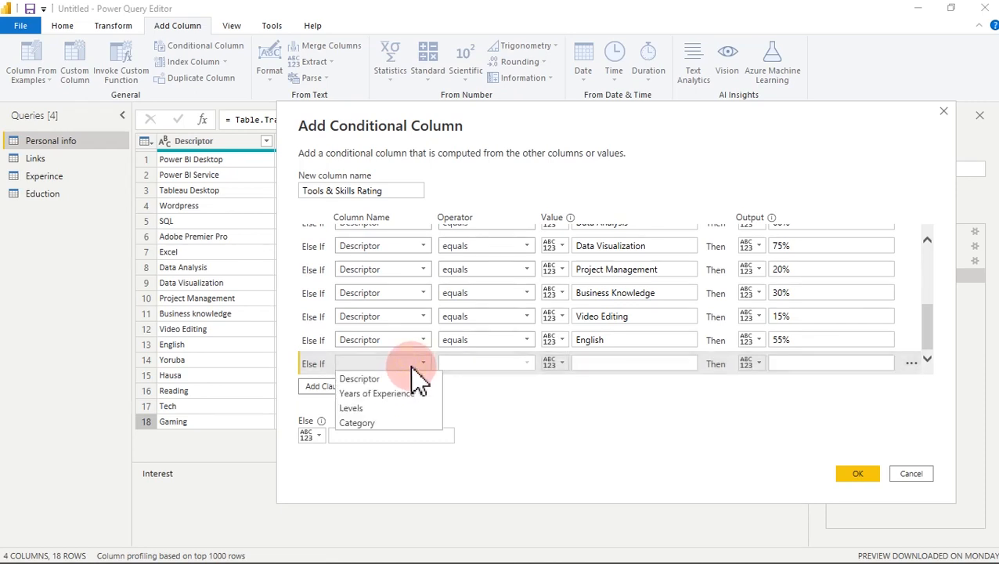
{"action": "left_click", "coordinate": [367, 378]}
{"action": "left_click", "coordinate": [621, 362]}
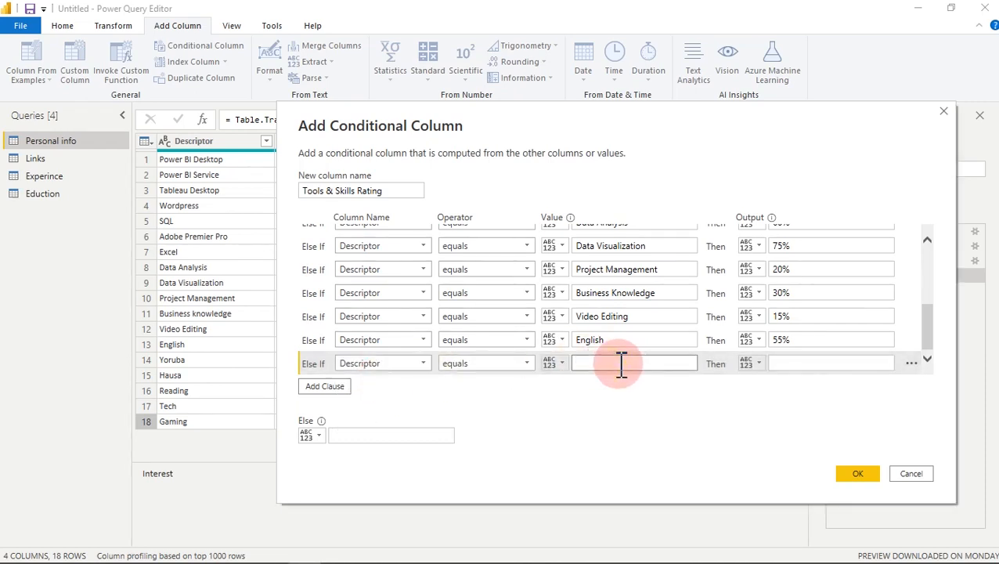
{"action": "left_click", "coordinate": [780, 362]}
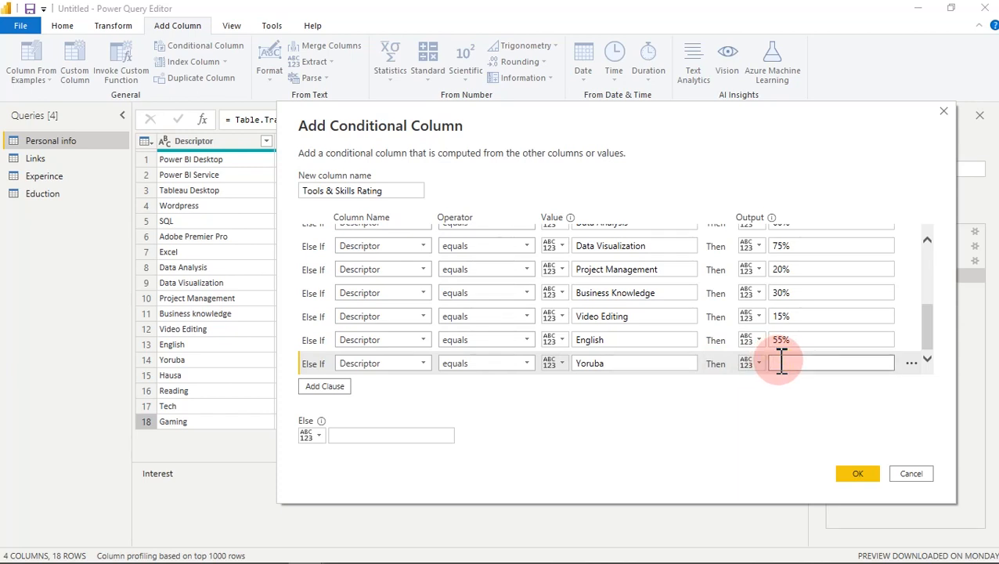
{"action": "type", "text": "30%"}
Add an else-if clause that outputs 15% when Descriptor equals Hausa
{"action": "left_click", "coordinate": [332, 387]}
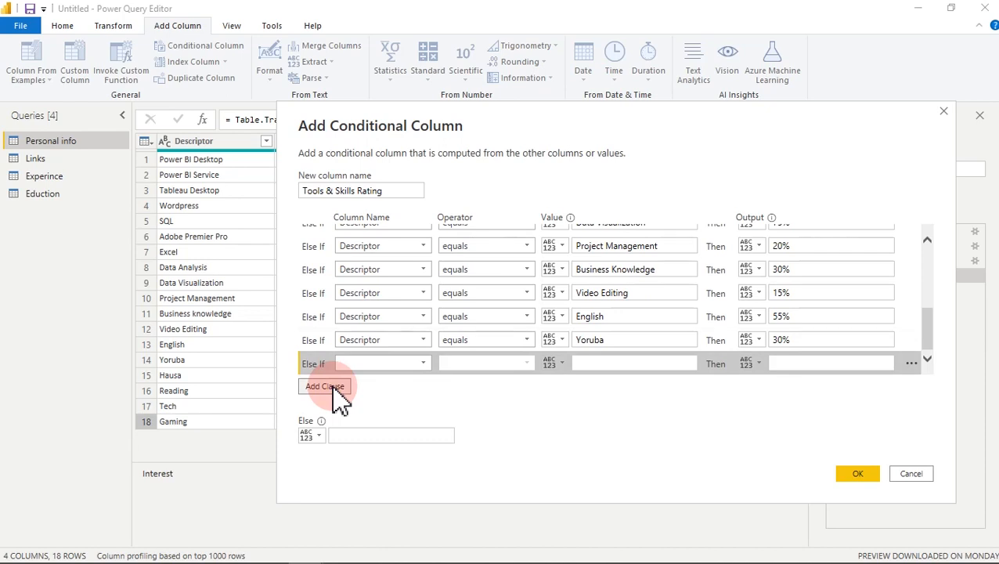
{"action": "left_click", "coordinate": [393, 365]}
{"action": "left_click", "coordinate": [398, 380]}
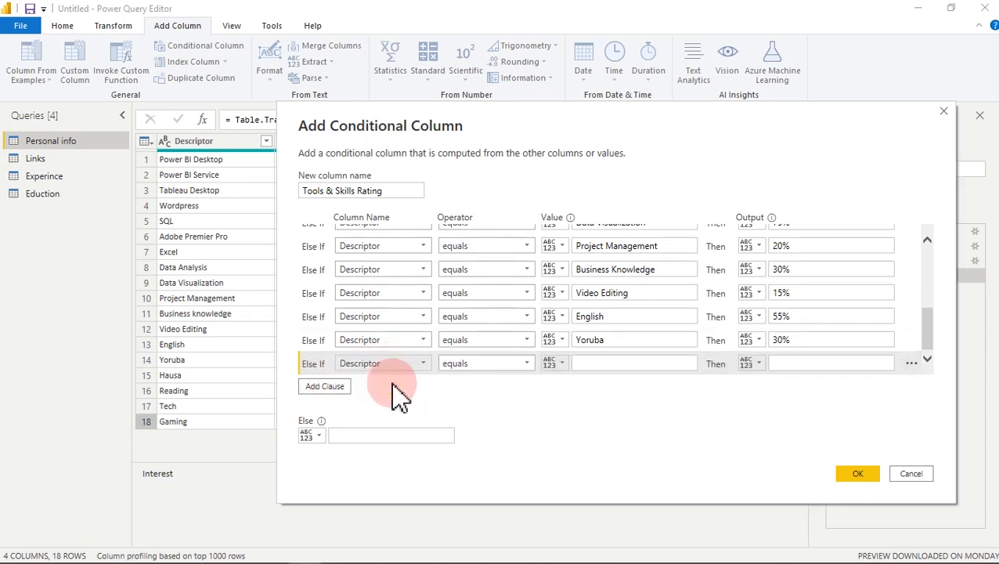
{"action": "left_click", "coordinate": [587, 365]}
{"action": "type", "text": "Hausa"}
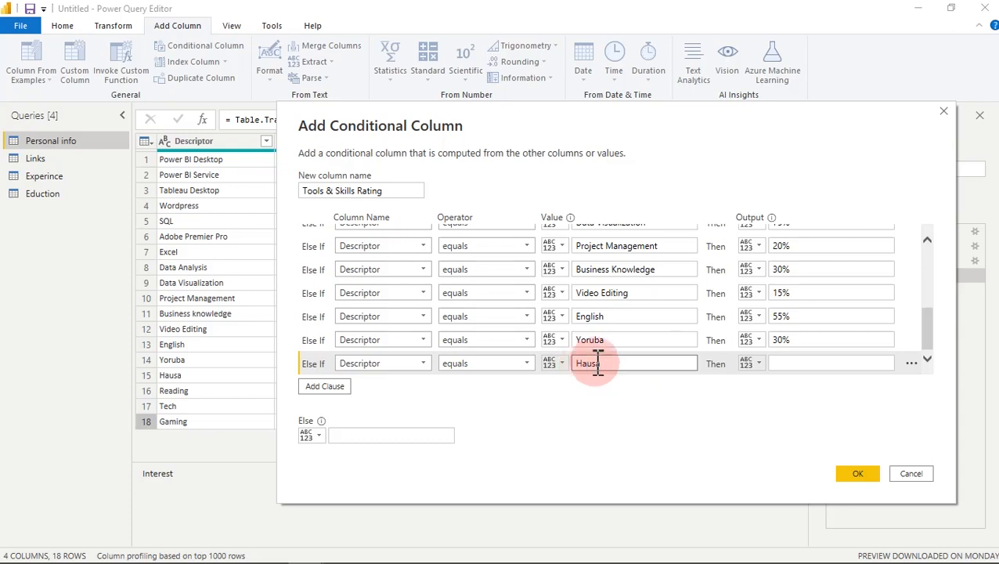
{"action": "left_click", "coordinate": [800, 364]}
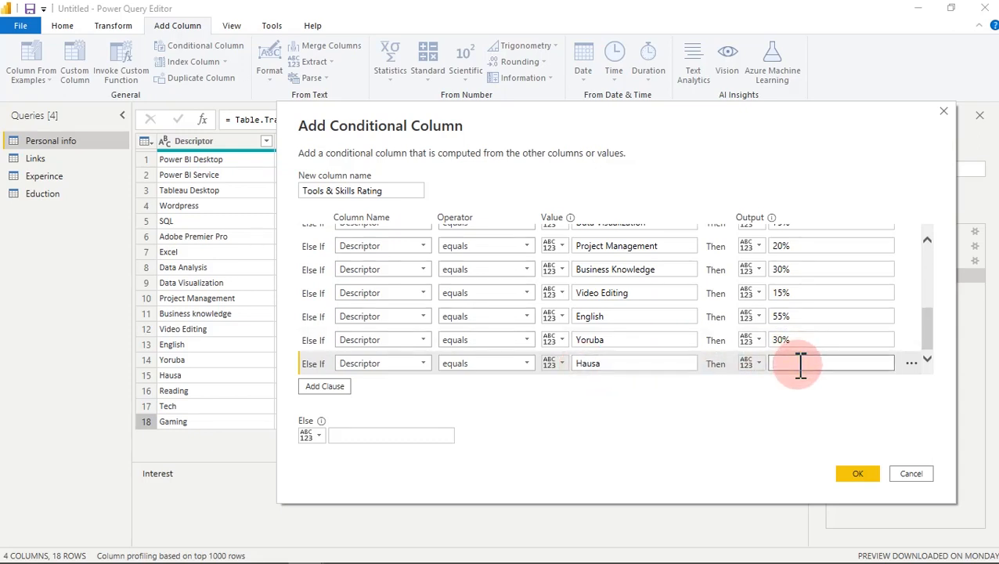
{"action": "type", "text": "15%"}
{"action": "left_click", "coordinate": [807, 315]}
{"action": "left_click", "coordinate": [796, 339]}
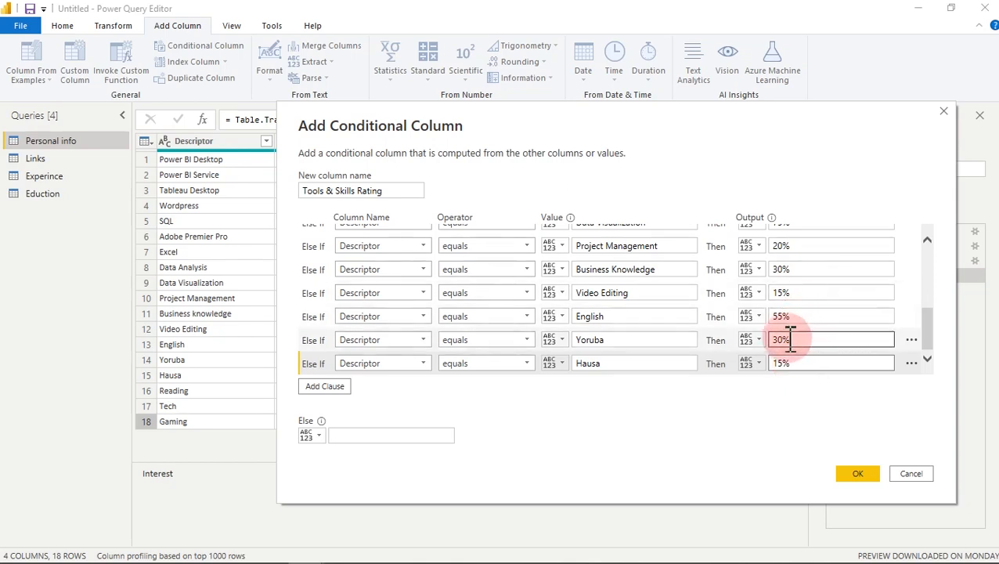
{"action": "left_click", "coordinate": [789, 365]}
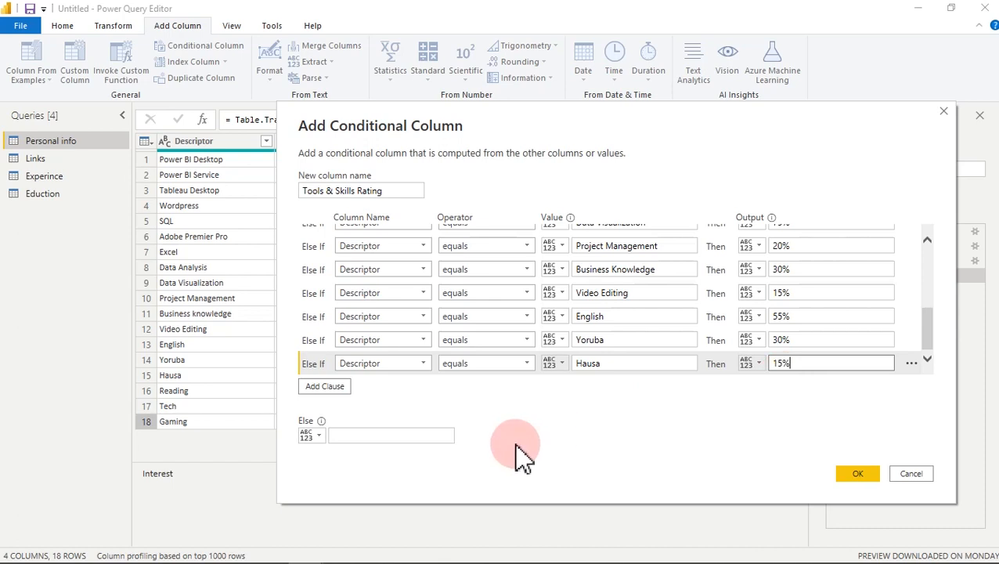
Add an else-if clause that outputs 50% when Descriptor equals Tech
{"action": "left_click", "coordinate": [329, 387]}
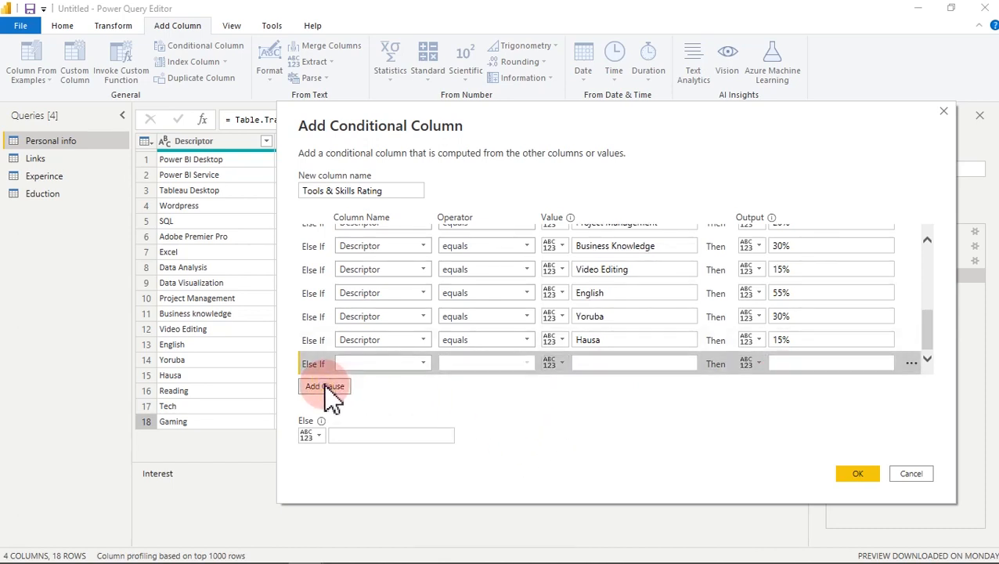
{"action": "left_click", "coordinate": [368, 362]}
{"action": "left_click", "coordinate": [374, 379]}
{"action": "left_click", "coordinate": [588, 364]}
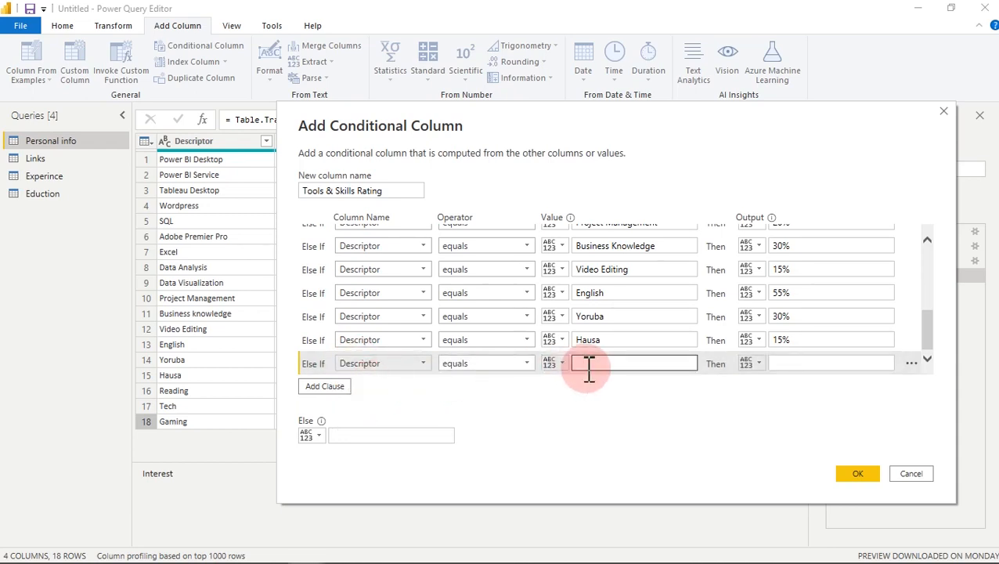
{"action": "type", "text": "Tech"}
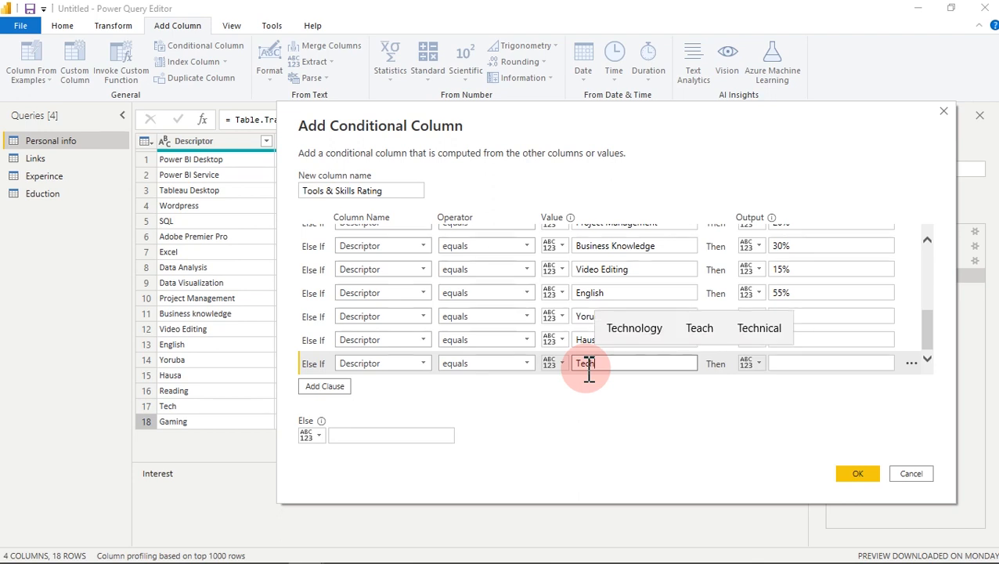
{"action": "left_click", "coordinate": [802, 364]}
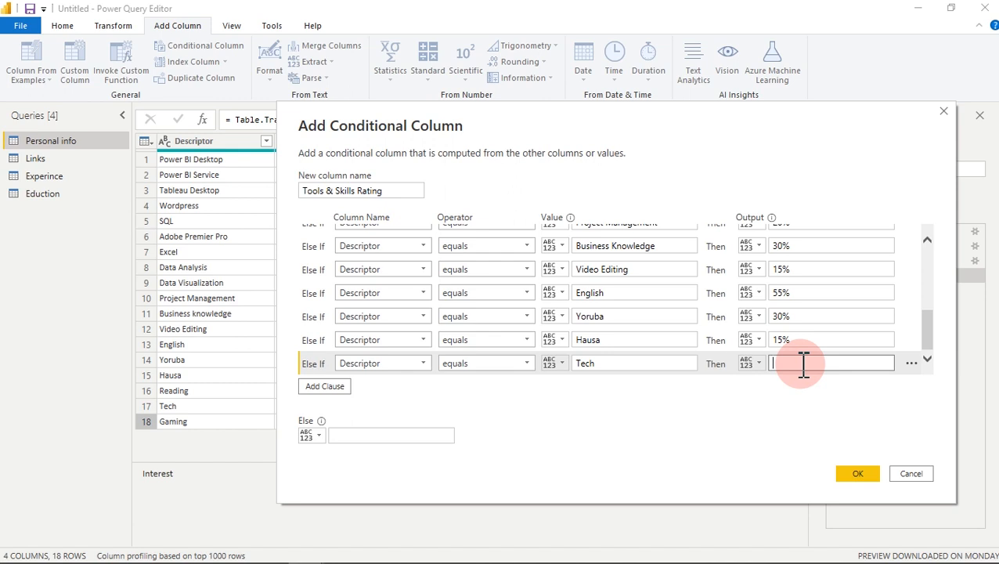
{"action": "type", "text": "0%"}
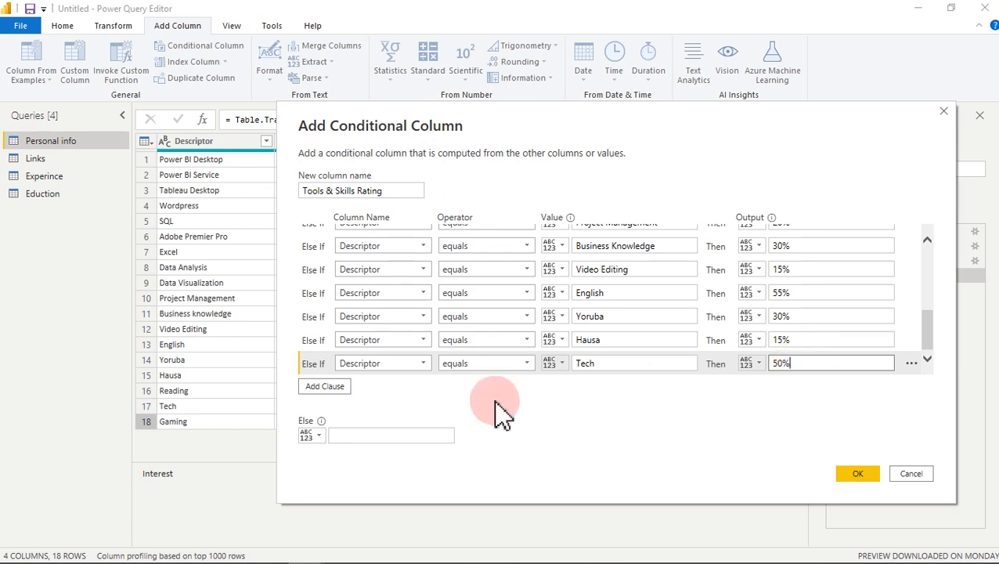
Add an else-if clause that outputs 39% when Descriptor equals Reading
{"action": "left_click", "coordinate": [342, 388]}
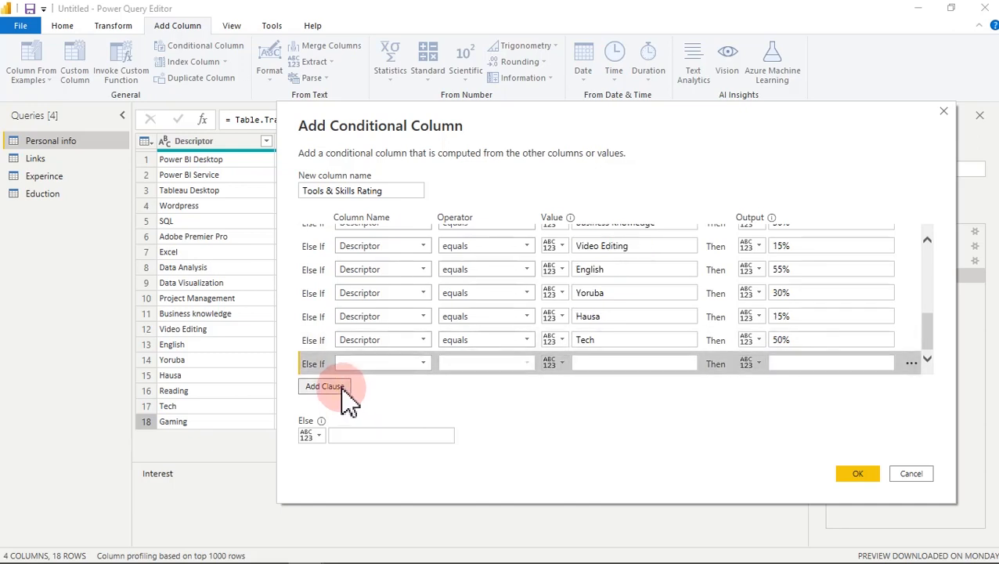
{"action": "left_click", "coordinate": [403, 364]}
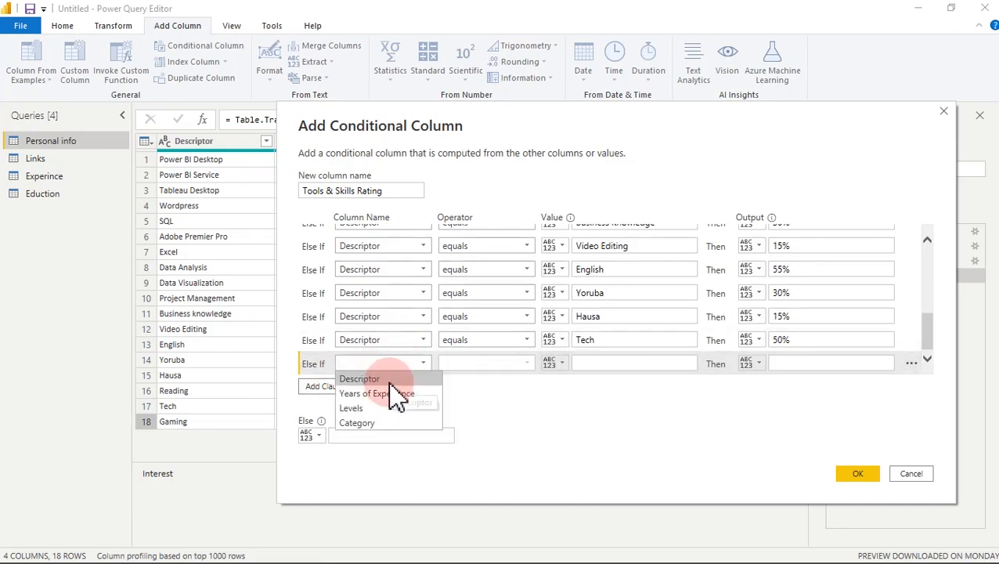
{"action": "left_click", "coordinate": [390, 382]}
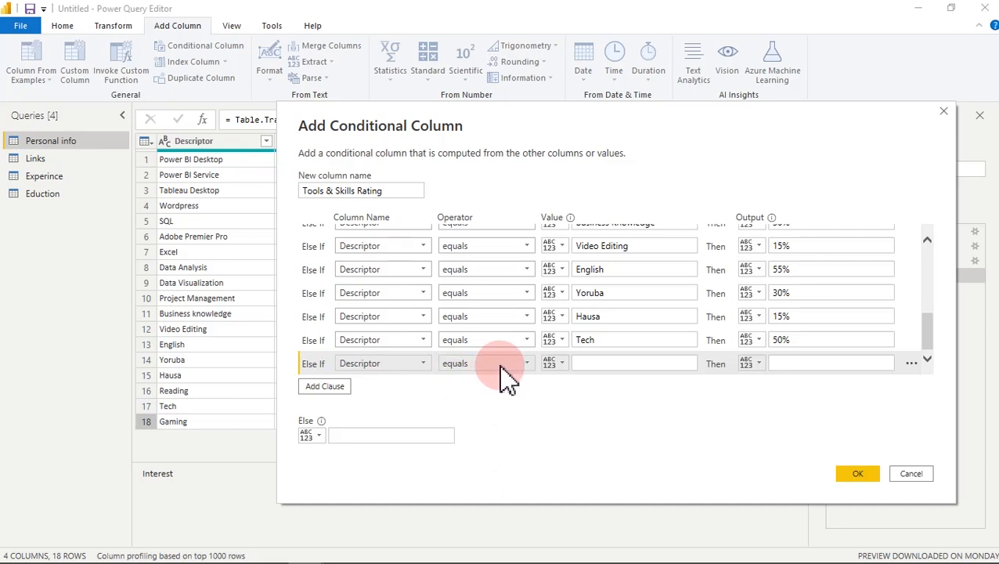
{"action": "left_click", "coordinate": [590, 364]}
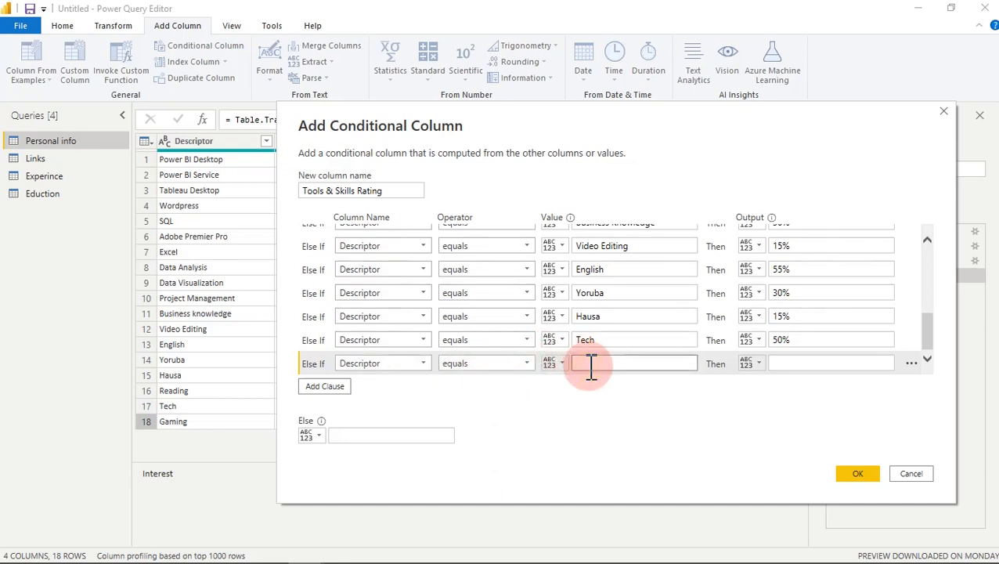
{"action": "type", "text": "Reading"}
{"action": "left_click", "coordinate": [783, 363]}
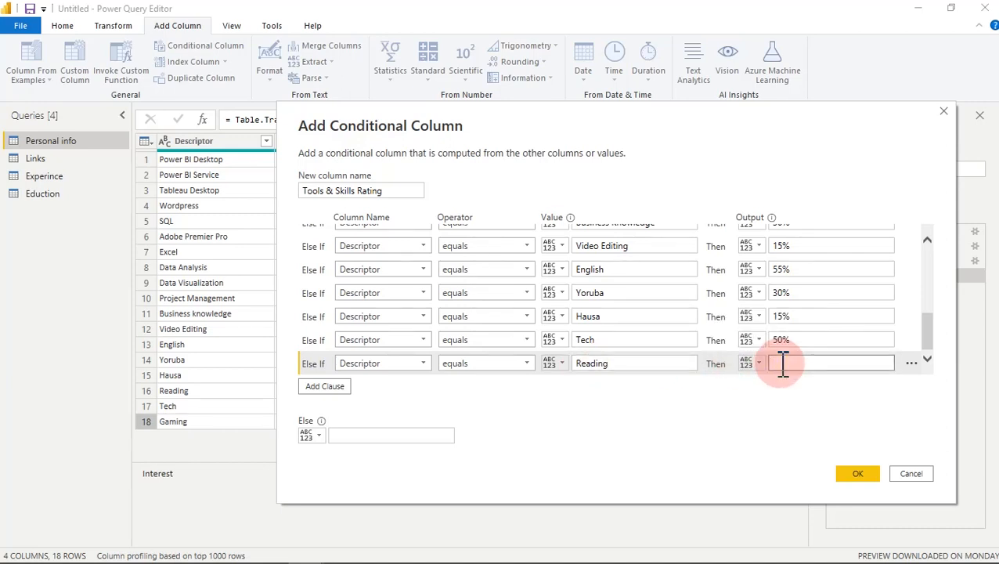
{"action": "type", "text": "39%"}
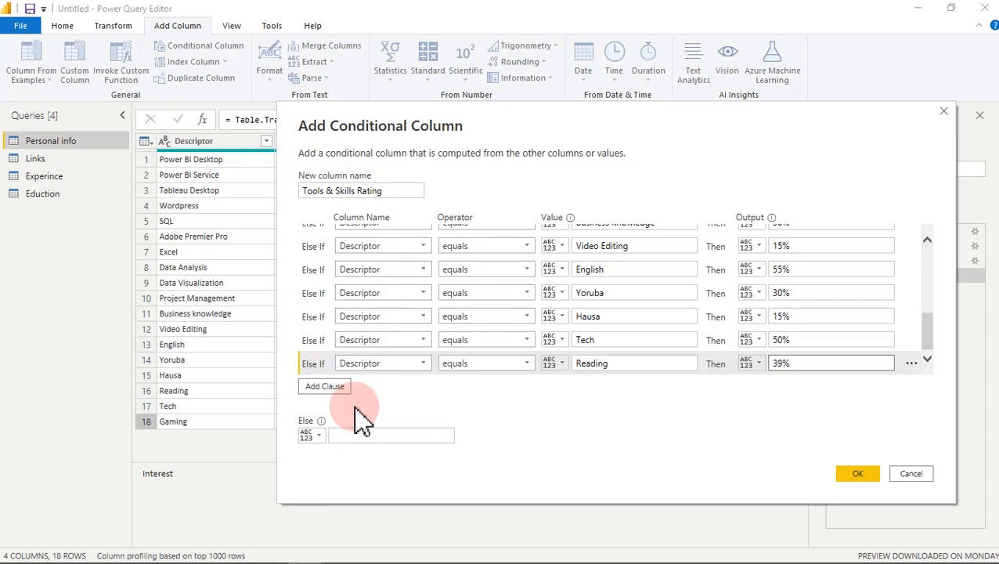
Add an else-if clause that outputs 11% when Descriptor equals Gaming
{"action": "left_click", "coordinate": [333, 388]}
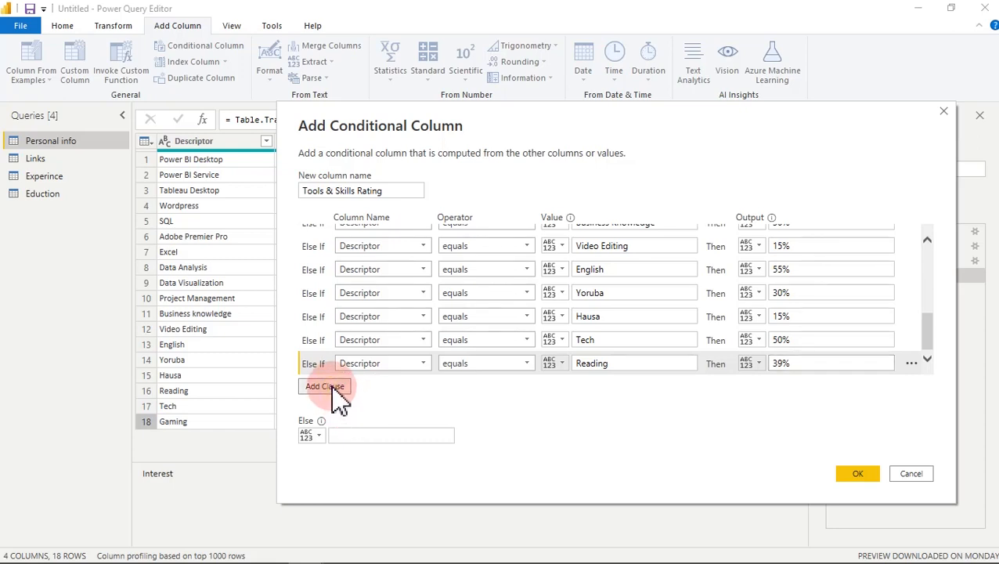
{"action": "left_click", "coordinate": [387, 364]}
{"action": "left_click", "coordinate": [374, 379]}
{"action": "left_click", "coordinate": [598, 362]}
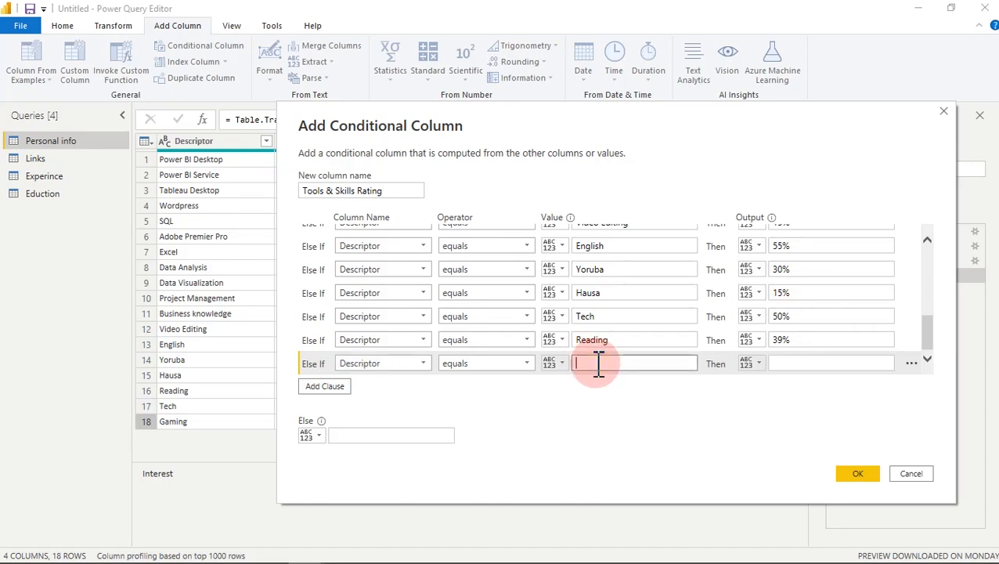
{"action": "type", "text": "Gaming"}
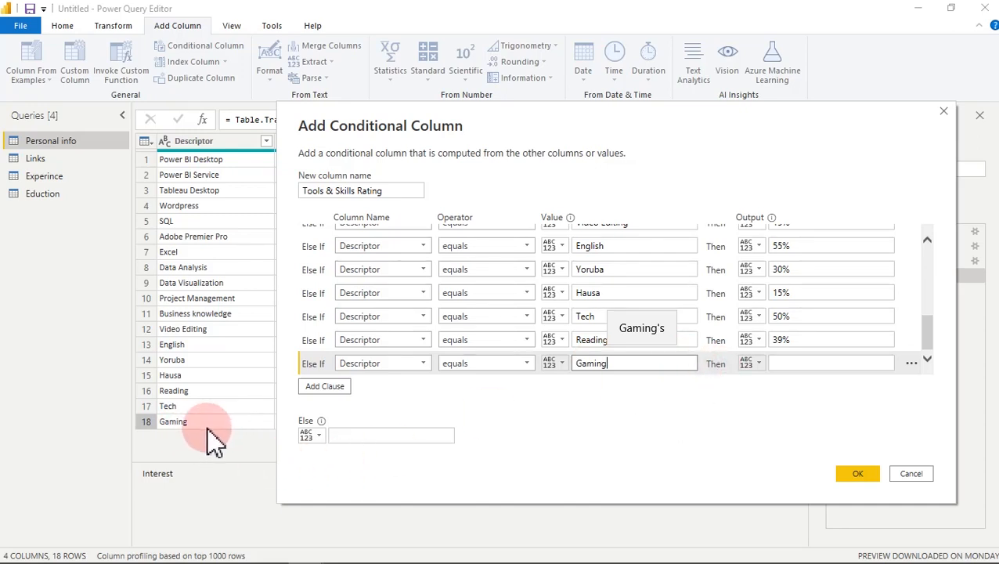
{"action": "left_click", "coordinate": [810, 362]}
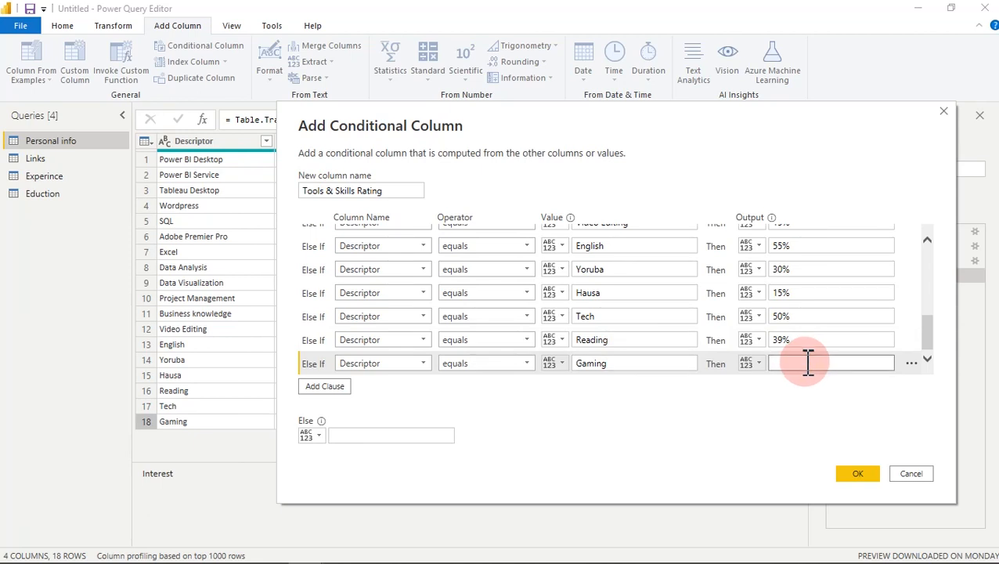
{"action": "type", "text": "11"}
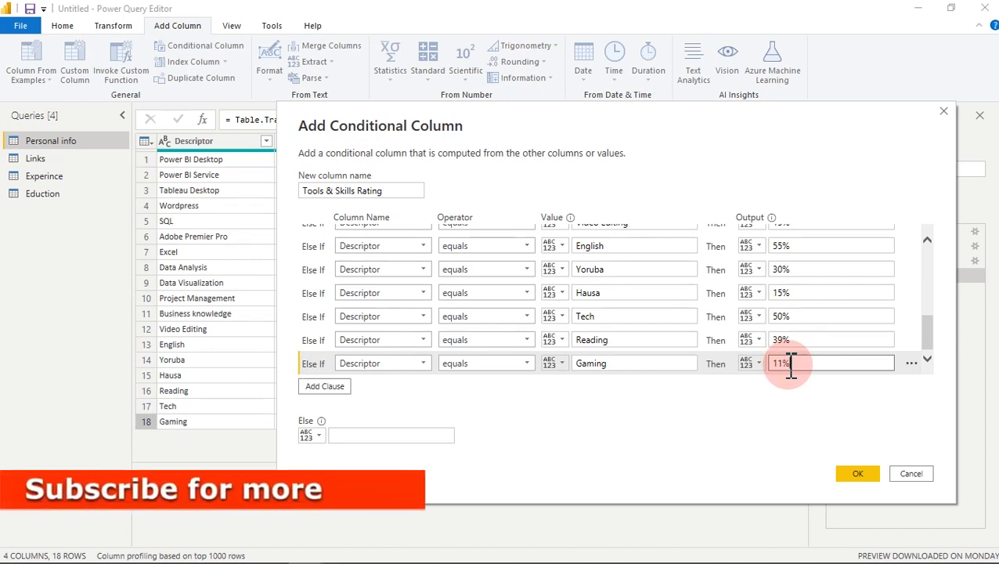
{"action": "type", "text": "%"}
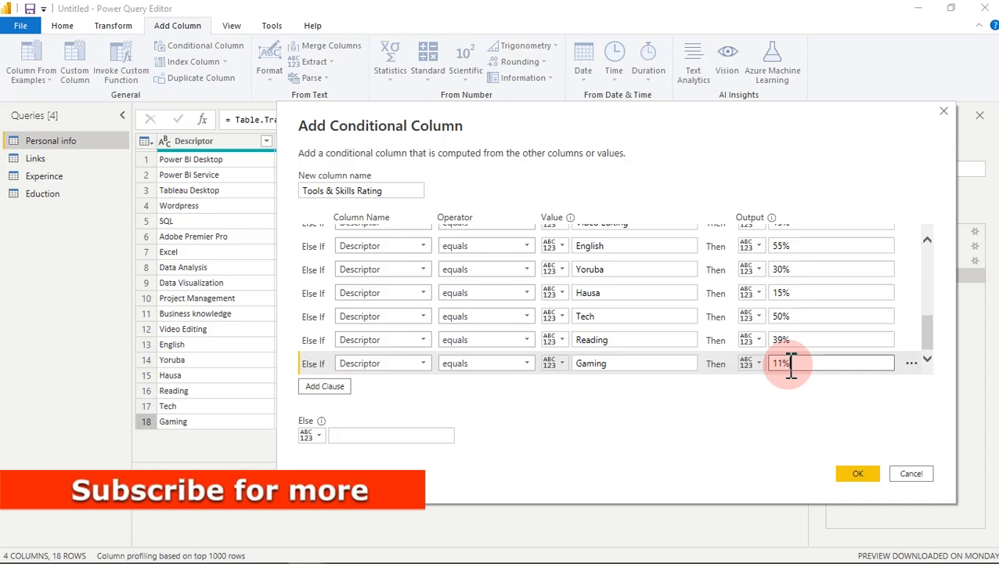
Create the Tools & Skills Rating conditional column and select its value in the Business knowledge row
{"action": "left_click", "coordinate": [739, 454]}
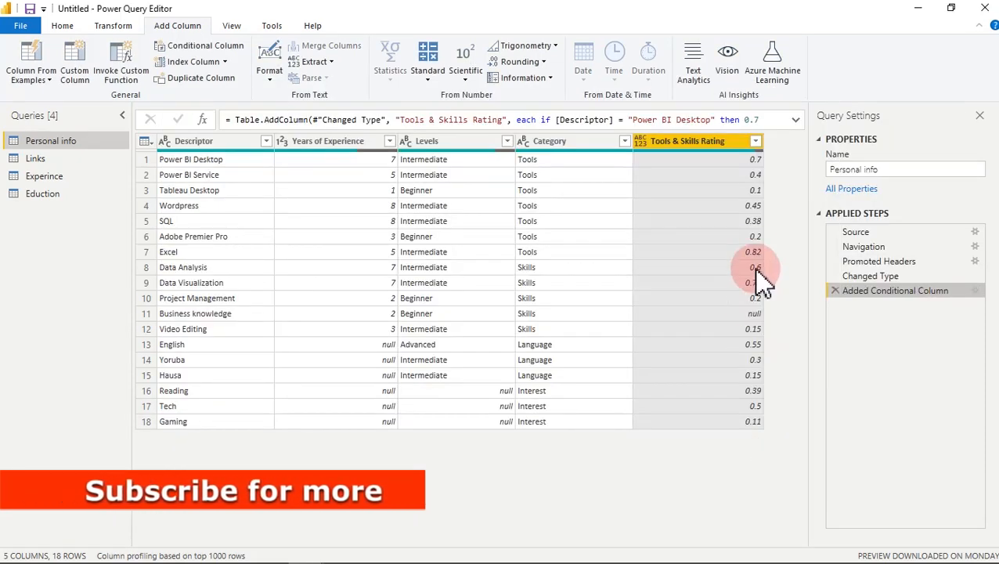
{"action": "left_click", "coordinate": [748, 313]}
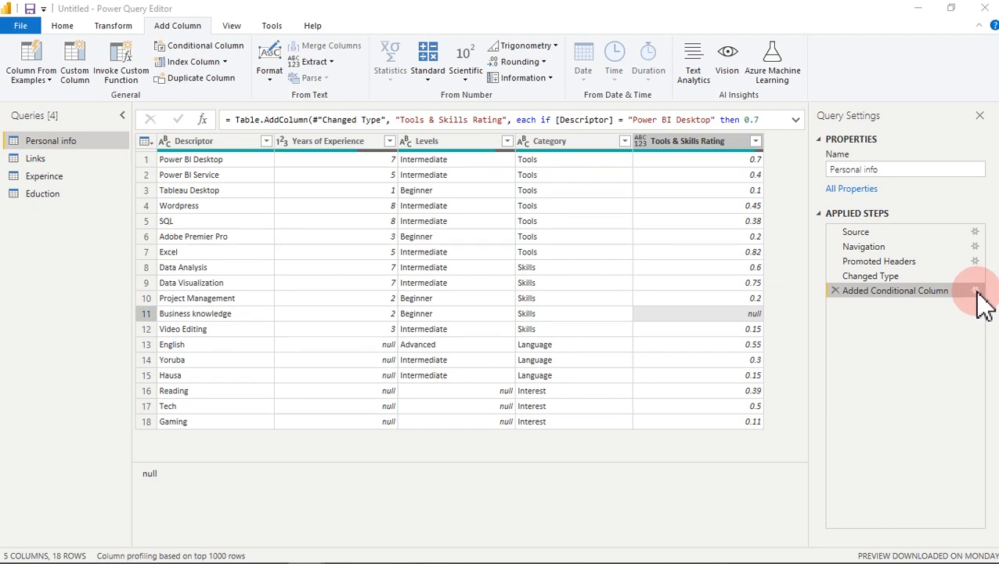
Correct the Business Knowledge clause of the Tools & Skills Rating conditional column so its comparison value reads "Business knowledge"
{"action": "left_click", "coordinate": [976, 292]}
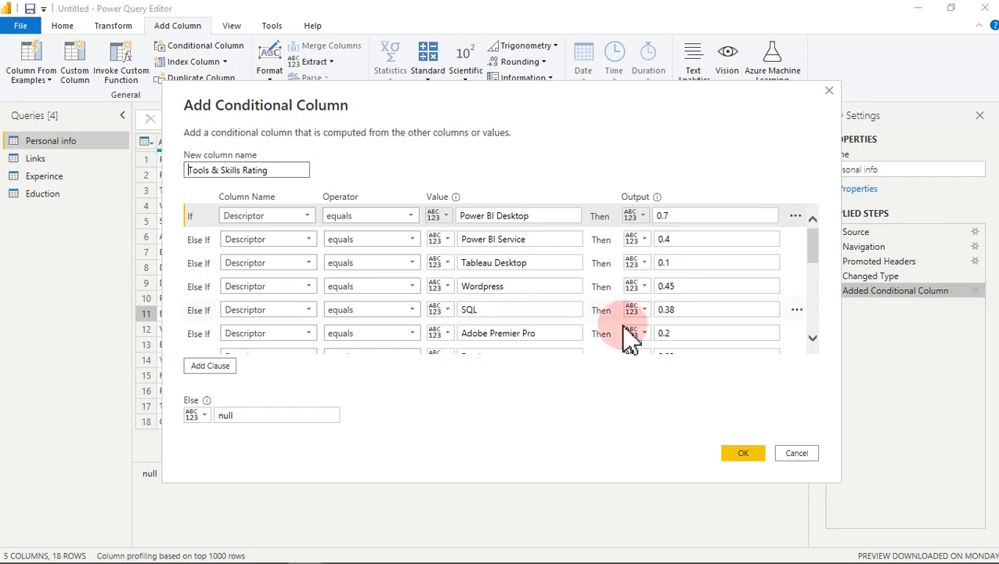
{"action": "left_click_drag", "start_coordinate": [508, 107], "coordinate": [611, 57]}
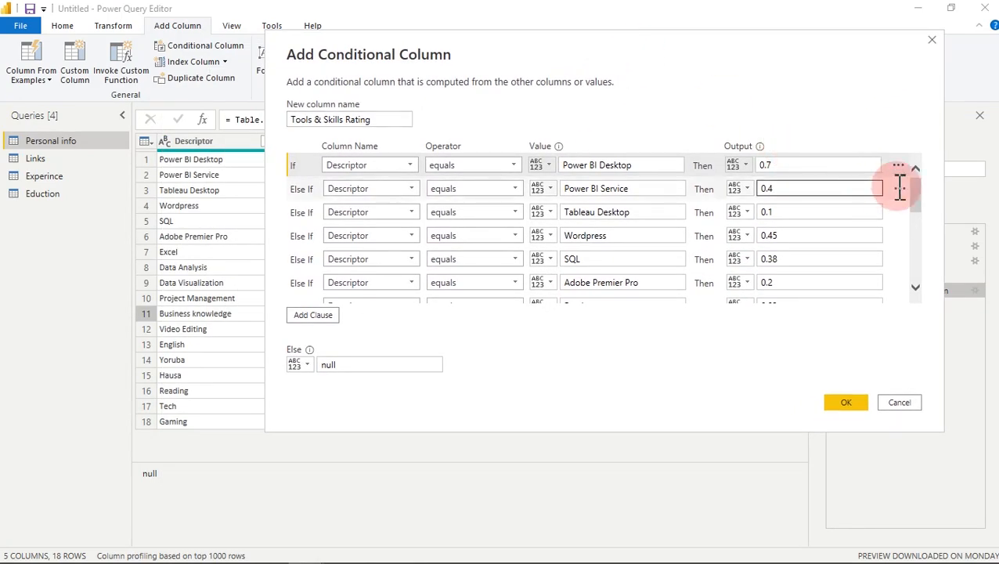
{"action": "left_click_drag", "start_coordinate": [917, 196], "coordinate": [919, 243]}
{"action": "left_click", "coordinate": [642, 237]}
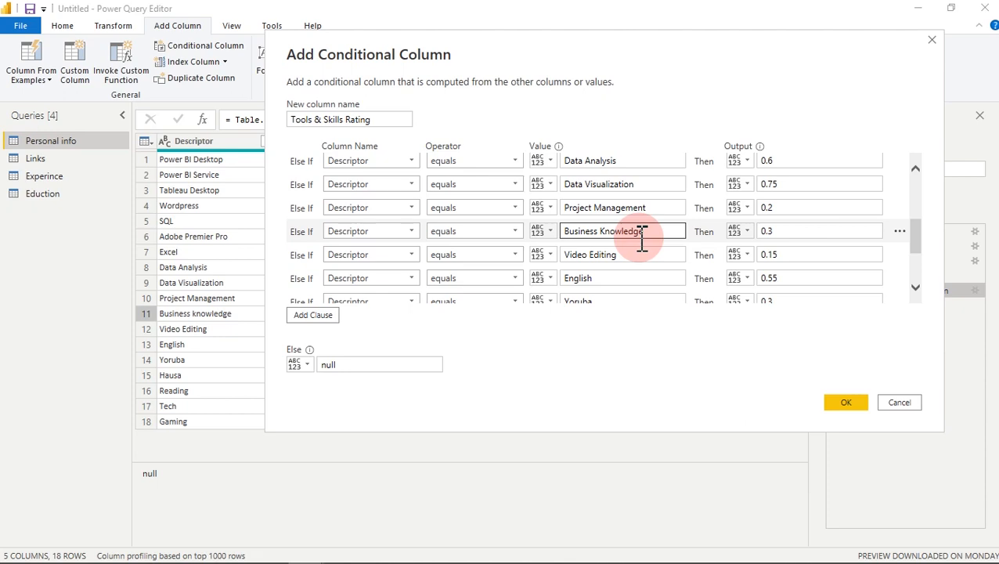
{"action": "left_click_drag", "start_coordinate": [653, 233], "coordinate": [569, 235]}
{"action": "key", "text": "BackSpace"}
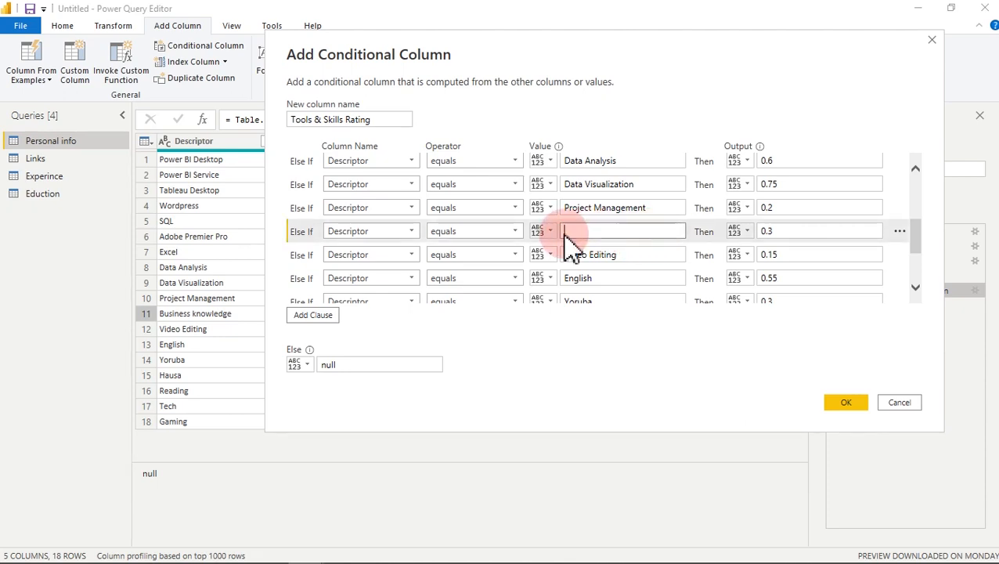
{"action": "type", "text": "Business K"}
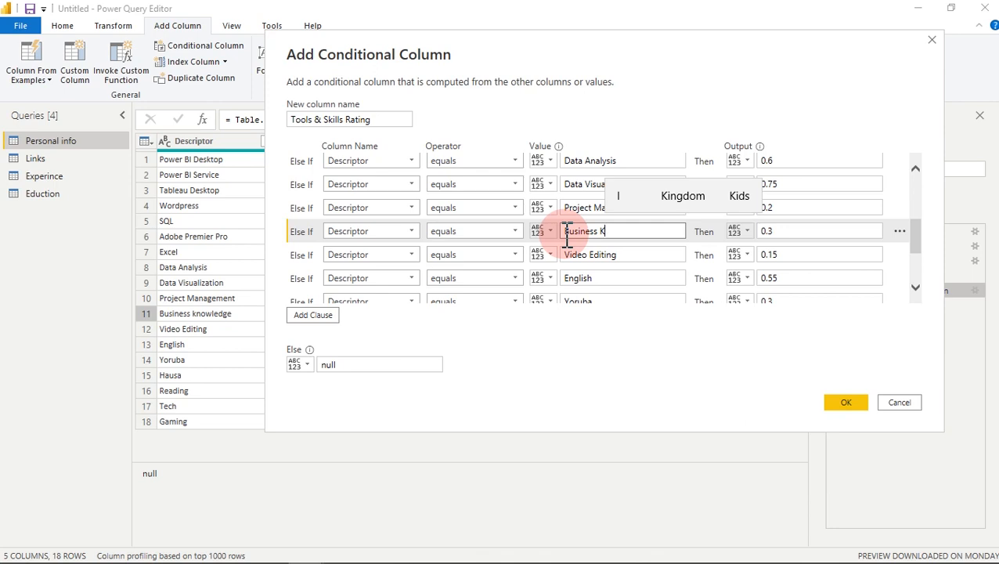
{"action": "key", "text": "BackSpace"}
{"action": "type", "text": "k"}
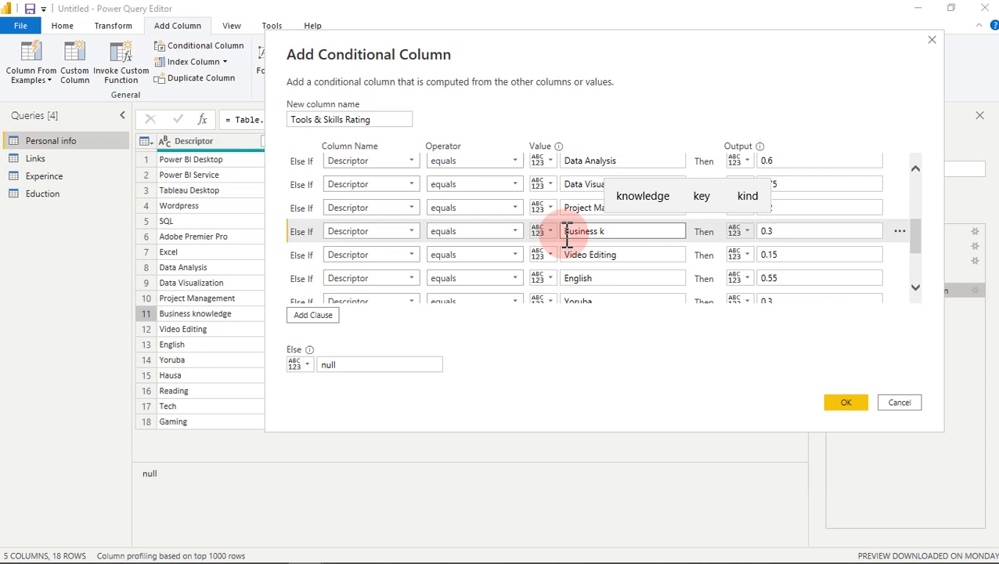
{"action": "type", "text": "now"}
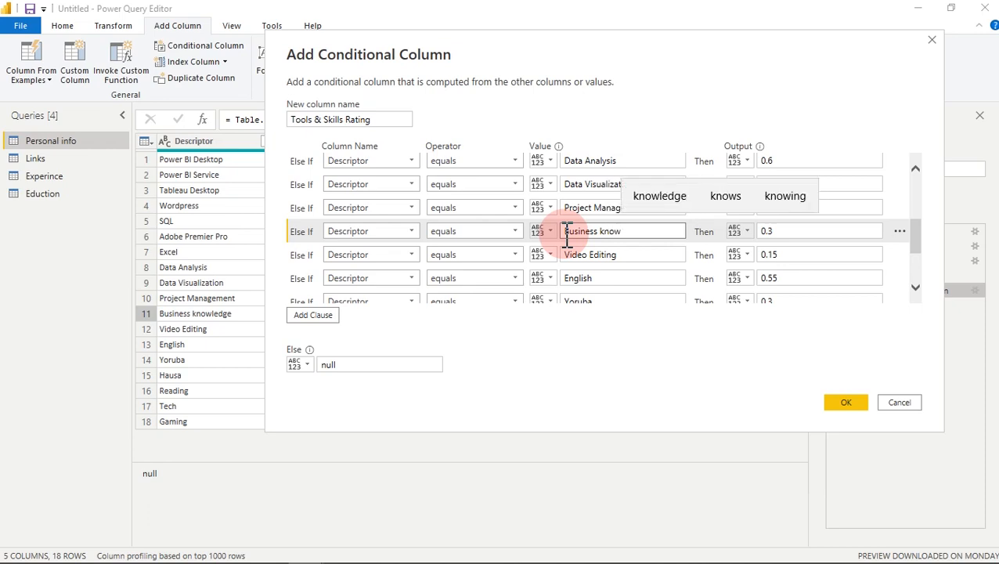
{"action": "type", "text": "led"}
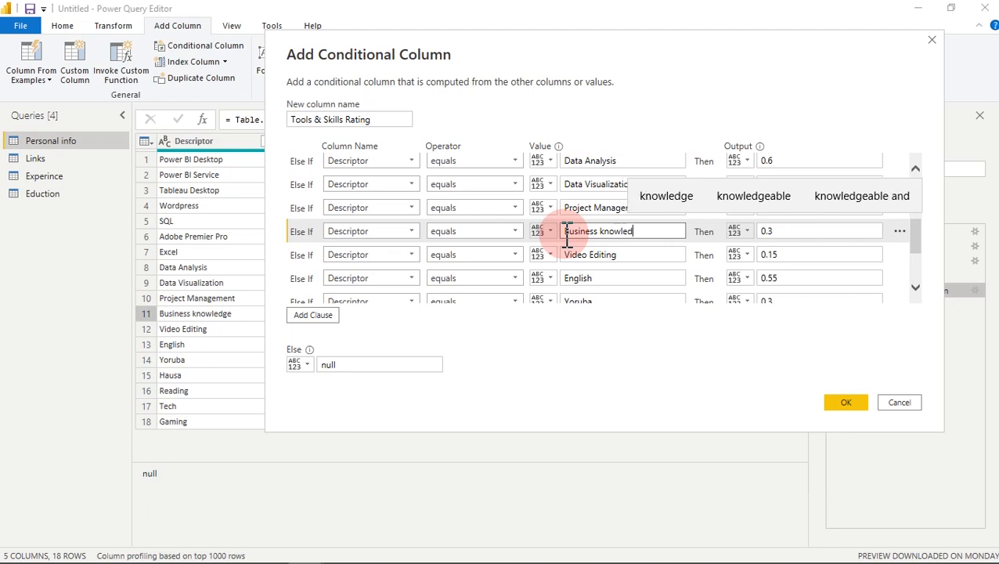
{"action": "type", "text": "ge"}
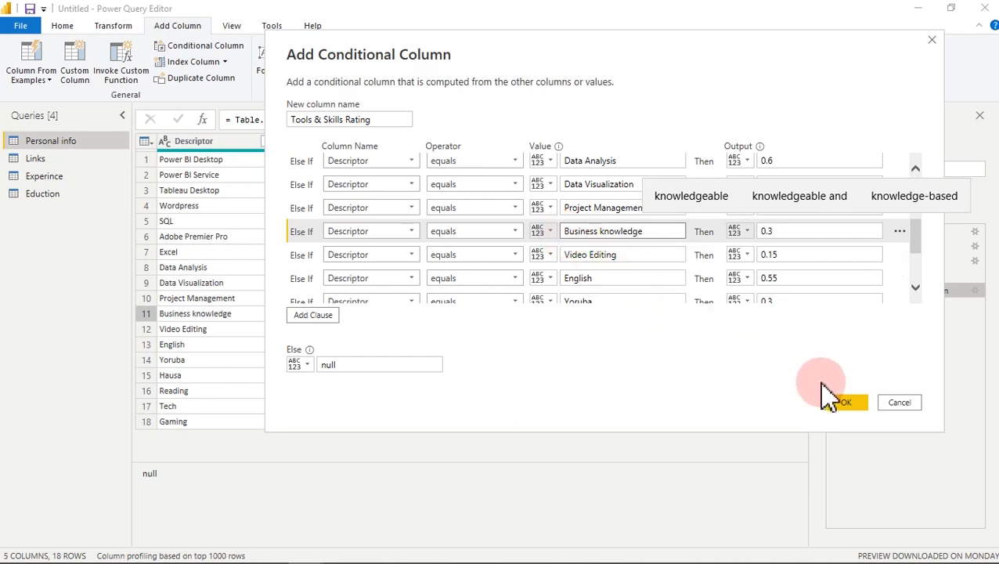
{"action": "left_click", "coordinate": [844, 404]}
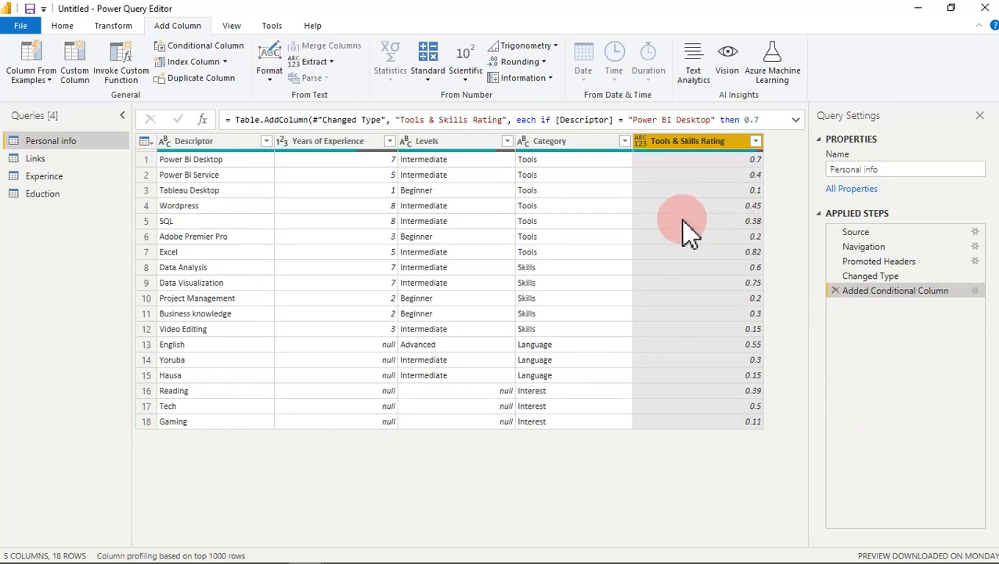
Set the Tools & Skills Rating column's data type to Percentage and apply the query changes to the report
{"action": "left_click", "coordinate": [640, 143]}
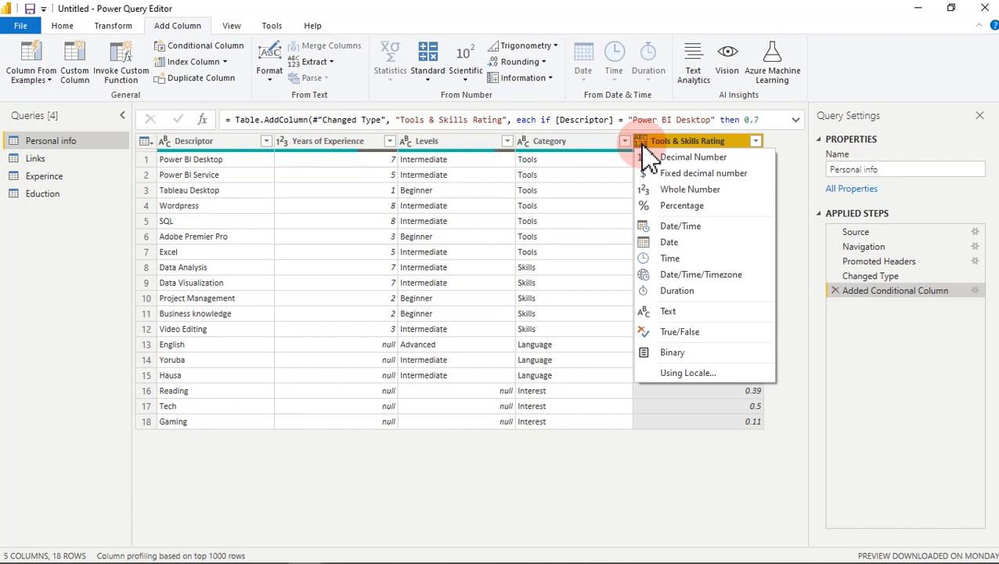
{"action": "left_click", "coordinate": [681, 207]}
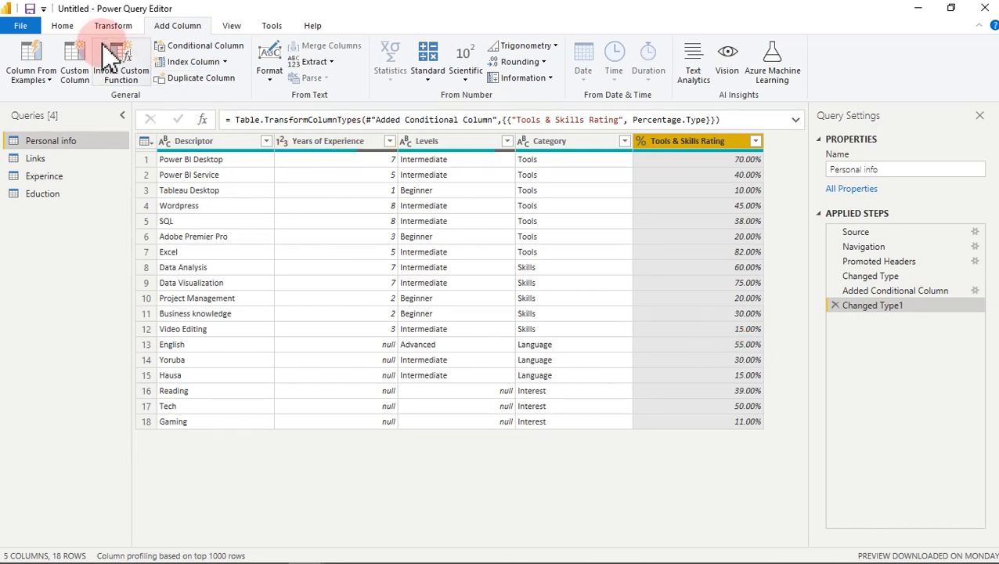
{"action": "left_click", "coordinate": [62, 26]}
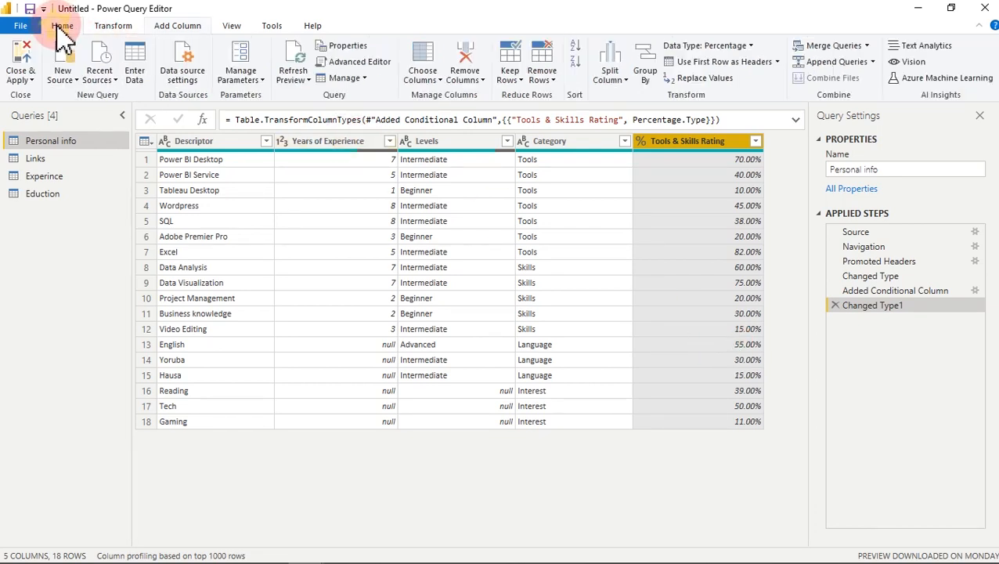
{"action": "left_click", "coordinate": [22, 64]}
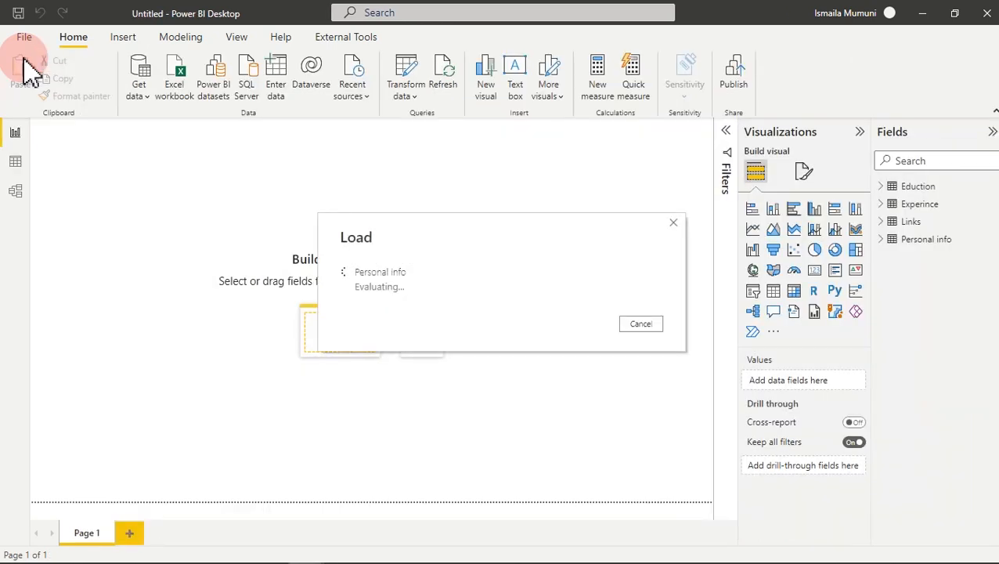
Examine the Power BI Service bar under Tools Learned in the Resume Dashboard report and switch to the Teaching report
{"action": "mouse_move", "coordinate": [296, 557]}
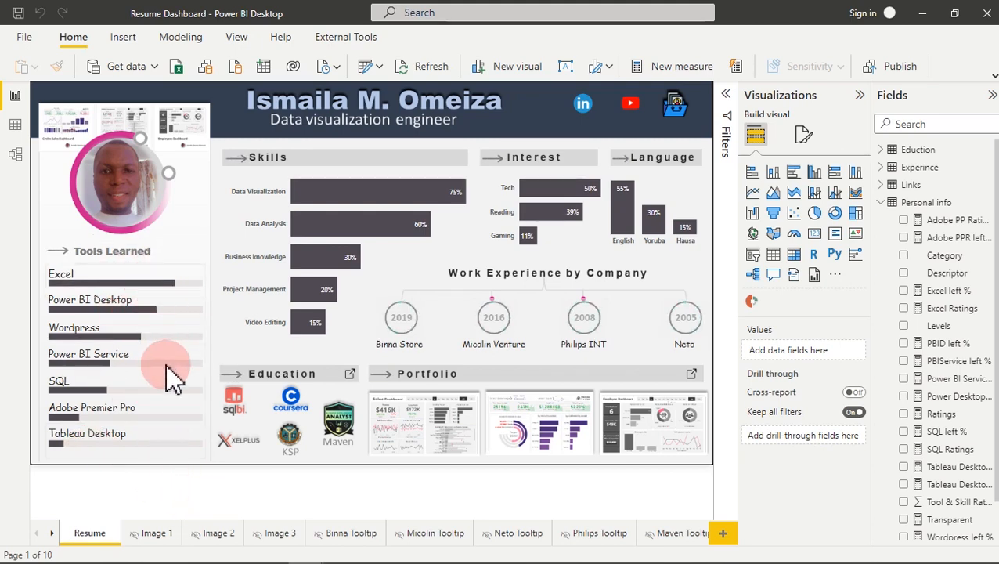
{"action": "mouse_move", "coordinate": [172, 380]}
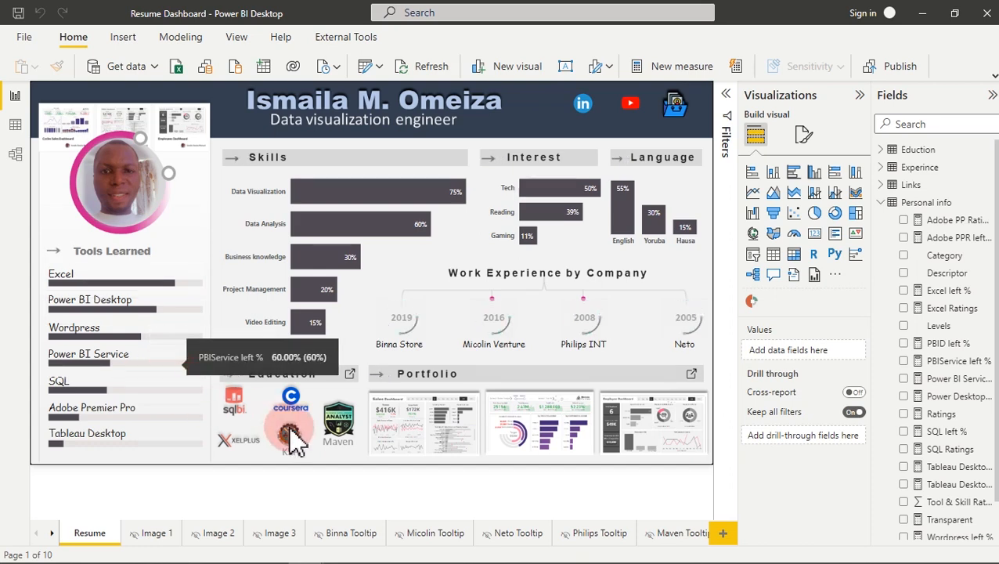
{"action": "mouse_move", "coordinate": [342, 556]}
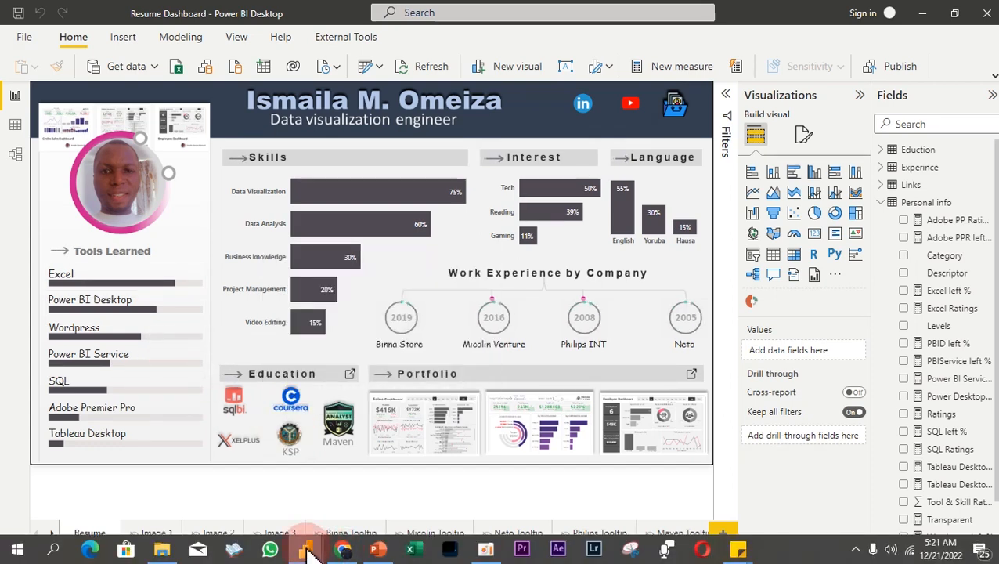
{"action": "mouse_move", "coordinate": [307, 548]}
{"action": "left_click", "coordinate": [373, 489]}
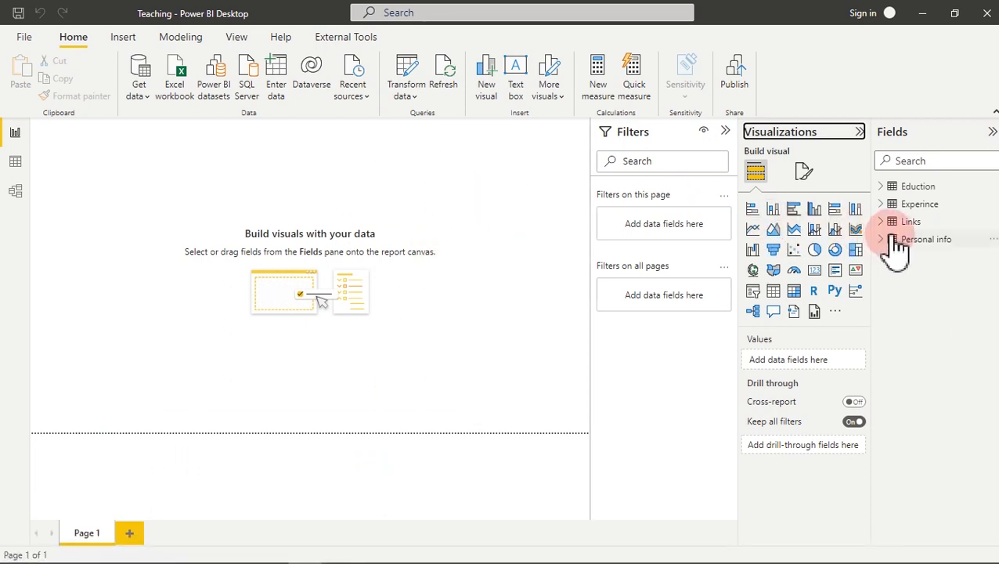
Create an empty table named All measures, load it into the model and expand it in the field list
{"action": "left_click", "coordinate": [279, 76]}
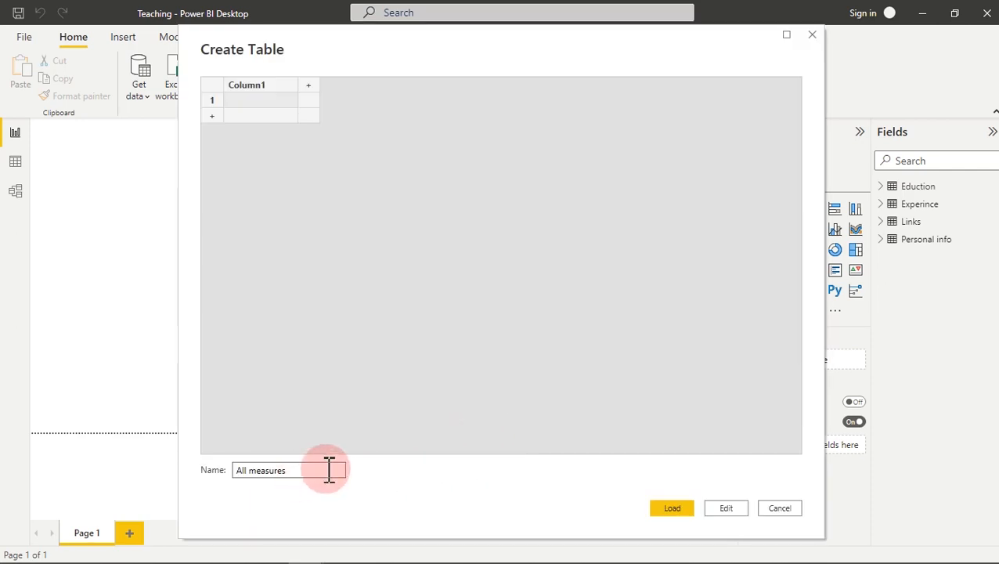
{"action": "left_click", "coordinate": [682, 517]}
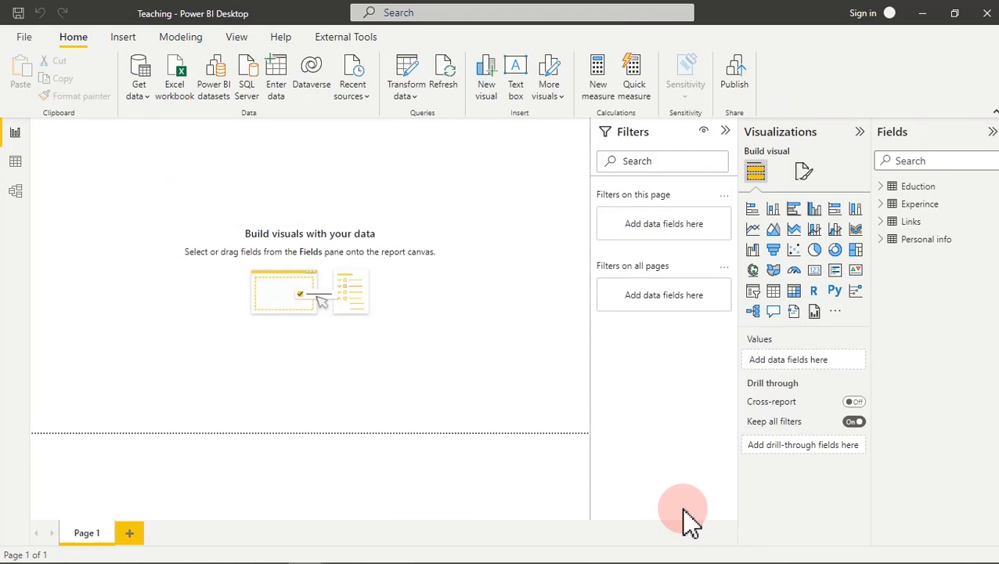
{"action": "left_click", "coordinate": [901, 188]}
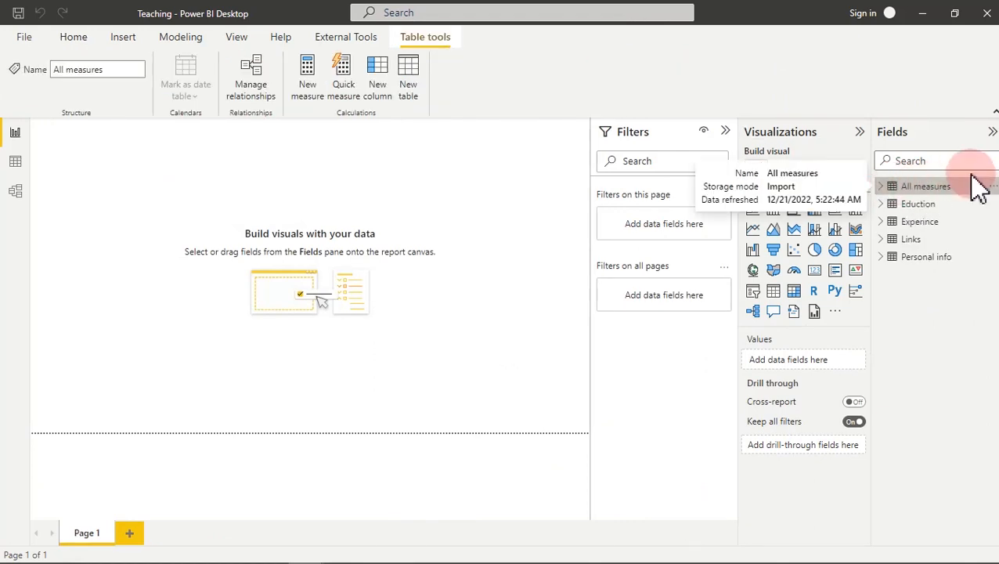
{"action": "left_click", "coordinate": [883, 190]}
Create a measure Full Percentage = 1 in the All measures table and format it as a percentage
{"action": "left_click", "coordinate": [935, 205]}
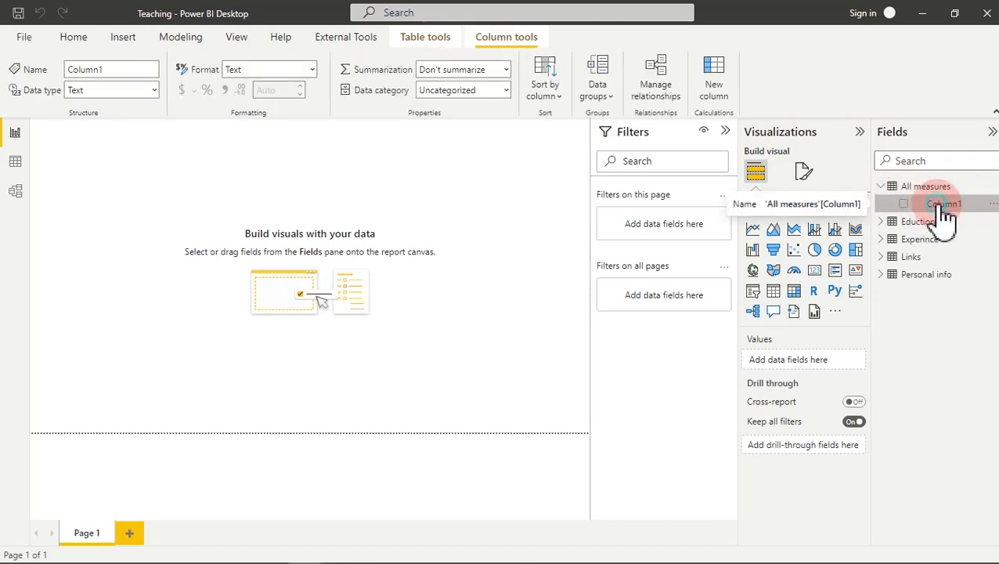
{"action": "right_click", "coordinate": [944, 209]}
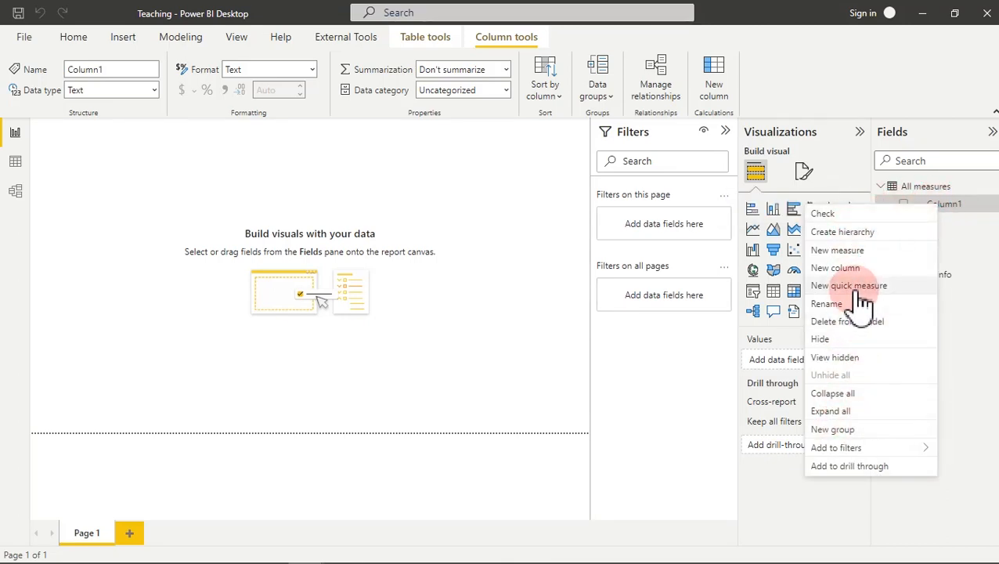
{"action": "left_click", "coordinate": [858, 259]}
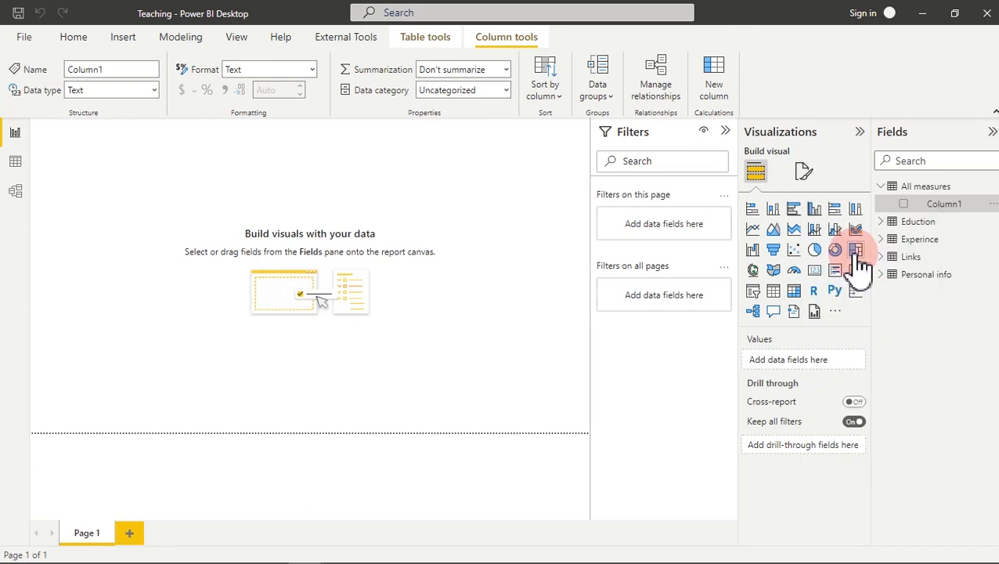
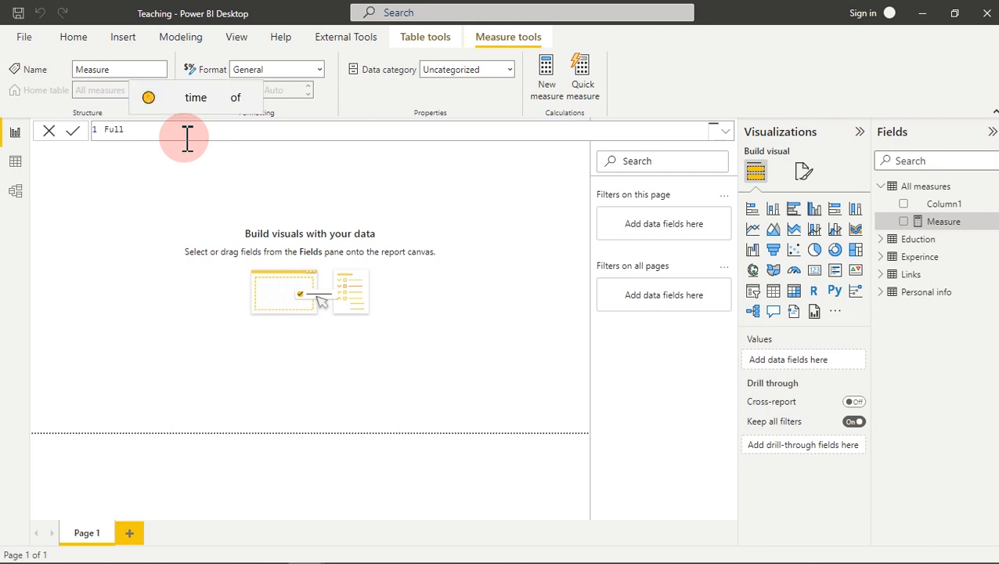
{"action": "type", "text": "Perc"}
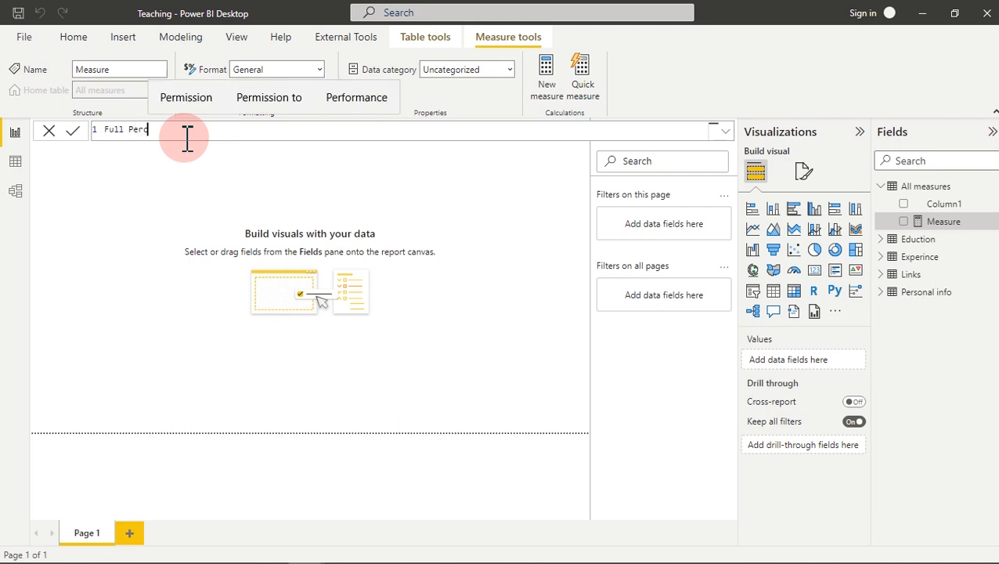
{"action": "type", "text": "entage=100"}
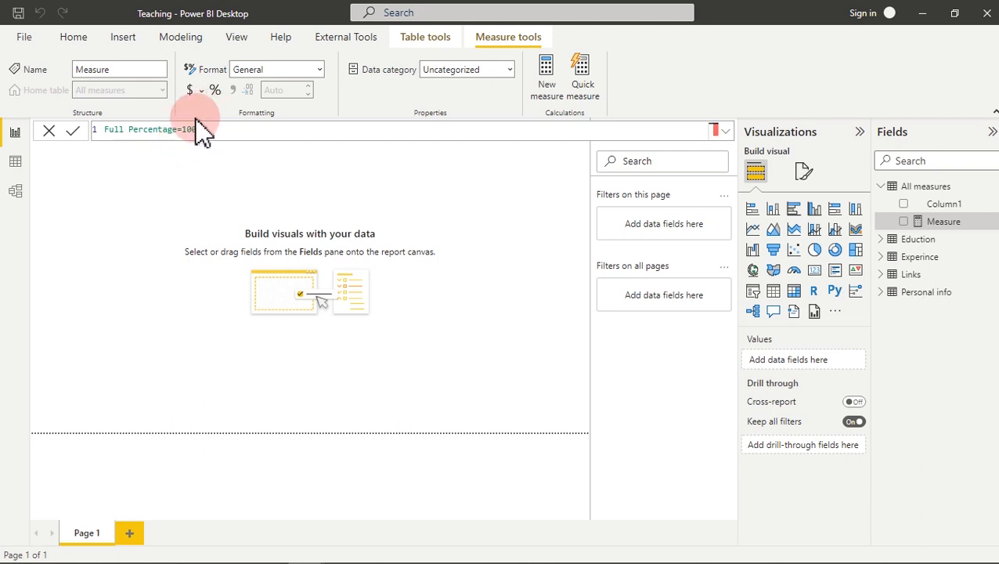
{"action": "key", "text": "BackSpace"}
{"action": "key", "text": "BackSpace"}
{"action": "key", "text": "BackSpace"}
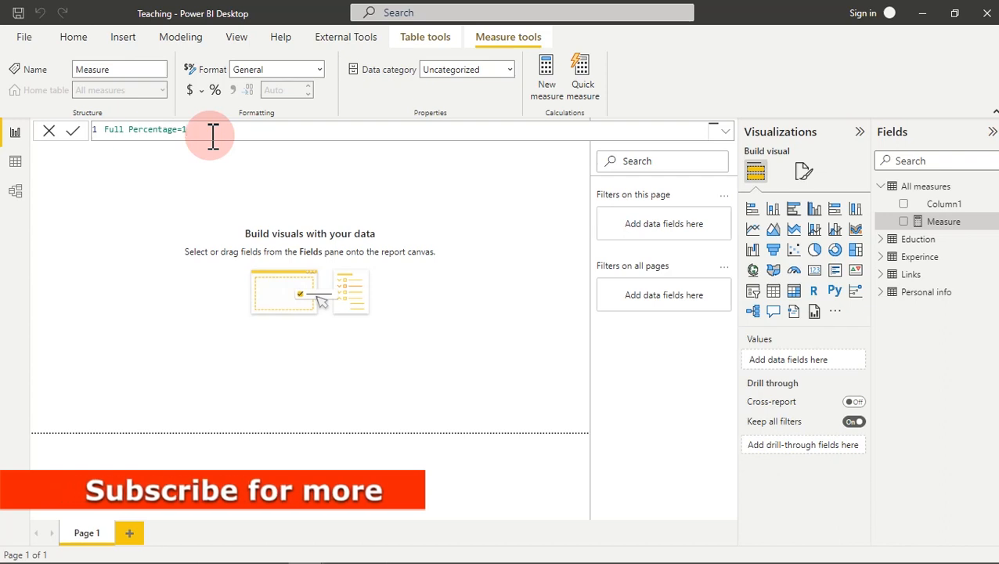
{"action": "left_click", "coordinate": [75, 132]}
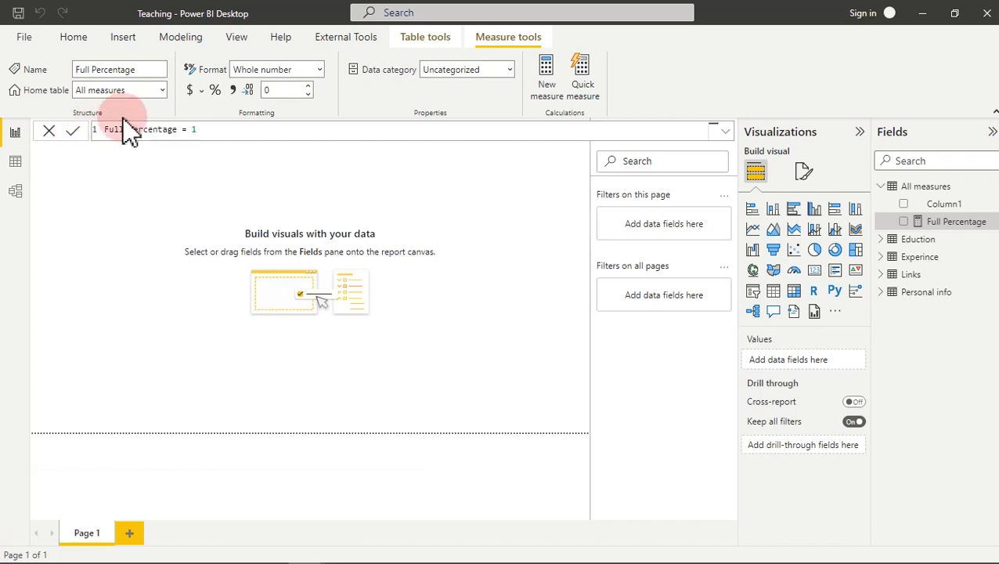
{"action": "left_click", "coordinate": [218, 97]}
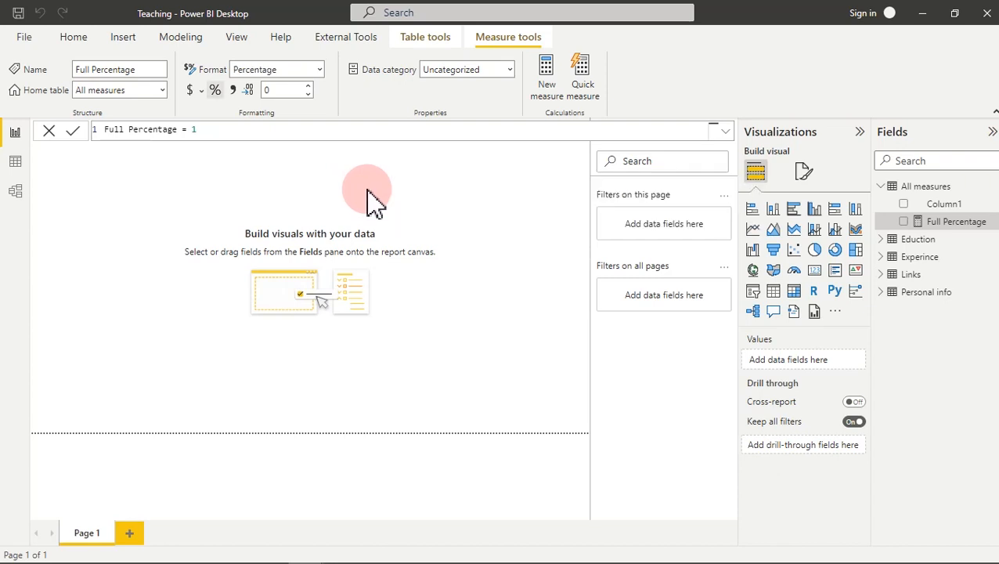
Show the Full Percentage measure in a card visual and move the card toward the middle of the page
{"action": "left_click", "coordinate": [462, 262]}
{"action": "left_click", "coordinate": [904, 222]}
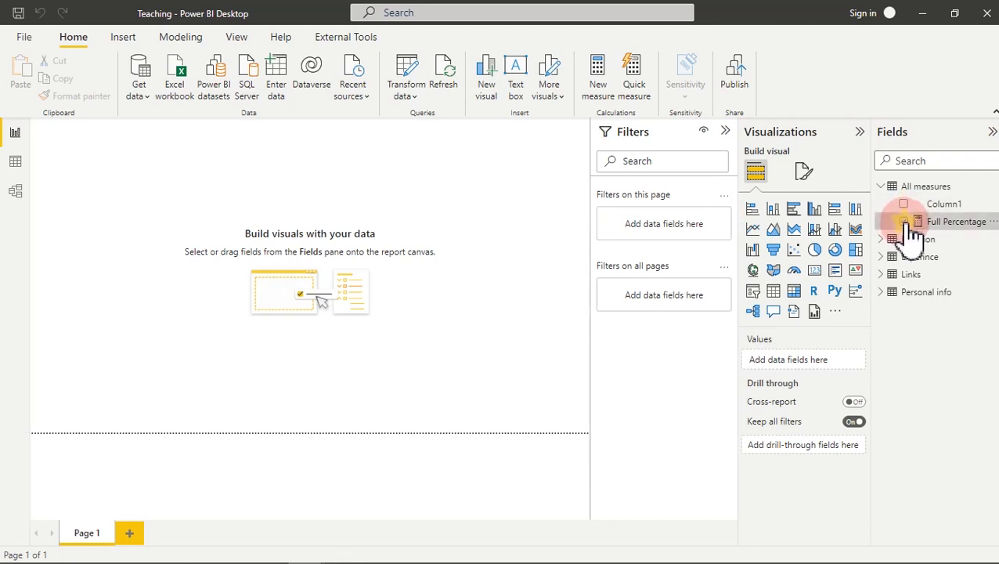
{"action": "left_click", "coordinate": [816, 273]}
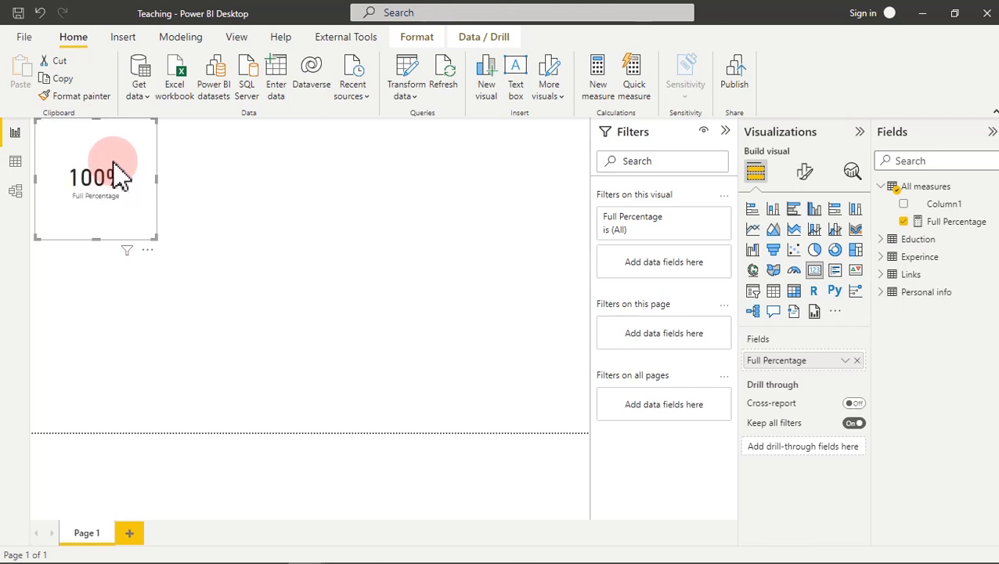
{"action": "left_click_drag", "start_coordinate": [107, 161], "coordinate": [403, 270]}
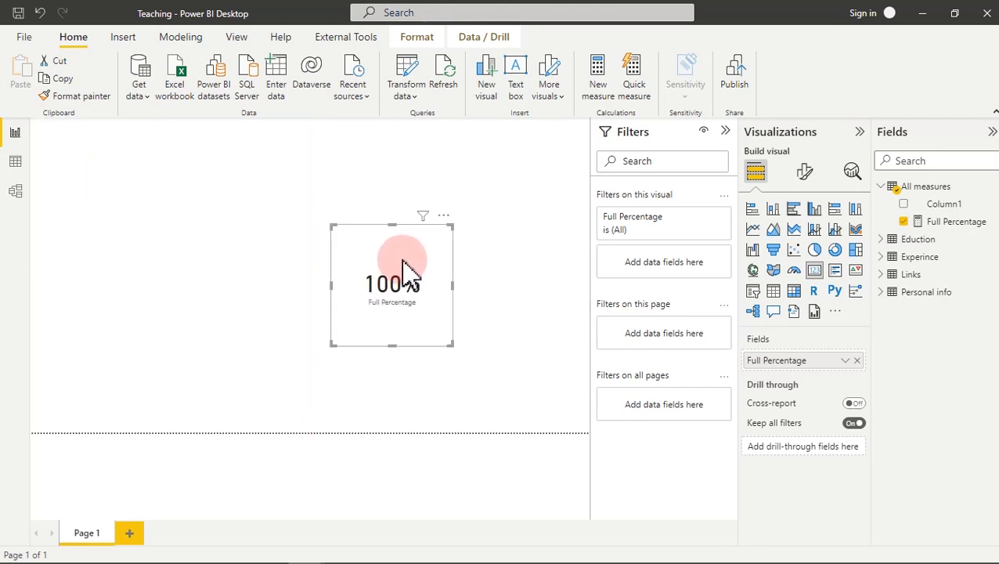
{"action": "left_click", "coordinate": [951, 226]}
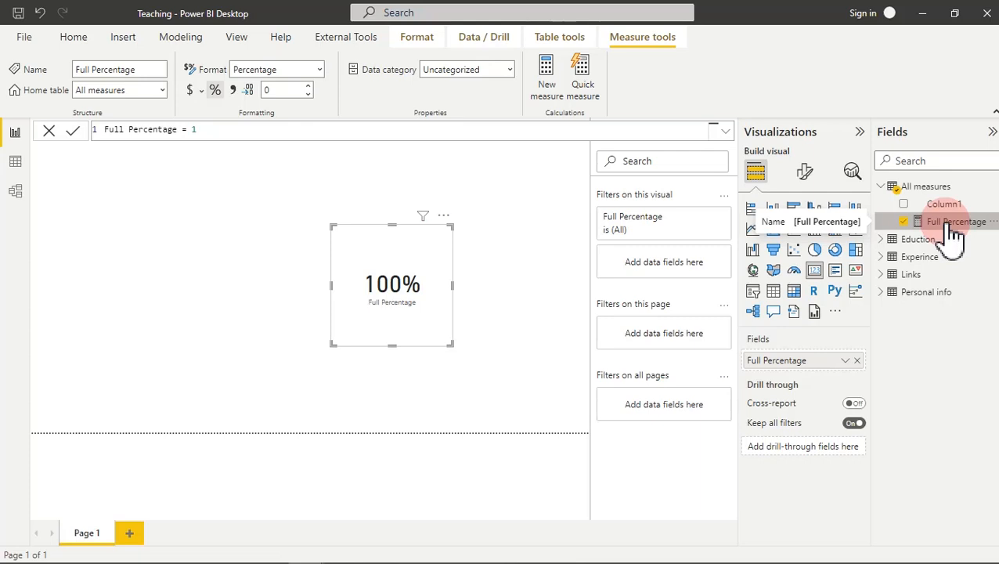
{"action": "left_click", "coordinate": [373, 191]}
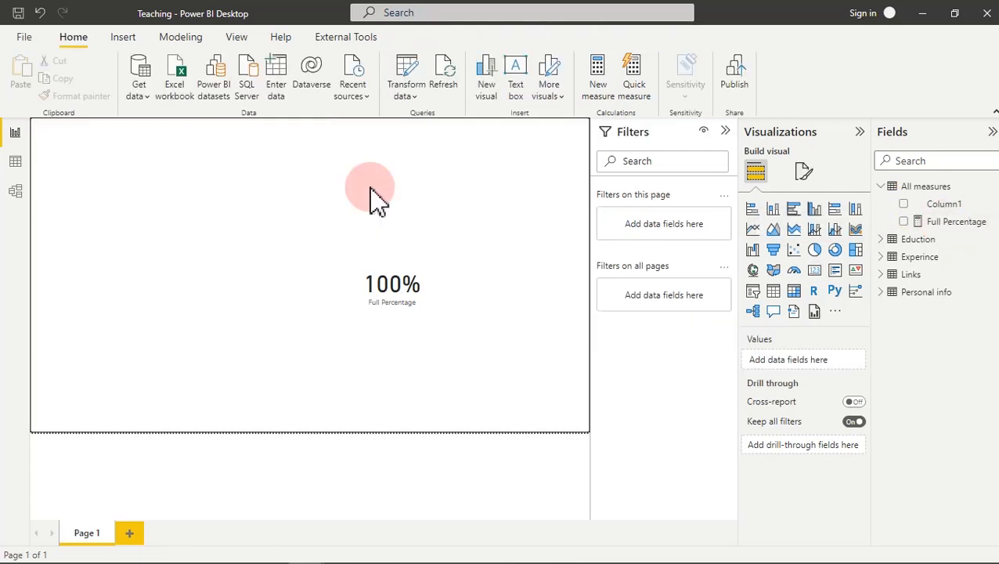
Create a table visual of the Personal info Descriptor field filtered to the Tools category, and place it beside the card
{"action": "left_click", "coordinate": [882, 293]}
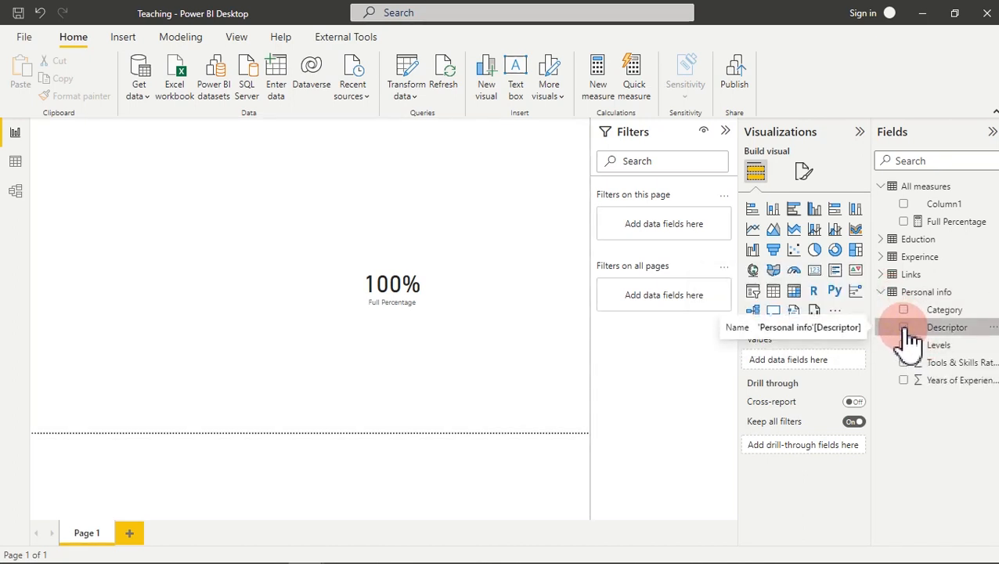
{"action": "left_click", "coordinate": [905, 329]}
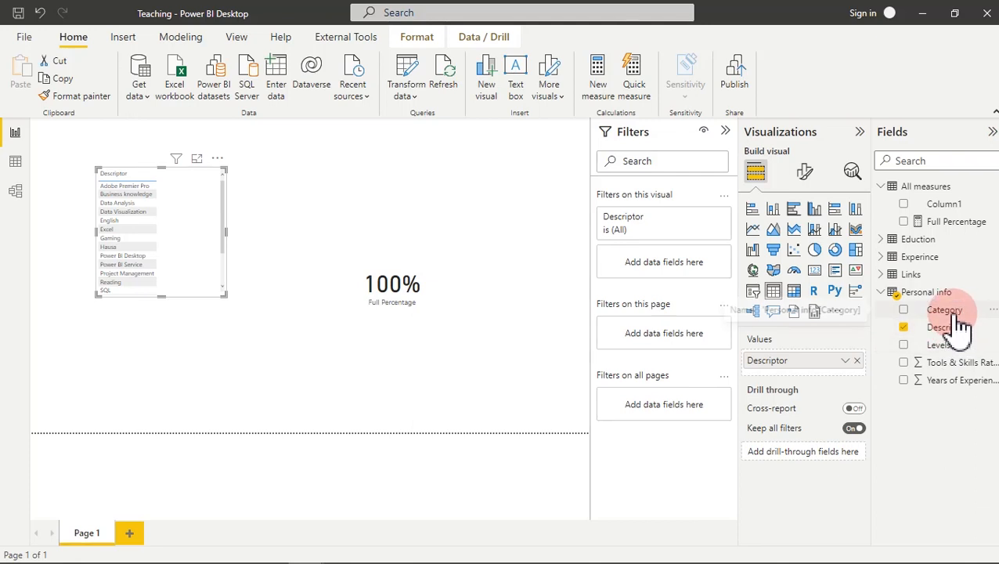
{"action": "left_click_drag", "start_coordinate": [955, 313], "coordinate": [681, 270]}
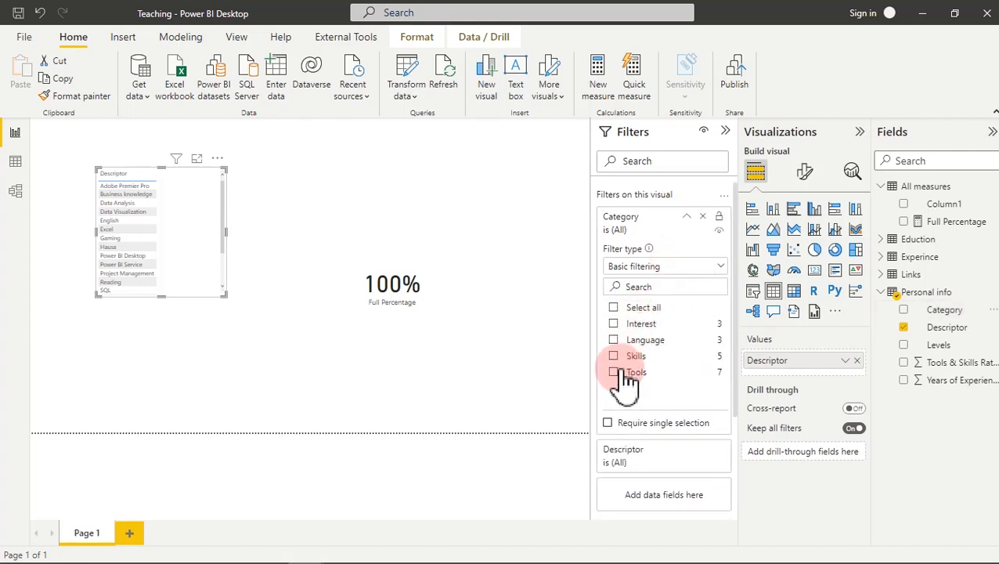
{"action": "left_click", "coordinate": [614, 373]}
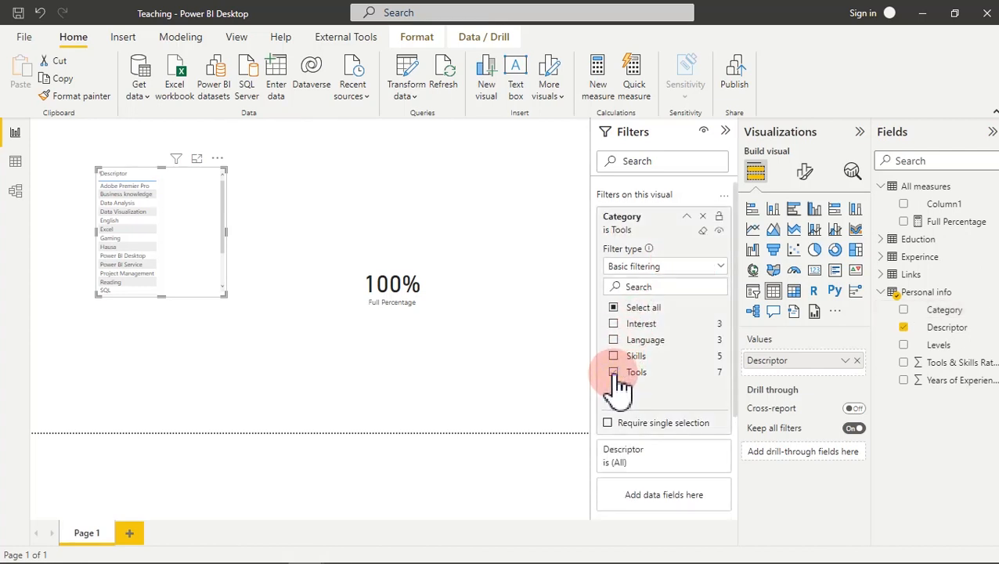
{"action": "left_click_drag", "start_coordinate": [179, 259], "coordinate": [297, 345]}
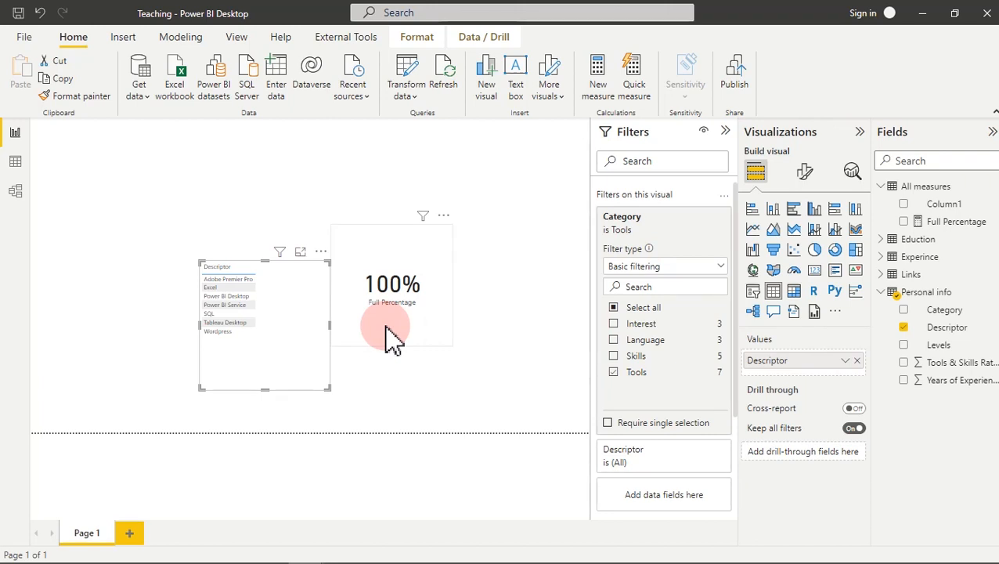
Add Tools & Skills Rating to the descriptor table in focus mode and format that column as a percentage with 0 decimals
{"action": "left_click", "coordinate": [301, 252]}
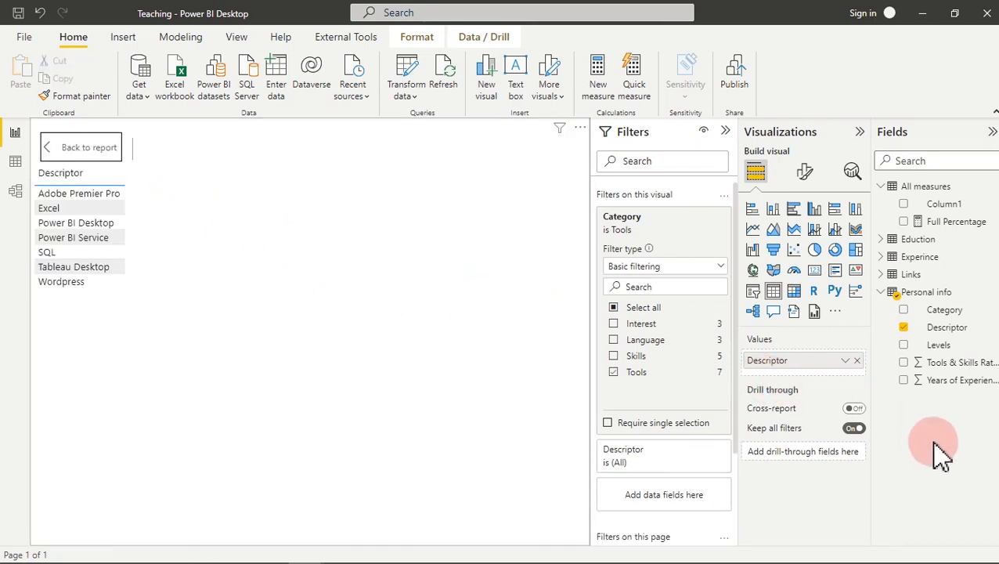
{"action": "left_click", "coordinate": [905, 365]}
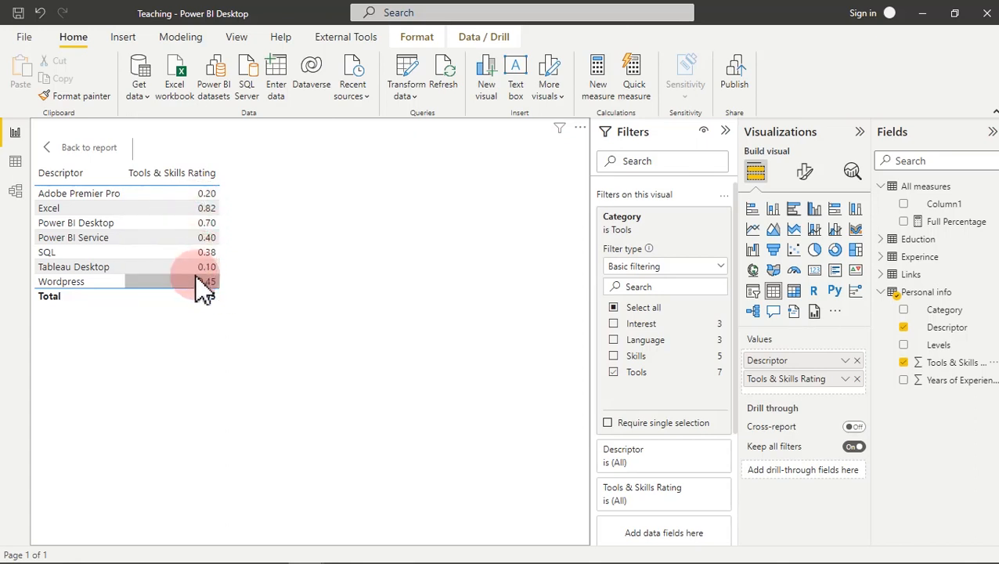
{"action": "left_click", "coordinate": [956, 364]}
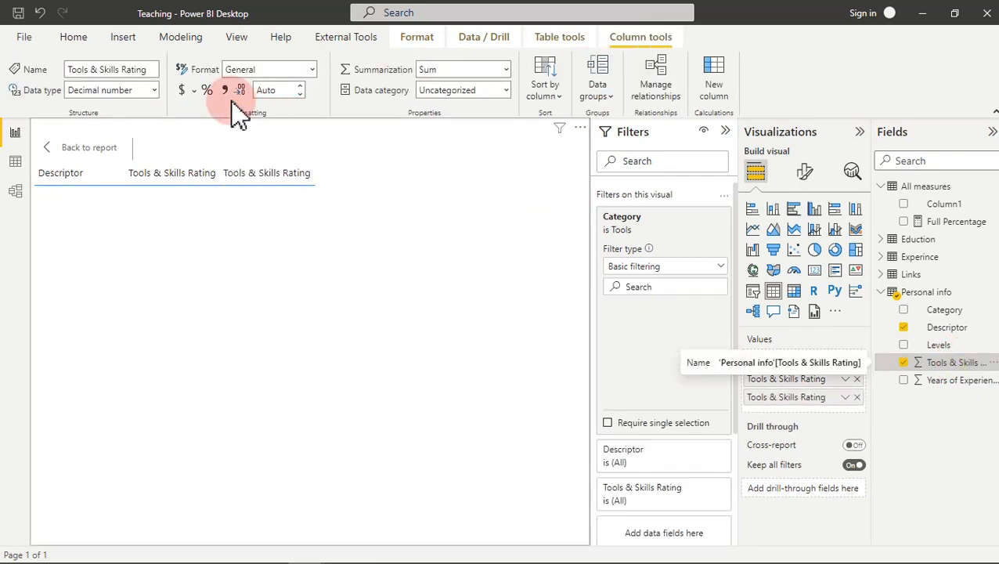
{"action": "left_click", "coordinate": [207, 91]}
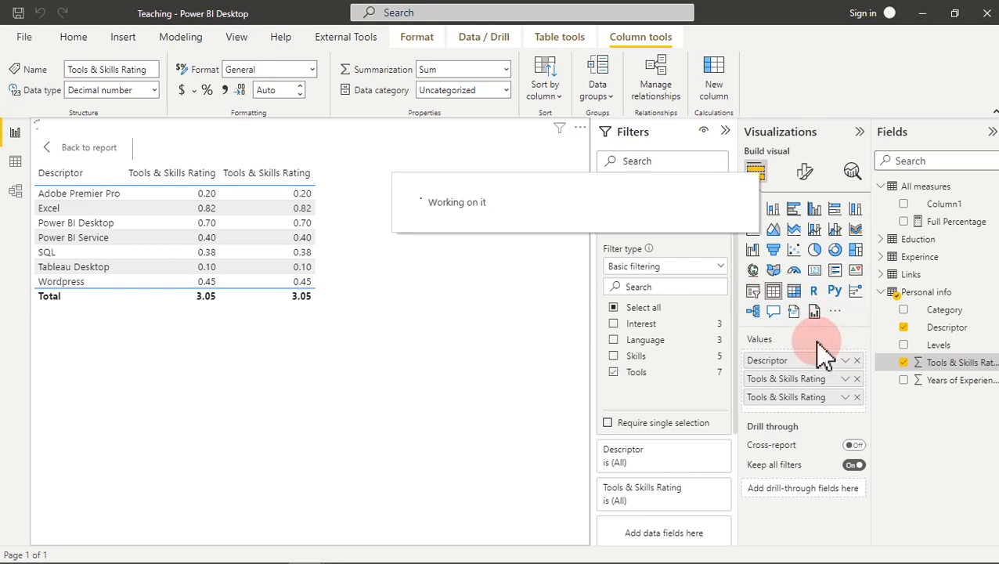
{"action": "left_click", "coordinate": [904, 362]}
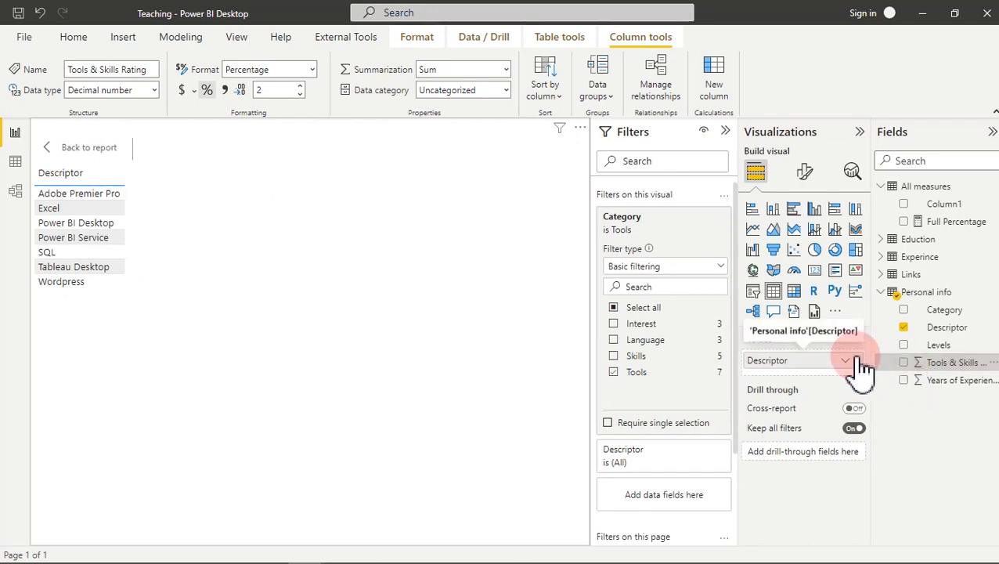
{"action": "left_click", "coordinate": [909, 364]}
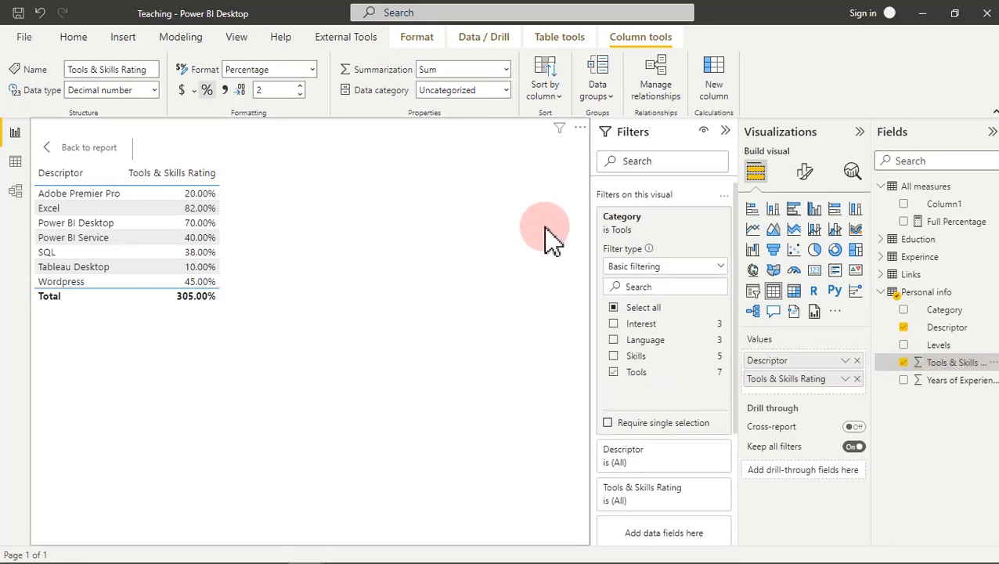
{"action": "left_click_drag", "start_coordinate": [272, 93], "coordinate": [246, 93]}
{"action": "type", "text": "0"}
{"action": "key", "text": "Return"}
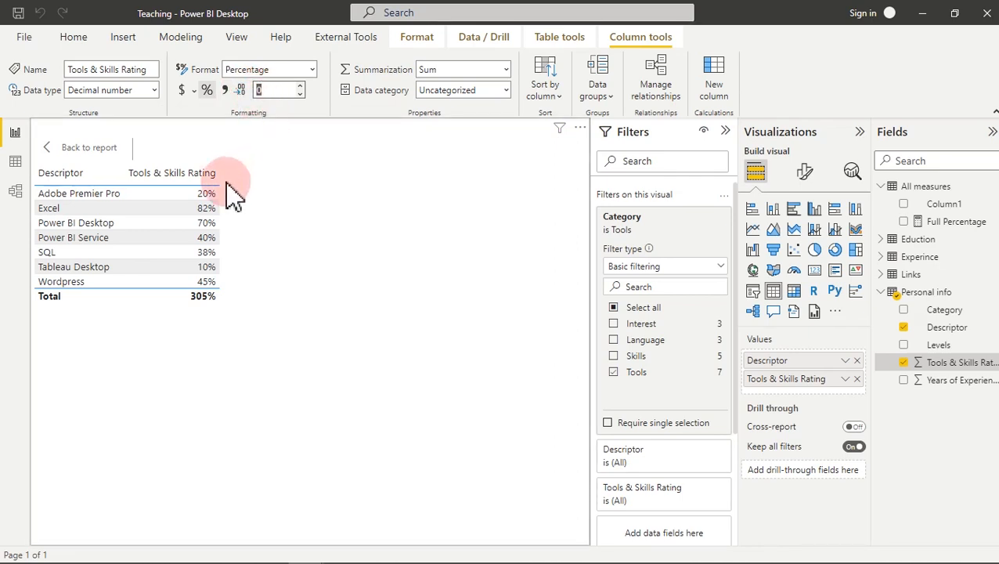
Sort the table by Tools & Skills Rating in descending order and move it to the other side of the card on the report page
{"action": "left_click", "coordinate": [132, 182]}
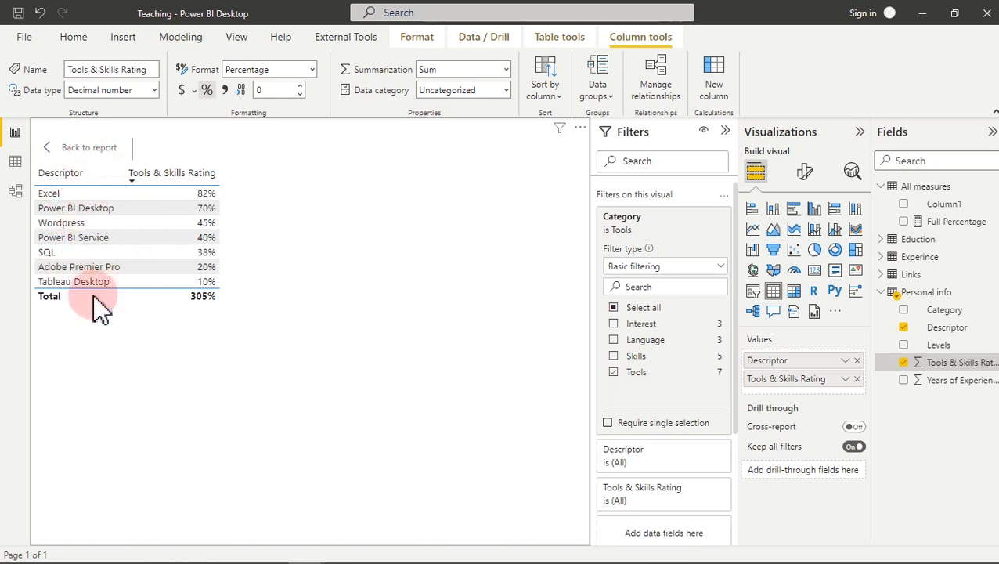
{"action": "left_click", "coordinate": [88, 149]}
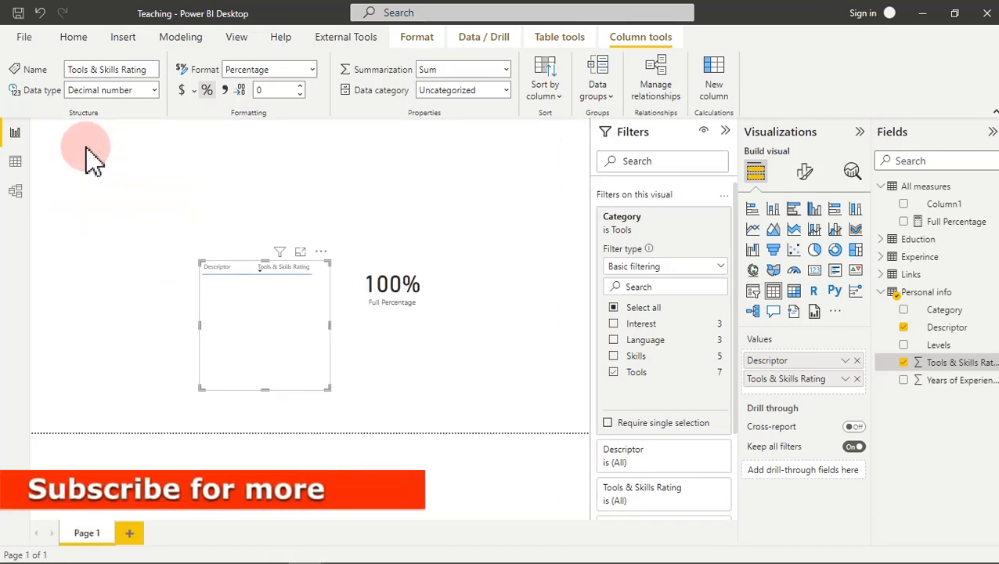
{"action": "left_click_drag", "start_coordinate": [323, 254], "coordinate": [576, 239]}
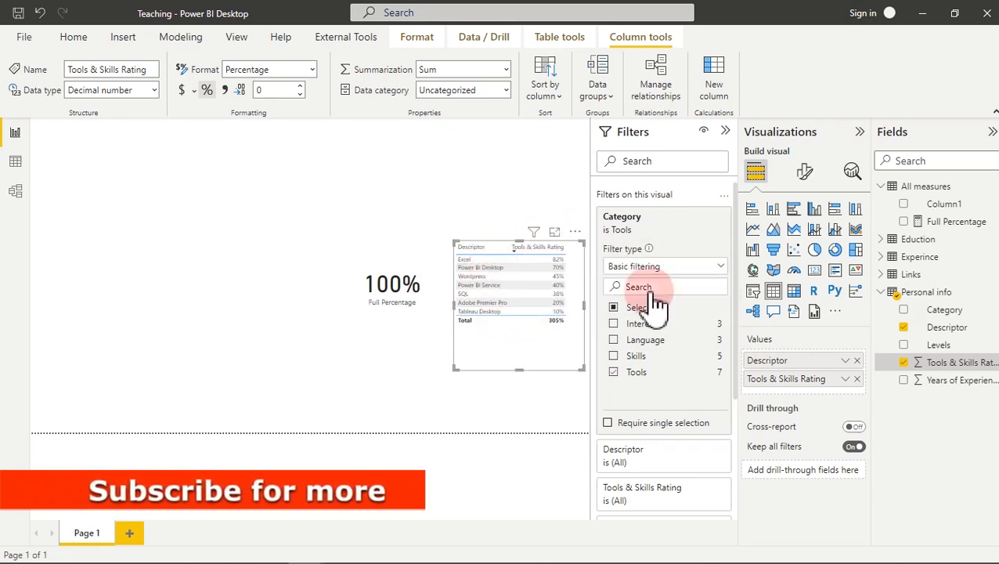
{"action": "left_click", "coordinate": [725, 132]}
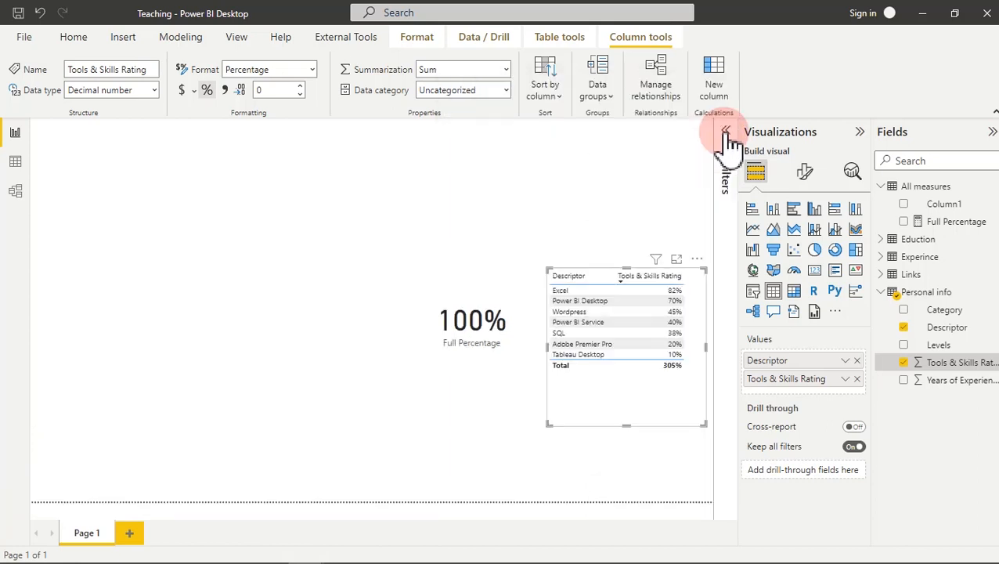
{"action": "left_click", "coordinate": [325, 227]}
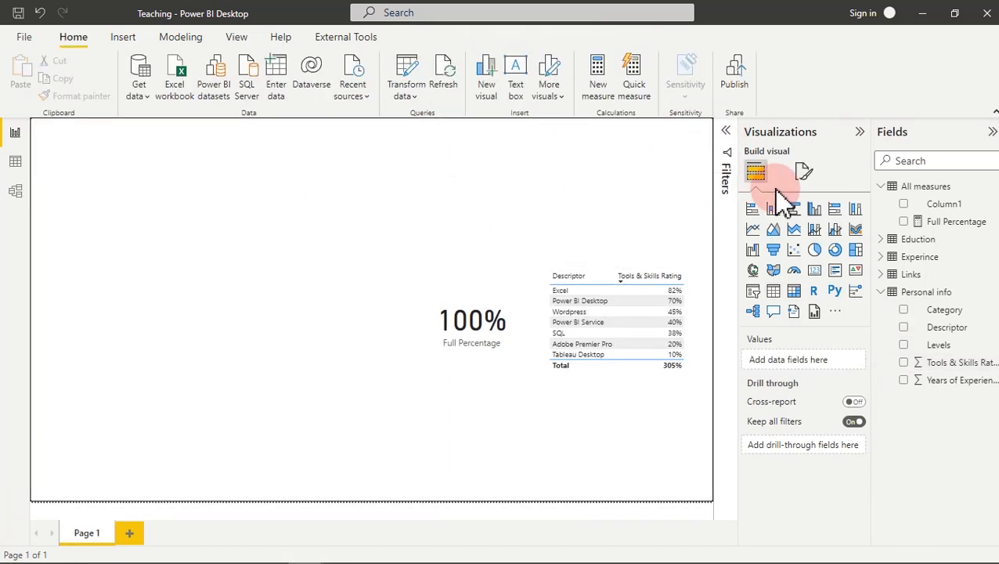
Start a new measure Excel Ratings in the All measures table with a CALCULATE function split over several lines
{"action": "left_click", "coordinate": [957, 229]}
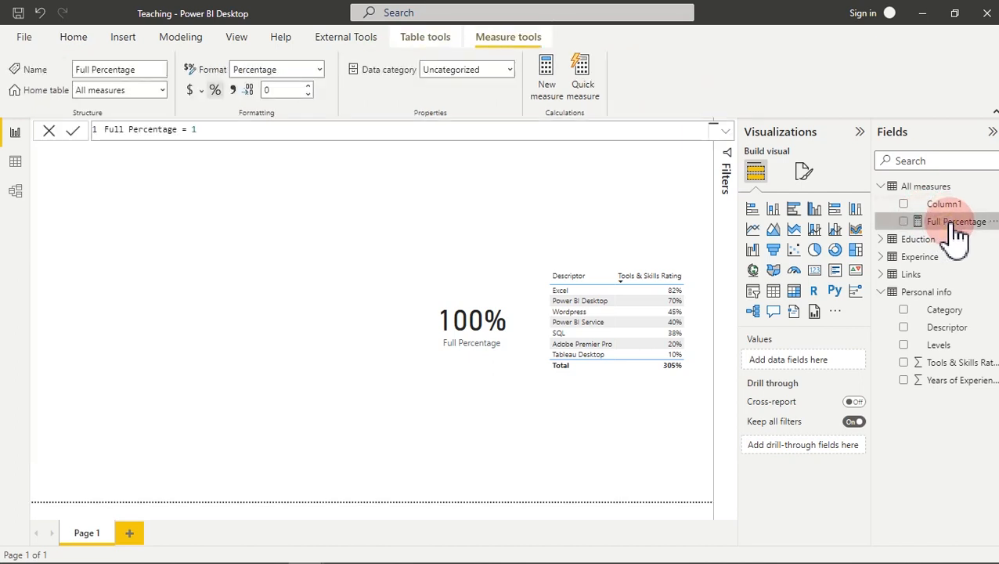
{"action": "left_click", "coordinate": [550, 79]}
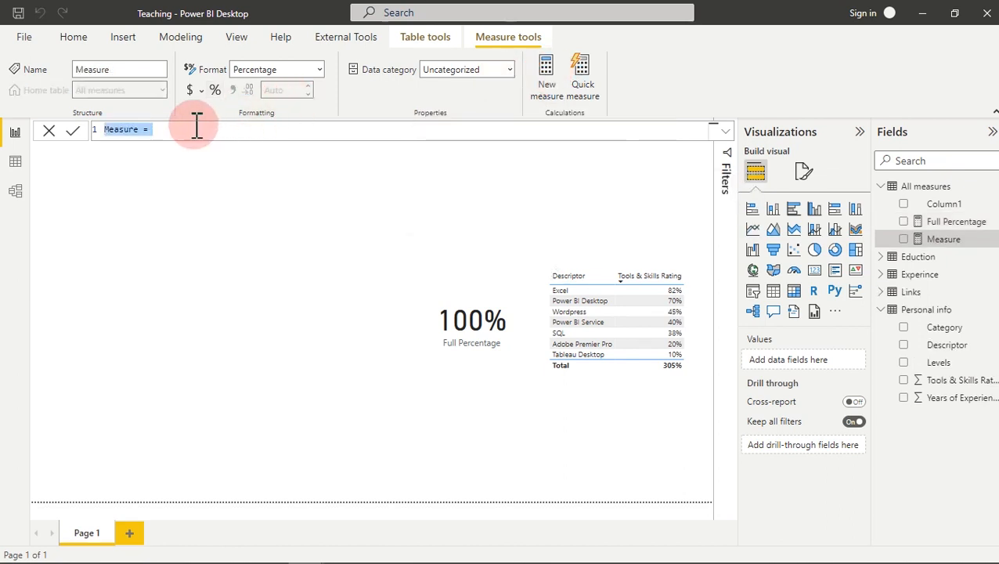
{"action": "type", "text": "Excel Ratings ="}
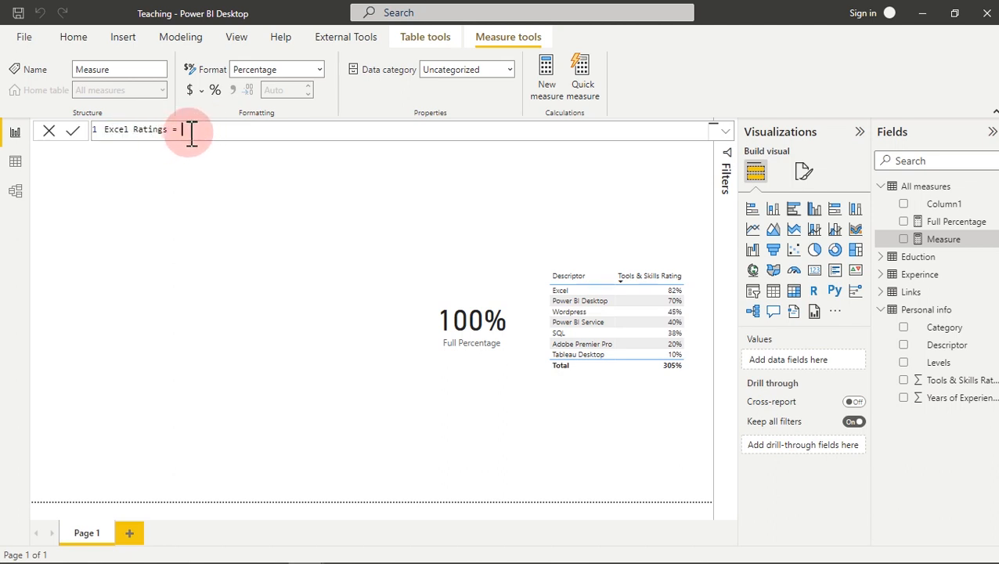
{"action": "type", "text": "cal"}
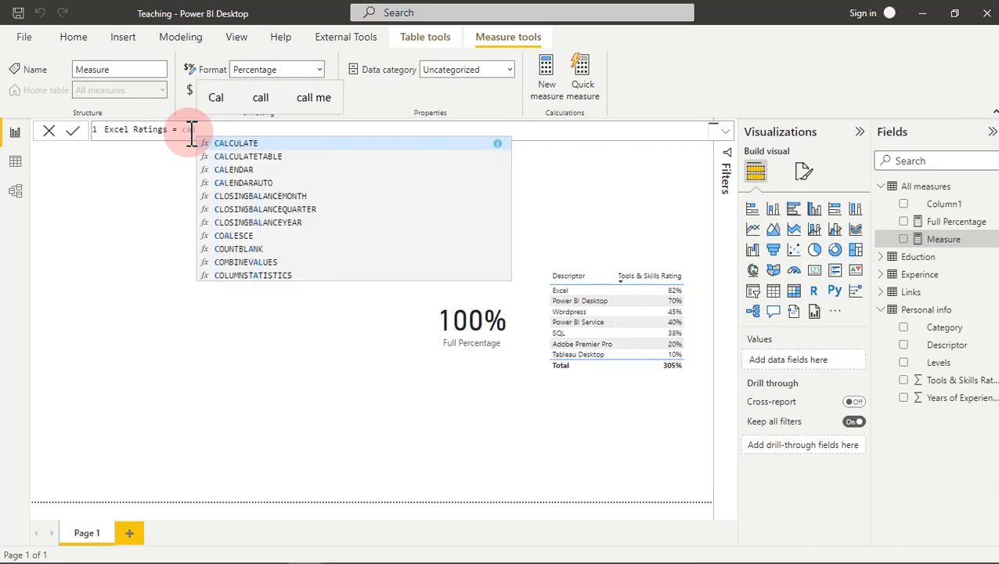
{"action": "key", "text": "Tab"}
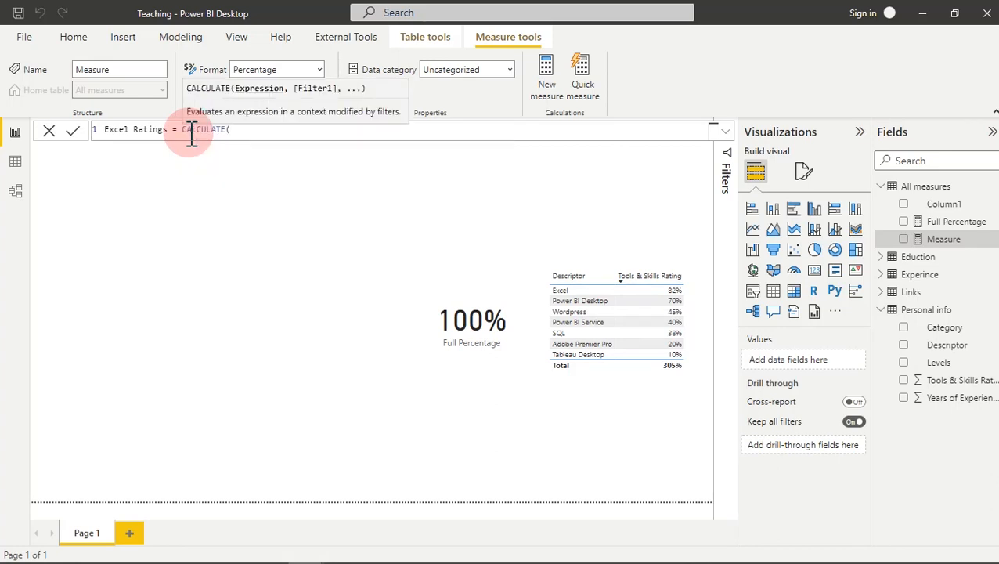
{"action": "key", "text": "shift+Return"}
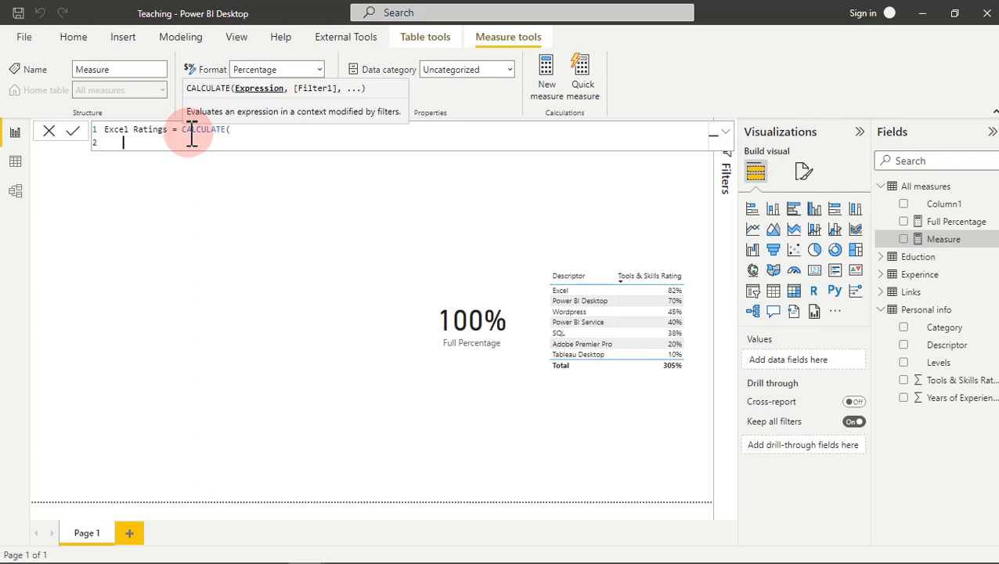
Enter SUM('Personal info'[Tools & Skills Rating]) as the expression inside the CALCULATE function
{"action": "type", "text": "sum"}
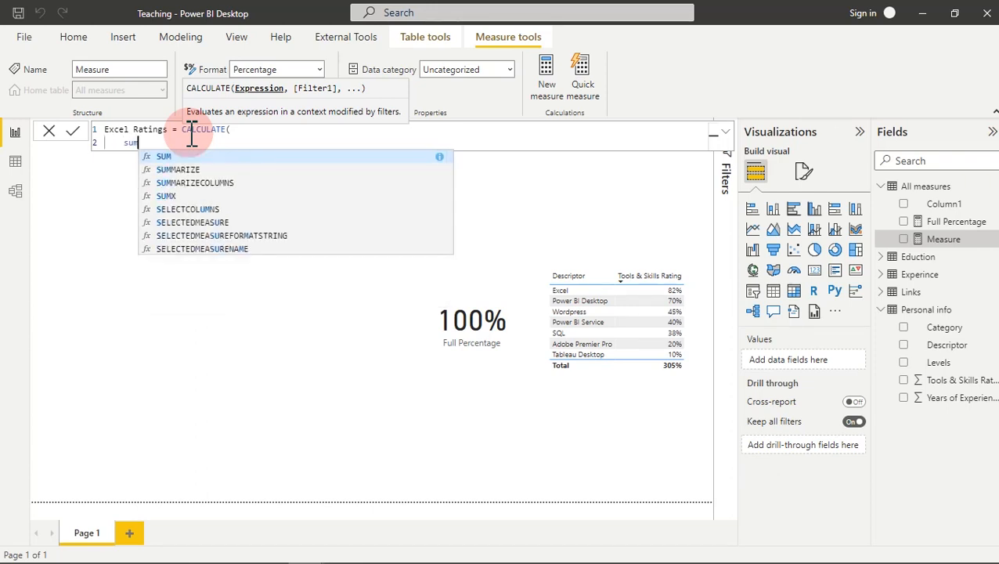
{"action": "key", "text": "Tab"}
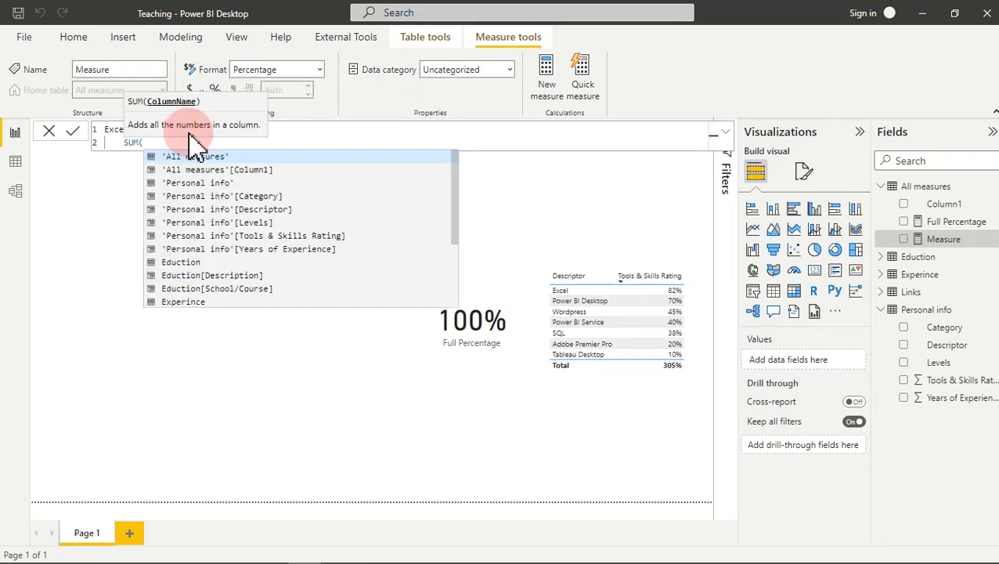
{"action": "key", "text": "shift+Return"}
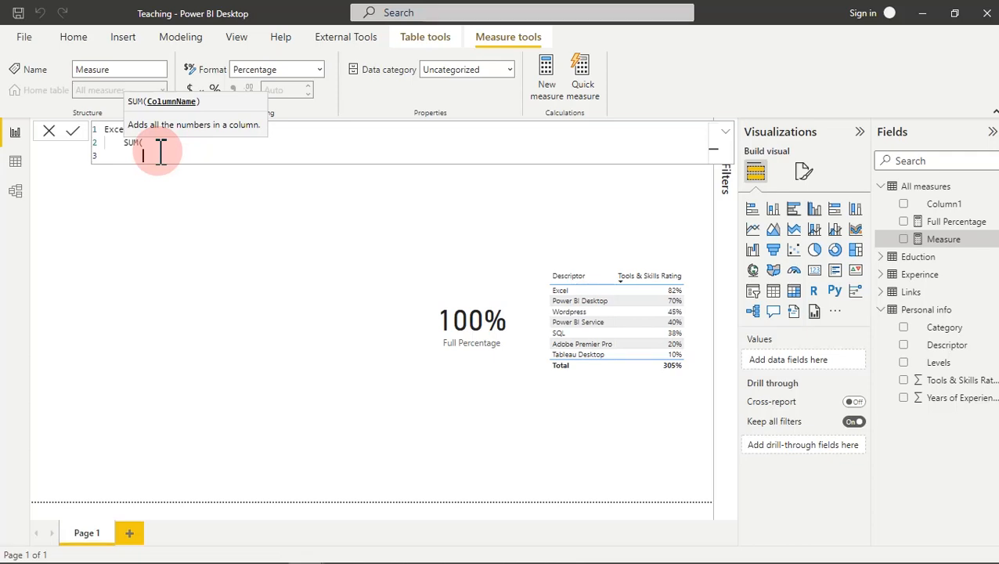
{"action": "type", "text": "tool"}
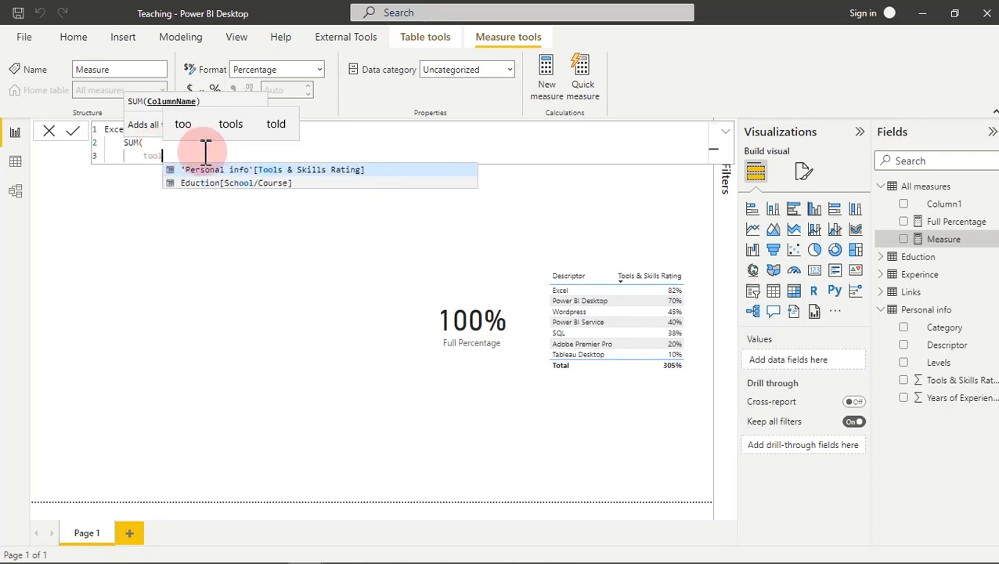
{"action": "left_click", "coordinate": [256, 174]}
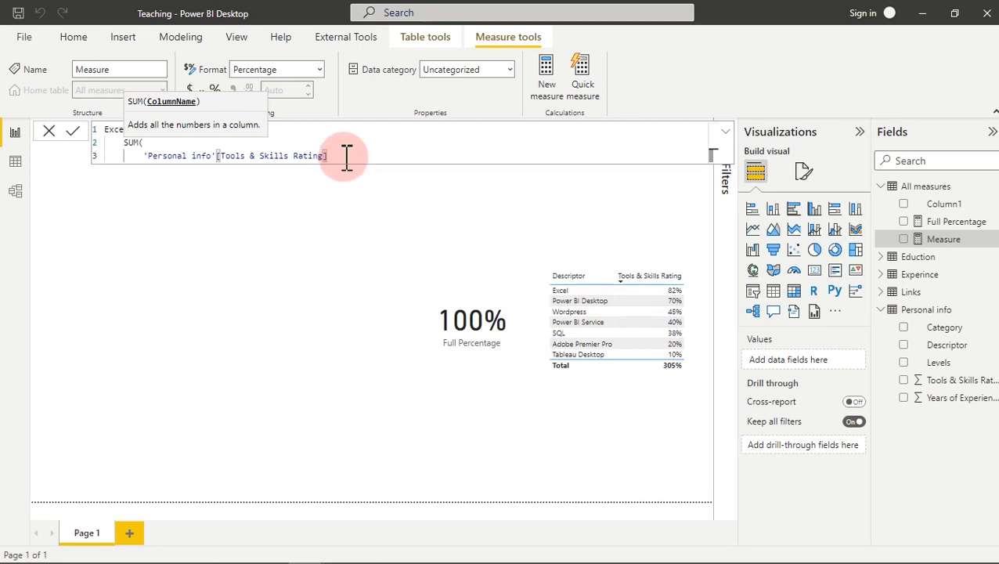
{"action": "type", "text": ")"}
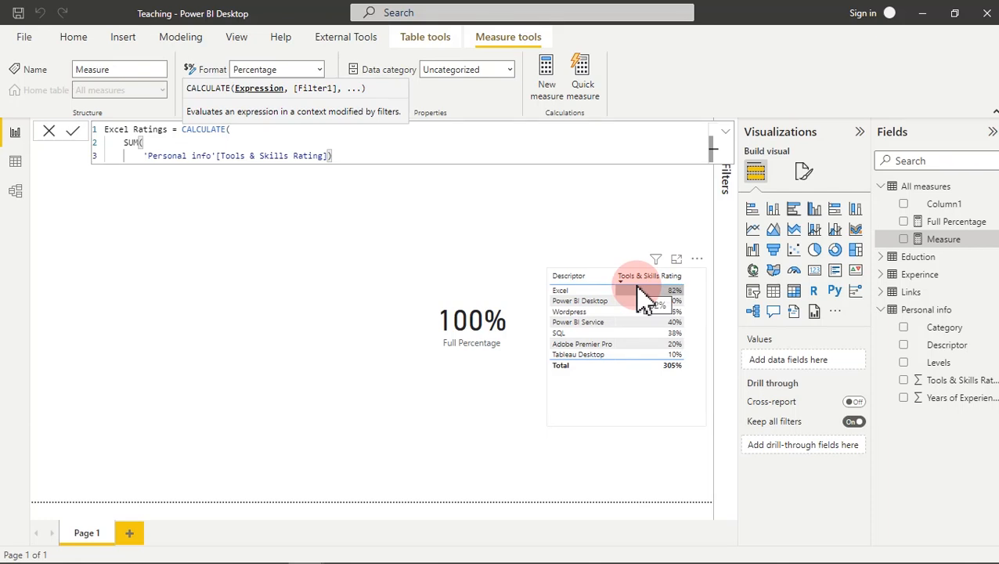
Add a FILTER function on a new line as the filter argument of the CALCULATE function
{"action": "left_click", "coordinate": [350, 155]}
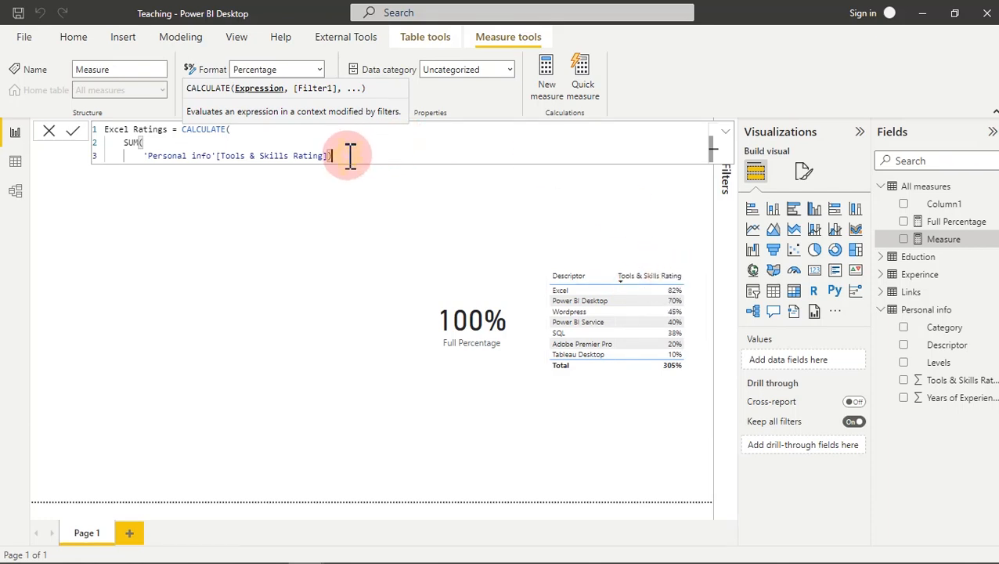
{"action": "type", "text": ","}
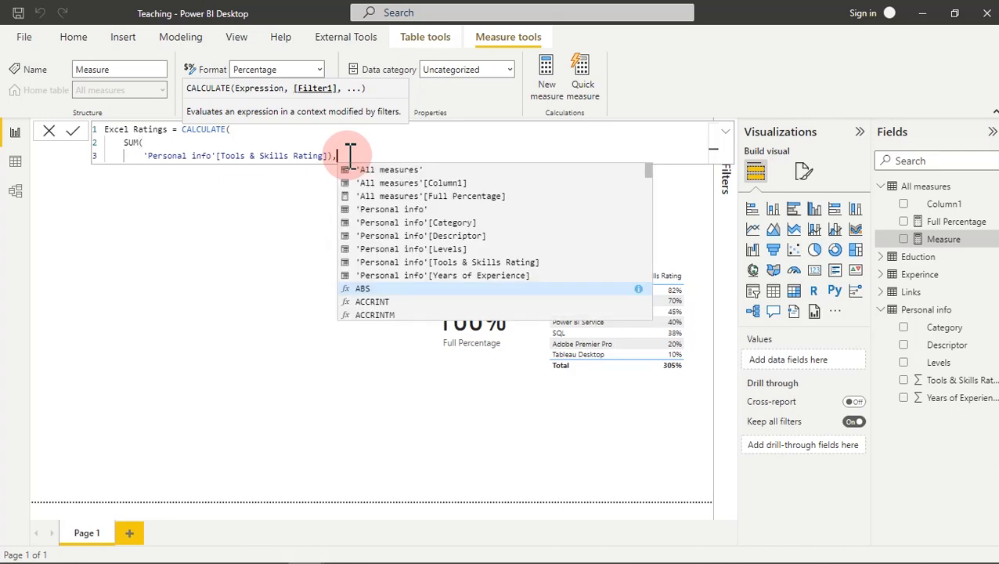
{"action": "key", "text": "shift+Return"}
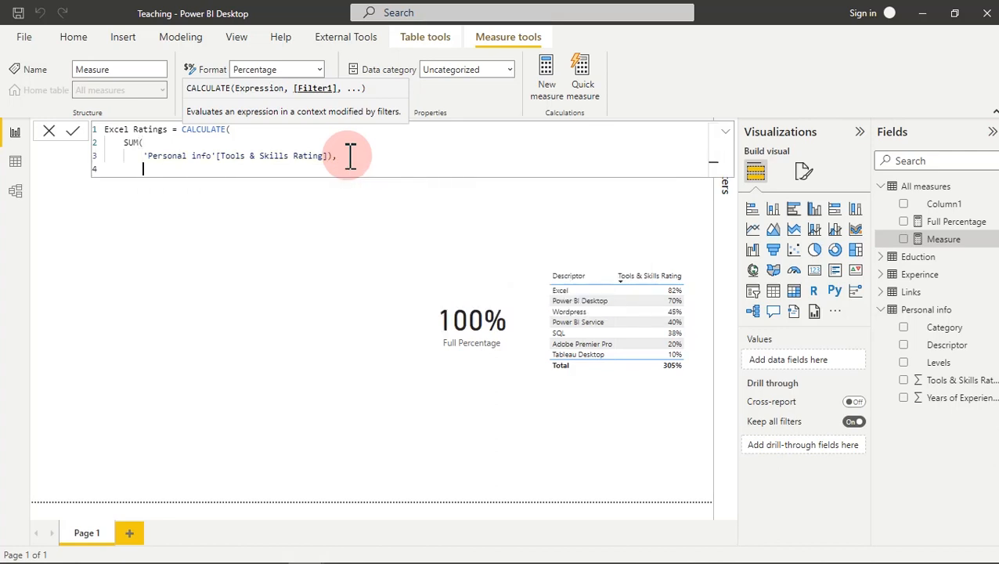
{"action": "type", "text": "fil"}
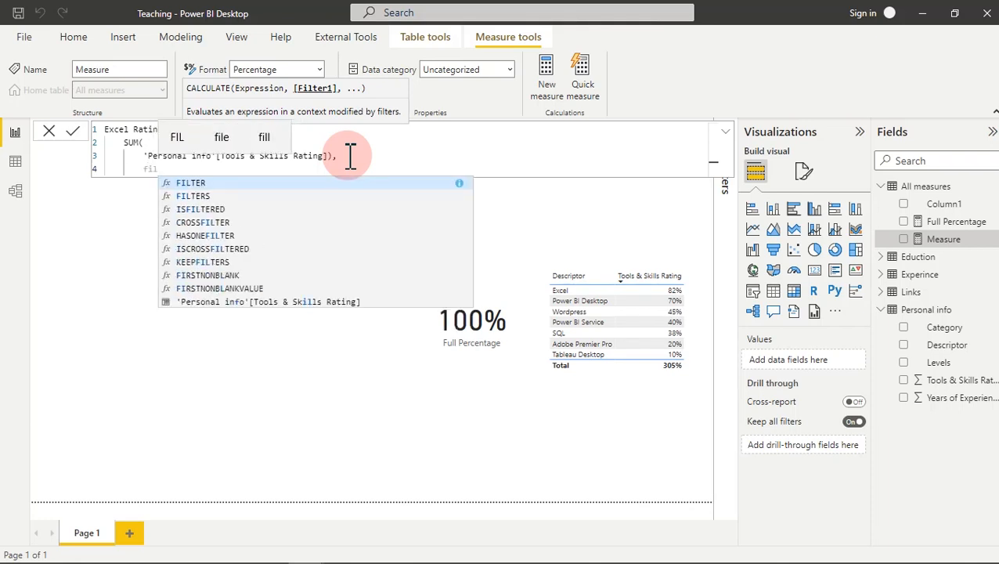
{"action": "key", "text": "Tab"}
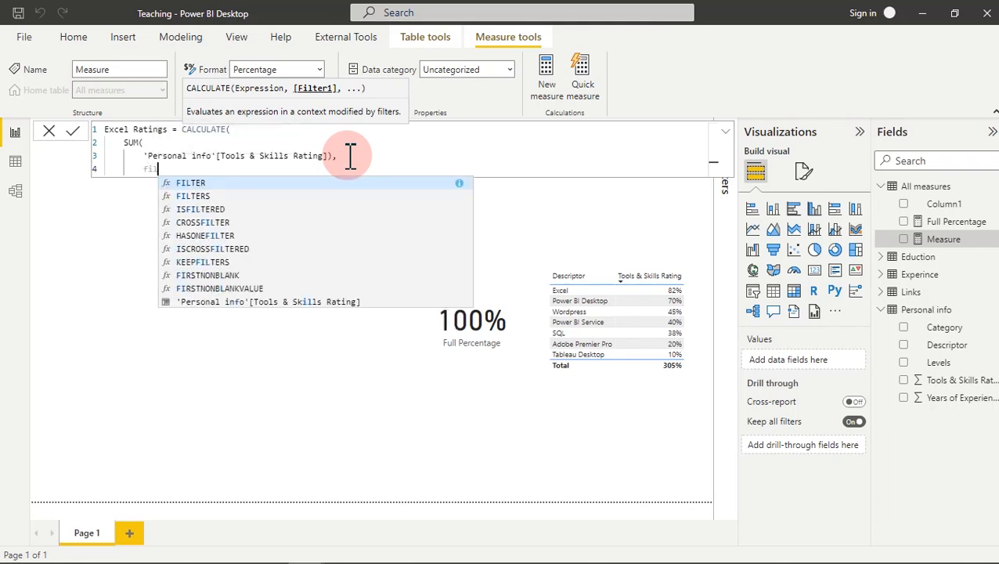
{"action": "type", "text": "("}
{"action": "key", "text": "Escape"}
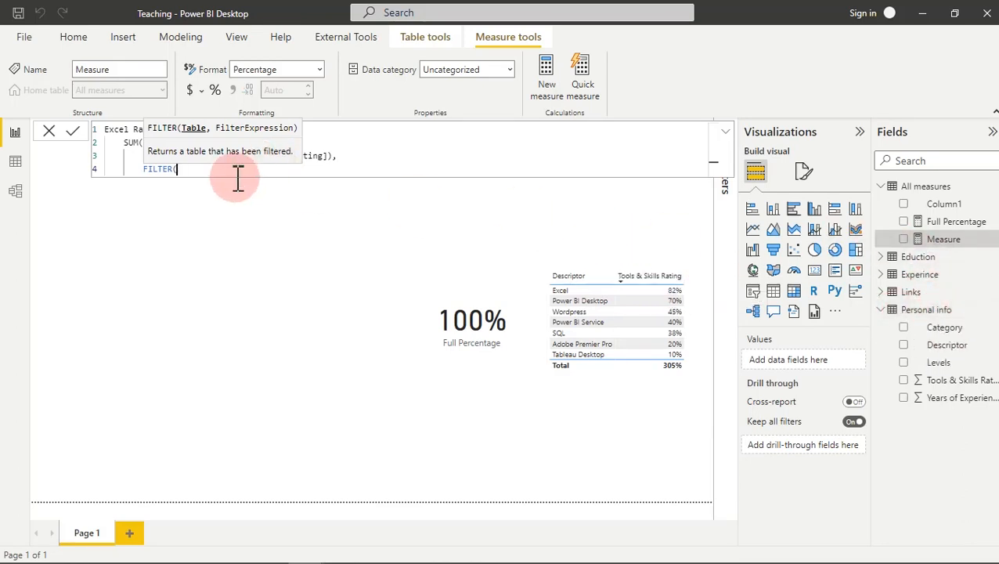
Enter 'Personal info' as the table argument of the FILTER function
{"action": "type", "text": "p"}
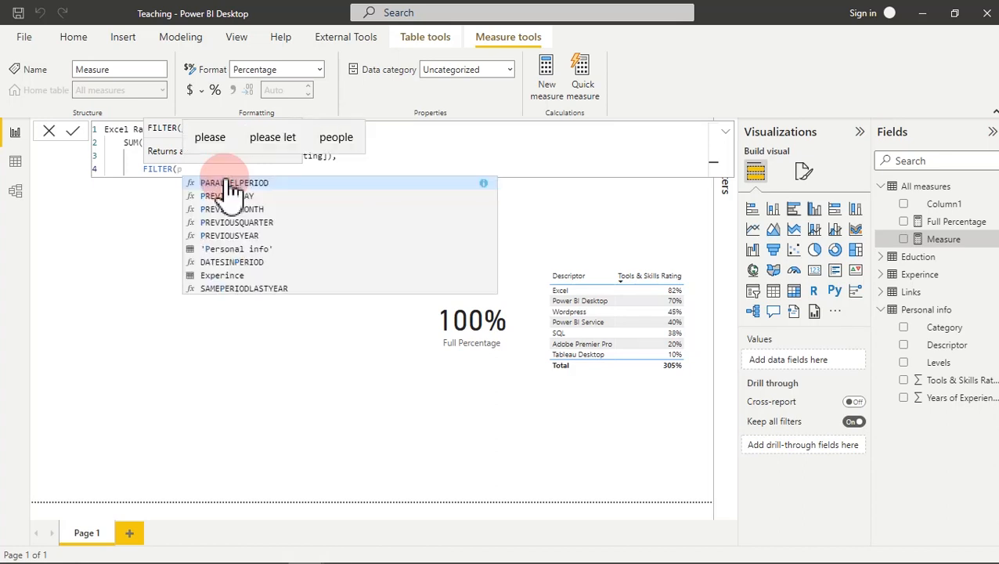
{"action": "type", "text": "ers"}
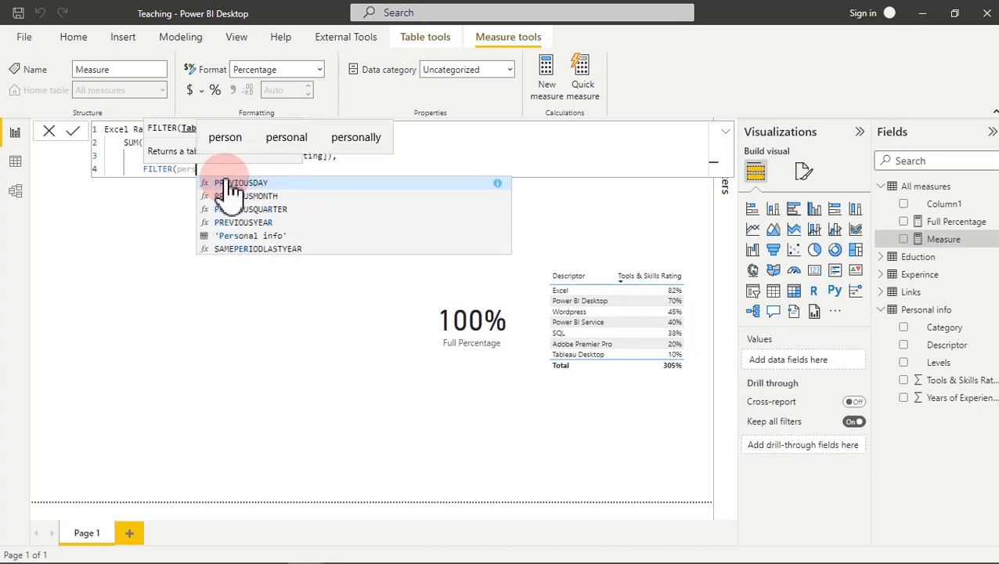
{"action": "left_click", "coordinate": [243, 236]}
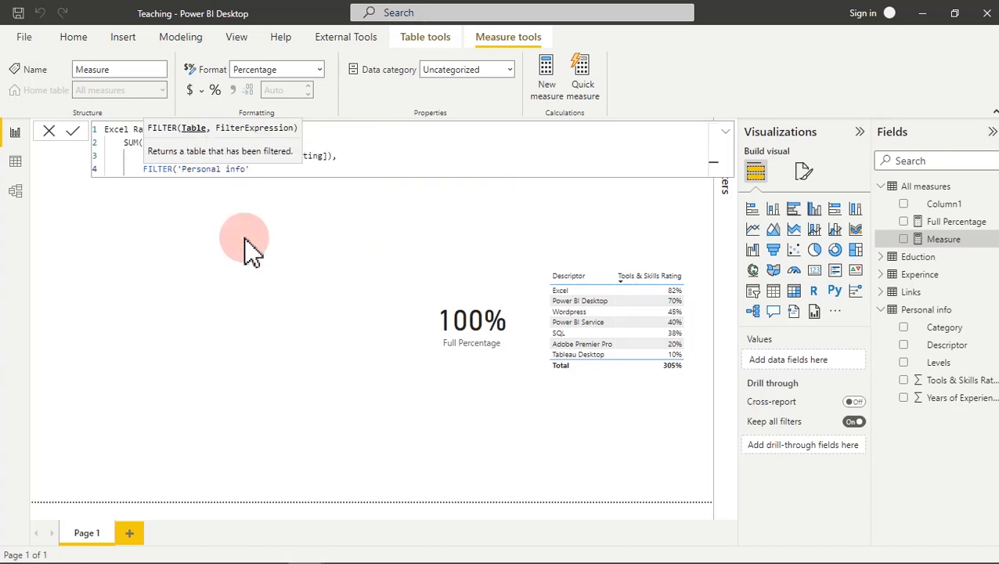
{"action": "type", "text": ","}
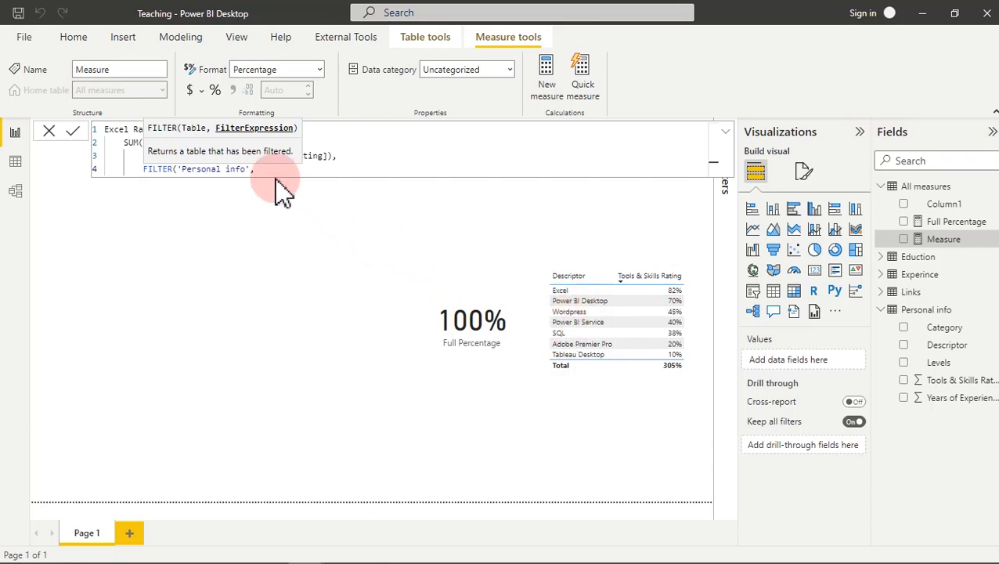
{"action": "type", "text": "x"}
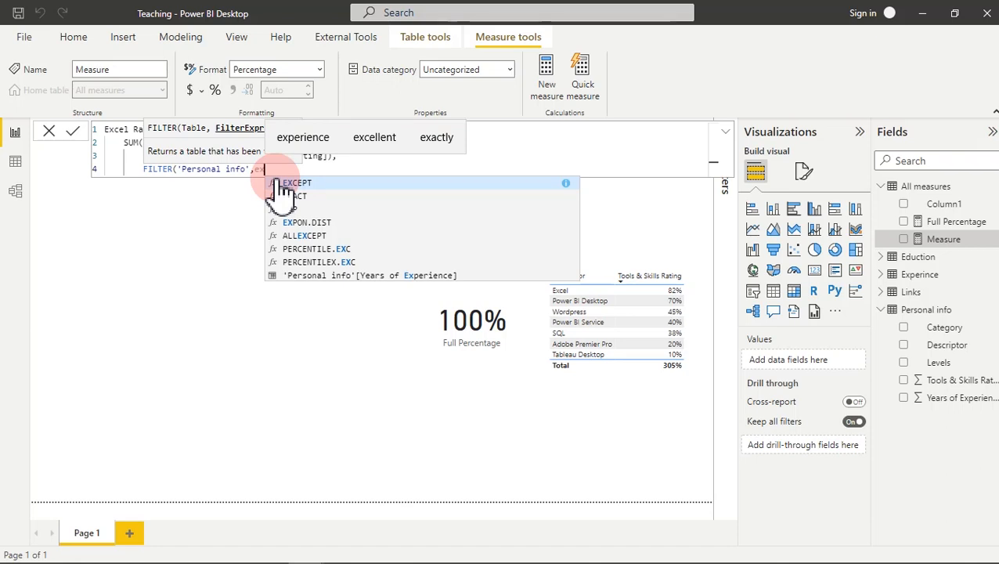
{"action": "key", "text": "BackSpace"}
{"action": "key", "text": "BackSpace"}
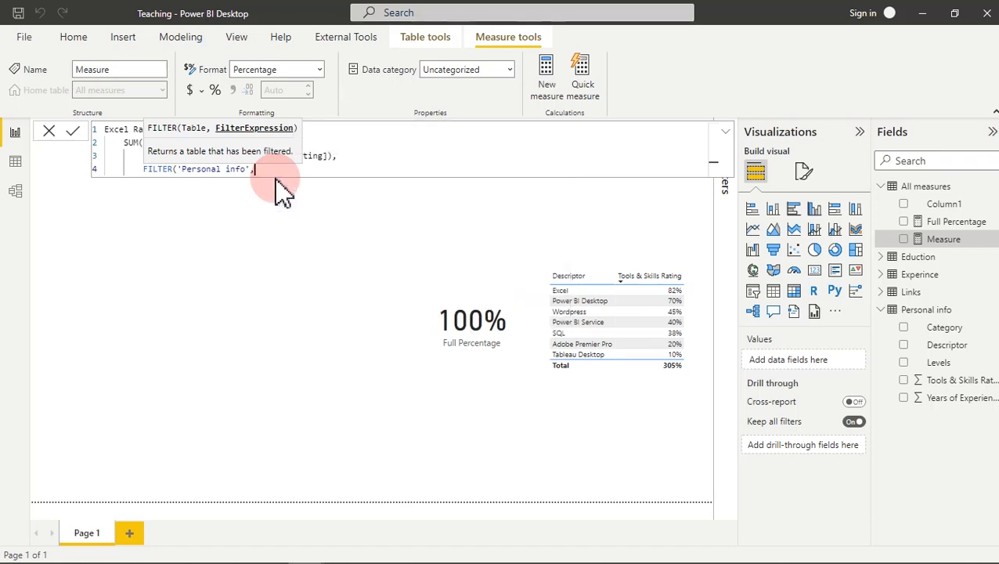
Enter 'Personal info'[Descriptor]="Excel" as the filter expression of the FILTER function
{"action": "type", "text": "dis"}
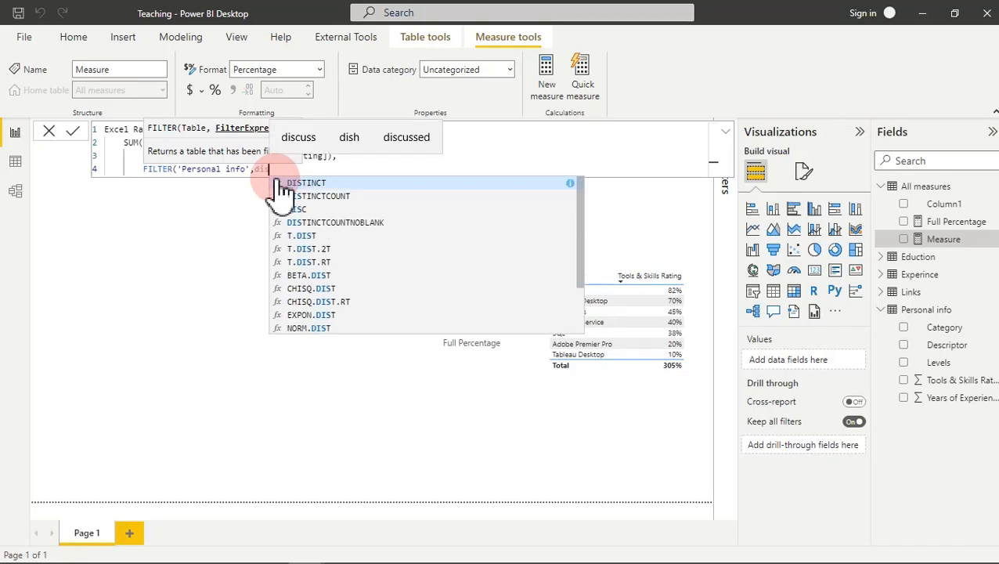
{"action": "key", "text": "BackSpace"}
{"action": "key", "text": "BackSpace"}
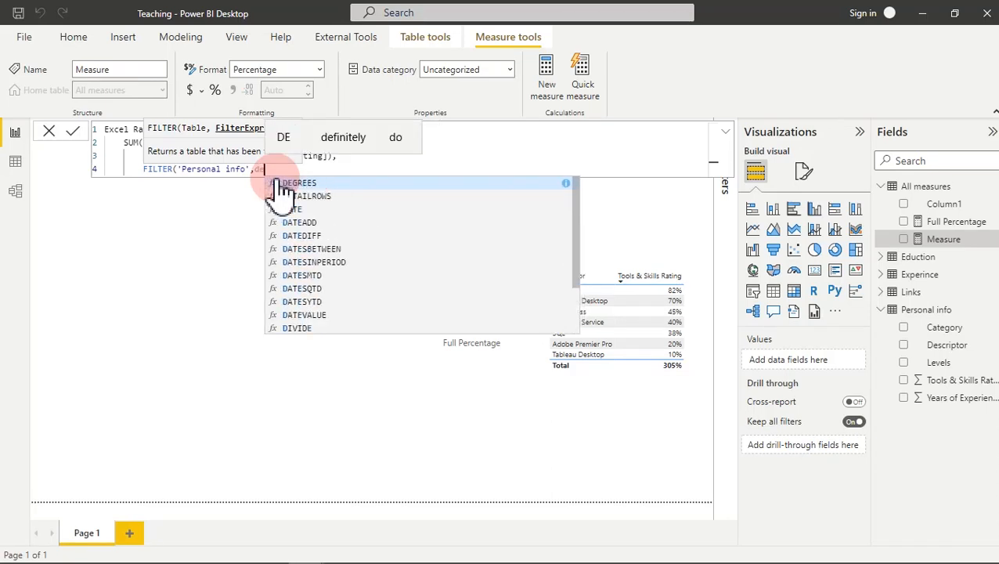
{"action": "type", "text": "es"}
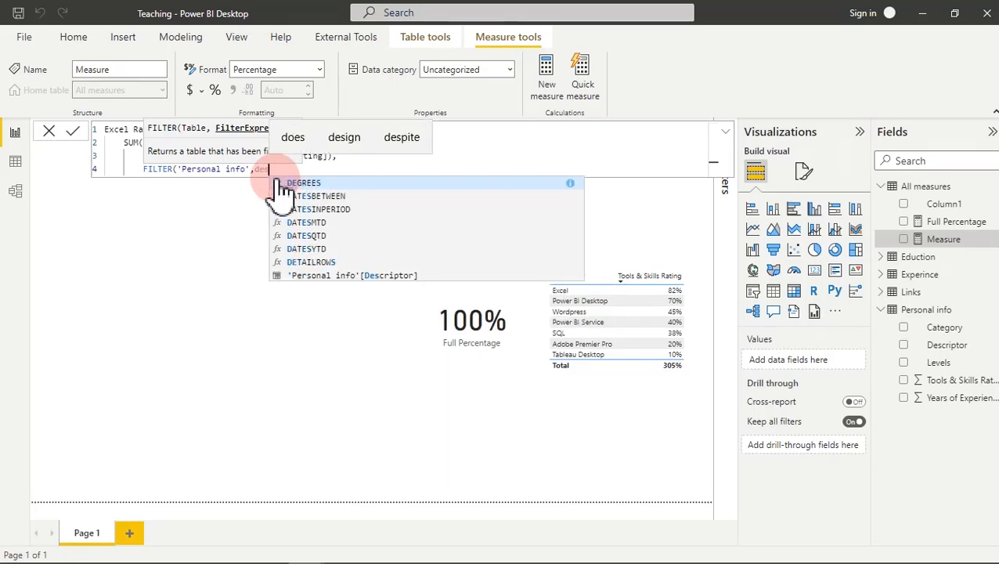
{"action": "left_click", "coordinate": [354, 275]}
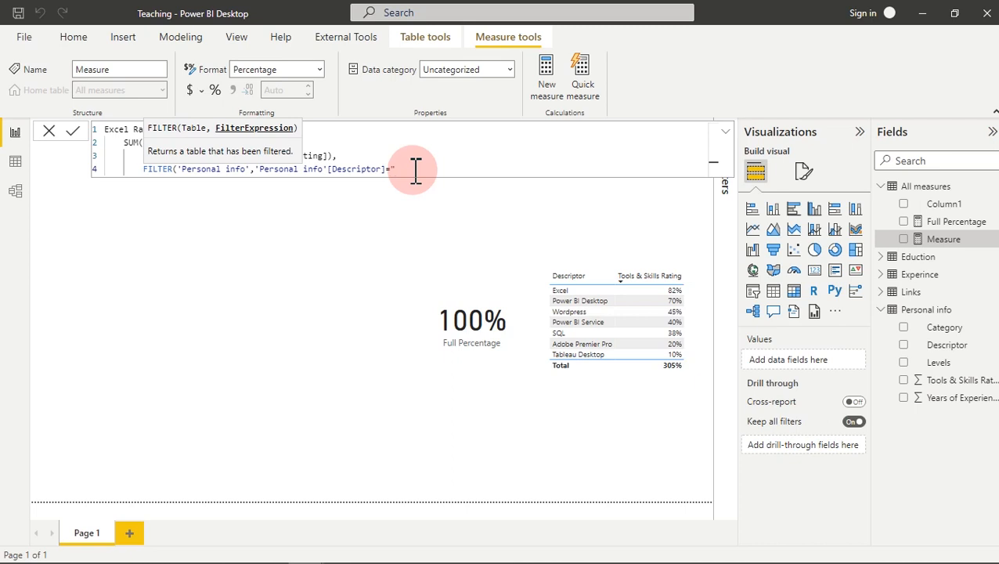
{"action": "type", "text": "xcel\""}
Close the FILTER and CALCULATE functions with closing parentheses on separate new lines
{"action": "key", "text": "shift+Return"}
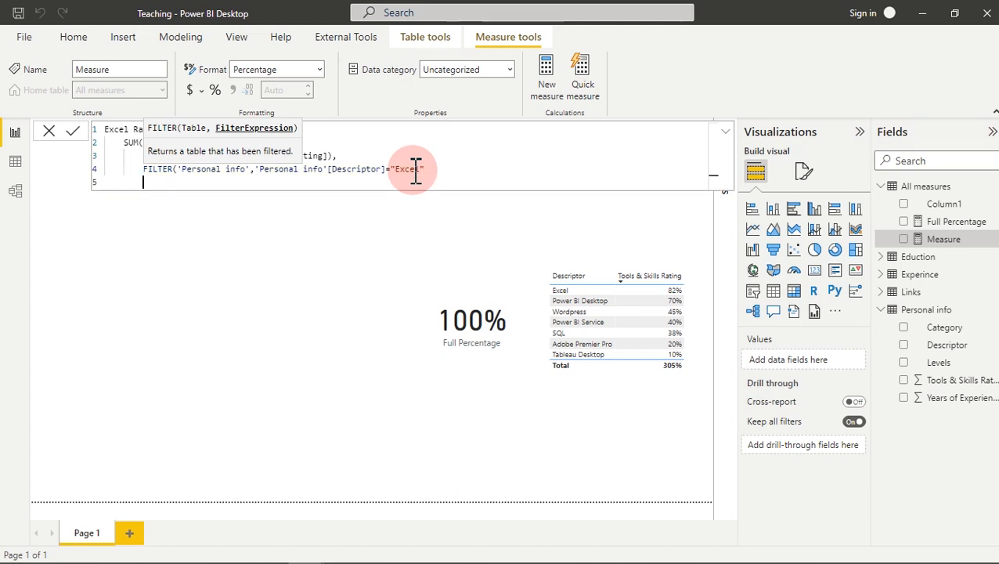
{"action": "type", "text": ")"}
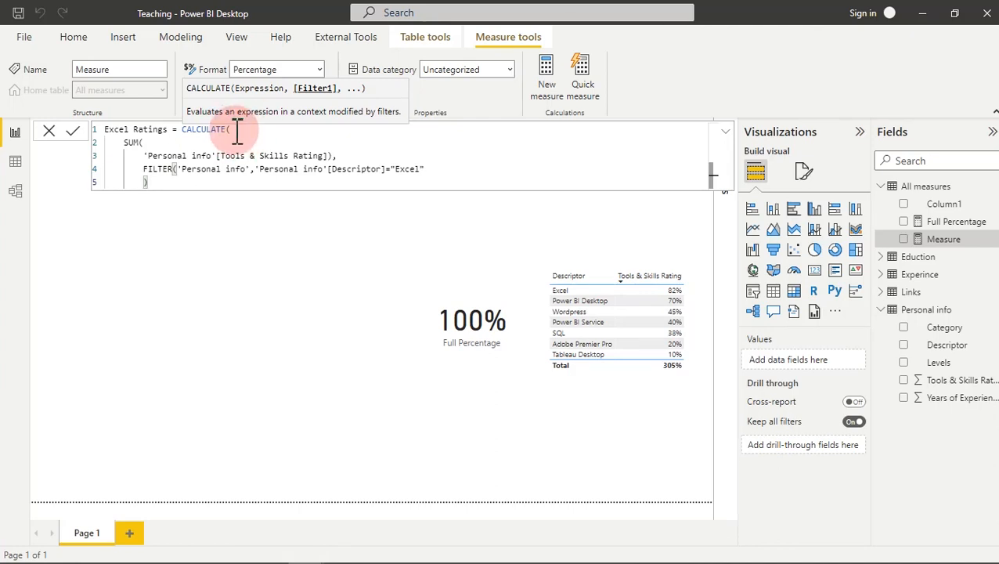
{"action": "key", "text": "Return"}
{"action": "key", "text": "BackSpace"}
{"action": "key", "text": "BackSpace"}
{"action": "type", "text": ")"}
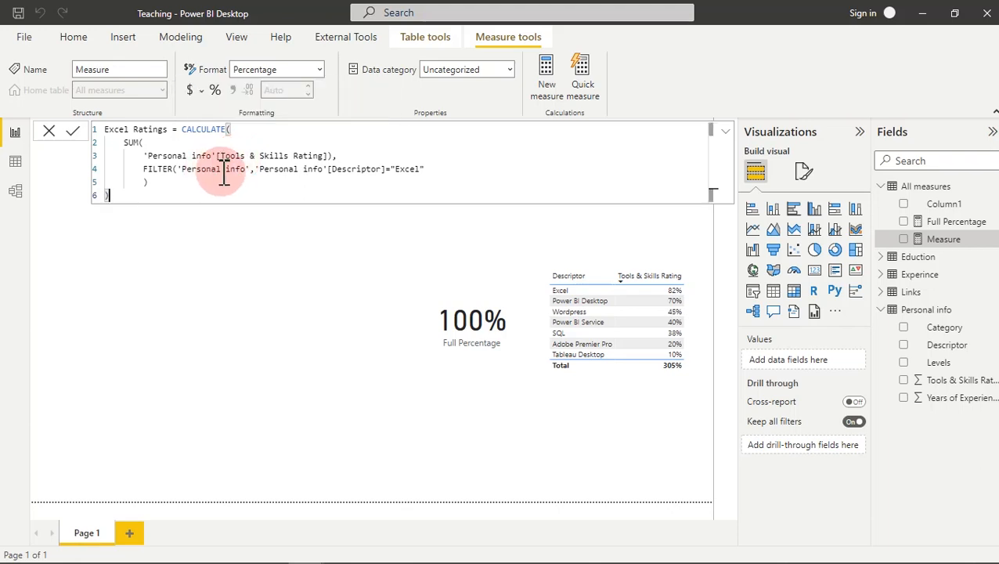
Put CALCULATE on its own line in the Excel Ratings formula and commit the measure
{"action": "left_click", "coordinate": [182, 129]}
{"action": "key", "text": "shift+Return"}
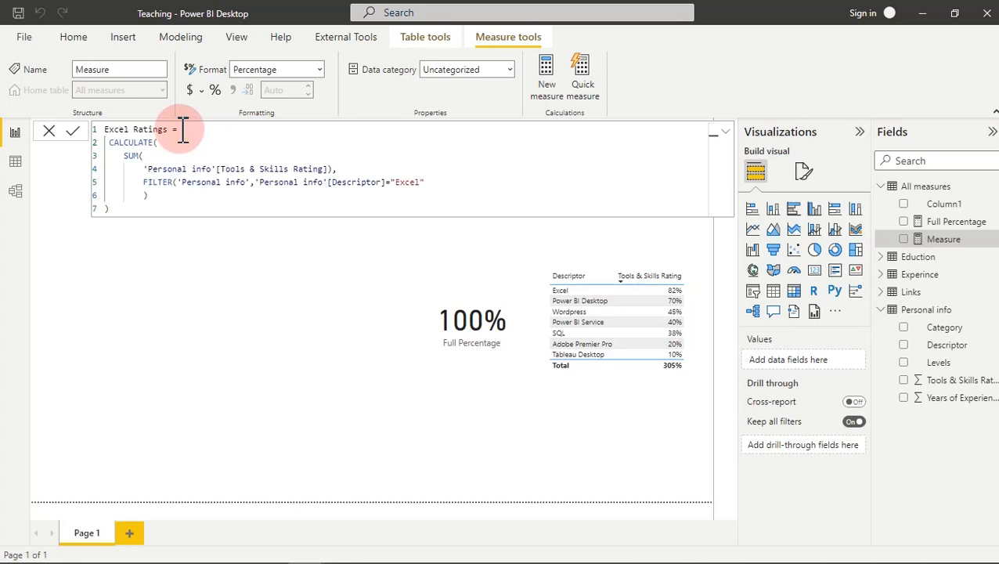
{"action": "left_click", "coordinate": [187, 196]}
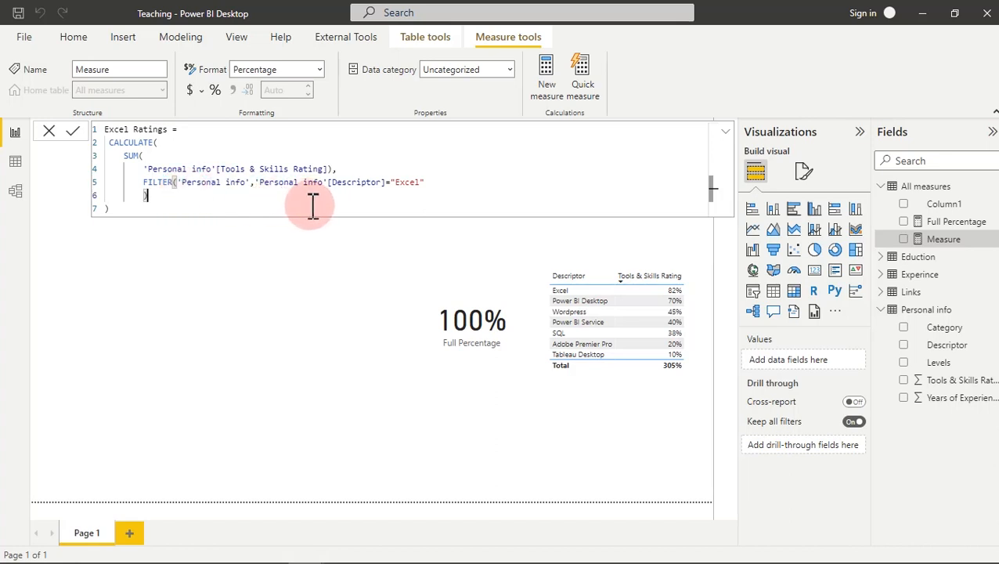
{"action": "left_click", "coordinate": [75, 131]}
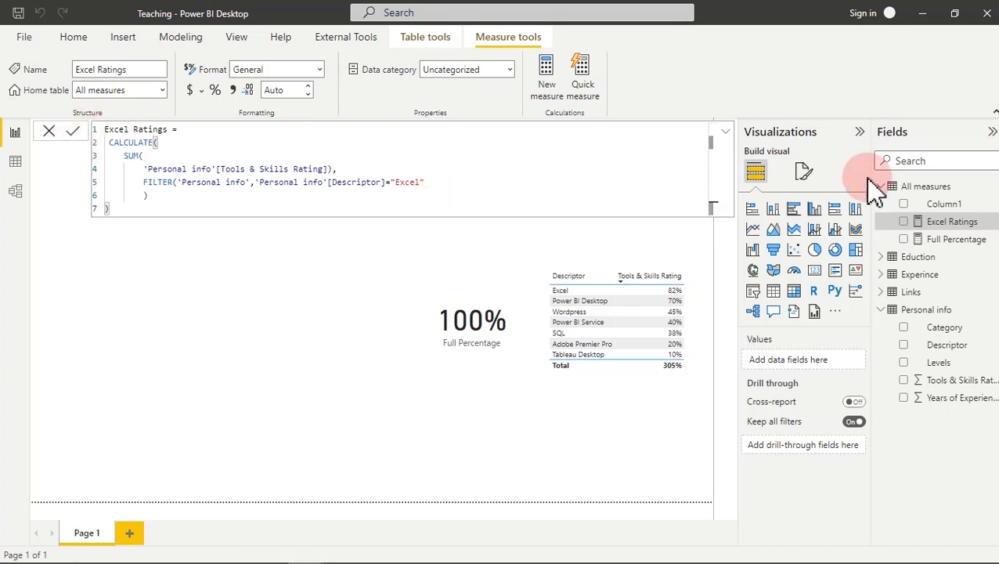
Replace Full Percentage with the Excel Ratings measure in the card visual
{"action": "left_click", "coordinate": [489, 270]}
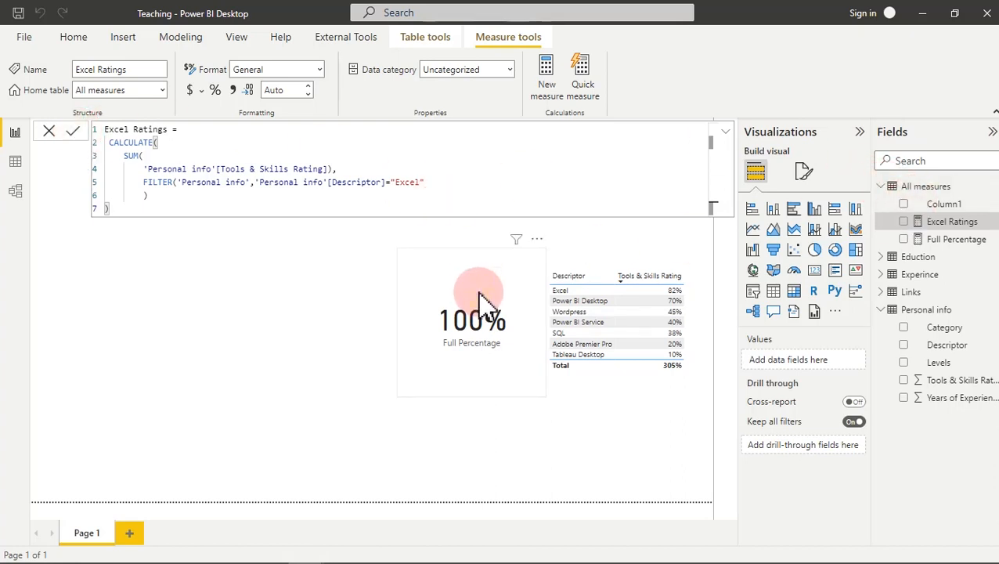
{"action": "left_click", "coordinate": [479, 300]}
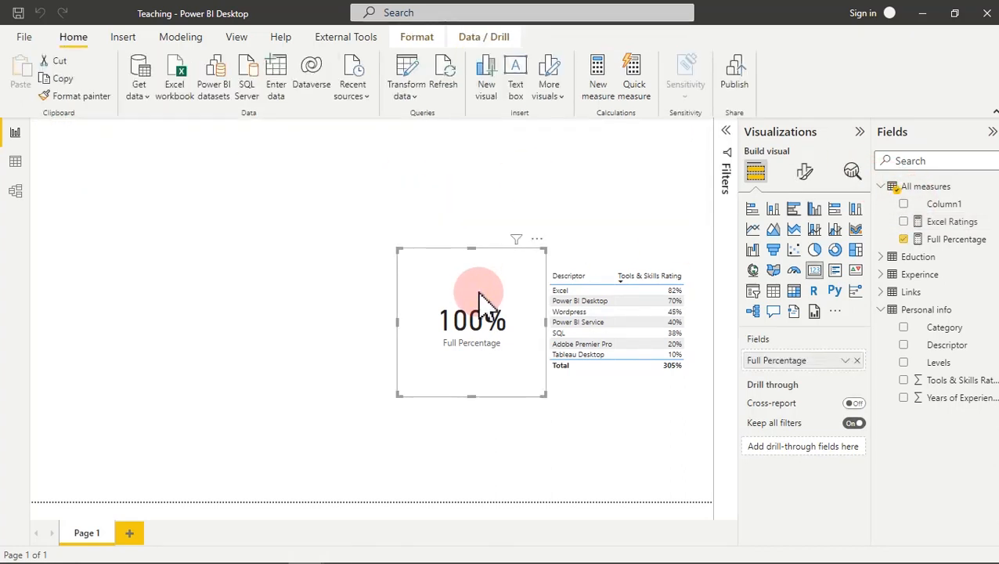
{"action": "left_click", "coordinate": [905, 239]}
{"action": "left_click", "coordinate": [905, 222]}
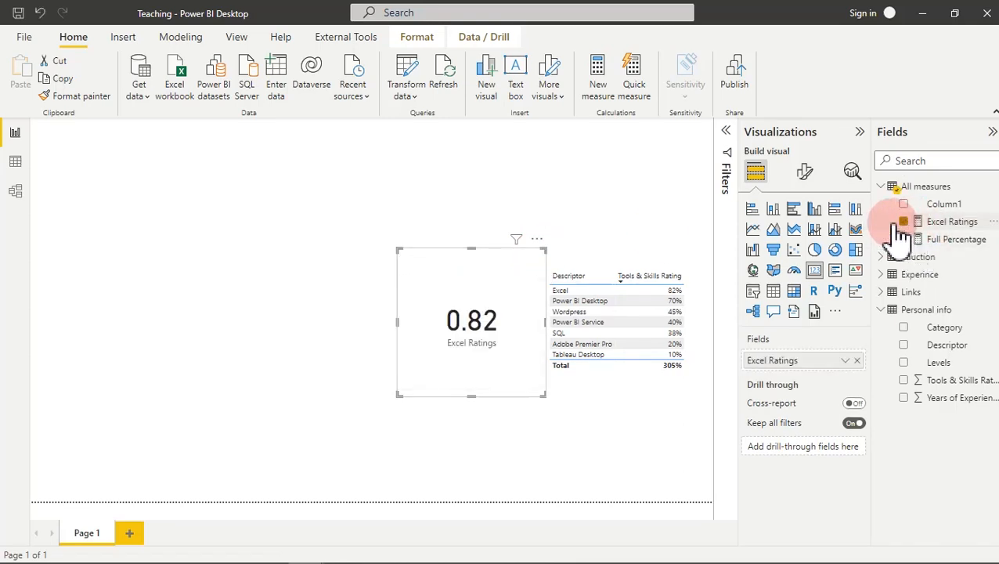
Format the Excel Ratings measure as a percentage with 0 decimal places
{"action": "left_click", "coordinate": [952, 223]}
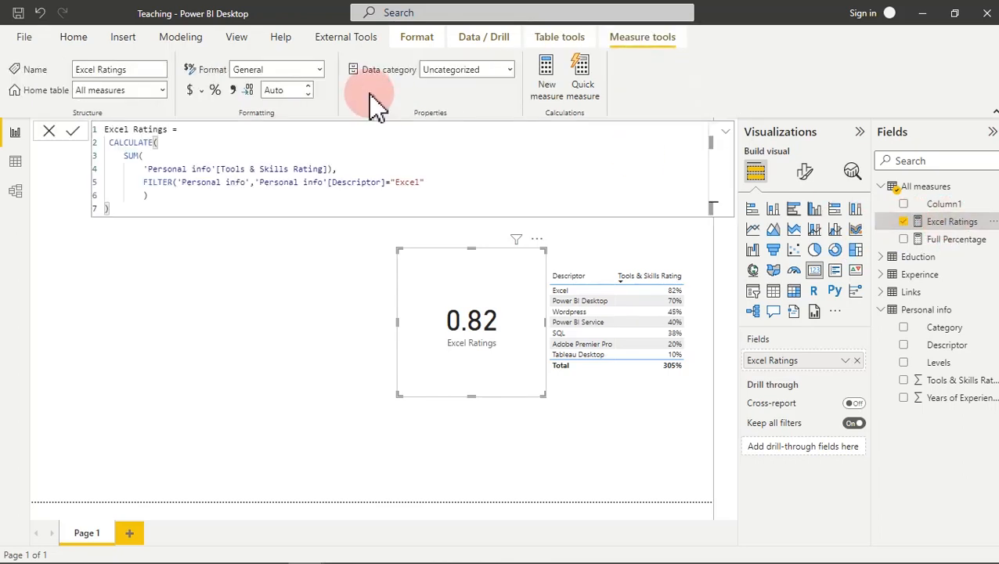
{"action": "left_click", "coordinate": [281, 92]}
{"action": "type", "text": "0"}
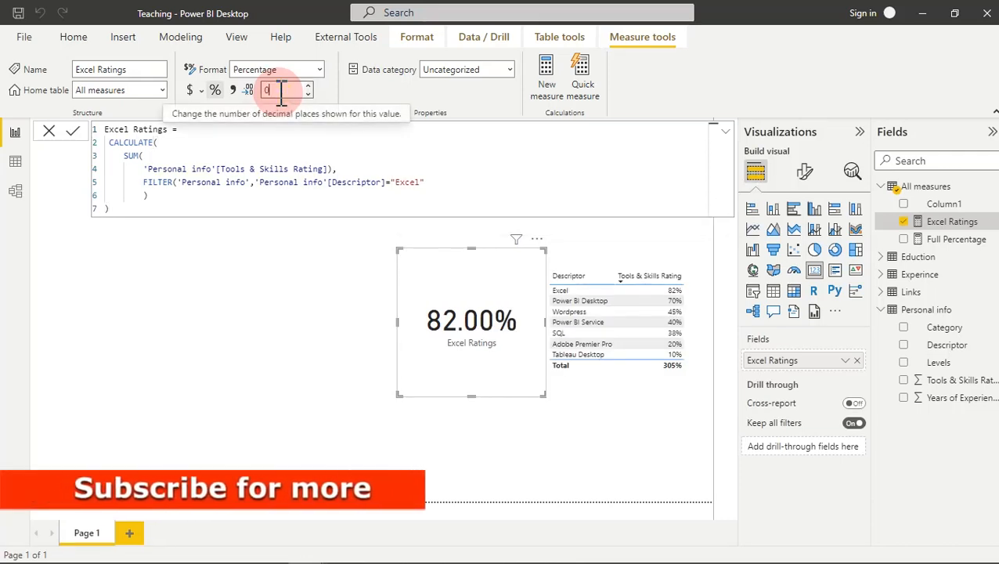
{"action": "key", "text": "Return"}
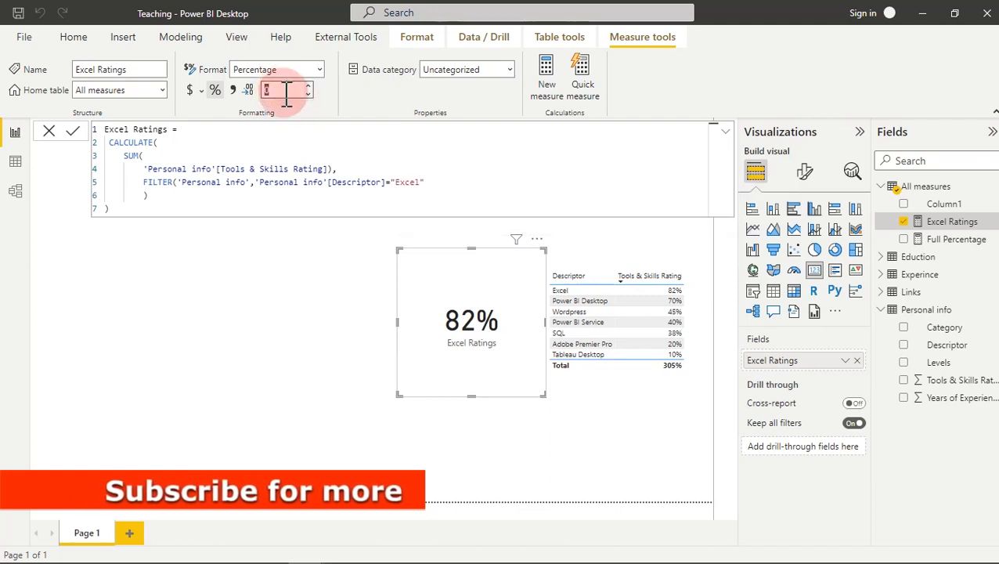
Move the Excel Ratings card farther left on the report page, away from the descriptor table
{"action": "left_click", "coordinate": [459, 274]}
{"action": "left_click_drag", "start_coordinate": [461, 278], "coordinate": [377, 298]}
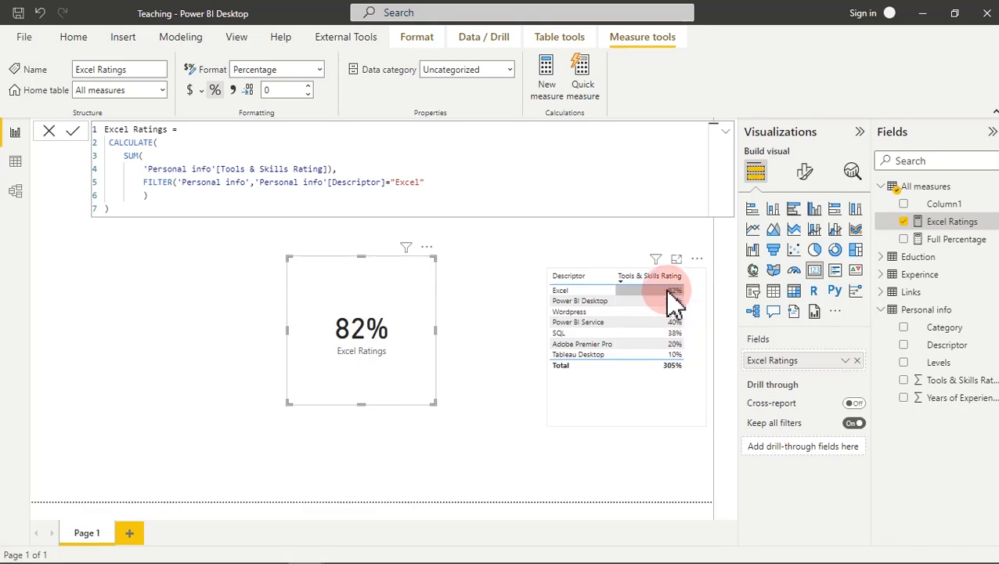
{"action": "left_click", "coordinate": [487, 263]}
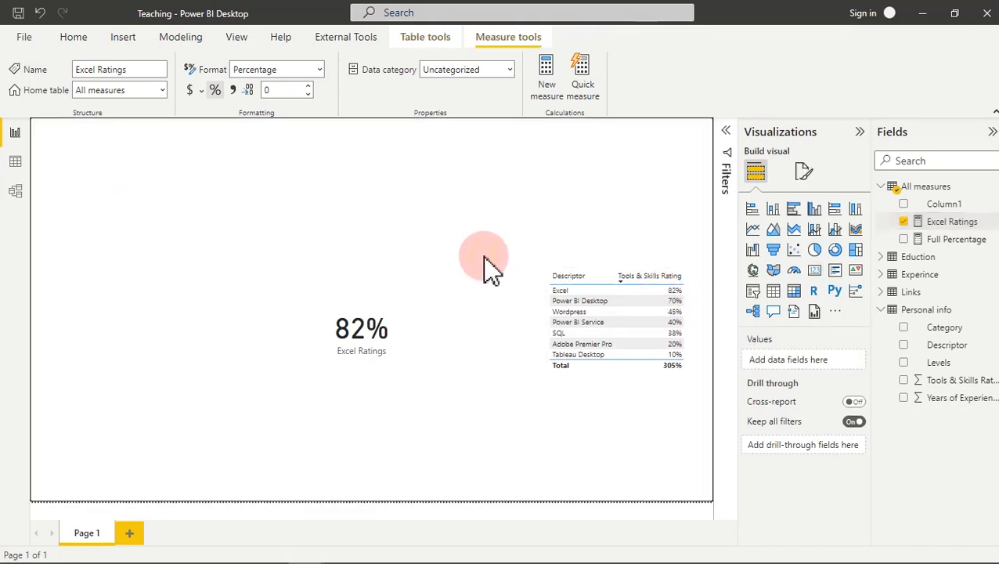
Convert the Excel Ratings card to a 100% stacked bar chart and move it to the page's upper-left area
{"action": "left_click", "coordinate": [383, 306]}
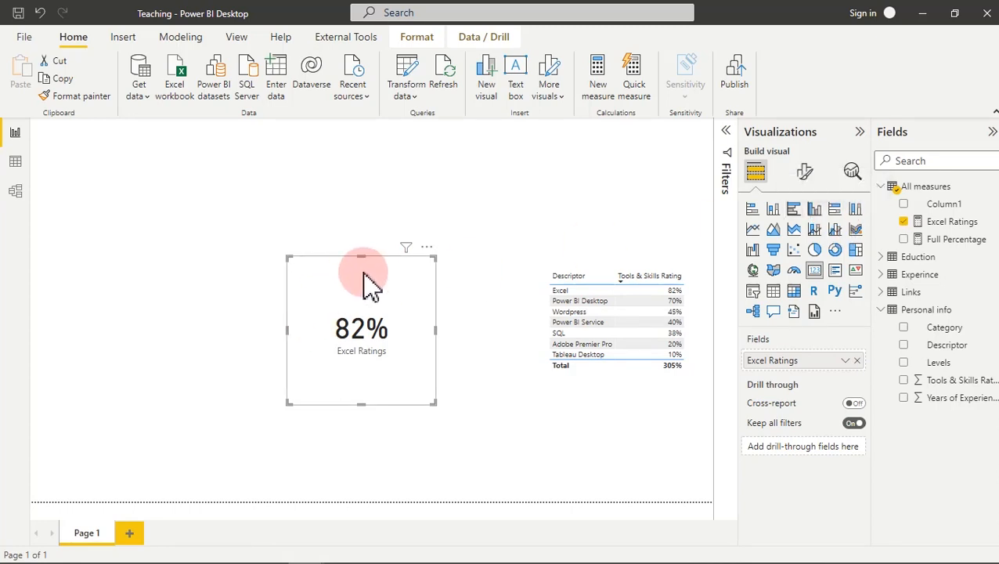
{"action": "left_click", "coordinate": [836, 210]}
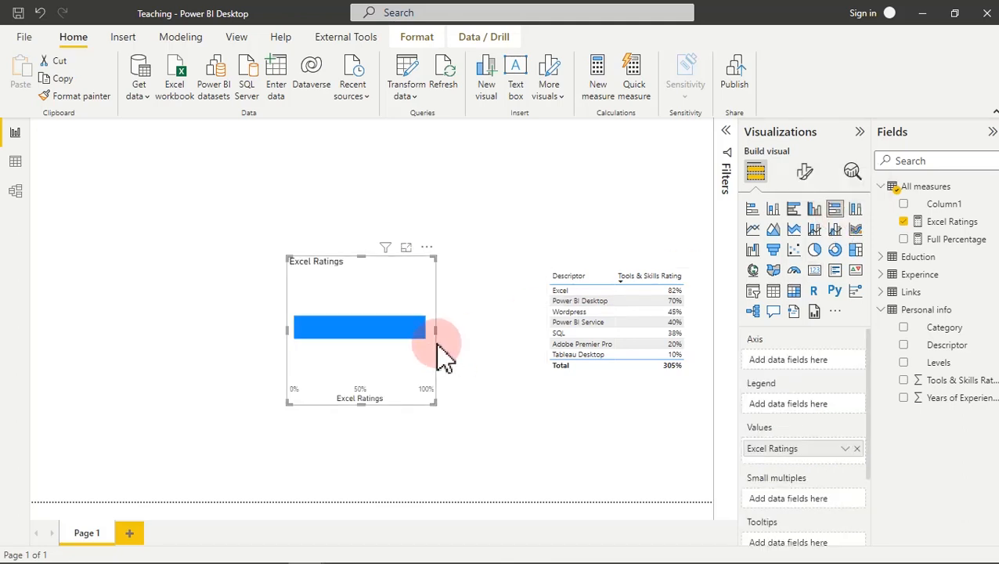
{"action": "left_click_drag", "start_coordinate": [358, 296], "coordinate": [167, 225]}
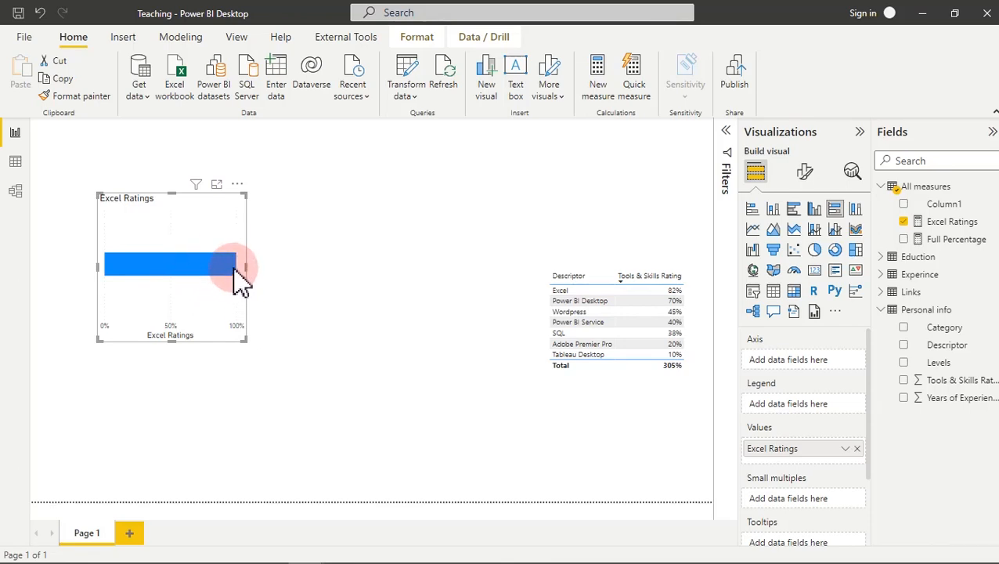
{"action": "mouse_move", "coordinate": [233, 272]}
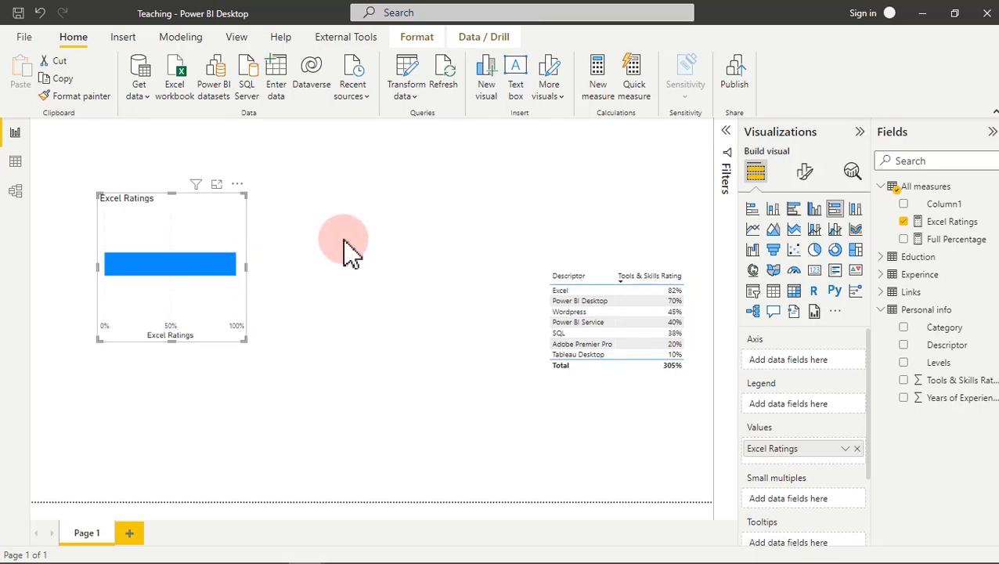
Create a measure in the All measures table with the formula Excel left % = [Full Percentage]-[Excel Ratings]
{"action": "left_click", "coordinate": [935, 226]}
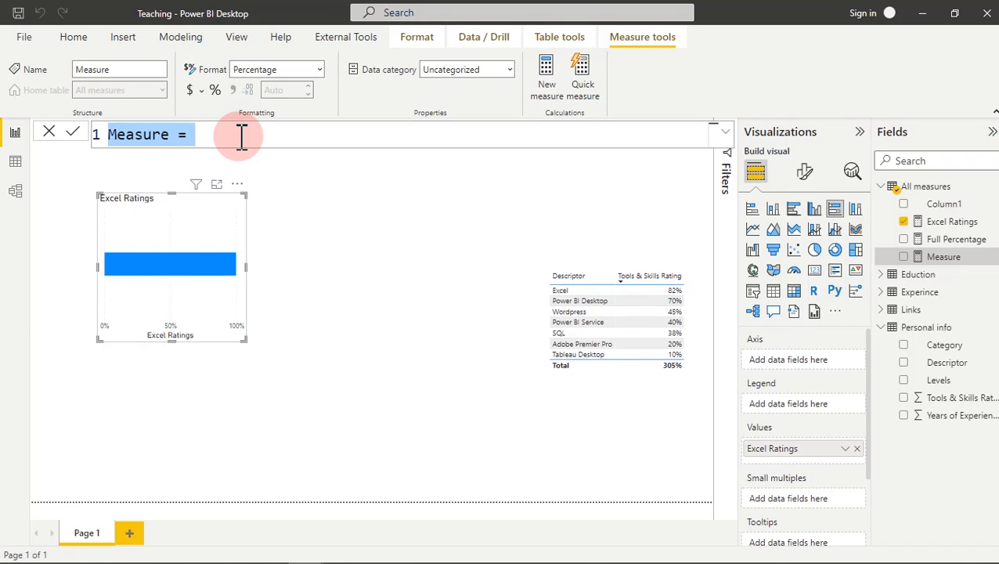
{"action": "type", "text": "Excel left %"}
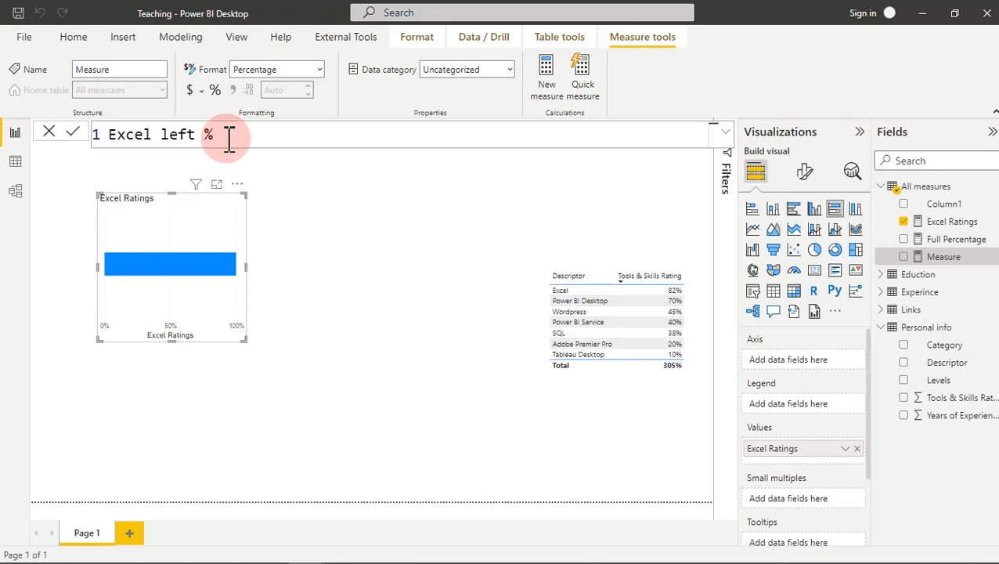
{"action": "type", "text": "=["}
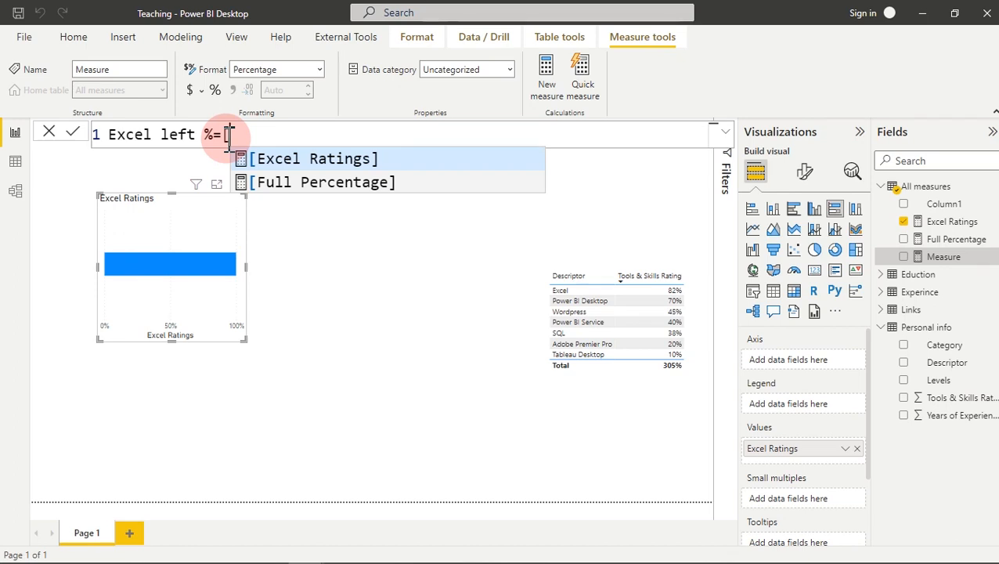
{"action": "left_click", "coordinate": [291, 191]}
{"action": "left_click", "coordinate": [394, 134]}
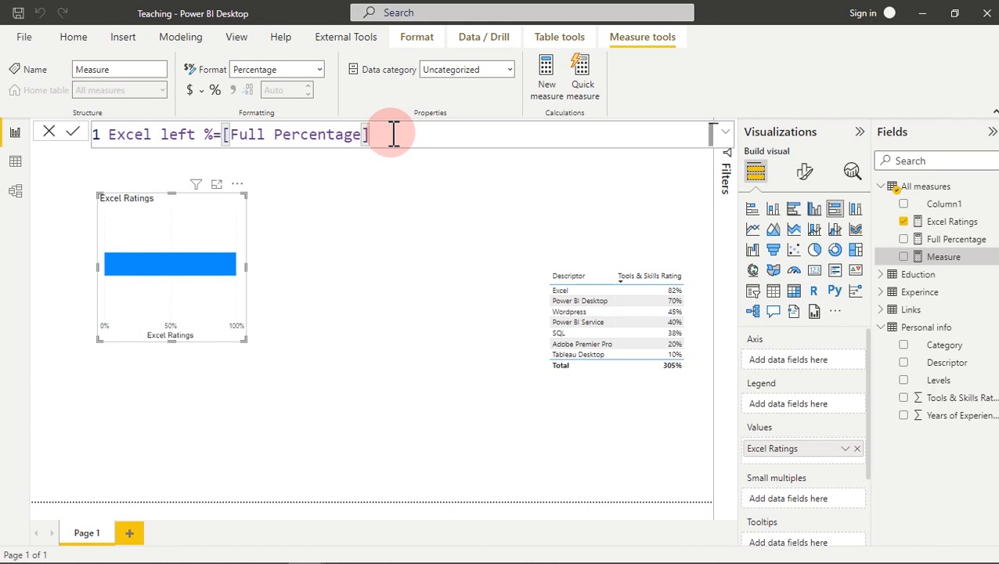
{"action": "mouse_move", "coordinate": [217, 265]}
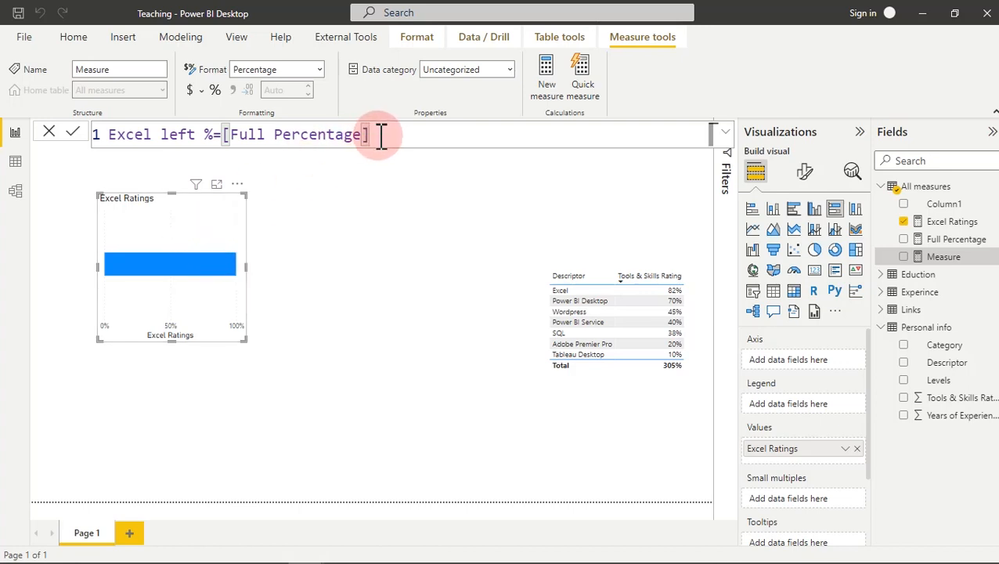
{"action": "type", "text": "-"}
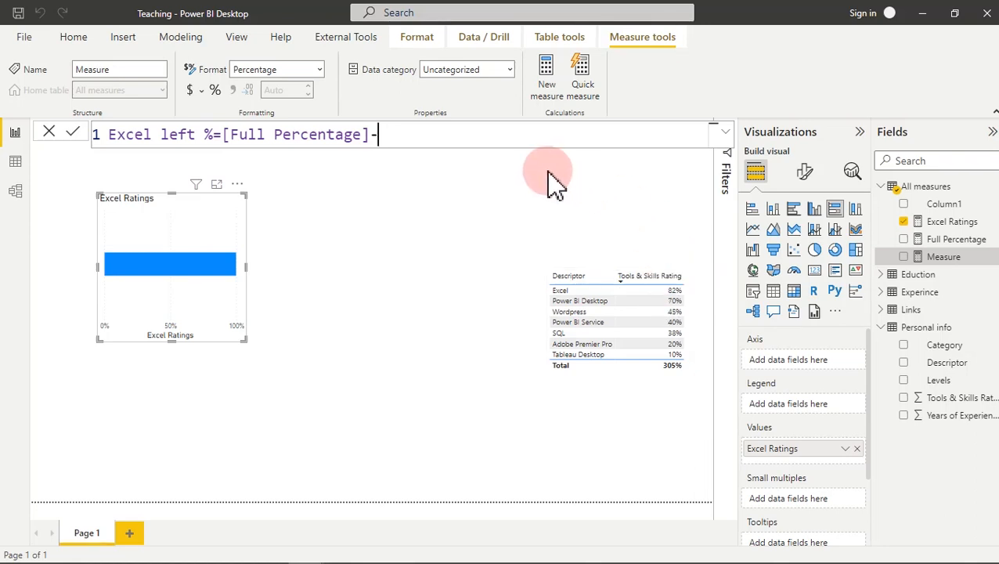
{"action": "type", "text": "[Excel Ratings"}
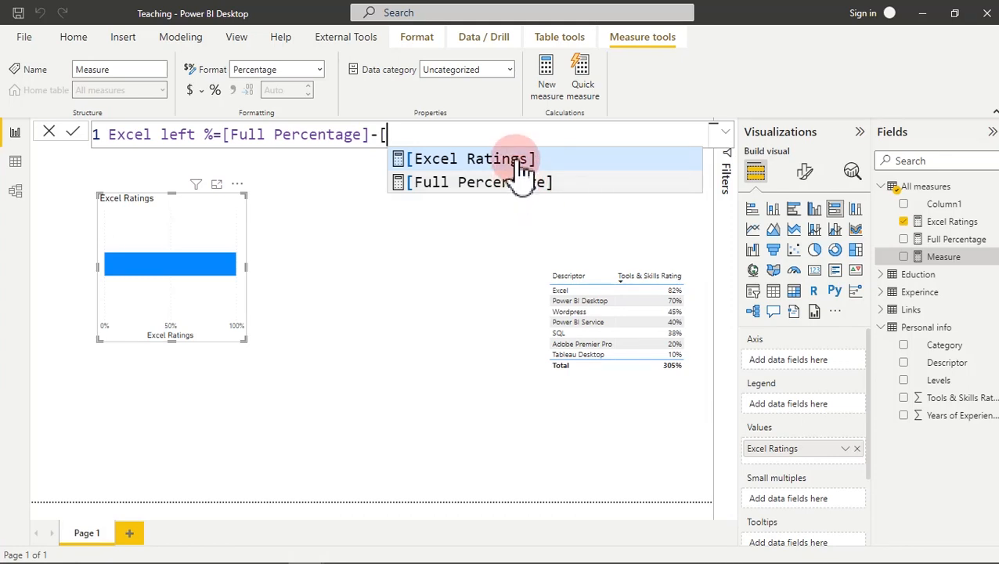
{"action": "left_click", "coordinate": [517, 160]}
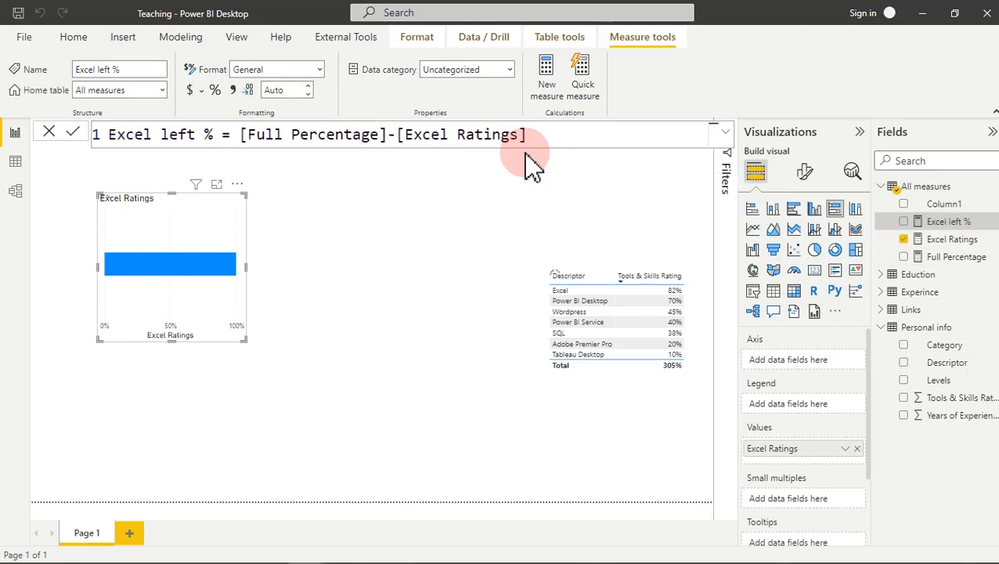
Review the formulas of the Full Percentage, Excel Ratings and Excel left % measures
{"action": "left_click", "coordinate": [956, 258]}
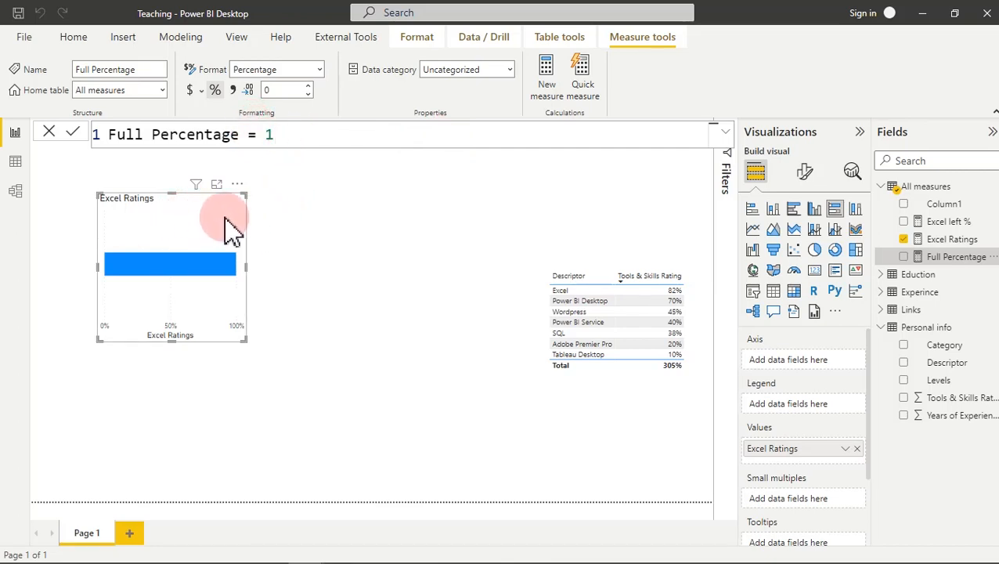
{"action": "left_click", "coordinate": [951, 242]}
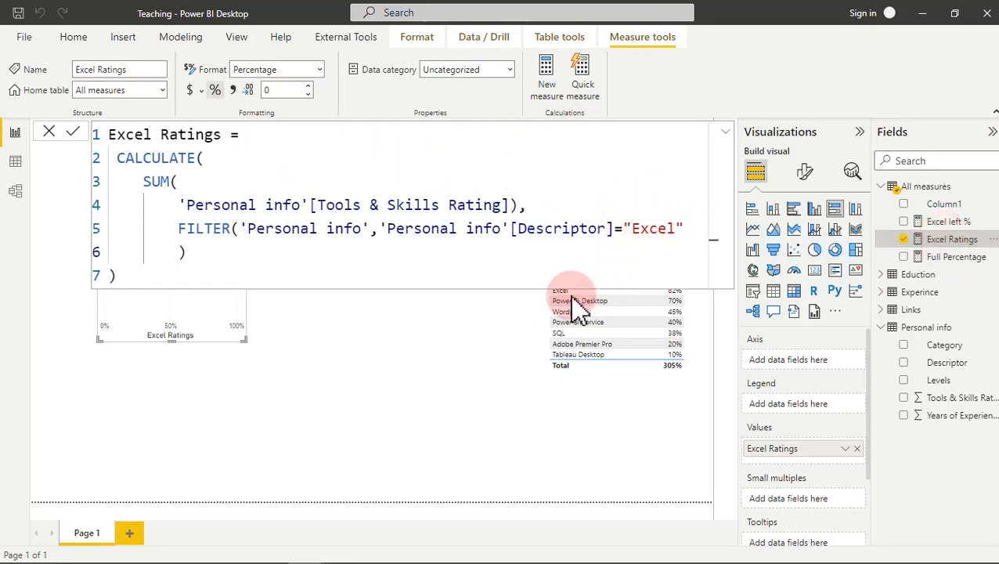
{"action": "left_click", "coordinate": [476, 339]}
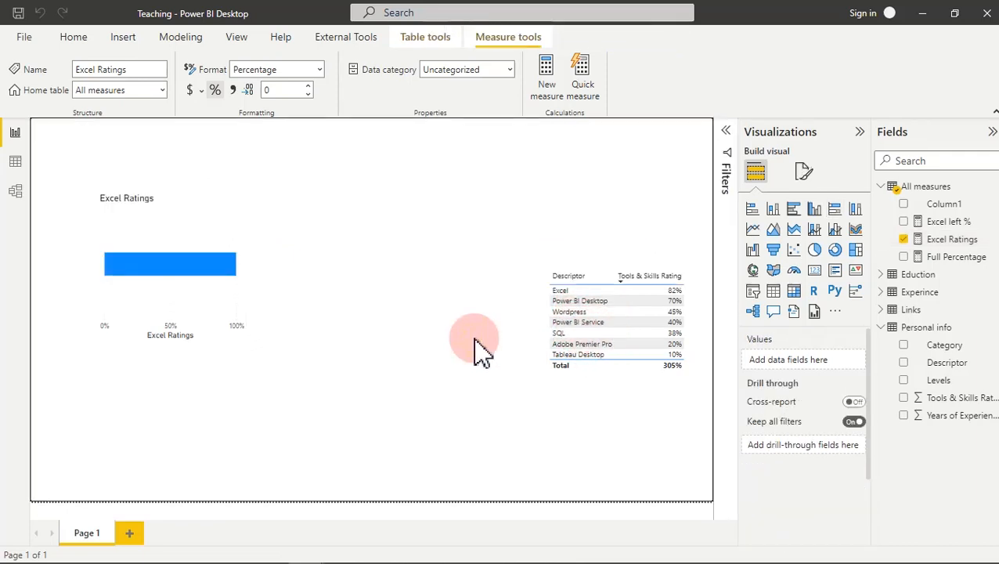
{"action": "left_click", "coordinate": [946, 225]}
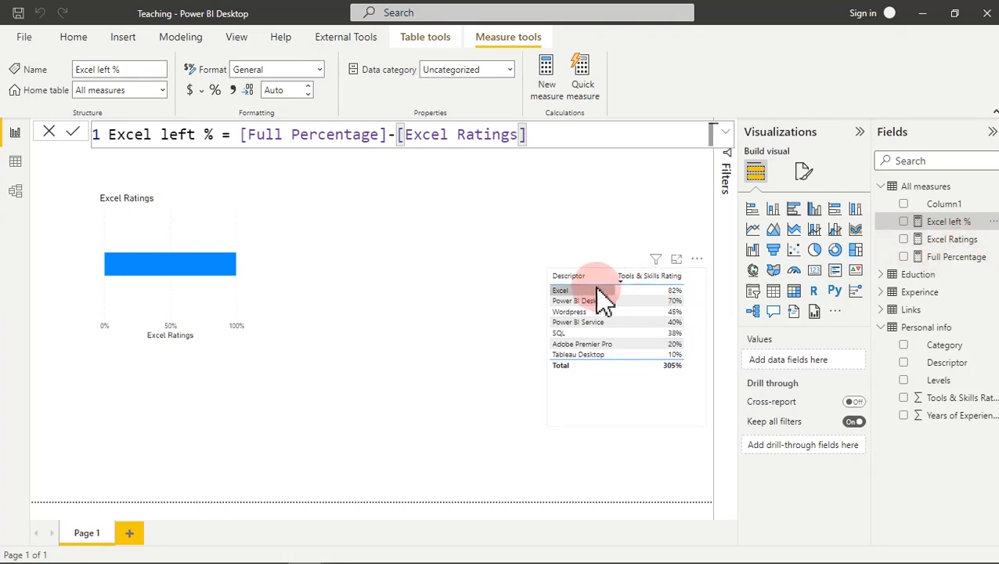
{"action": "left_click", "coordinate": [262, 255]}
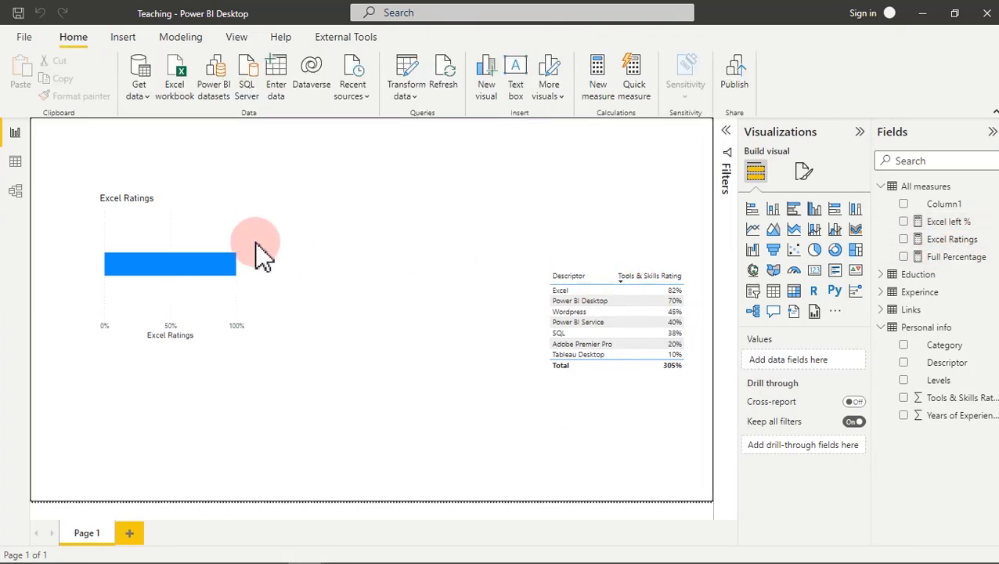
Add the Excel left % measure to the values of the 100% stacked bar chart
{"action": "left_click", "coordinate": [225, 251]}
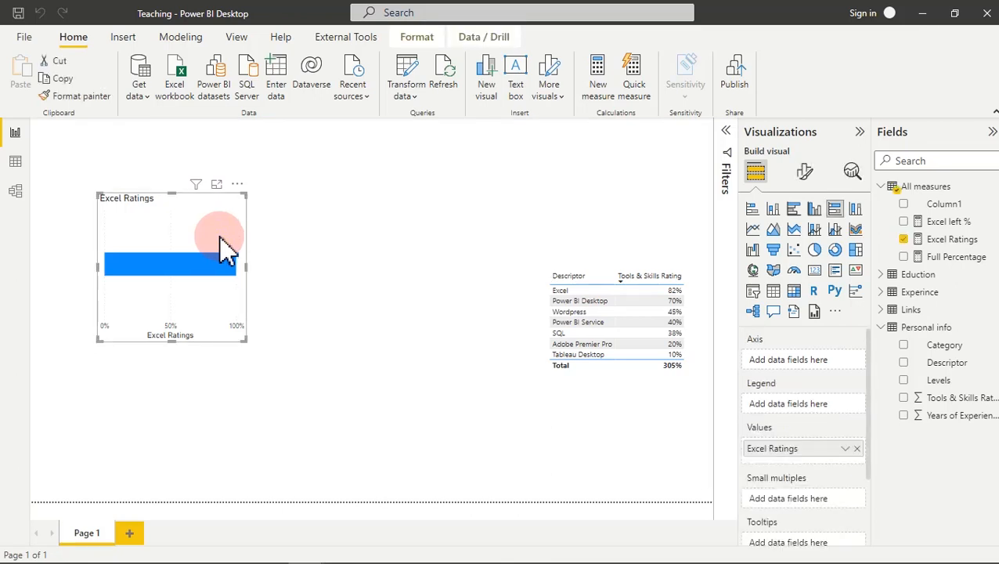
{"action": "left_click", "coordinate": [905, 223]}
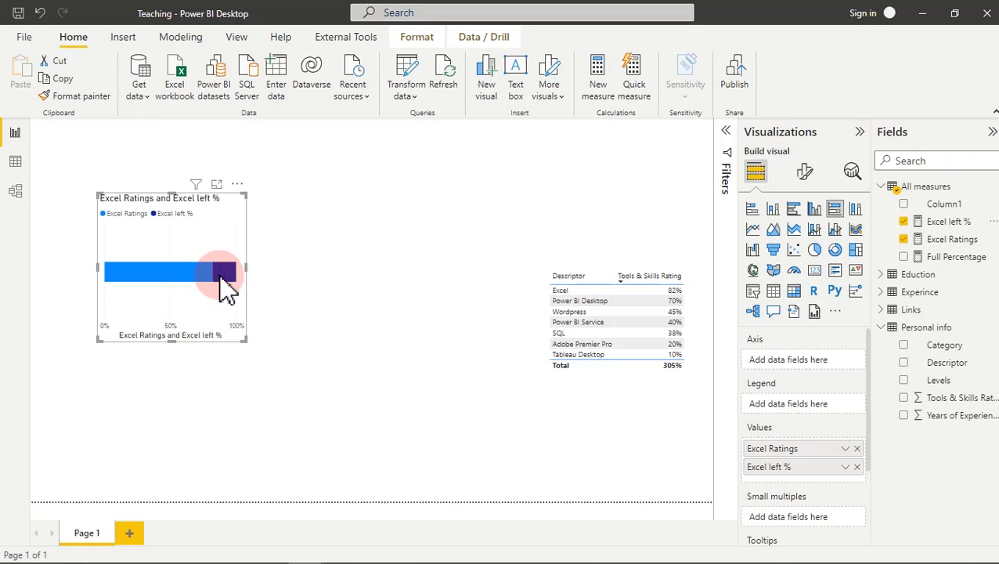
{"action": "mouse_move", "coordinate": [223, 282]}
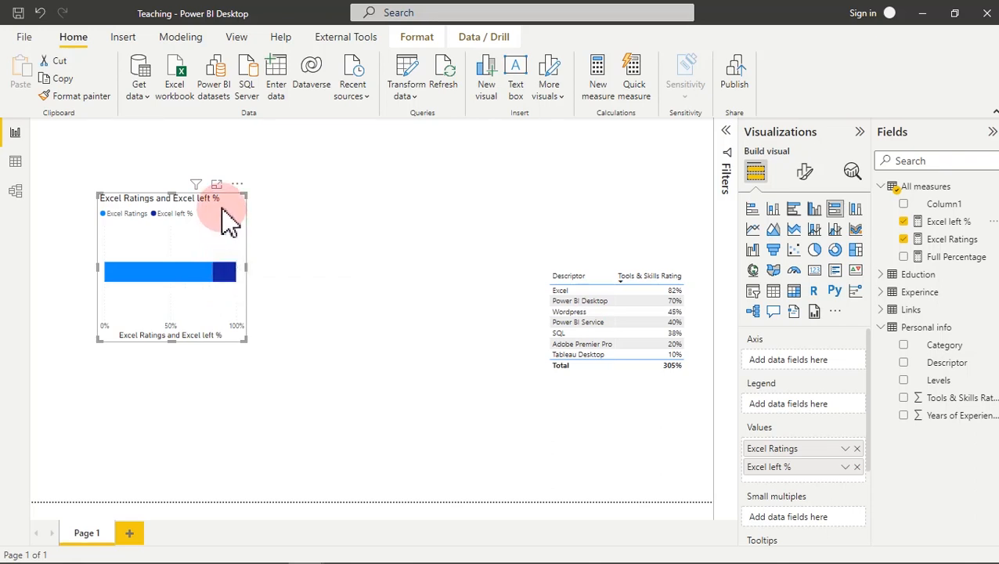
Turn off the Y-axis in the stacked bar chart's visual formatting
{"action": "left_click", "coordinate": [805, 174]}
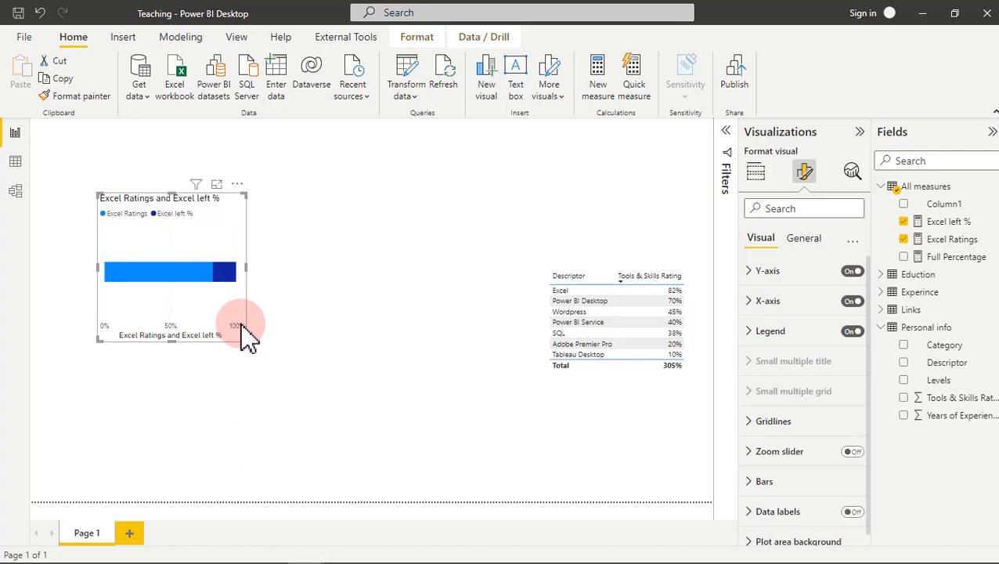
{"action": "left_click", "coordinate": [613, 305]}
{"action": "left_click", "coordinate": [853, 271]}
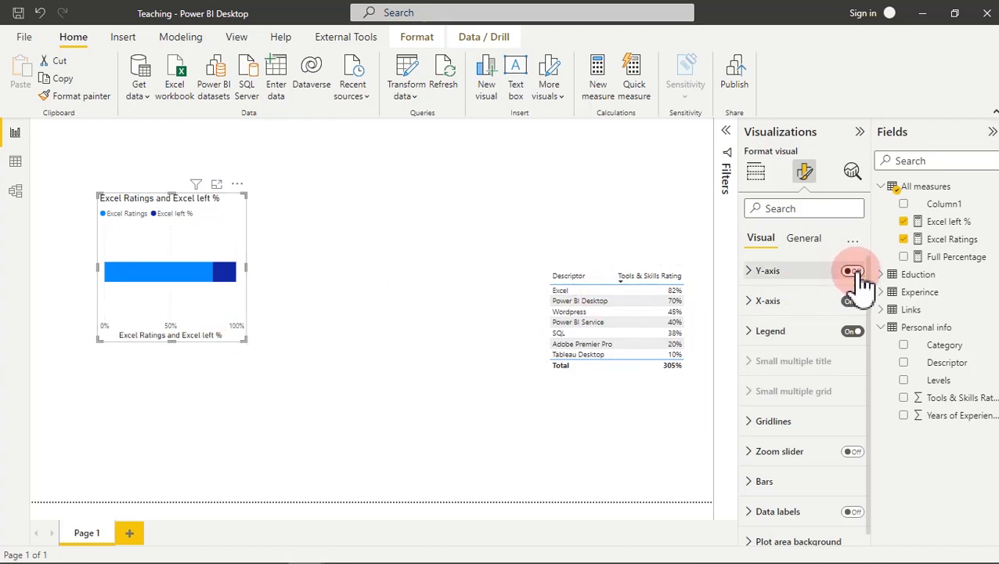
Turn off the stacked bar chart's X-axis along with its axis title
{"action": "left_click", "coordinate": [854, 301]}
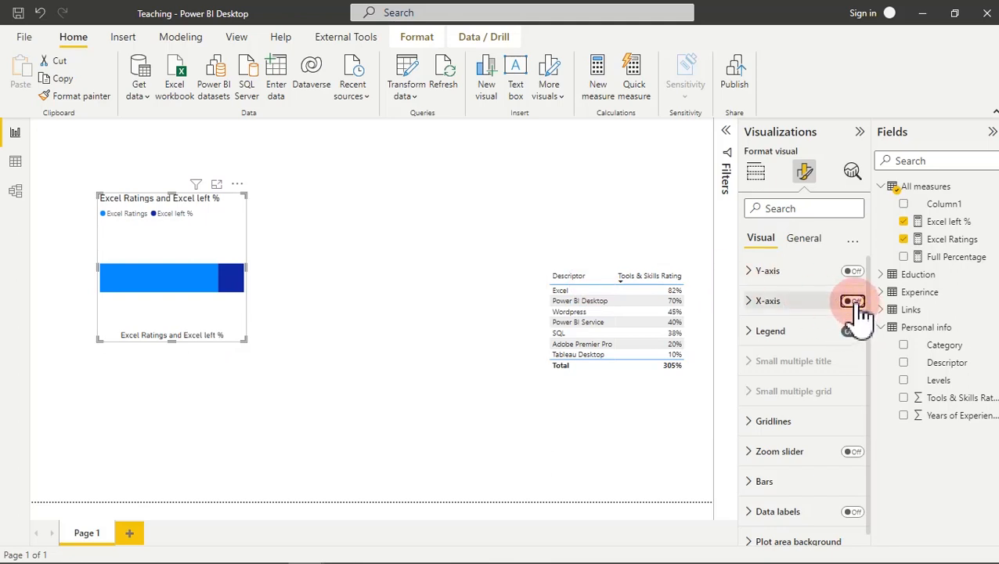
{"action": "left_click", "coordinate": [855, 302]}
{"action": "left_click", "coordinate": [817, 307]}
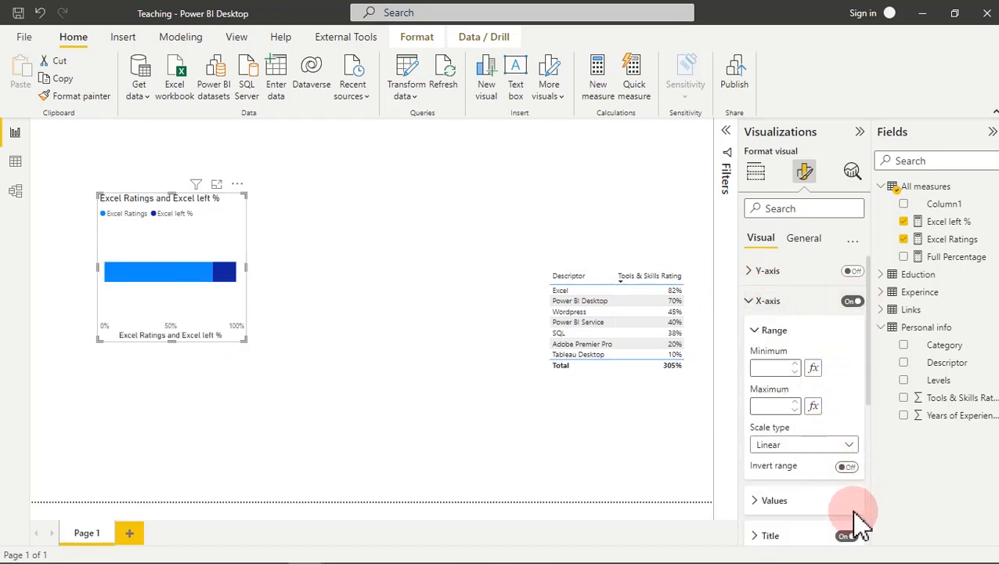
{"action": "left_click", "coordinate": [847, 536]}
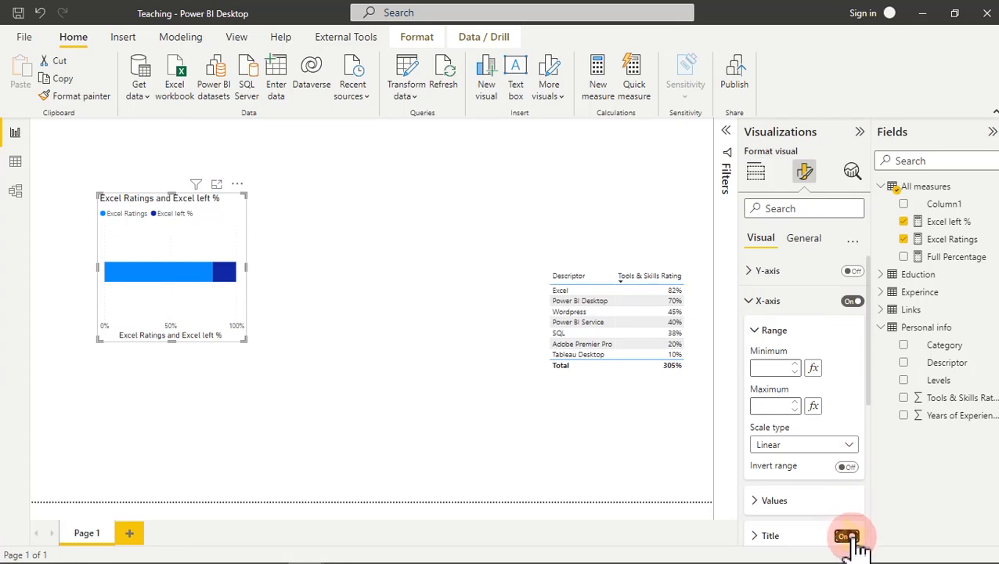
{"action": "left_click", "coordinate": [853, 302]}
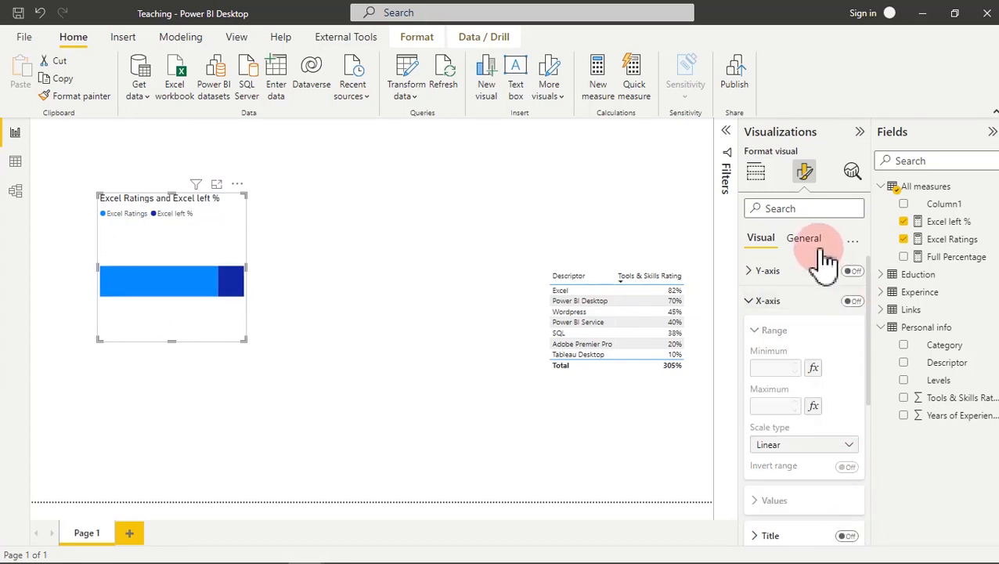
{"action": "left_click", "coordinate": [769, 305]}
Turn off the chart's legend and title, and open its effects settings
{"action": "left_click", "coordinate": [852, 331]}
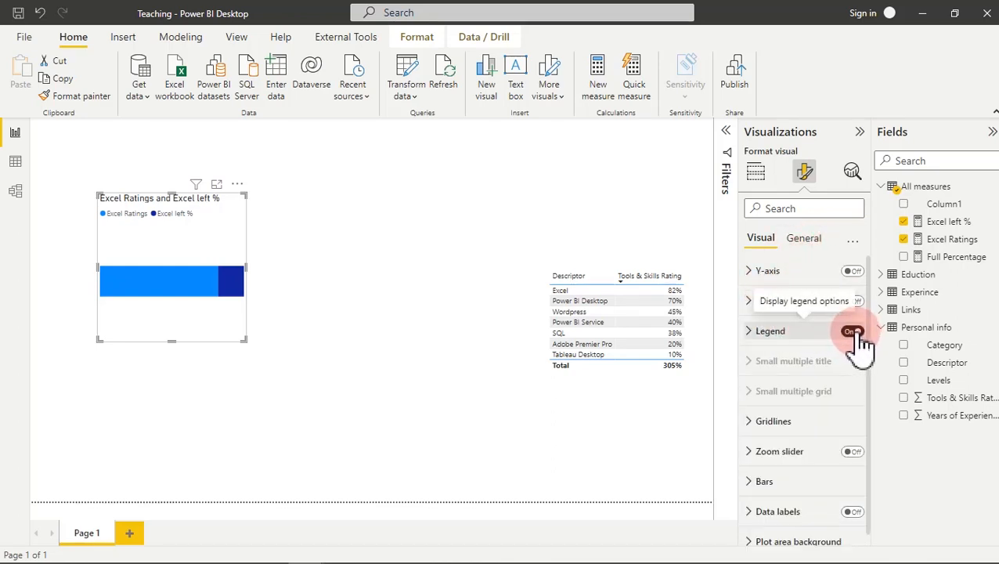
{"action": "left_click", "coordinate": [808, 244]}
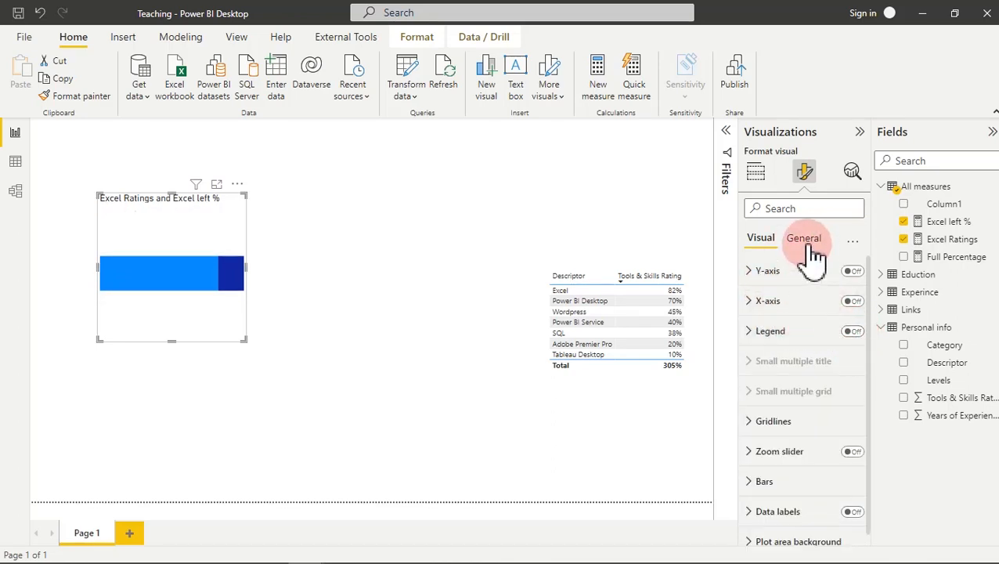
{"action": "left_click", "coordinate": [852, 302]}
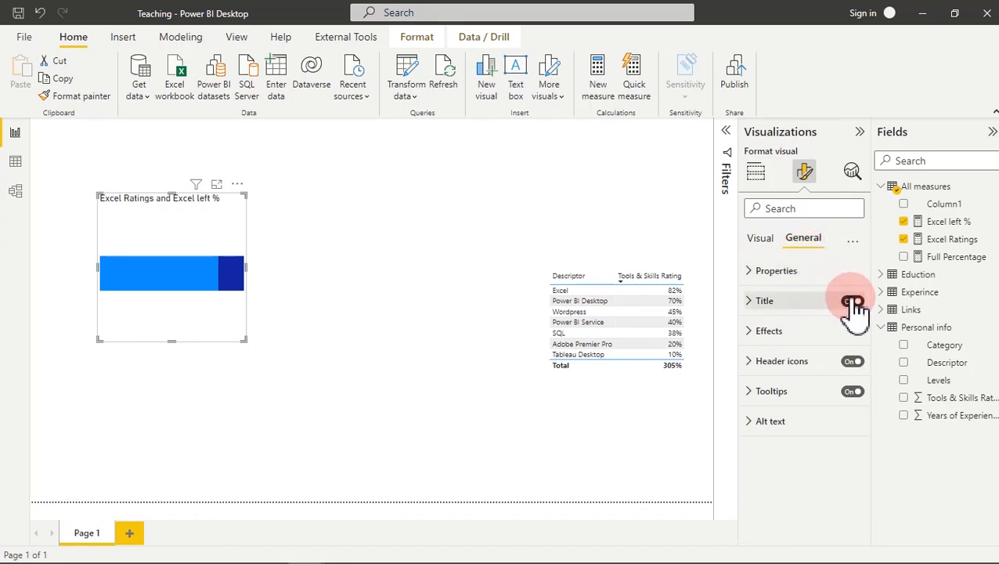
{"action": "left_click", "coordinate": [795, 328]}
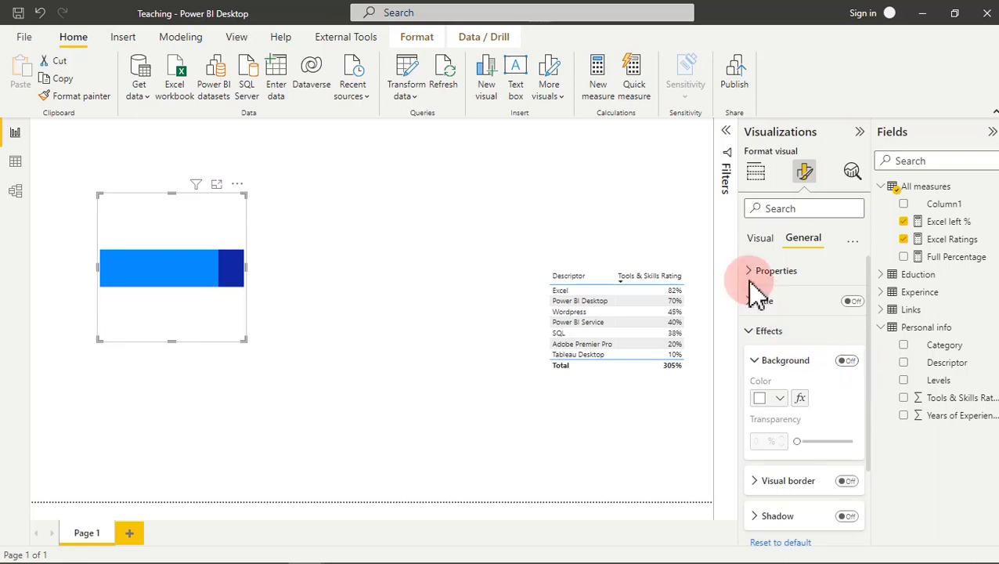
Set the bar color of the Excel left % series to the lightest gray theme color
{"action": "left_click", "coordinate": [760, 238]}
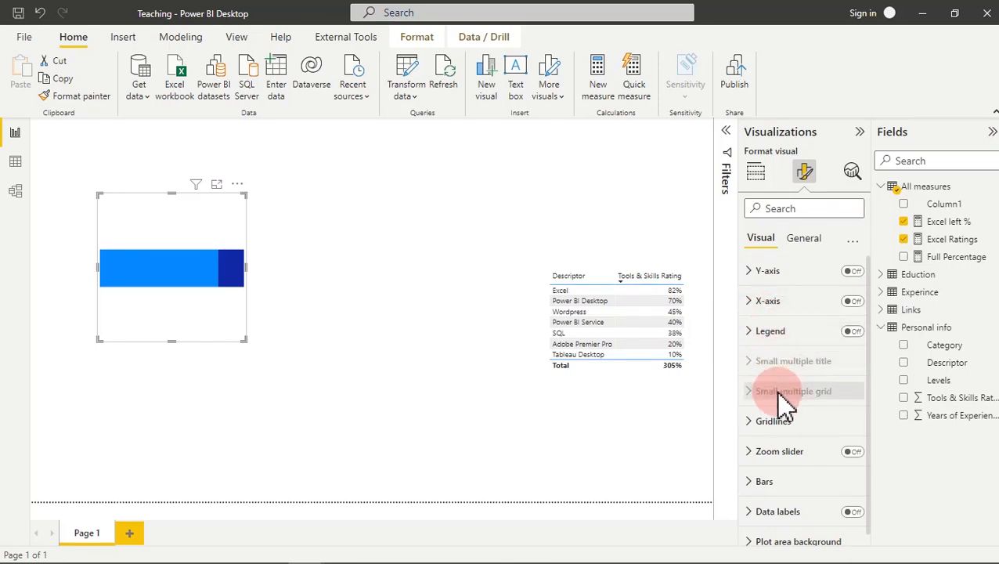
{"action": "left_click", "coordinate": [767, 483]}
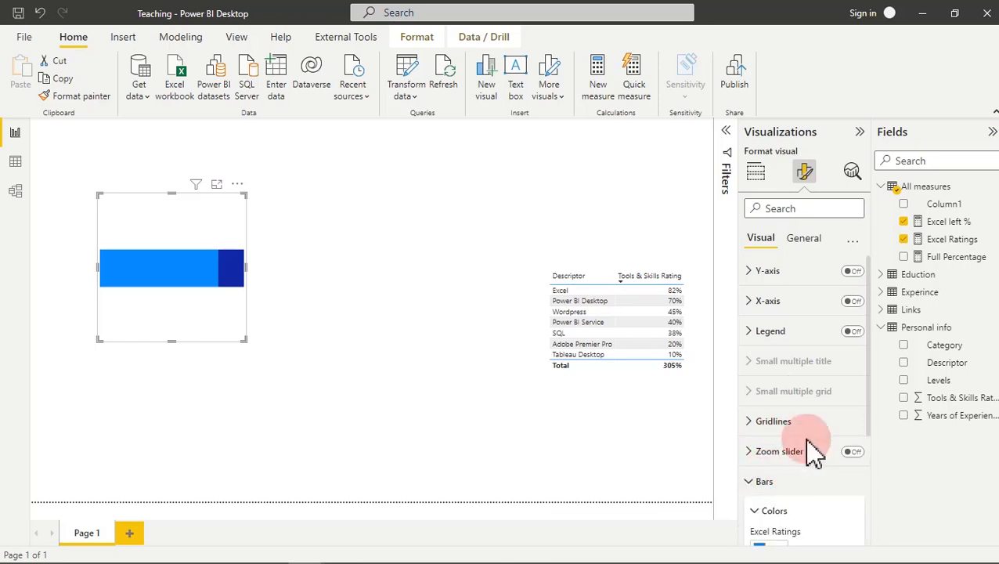
{"action": "left_click_drag", "start_coordinate": [869, 346], "coordinate": [869, 424]}
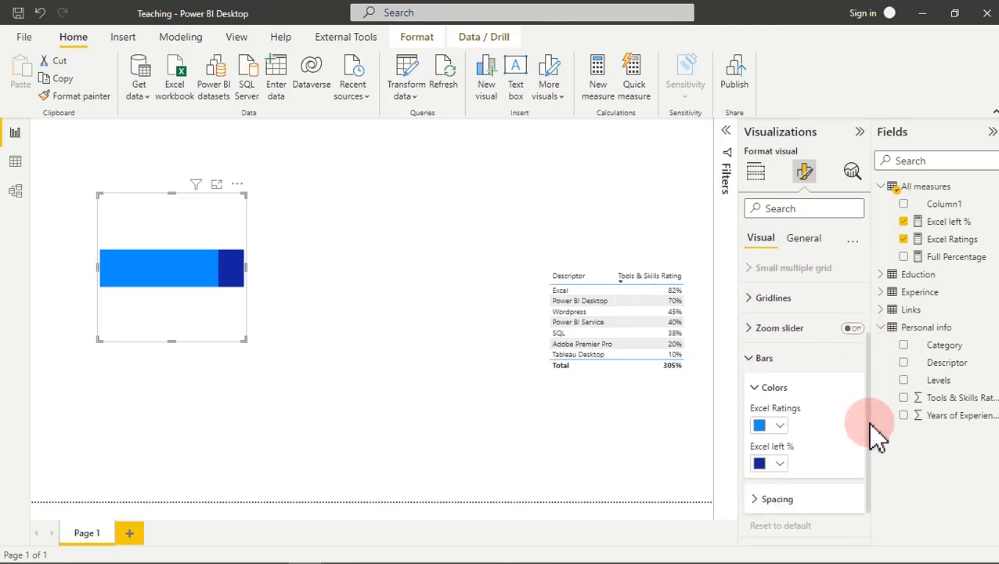
{"action": "left_click", "coordinate": [780, 464]}
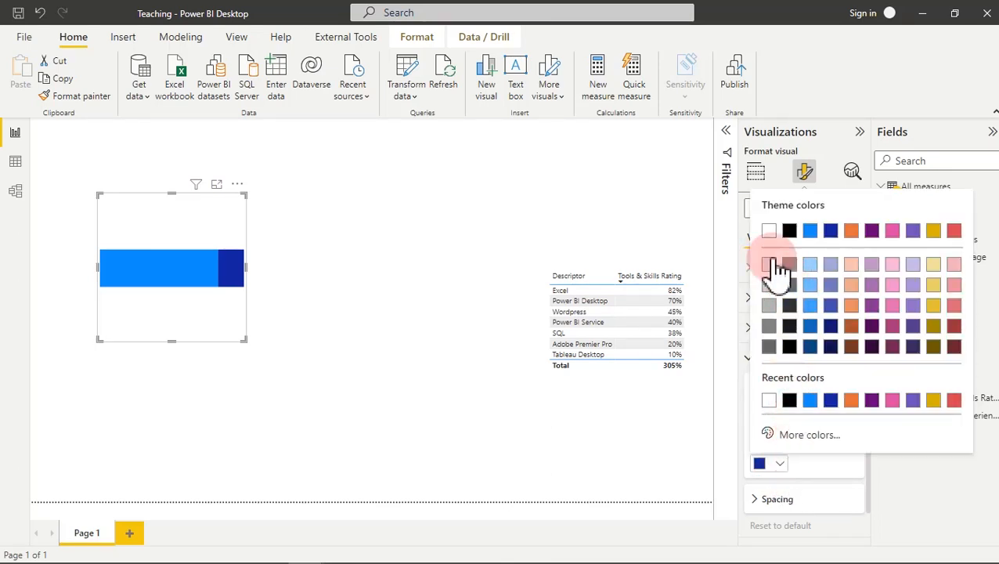
{"action": "left_click", "coordinate": [769, 265]}
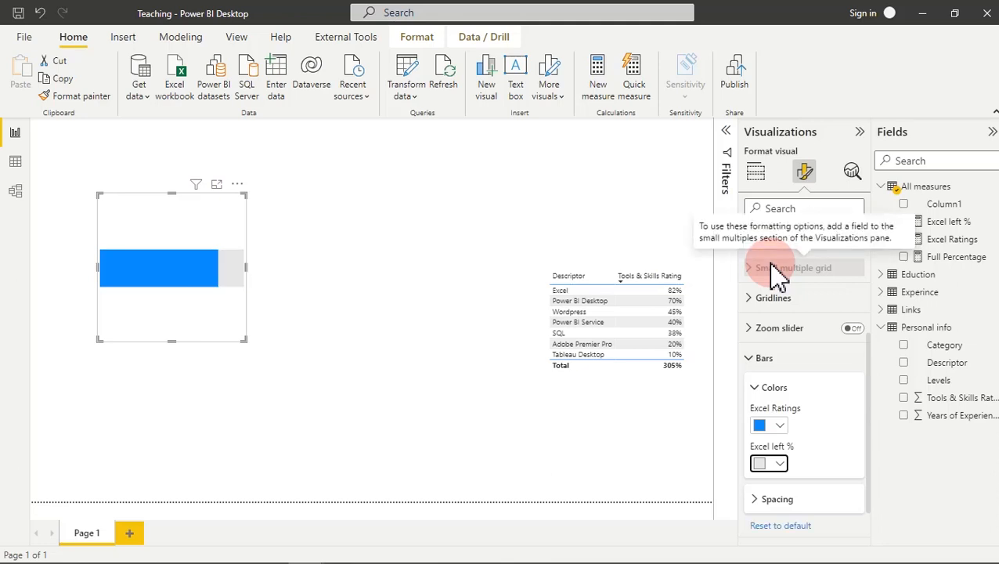
Shrink the chart's height to a thin progress bar and move it near the left edge of the report page
{"action": "left_click_drag", "start_coordinate": [171, 338], "coordinate": [182, 245]}
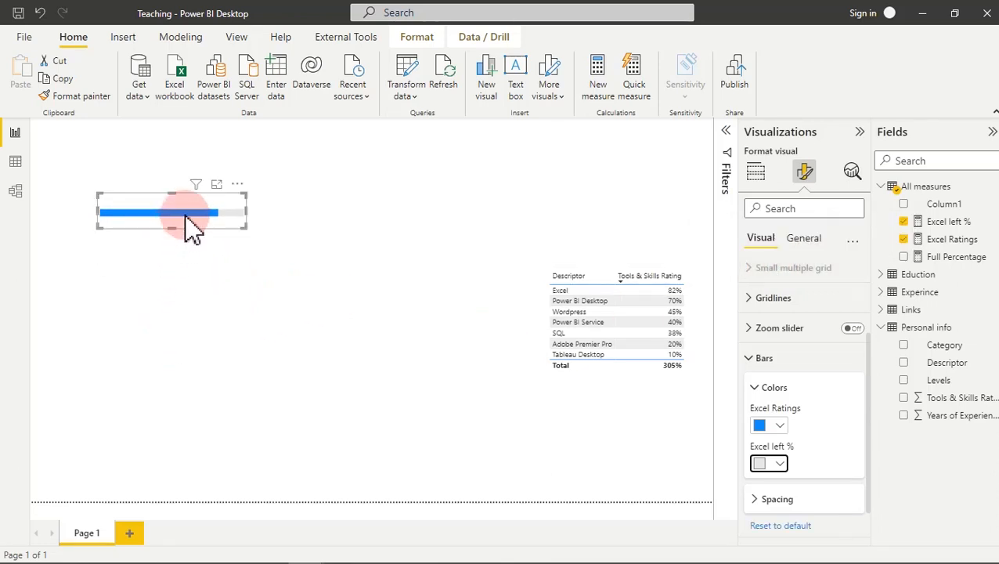
{"action": "left_click_drag", "start_coordinate": [192, 216], "coordinate": [149, 290]}
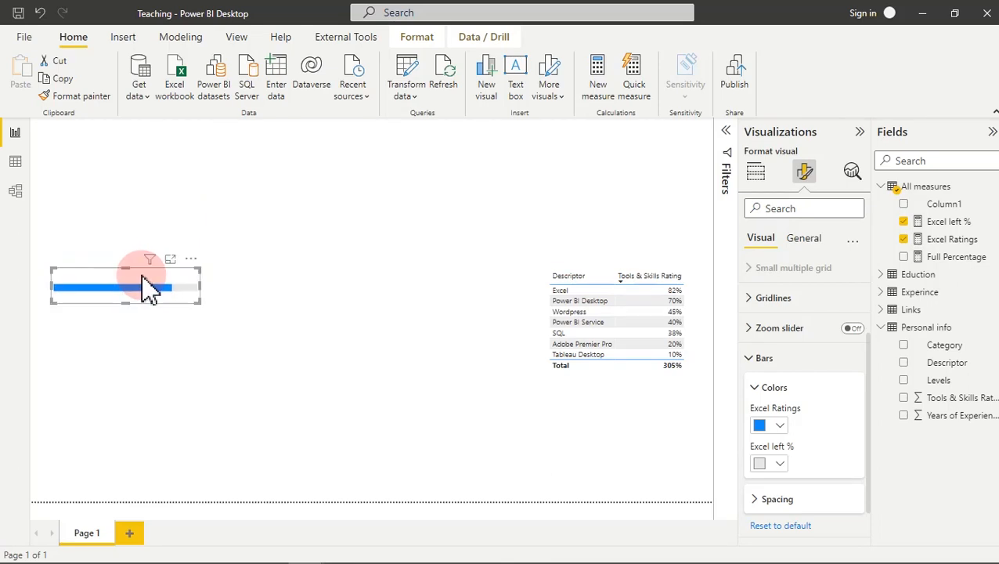
{"action": "left_click", "coordinate": [295, 206]}
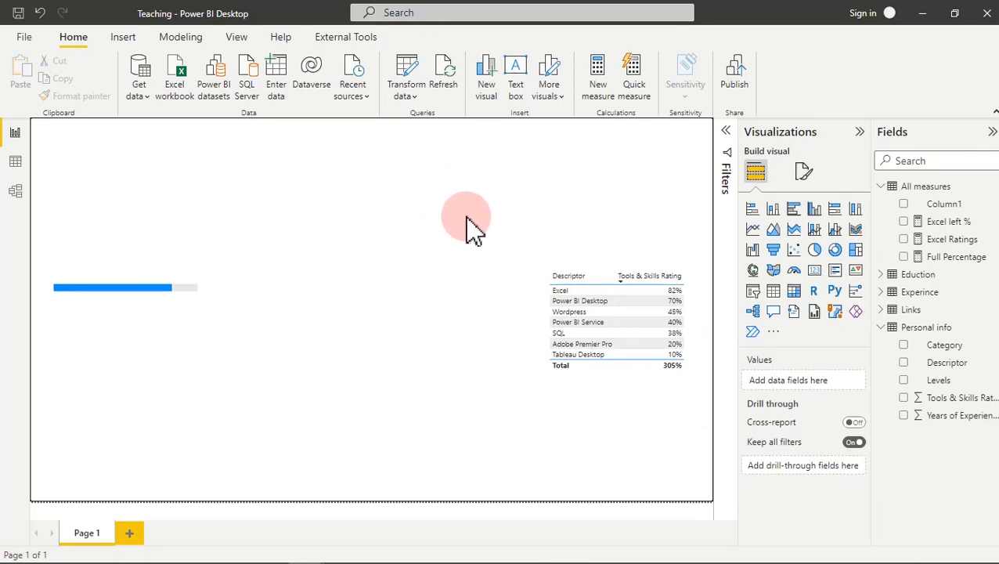
Copy the whole Excel Ratings formula into a new measure in the All measures table
{"action": "left_click", "coordinate": [953, 239]}
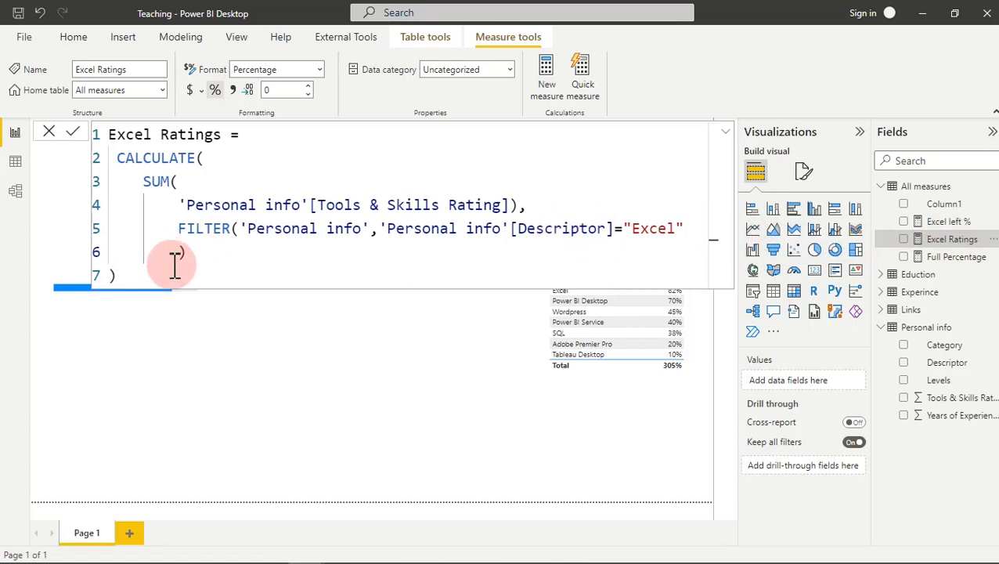
{"action": "left_click_drag", "start_coordinate": [127, 274], "coordinate": [84, 152]}
{"action": "key", "text": "ctrl+c"}
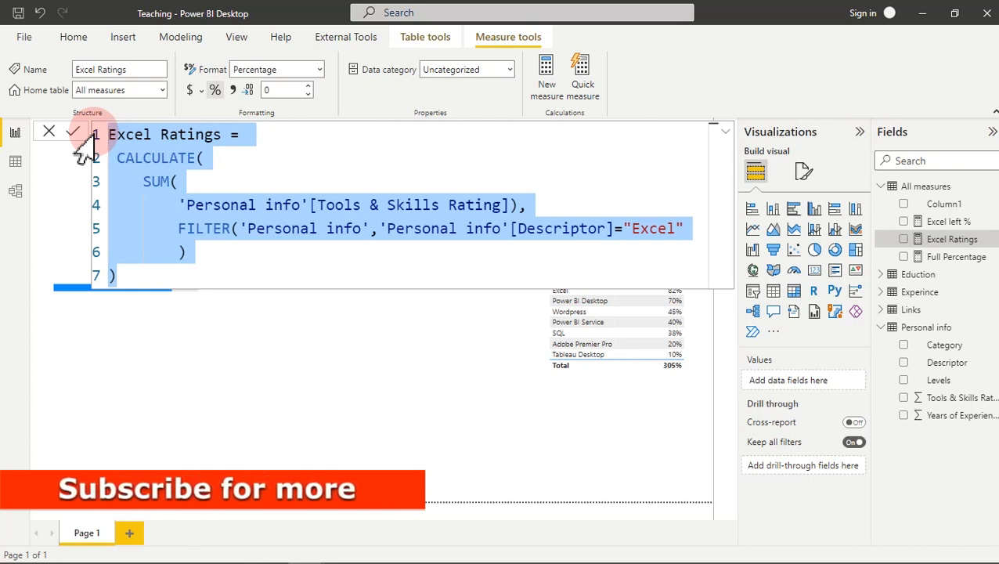
{"action": "left_click", "coordinate": [554, 88]}
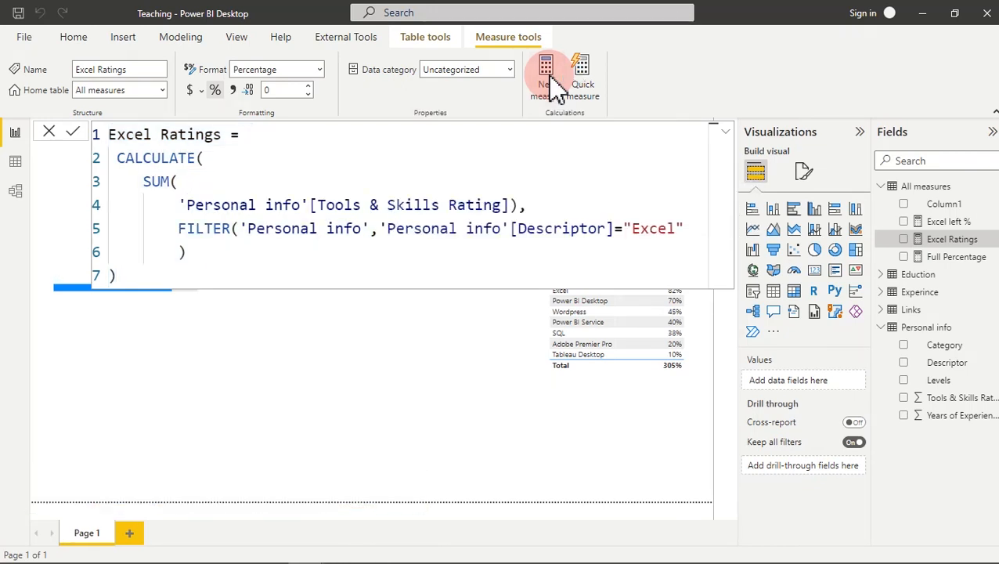
{"action": "left_click", "coordinate": [376, 207]}
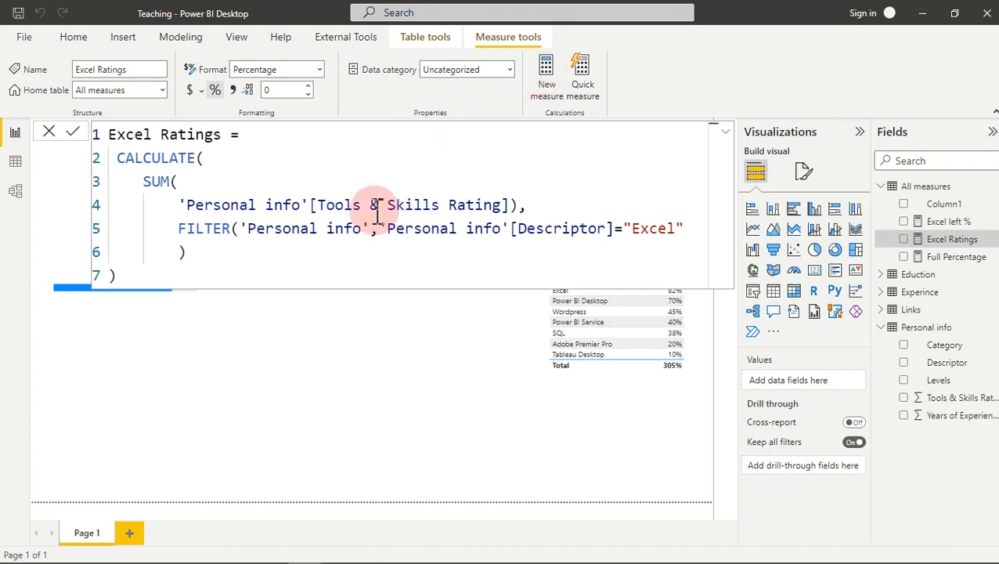
{"action": "left_click", "coordinate": [548, 79]}
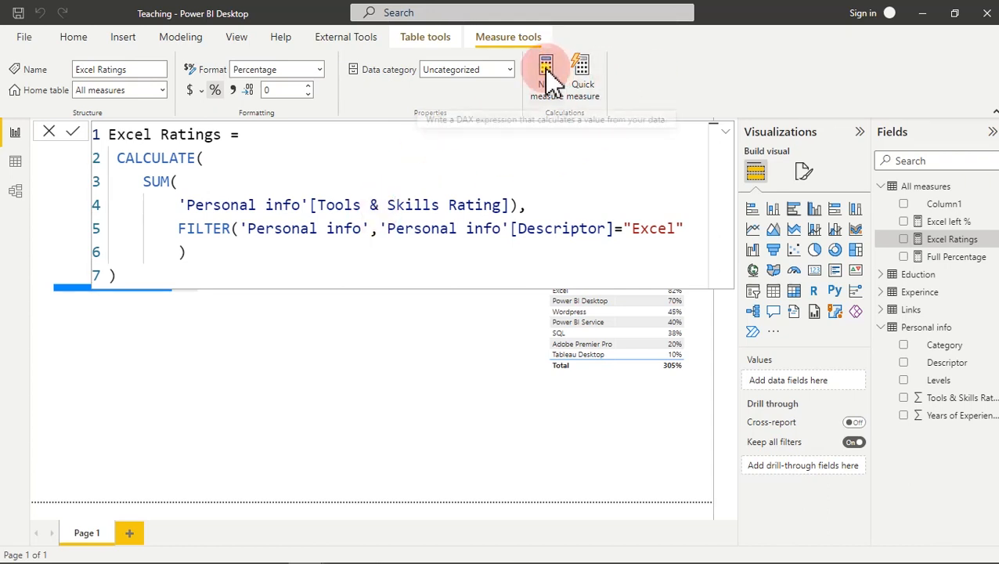
{"action": "left_click", "coordinate": [366, 216]}
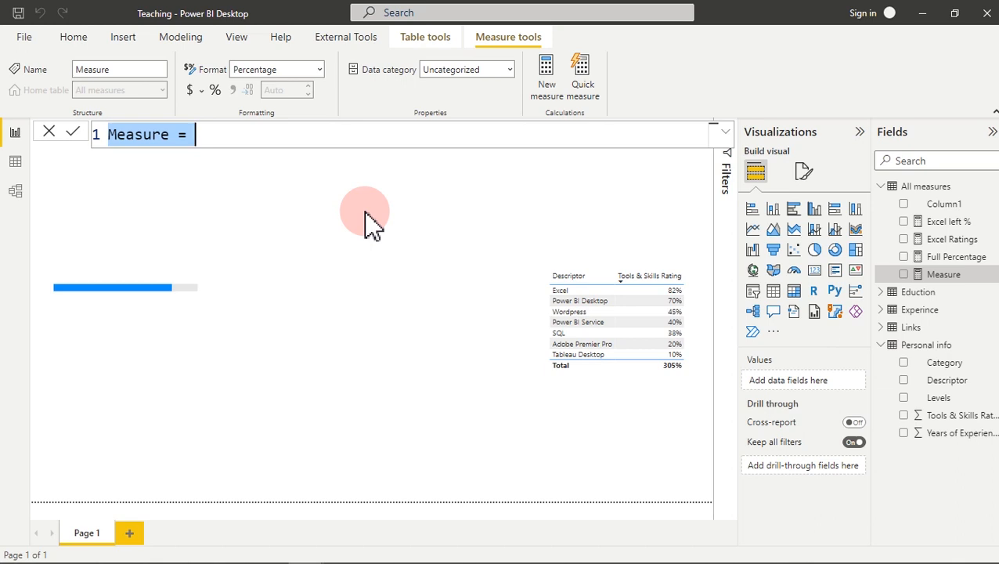
{"action": "key", "text": "ctrl+v"}
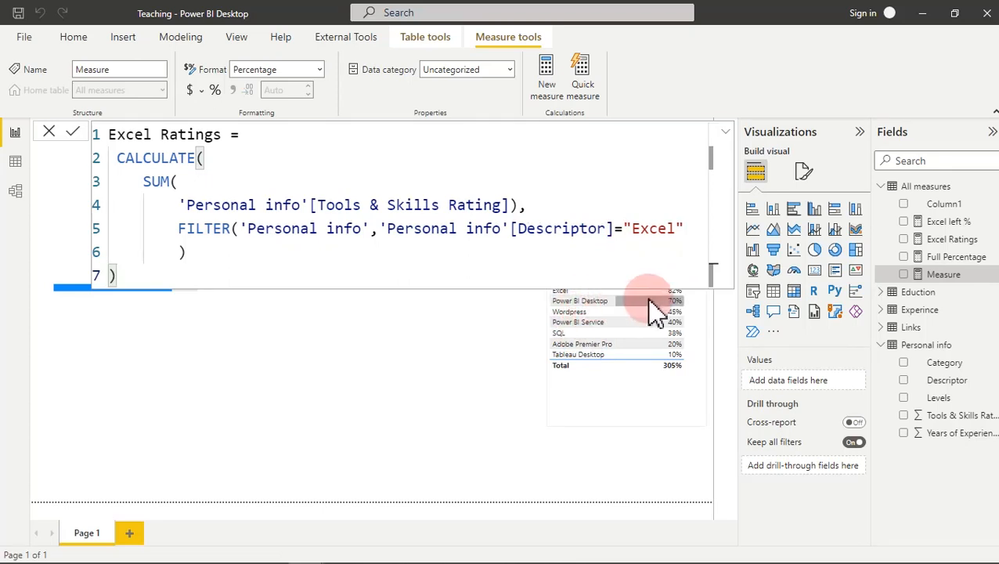
Change the Descriptor filter value in the pasted formula to "Power BI Desktop"
{"action": "double_click", "coordinate": [655, 229]}
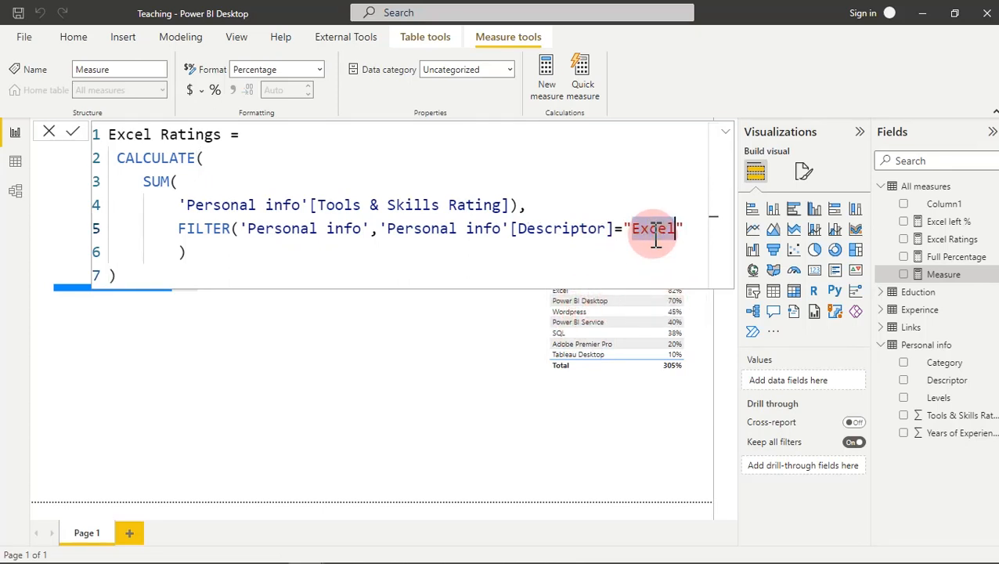
{"action": "type", "text": "P"}
{"action": "type", "text": "ower BI De"}
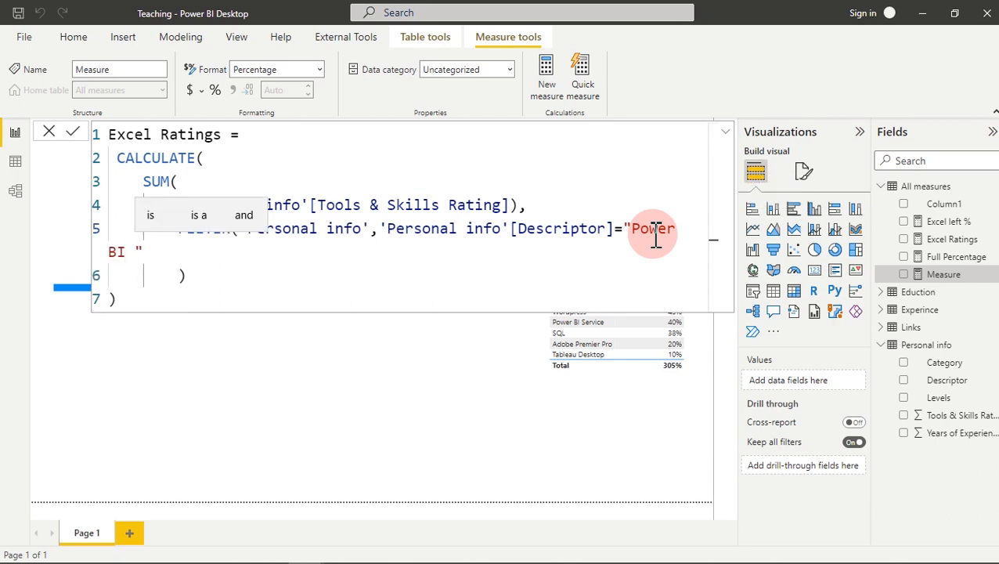
{"action": "type", "text": "sktop"}
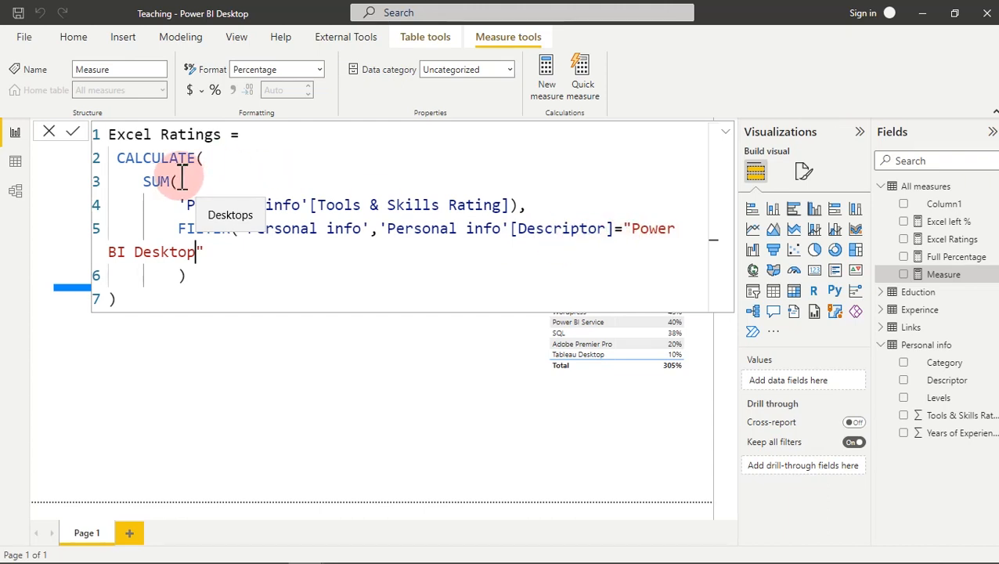
Rename the copied measure PBID Ratings within its formula and commit it
{"action": "left_click_drag", "start_coordinate": [154, 135], "coordinate": [114, 133]}
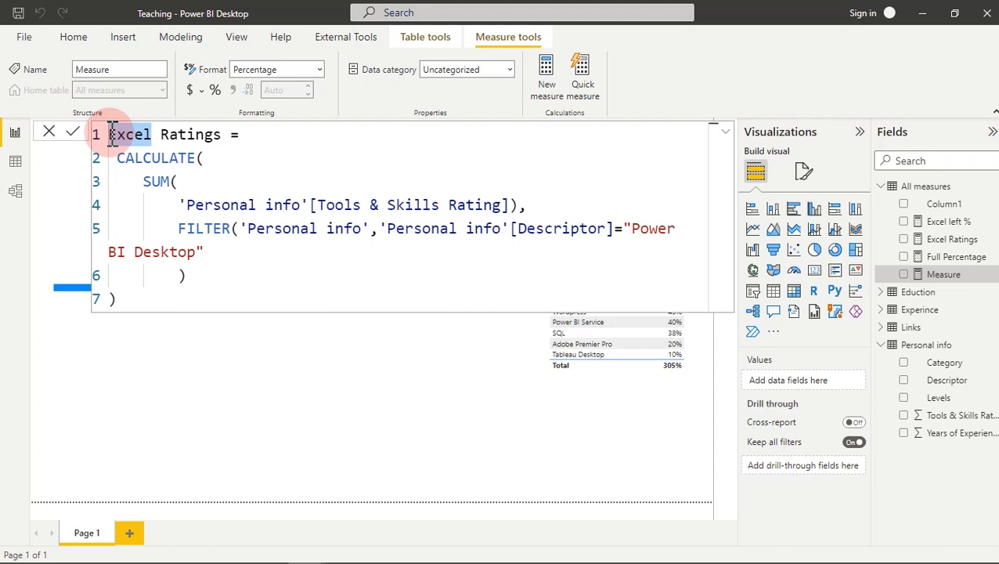
{"action": "key", "text": "BackSpace"}
{"action": "type", "text": "P"}
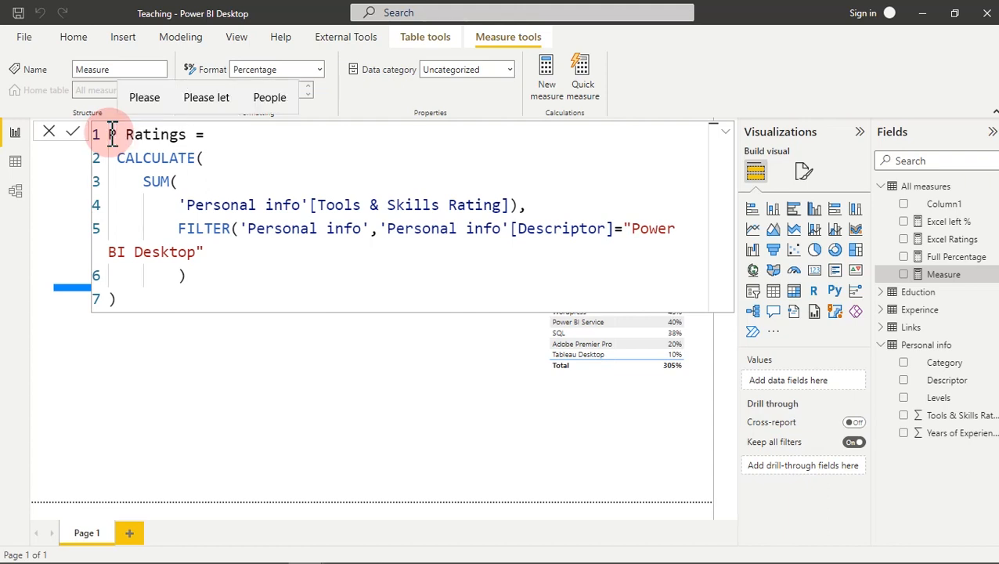
{"action": "type", "text": "V"}
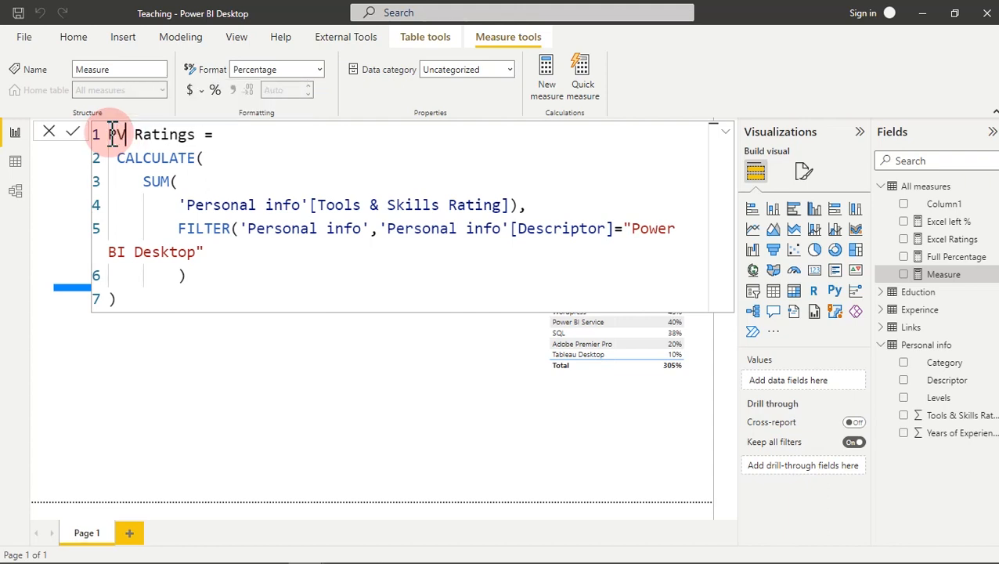
{"action": "type", "text": "I"}
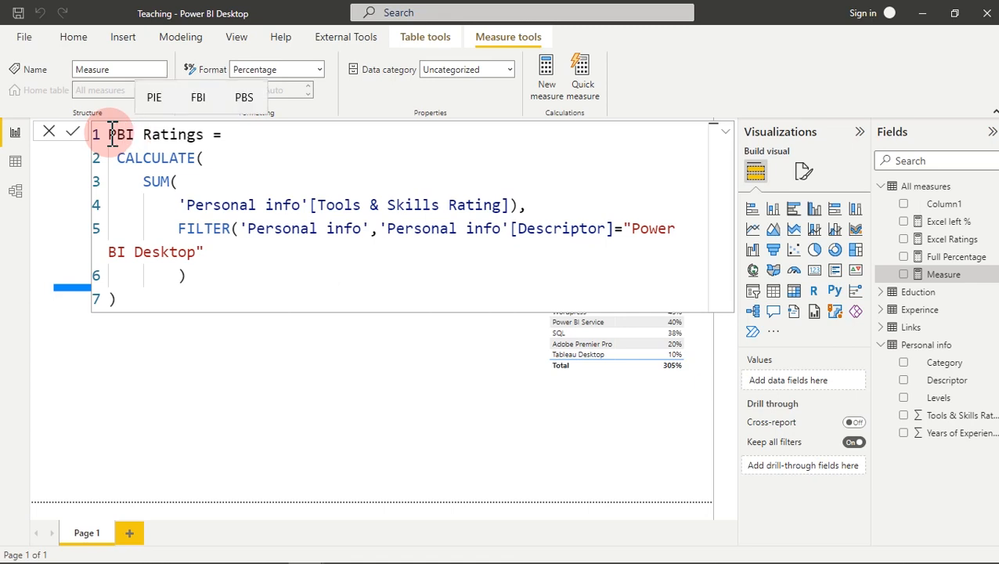
{"action": "type", "text": "D"}
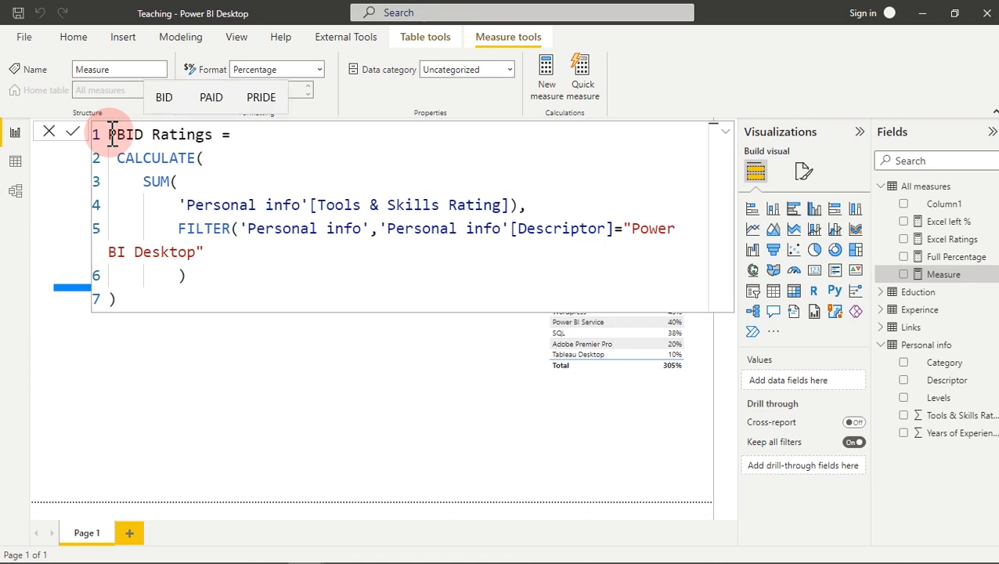
{"action": "key", "text": "BackSpace"}
{"action": "type", "text": "F"}
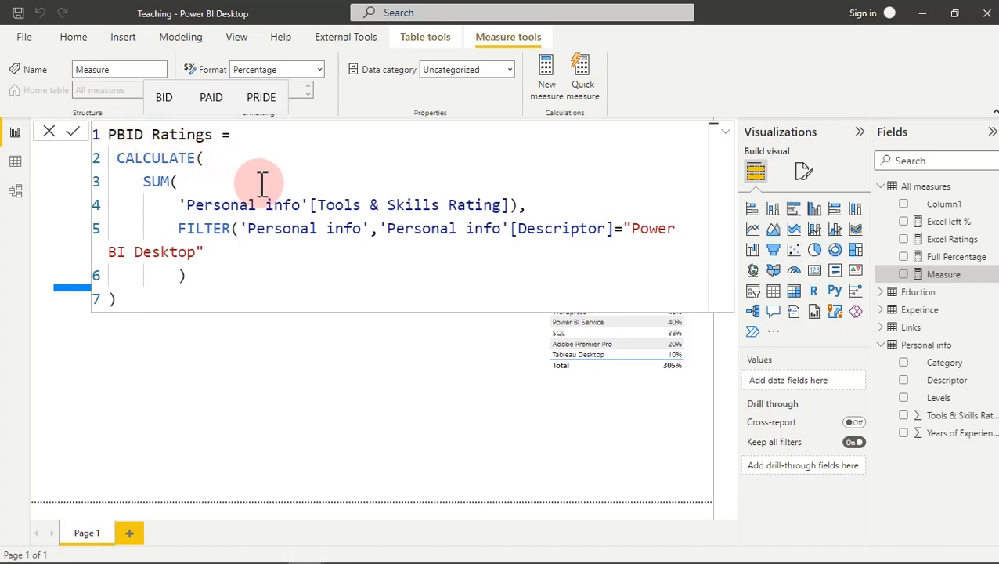
{"action": "left_click", "coordinate": [75, 132]}
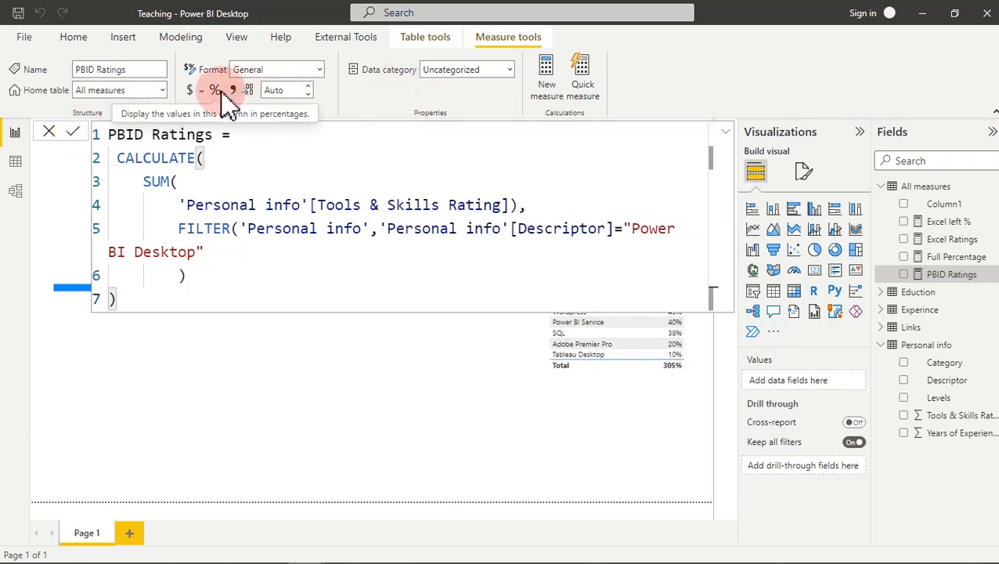
Format the PBID Ratings measure as a percentage with 0 decimal places, and select the Excel Ratings measure
{"action": "left_click", "coordinate": [279, 91]}
{"action": "type", "text": "2"}
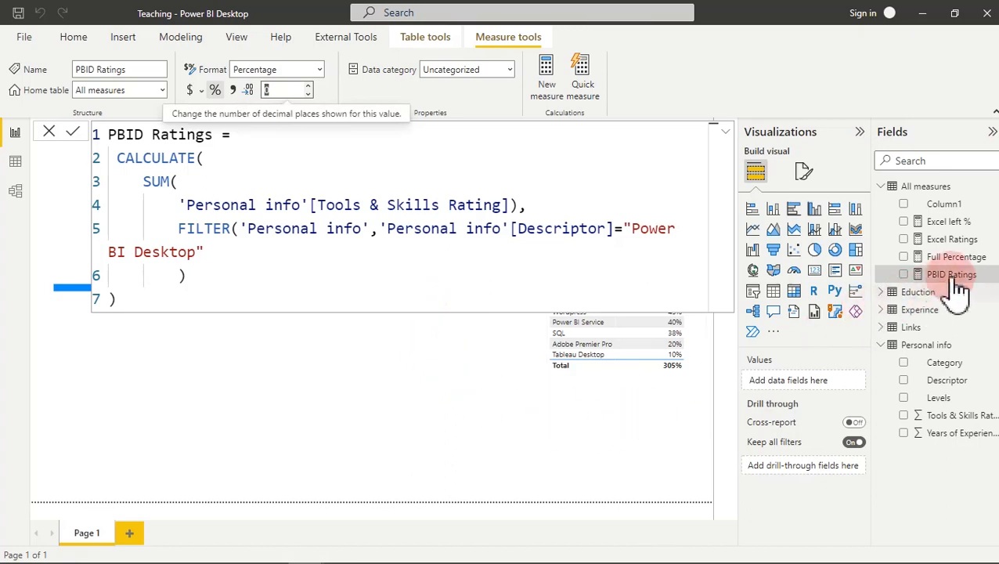
{"action": "left_click", "coordinate": [953, 240]}
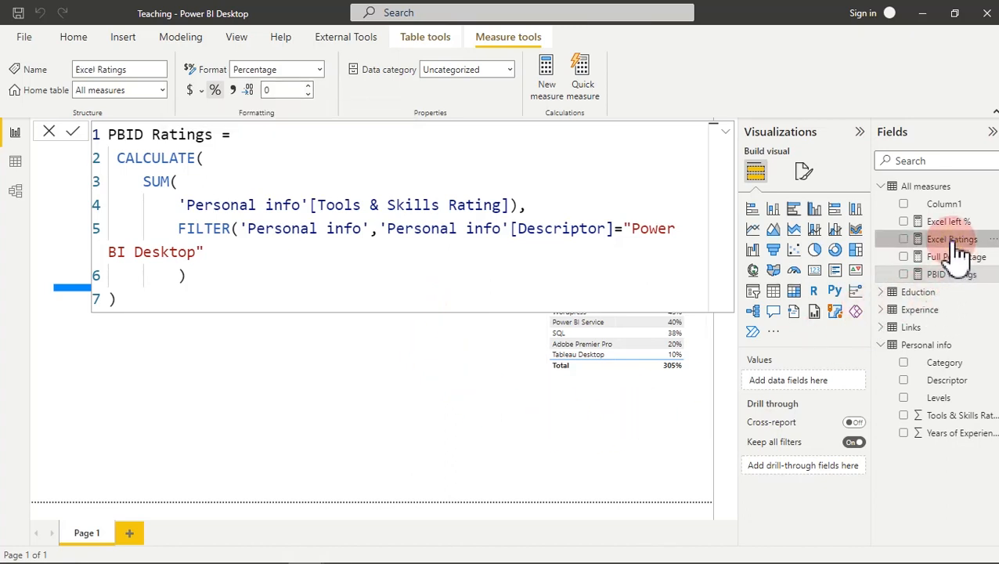
Copy the whole Excel left % formula into a new measure in the All measures table
{"action": "left_click", "coordinate": [949, 222]}
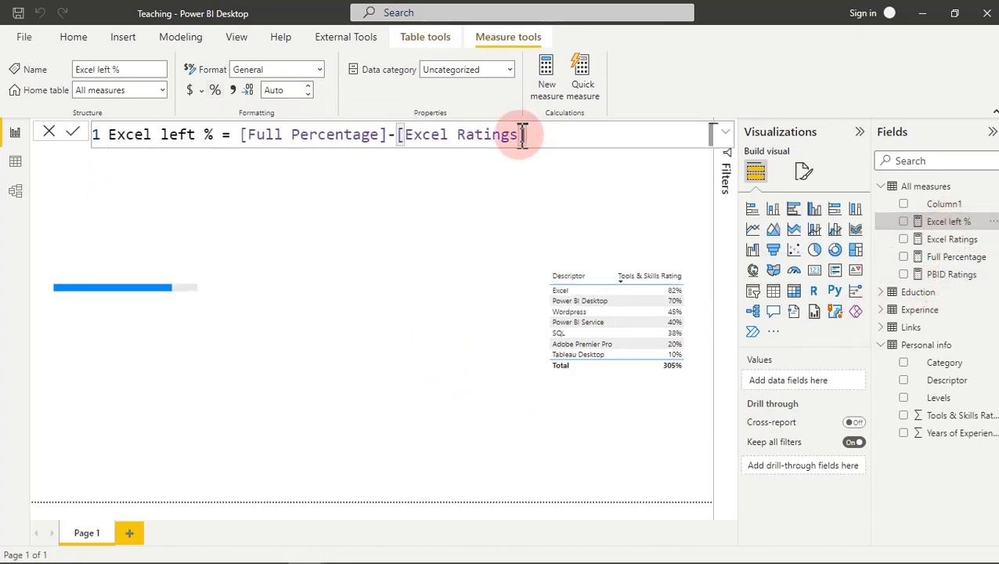
{"action": "left_click_drag", "start_coordinate": [536, 135], "coordinate": [7, 153]}
{"action": "key", "text": "ctrl+c"}
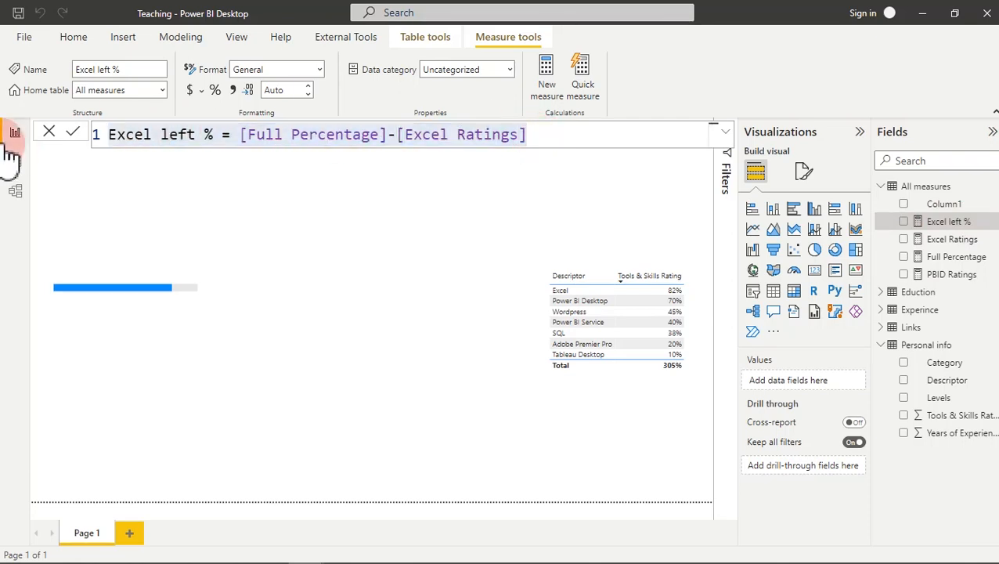
{"action": "left_click", "coordinate": [231, 145]}
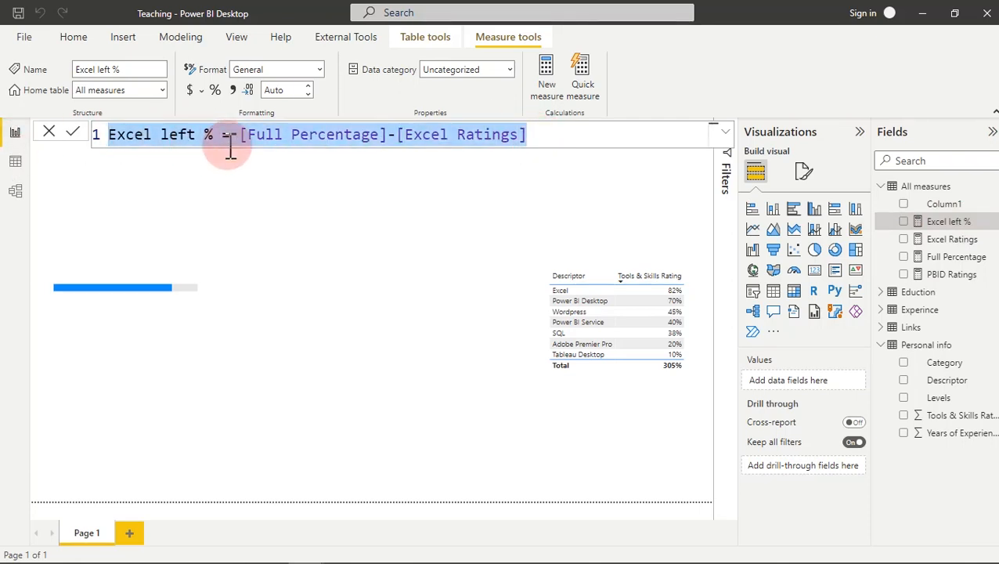
{"action": "left_click", "coordinate": [546, 79]}
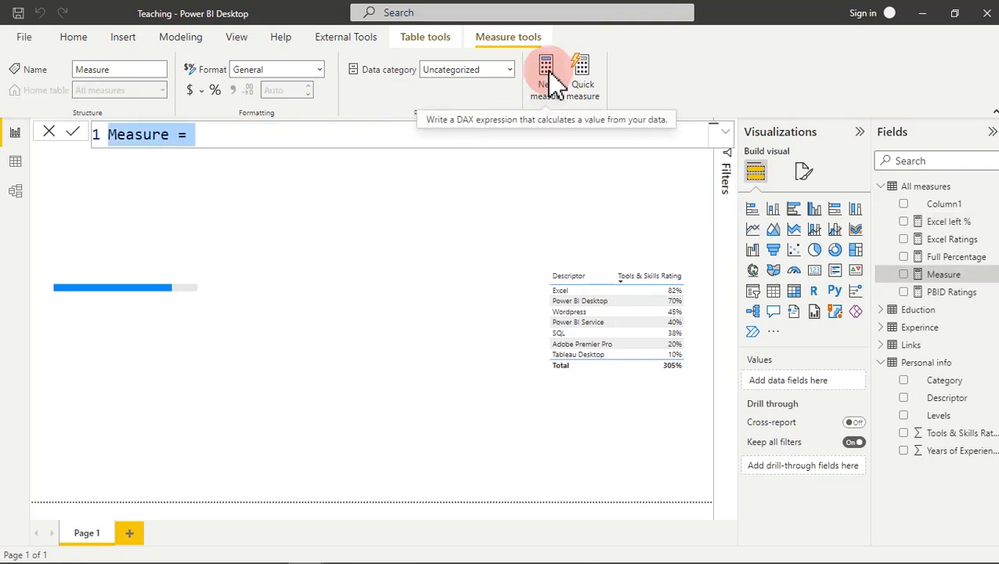
{"action": "key", "text": "ctrl+v"}
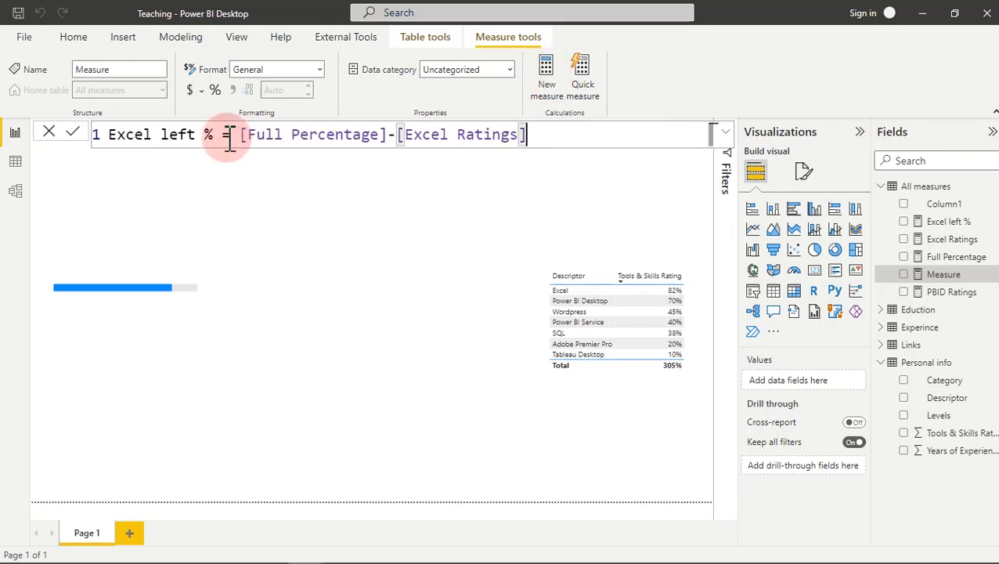
Rename the copied measure PBID left % within its formula
{"action": "left_click_drag", "start_coordinate": [154, 135], "coordinate": [89, 153]}
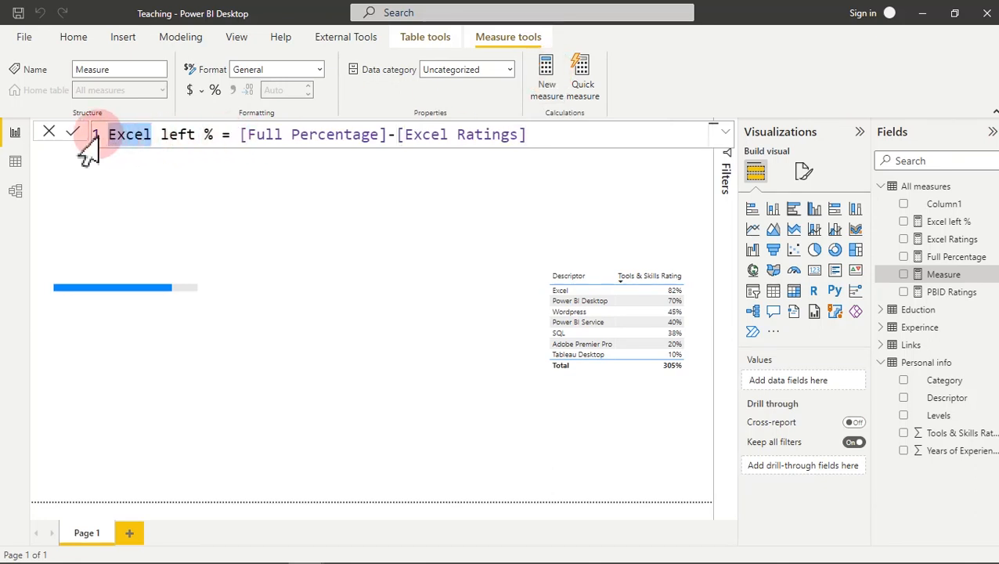
{"action": "type", "text": "PBI"}
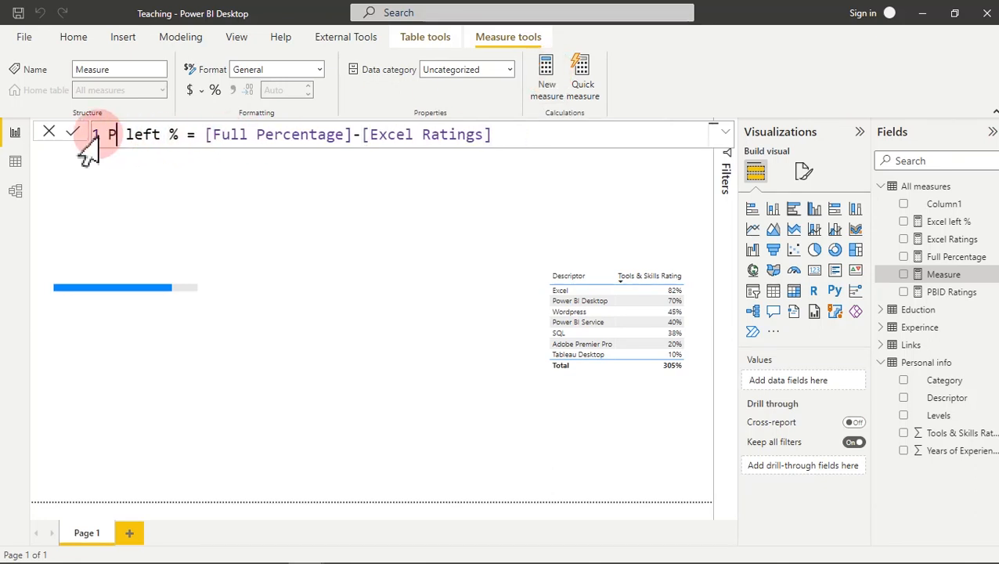
{"action": "type", "text": "D"}
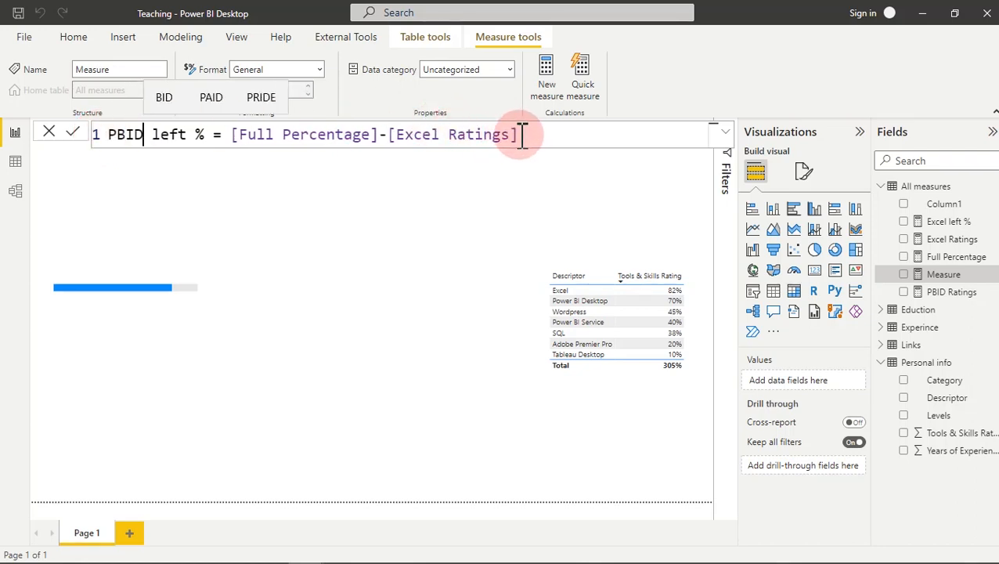
Replace the subtracted [Excel Ratings] measure with [PBID Ratings] in the PBID left % formula and commit it
{"action": "left_click_drag", "start_coordinate": [530, 137], "coordinate": [391, 137]}
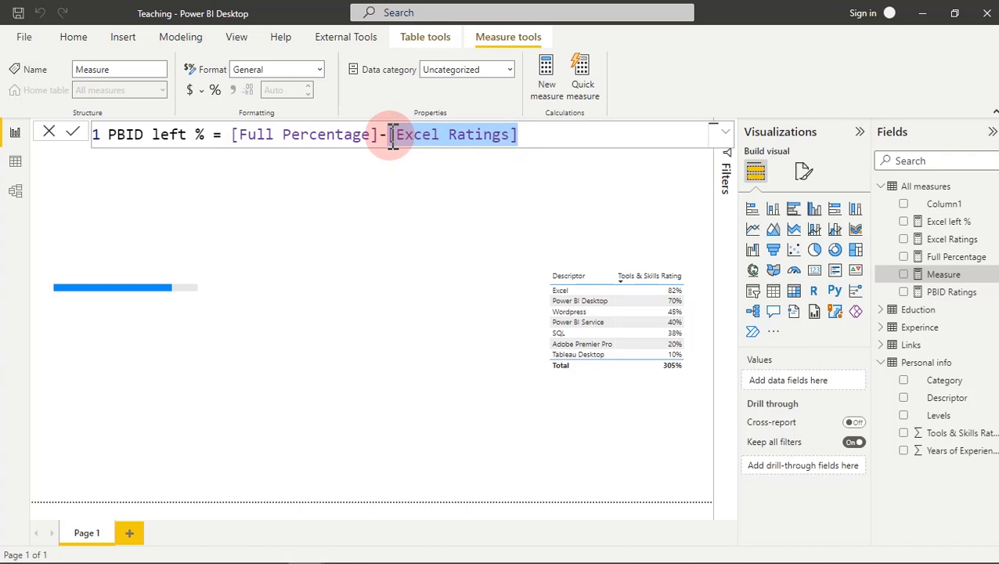
{"action": "type", "text": "["}
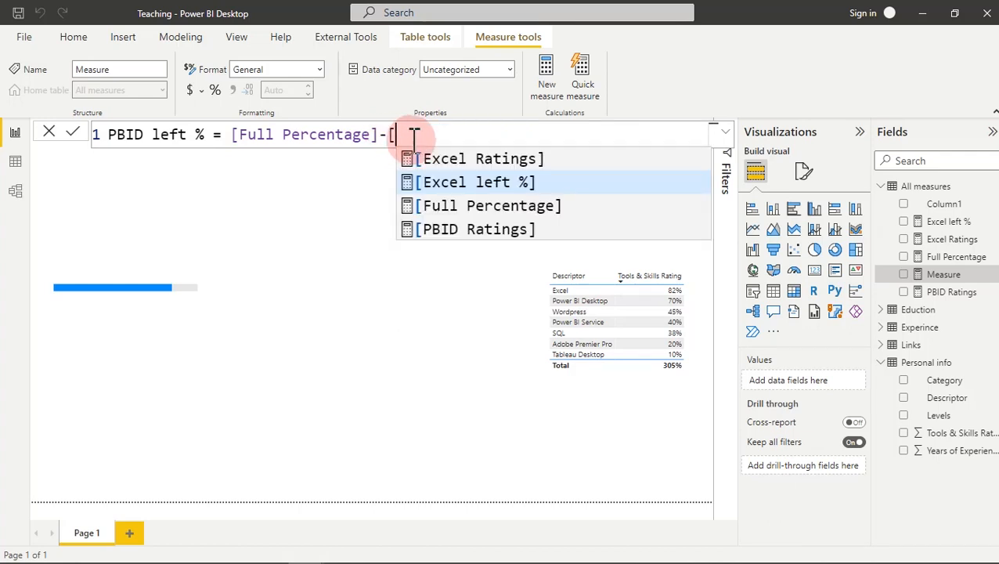
{"action": "left_click", "coordinate": [460, 232]}
{"action": "left_click", "coordinate": [502, 142]}
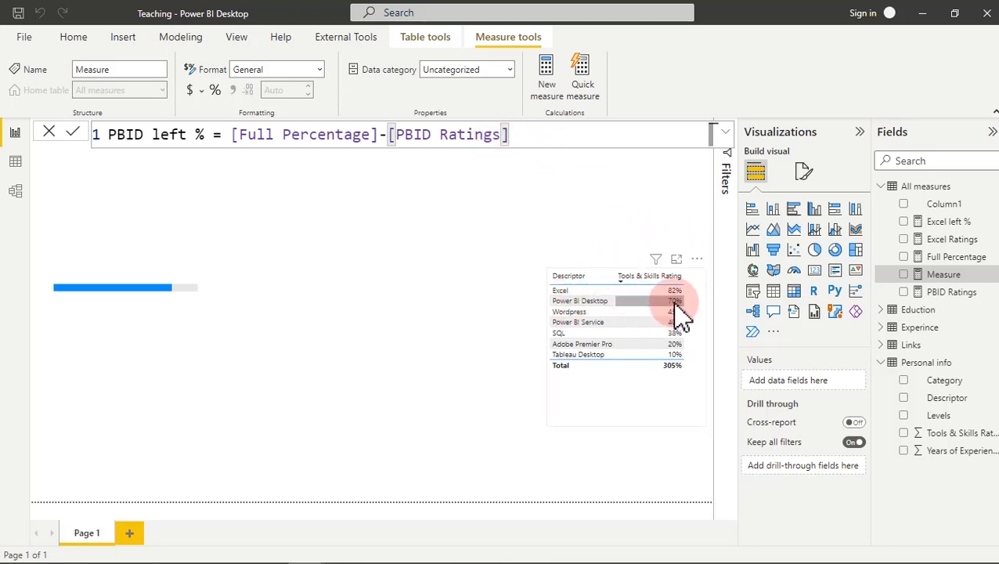
{"action": "left_click", "coordinate": [560, 188]}
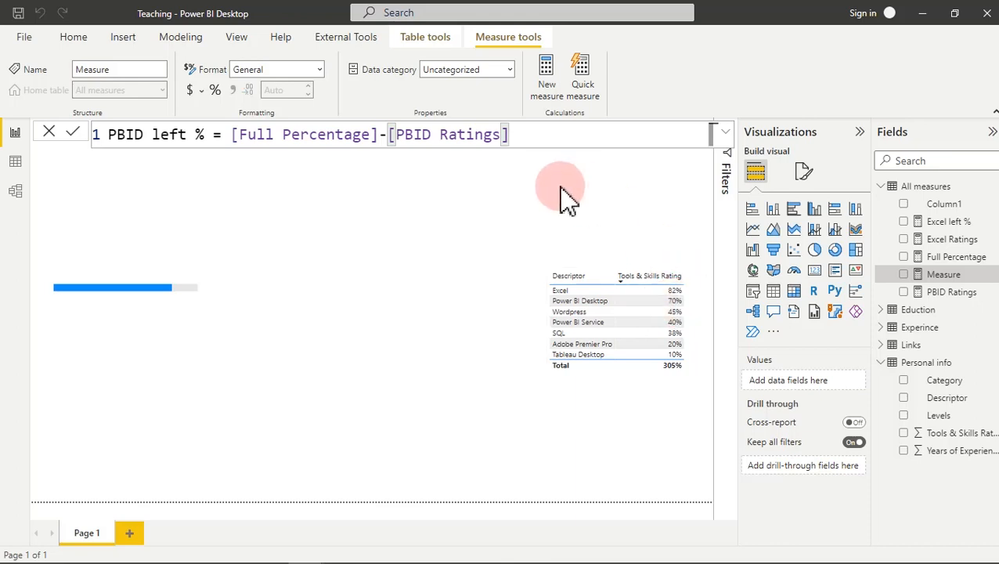
{"action": "left_click", "coordinate": [72, 134]}
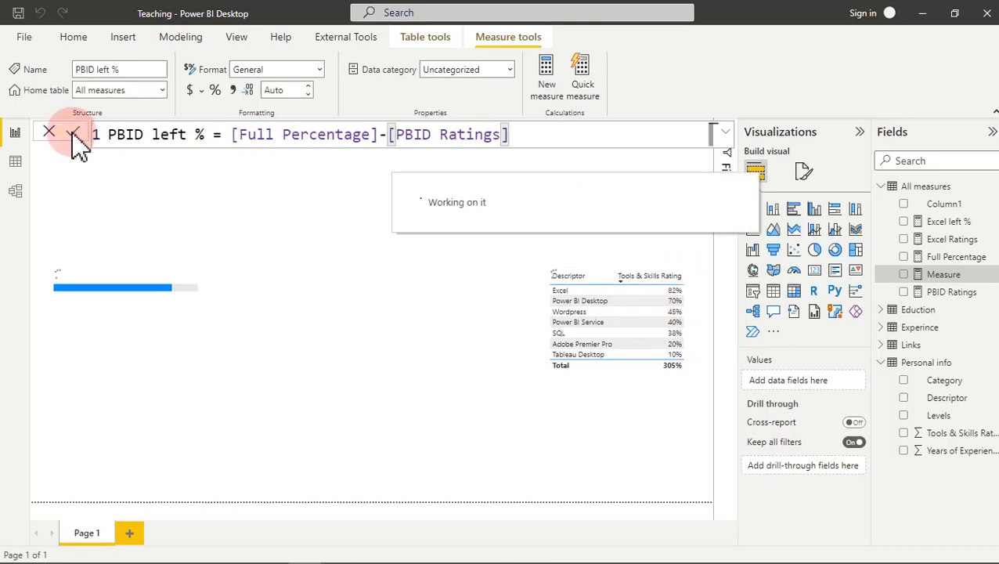
{"action": "left_click", "coordinate": [306, 223]}
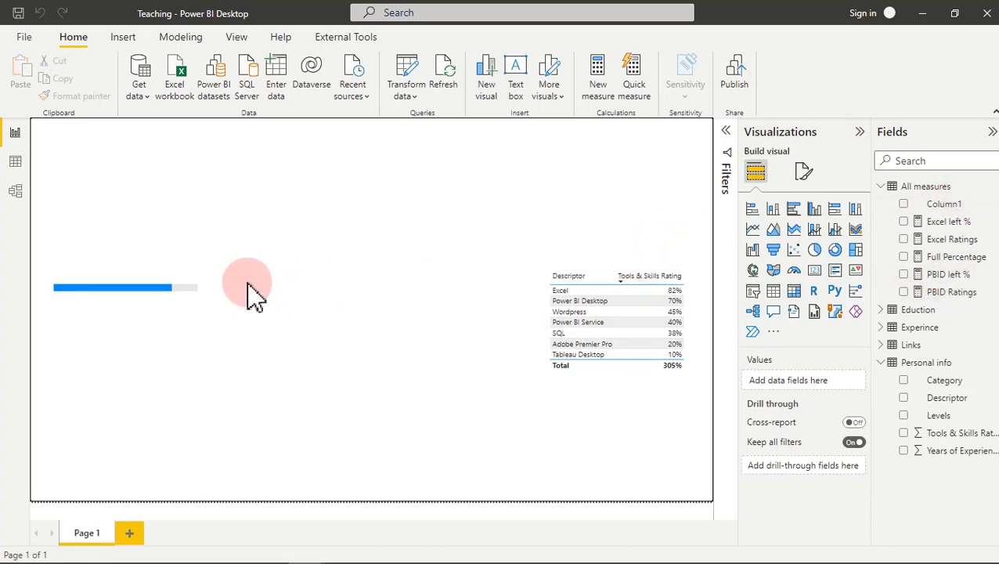
Move the Excel rating bar up slightly and place a copy of it directly beneath, aligned with the original
{"action": "left_click_drag", "start_coordinate": [246, 243], "coordinate": [2, 346]}
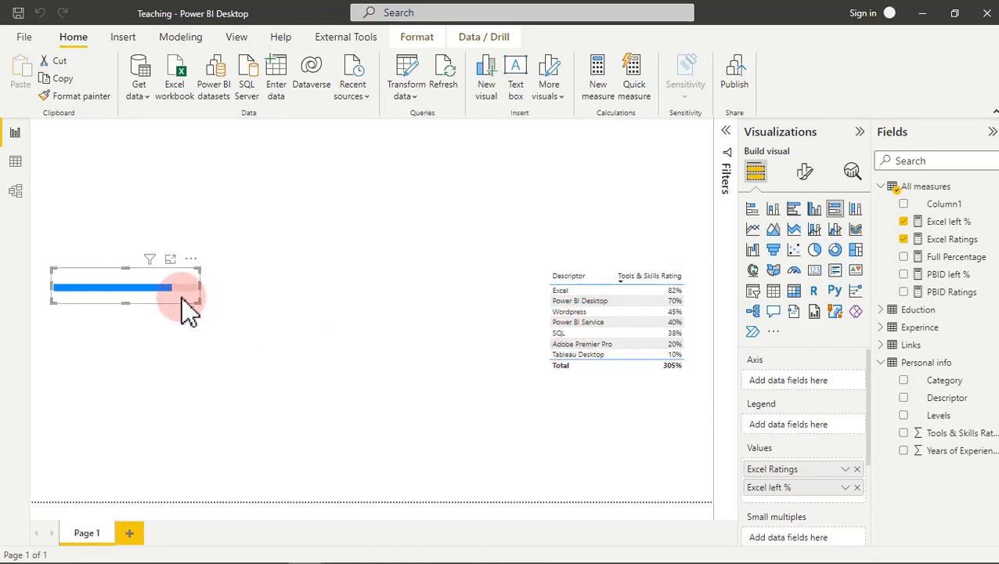
{"action": "left_click_drag", "start_coordinate": [172, 274], "coordinate": [171, 261]}
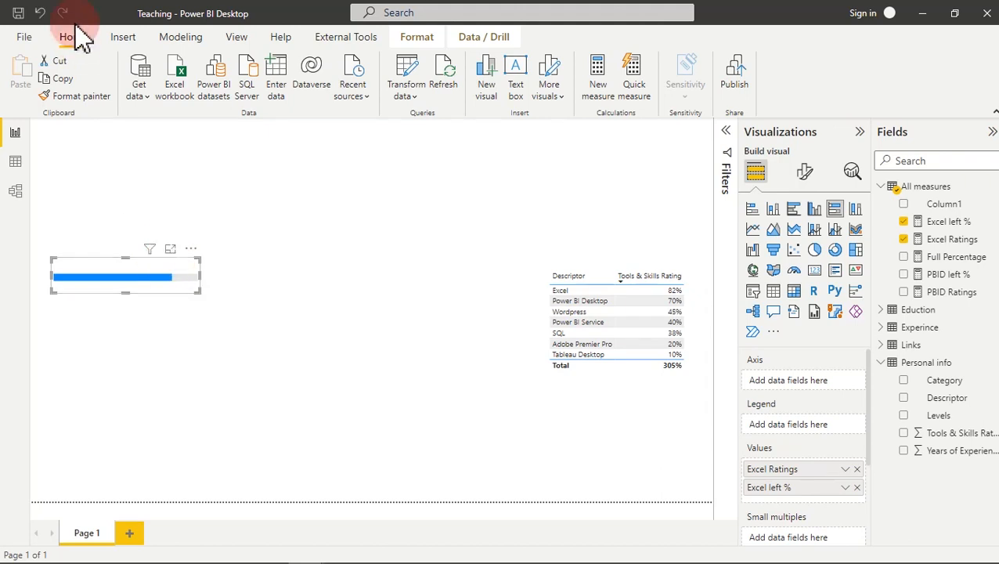
{"action": "left_click", "coordinate": [68, 79]}
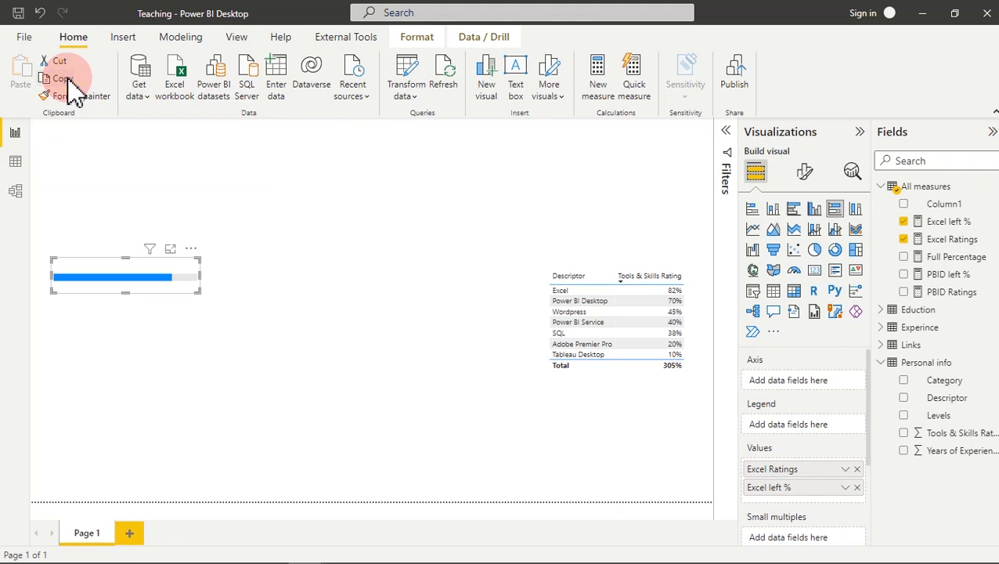
{"action": "left_click", "coordinate": [21, 72]}
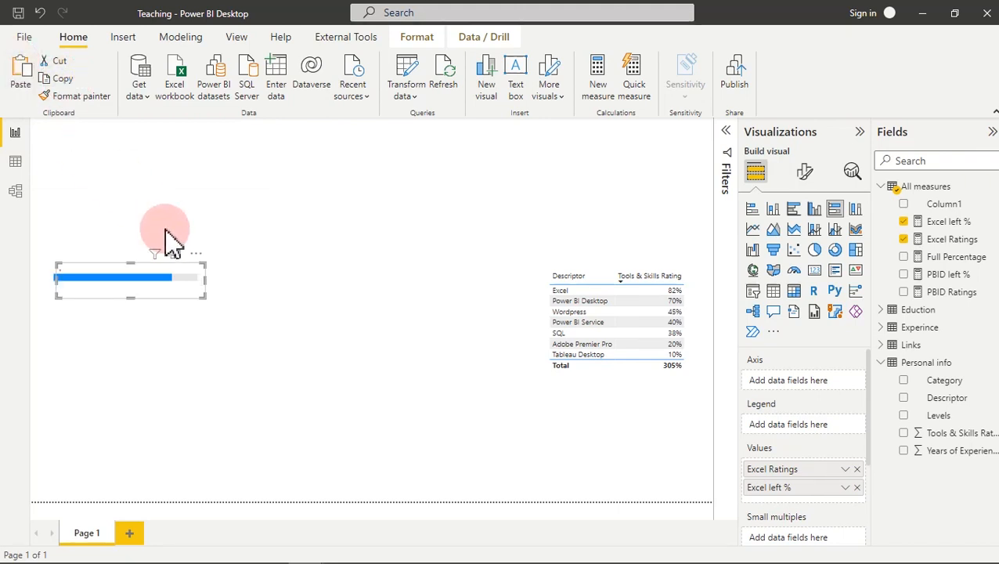
{"action": "mouse_move", "coordinate": [199, 264]}
{"action": "left_mouse_down"}
{"action": "mouse_move", "coordinate": [195, 291]}
{"action": "mouse_move", "coordinate": [191, 282]}
{"action": "left_mouse_up"}
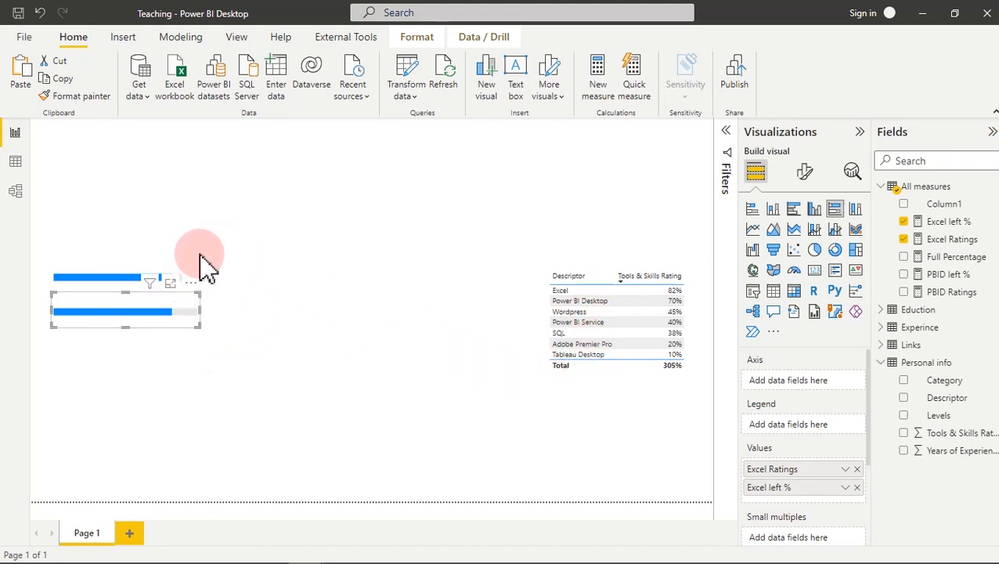
Paste five more copies of the rating bar, stacking four below the existing two and one above them
{"action": "left_click", "coordinate": [29, 78]}
{"action": "left_click_drag", "start_coordinate": [191, 261], "coordinate": [191, 335]}
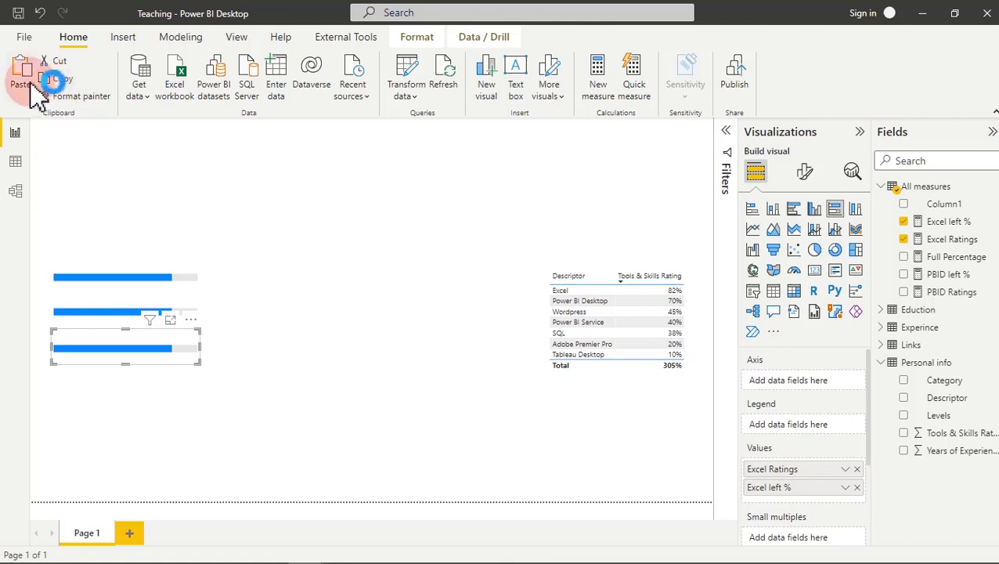
{"action": "left_click", "coordinate": [22, 78]}
{"action": "left_click_drag", "start_coordinate": [200, 268], "coordinate": [196, 363]}
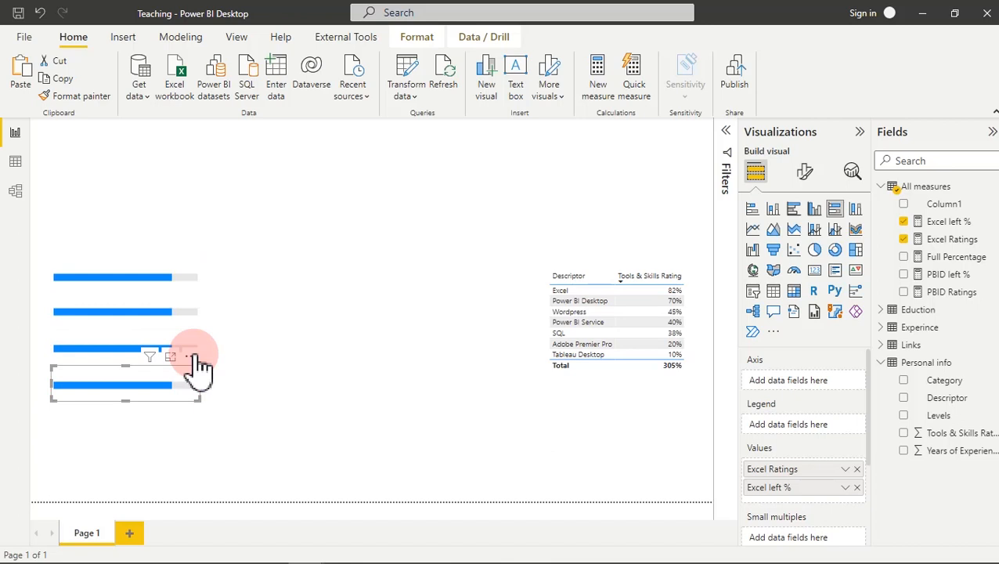
{"action": "left_click", "coordinate": [21, 74]}
{"action": "left_click_drag", "start_coordinate": [196, 263], "coordinate": [188, 392]}
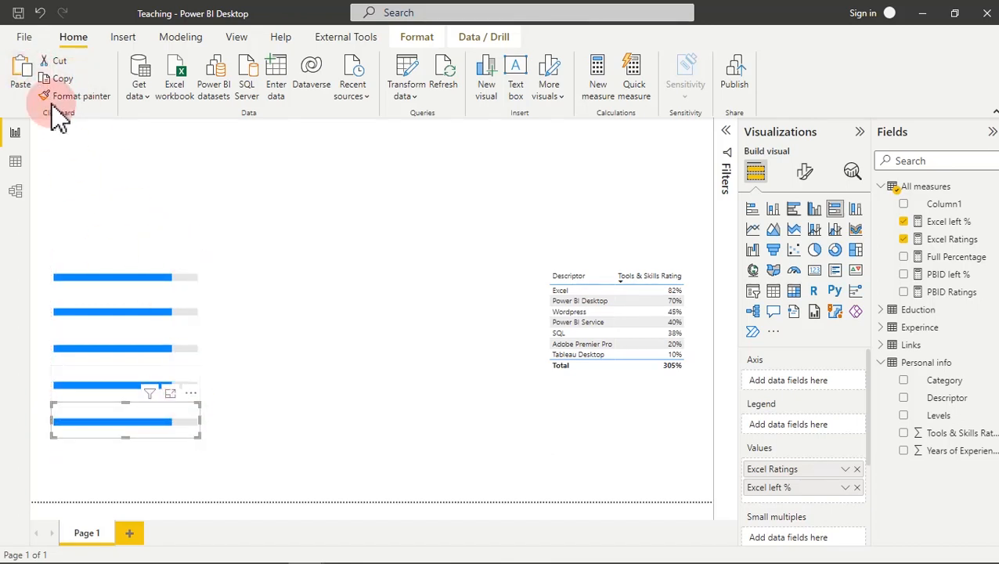
{"action": "left_click", "coordinate": [21, 74]}
{"action": "left_click_drag", "start_coordinate": [205, 274], "coordinate": [196, 435]}
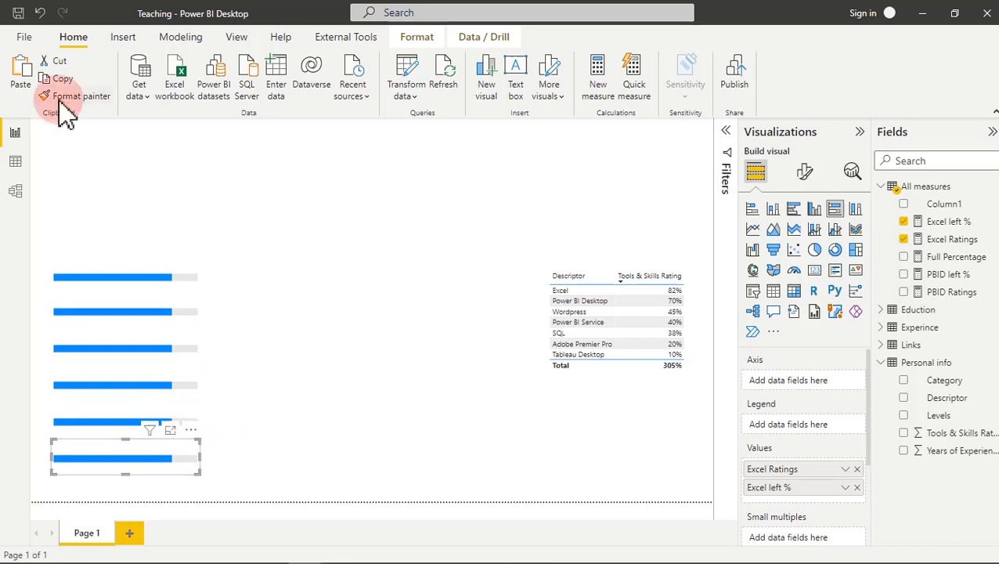
{"action": "left_click", "coordinate": [23, 78]}
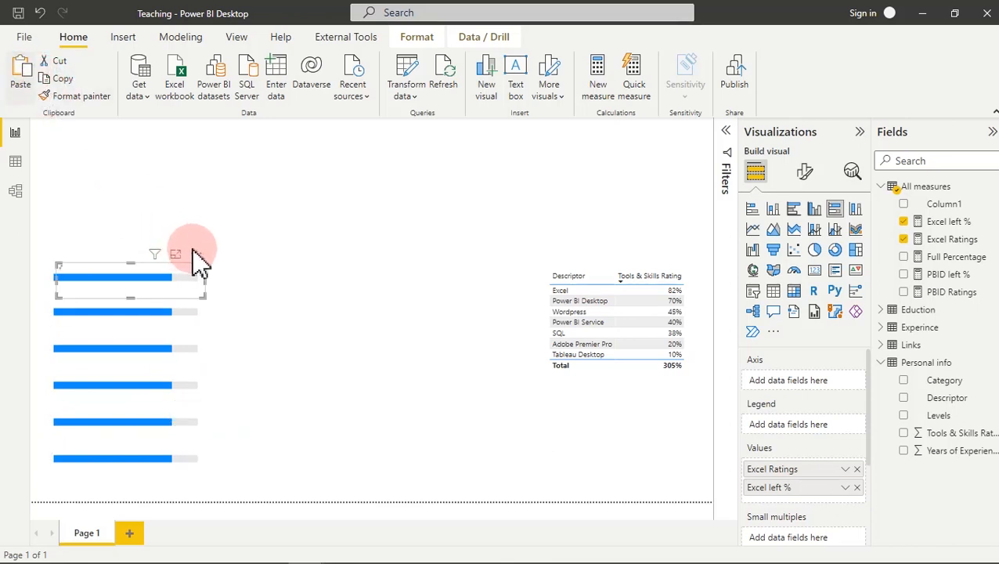
{"action": "left_click_drag", "start_coordinate": [197, 262], "coordinate": [191, 221]}
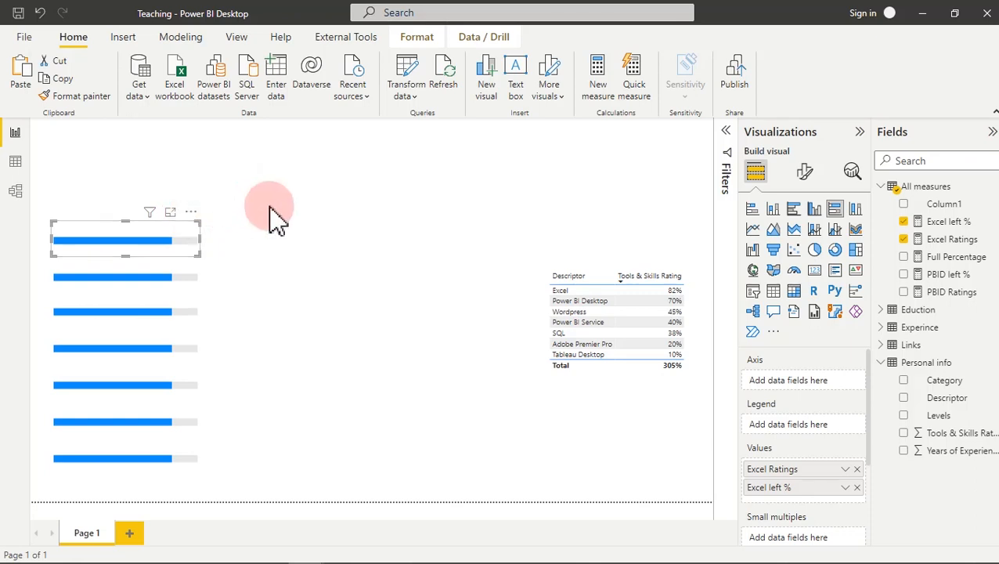
{"action": "left_click", "coordinate": [287, 268]}
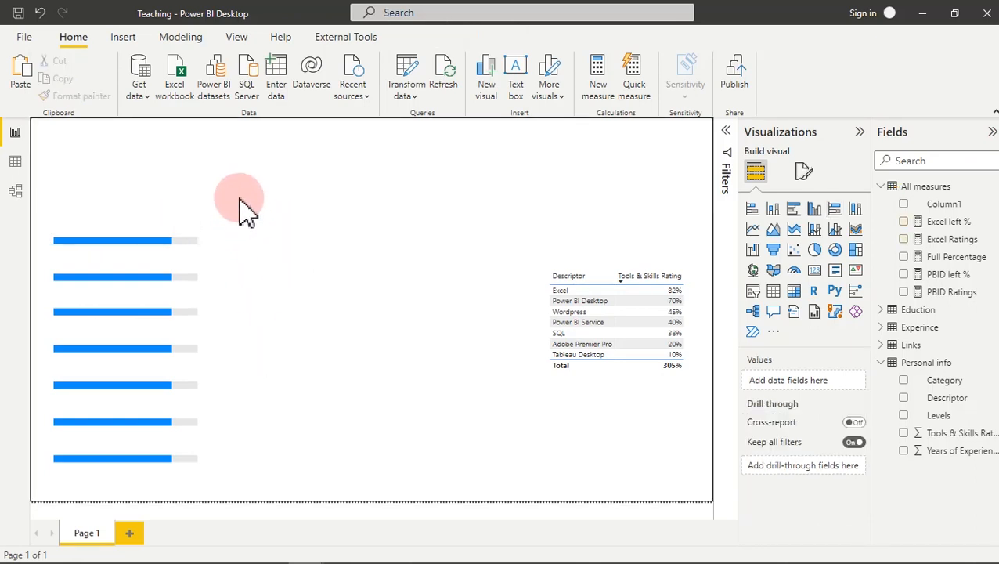
Shift the first and third rating bars slightly to the right, out of line with the others
{"action": "left_click", "coordinate": [191, 241]}
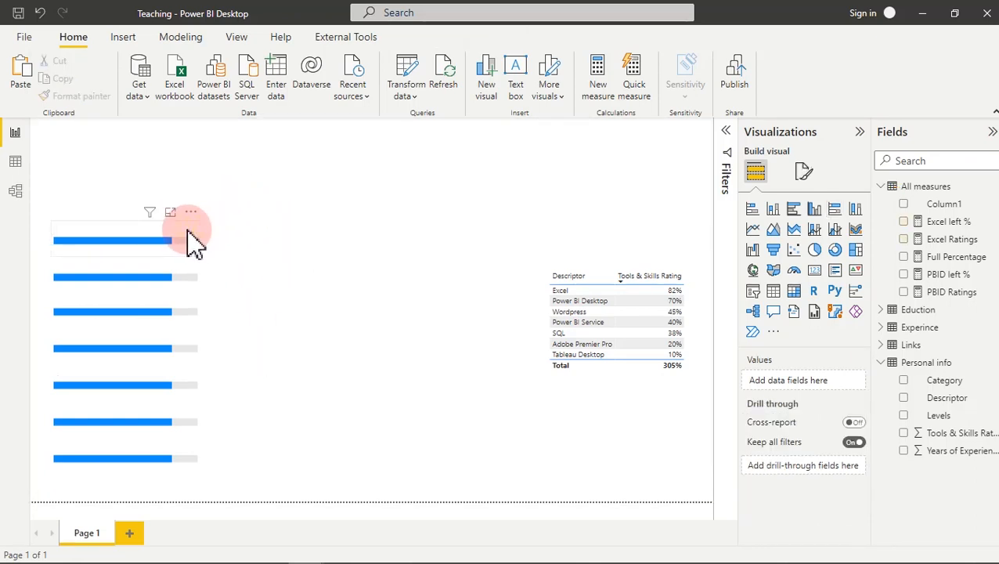
{"action": "left_click_drag", "start_coordinate": [182, 236], "coordinate": [210, 237]}
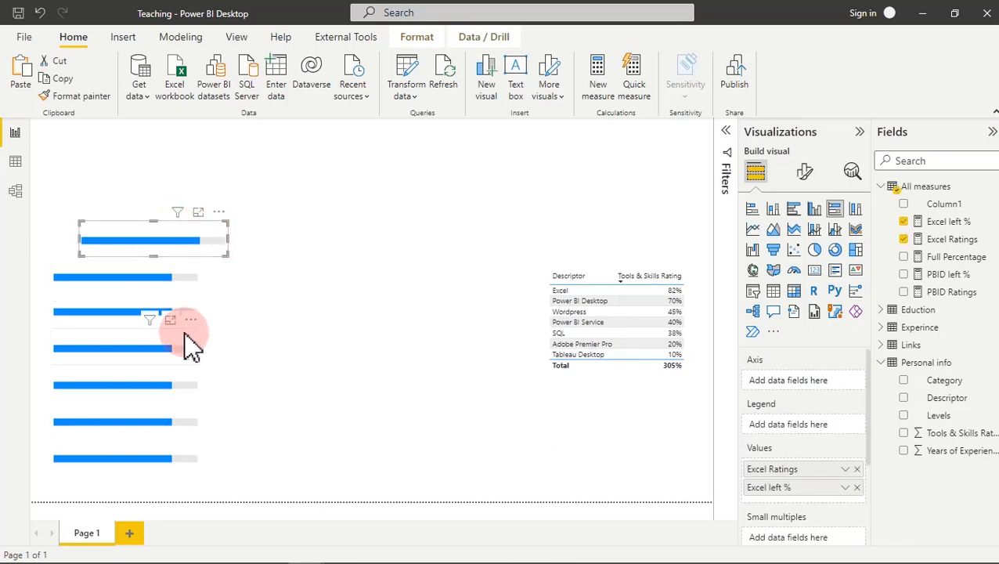
{"action": "left_click_drag", "start_coordinate": [134, 334], "coordinate": [162, 325]}
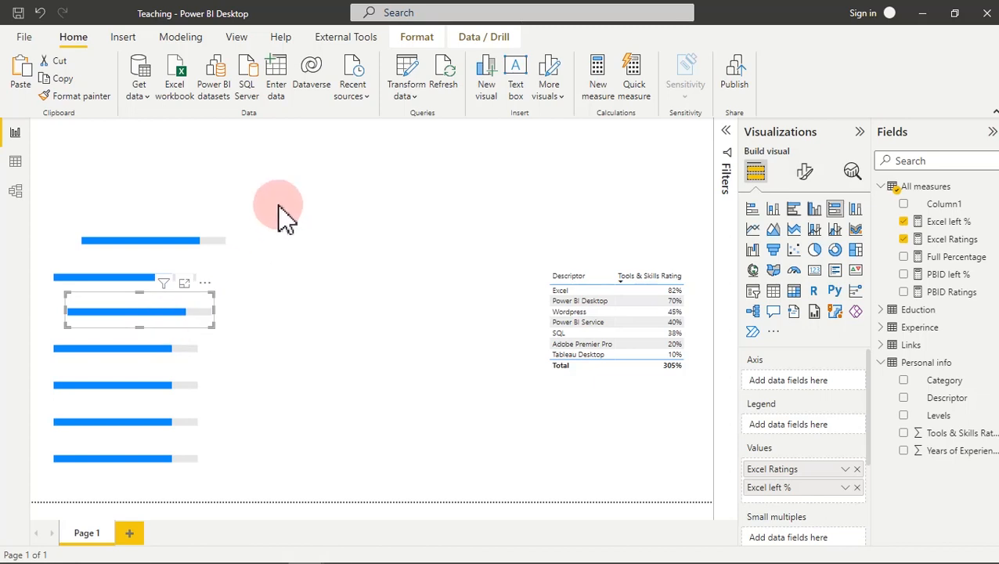
Select all seven rating bars, align them left and distribute them vertically
{"action": "left_click_drag", "start_coordinate": [278, 185], "coordinate": [21, 505]}
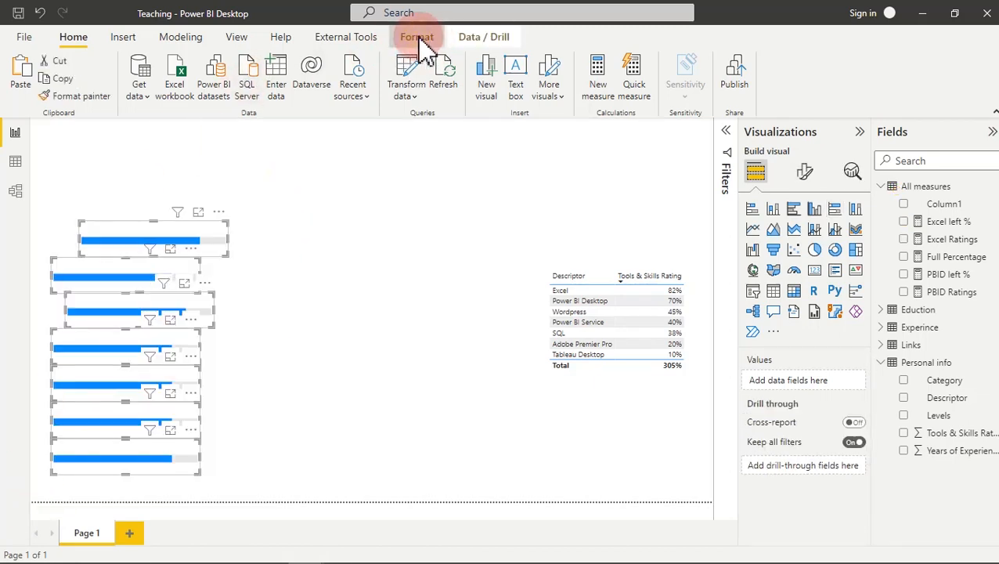
{"action": "left_click", "coordinate": [420, 41]}
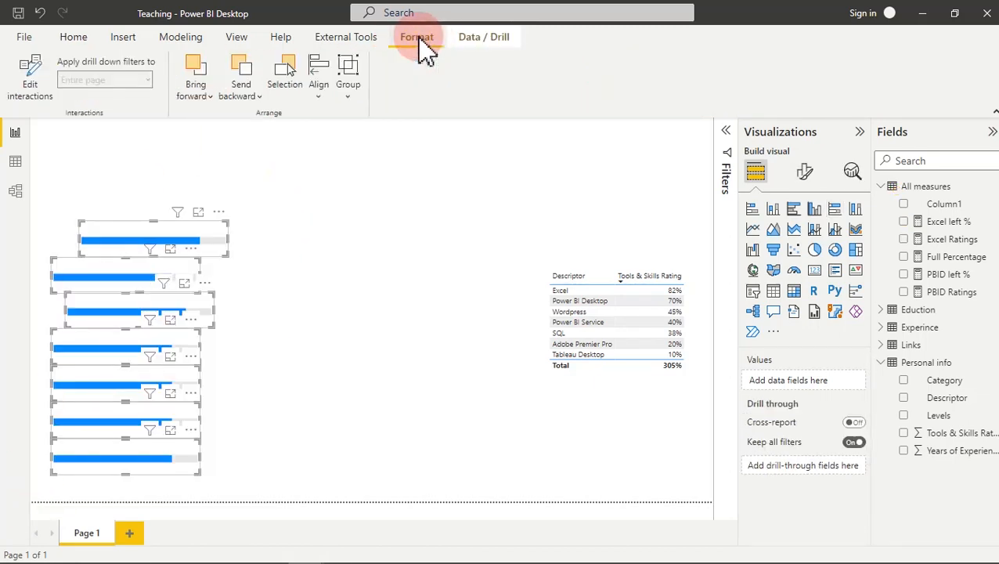
{"action": "left_click", "coordinate": [319, 94]}
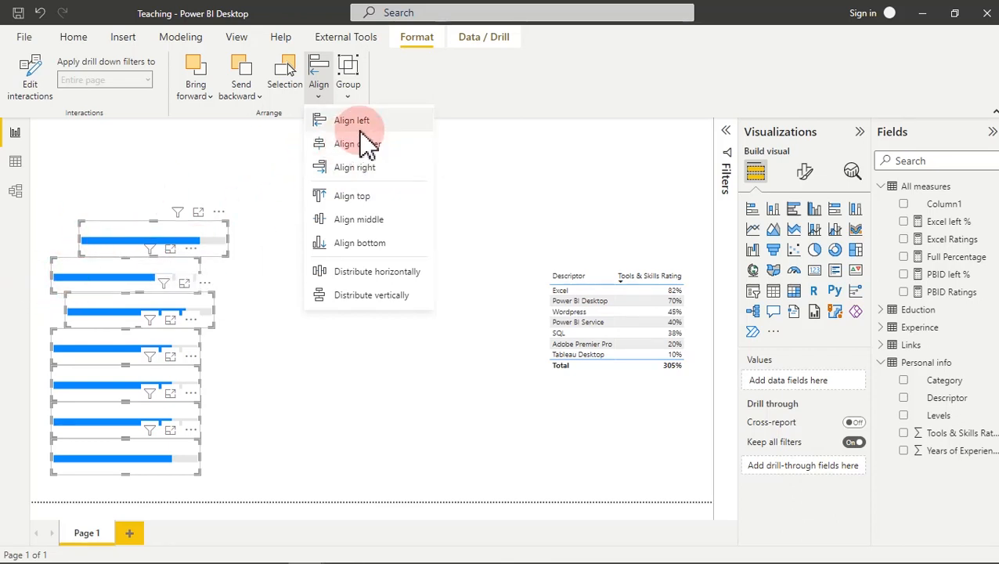
{"action": "left_click", "coordinate": [360, 121]}
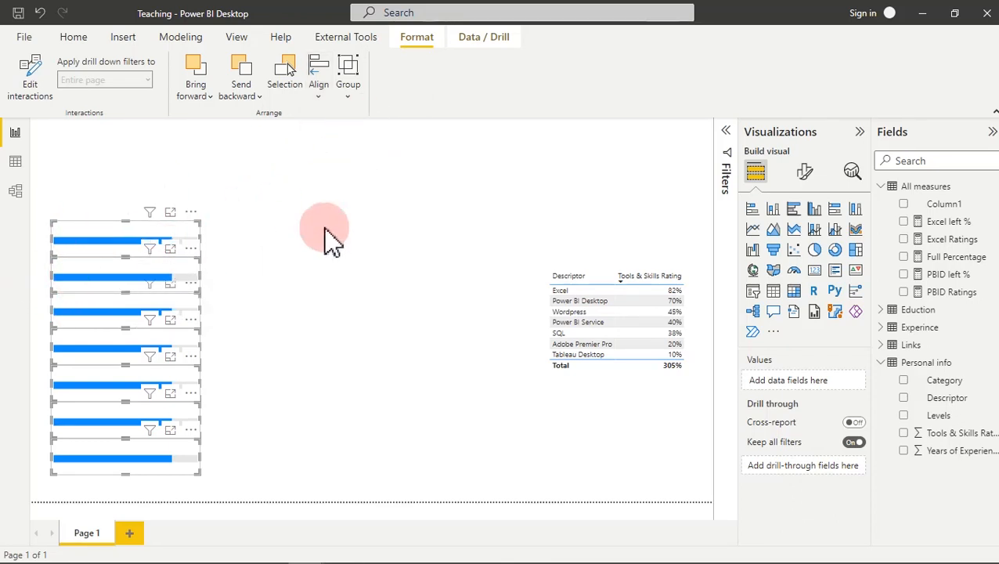
{"action": "left_click", "coordinate": [321, 100]}
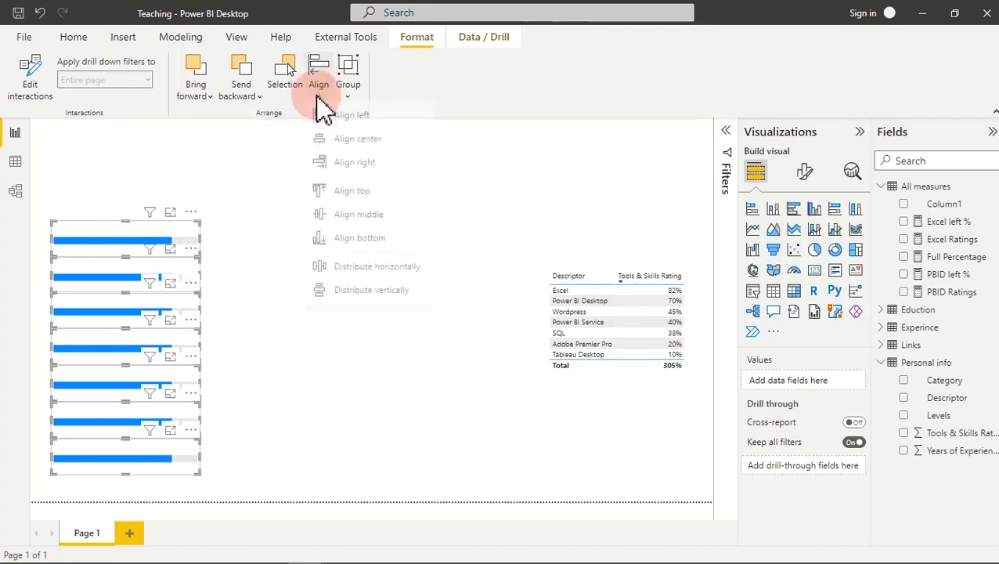
{"action": "left_click", "coordinate": [370, 297]}
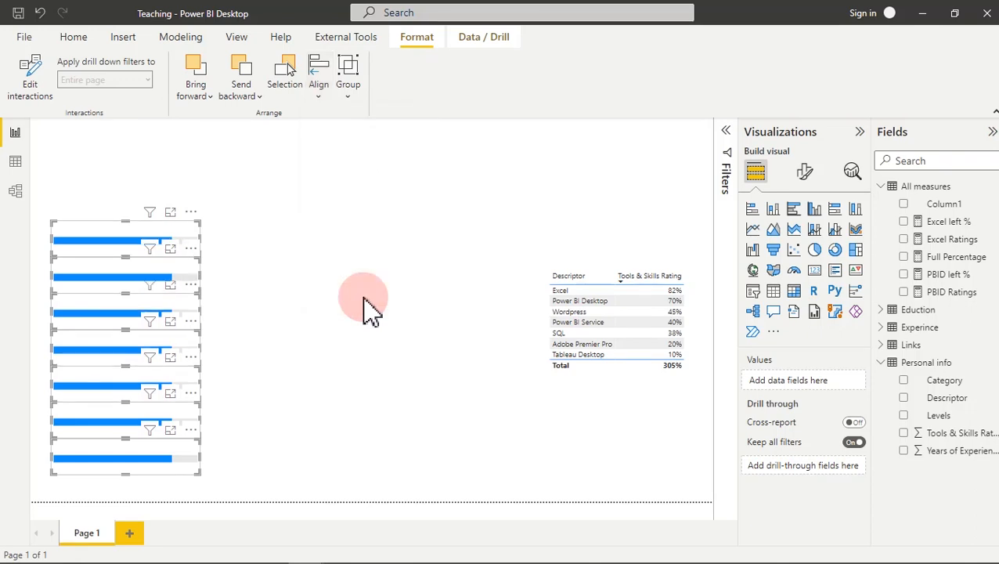
Replace the Excel measures in the second rating bar with PBID Ratings followed by PBID left %
{"action": "left_click", "coordinate": [245, 331]}
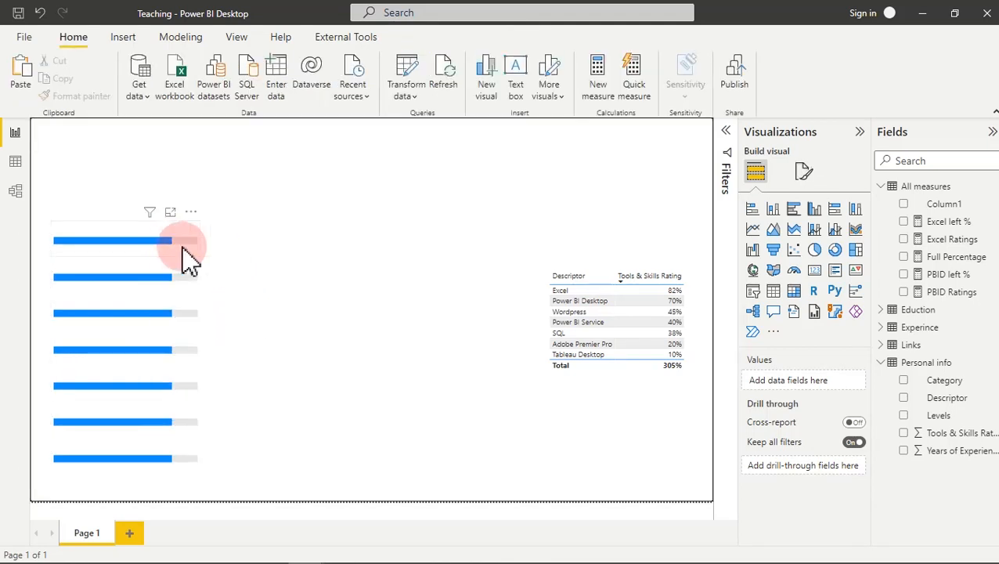
{"action": "left_click", "coordinate": [157, 273]}
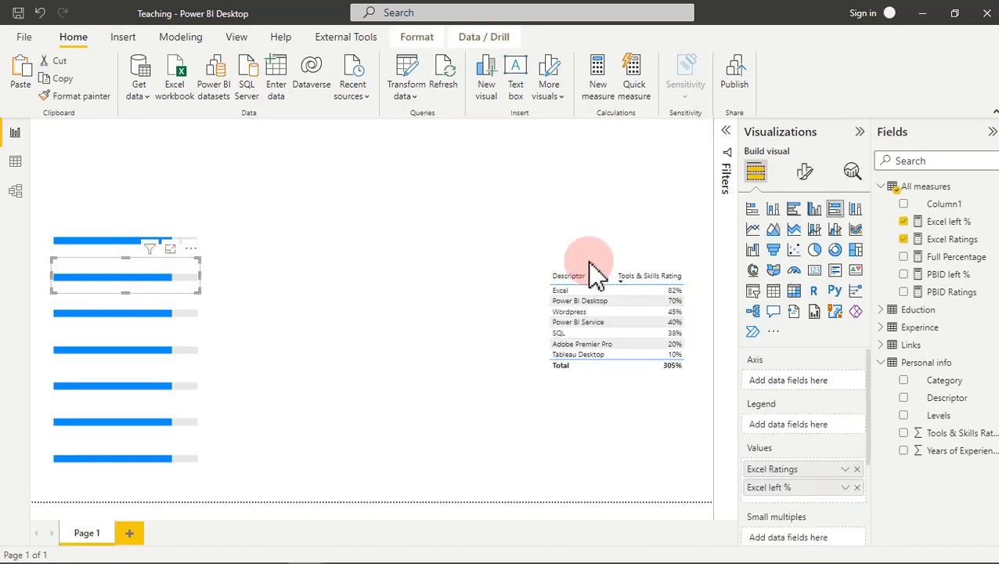
{"action": "left_click", "coordinate": [858, 470]}
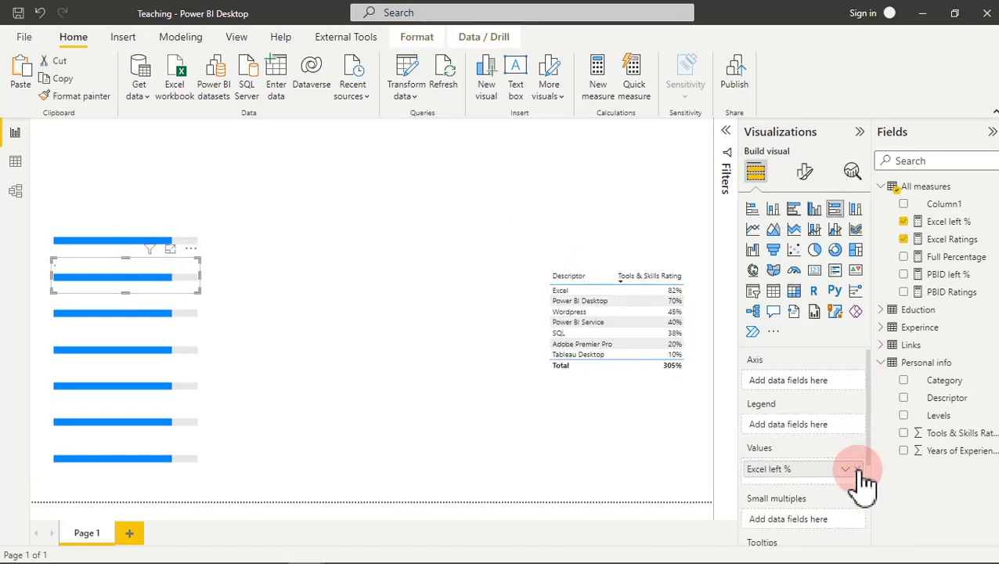
{"action": "left_click", "coordinate": [859, 469]}
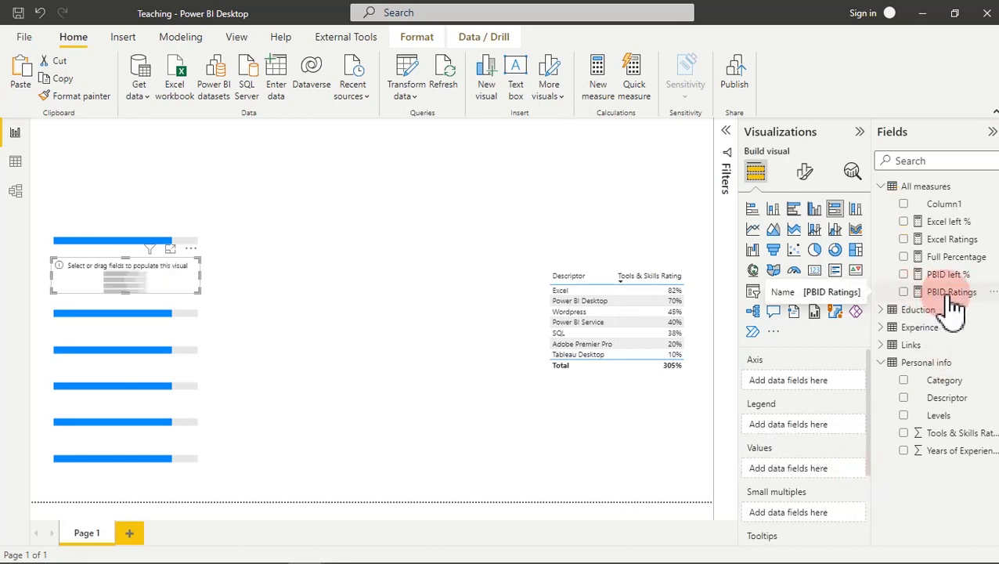
{"action": "left_click", "coordinate": [908, 293]}
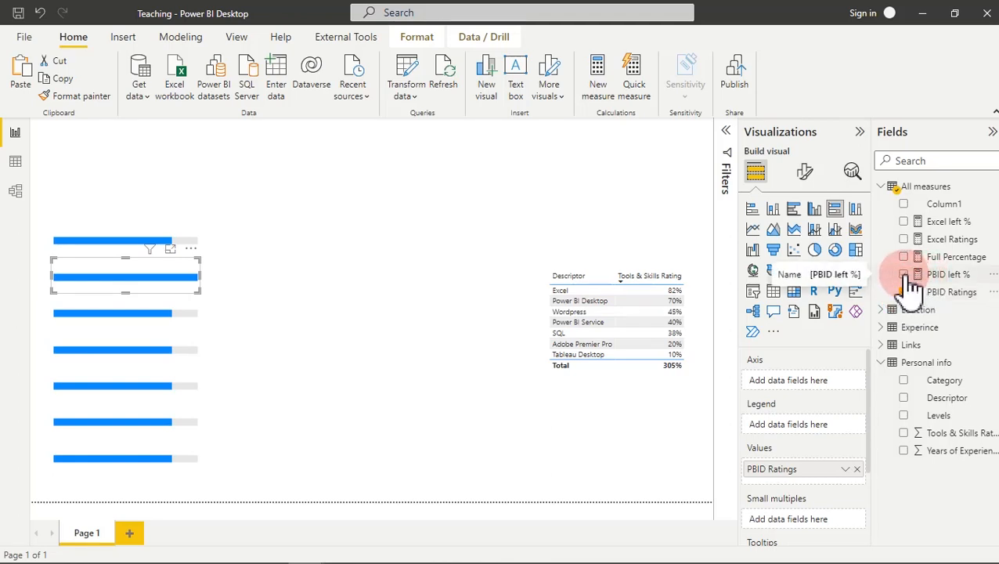
{"action": "left_click", "coordinate": [907, 275]}
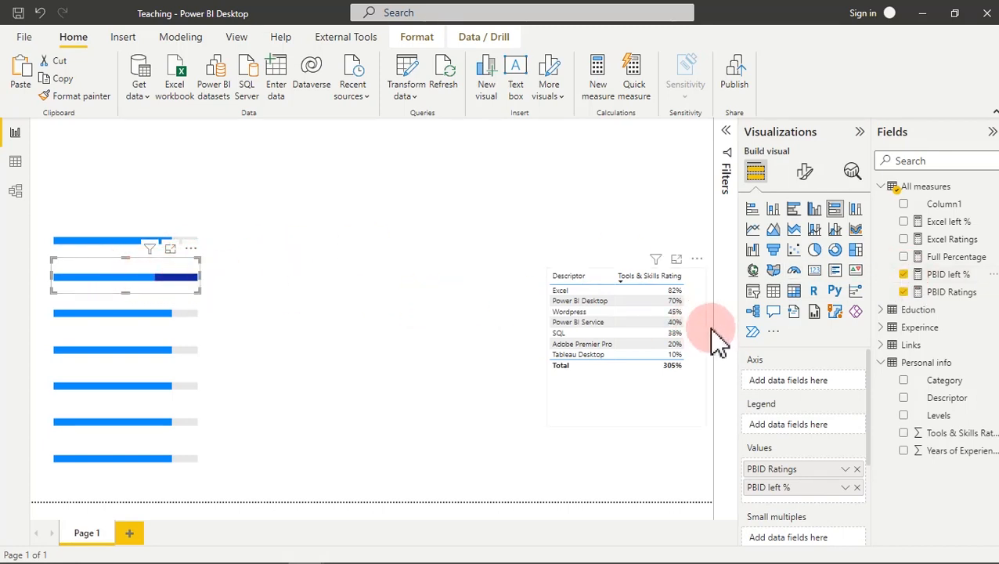
Set the PBID left % bar color in the second rating bar to the light grey theme shade
{"action": "left_click", "coordinate": [805, 172]}
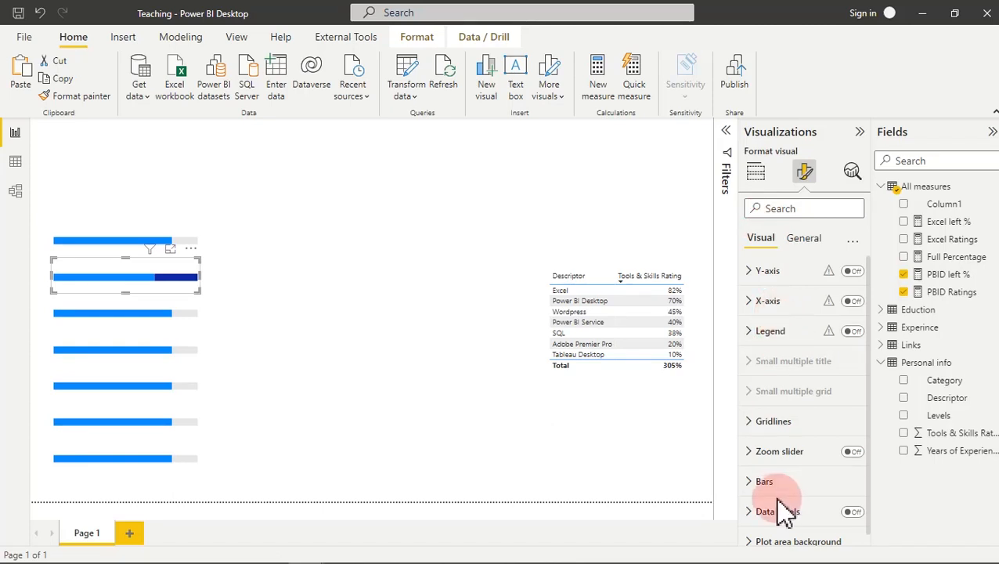
{"action": "left_click", "coordinate": [759, 481]}
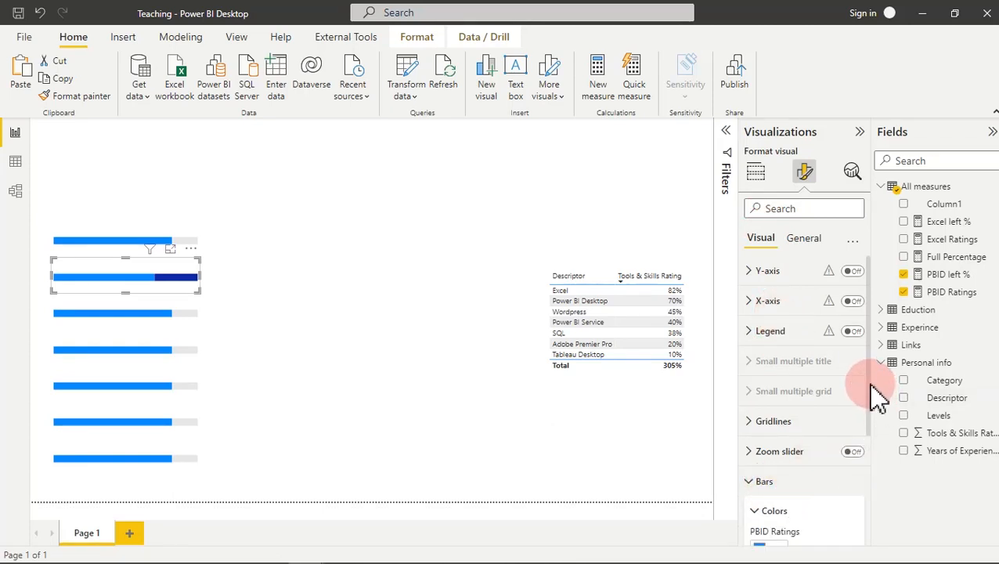
{"action": "left_click_drag", "start_coordinate": [869, 384], "coordinate": [880, 478]}
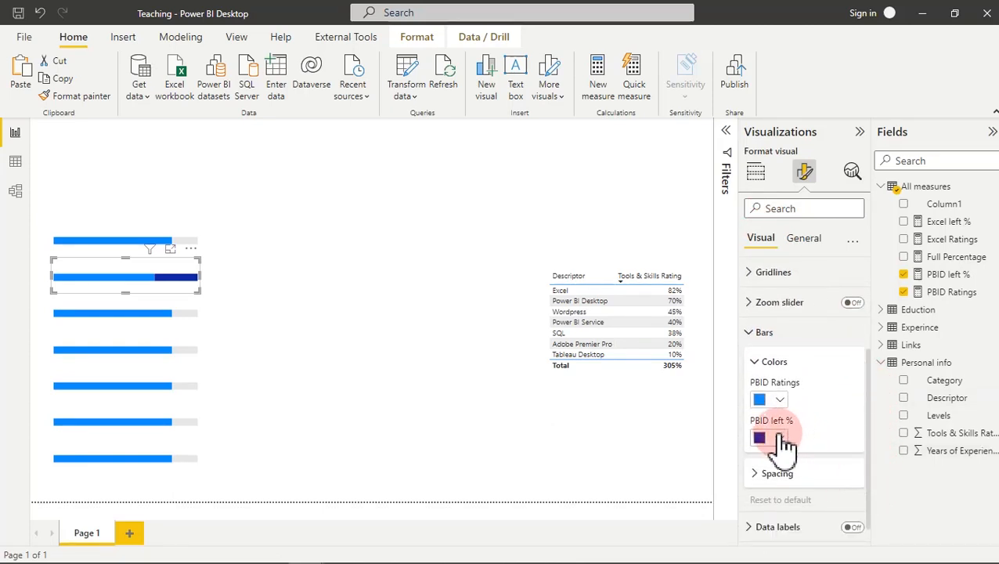
{"action": "left_click", "coordinate": [779, 438]}
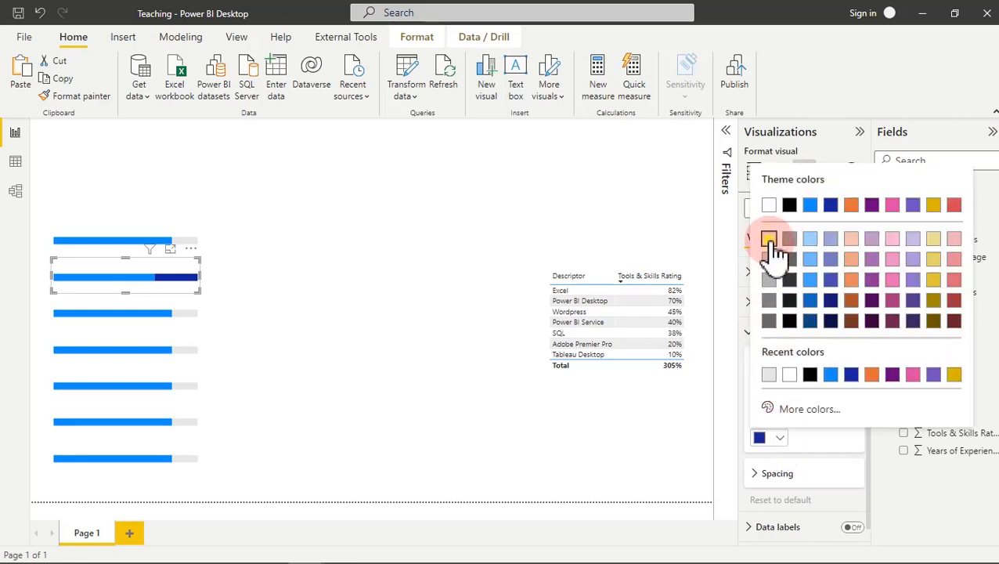
{"action": "left_click", "coordinate": [771, 239]}
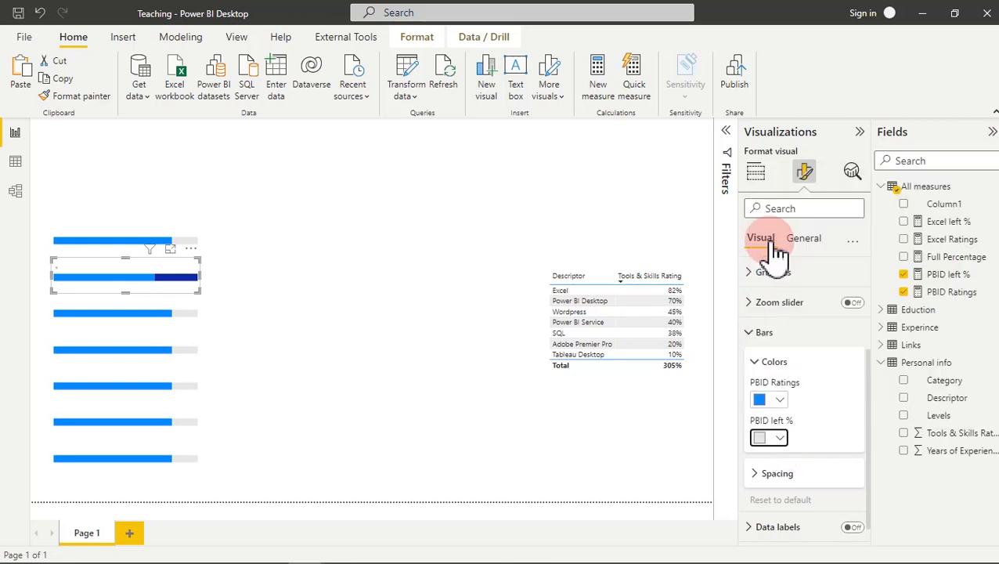
{"action": "left_click", "coordinate": [379, 251]}
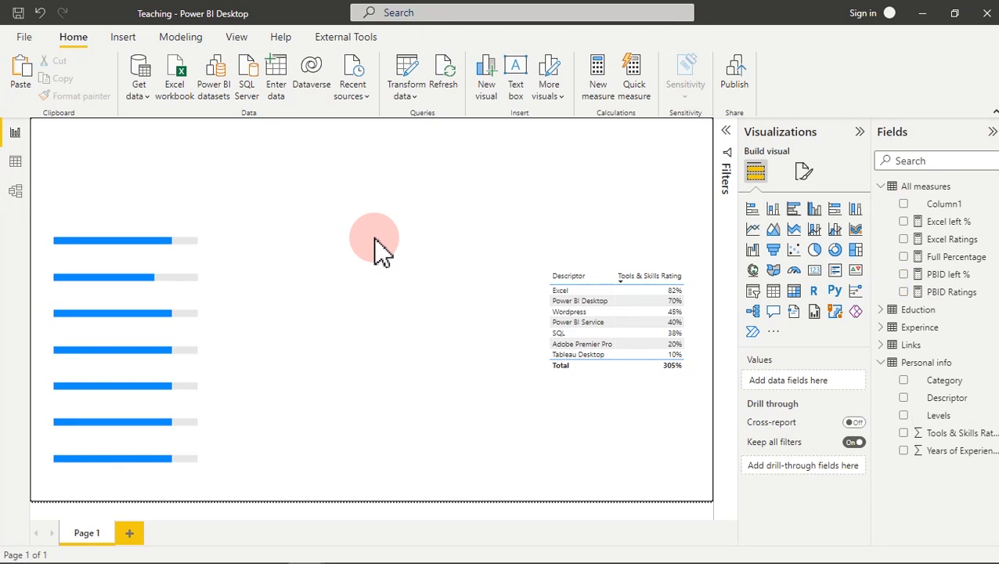
Review the formulas of the PBID and SQL rating and left % measures
{"action": "left_click", "coordinate": [937, 274]}
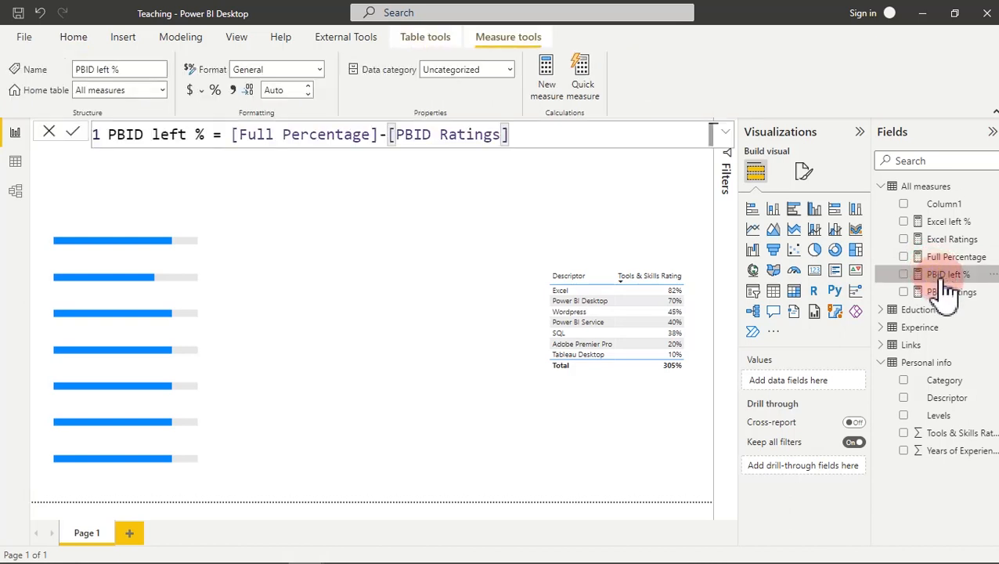
{"action": "left_click", "coordinate": [945, 291]}
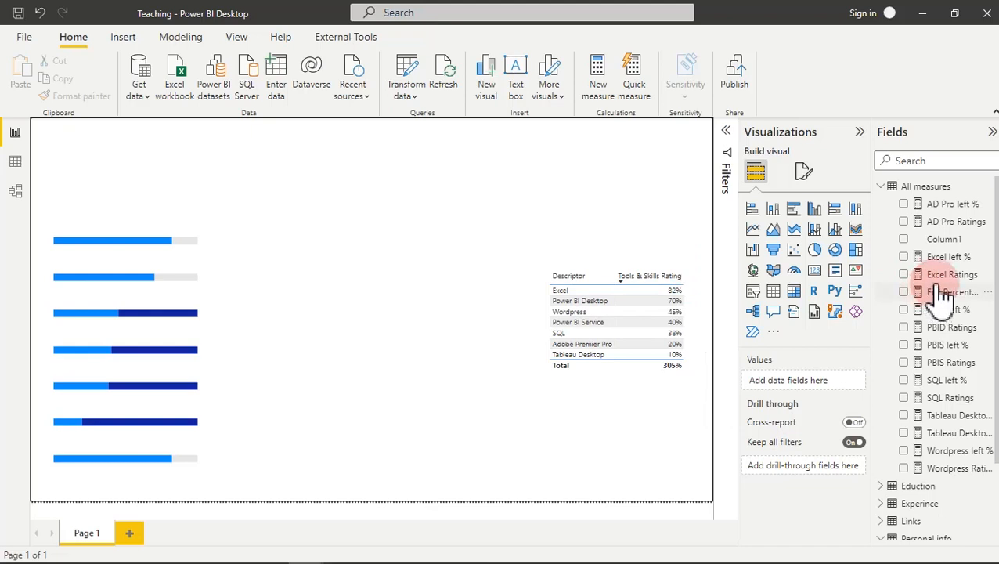
{"action": "left_click", "coordinate": [946, 382]}
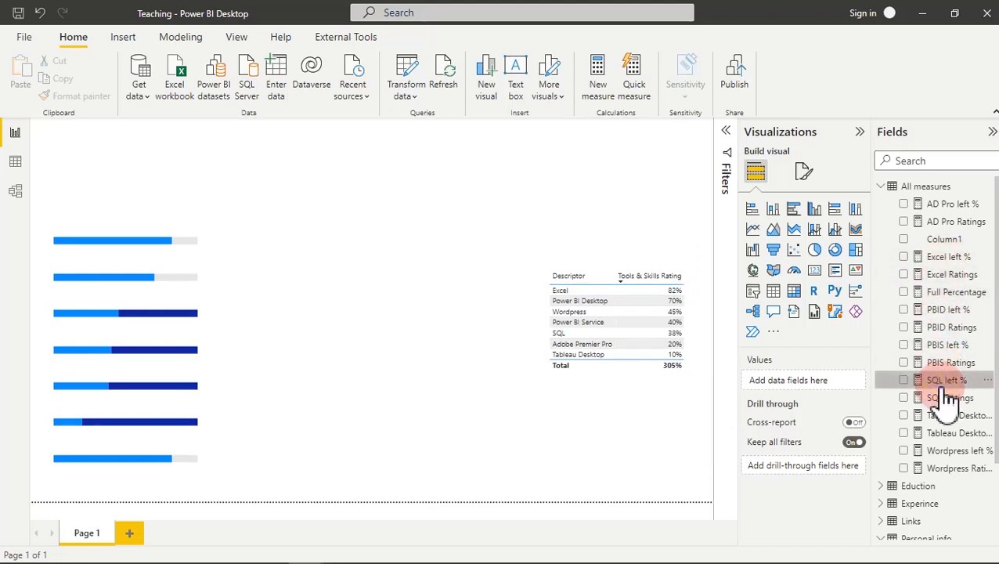
{"action": "left_click", "coordinate": [949, 398]}
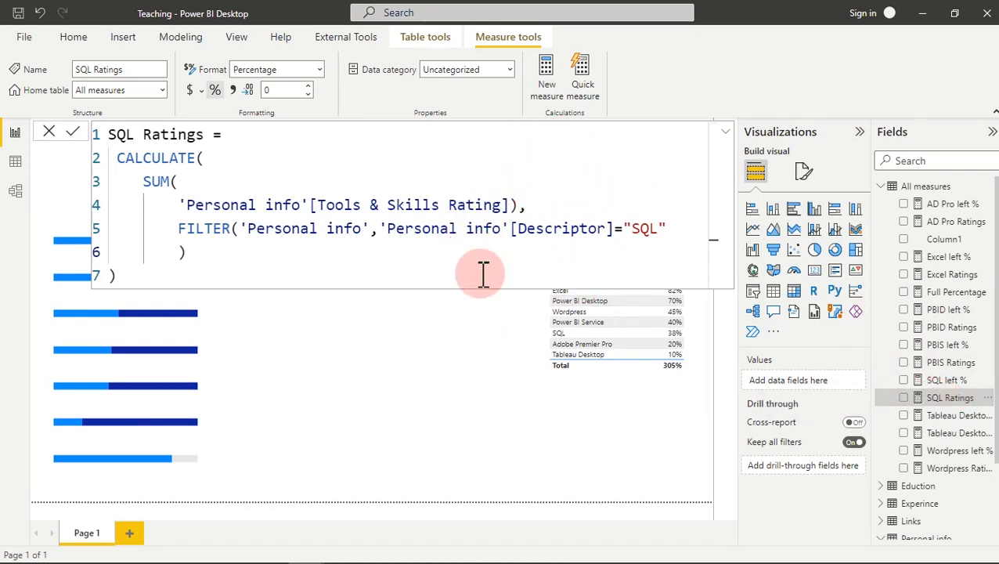
{"action": "left_click", "coordinate": [374, 362]}
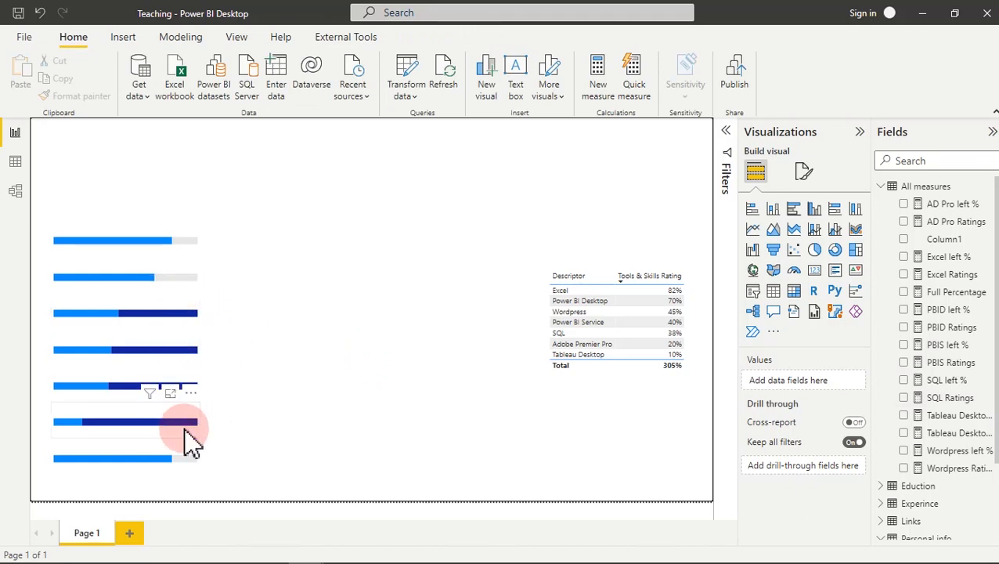
Remove the Excel Ratings and Excel left % measures from the lowest rating bar and widen the field list
{"action": "left_click", "coordinate": [165, 472]}
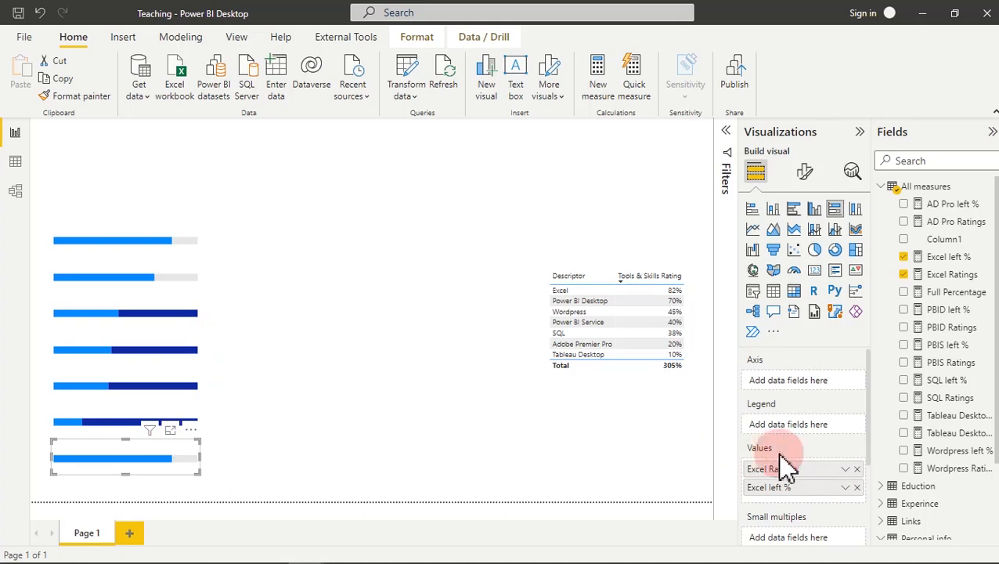
{"action": "left_click", "coordinate": [857, 468]}
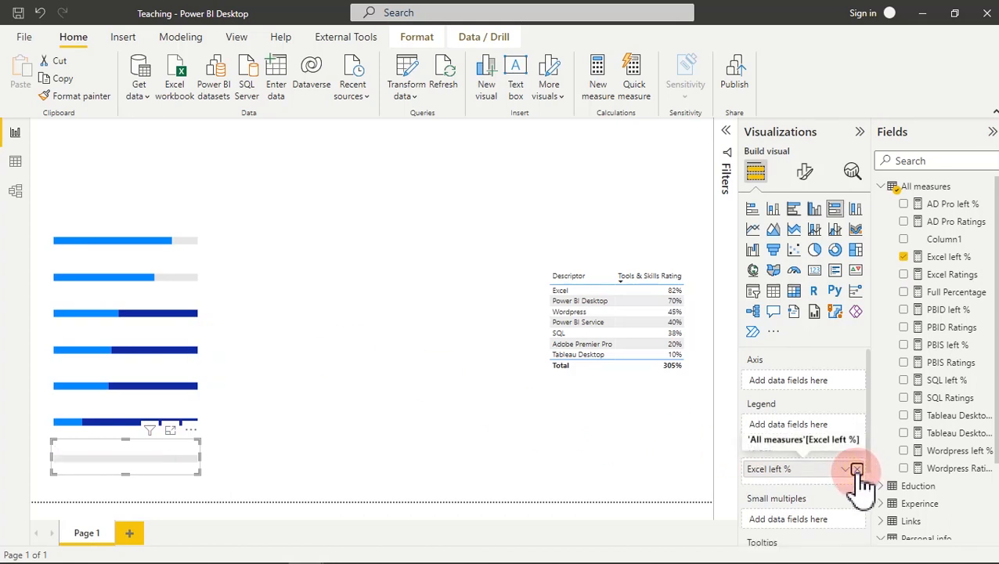
{"action": "left_click", "coordinate": [857, 469]}
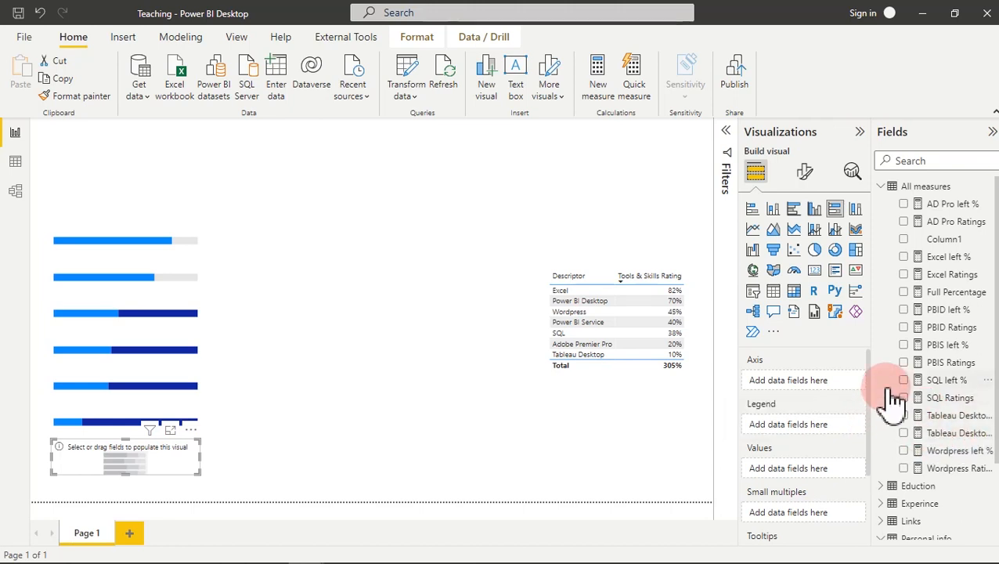
{"action": "left_click_drag", "start_coordinate": [872, 328], "coordinate": [842, 331]}
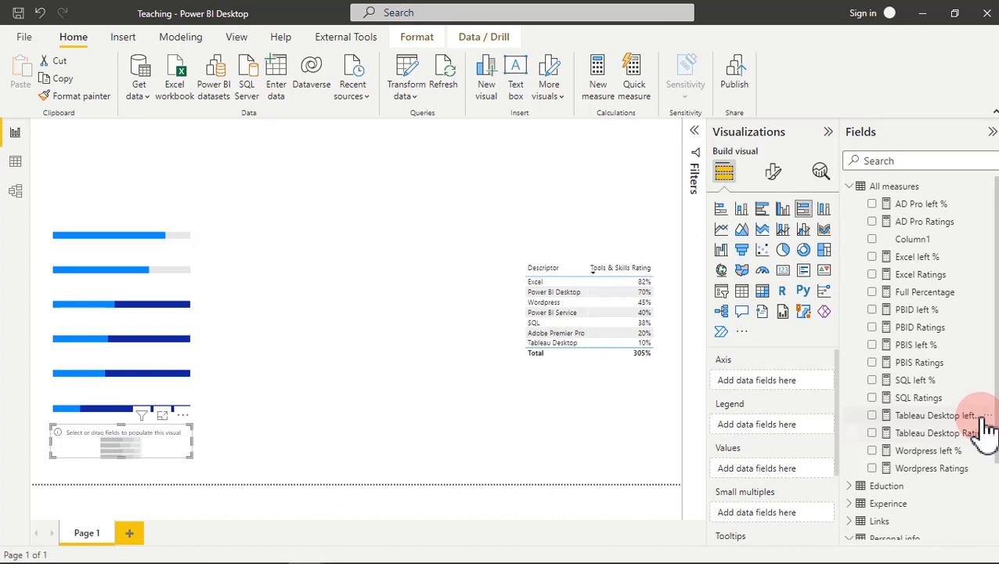
{"action": "left_click", "coordinate": [874, 415]}
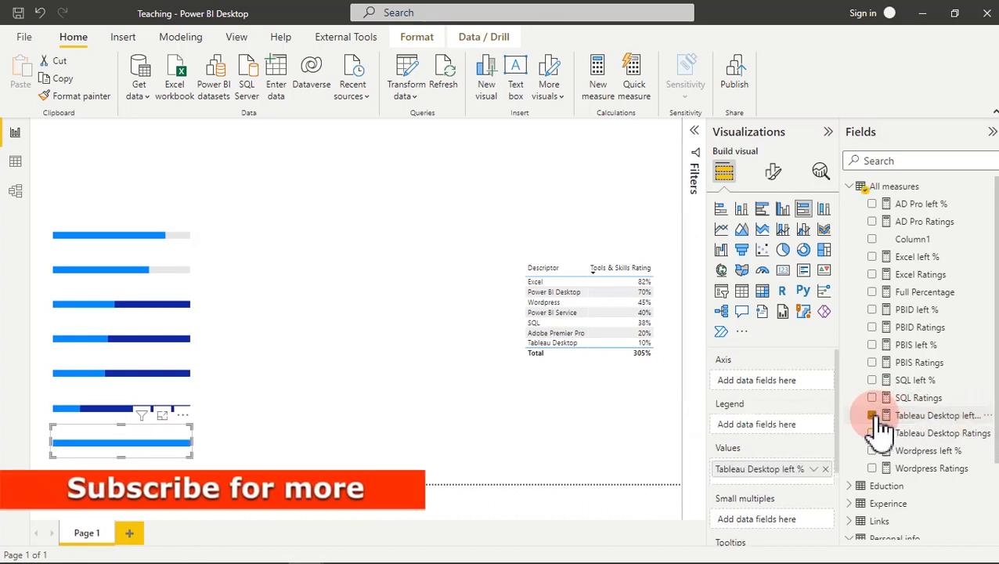
{"action": "left_click", "coordinate": [878, 433]}
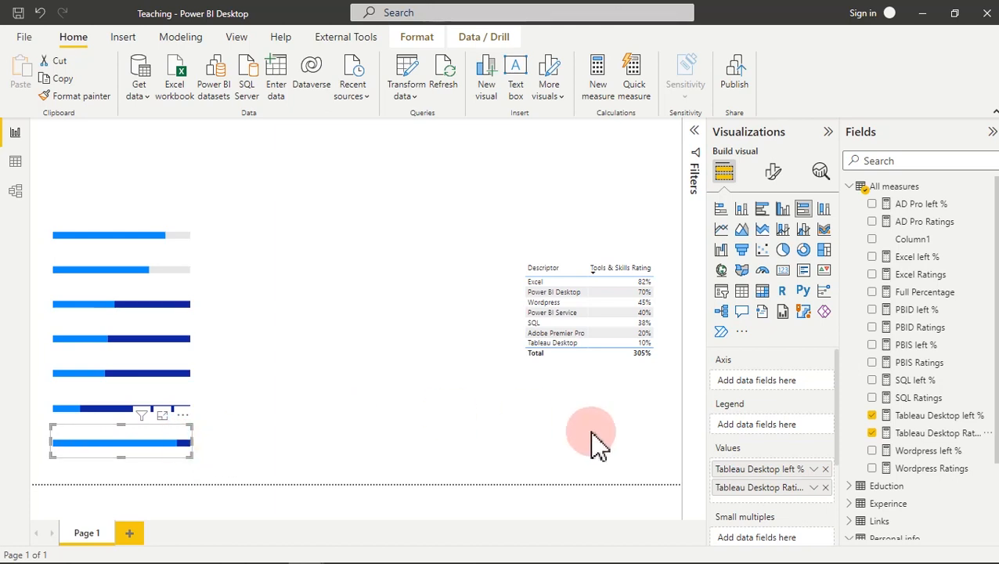
{"action": "left_click", "coordinate": [825, 469]}
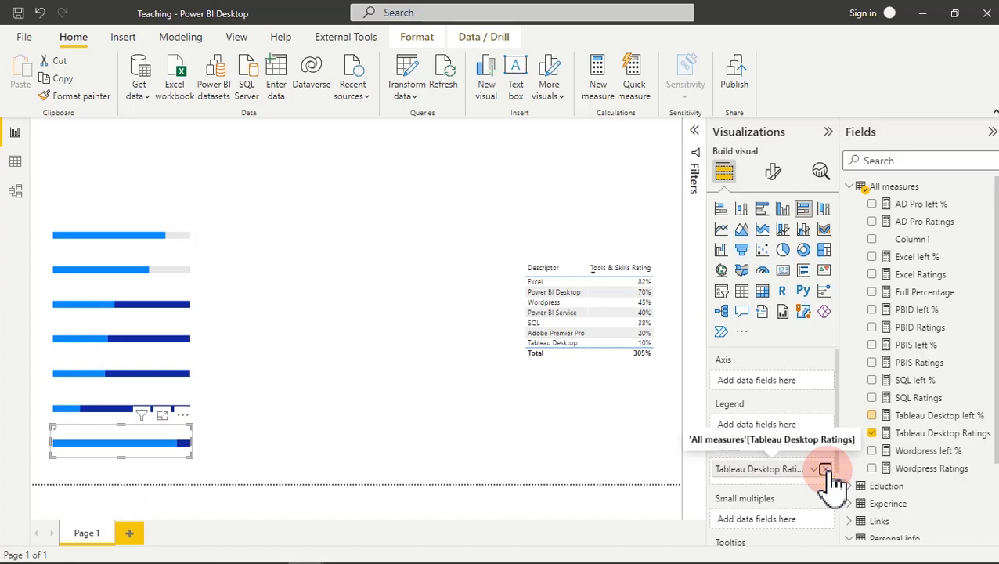
{"action": "left_click", "coordinate": [826, 469]}
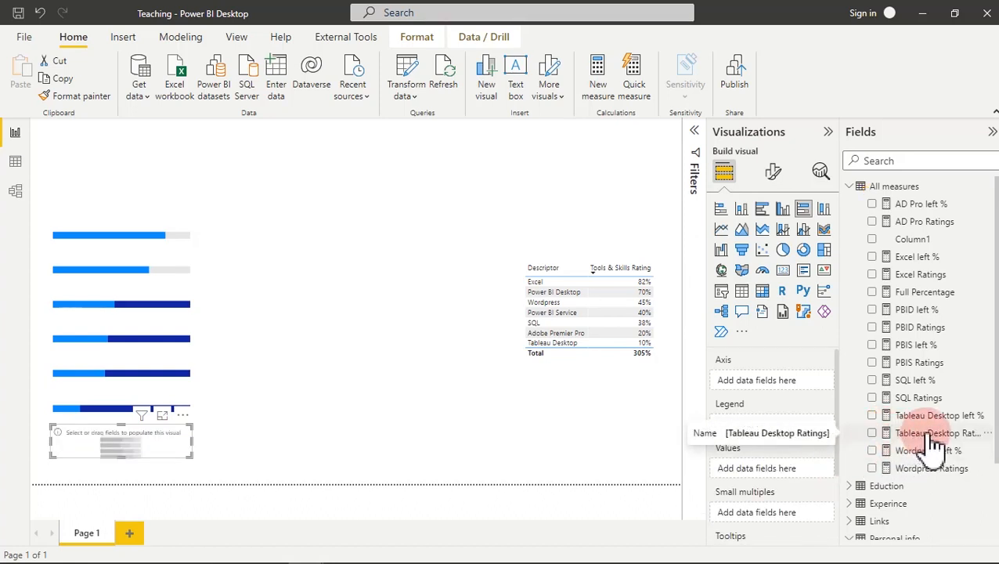
Add Tableau Desktop Ratings followed by Tableau Desktop left % to the empty lowest rating bar and restore the field list's width
{"action": "left_click", "coordinate": [875, 434]}
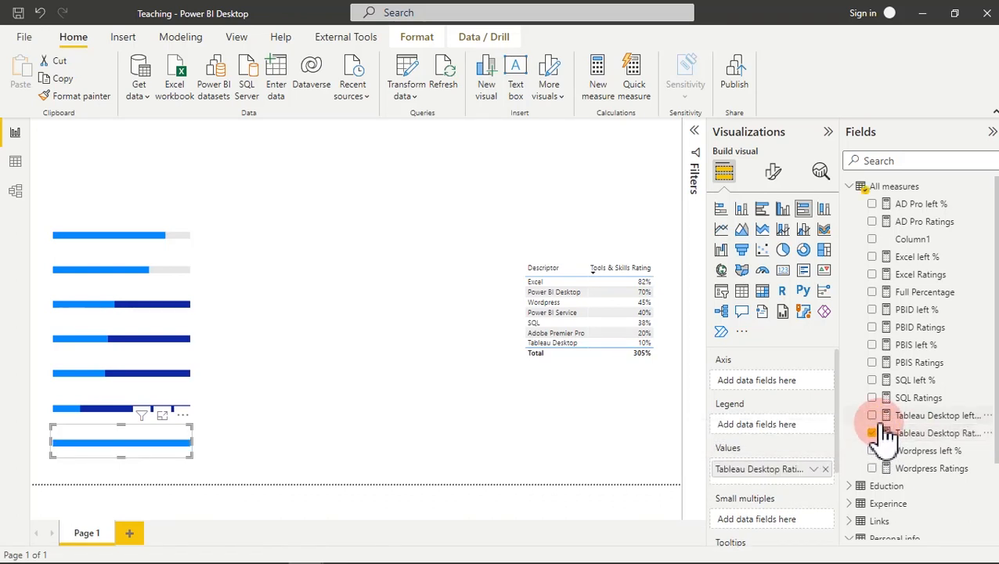
{"action": "left_click", "coordinate": [873, 415]}
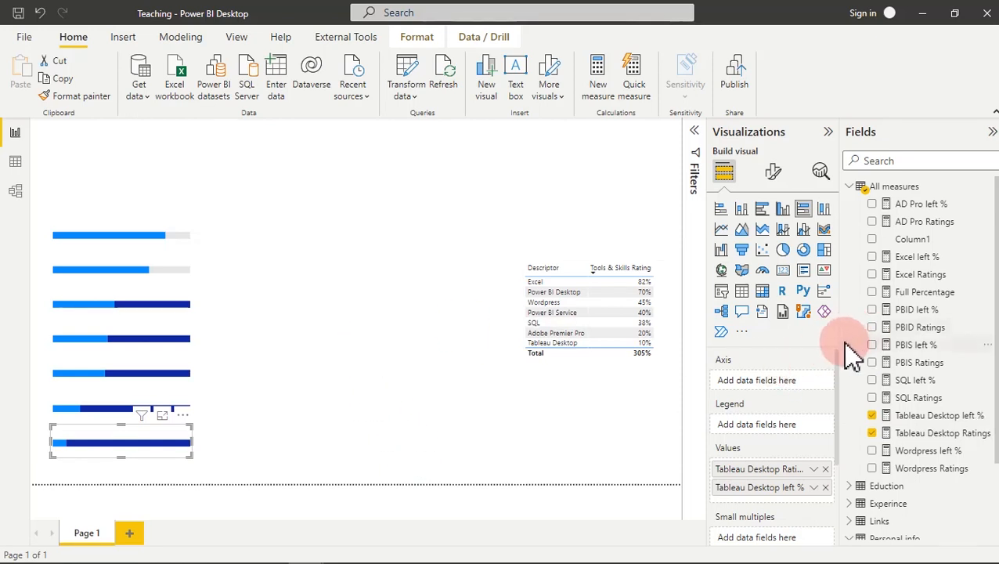
{"action": "left_click_drag", "start_coordinate": [840, 337], "coordinate": [870, 339]}
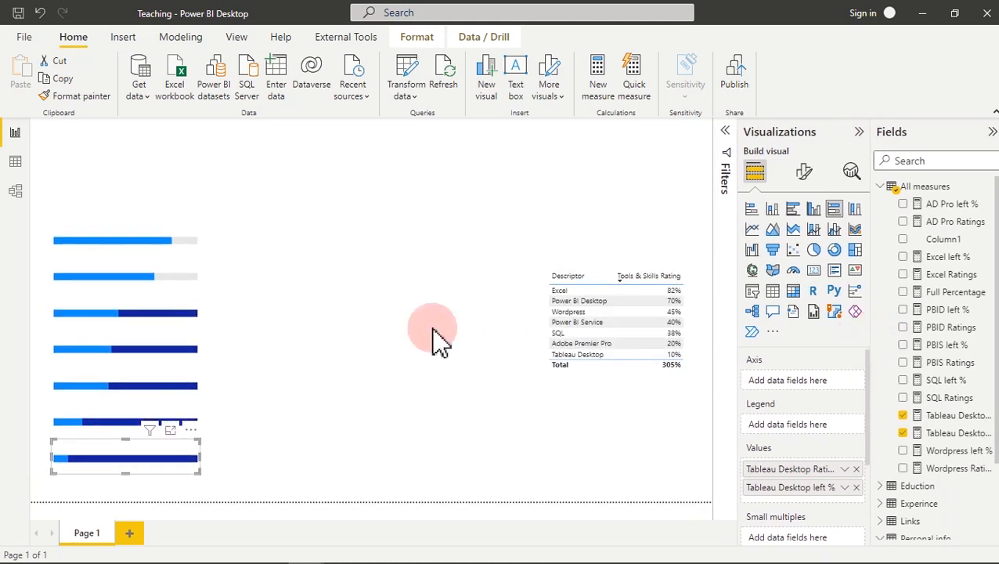
{"action": "left_click", "coordinate": [352, 329]}
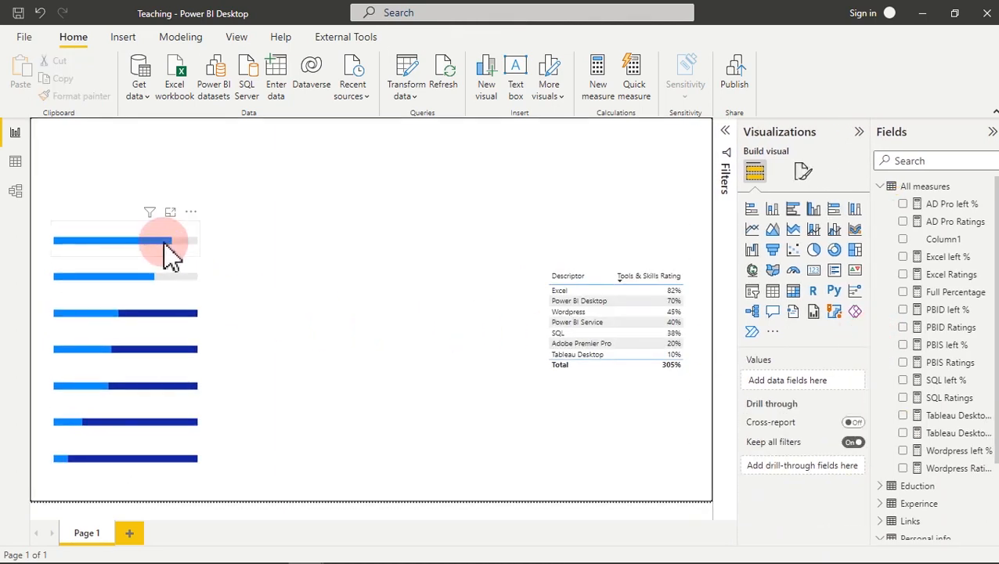
Try to copy the Excel rating bar's formatting onto the Wordpress rating bar with Format painter
{"action": "mouse_move", "coordinate": [150, 285]}
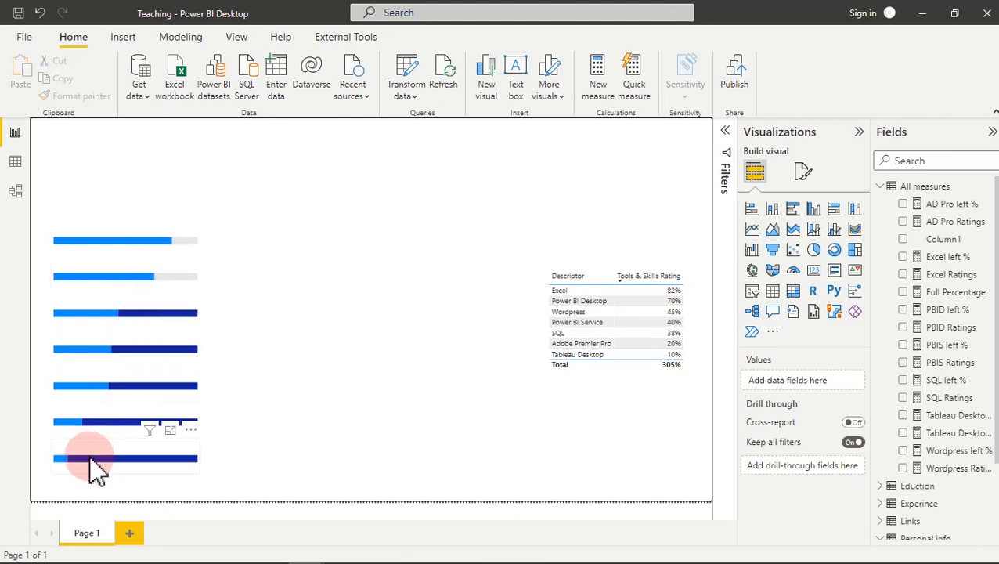
{"action": "left_click", "coordinate": [179, 253]}
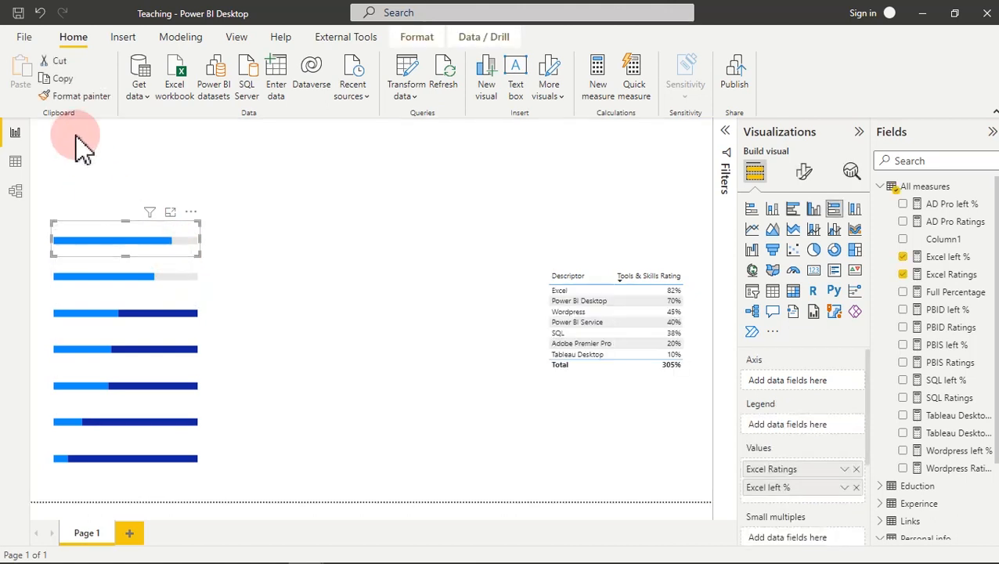
{"action": "left_click", "coordinate": [76, 97]}
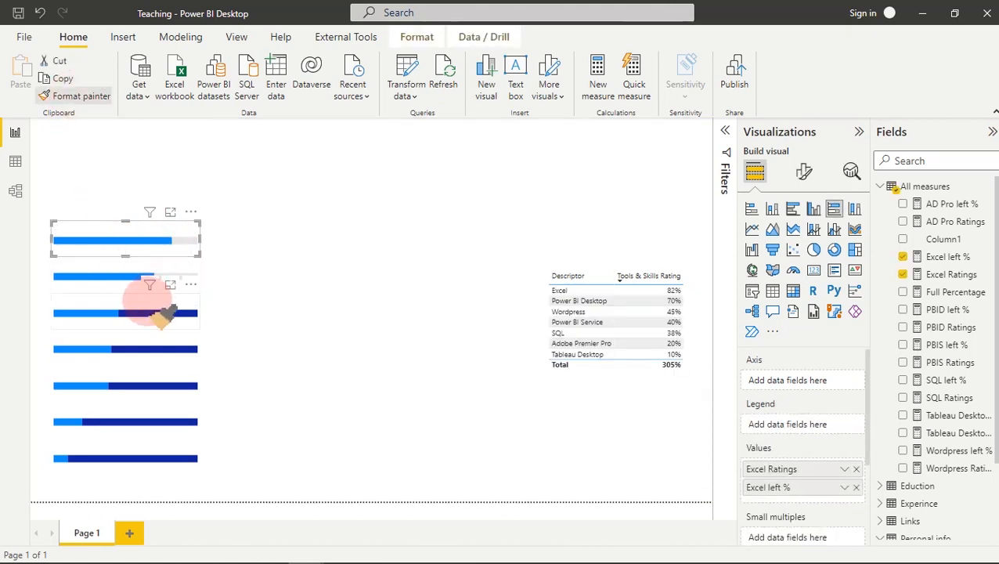
{"action": "left_click", "coordinate": [155, 303]}
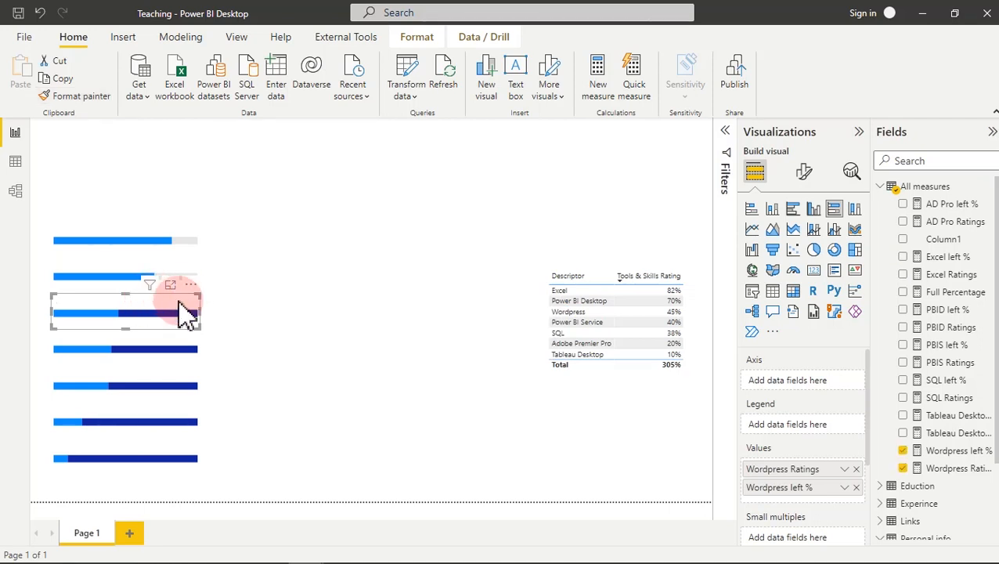
Color the Wordpress left % portion of the third rating bar light grey
{"action": "left_click", "coordinate": [804, 173]}
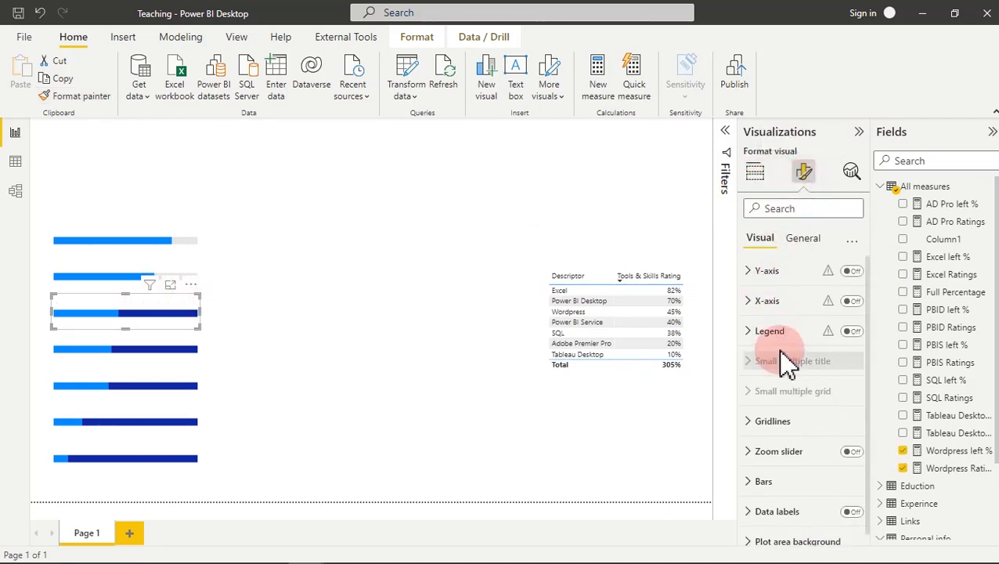
{"action": "left_click", "coordinate": [775, 479]}
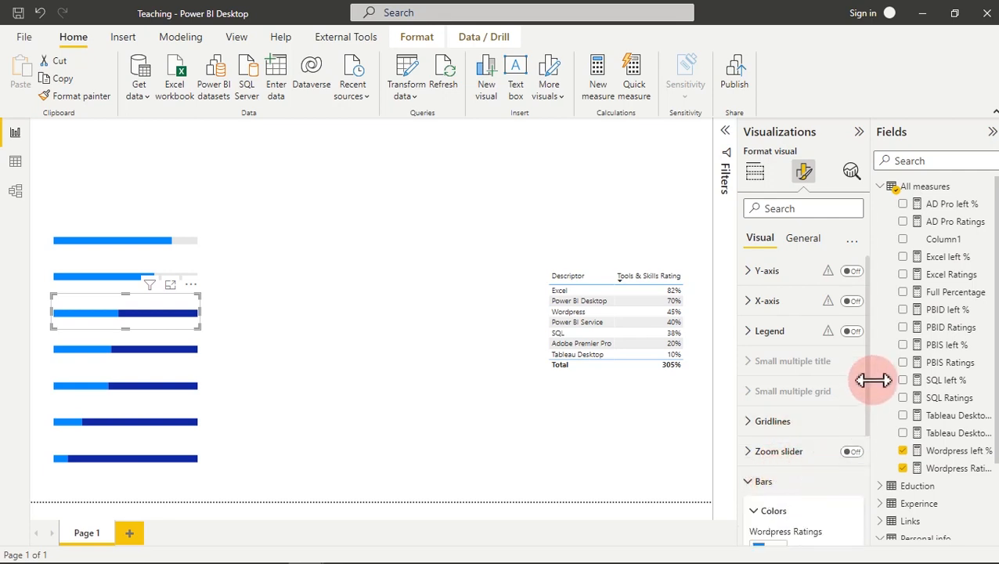
{"action": "left_click_drag", "start_coordinate": [874, 383], "coordinate": [873, 468]}
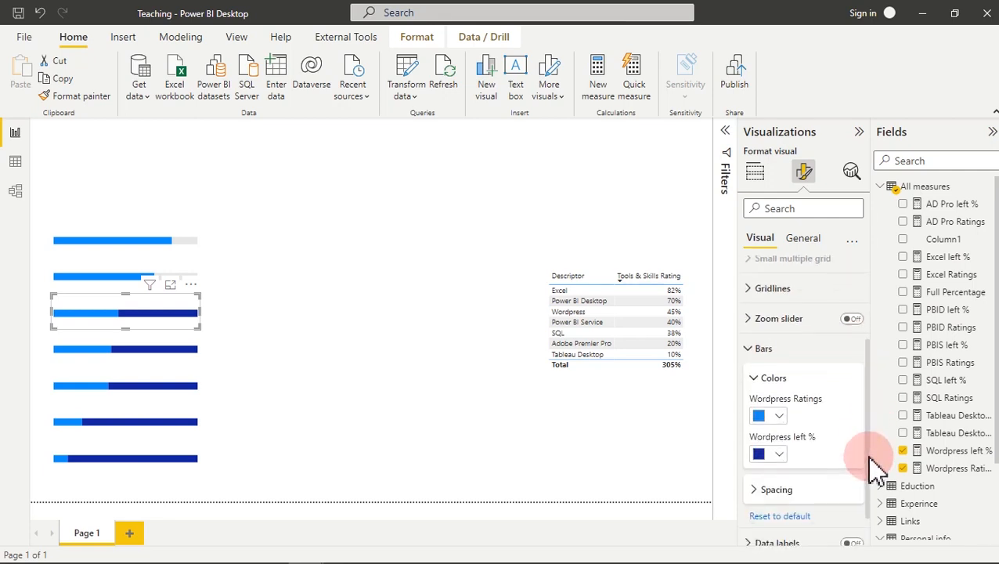
{"action": "left_click", "coordinate": [778, 455]}
{"action": "left_click", "coordinate": [773, 399]}
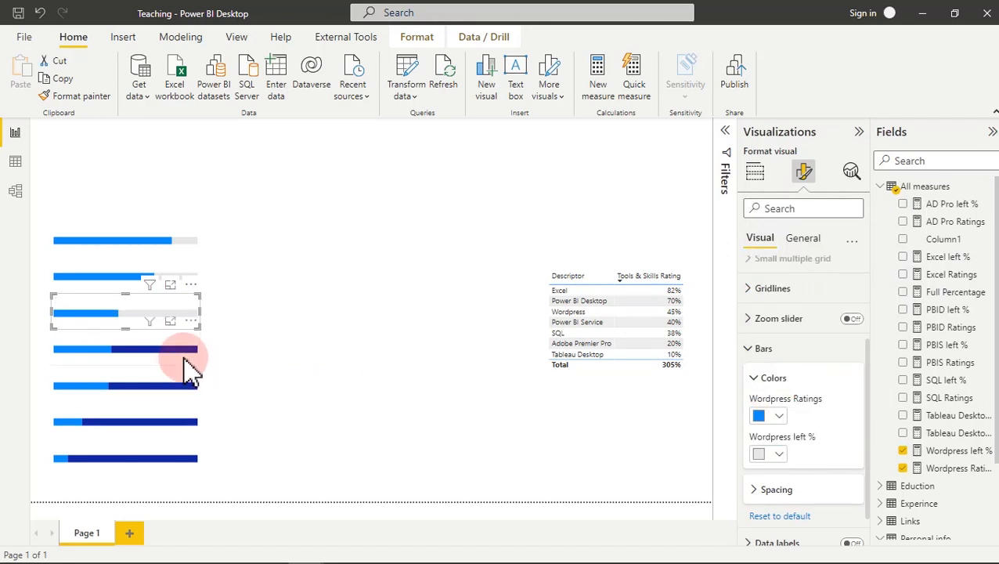
Color the PBIS left % and SQL left % portions of their rating bars the same light grey
{"action": "left_click", "coordinate": [188, 368]}
{"action": "left_click", "coordinate": [778, 455]}
{"action": "left_click", "coordinate": [771, 393]}
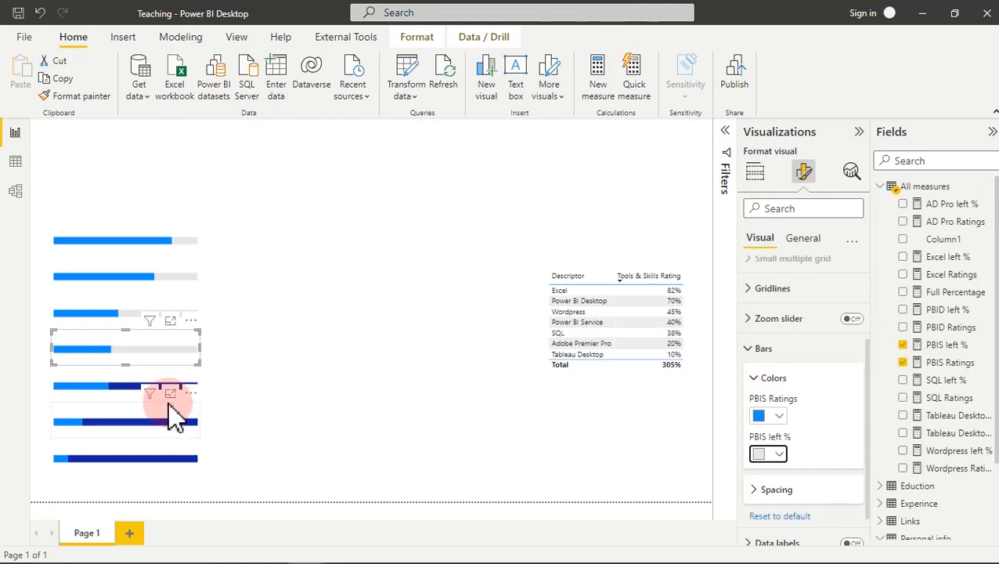
{"action": "left_click", "coordinate": [116, 401]}
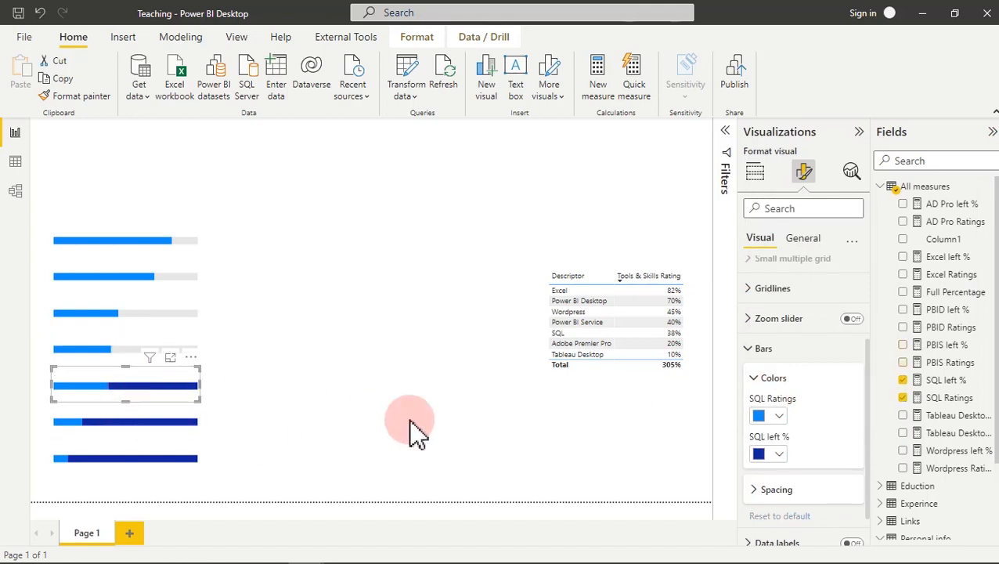
{"action": "left_click", "coordinate": [778, 455]}
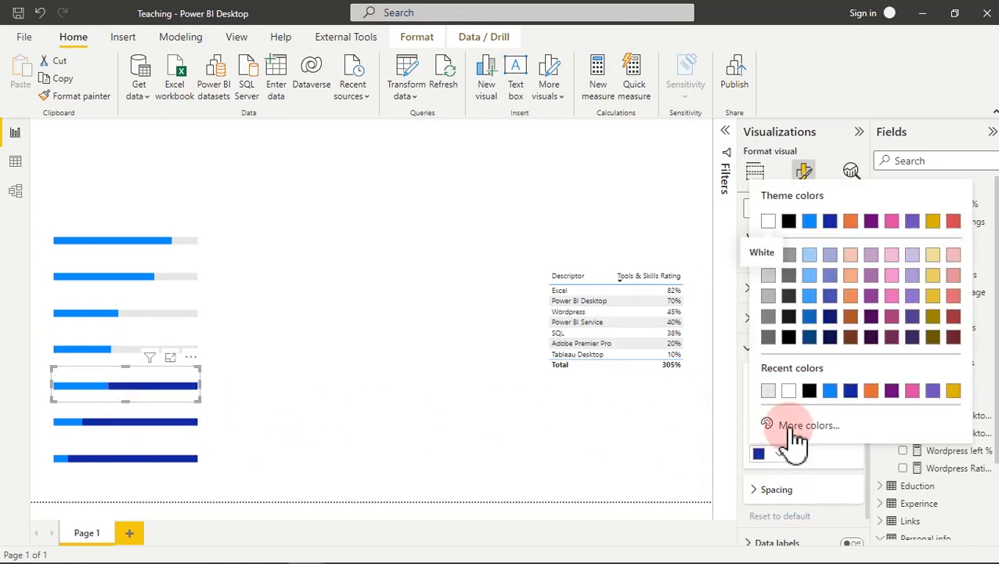
{"action": "left_click", "coordinate": [768, 390]}
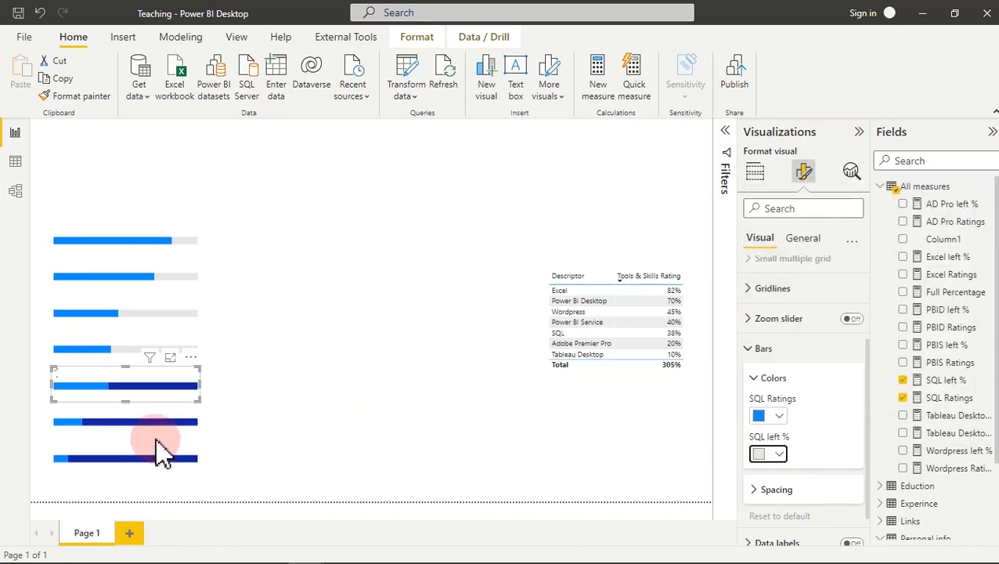
Color the AD Pro left % and Tableau Desktop left % portions of the two lowest rating bars light grey
{"action": "left_click", "coordinate": [154, 429]}
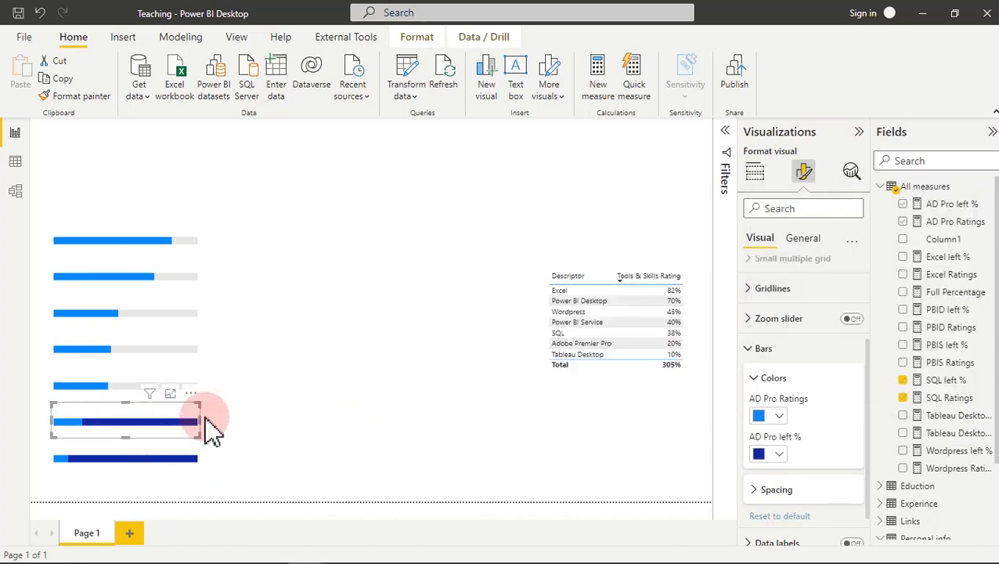
{"action": "left_click", "coordinate": [785, 455]}
{"action": "left_click", "coordinate": [768, 391]}
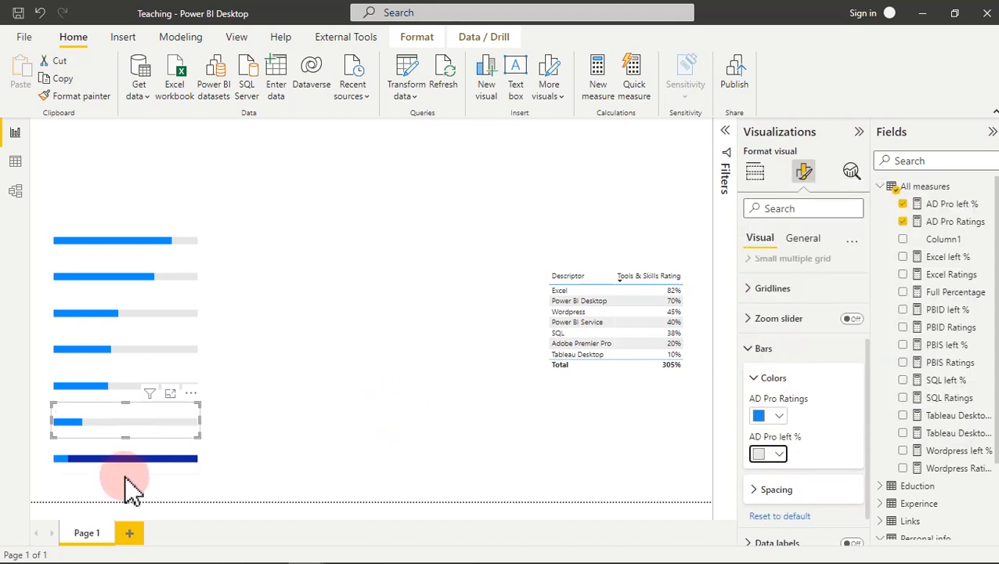
{"action": "left_click", "coordinate": [129, 470]}
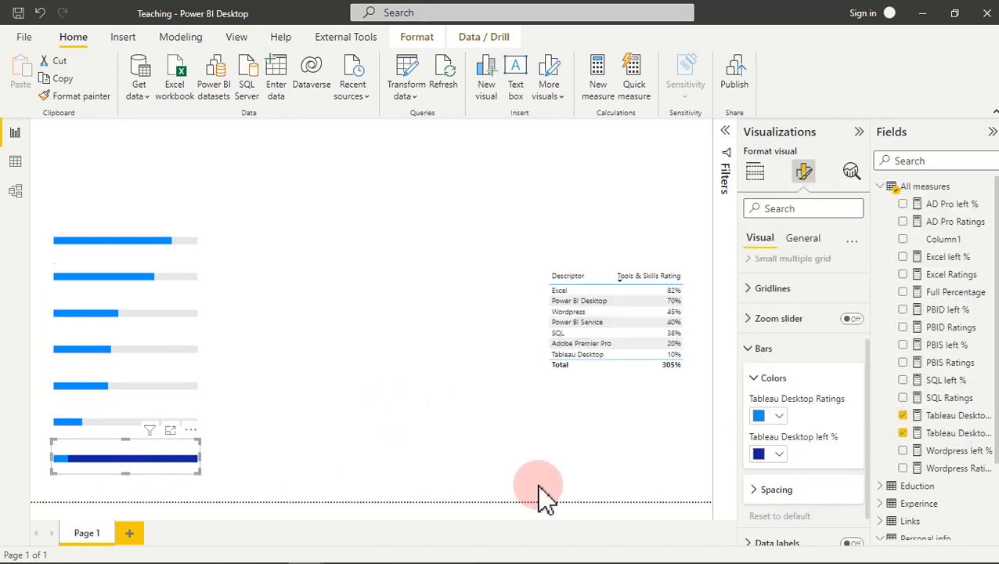
{"action": "left_click", "coordinate": [779, 455]}
{"action": "left_click", "coordinate": [769, 396]}
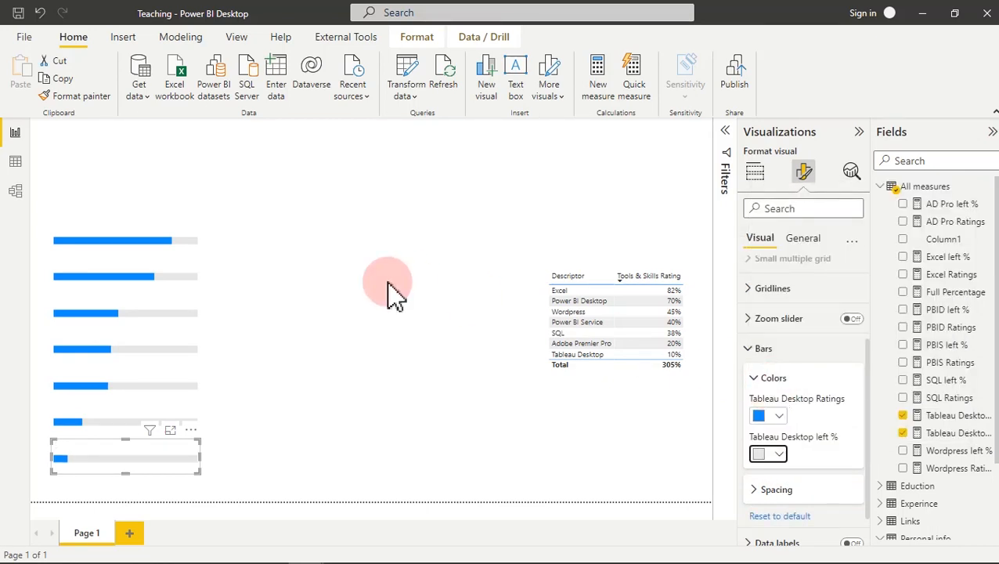
{"action": "left_click", "coordinate": [413, 321]}
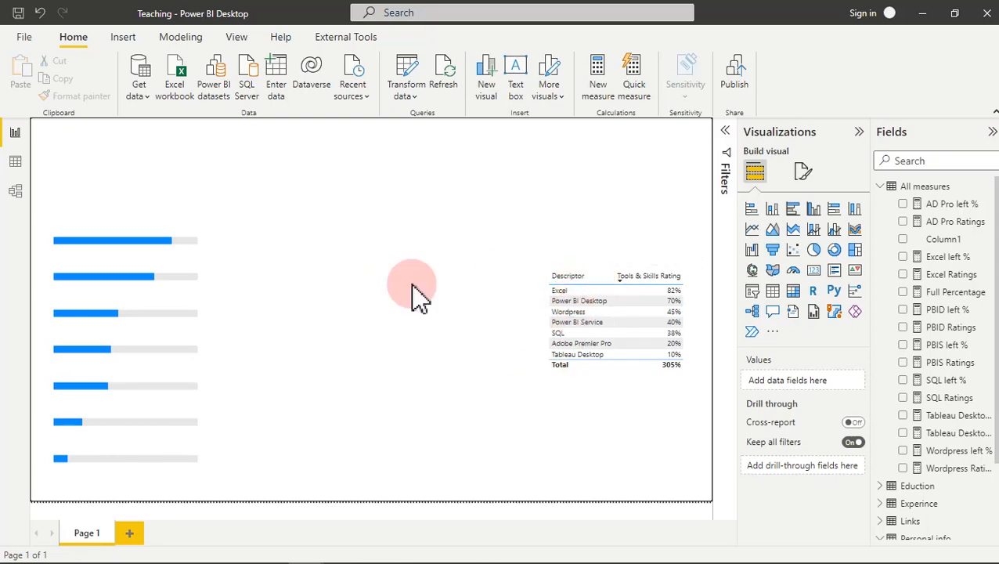
Insert a text box in the empty area between the rating bars and the table, containing the label "Excel"
{"action": "left_click", "coordinate": [523, 78]}
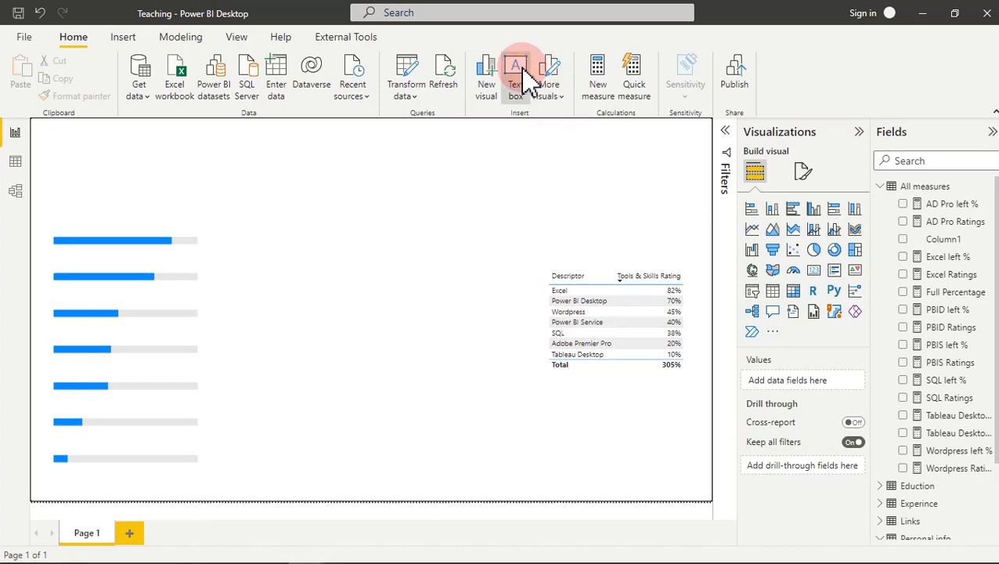
{"action": "left_click", "coordinate": [155, 152]}
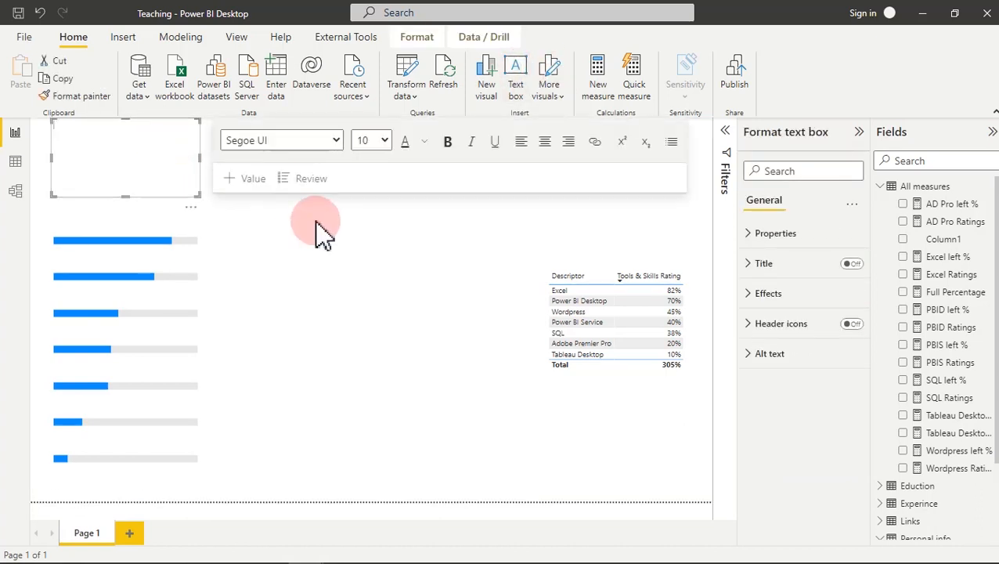
{"action": "left_click_drag", "start_coordinate": [192, 207], "coordinate": [423, 350]}
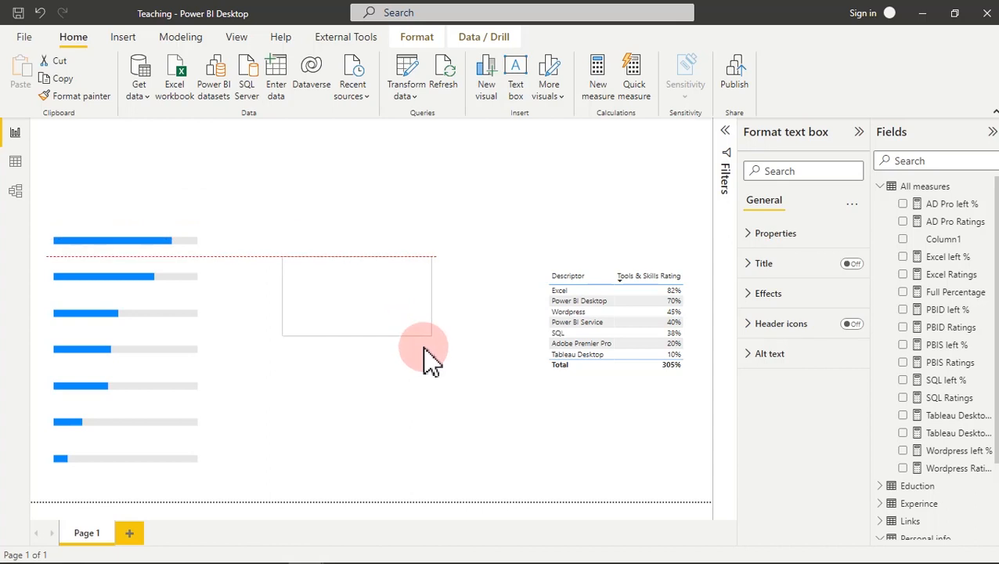
{"action": "left_click", "coordinate": [335, 276]}
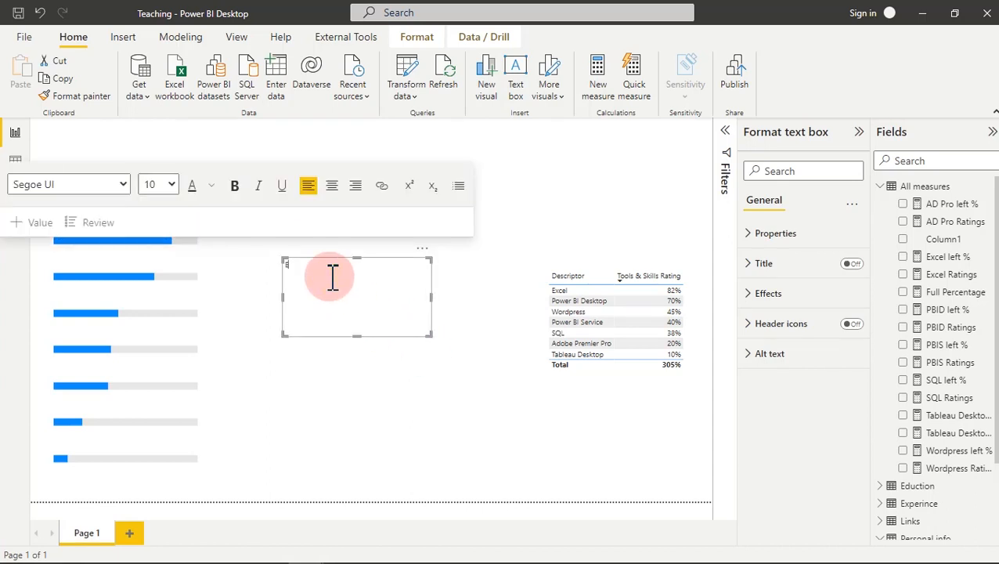
{"action": "type", "text": "Excel"}
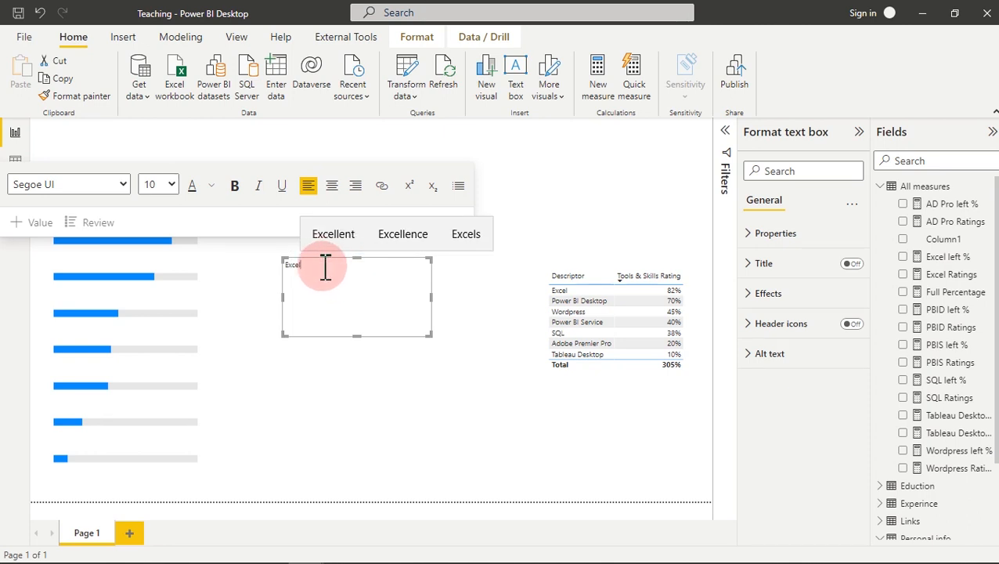
Set the Excel label's text to size 14 in Comic Sans MS
{"action": "left_click", "coordinate": [360, 272]}
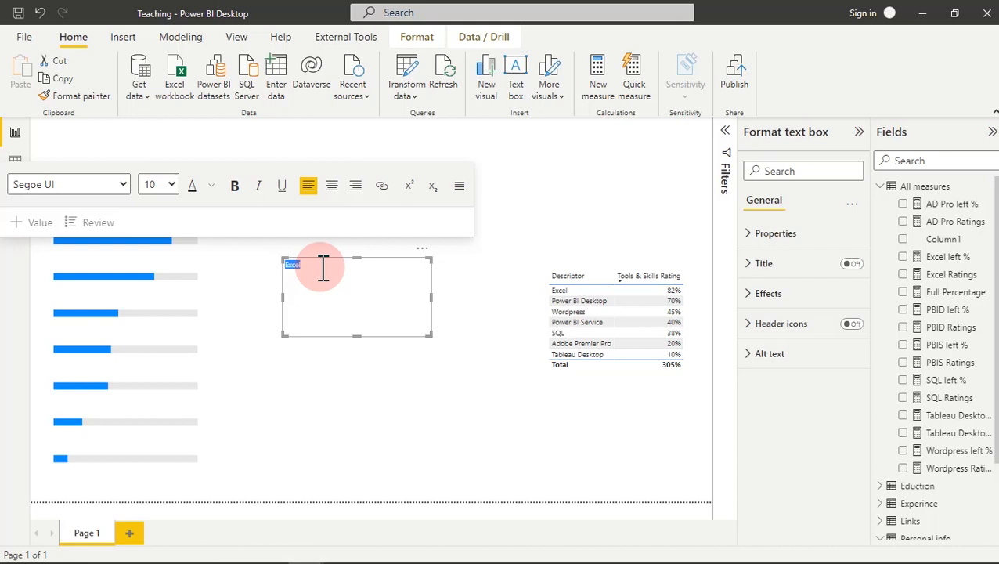
{"action": "left_click", "coordinate": [172, 184]}
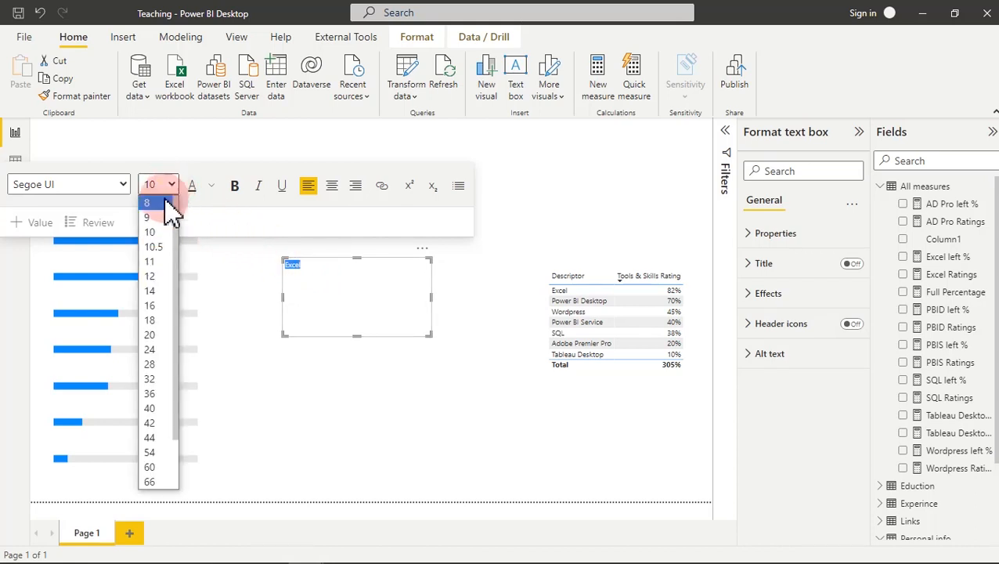
{"action": "left_click", "coordinate": [159, 288]}
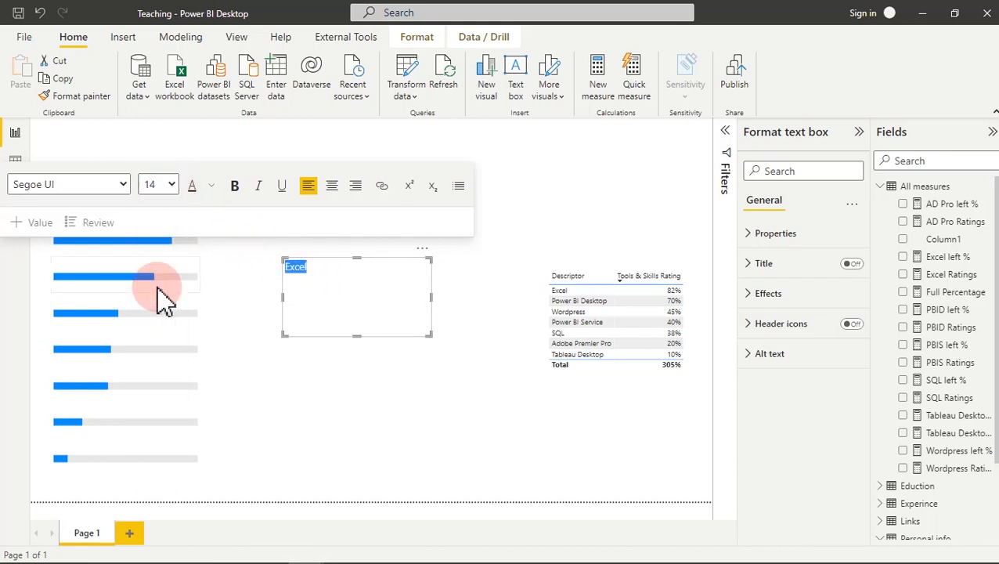
{"action": "left_click", "coordinate": [123, 184]}
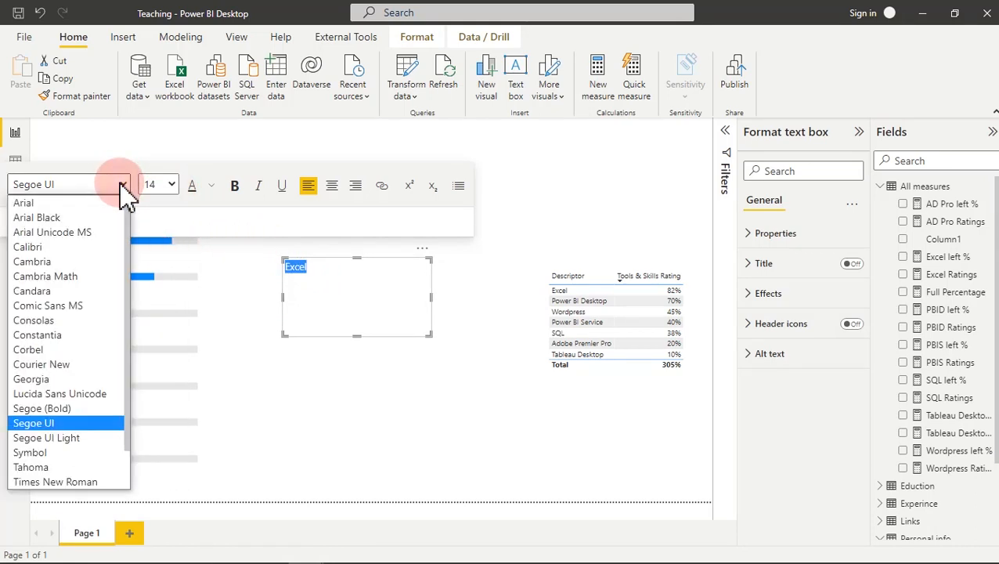
{"action": "left_click", "coordinate": [68, 307]}
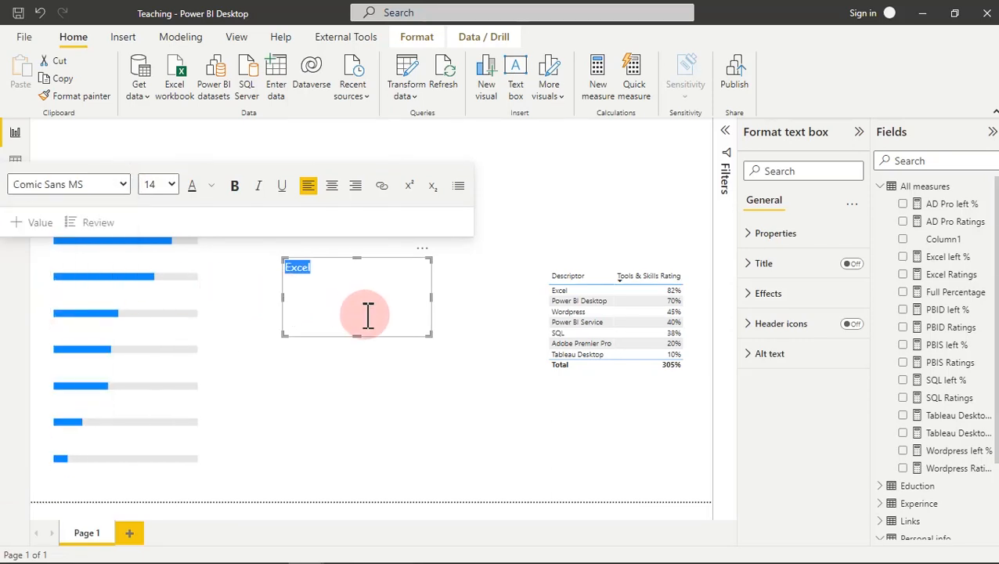
Shrink the text box's height and width around the Excel label, keeping the text left-aligned
{"action": "left_click_drag", "start_coordinate": [360, 337], "coordinate": [364, 296]}
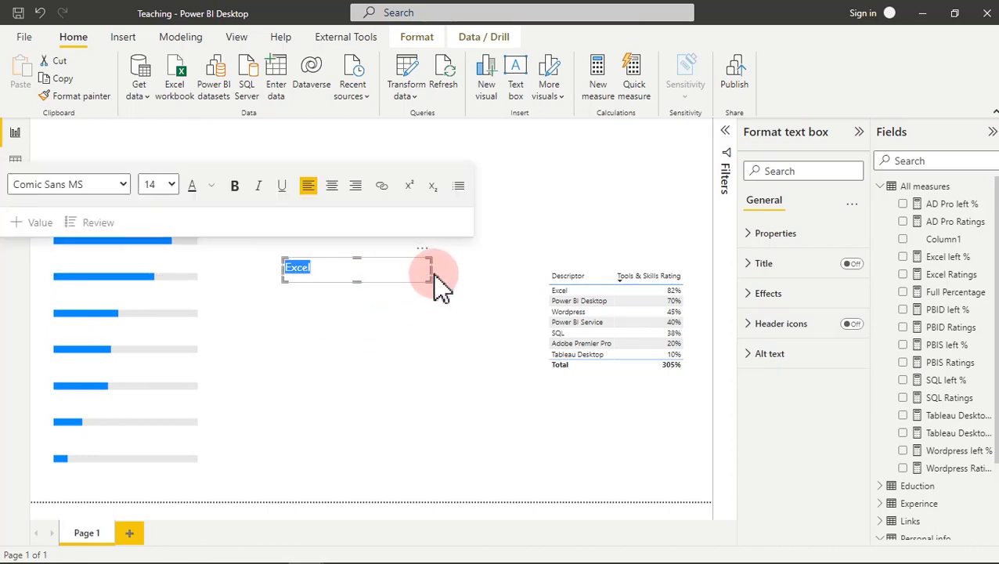
{"action": "left_click_drag", "start_coordinate": [430, 270], "coordinate": [355, 283]}
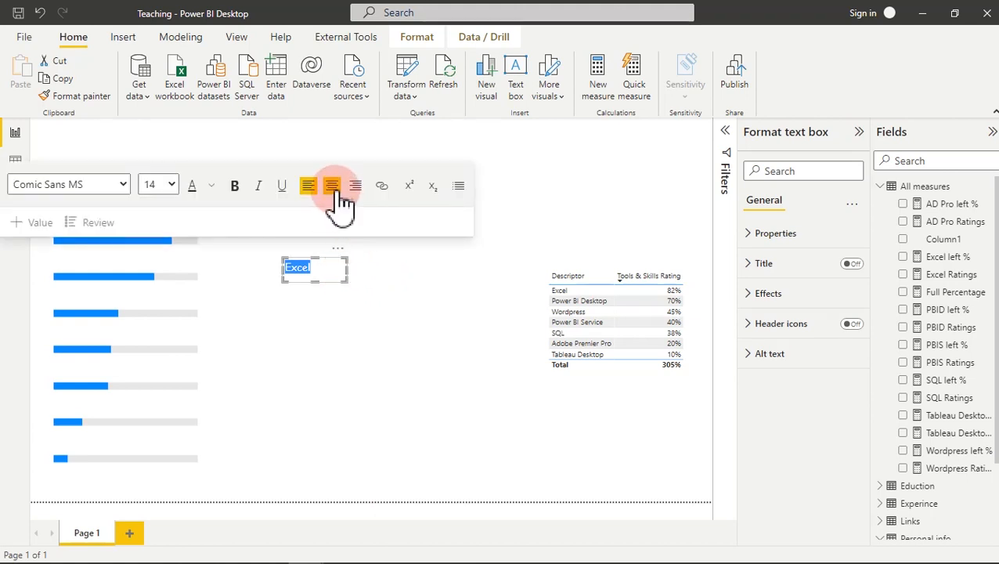
{"action": "left_click", "coordinate": [333, 188]}
{"action": "left_click", "coordinate": [310, 188]}
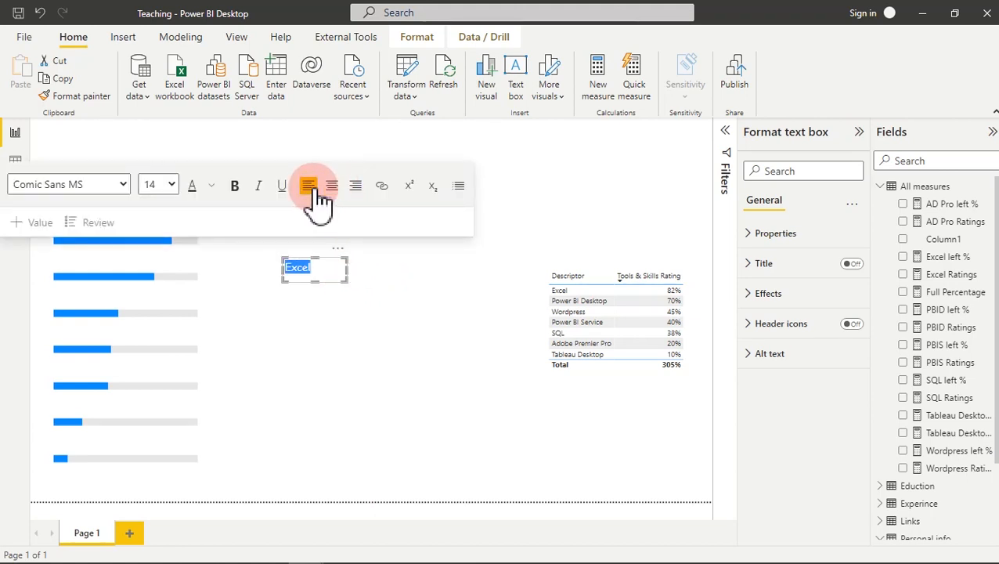
{"action": "left_click", "coordinate": [323, 291]}
Move the Excel label just above the start of the topmost rating bar and turn off its background
{"action": "left_click", "coordinate": [321, 272]}
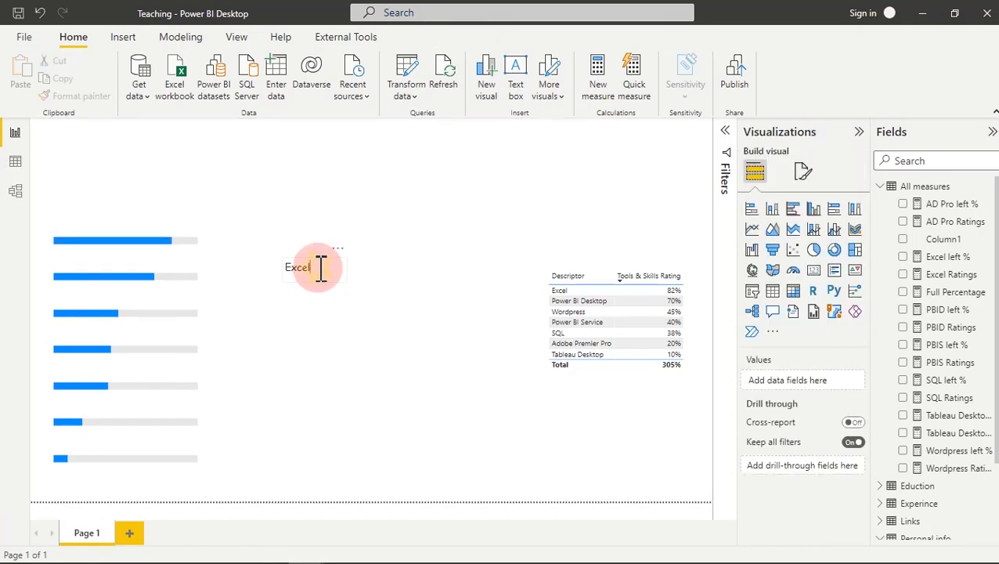
{"action": "left_click_drag", "start_coordinate": [314, 274], "coordinate": [115, 221]}
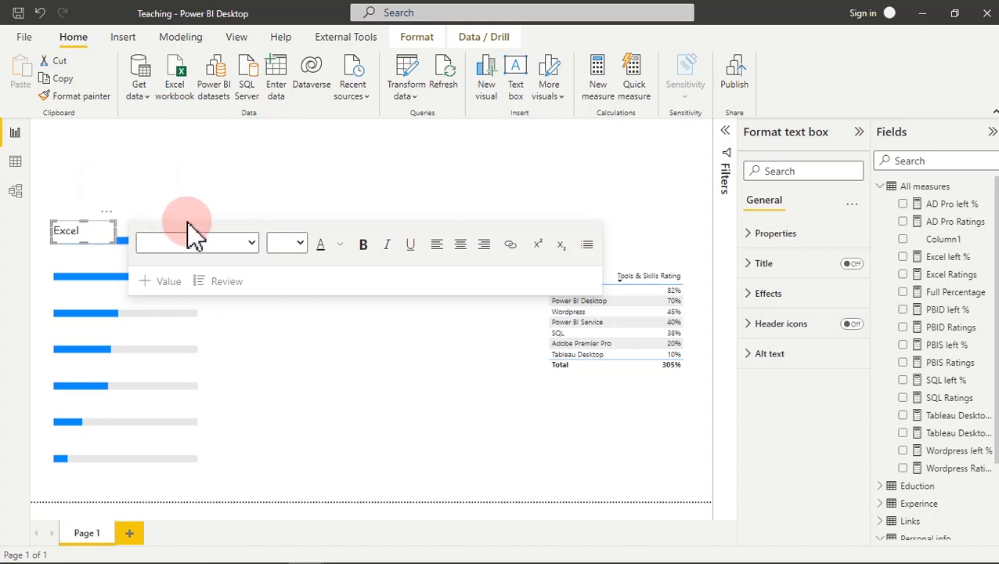
{"action": "left_click", "coordinate": [808, 297]}
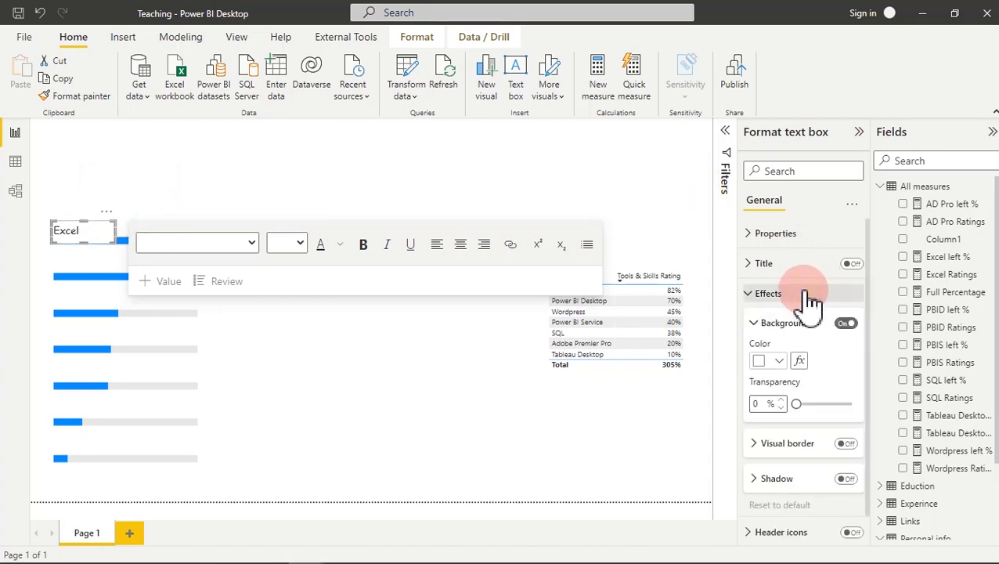
{"action": "left_click", "coordinate": [845, 324]}
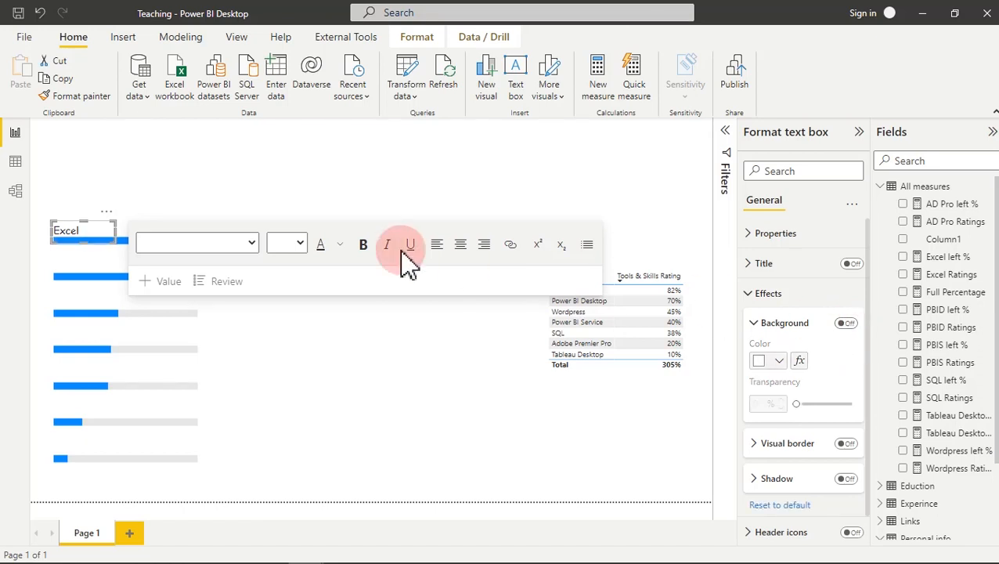
Send the Excel label to the back, behind its rating bar, and select the Excel rating bar
{"action": "left_click", "coordinate": [412, 40]}
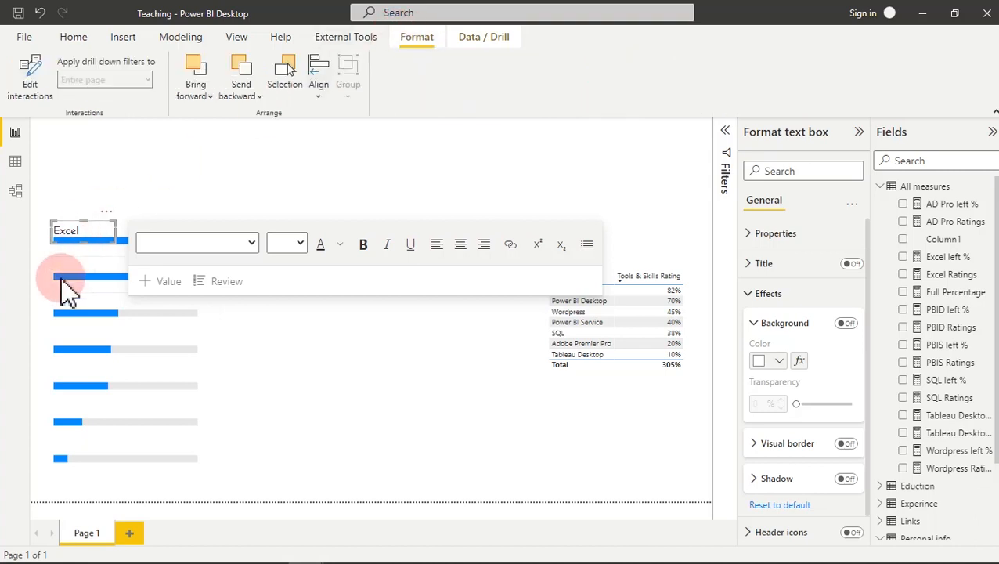
{"action": "left_click", "coordinate": [242, 98]}
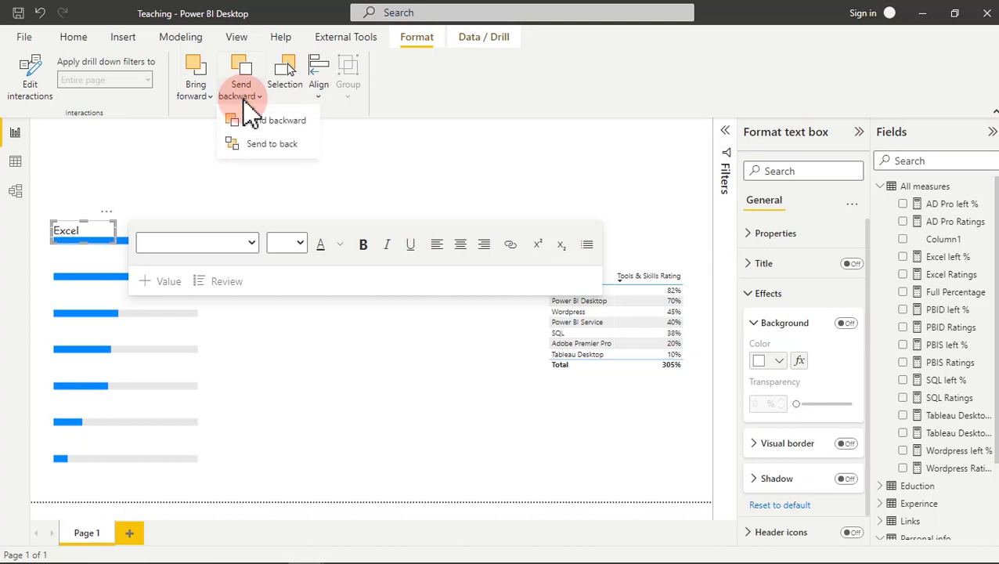
{"action": "left_click", "coordinate": [265, 142]}
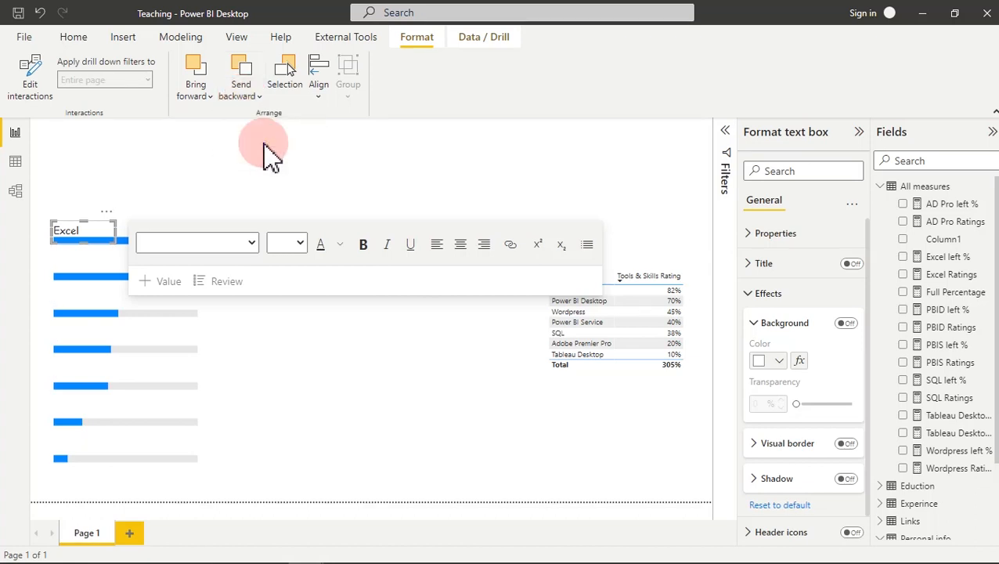
{"action": "left_click", "coordinate": [332, 184]}
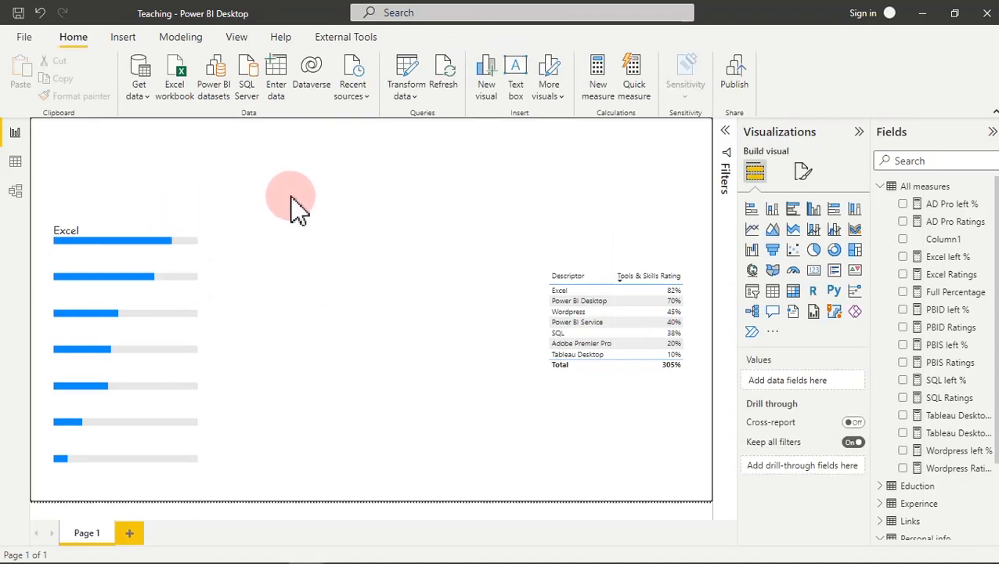
{"action": "left_click", "coordinate": [80, 237]}
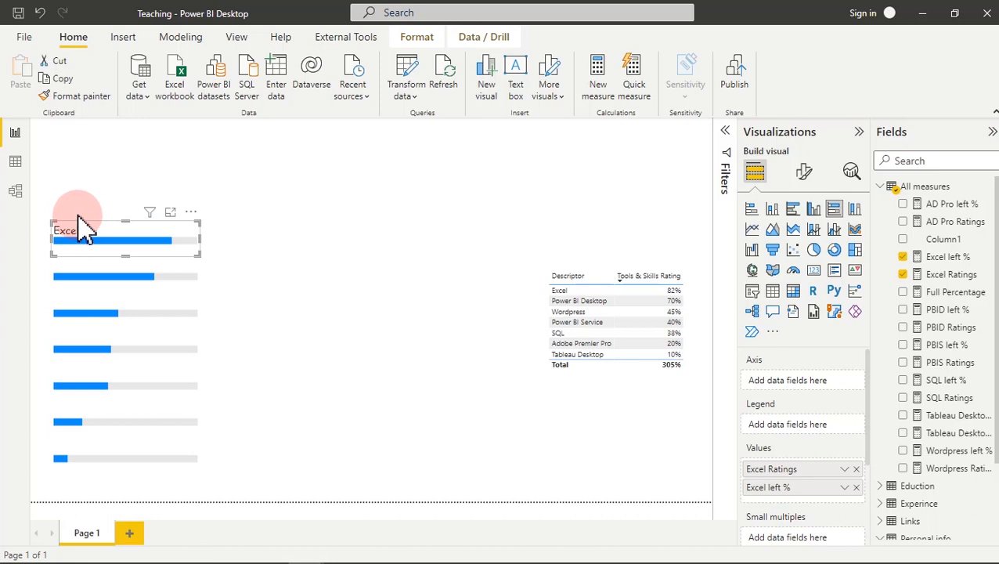
Send the Excel rating bar to the back so that it sits behind its Excel label
{"action": "left_click", "coordinate": [78, 239]}
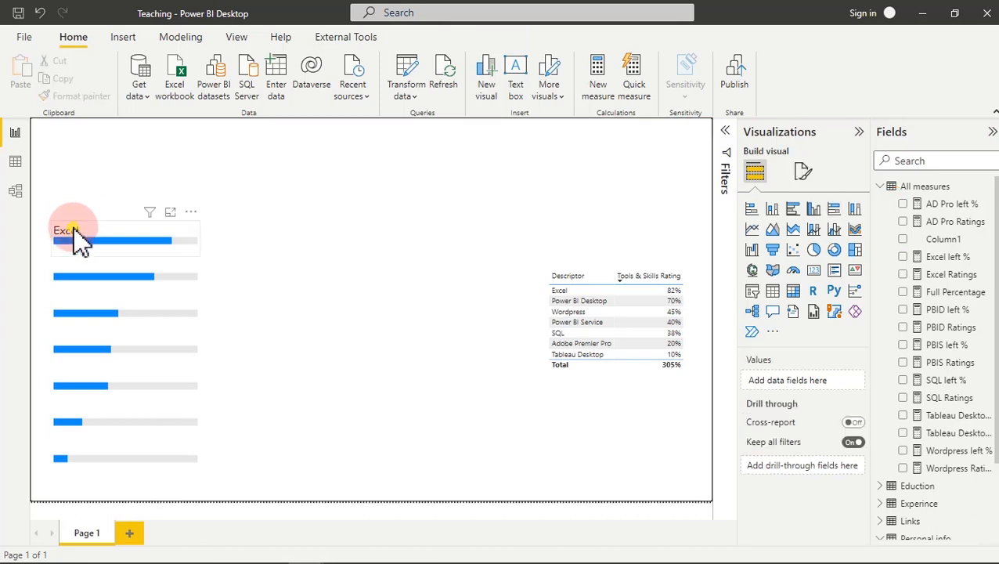
{"action": "left_click", "coordinate": [80, 241]}
{"action": "left_click", "coordinate": [135, 205]}
{"action": "left_click", "coordinate": [427, 36]}
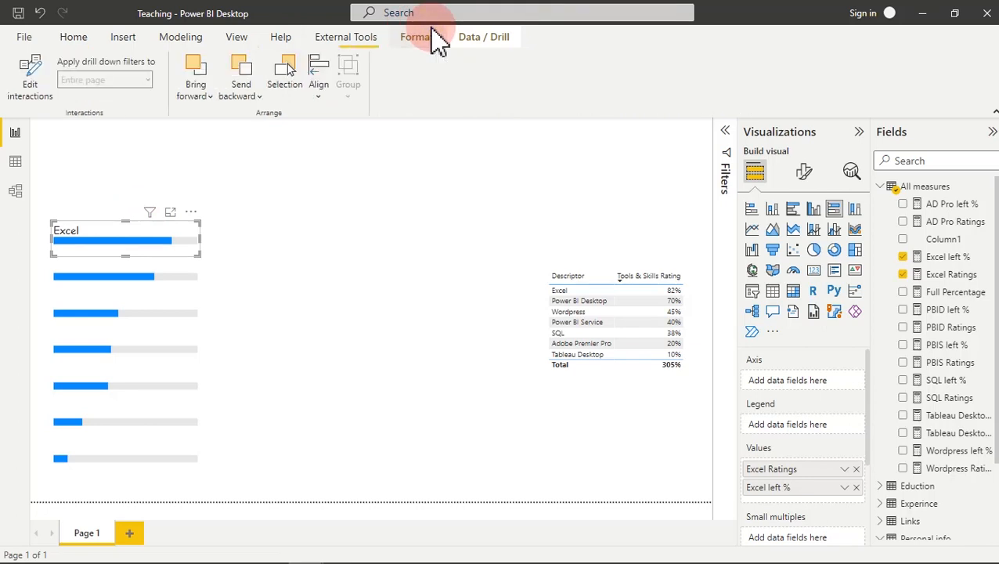
{"action": "left_click", "coordinate": [205, 96]}
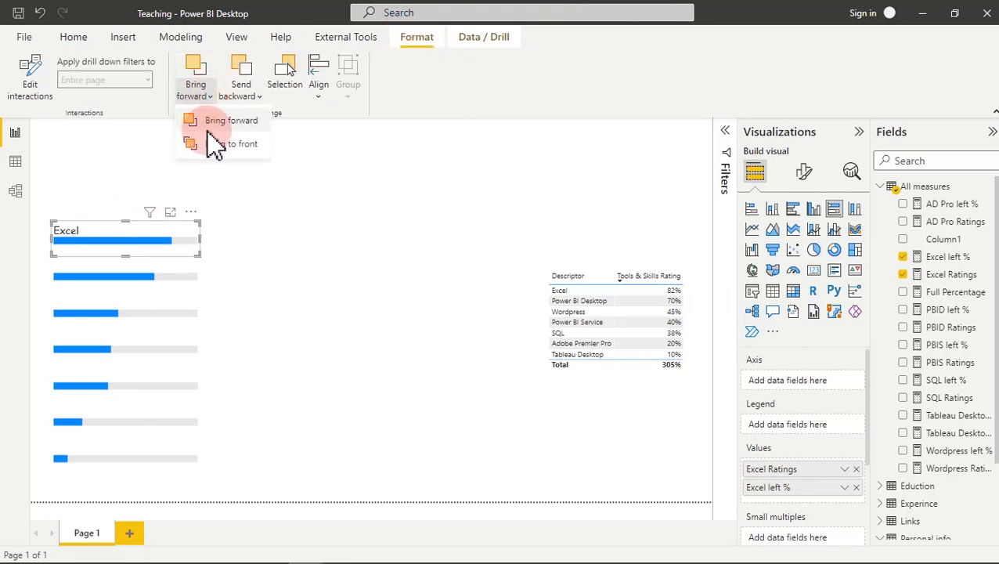
{"action": "left_click", "coordinate": [262, 100]}
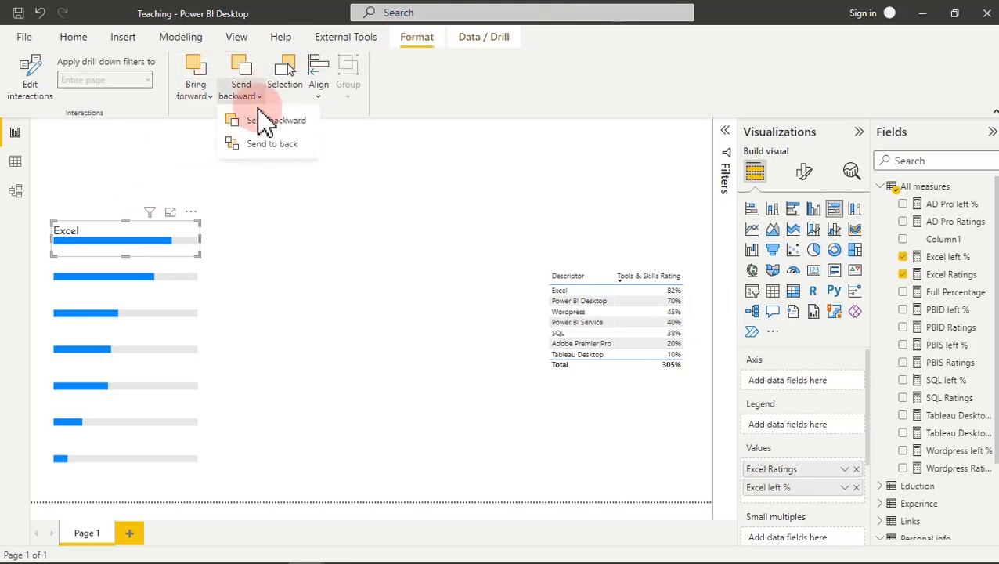
{"action": "left_click", "coordinate": [267, 149]}
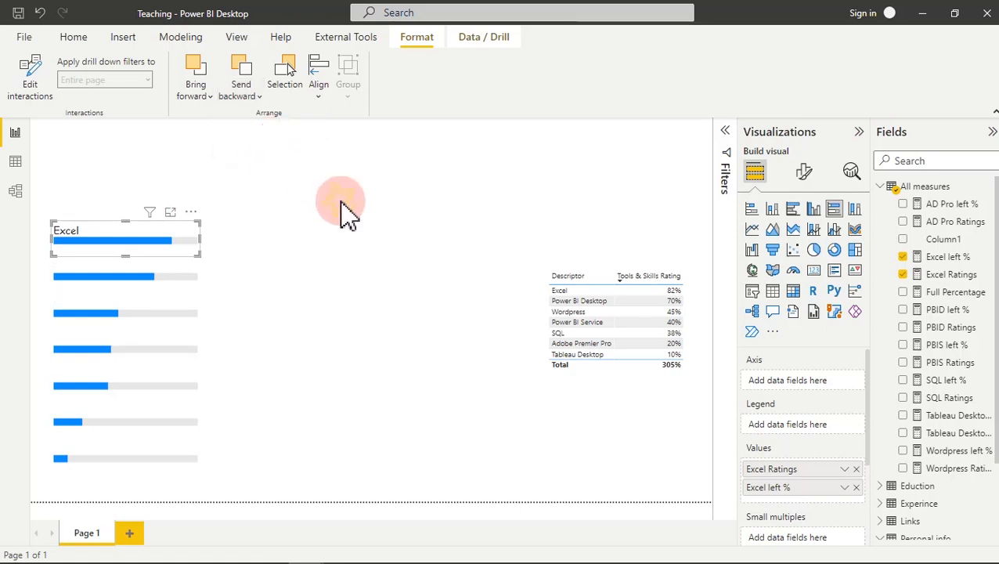
{"action": "left_click", "coordinate": [345, 210]}
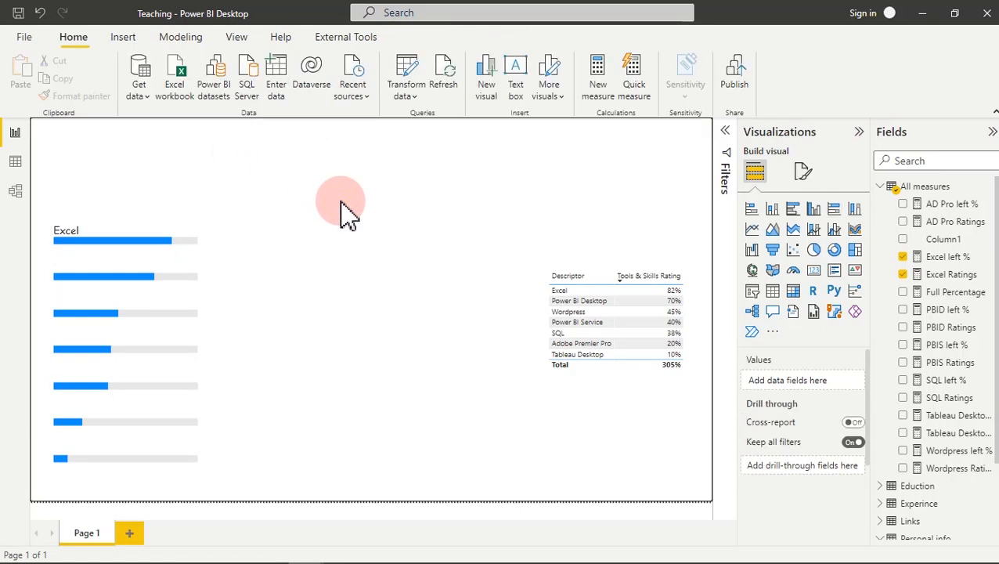
Duplicate the Excel label and place a copy just above the start of each of the other six rating bars
{"action": "left_click", "coordinate": [72, 228]}
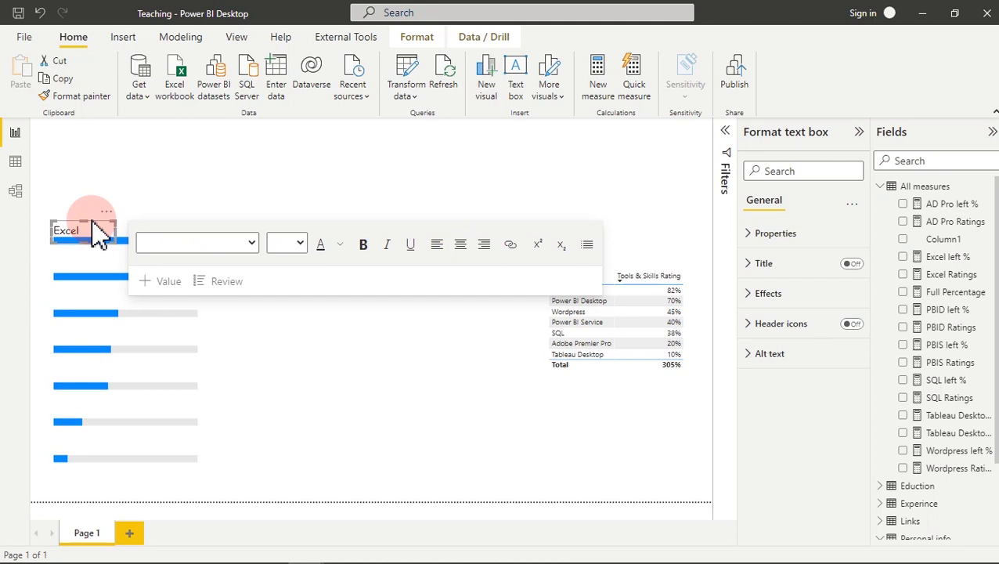
{"action": "left_click", "coordinate": [65, 79]}
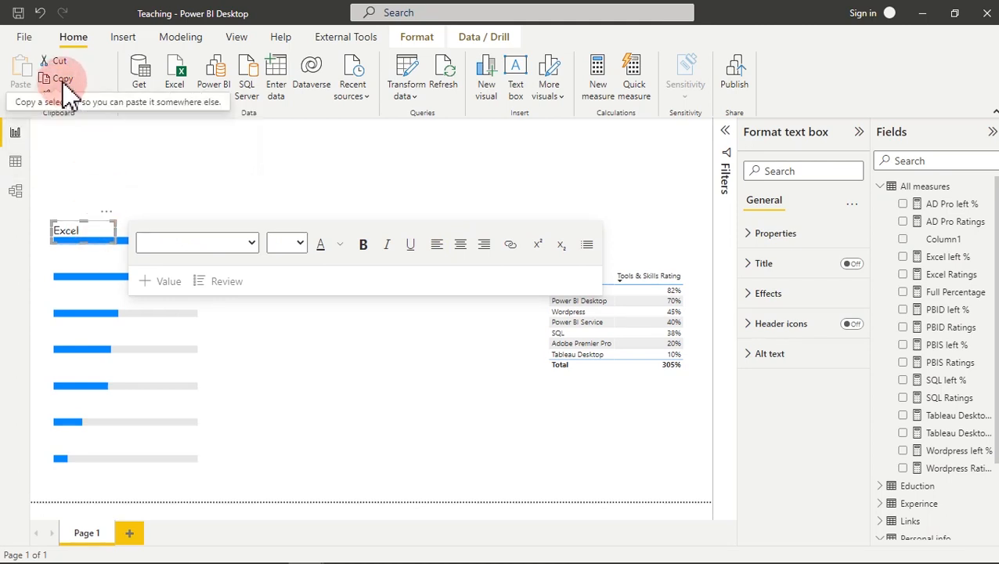
{"action": "left_click", "coordinate": [30, 83]}
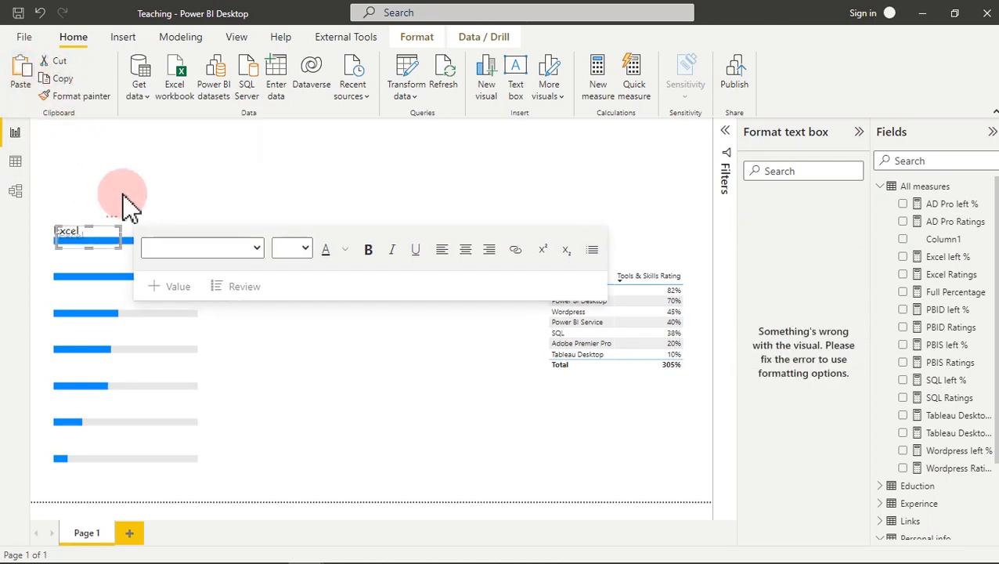
{"action": "left_click", "coordinate": [107, 223]}
{"action": "left_click_drag", "start_coordinate": [110, 223], "coordinate": [108, 264]}
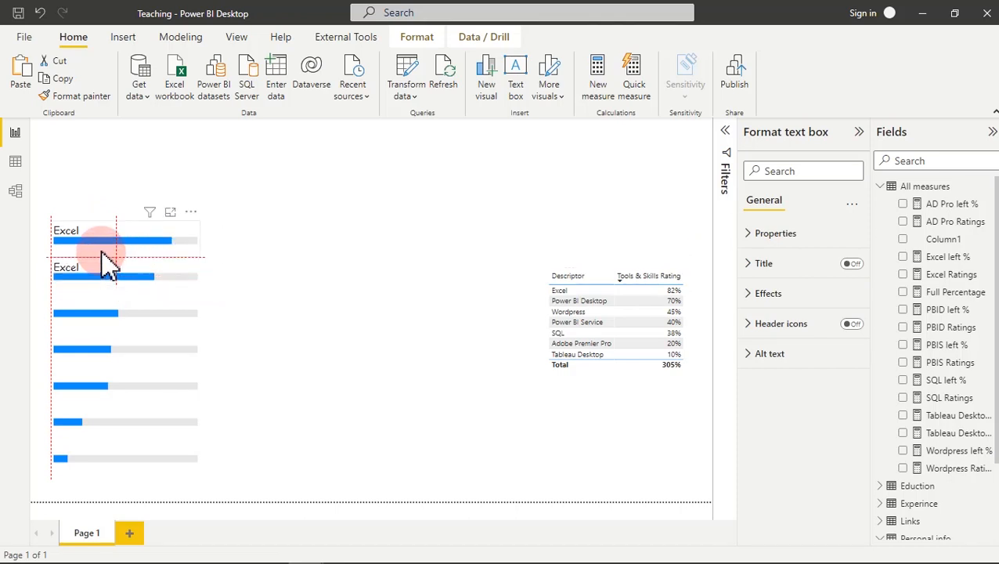
{"action": "left_click_drag", "start_coordinate": [108, 264], "coordinate": [102, 259]}
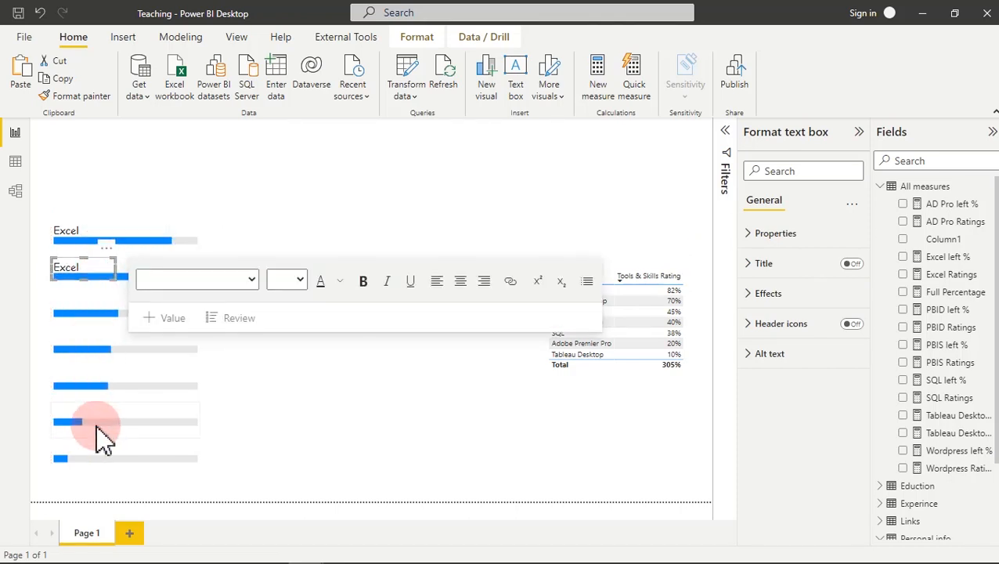
{"action": "left_click", "coordinate": [384, 427]}
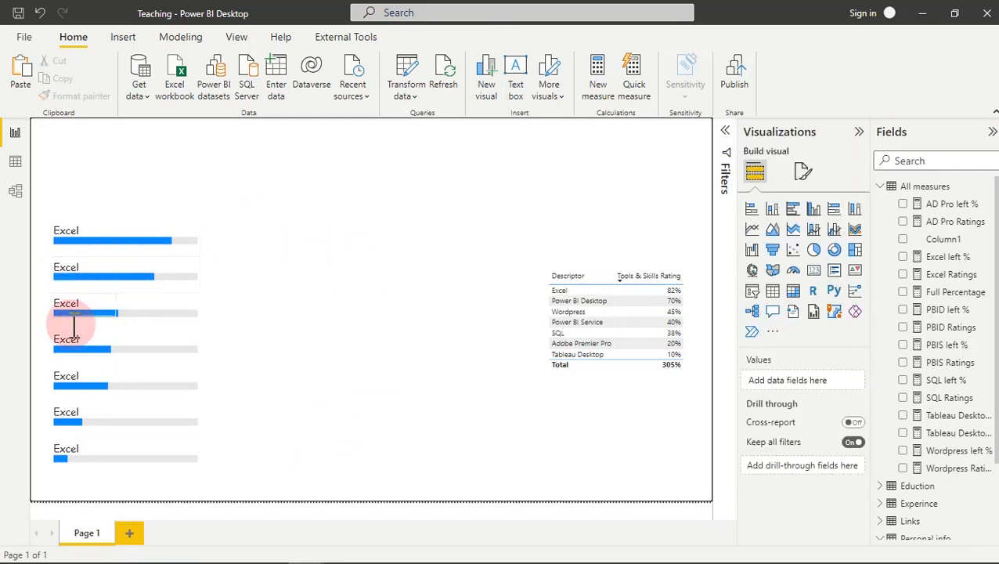
Widen the copied labels and retitle them in order Power BI Desktop, Wordpress, Power BI Service, SQL, Adobe Premier Pro and Tableau Desktop
{"action": "left_click", "coordinate": [86, 267]}
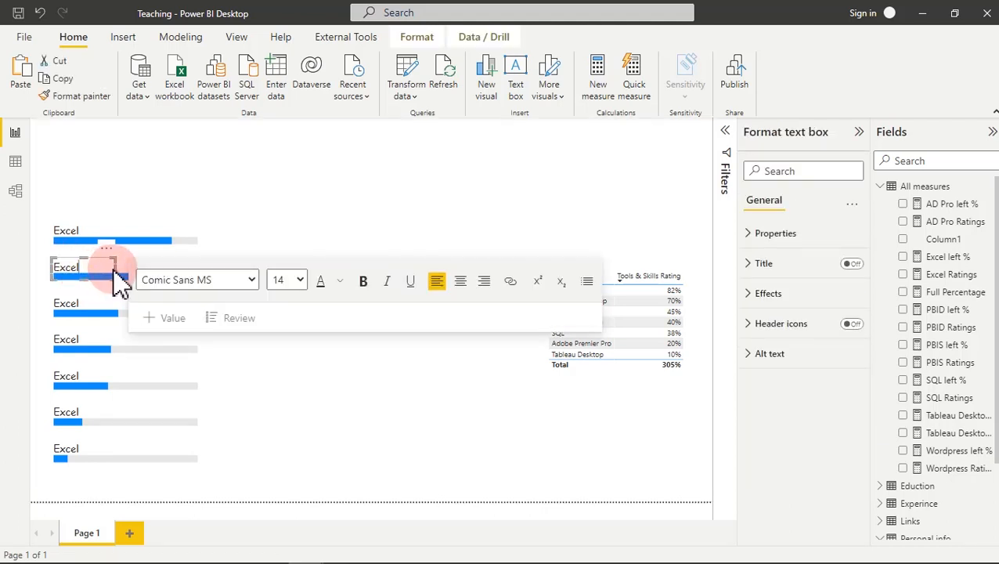
{"action": "left_click_drag", "start_coordinate": [115, 269], "coordinate": [157, 274]}
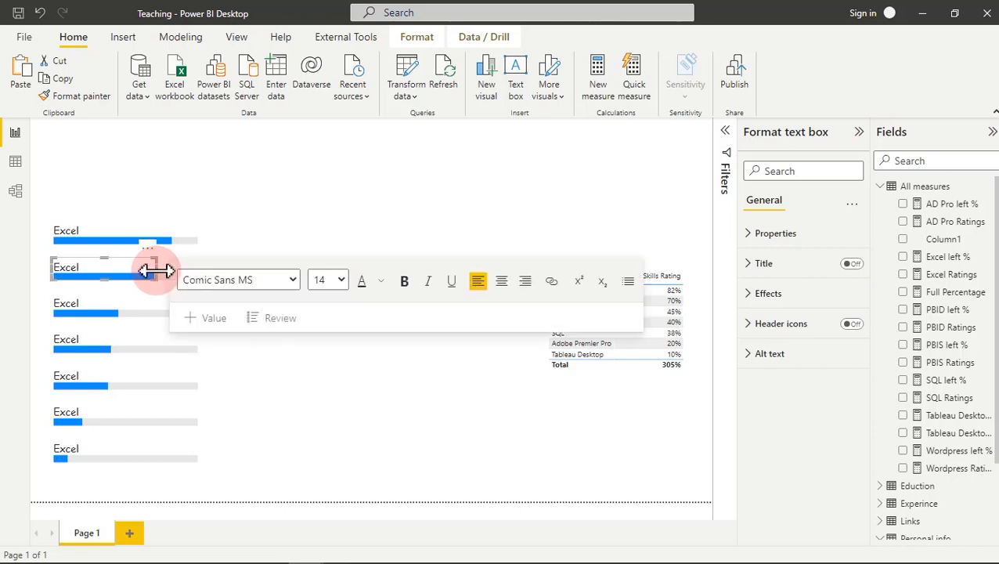
{"action": "left_click", "coordinate": [100, 266]}
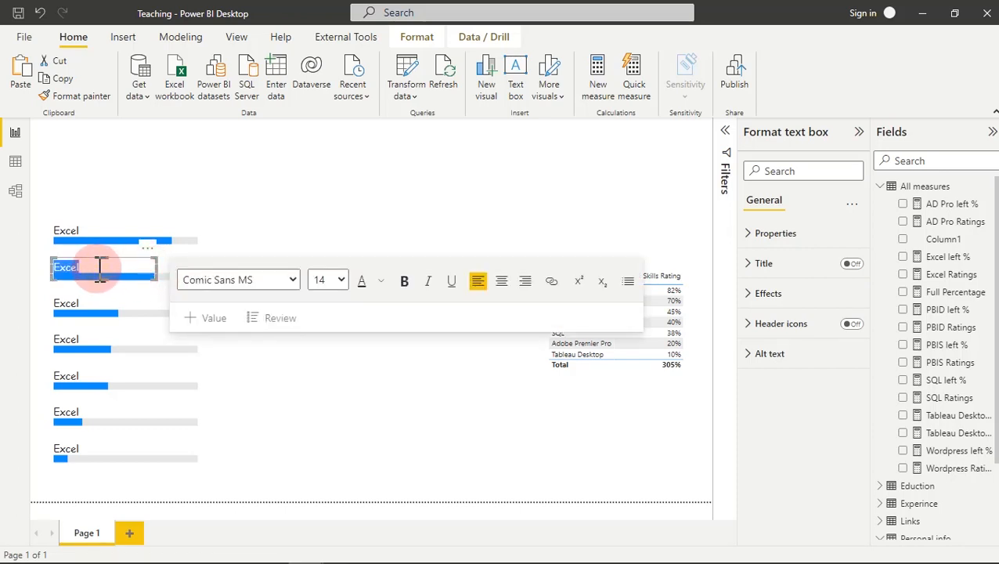
{"action": "type", "text": "Power BI "}
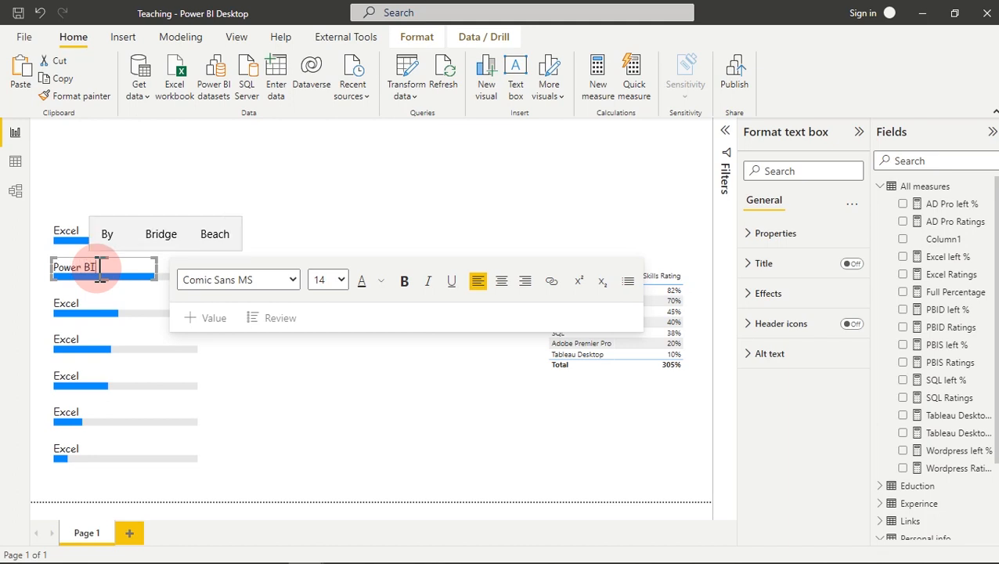
{"action": "type", "text": "Desktop"}
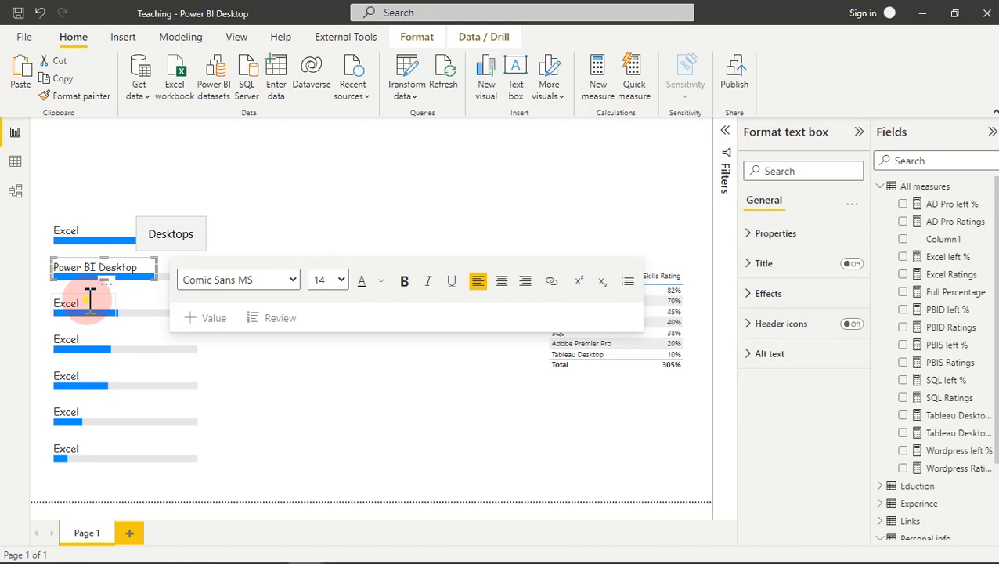
{"action": "left_click", "coordinate": [90, 299]}
{"action": "left_click", "coordinate": [354, 301]}
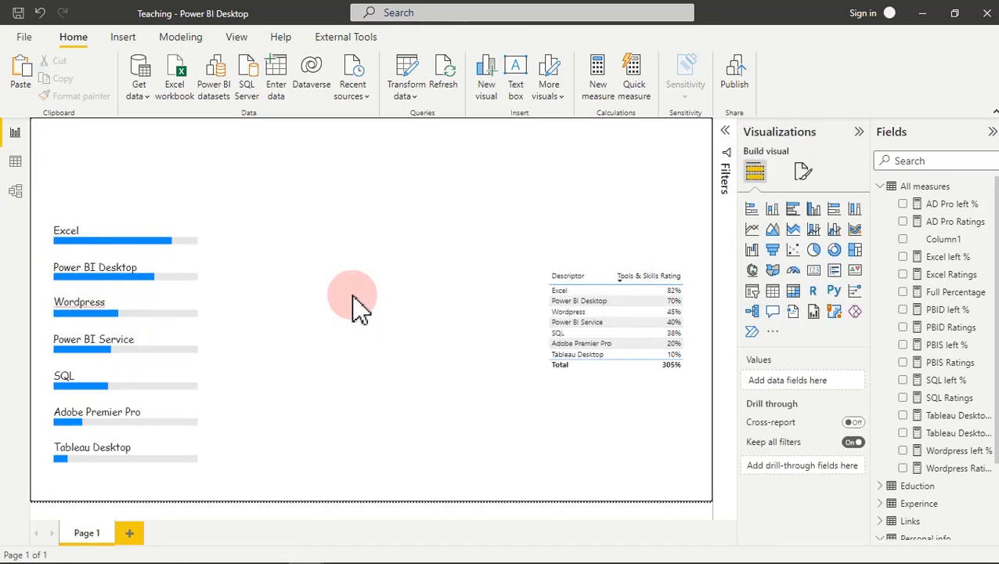
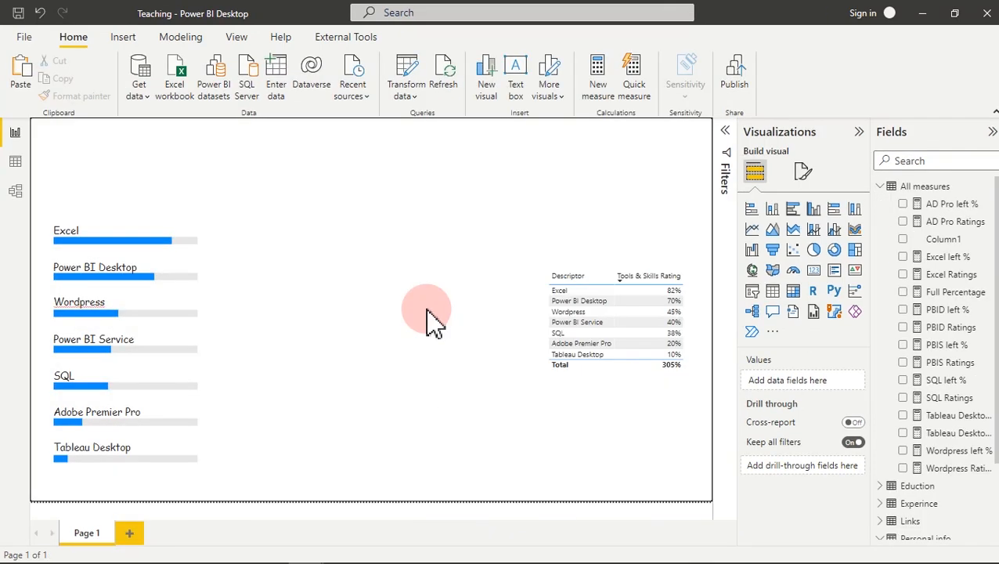
Remove the table of descriptors and Tools & Skills Rating values from the report page
{"action": "mouse_move", "coordinate": [692, 296]}
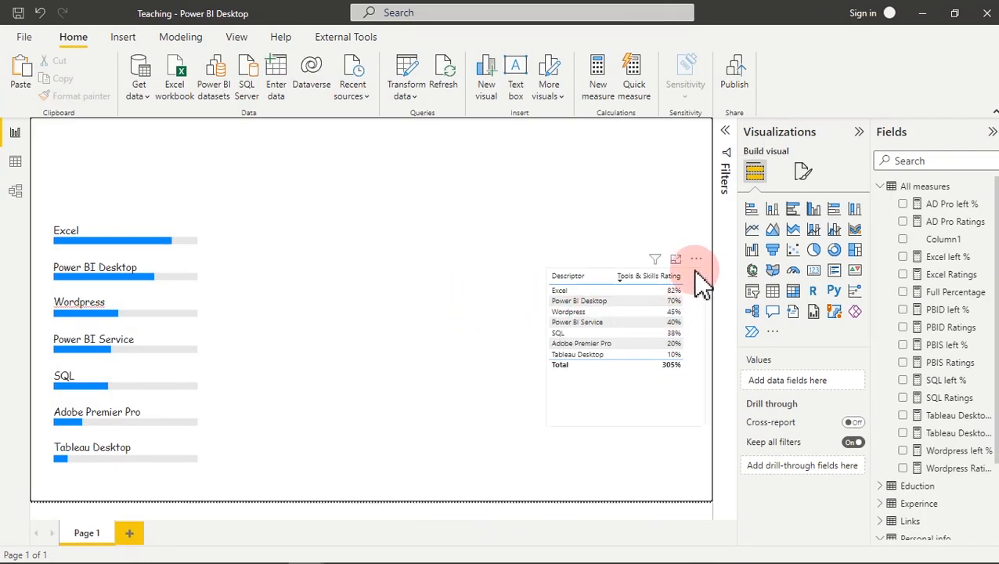
{"action": "left_click", "coordinate": [696, 260]}
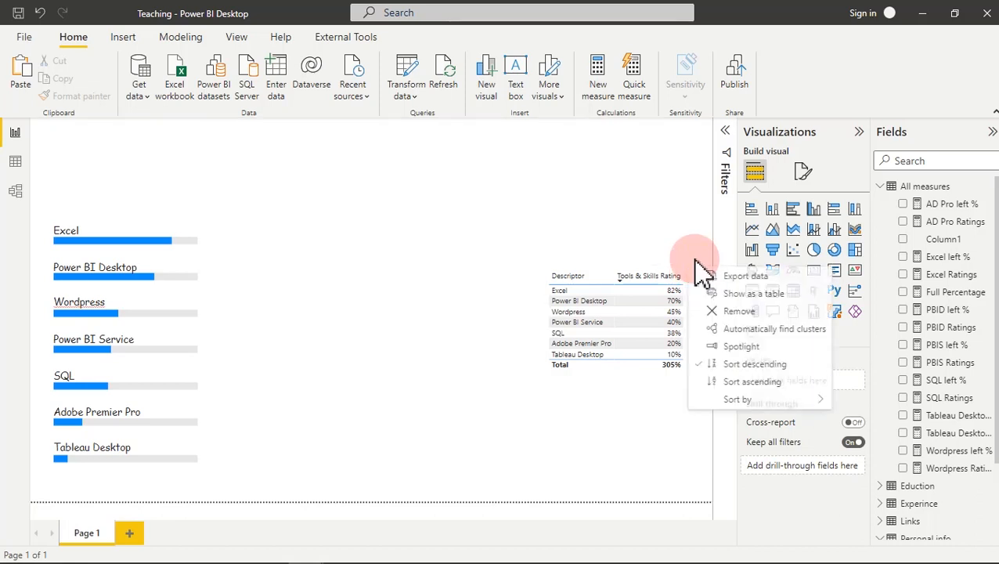
{"action": "left_click", "coordinate": [739, 313]}
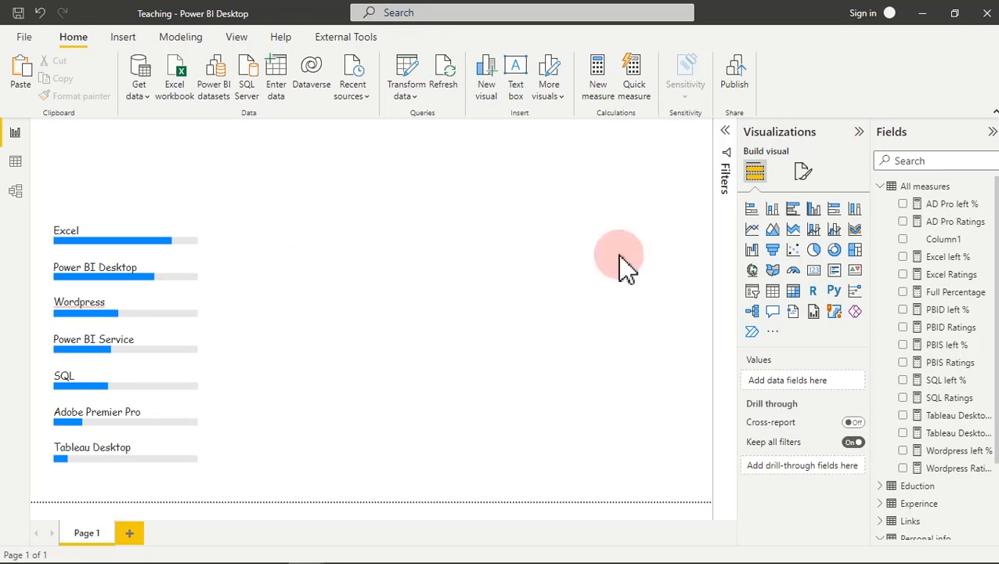
Add a stacked bar chart beside the labelled rating bars and enlarge it in height and width
{"action": "left_click", "coordinate": [753, 209]}
{"action": "left_click_drag", "start_coordinate": [156, 167], "coordinate": [363, 236]}
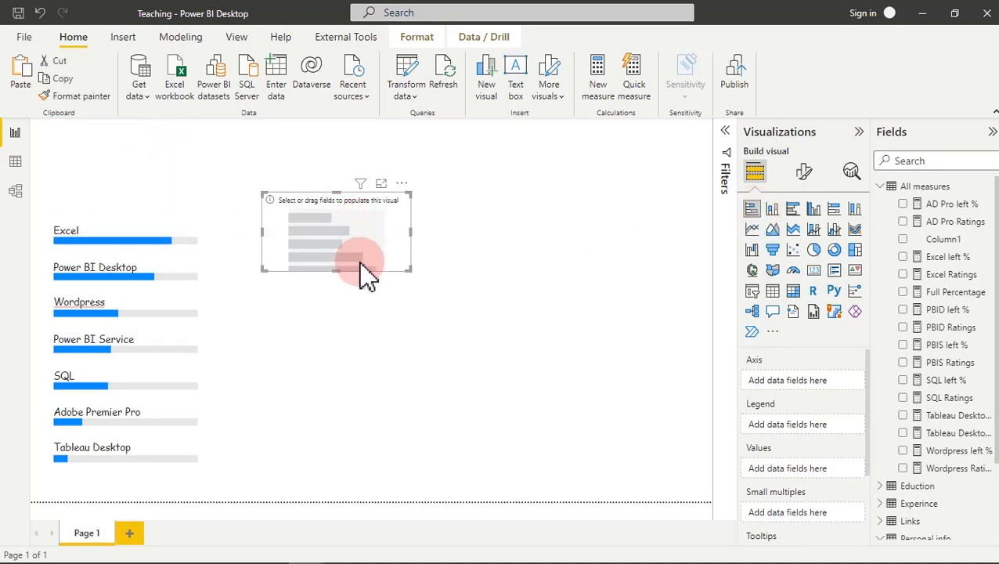
{"action": "left_click_drag", "start_coordinate": [339, 270], "coordinate": [332, 370]}
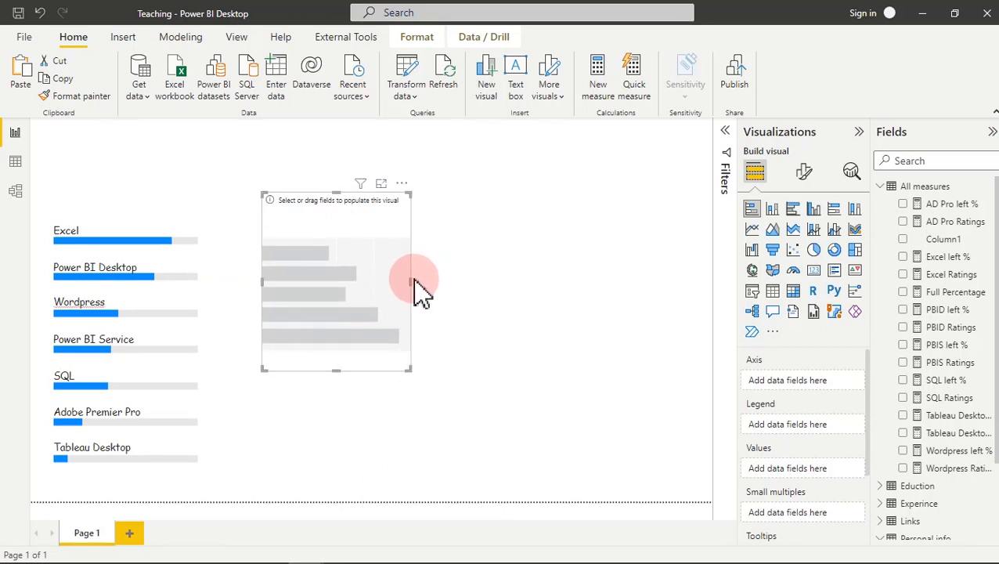
{"action": "left_click_drag", "start_coordinate": [411, 280], "coordinate": [472, 279]}
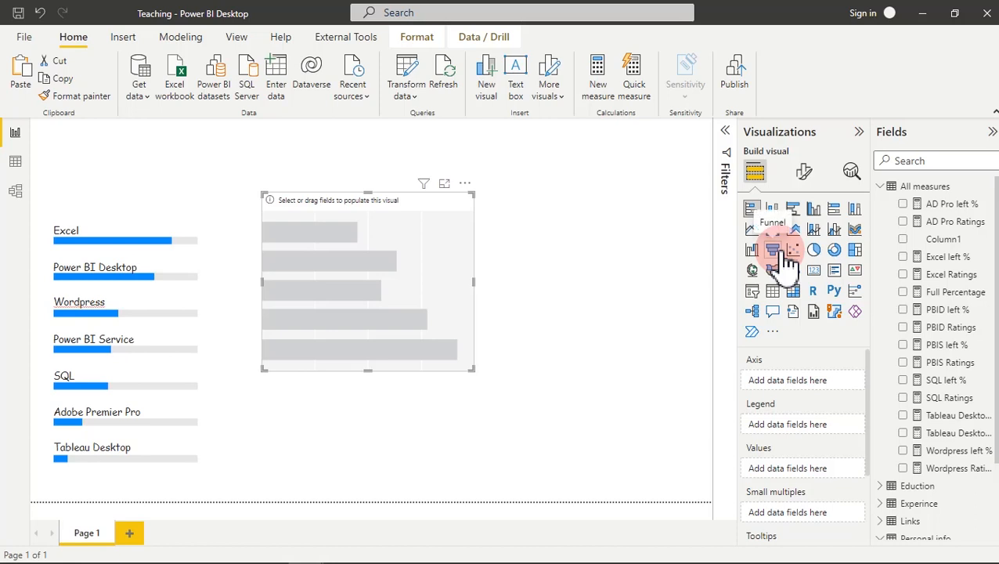
Plot Tools & Skills Rating by Descriptor from the Personal info table in the new bar chart
{"action": "left_click", "coordinate": [880, 188]}
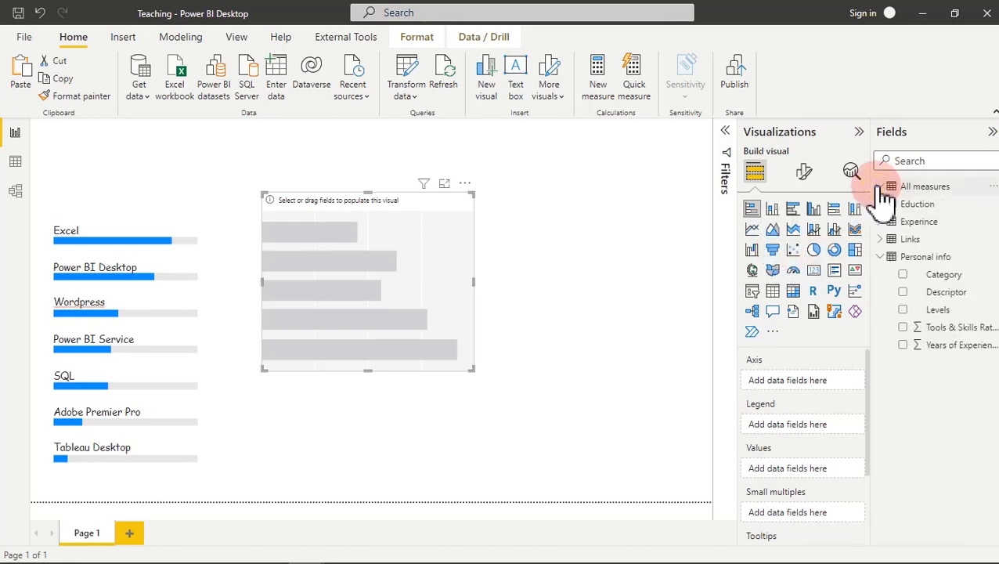
{"action": "left_click", "coordinate": [903, 328]}
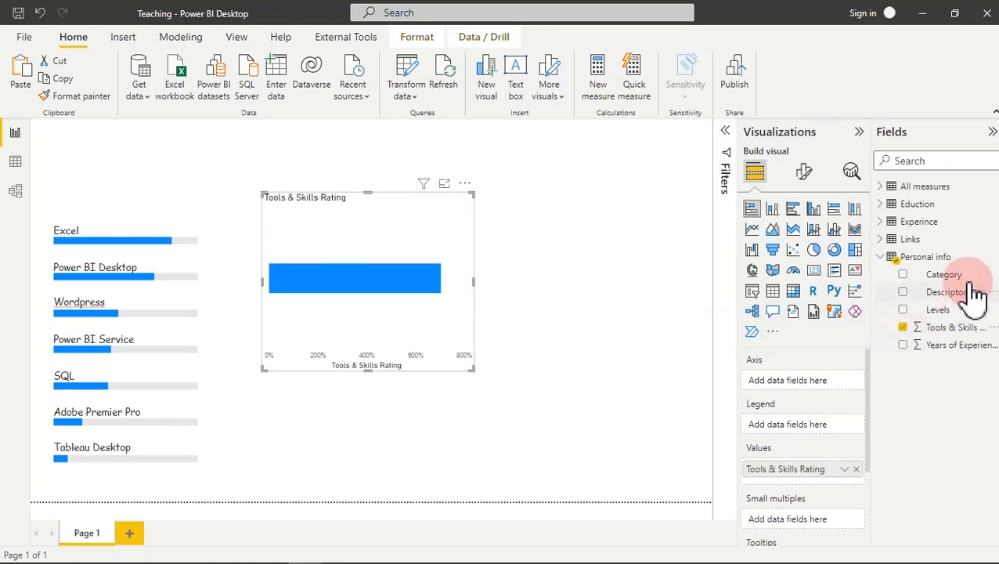
{"action": "left_click", "coordinate": [903, 293]}
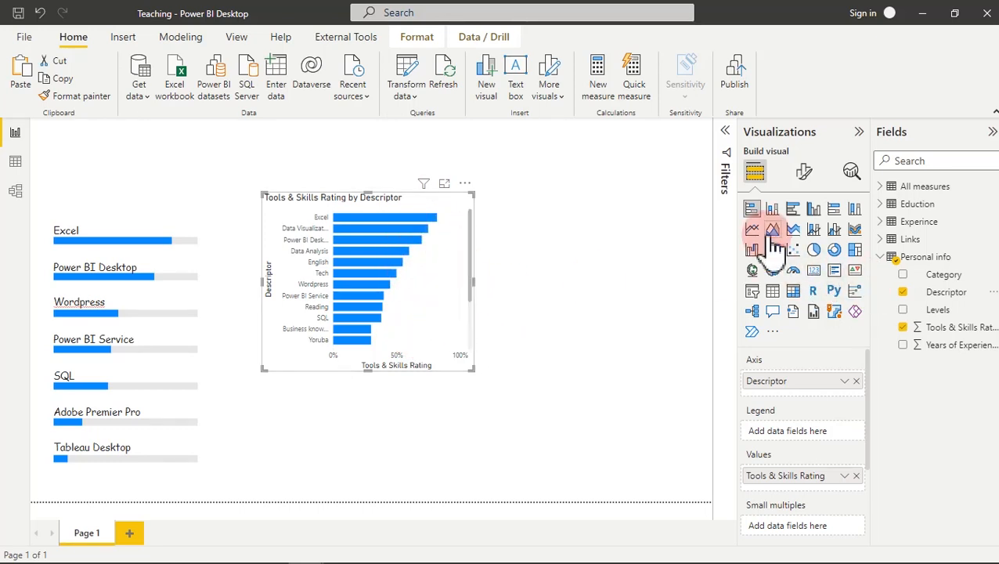
Add Category as a filter on the bar chart and restrict it to Skills
{"action": "left_click", "coordinate": [729, 137]}
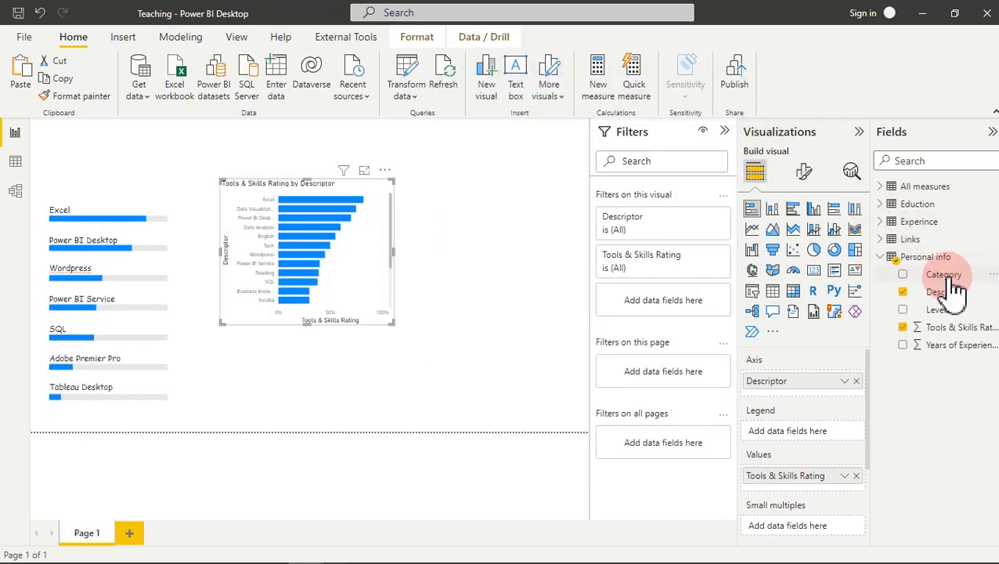
{"action": "left_click_drag", "start_coordinate": [952, 279], "coordinate": [681, 312]}
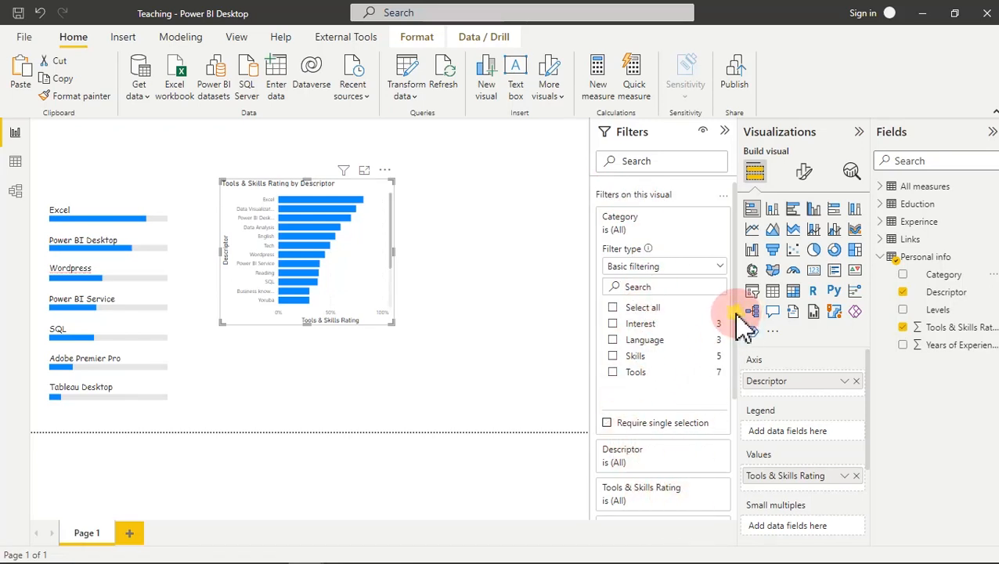
{"action": "scroll", "coordinate": [741, 368], "scroll_direction": "down", "scroll_amount": 5}
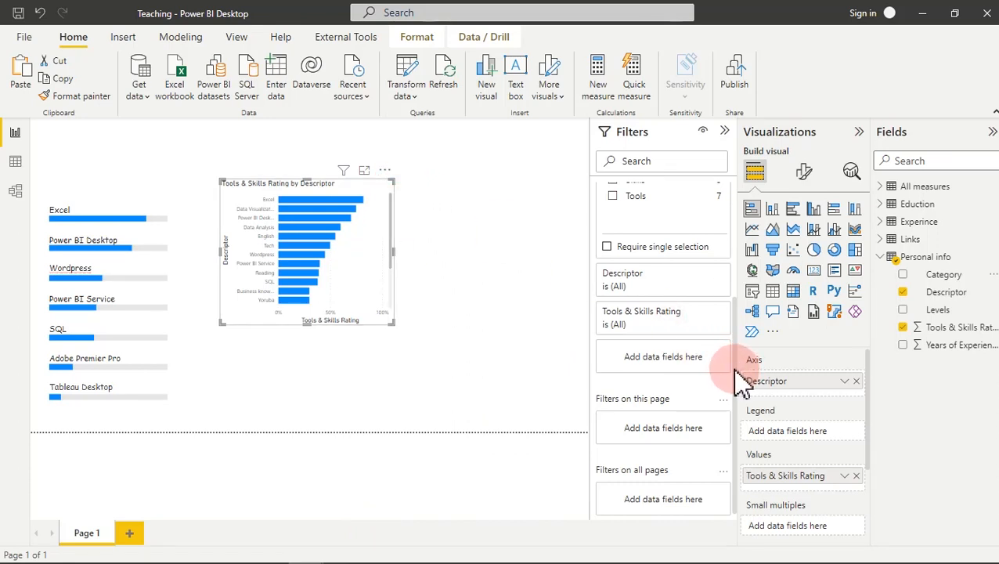
{"action": "left_click_drag", "start_coordinate": [739, 381], "coordinate": [740, 266]}
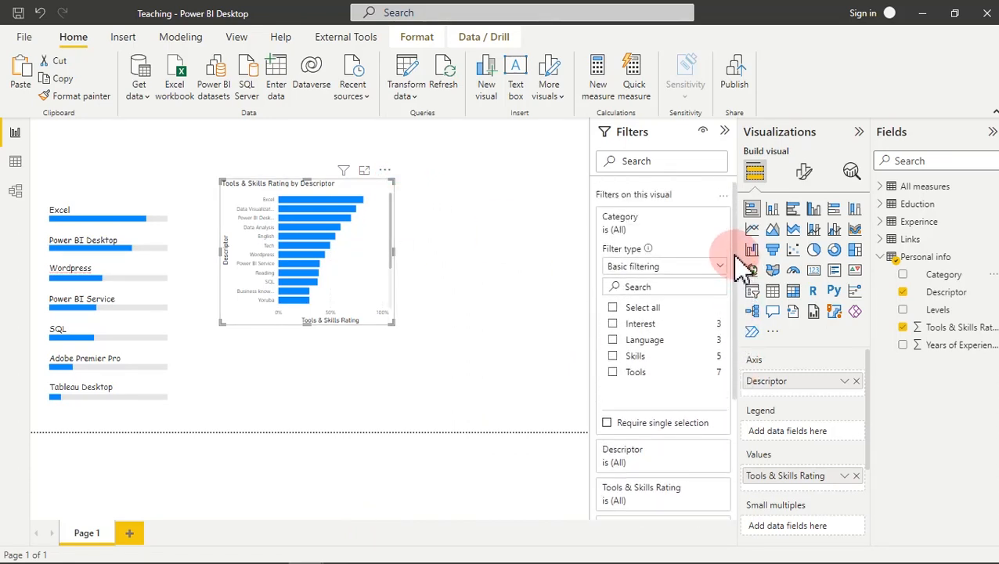
{"action": "left_click", "coordinate": [614, 357]}
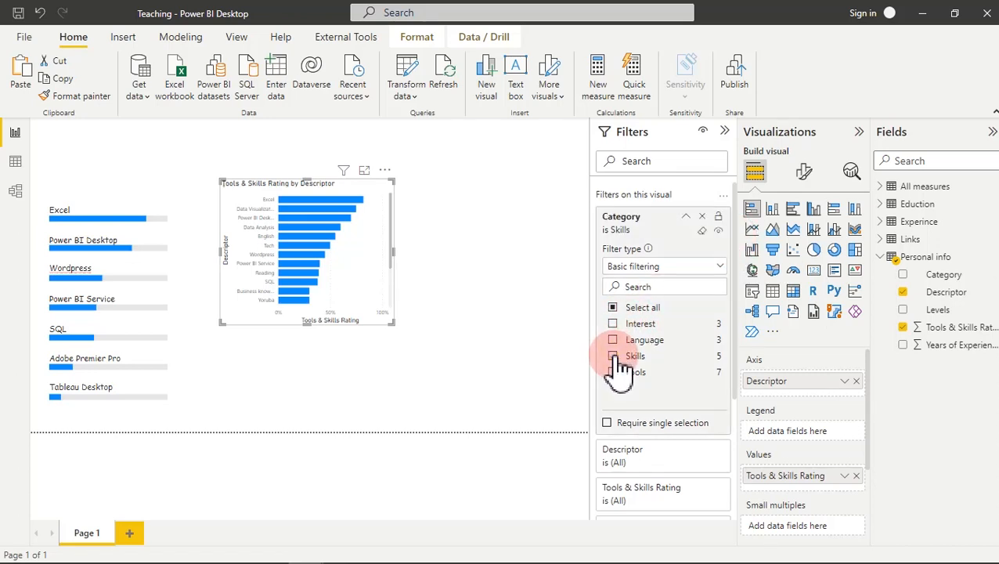
{"action": "left_click", "coordinate": [726, 133]}
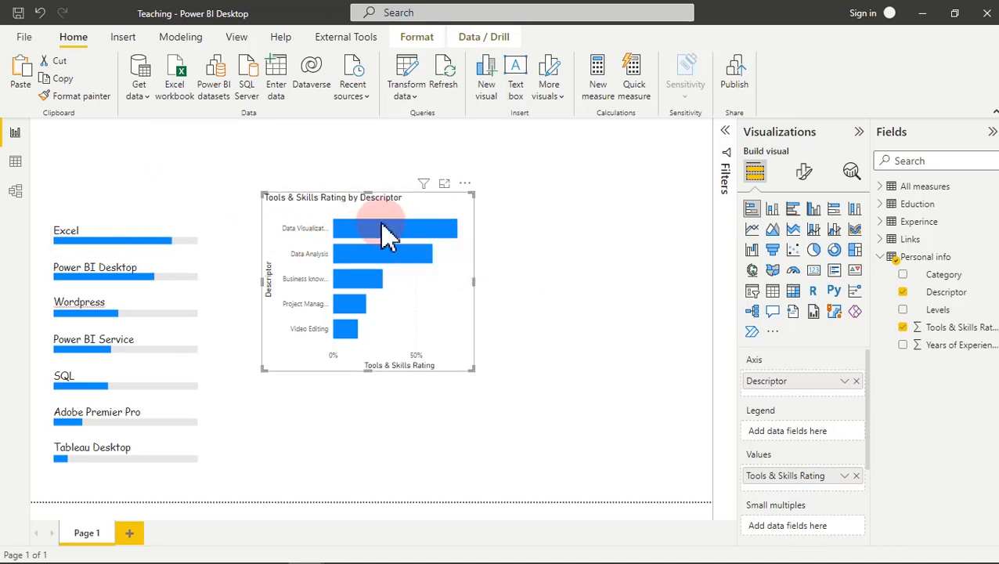
{"action": "mouse_move", "coordinate": [382, 263]}
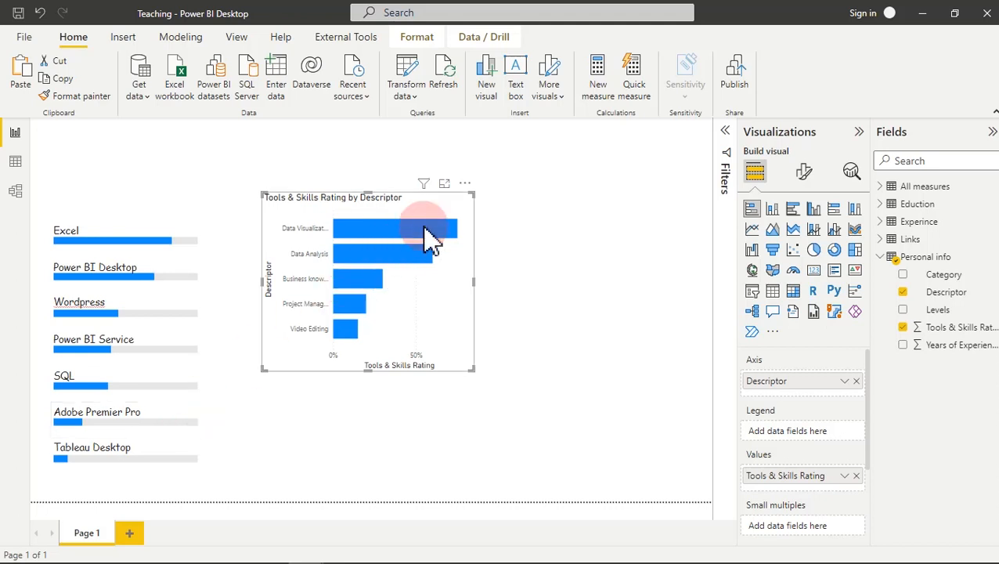
Turn off the X-axis title and the whole X-axis of the Skills bar chart
{"action": "left_click", "coordinate": [807, 174]}
{"action": "left_click", "coordinate": [807, 303]}
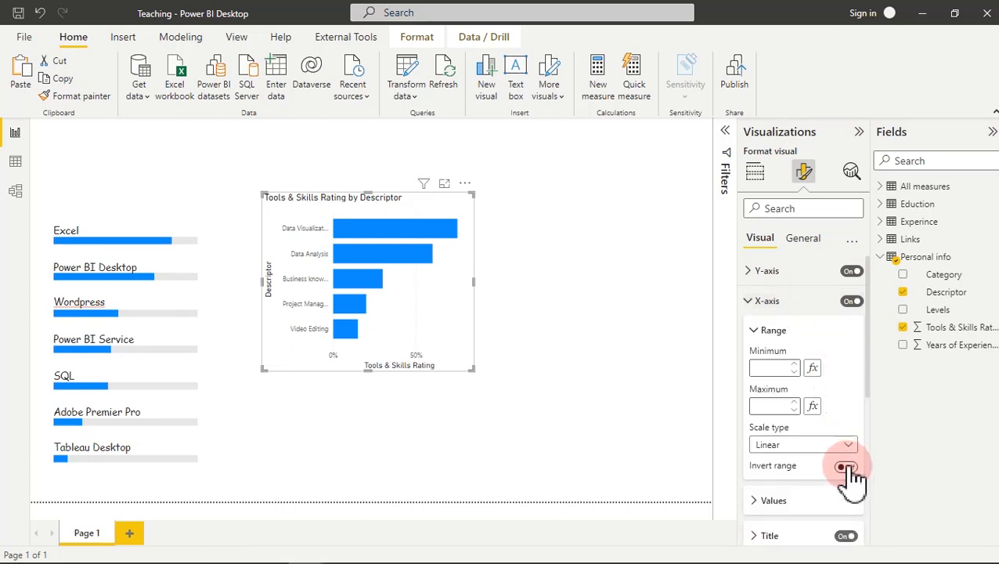
{"action": "left_click", "coordinate": [851, 537]}
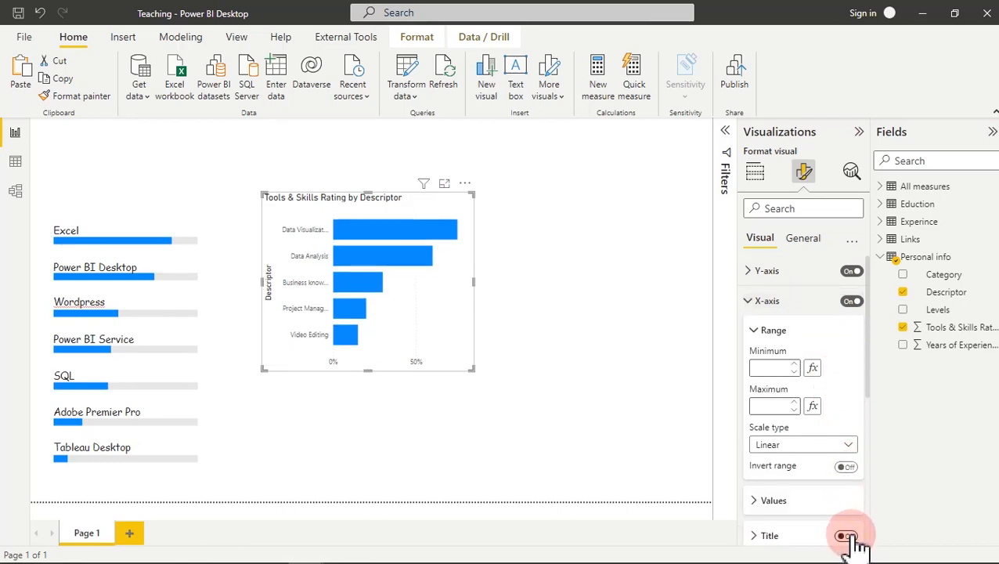
{"action": "left_click", "coordinate": [852, 302]}
Turn off the Skills bar chart's Y-axis title and set its Y-axis values font to Segoe UI Bold
{"action": "left_click", "coordinate": [795, 271]}
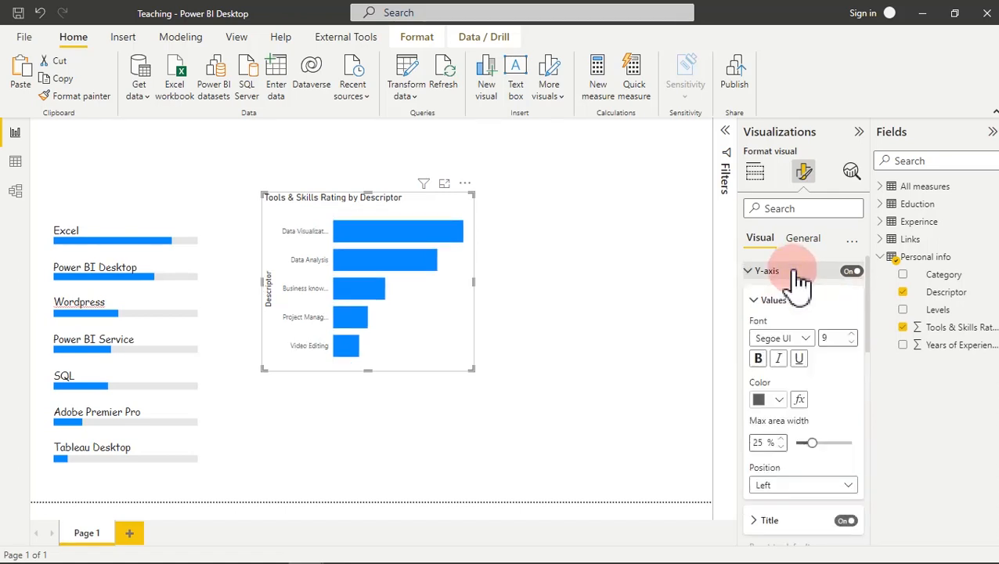
{"action": "left_click", "coordinate": [845, 521]}
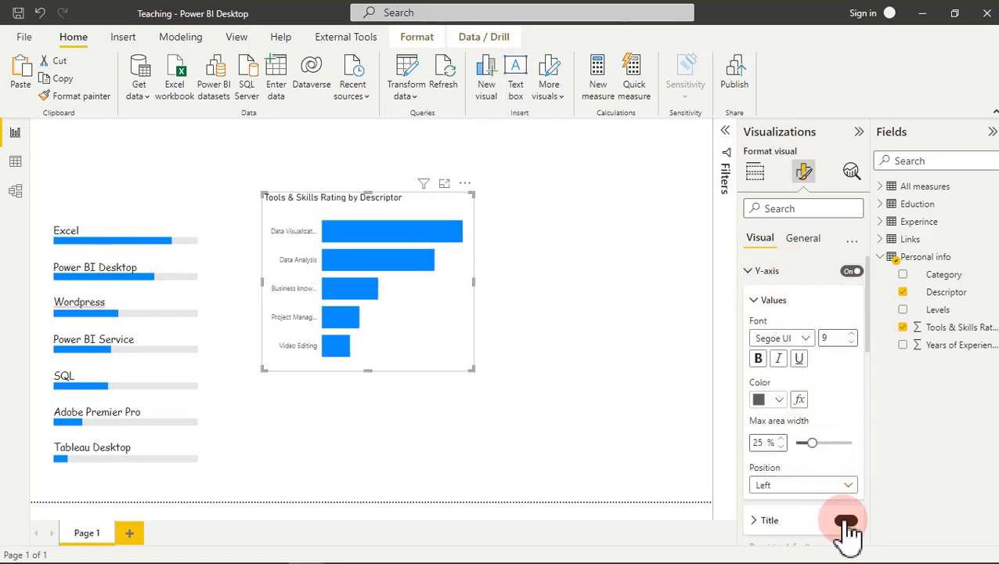
{"action": "left_click", "coordinate": [800, 338]}
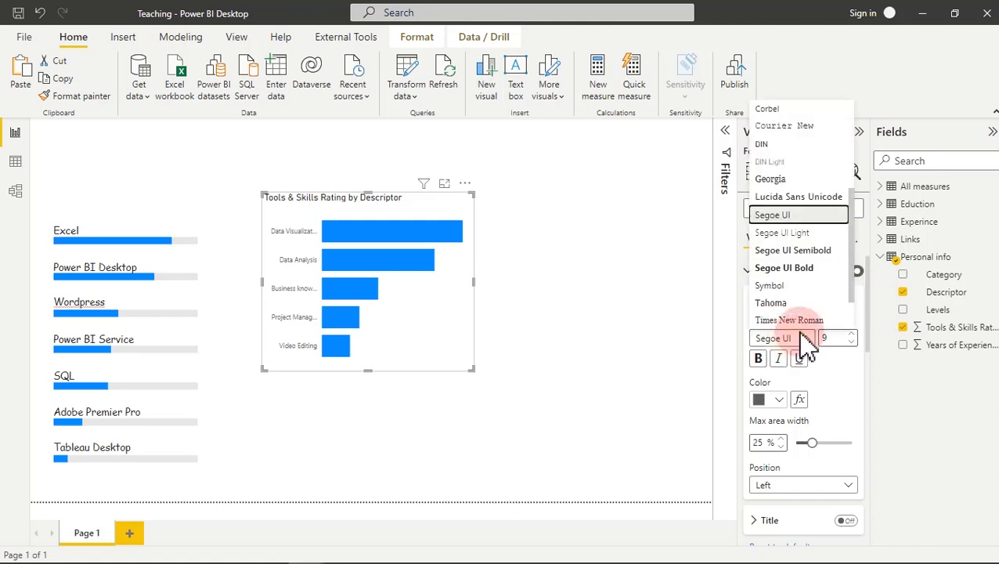
{"action": "left_click", "coordinate": [805, 277]}
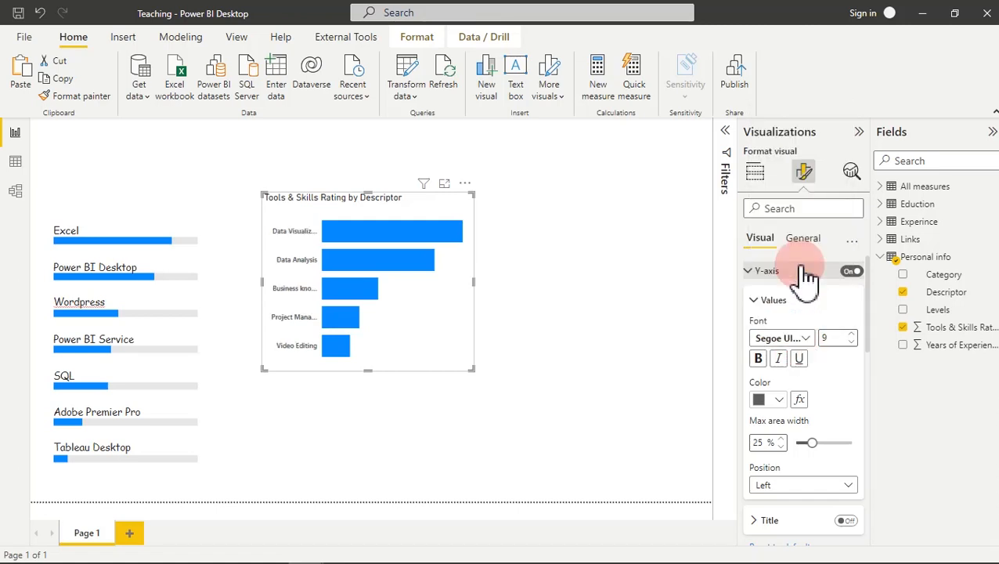
Turn off the Skills bar chart's title and enlarge the chart in width and height
{"action": "left_click_drag", "start_coordinate": [479, 283], "coordinate": [525, 288]}
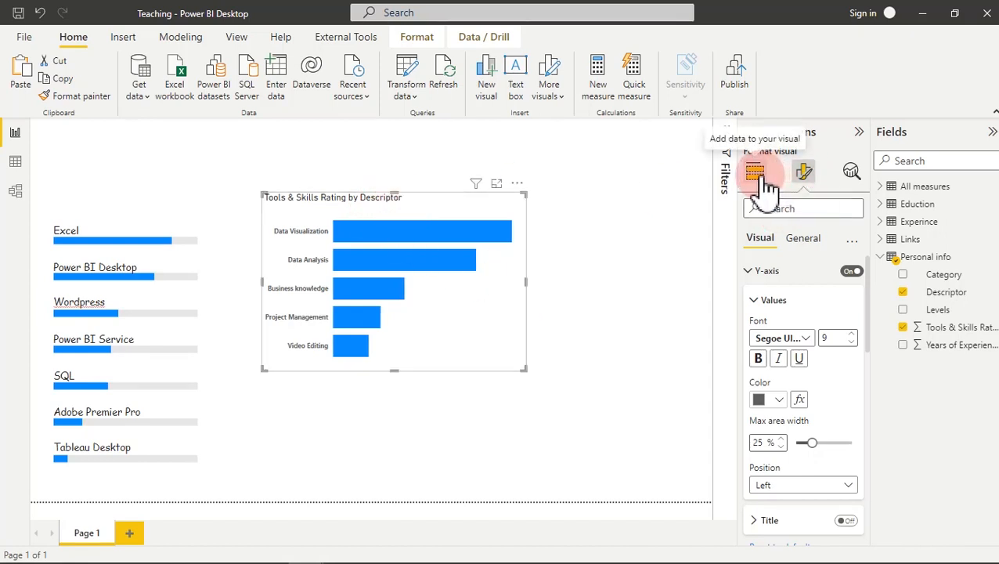
{"action": "left_click", "coordinate": [763, 271]}
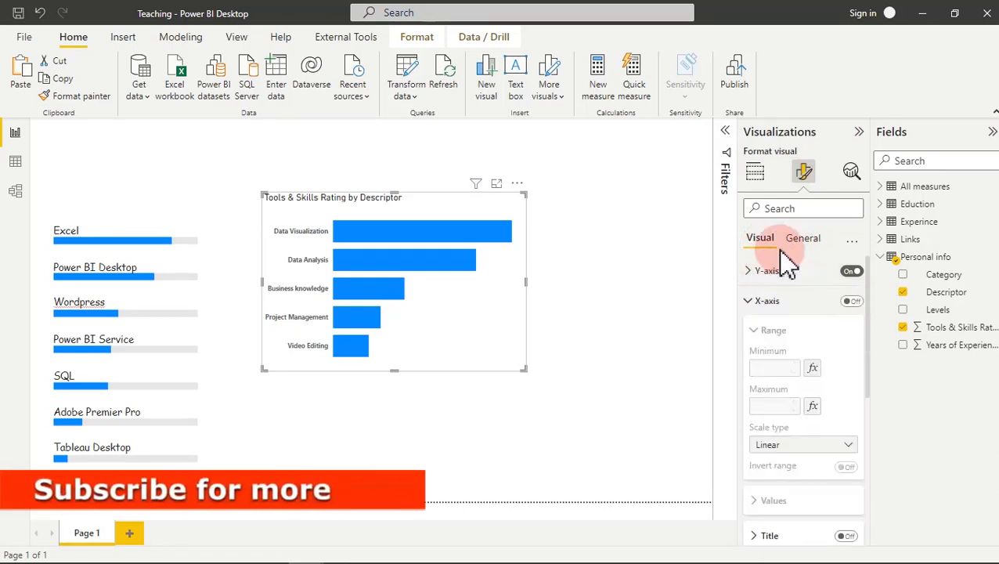
{"action": "left_click", "coordinate": [807, 238]}
{"action": "left_click", "coordinate": [851, 302]}
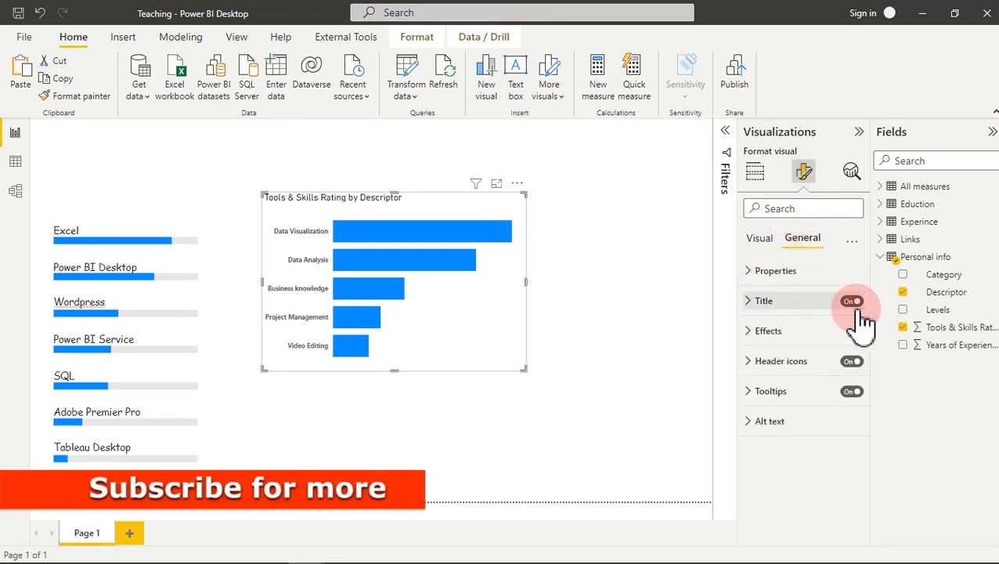
{"action": "left_click", "coordinate": [851, 302]}
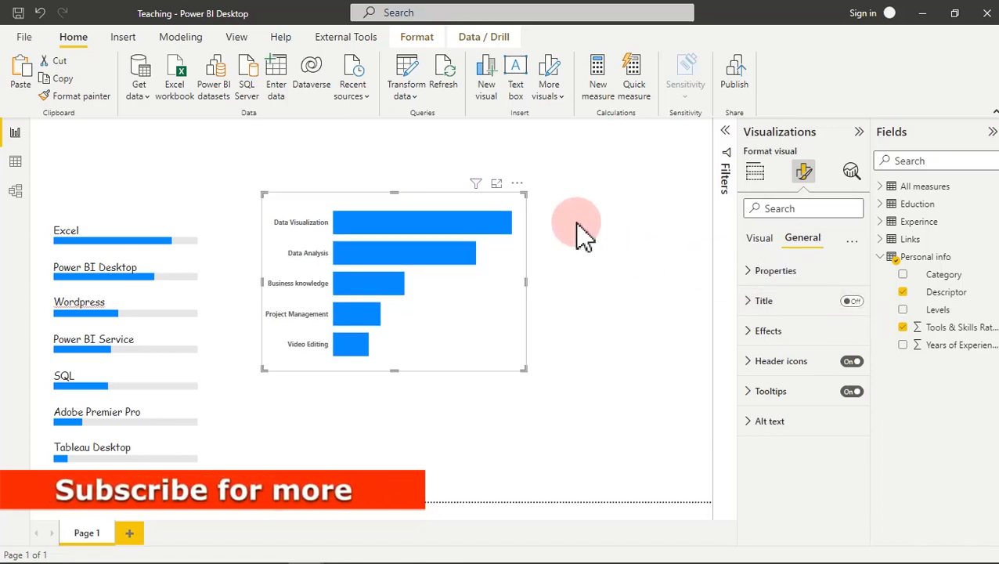
{"action": "left_click_drag", "start_coordinate": [394, 193], "coordinate": [394, 170]}
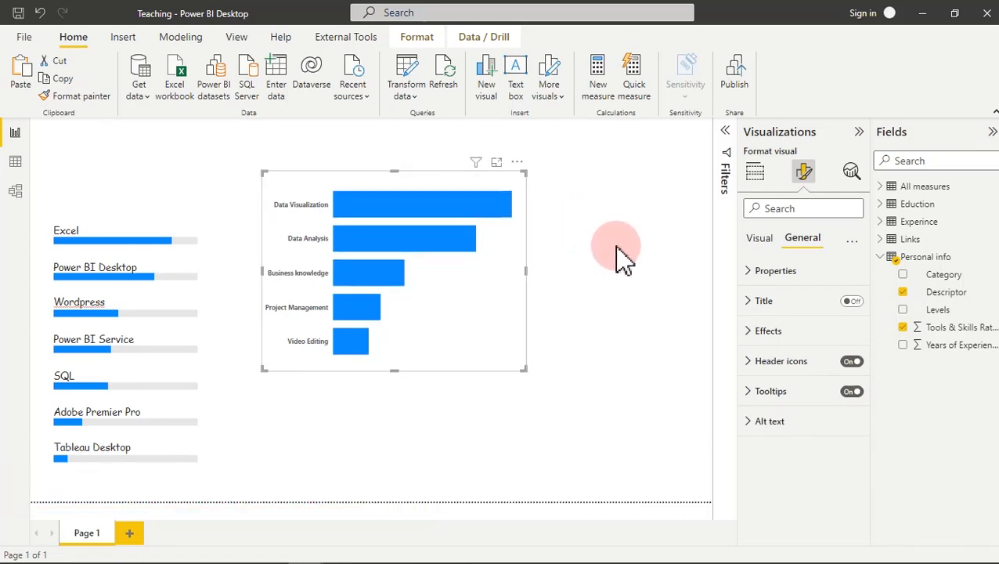
Paste a copy of the Skills bar chart, offset it, and restrict the copy's Category filter to Language instead of Skills
{"action": "left_click", "coordinate": [23, 74]}
{"action": "left_click_drag", "start_coordinate": [539, 191], "coordinate": [641, 276]}
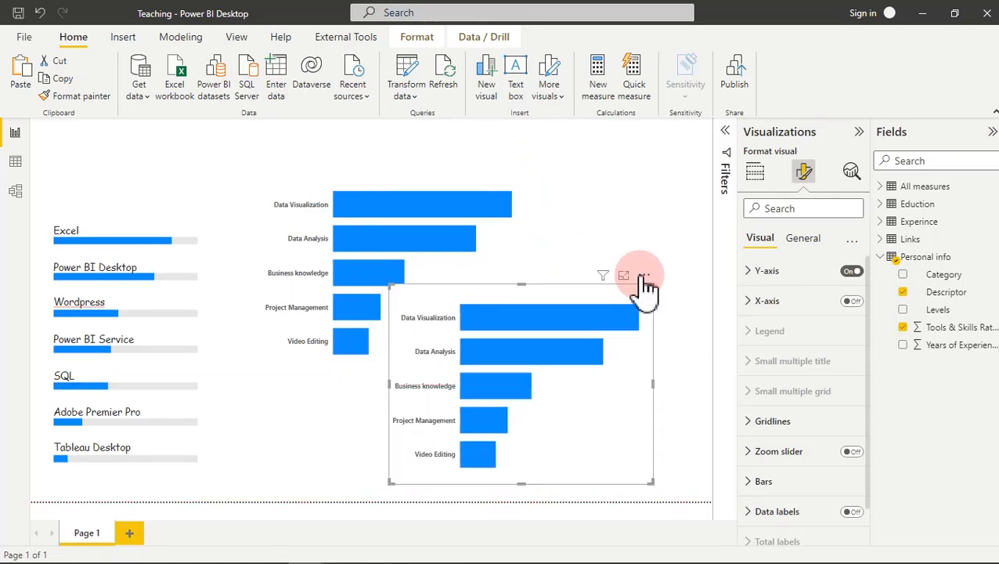
{"action": "left_click", "coordinate": [725, 135]}
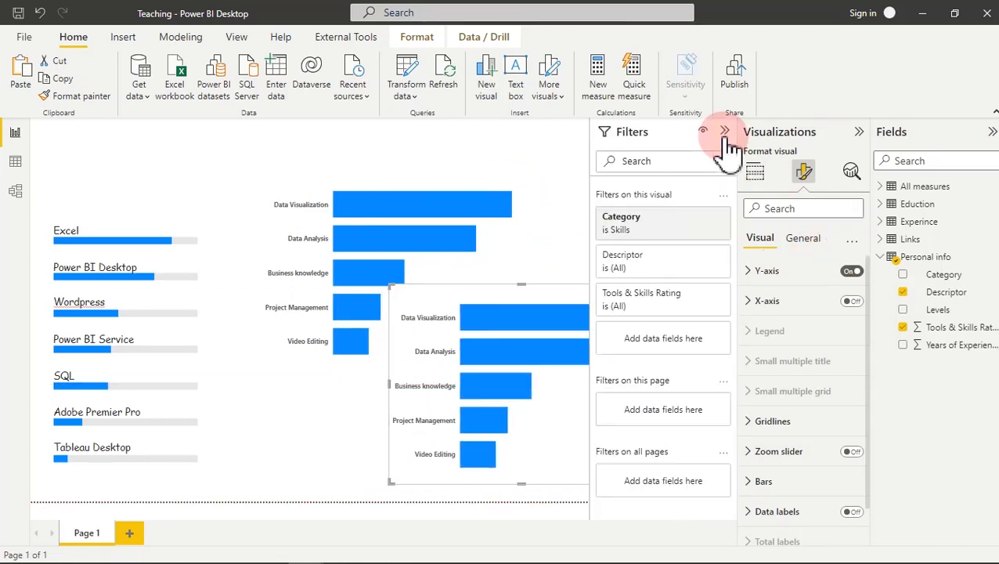
{"action": "left_click", "coordinate": [685, 221]}
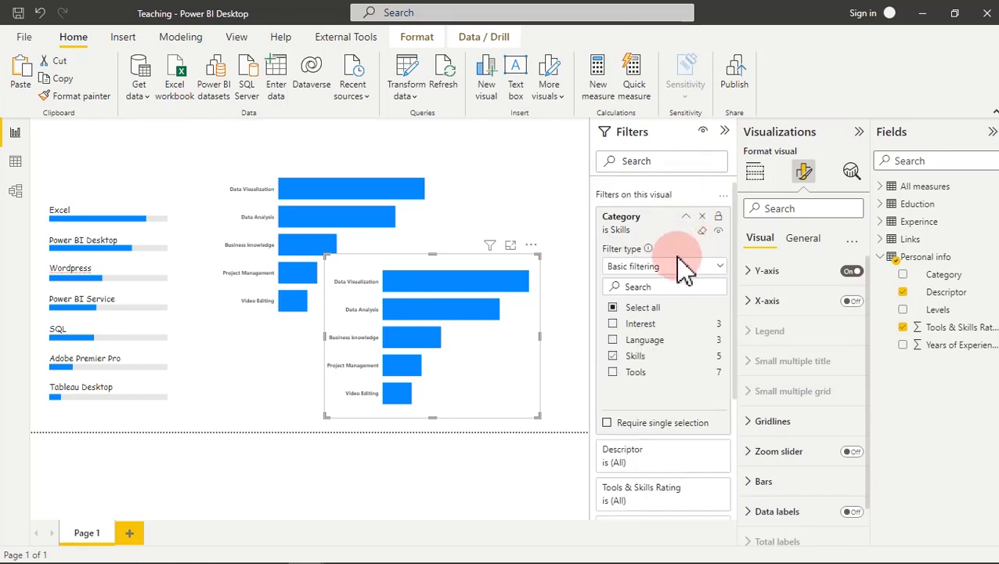
{"action": "left_click", "coordinate": [612, 357]}
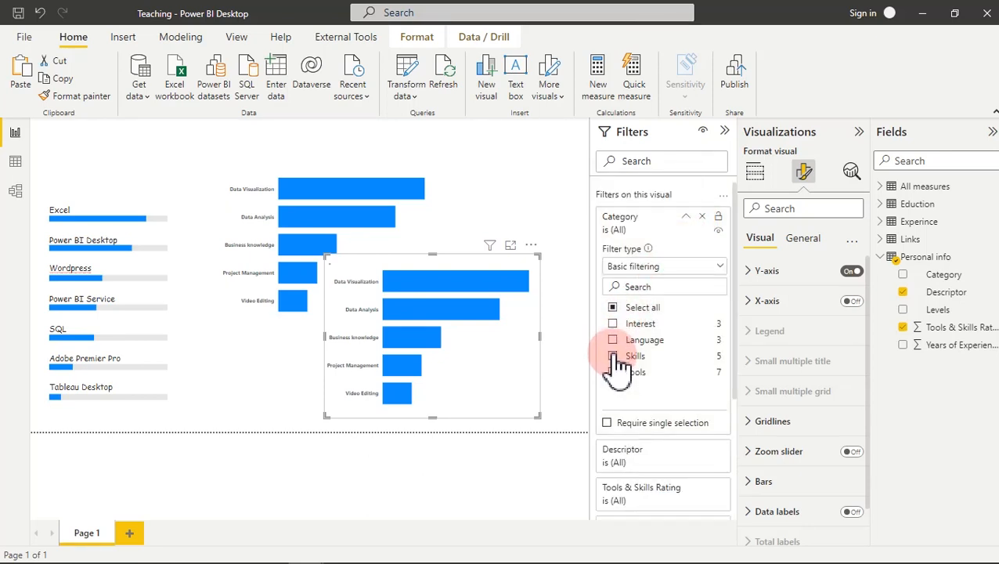
{"action": "left_click", "coordinate": [615, 342]}
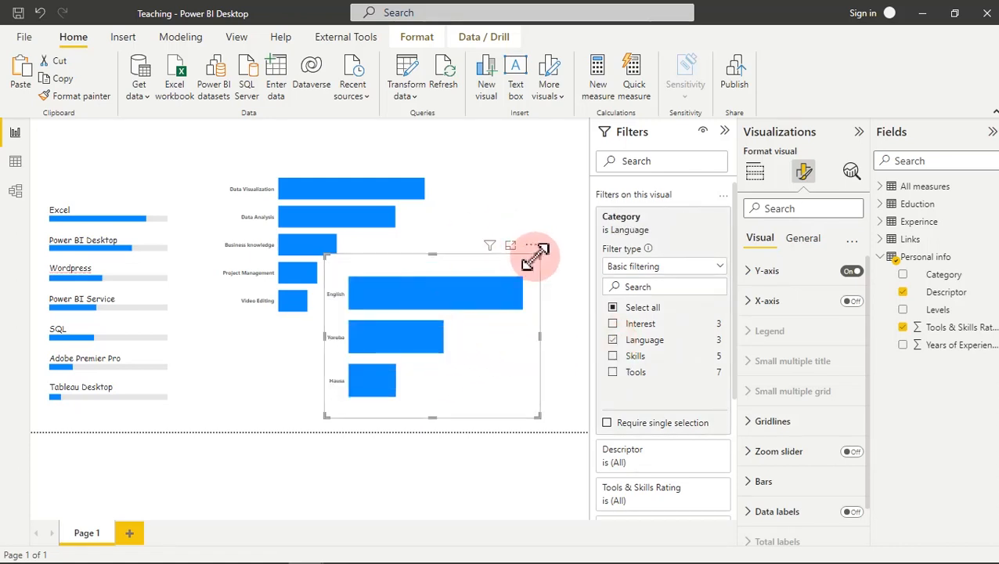
Shrink the Language chart and place it beside the Skills chart, shifting the Skills chart closer to the rating bars
{"action": "left_click_drag", "start_coordinate": [539, 252], "coordinate": [510, 180]}
{"action": "left_click", "coordinate": [408, 351]}
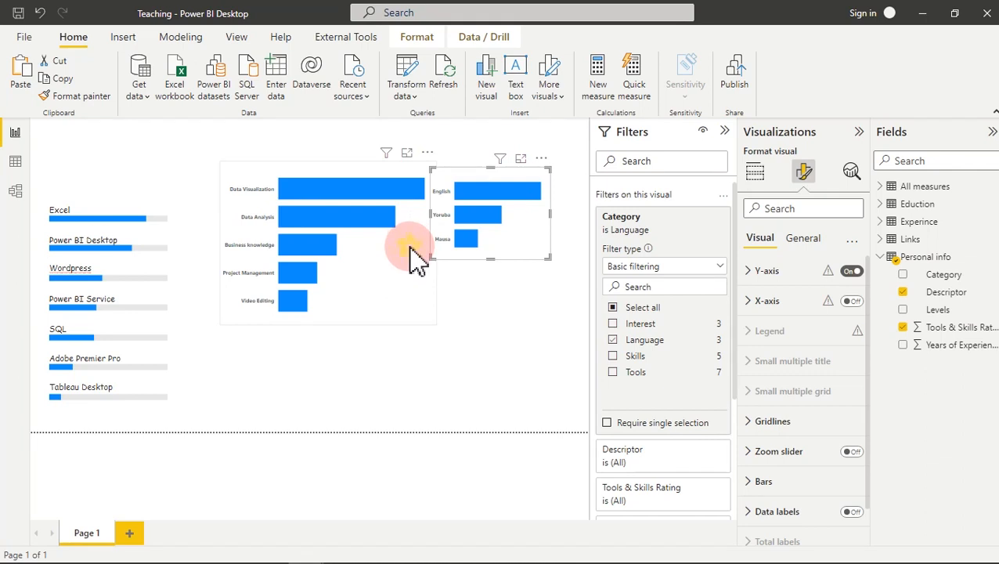
{"action": "left_click_drag", "start_coordinate": [417, 258], "coordinate": [393, 258]}
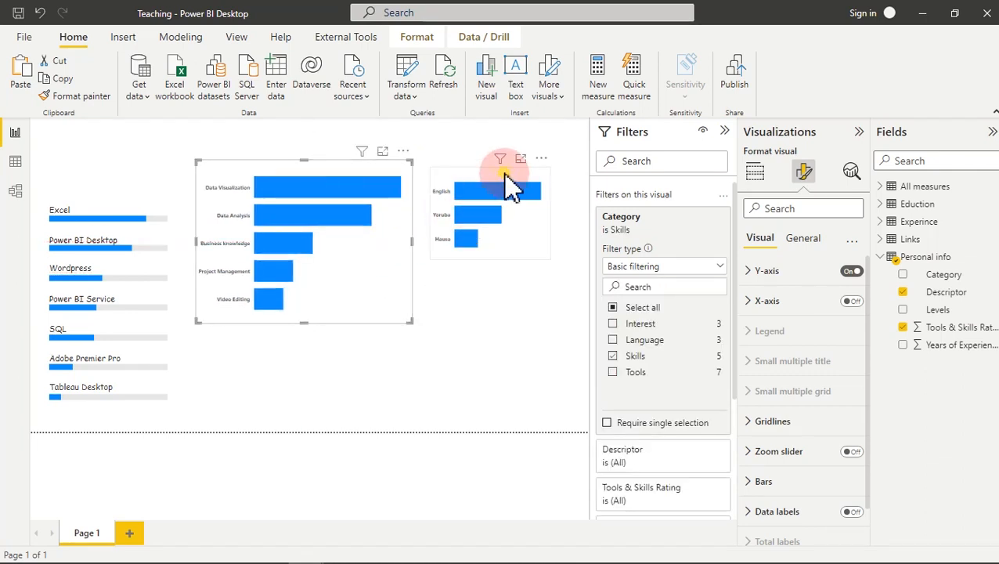
{"action": "left_click", "coordinate": [508, 181]}
{"action": "left_click_drag", "start_coordinate": [505, 176], "coordinate": [497, 167]}
{"action": "mouse_move", "coordinate": [543, 206]}
{"action": "left_mouse_down"}
{"action": "mouse_move", "coordinate": [513, 207]}
{"action": "mouse_move", "coordinate": [513, 218]}
{"action": "left_mouse_up"}
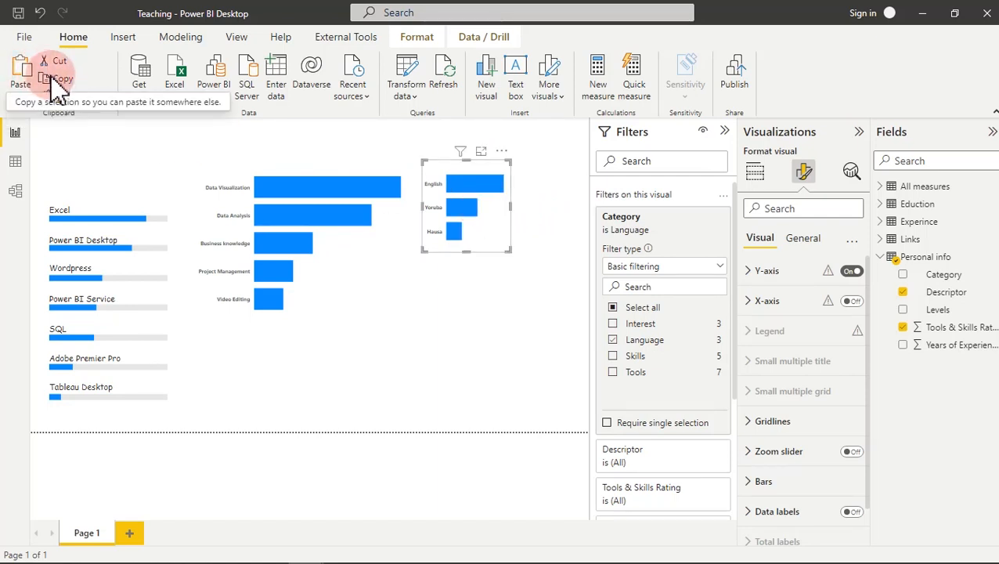
Paste a copy of the Language chart next to the original and change its Category filter to Interest
{"action": "left_click", "coordinate": [26, 72]}
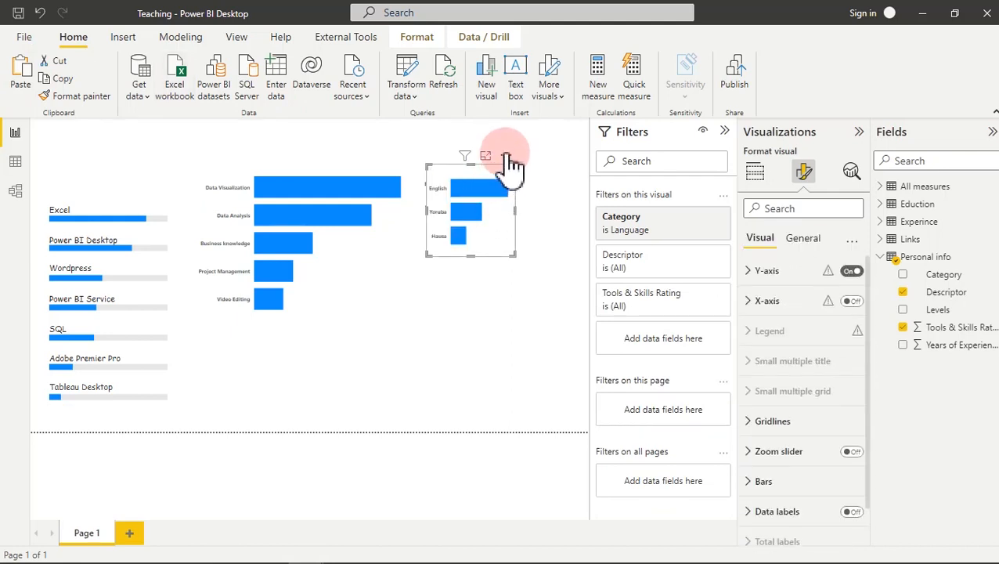
{"action": "left_click_drag", "start_coordinate": [507, 156], "coordinate": [573, 166]}
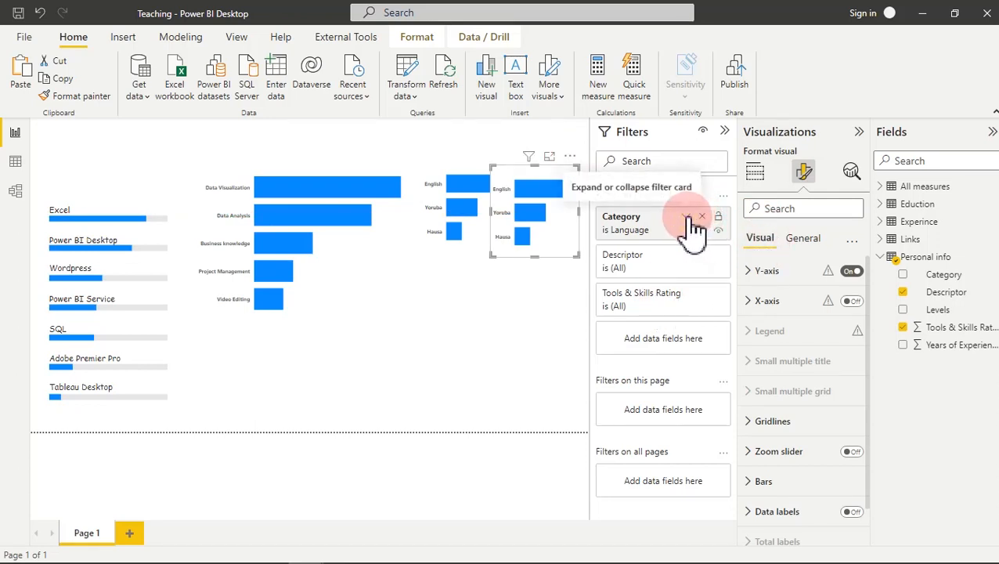
{"action": "left_click", "coordinate": [688, 219]}
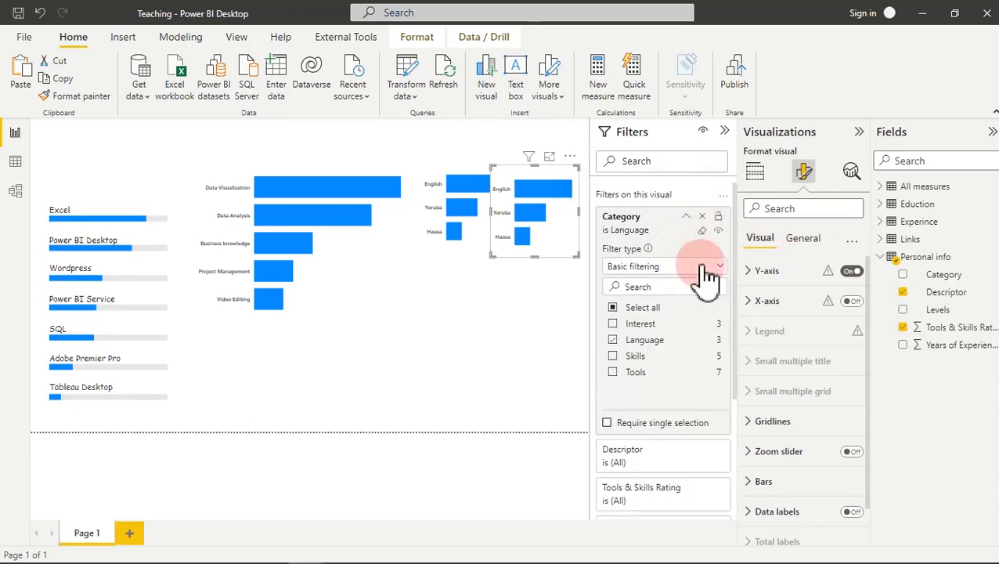
{"action": "left_click", "coordinate": [615, 341]}
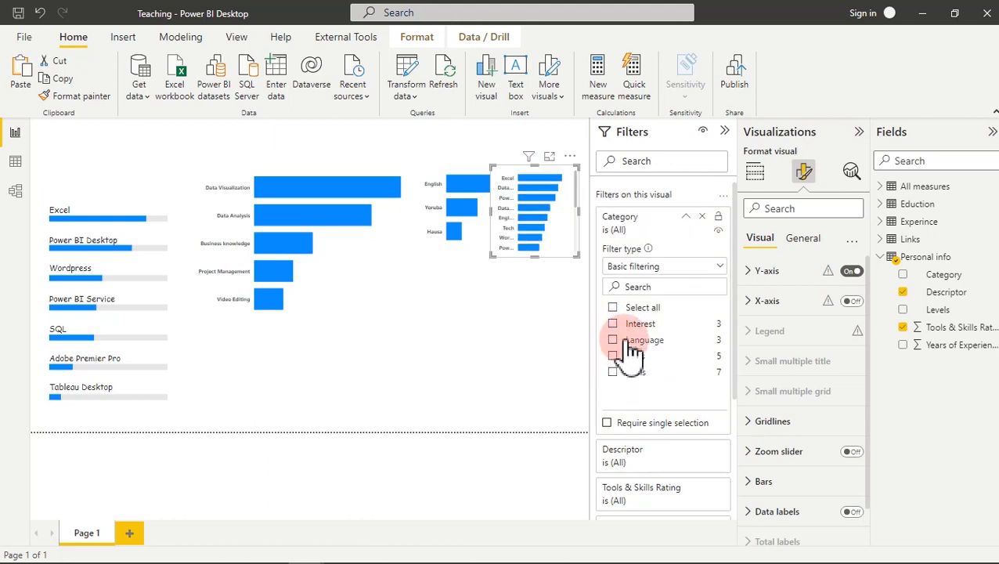
{"action": "left_click", "coordinate": [615, 325]}
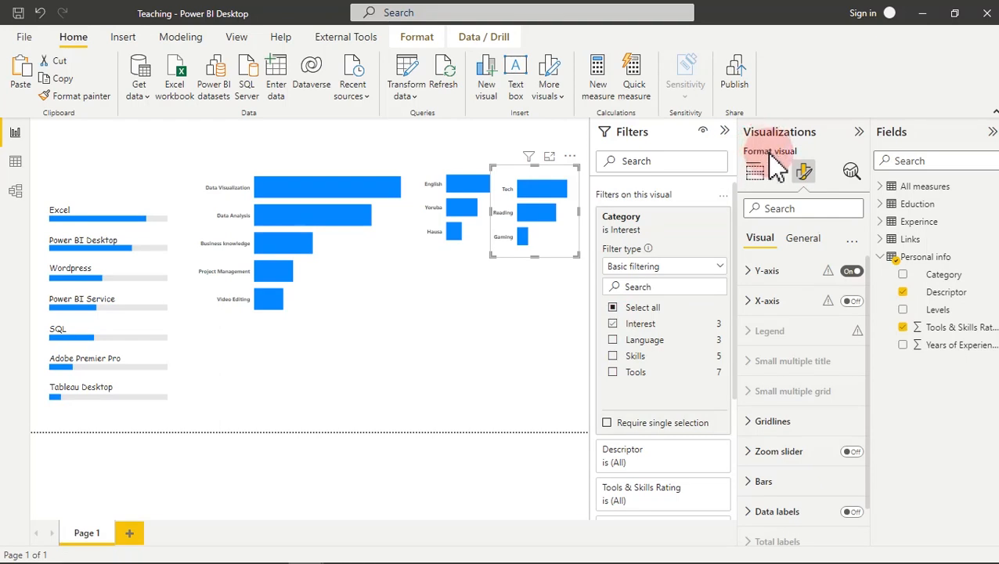
{"action": "left_click", "coordinate": [725, 132]}
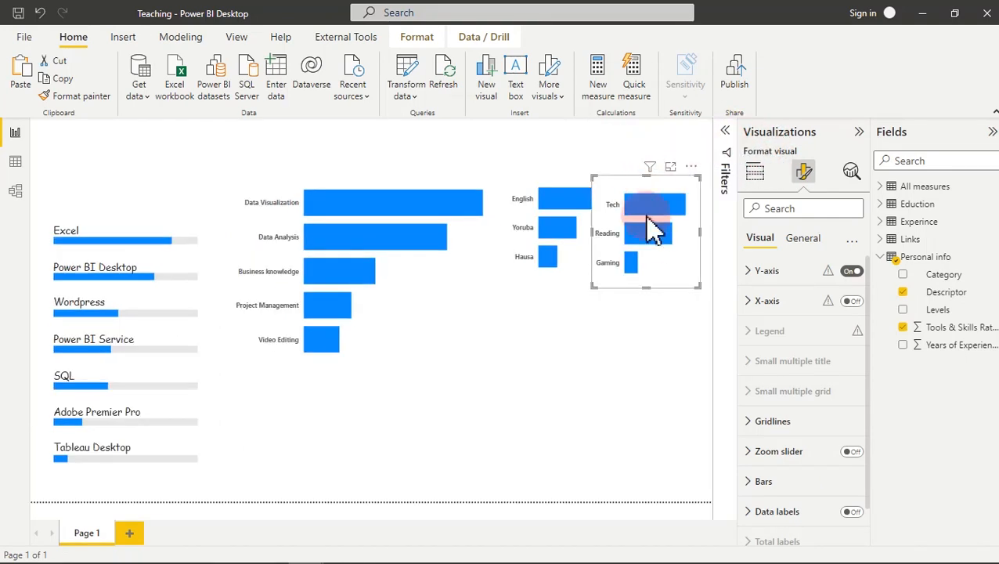
Move the Interest and Language charts apart and convert the Language chart to a stacked column chart
{"action": "left_click_drag", "start_coordinate": [693, 176], "coordinate": [576, 320]}
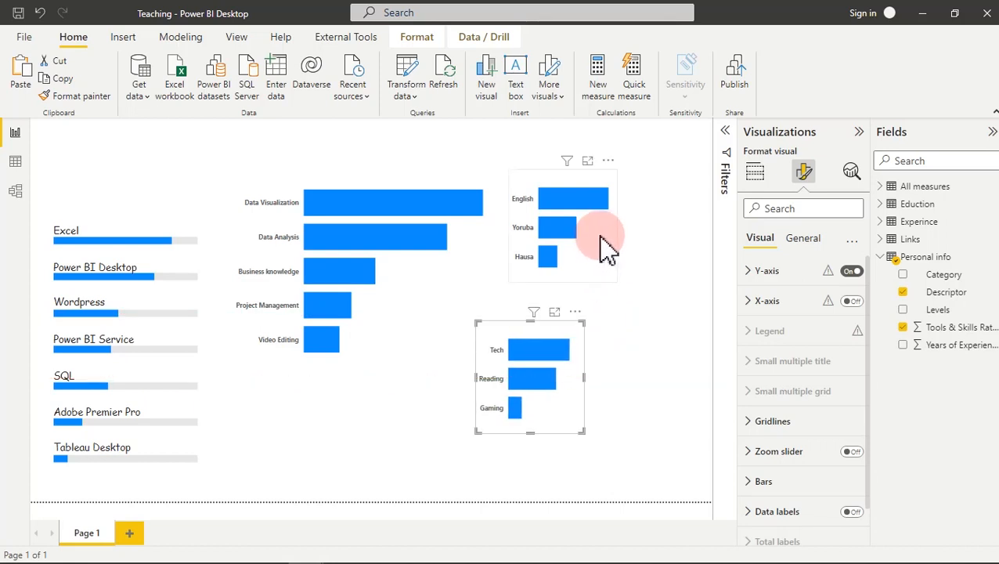
{"action": "left_click_drag", "start_coordinate": [598, 235], "coordinate": [671, 251]}
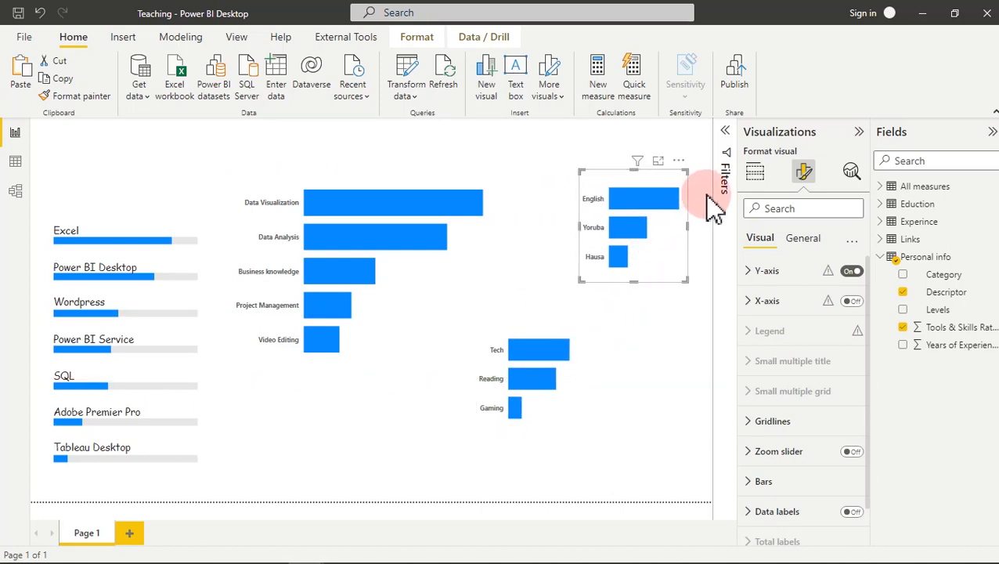
{"action": "left_click", "coordinate": [756, 178]}
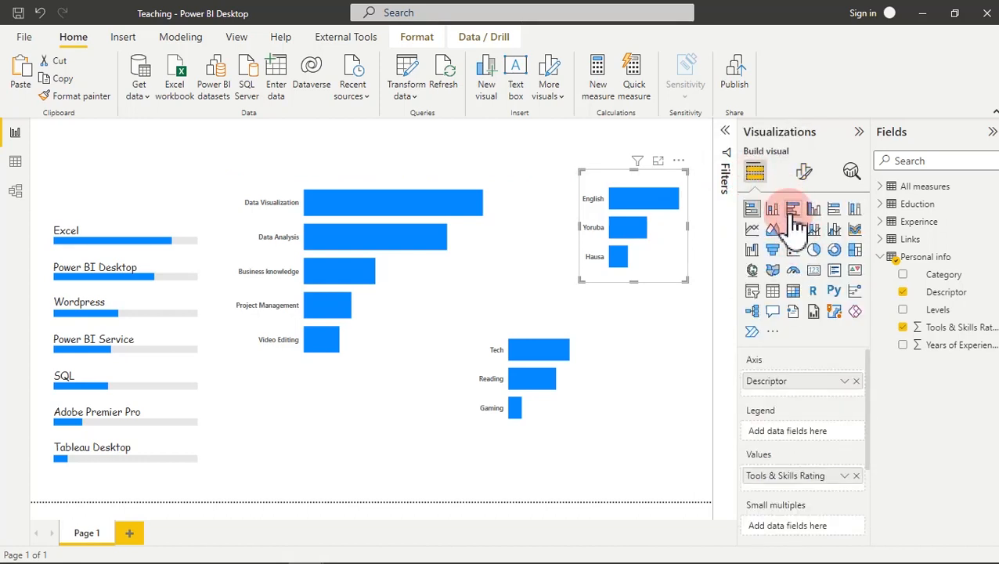
{"action": "left_click", "coordinate": [773, 209]}
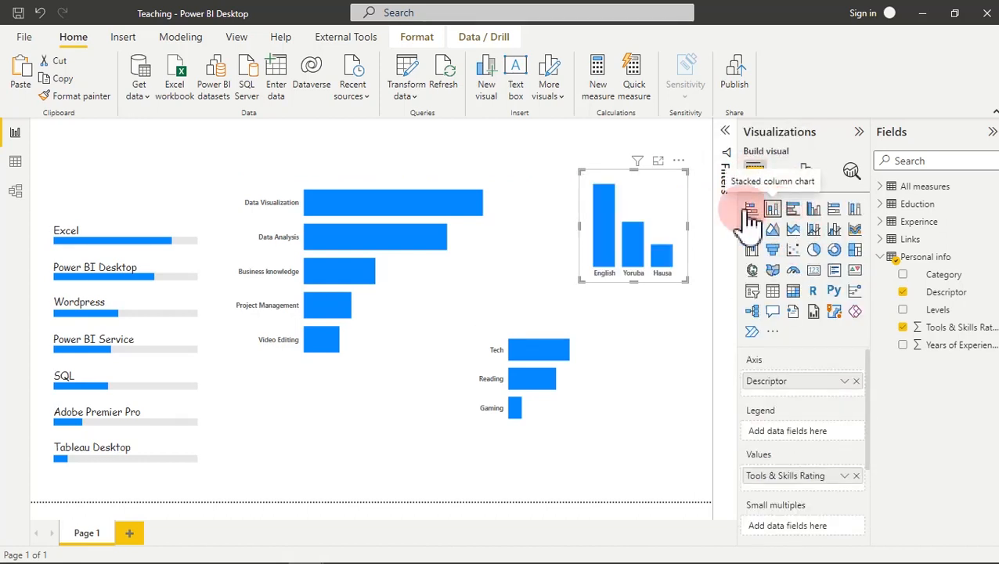
Narrow the Language column chart, move it to the page's right edge, and place the Interest chart between it and the Skills chart
{"action": "left_click_drag", "start_coordinate": [579, 226], "coordinate": [586, 226]}
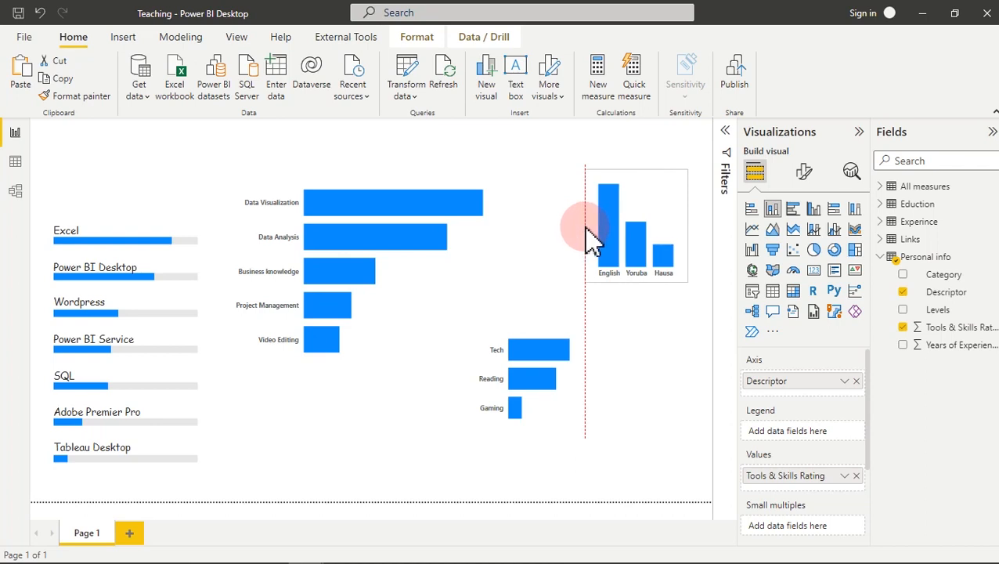
{"action": "left_click_drag", "start_coordinate": [662, 221], "coordinate": [679, 221]}
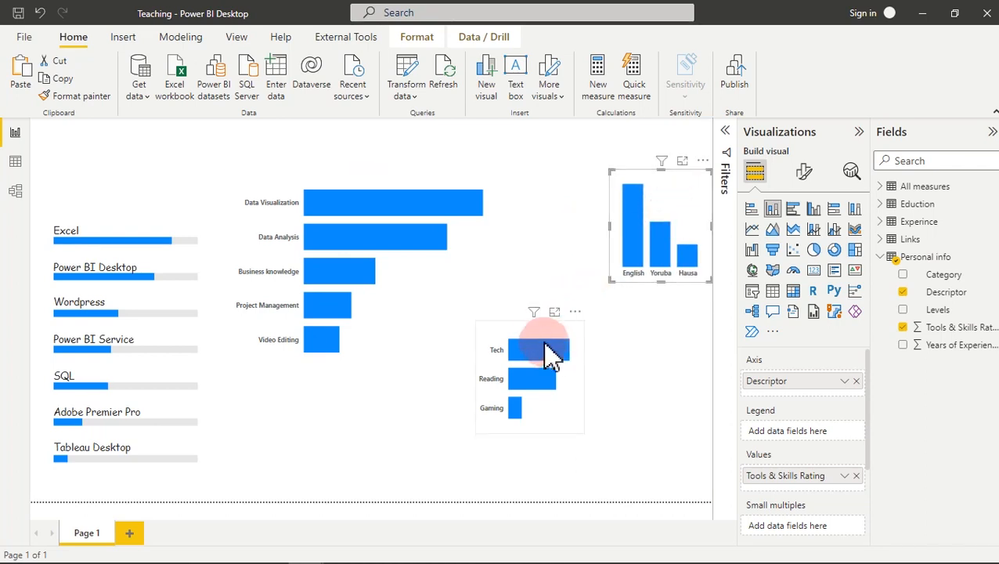
{"action": "left_click_drag", "start_coordinate": [545, 338], "coordinate": [577, 200]}
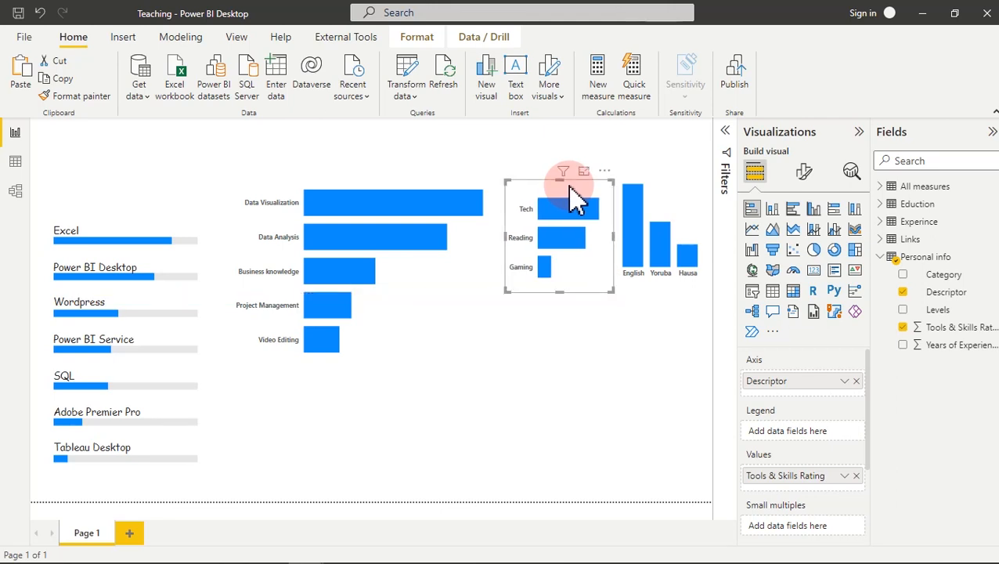
{"action": "left_click", "coordinate": [538, 399]}
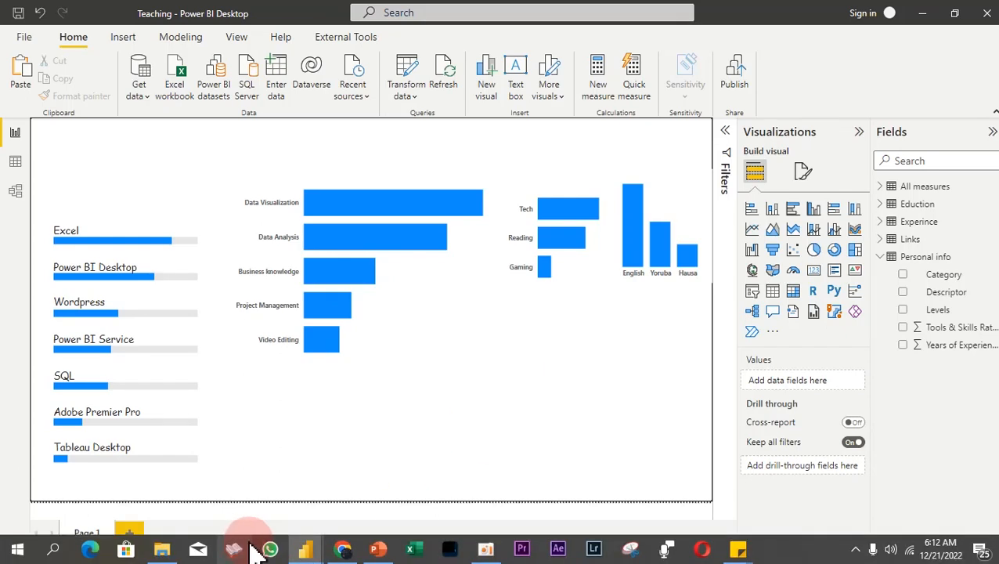
Switch to the Resume Dashboard report window to check the finished layout
{"action": "mouse_move", "coordinate": [317, 552]}
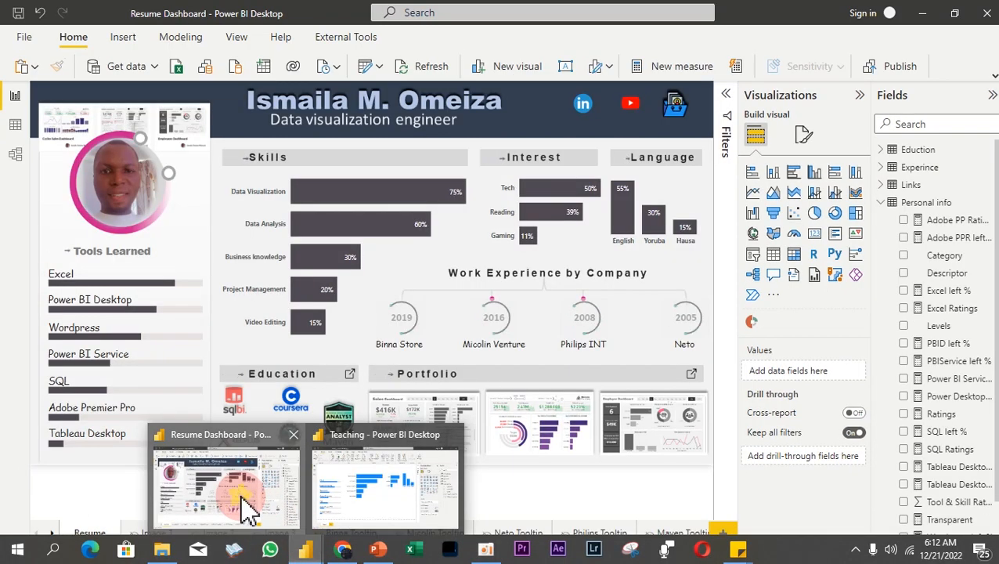
{"action": "left_click", "coordinate": [241, 501]}
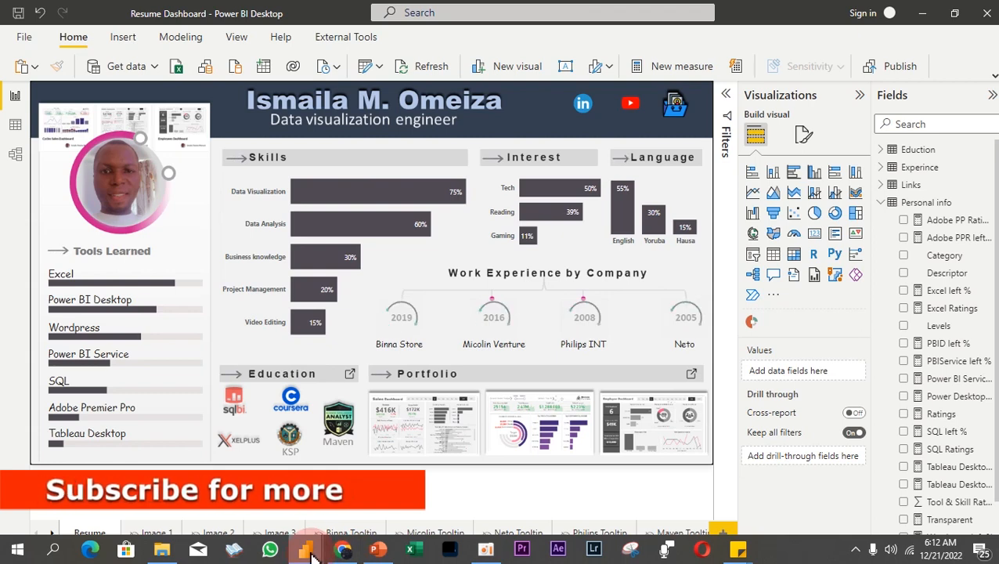
Return to the Teaching report window and open the recent Editable Template presentation in PowerPoint
{"action": "mouse_move", "coordinate": [306, 549]}
{"action": "left_click", "coordinate": [364, 519]}
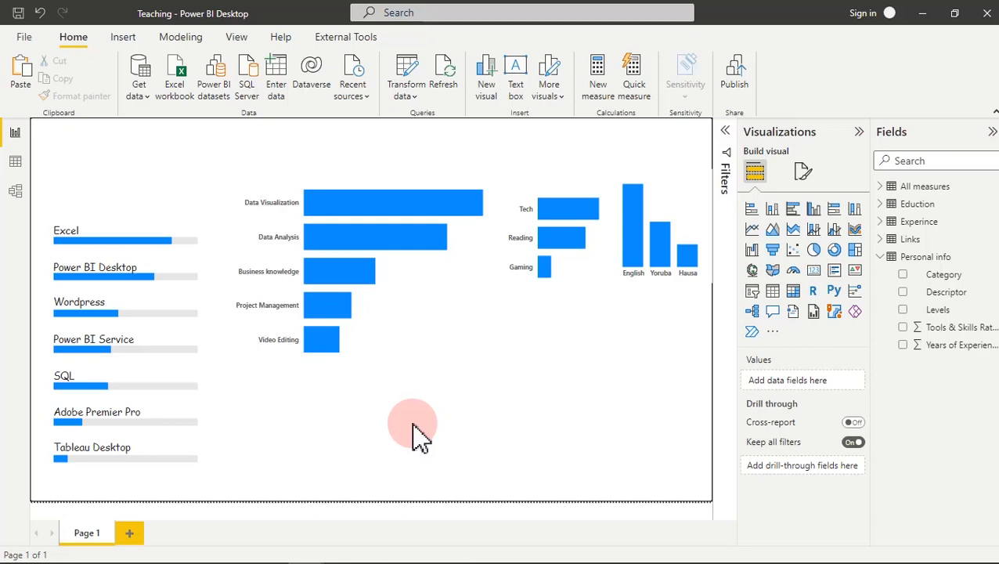
{"action": "left_click", "coordinate": [377, 549]}
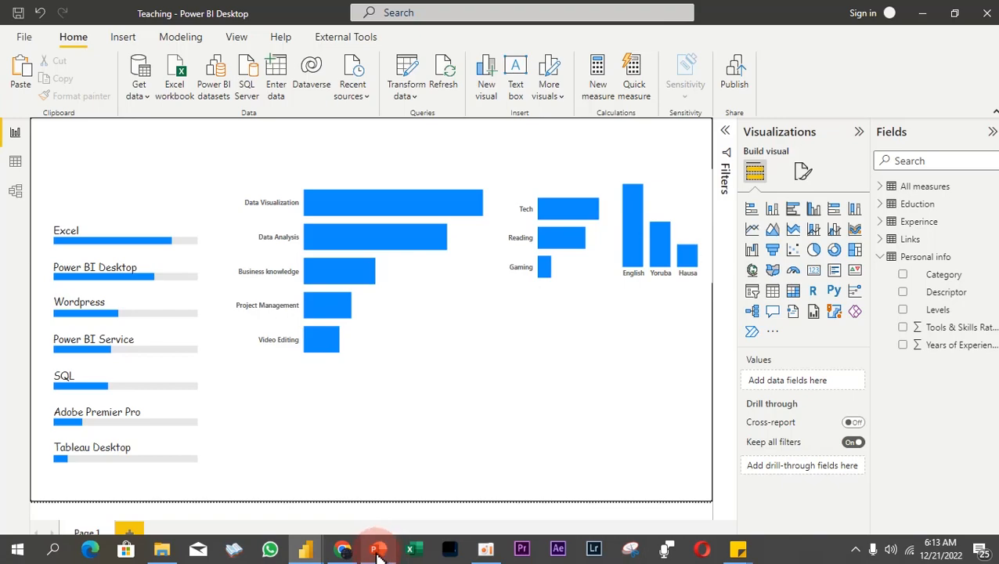
{"action": "left_click", "coordinate": [378, 550]}
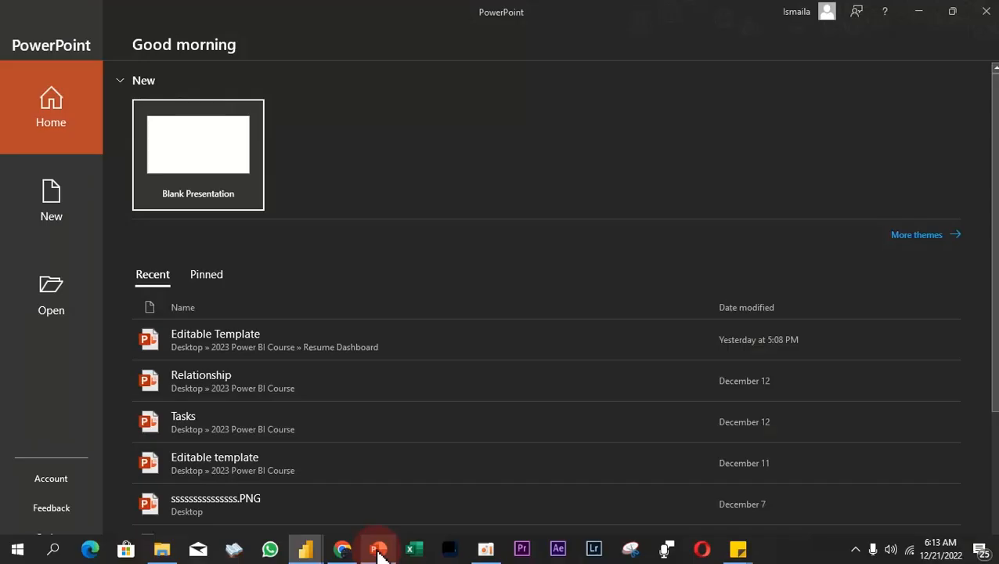
{"action": "left_click", "coordinate": [319, 352]}
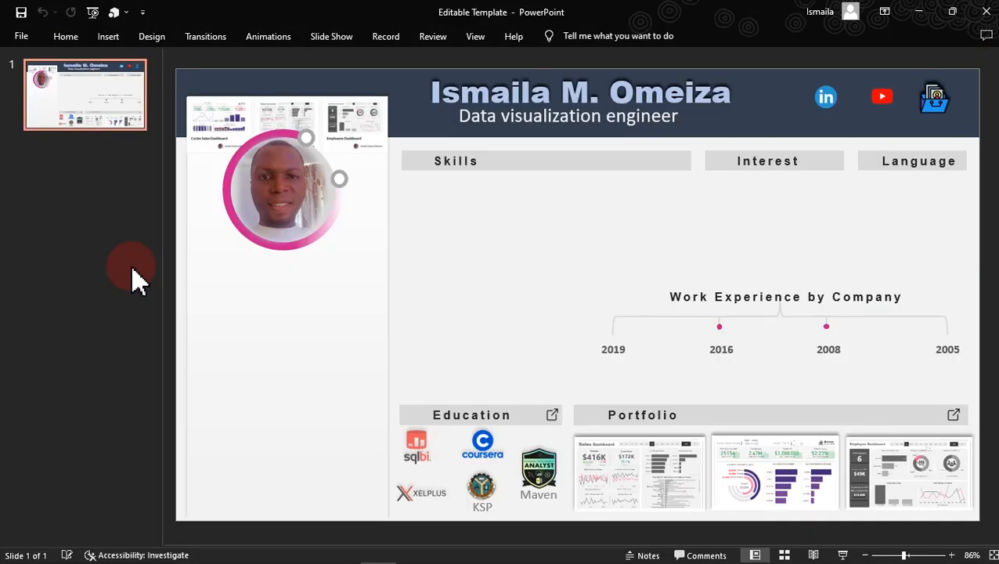
Add a new slide after the template slide and delete its title and text placeholders
{"action": "mouse_move", "coordinate": [390, 558]}
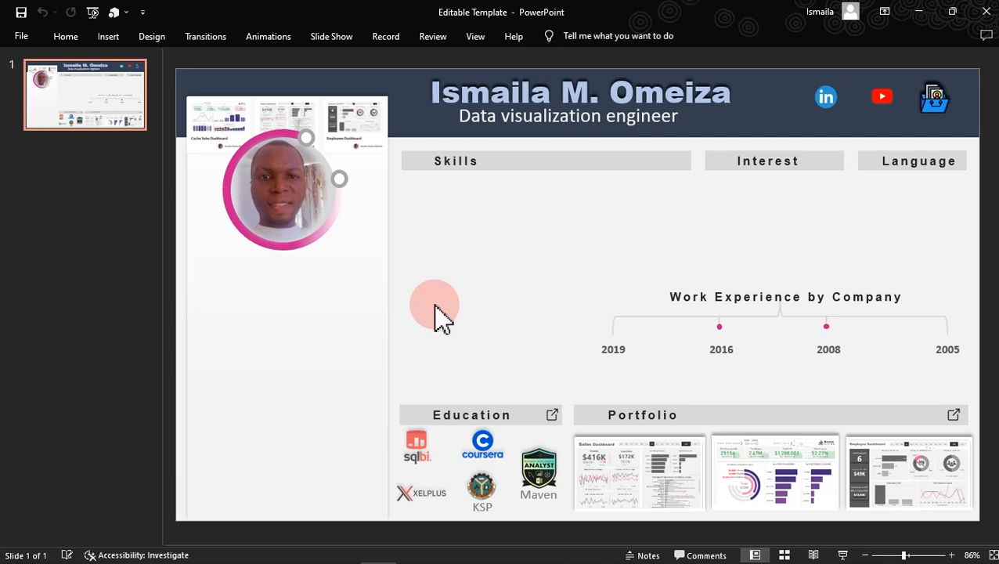
{"action": "left_click", "coordinate": [110, 239]}
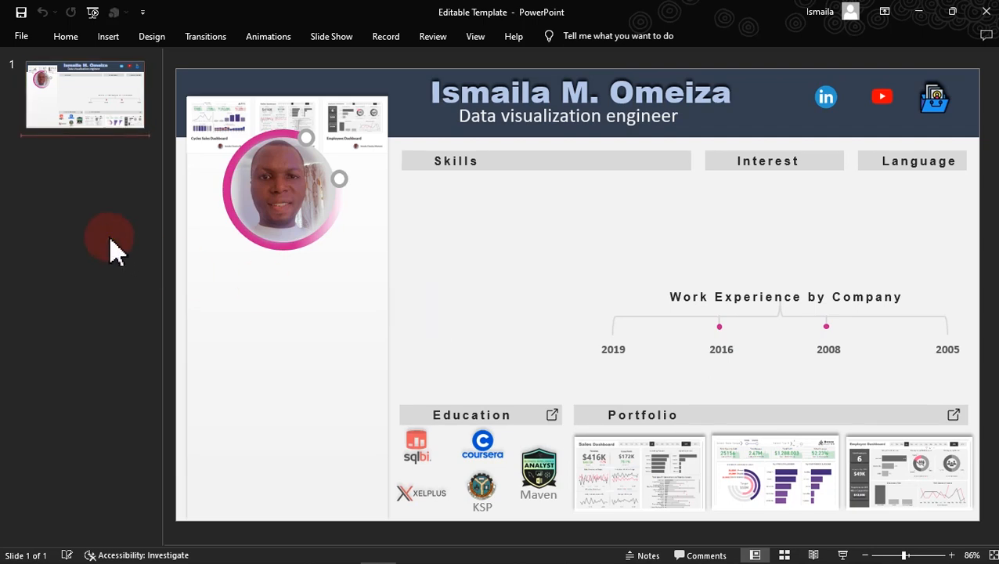
{"action": "right_click", "coordinate": [81, 210]}
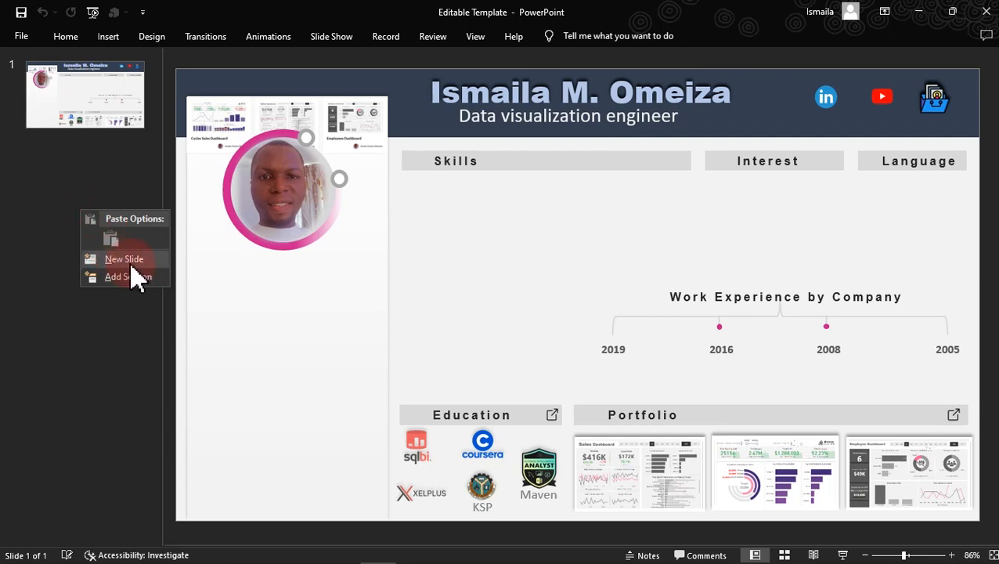
{"action": "left_click", "coordinate": [127, 261]}
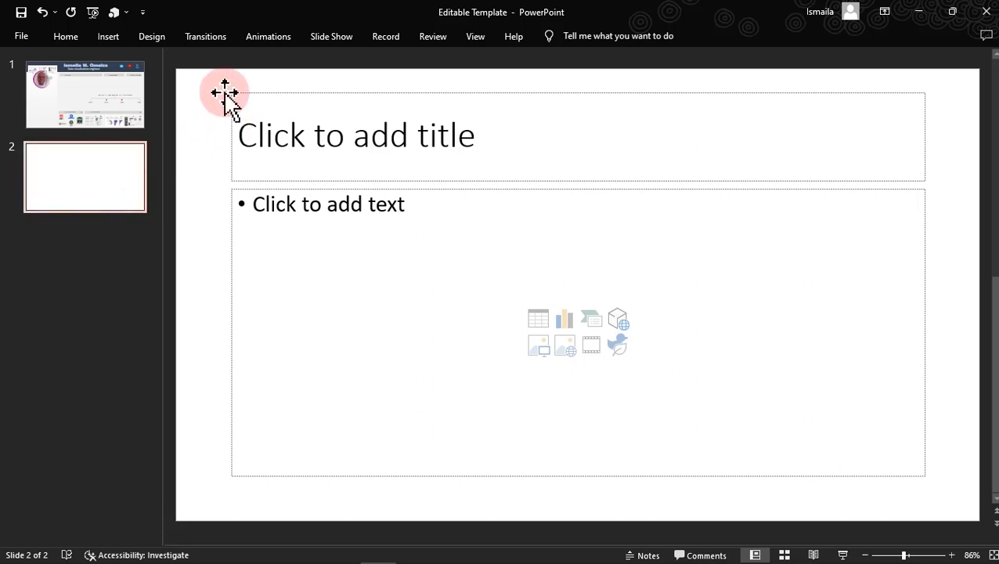
{"action": "left_click_drag", "start_coordinate": [216, 82], "coordinate": [958, 516]}
{"action": "key", "text": "Delete"}
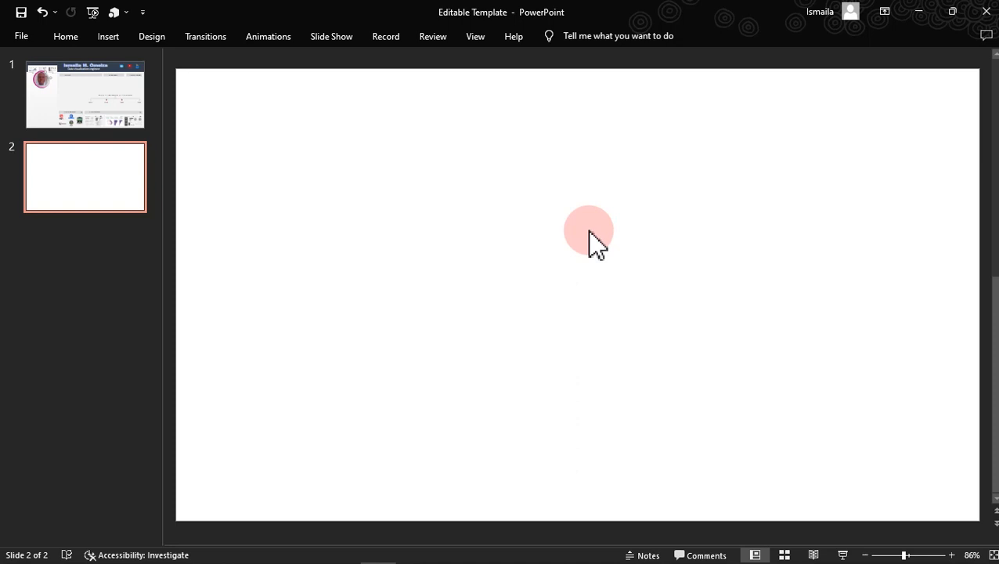
Give the new slide a solid background fill with the custom hex color #f2f2f2
{"action": "right_click", "coordinate": [376, 181]}
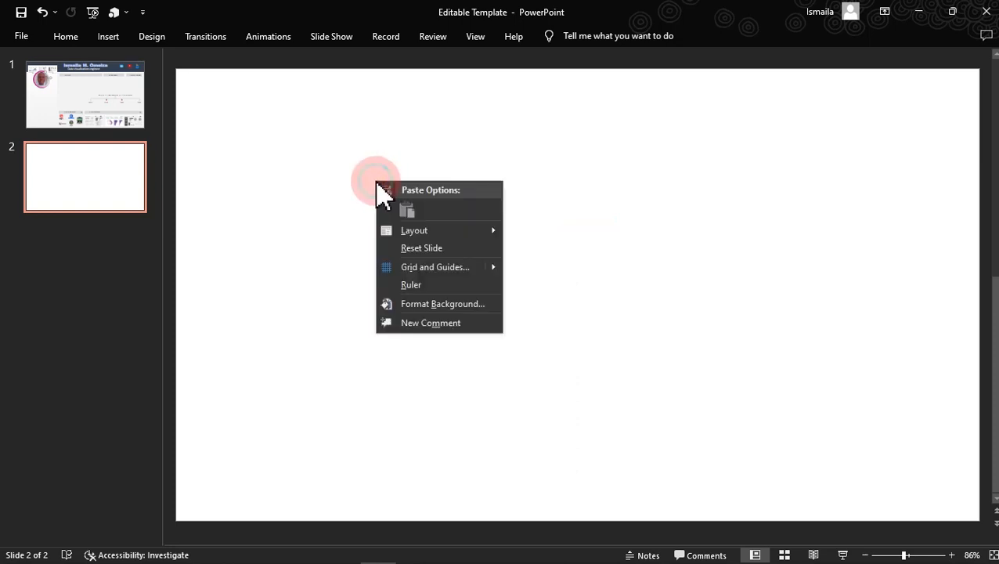
{"action": "left_click", "coordinate": [428, 305]}
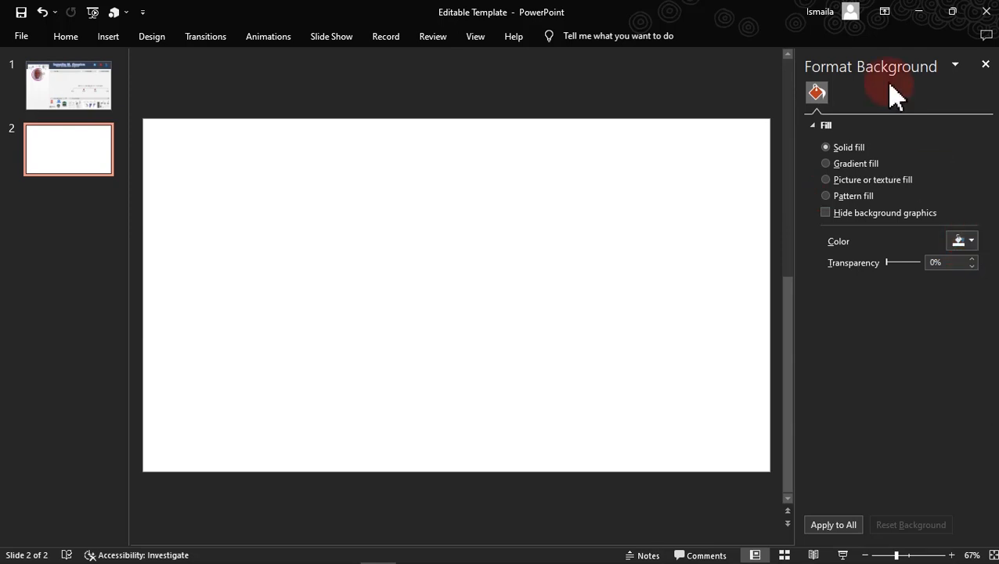
{"action": "left_click_drag", "start_coordinate": [888, 67], "coordinate": [374, 110]}
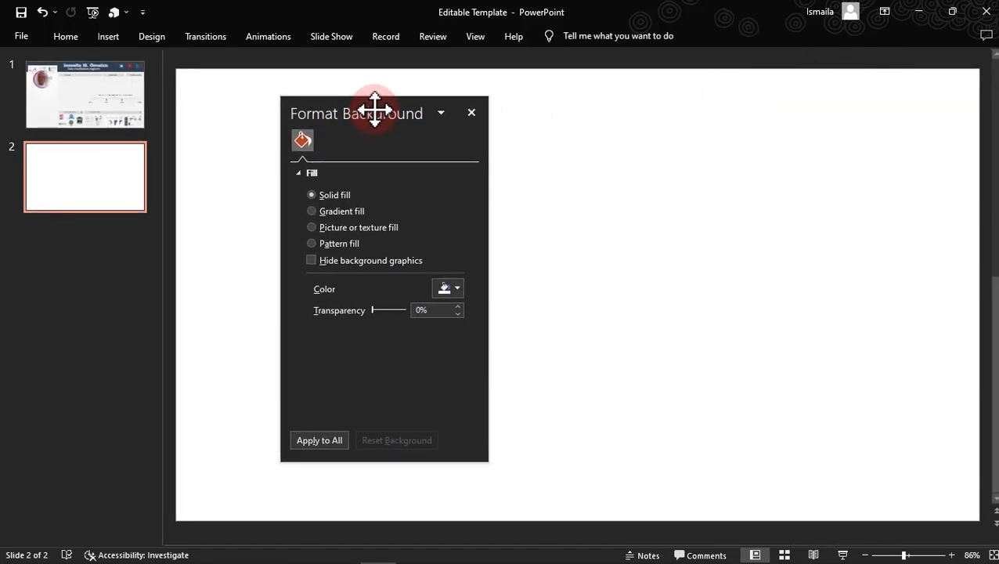
{"action": "left_click", "coordinate": [454, 291]}
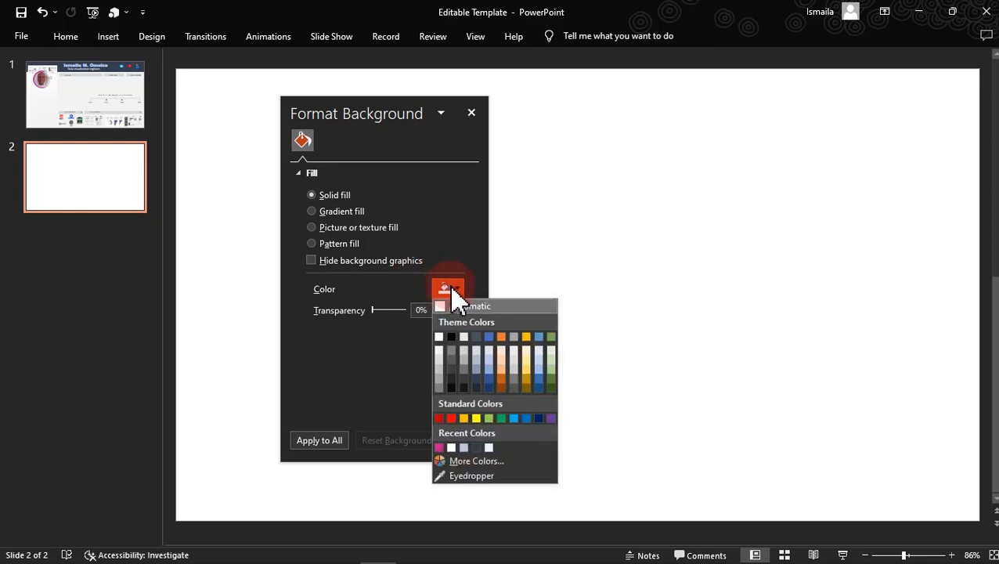
{"action": "left_click", "coordinate": [476, 461]}
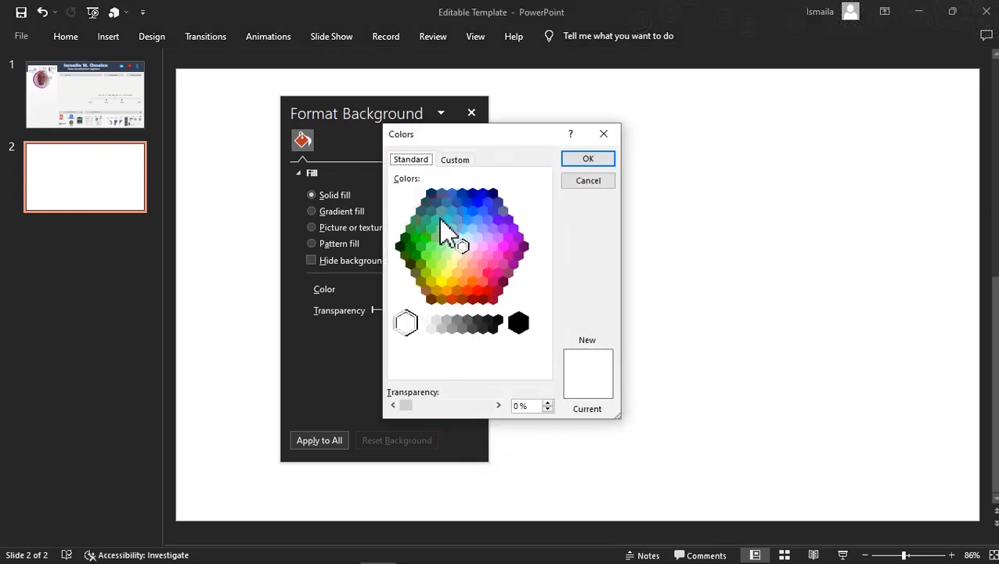
{"action": "left_click", "coordinate": [457, 160]}
{"action": "left_click", "coordinate": [488, 367]}
{"action": "left_click_drag", "start_coordinate": [488, 367], "coordinate": [460, 367]}
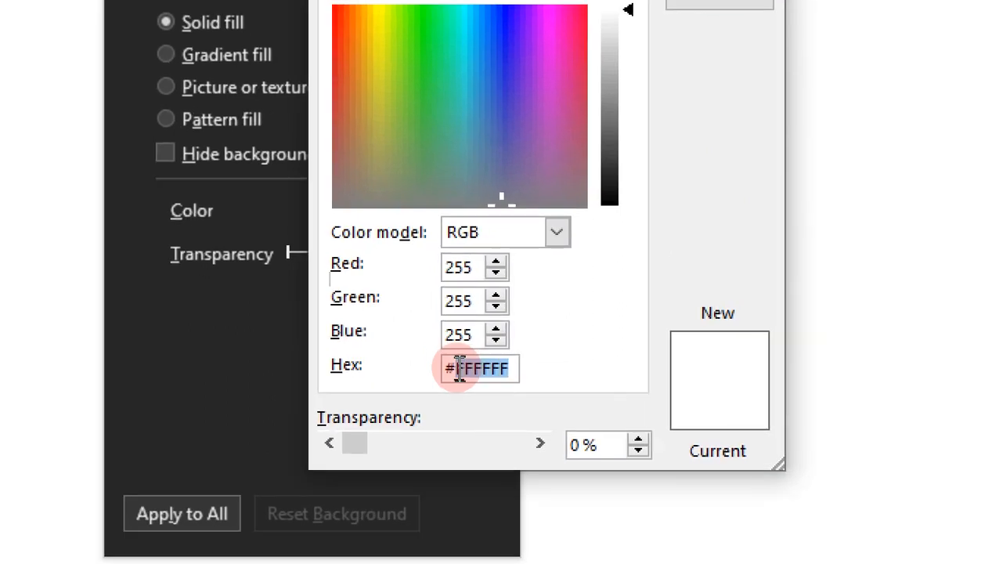
{"action": "key", "text": "BackSpace"}
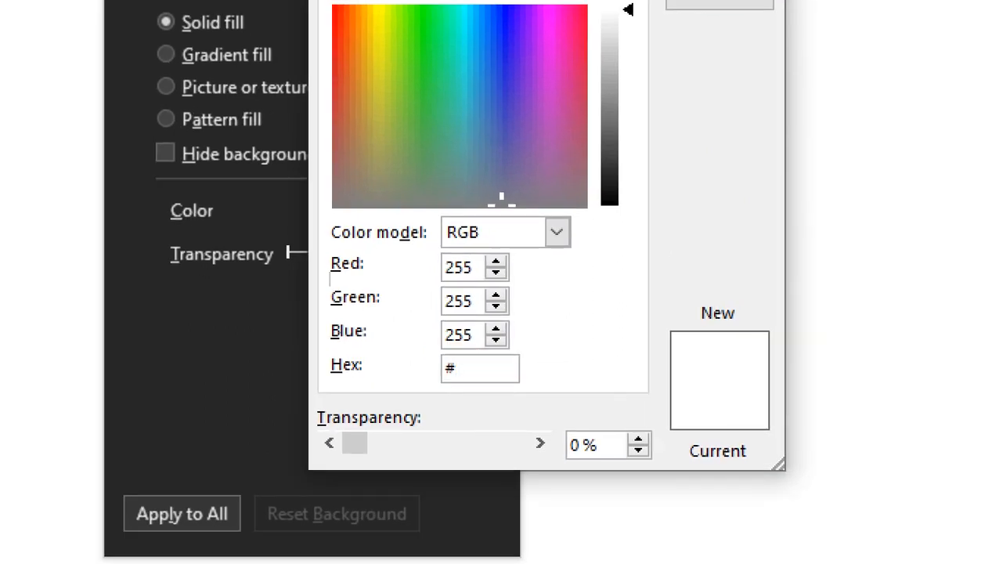
{"action": "type", "text": "f2f2f2"}
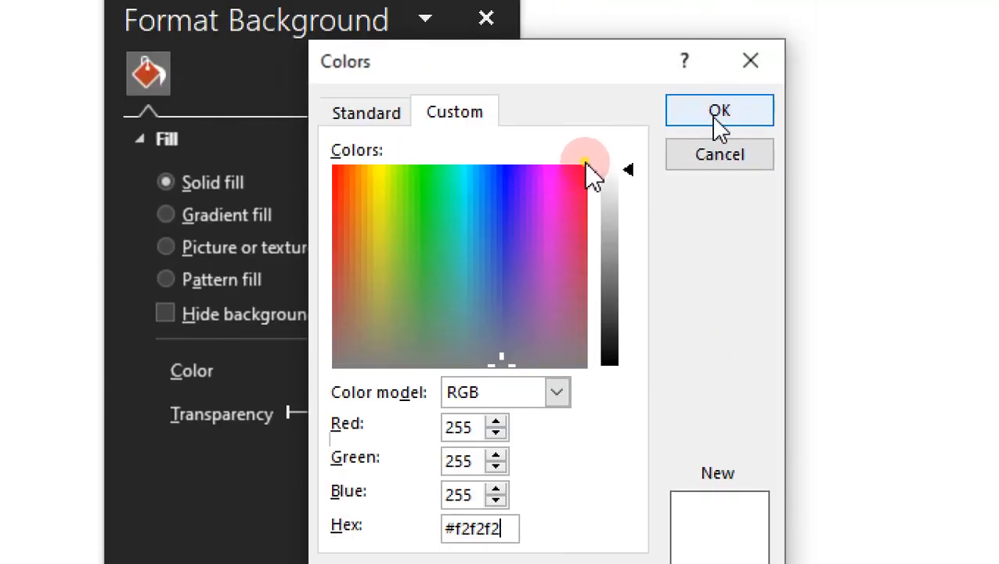
{"action": "left_click", "coordinate": [714, 119]}
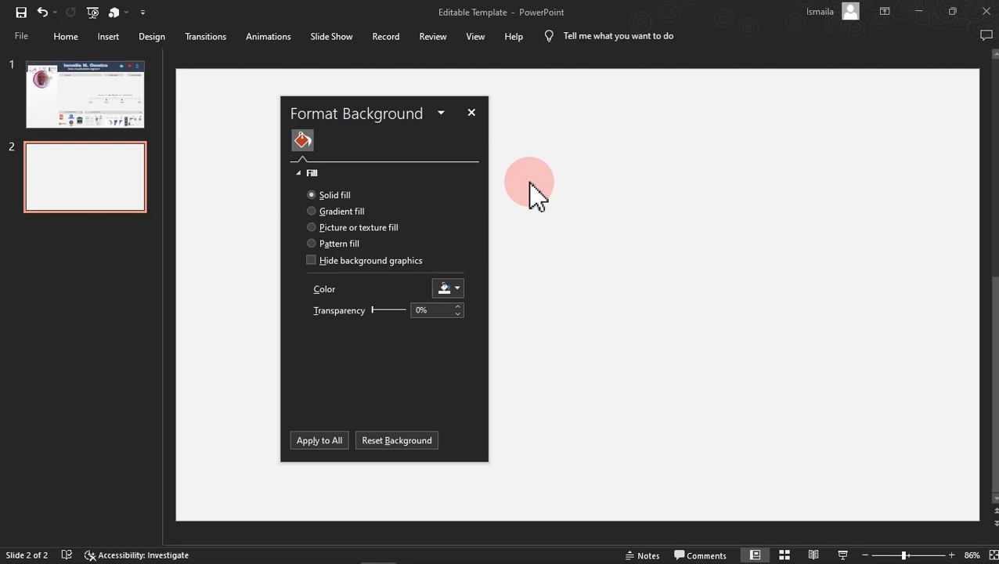
Draw a rectangle about 1.18" high and 1.78" wide and place it in the slide's upper-left corner
{"action": "left_click_drag", "start_coordinate": [386, 111], "coordinate": [652, 114]}
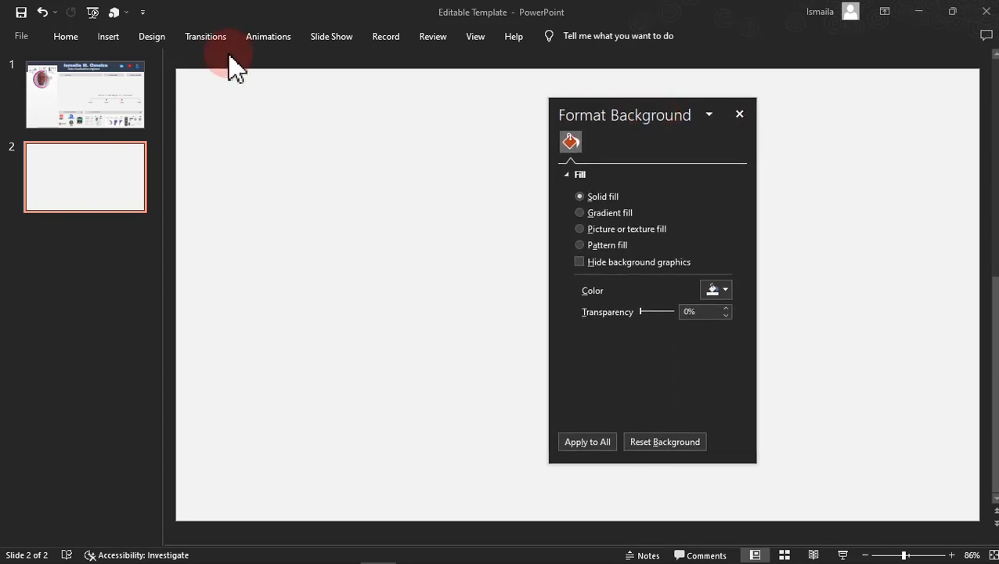
{"action": "left_click", "coordinate": [108, 36]}
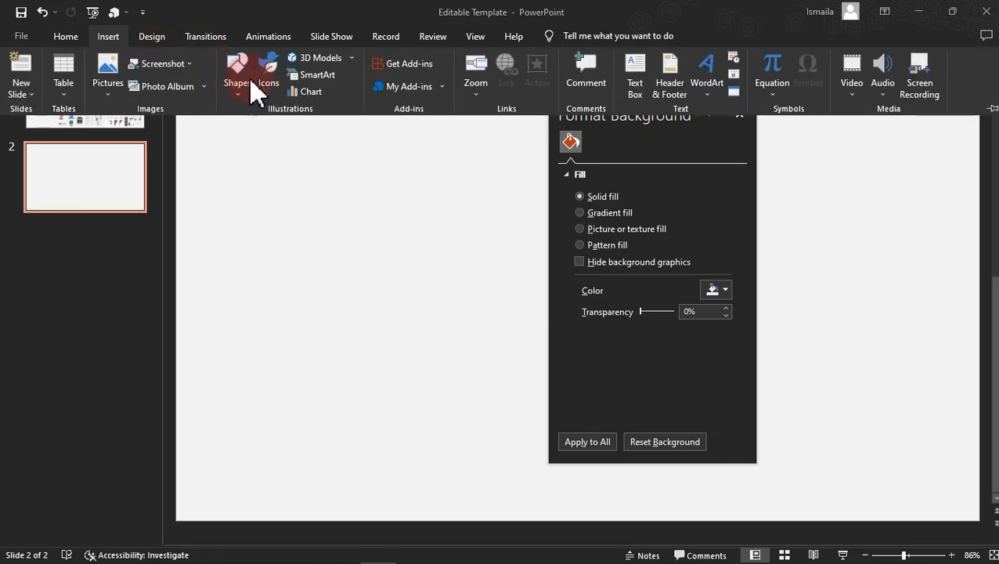
{"action": "left_click", "coordinate": [238, 78]}
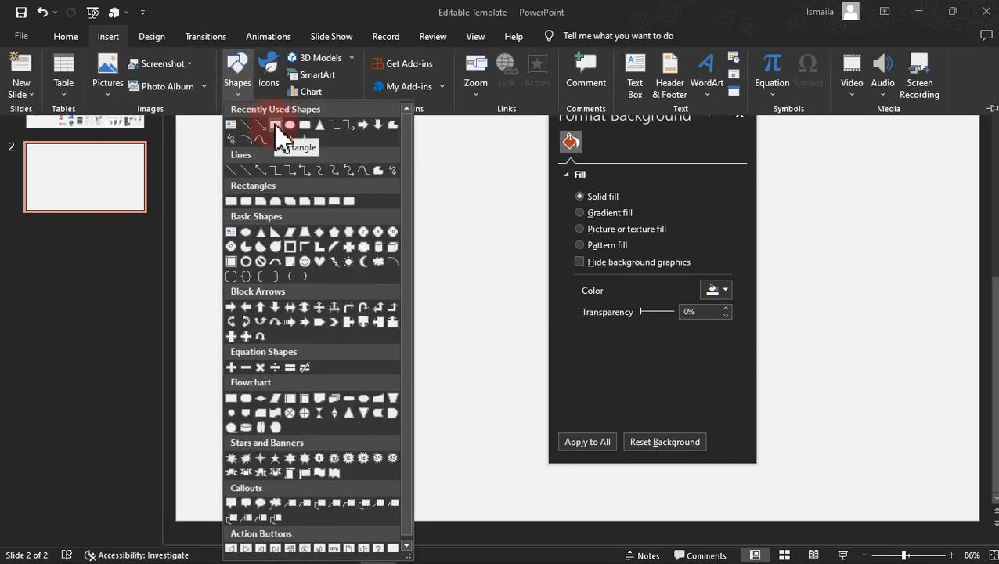
{"action": "left_click", "coordinate": [274, 125]}
{"action": "left_click_drag", "start_coordinate": [224, 105], "coordinate": [333, 129]}
{"action": "left_click_drag", "start_coordinate": [639, 119], "coordinate": [588, 288]}
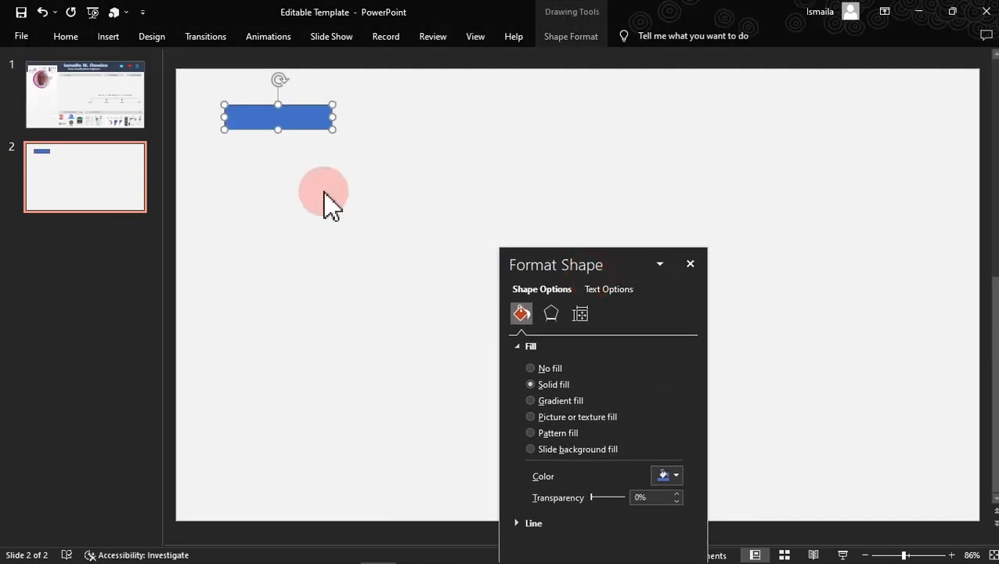
{"action": "left_click_drag", "start_coordinate": [278, 131], "coordinate": [233, 112]}
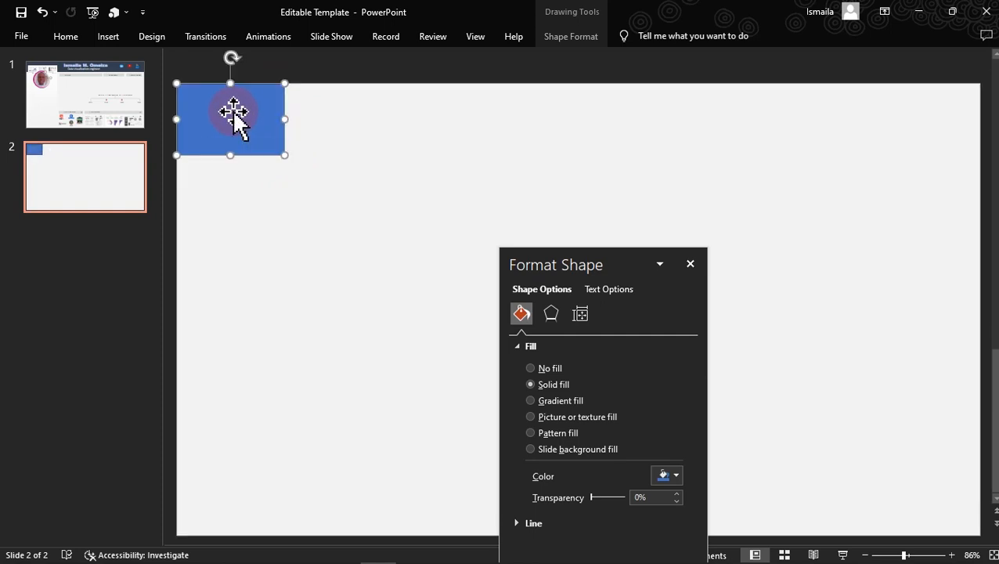
{"action": "key", "text": "Escape"}
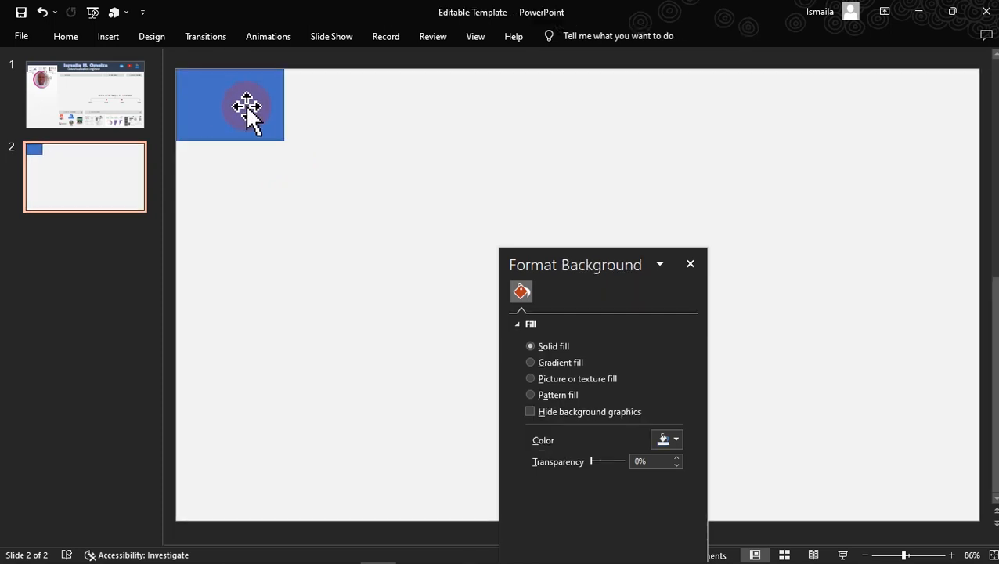
Set the rectangle's height to 1.14" and stretch it across the full slide width as a header band
{"action": "left_click", "coordinate": [245, 105]}
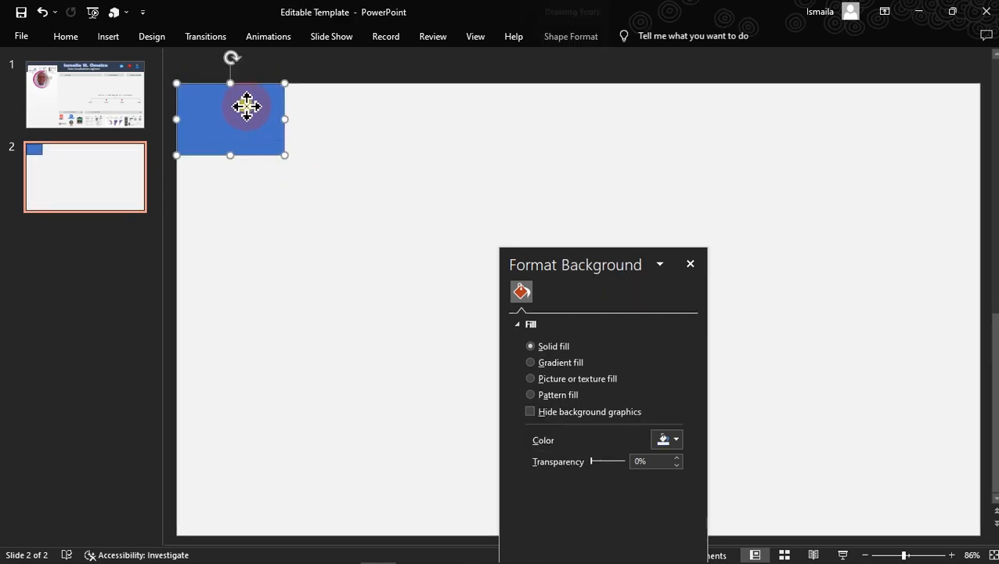
{"action": "left_click", "coordinate": [582, 37]}
{"action": "left_click", "coordinate": [912, 65]}
{"action": "type", "text": "1.1"}
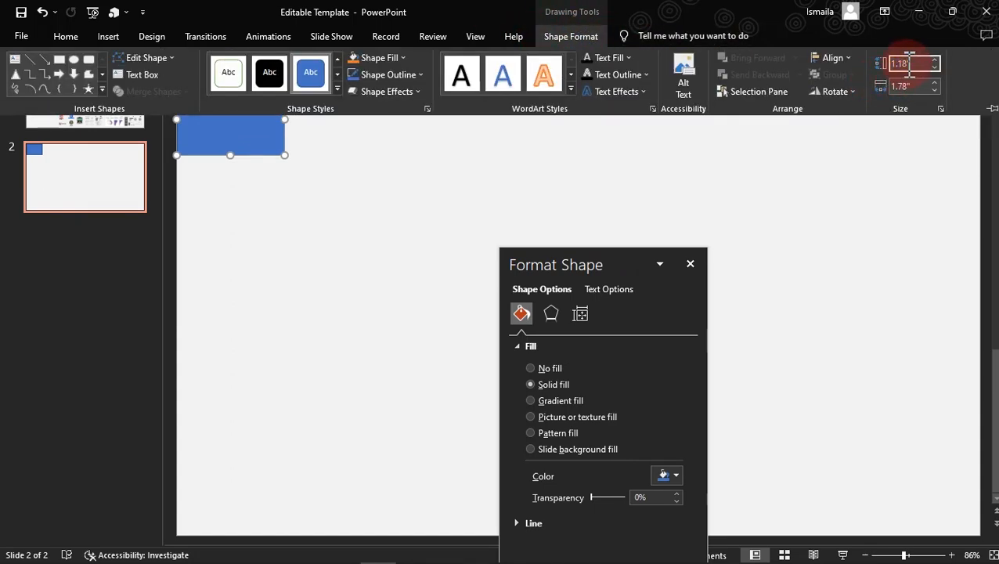
{"action": "type", "text": "4"}
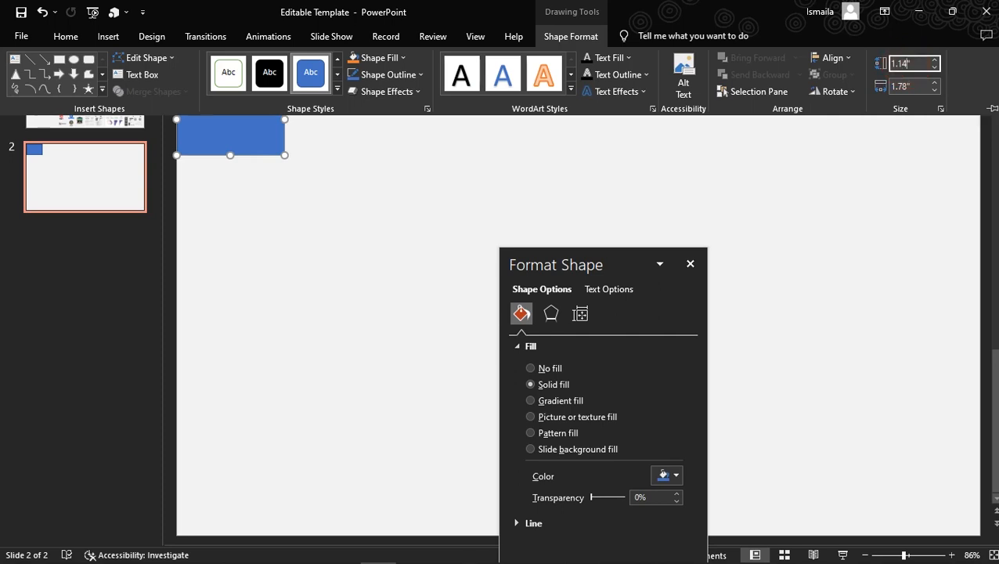
{"action": "key", "text": "Return"}
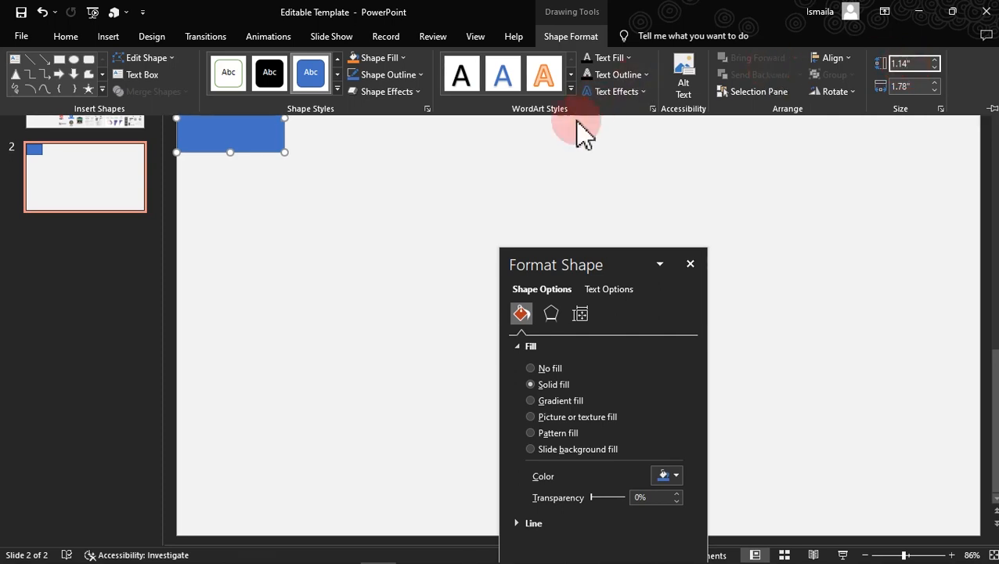
{"action": "left_click", "coordinate": [546, 156]}
{"action": "left_click_drag", "start_coordinate": [286, 116], "coordinate": [977, 107]}
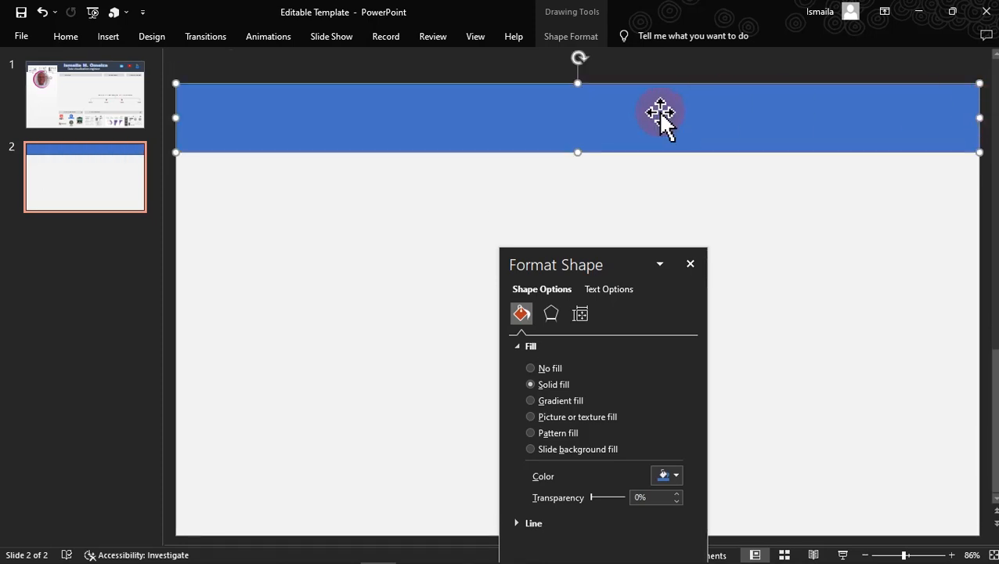
{"action": "left_click", "coordinate": [418, 197]}
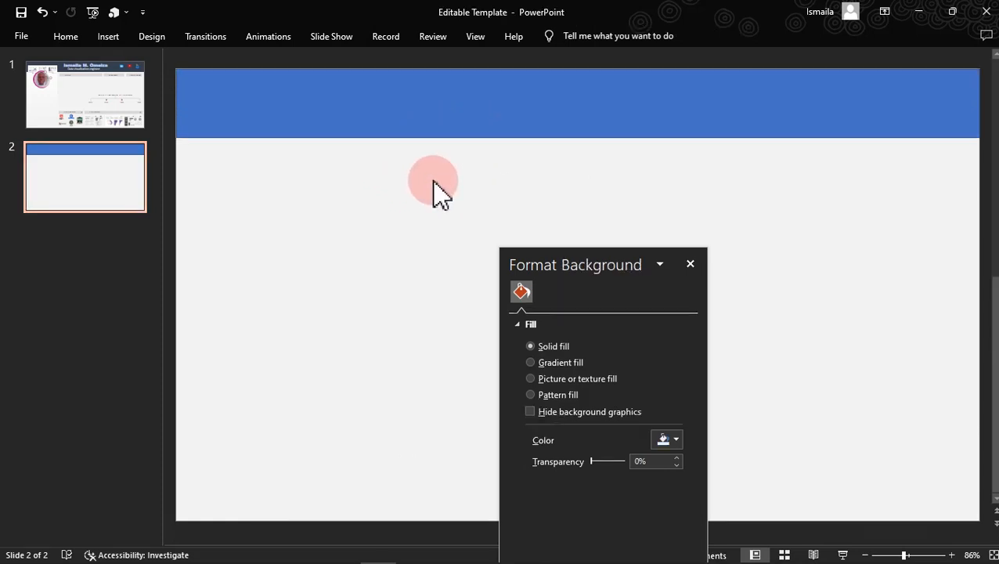
Fill the header band with the custom hex color #333f50
{"action": "left_click", "coordinate": [426, 118]}
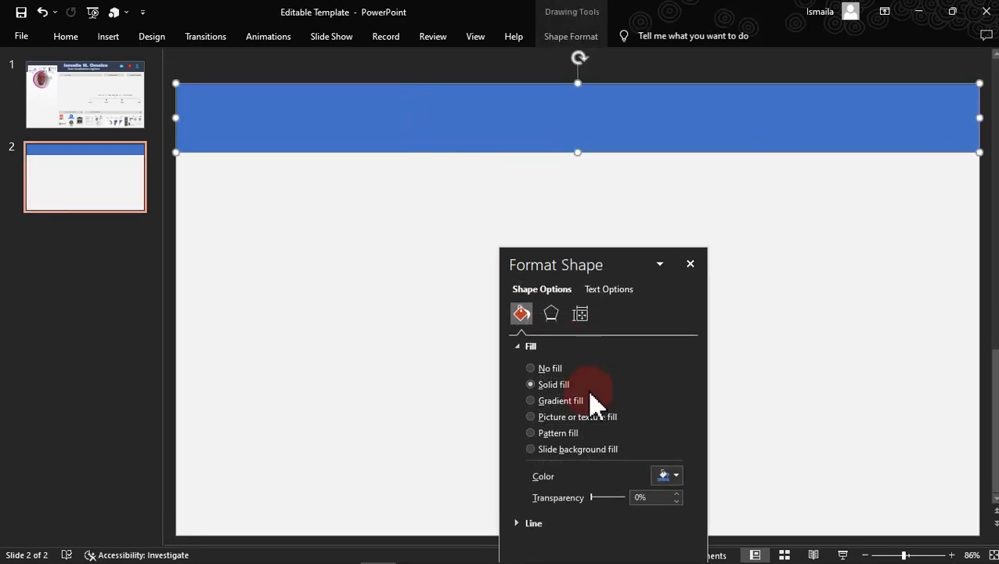
{"action": "left_click", "coordinate": [674, 475]}
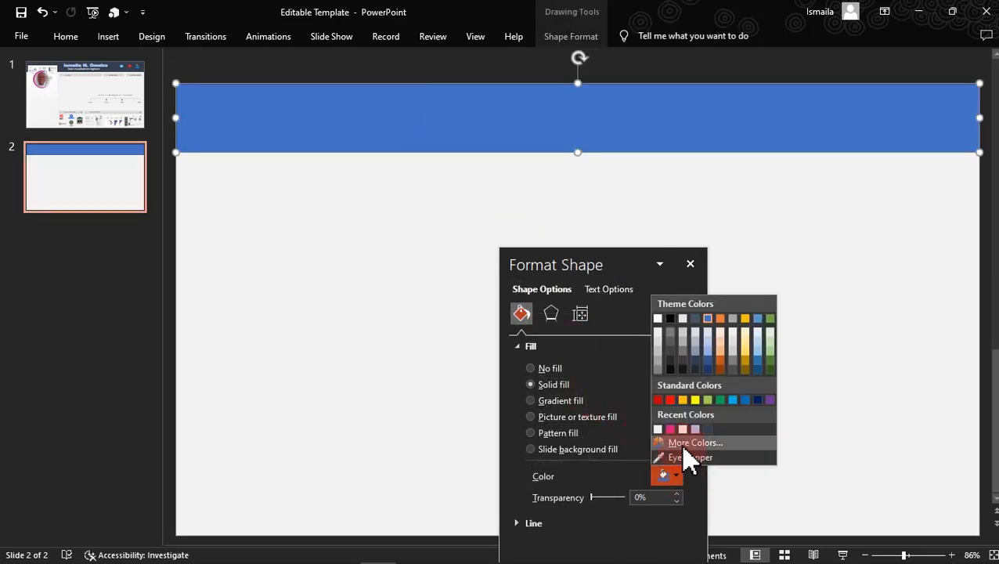
{"action": "left_click", "coordinate": [683, 446]}
{"action": "left_click", "coordinate": [474, 368]}
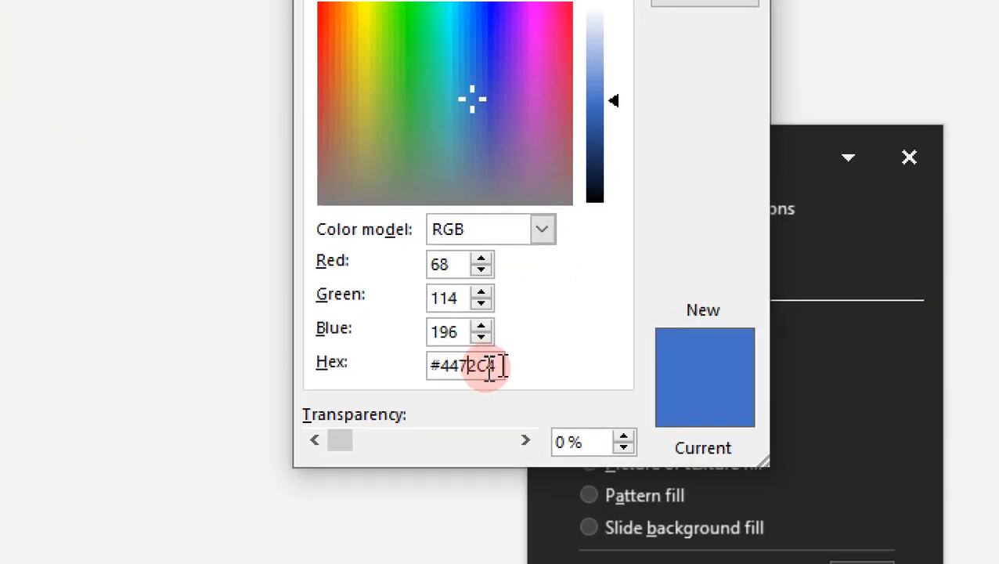
{"action": "left_click_drag", "start_coordinate": [490, 366], "coordinate": [454, 368]}
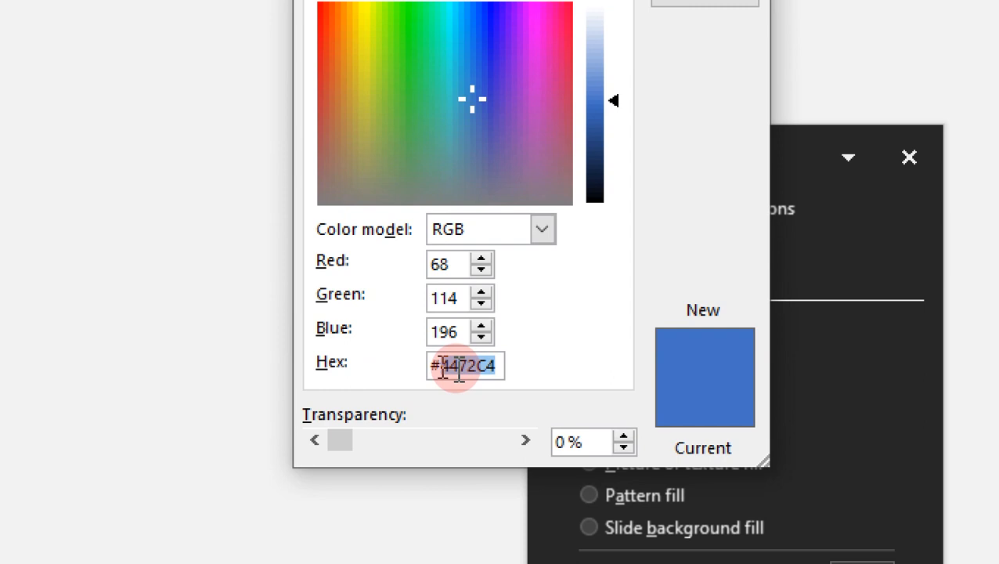
{"action": "key", "text": "BackSpace"}
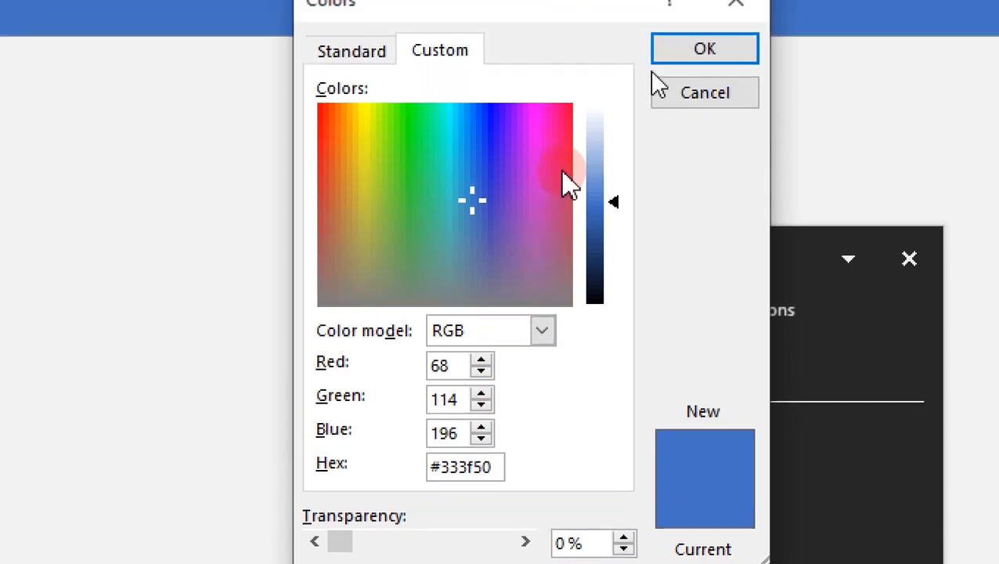
{"action": "left_click", "coordinate": [684, 72]}
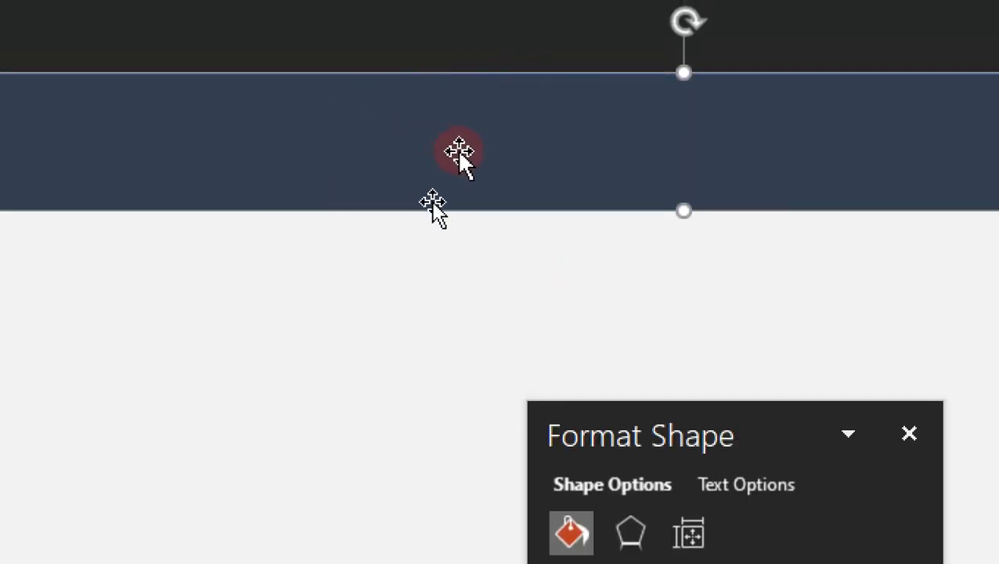
{"action": "left_click", "coordinate": [494, 295]}
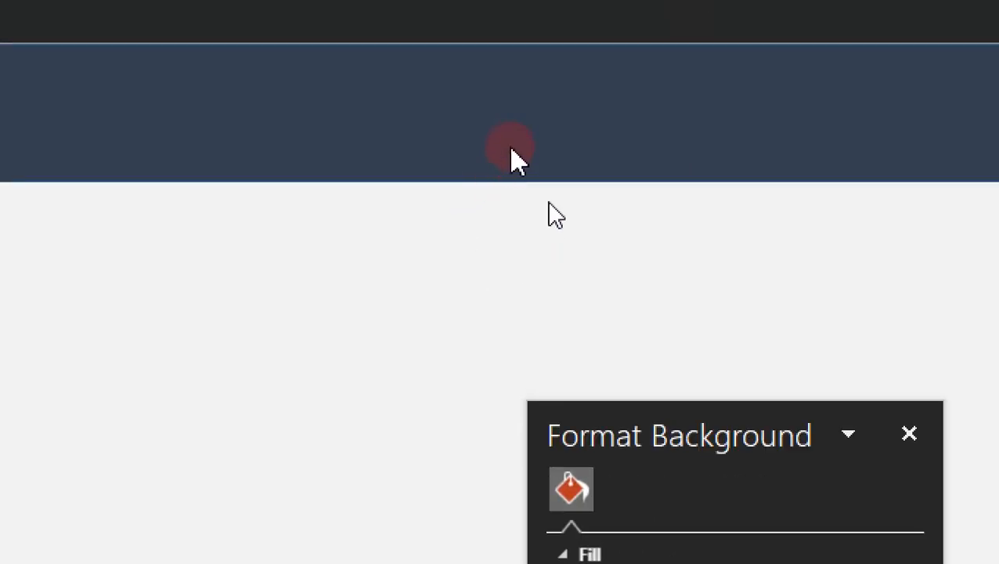
Select the header band and bring up its outline settings
{"action": "left_click", "coordinate": [493, 118]}
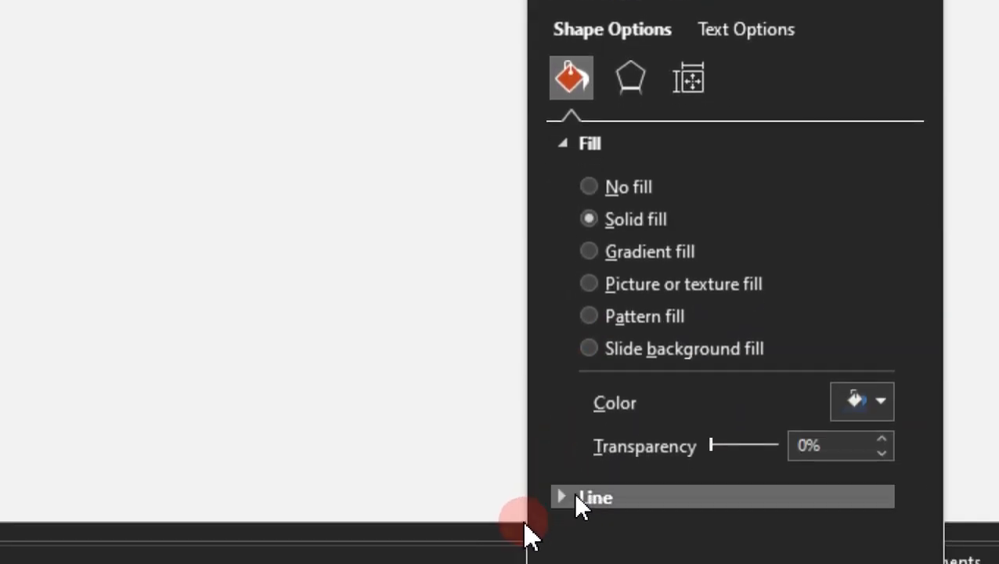
Expand the header banner's line options and draw a rectangle about 2.59" wide directly below the banner's left end
{"action": "left_click", "coordinate": [577, 531]}
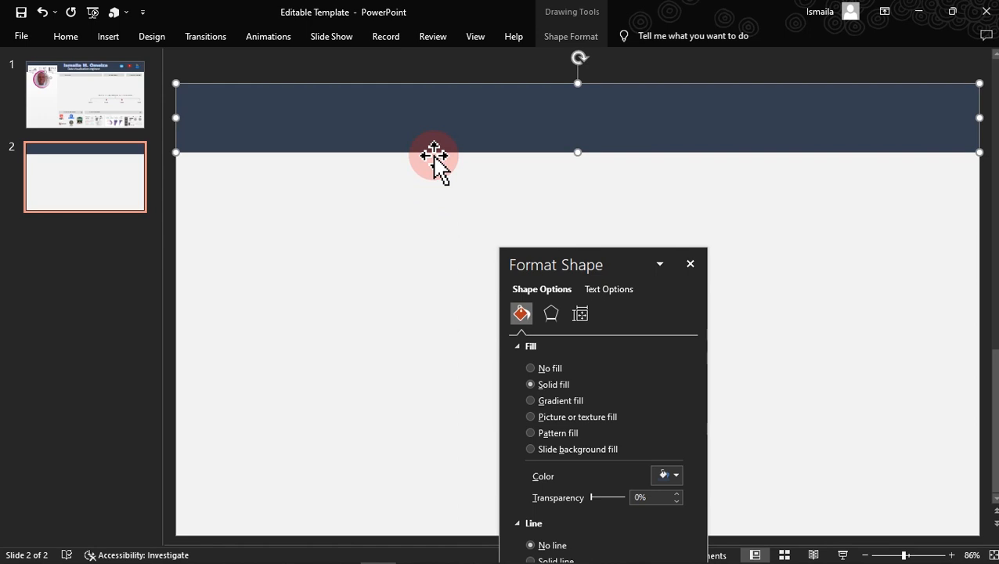
{"action": "left_click", "coordinate": [108, 36]}
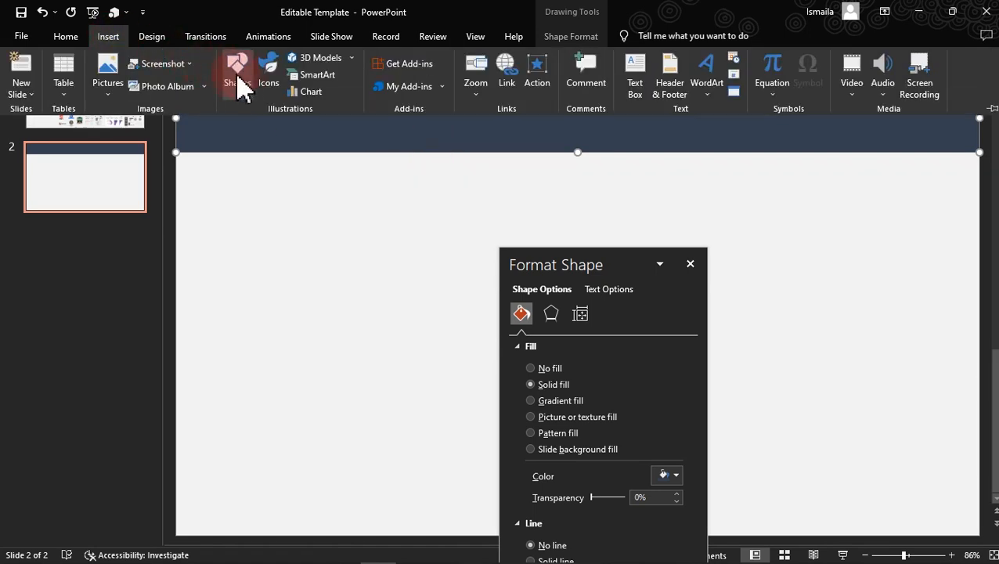
{"action": "left_click", "coordinate": [239, 92]}
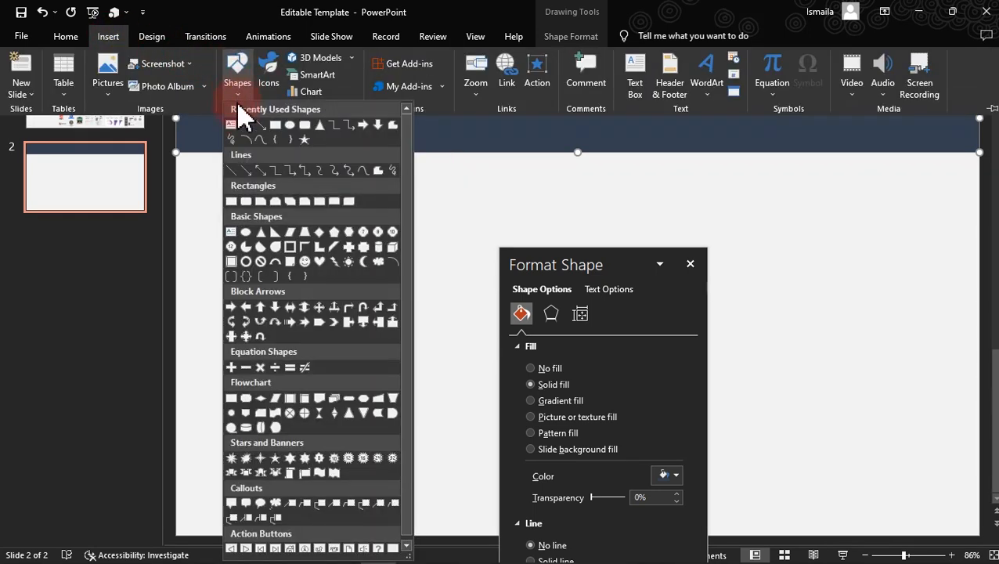
{"action": "left_click", "coordinate": [274, 125]}
{"action": "left_click_drag", "start_coordinate": [232, 179], "coordinate": [388, 273]}
{"action": "left_click_drag", "start_coordinate": [323, 242], "coordinate": [294, 217]}
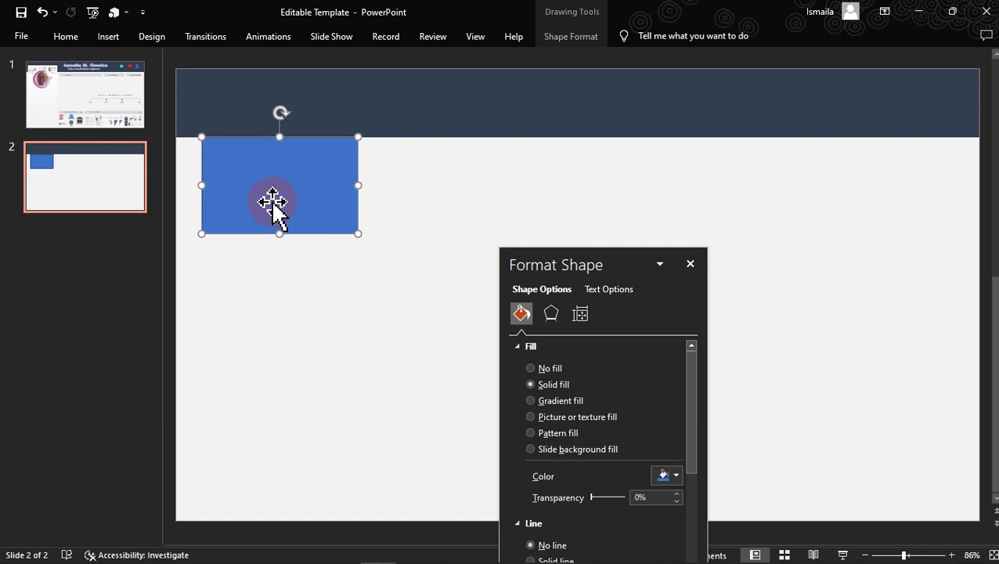
Set the blue rectangle's size to 7.05" high and 3.33" wide
{"action": "left_click", "coordinate": [583, 39]}
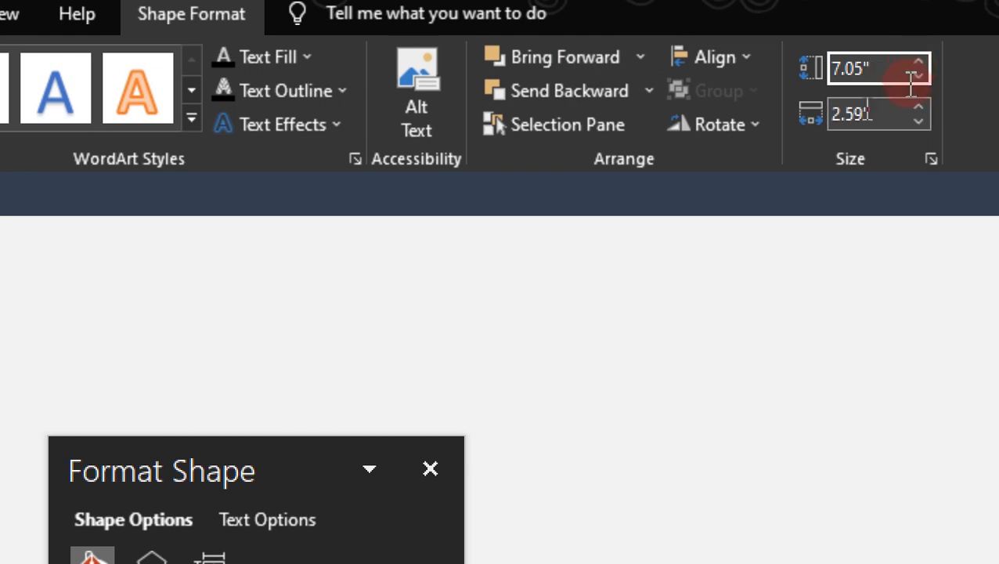
{"action": "left_click", "coordinate": [866, 114]}
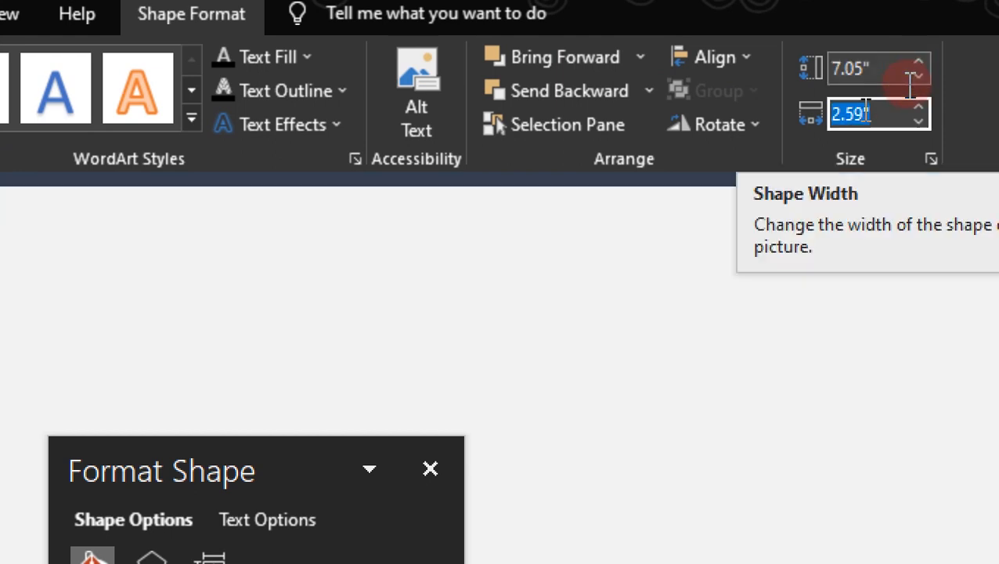
{"action": "type", "text": "3.33"}
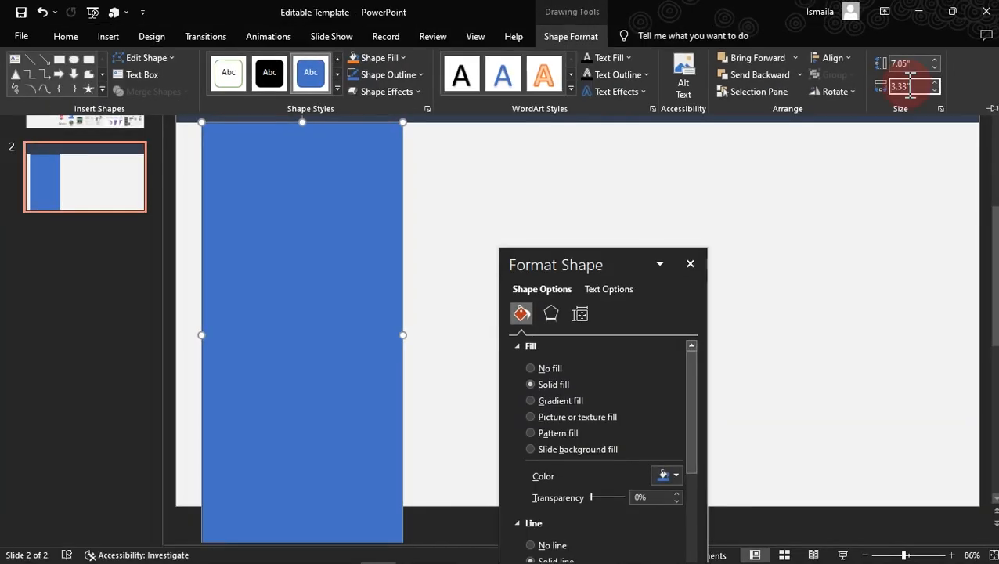
{"action": "left_click", "coordinate": [536, 197]}
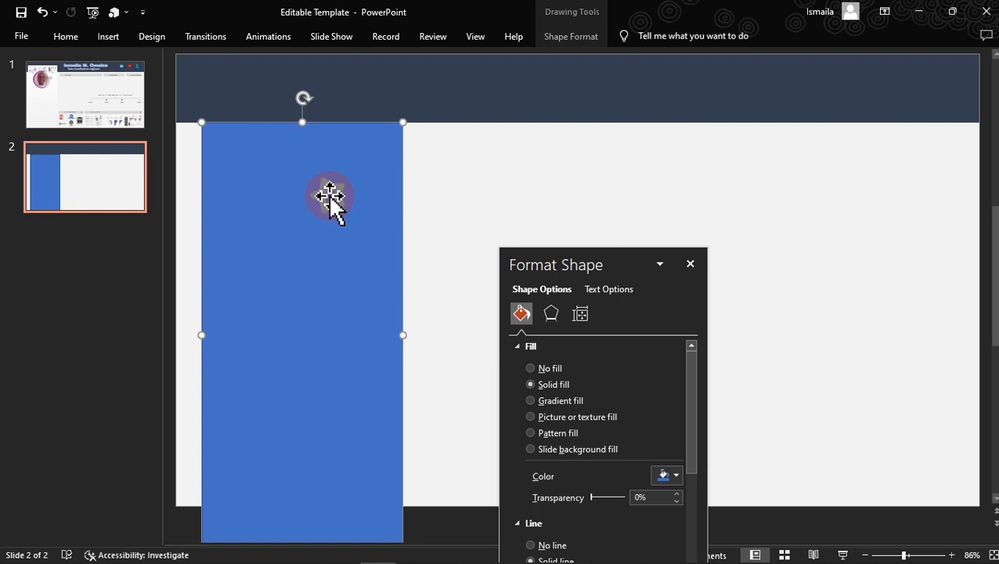
Move the tall rectangle up over the banner, vertically centred on the slide with a small gap from the slide's left edge
{"action": "left_click_drag", "start_coordinate": [328, 207], "coordinate": [314, 157]}
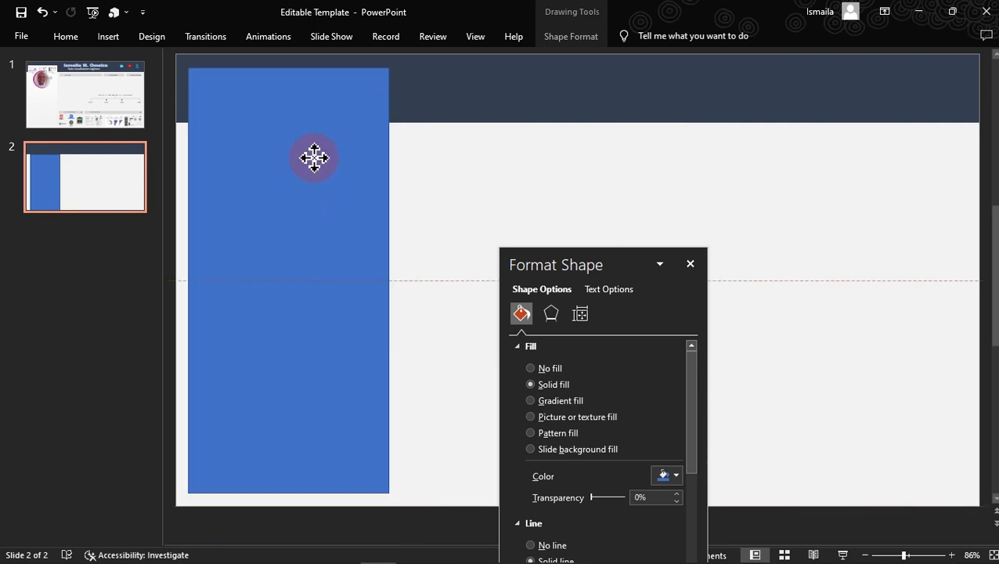
{"action": "left_click_drag", "start_coordinate": [314, 157], "coordinate": [313, 156]}
{"action": "left_click", "coordinate": [427, 270]}
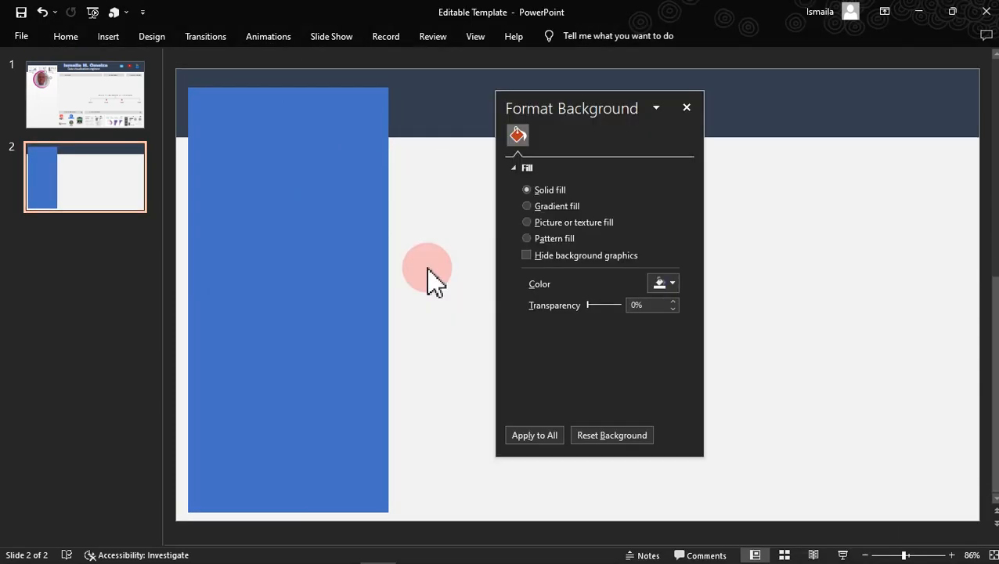
Change the tall rectangle's fill to a gradient fill
{"action": "left_click", "coordinate": [286, 225]}
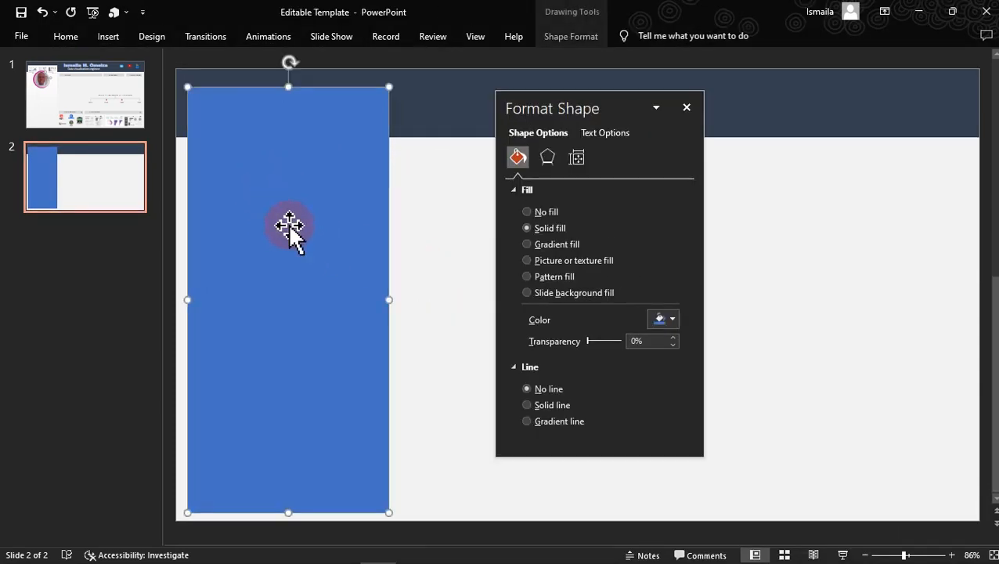
{"action": "left_click", "coordinate": [547, 247]}
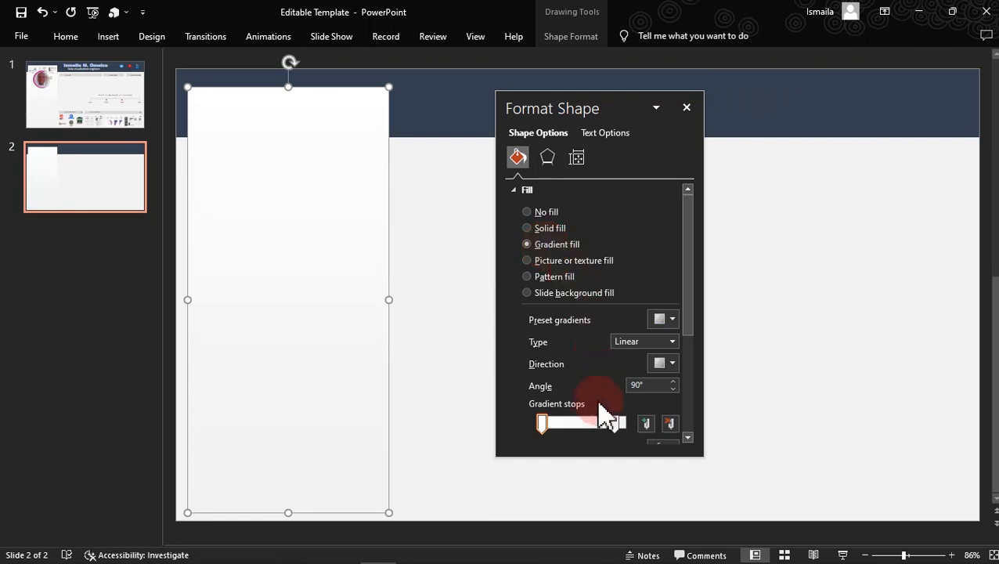
{"action": "left_click", "coordinate": [469, 387]}
{"action": "left_click", "coordinate": [329, 291]}
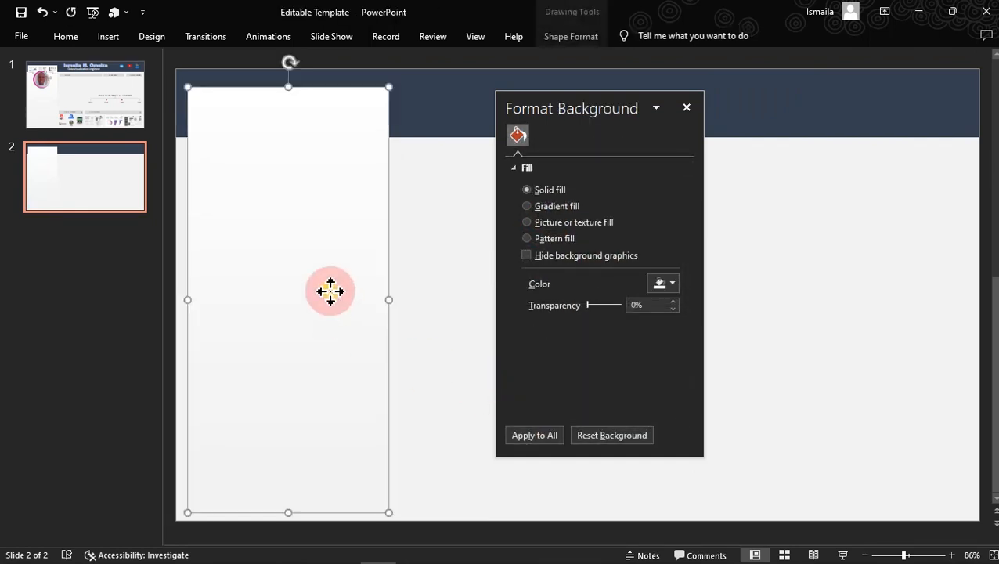
Add a gradient stop at 48% and colour it the 50% lighter tint of the black theme colour
{"action": "left_click", "coordinate": [604, 420]}
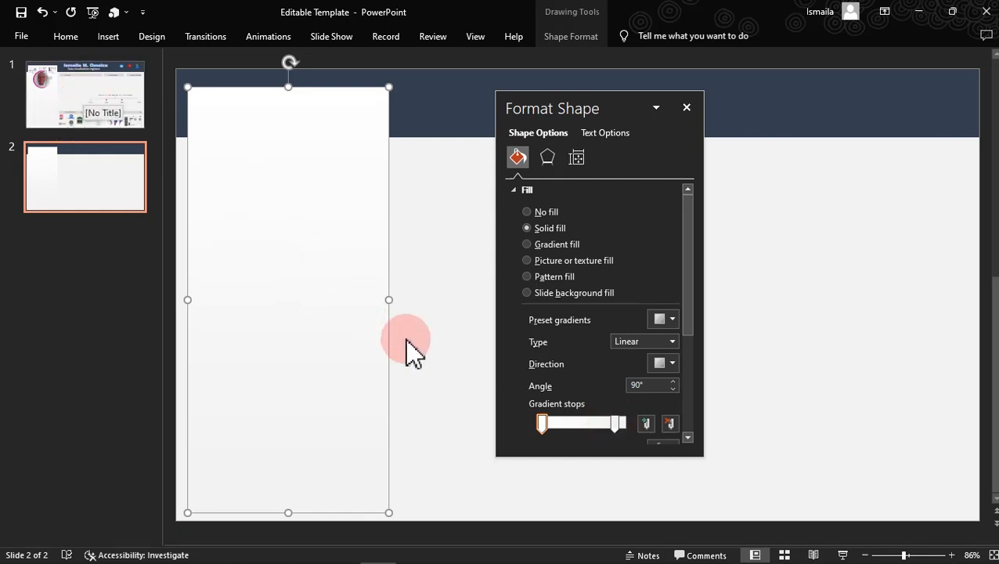
{"action": "left_click", "coordinate": [583, 419]}
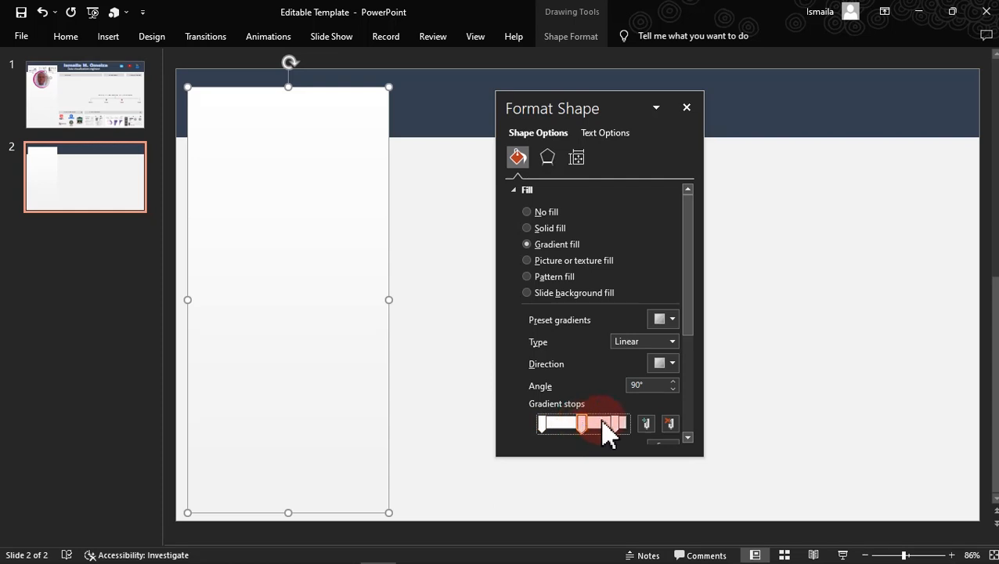
{"action": "left_click_drag", "start_coordinate": [688, 314], "coordinate": [689, 389]}
{"action": "left_click", "coordinate": [666, 319]}
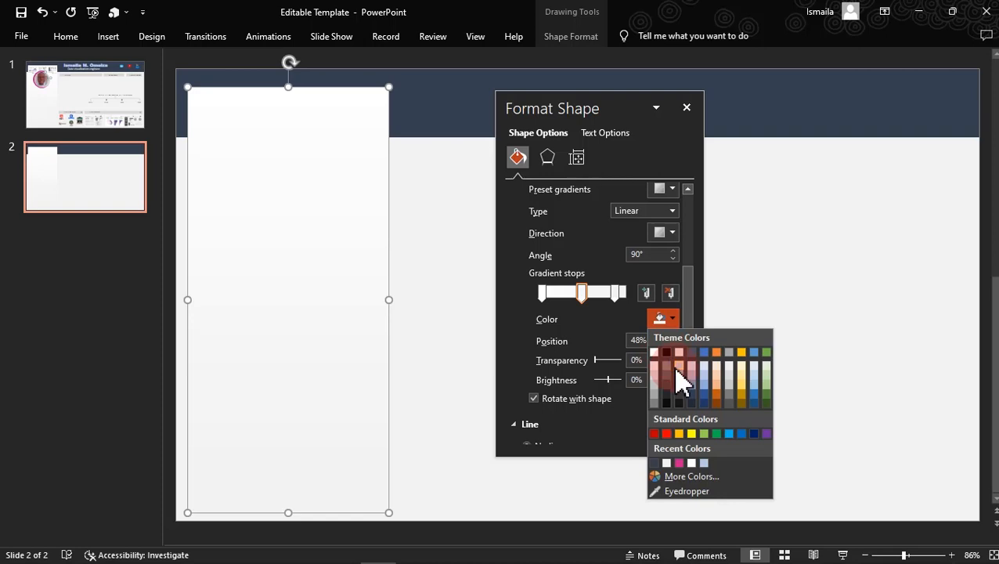
{"action": "left_click", "coordinate": [666, 366]}
Colour the gradient stop at 88% black and the first stop at 0% blue, 25% darker
{"action": "left_click", "coordinate": [617, 292]}
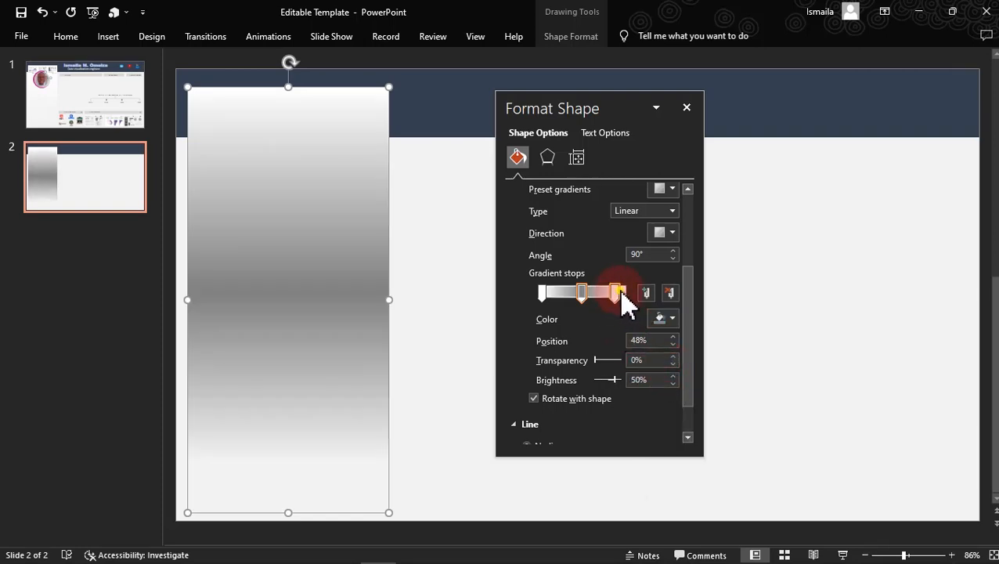
{"action": "left_click", "coordinate": [675, 319]}
{"action": "left_click", "coordinate": [674, 353]}
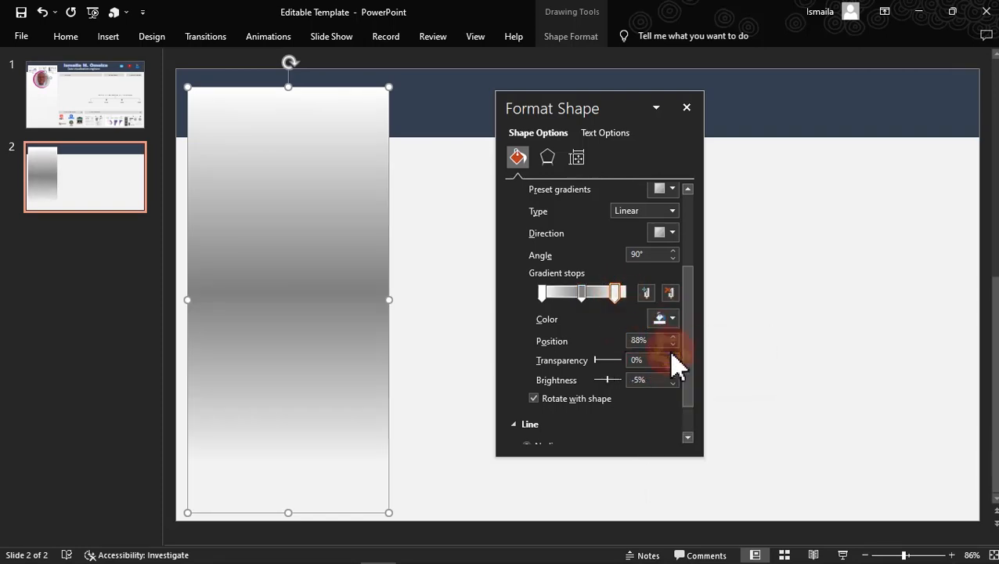
{"action": "left_click", "coordinate": [543, 296]}
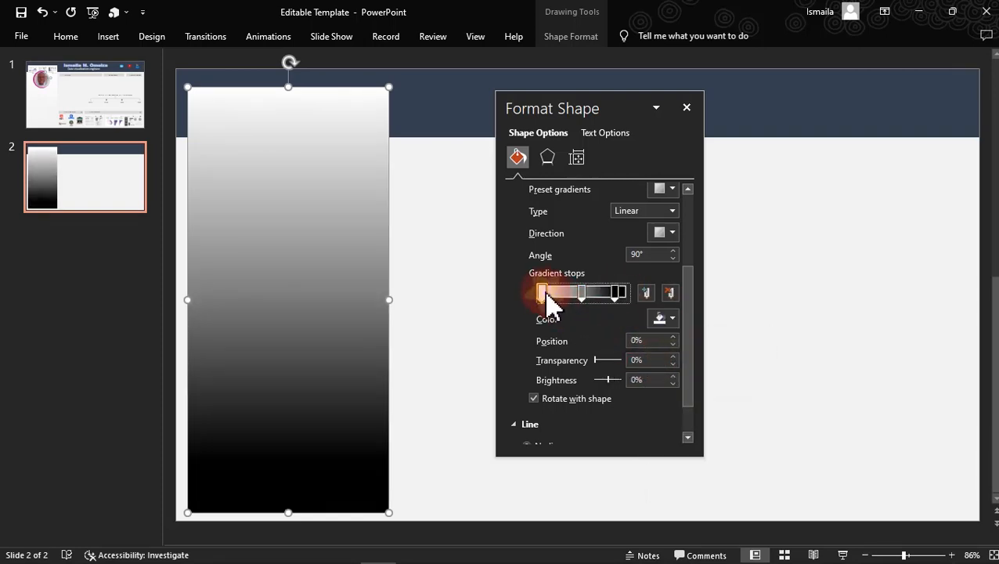
{"action": "left_click", "coordinate": [671, 319]}
{"action": "left_click", "coordinate": [704, 396]}
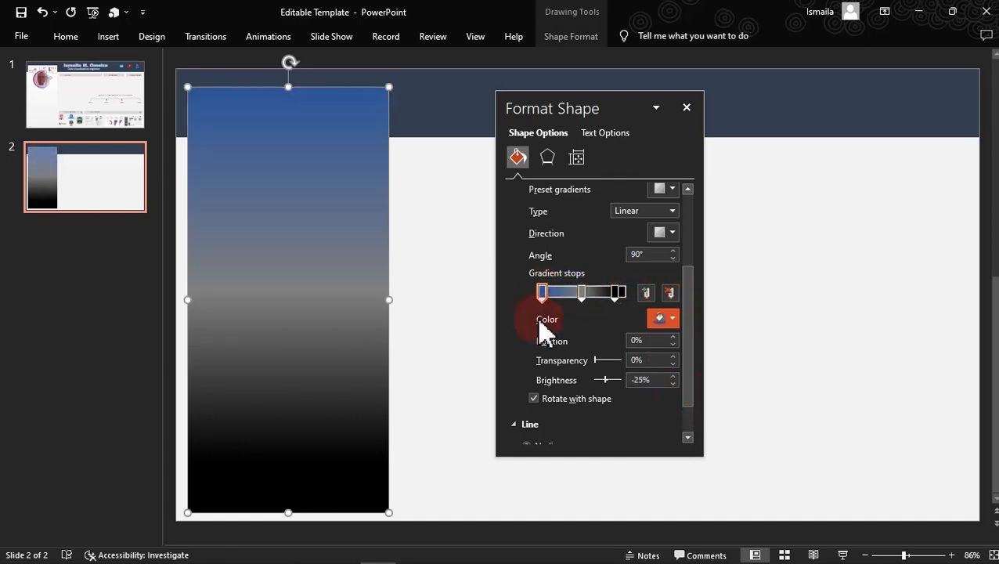
{"action": "left_click", "coordinate": [452, 263]}
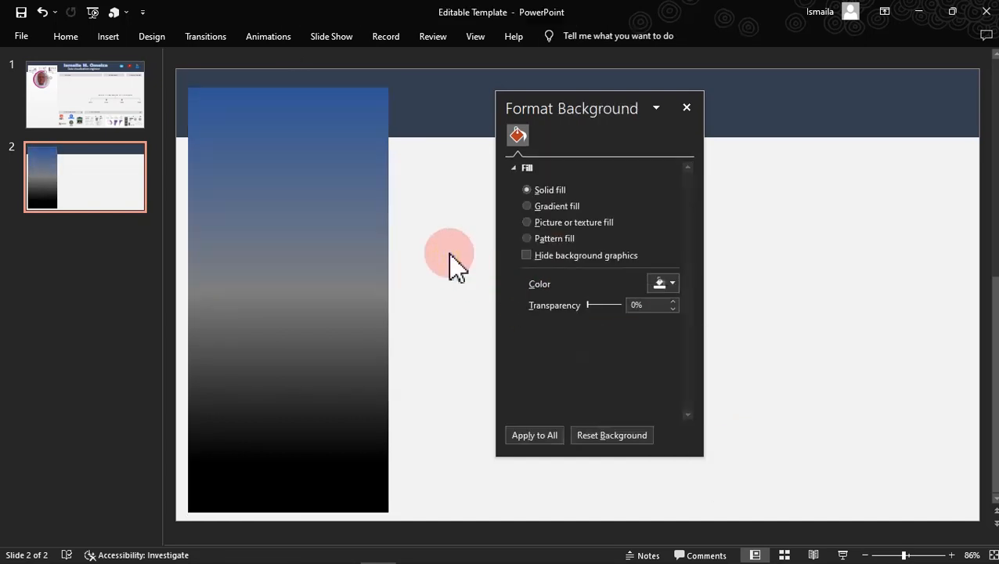
Delete the middle gradient stop at 48% and move the black end stop to 100%
{"action": "left_click", "coordinate": [344, 250]}
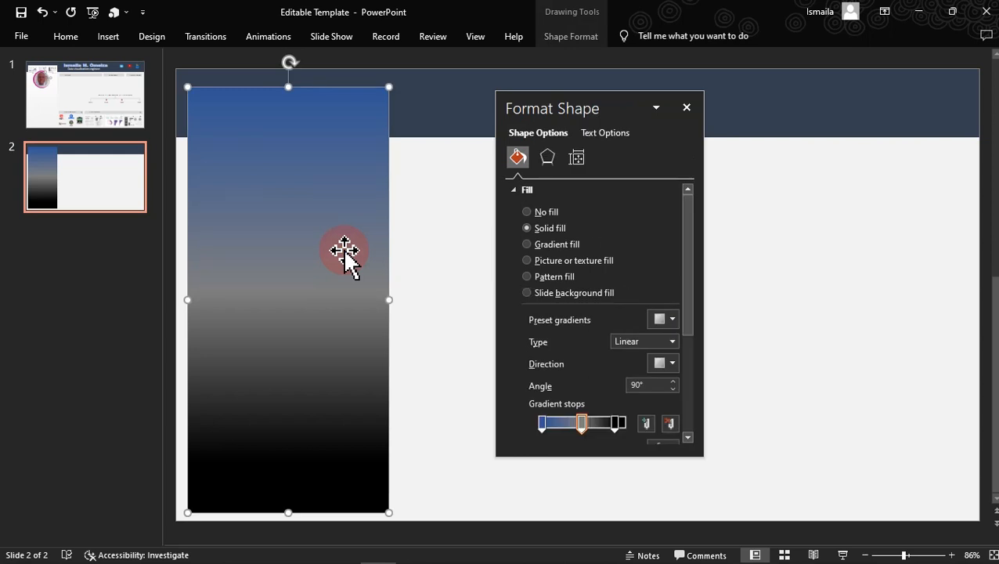
{"action": "left_click_drag", "start_coordinate": [689, 335], "coordinate": [691, 390]}
{"action": "left_click", "coordinate": [580, 325]}
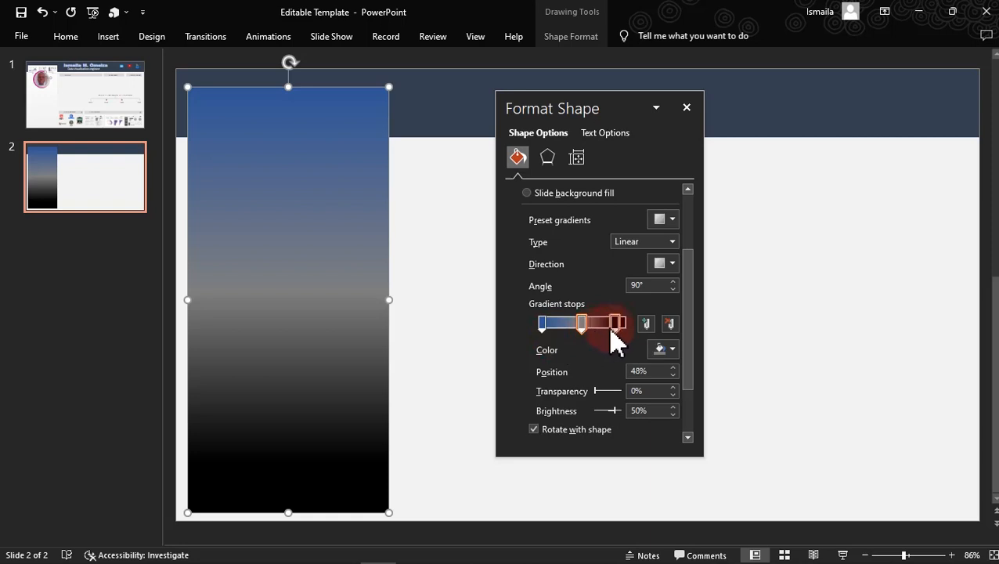
{"action": "left_click", "coordinate": [670, 324]}
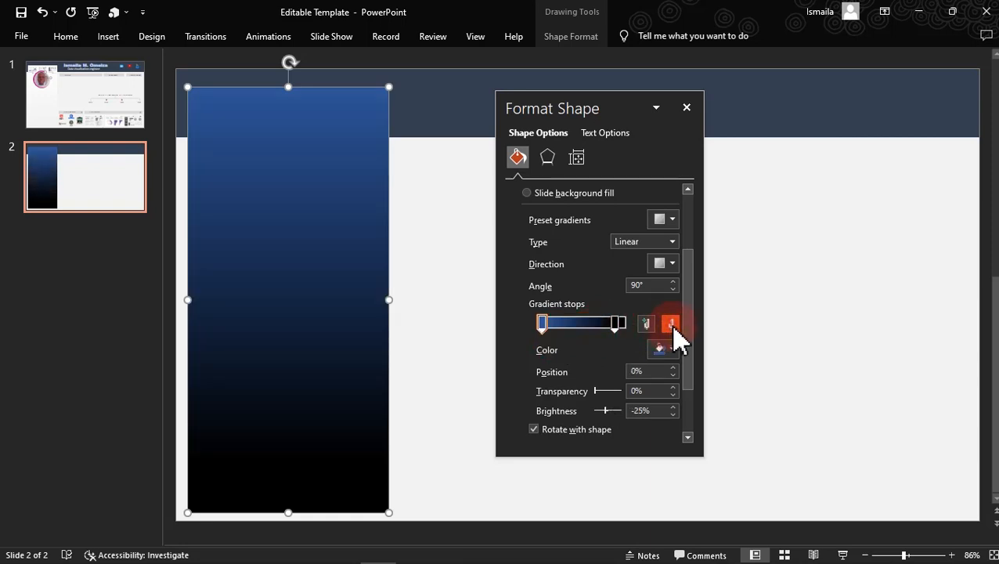
{"action": "left_click", "coordinate": [620, 322]}
{"action": "left_click_drag", "start_coordinate": [631, 329], "coordinate": [637, 327]}
Set the rectangle's first gradient stop, at 0%, to white
{"action": "left_click", "coordinate": [542, 323]}
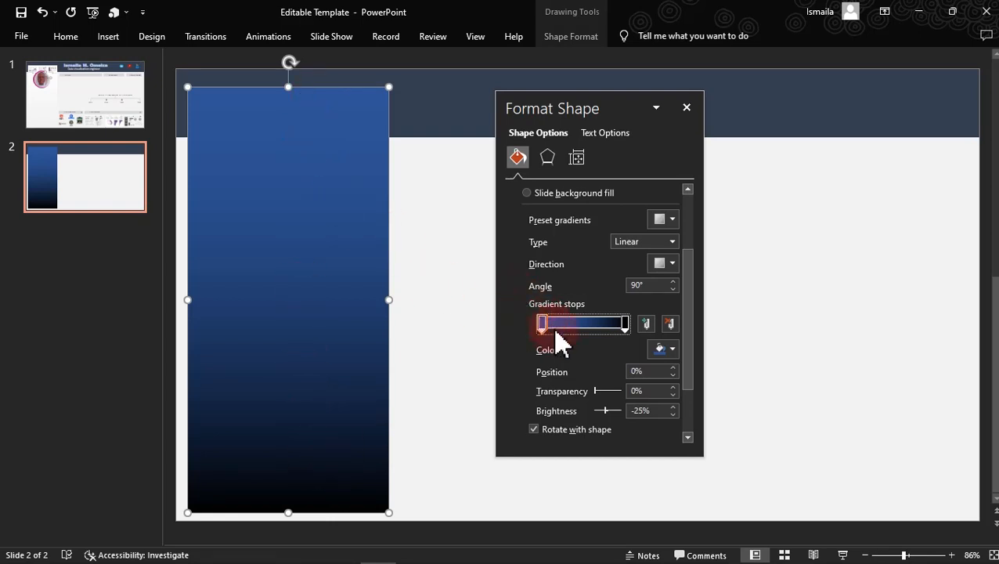
{"action": "left_click", "coordinate": [662, 349]}
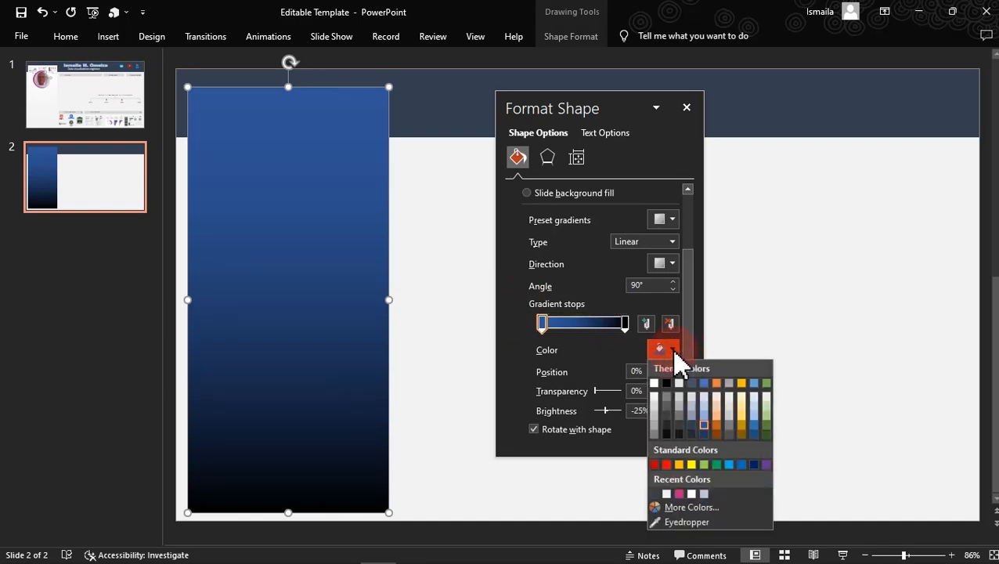
{"action": "left_click", "coordinate": [655, 386]}
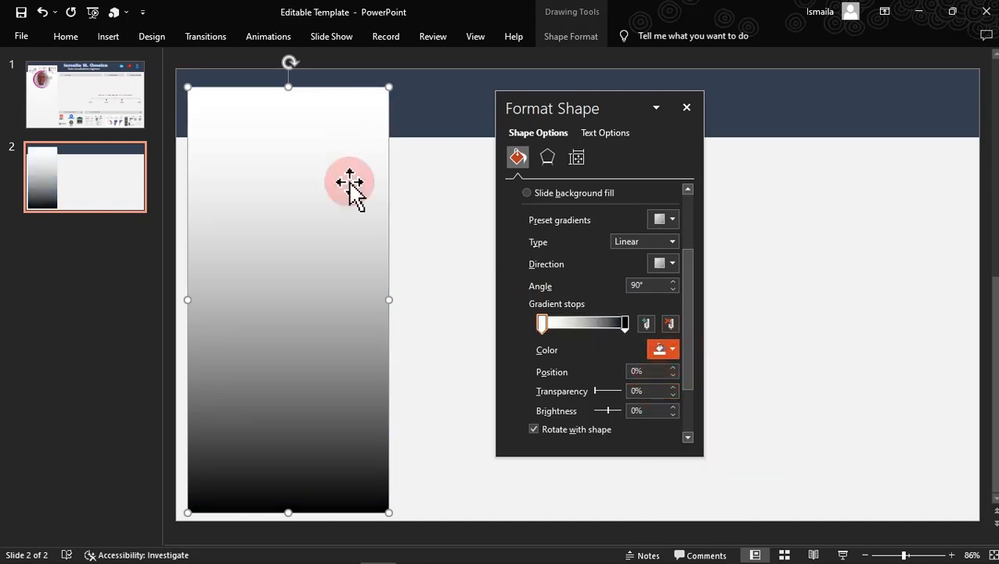
Recolour the rectangle's end gradient stop, at 100%, from the palette to a light grey
{"action": "left_click", "coordinate": [625, 324]}
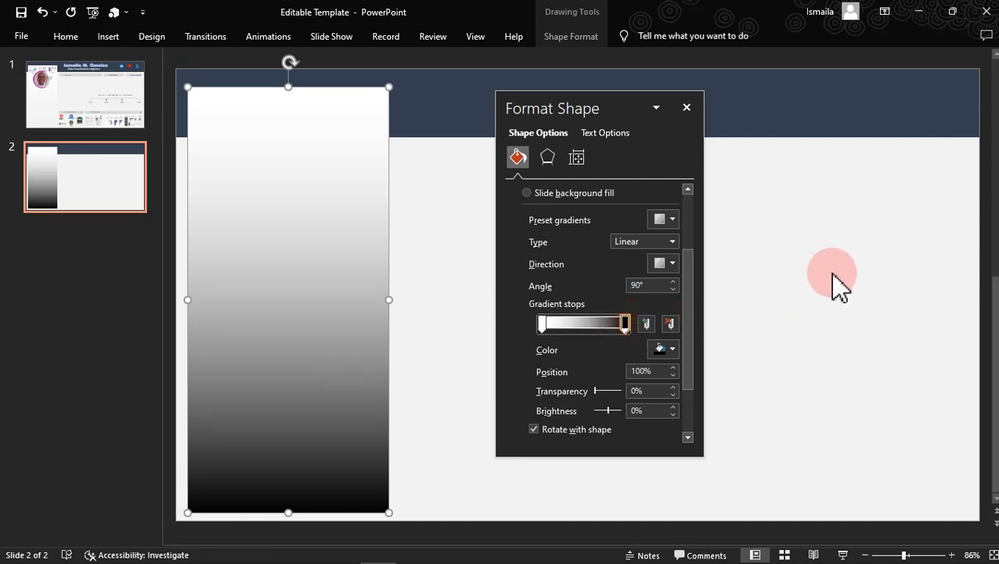
{"action": "left_click", "coordinate": [664, 349]}
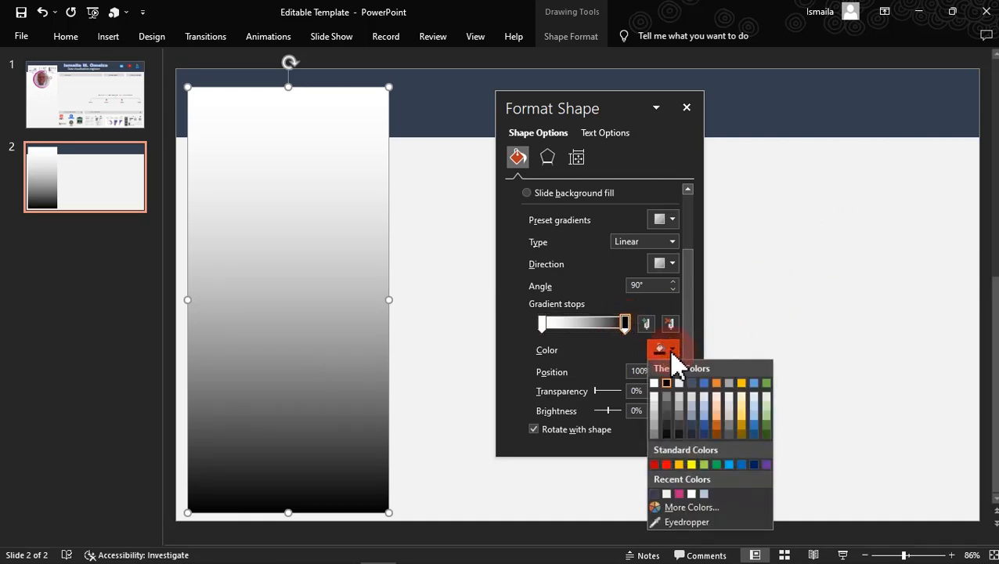
{"action": "left_click", "coordinate": [666, 494]}
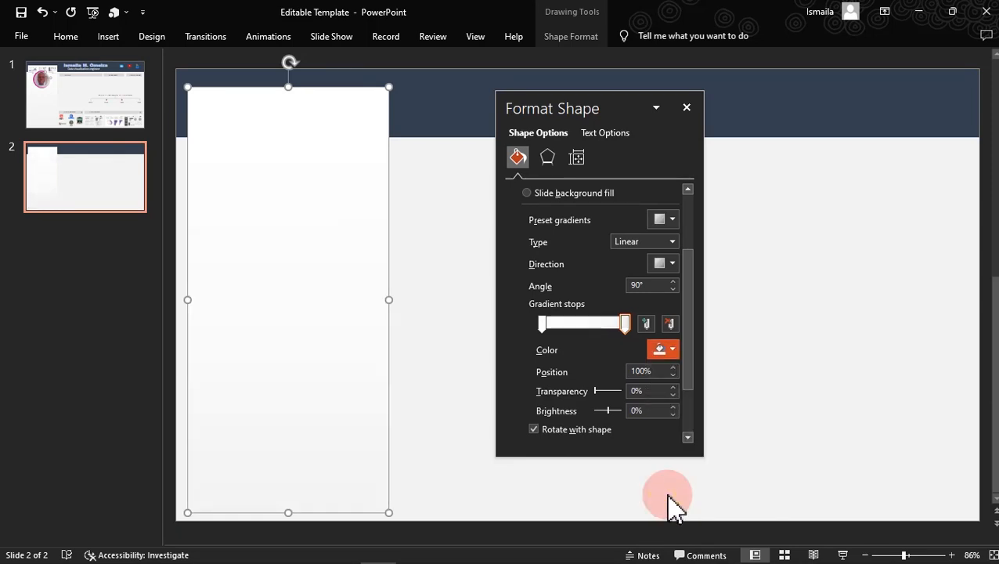
{"action": "left_click", "coordinate": [676, 350]}
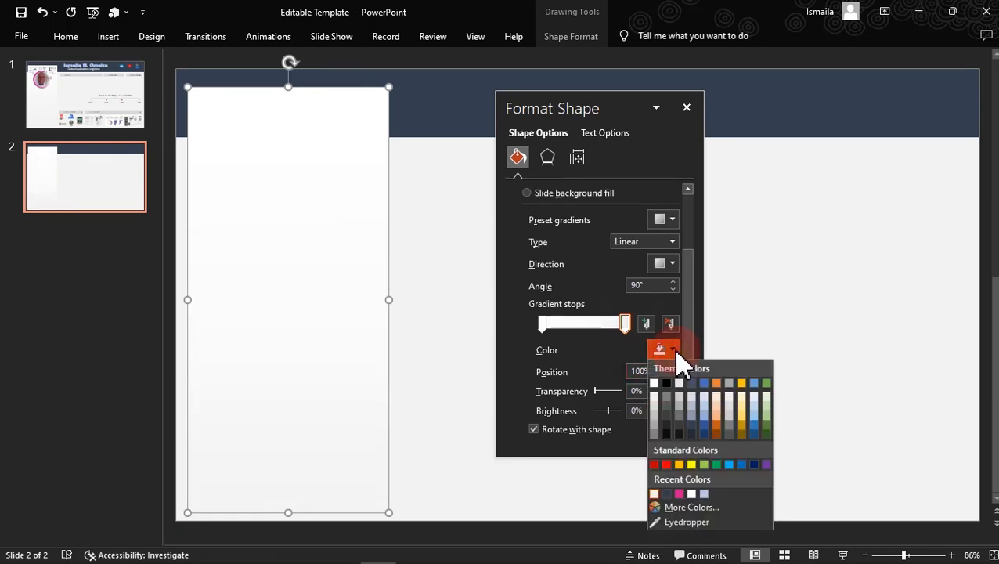
{"action": "left_click", "coordinate": [655, 400]}
{"action": "left_click", "coordinate": [435, 362]}
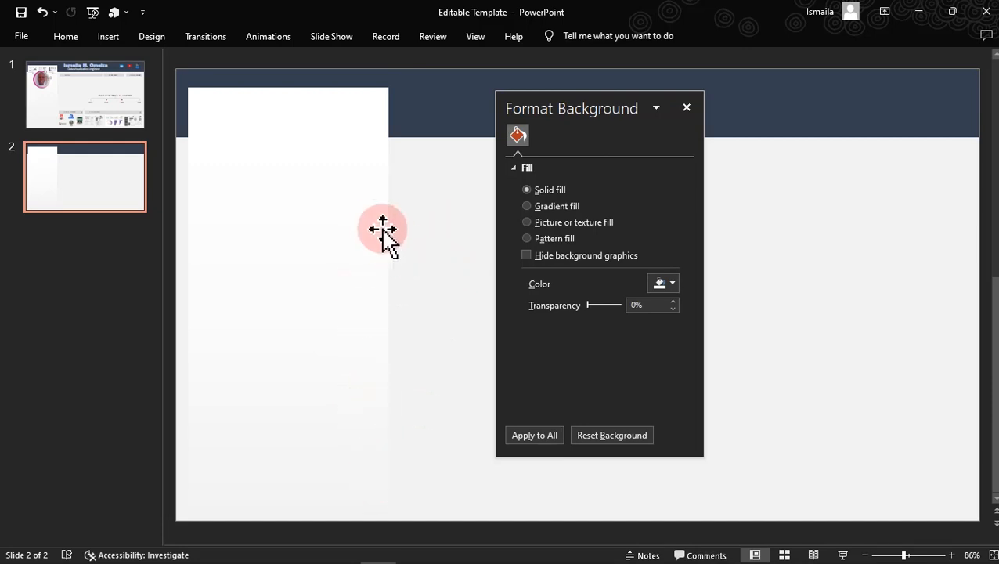
{"action": "left_click", "coordinate": [372, 223]}
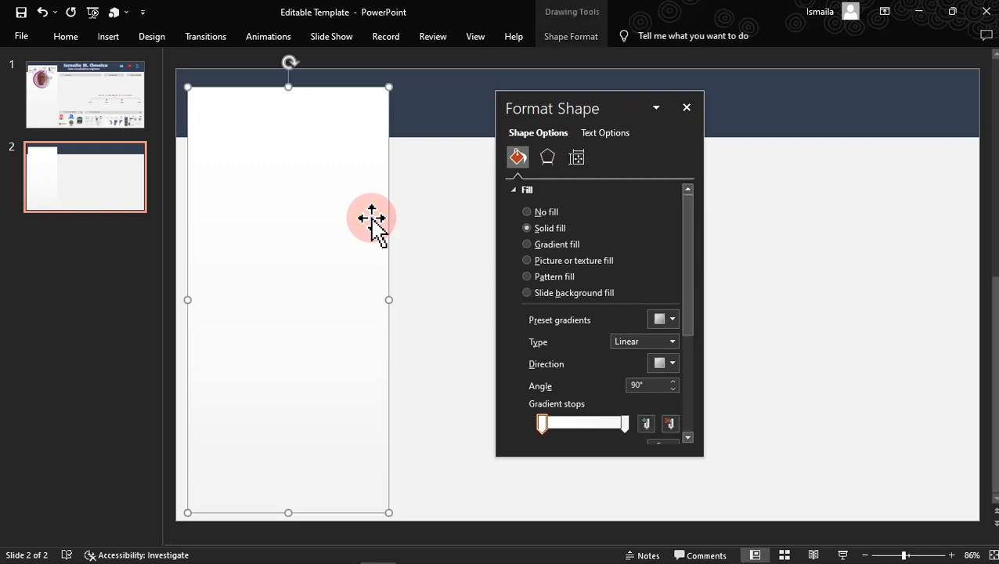
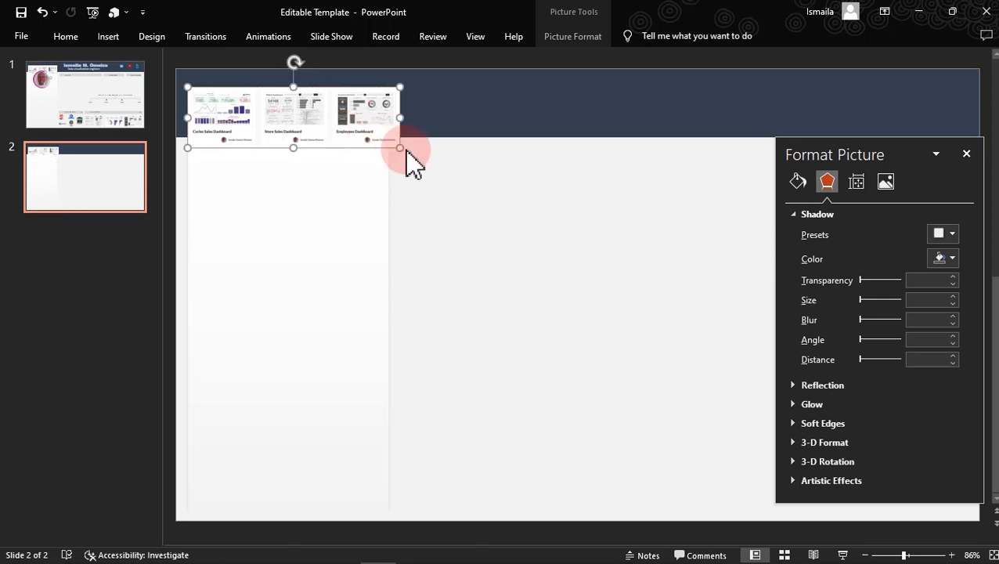
Shrink the dashboards picture on top of the side panel to match the panel's width
{"action": "left_click_drag", "start_coordinate": [399, 147], "coordinate": [378, 149]}
{"action": "left_click", "coordinate": [457, 182]}
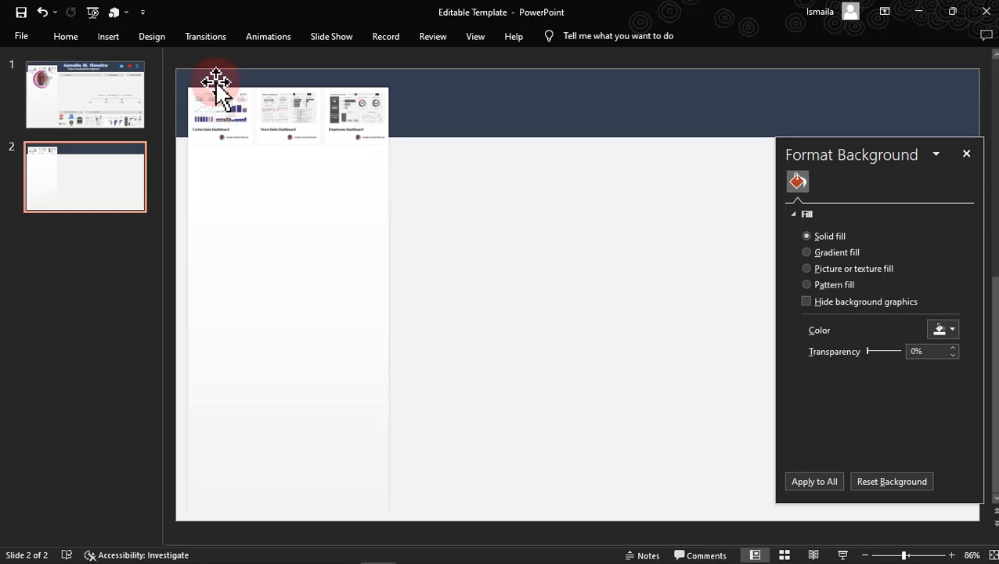
{"action": "left_click", "coordinate": [106, 36]}
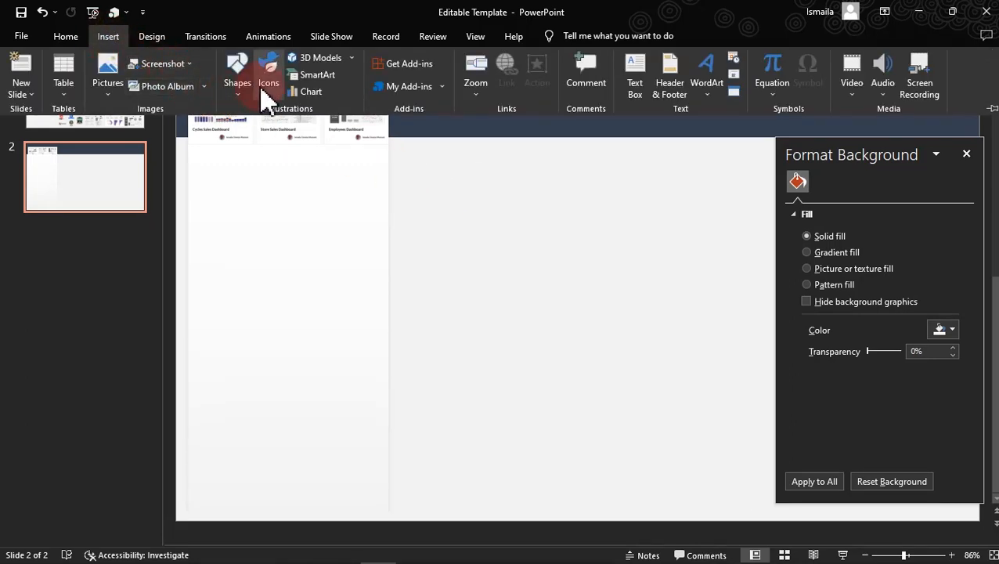
{"action": "left_click", "coordinate": [238, 82]}
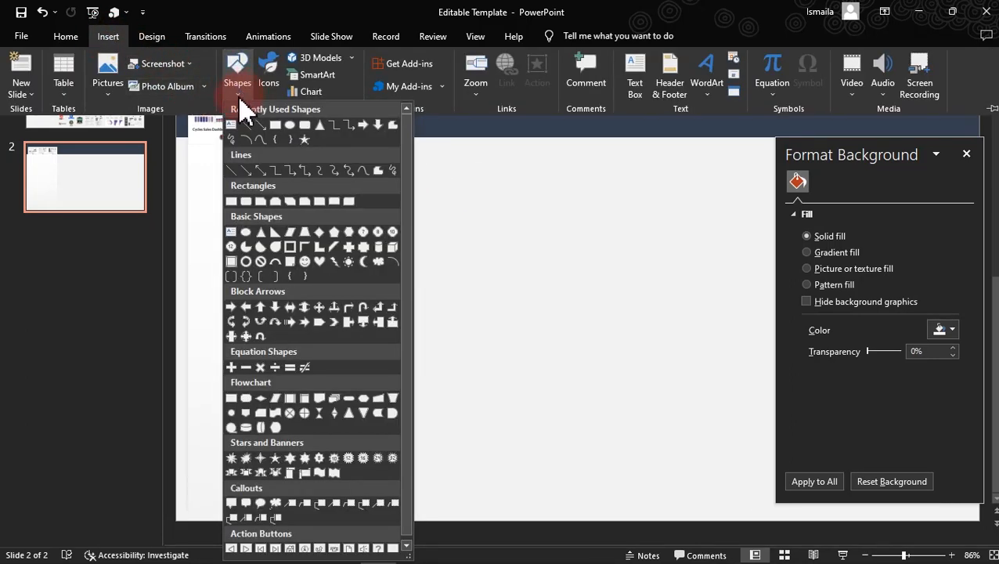
{"action": "left_click", "coordinate": [289, 126]}
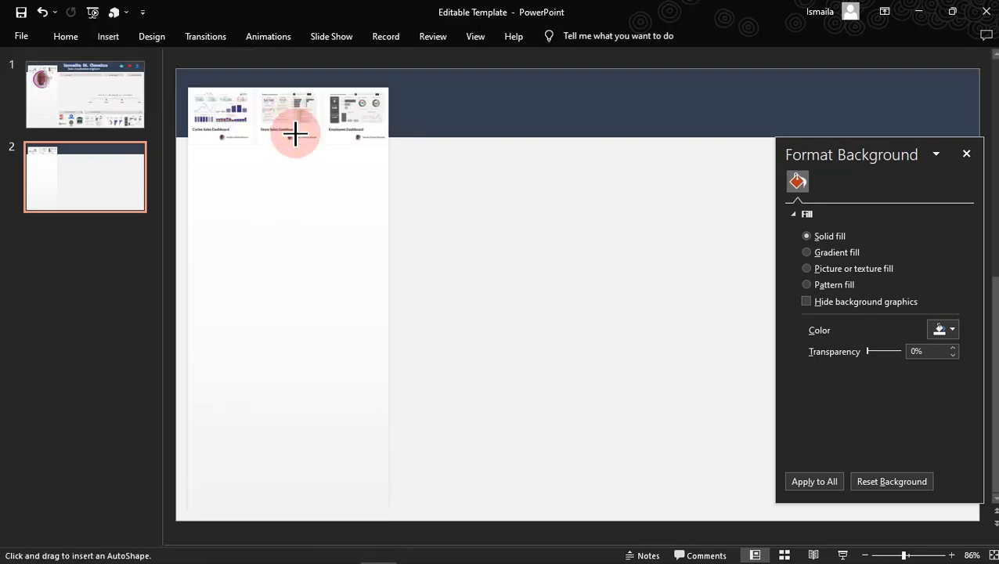
{"action": "left_click", "coordinate": [472, 233]}
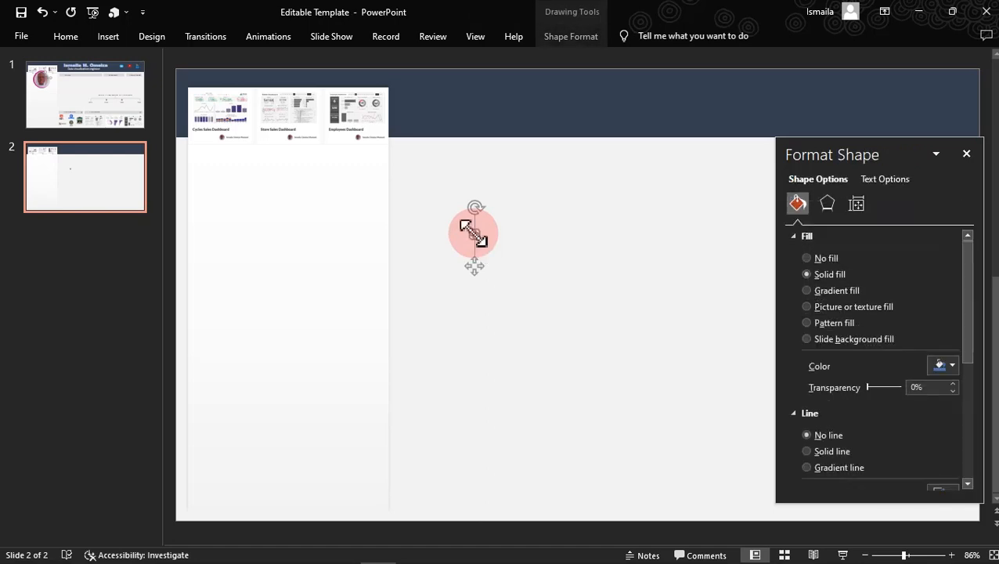
{"action": "left_click_drag", "start_coordinate": [474, 235], "coordinate": [585, 329]}
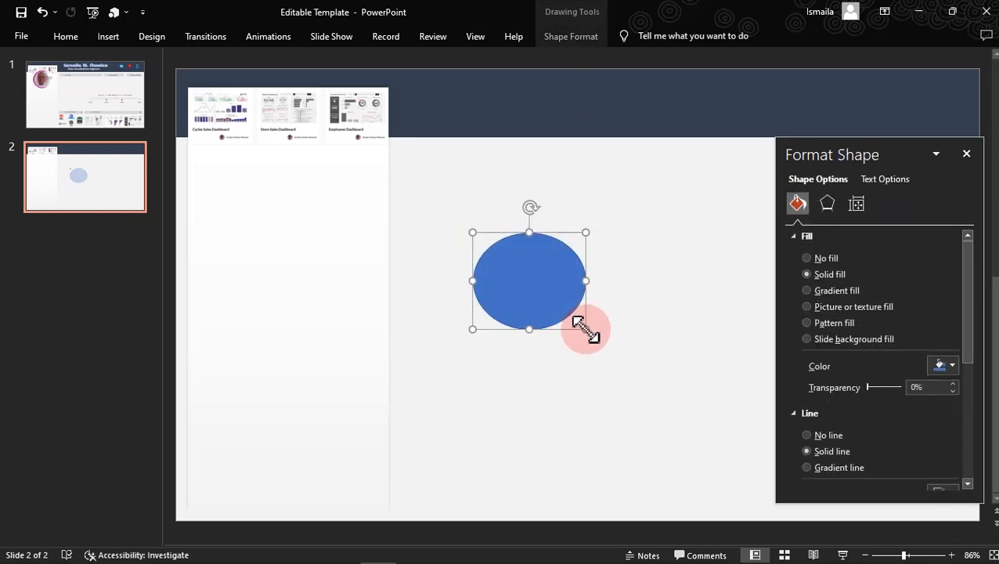
{"action": "left_click_drag", "start_coordinate": [535, 307], "coordinate": [451, 258]}
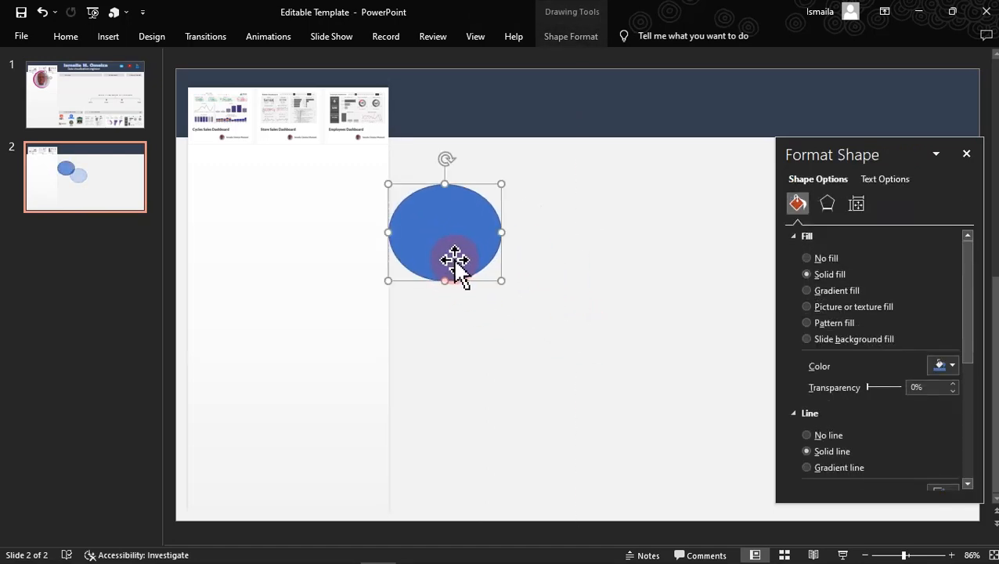
{"action": "key", "text": "Delete"}
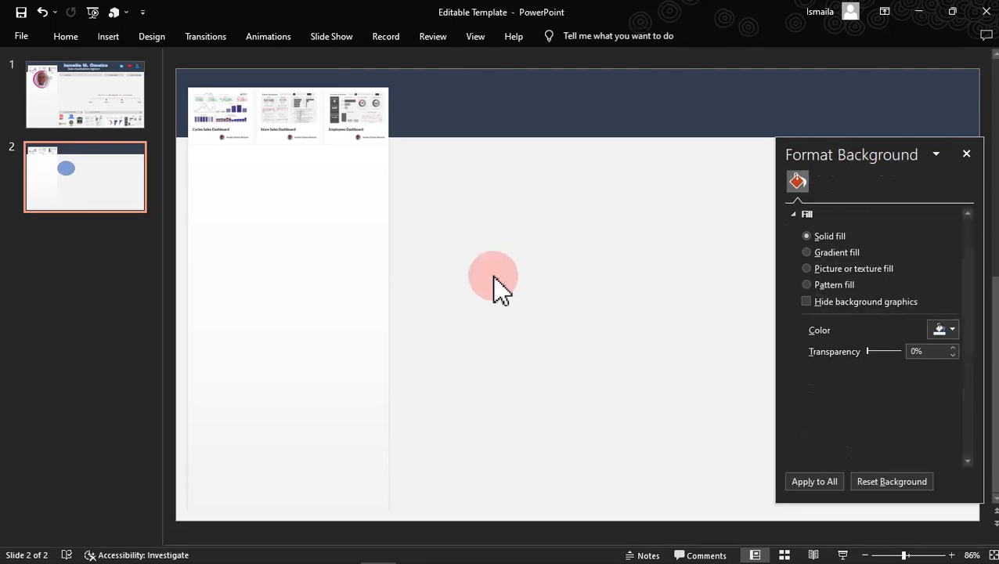
Draw a perfect circle about 1.83 inches in diameter on slide 2, beside the white side panel and below the header banner
{"action": "left_click", "coordinate": [110, 36]}
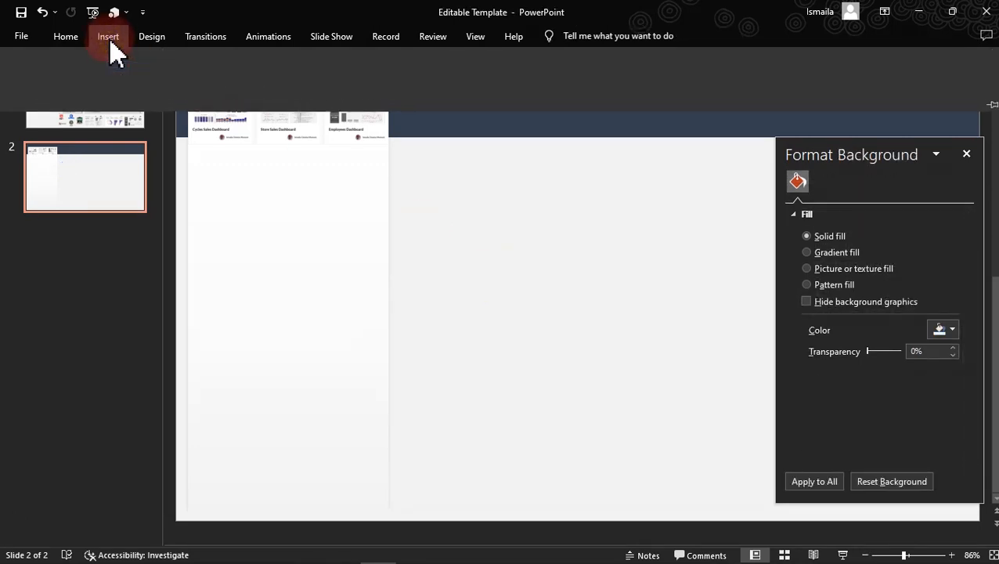
{"action": "left_click", "coordinate": [241, 92]}
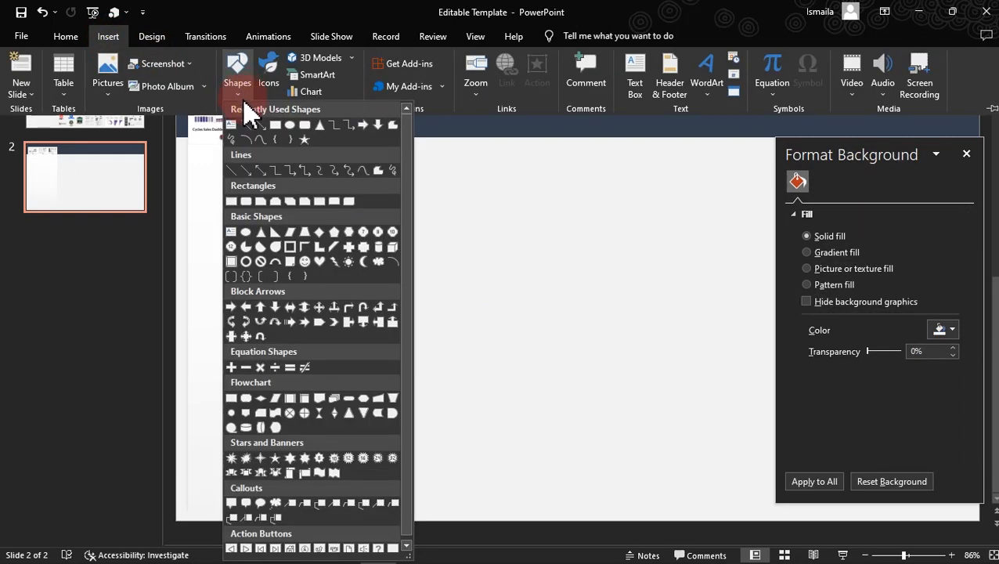
{"action": "left_click", "coordinate": [289, 127]}
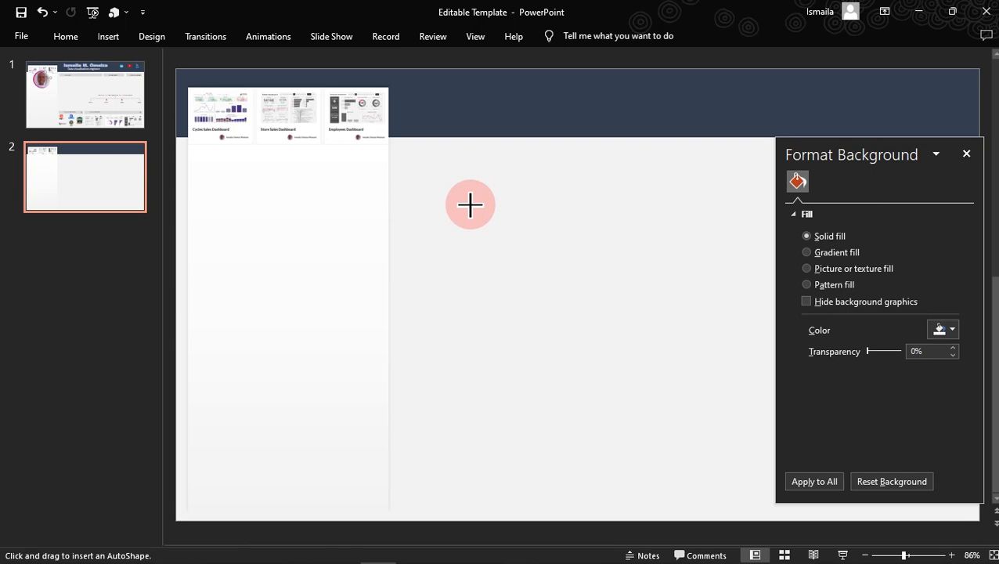
{"action": "left_click_drag", "start_coordinate": [469, 203], "coordinate": [579, 314]}
{"action": "left_click_drag", "start_coordinate": [521, 272], "coordinate": [474, 234]}
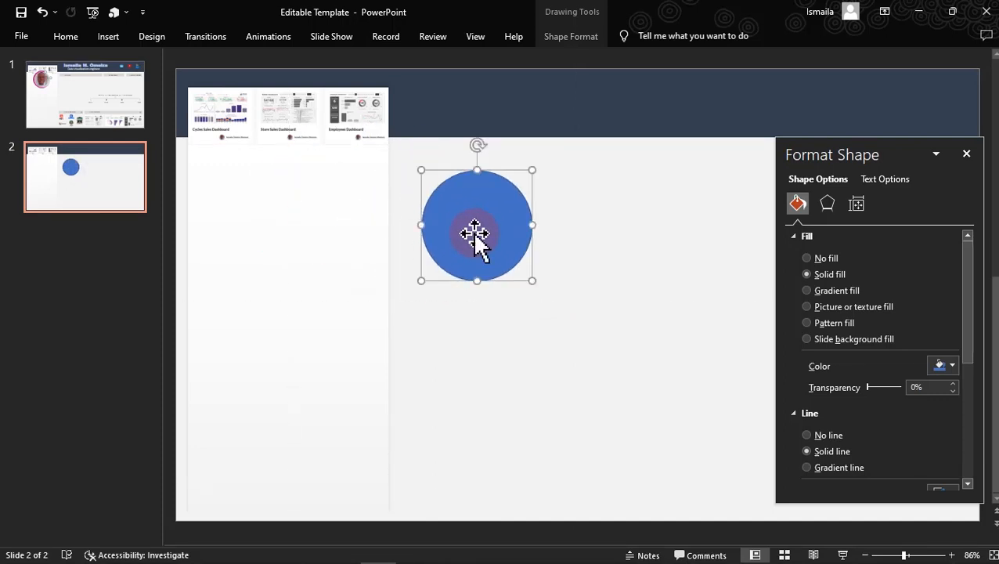
Check the reference layout on slide 1, then remove the fill from the circle on slide 2
{"action": "left_click", "coordinate": [82, 93]}
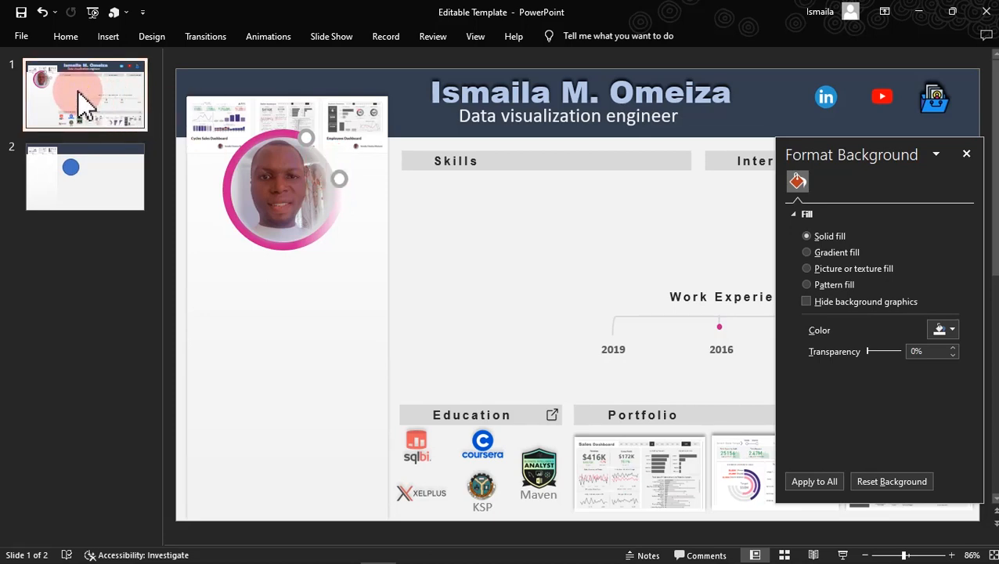
{"action": "left_click", "coordinate": [80, 174]}
{"action": "left_click", "coordinate": [450, 241]}
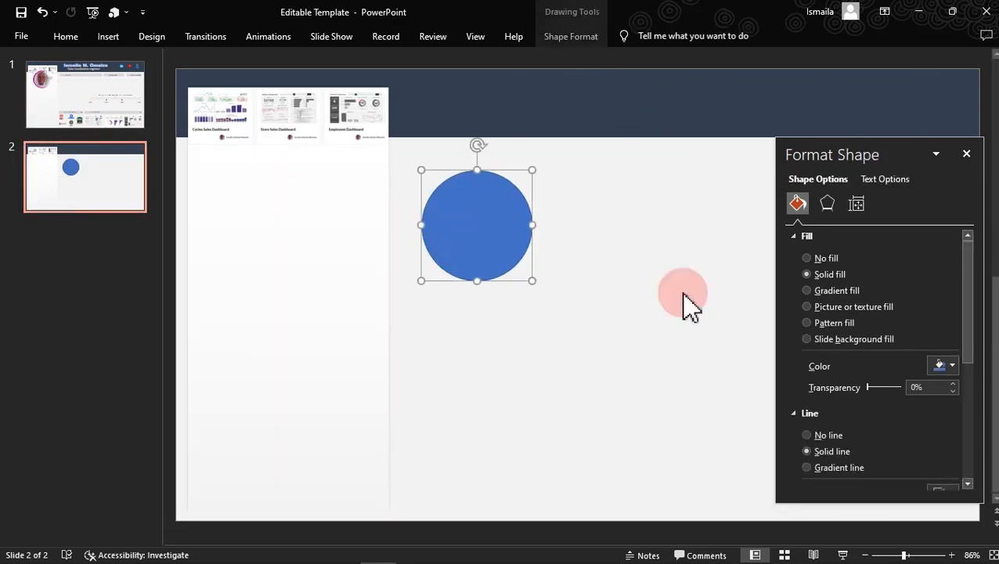
{"action": "left_click", "coordinate": [818, 259]}
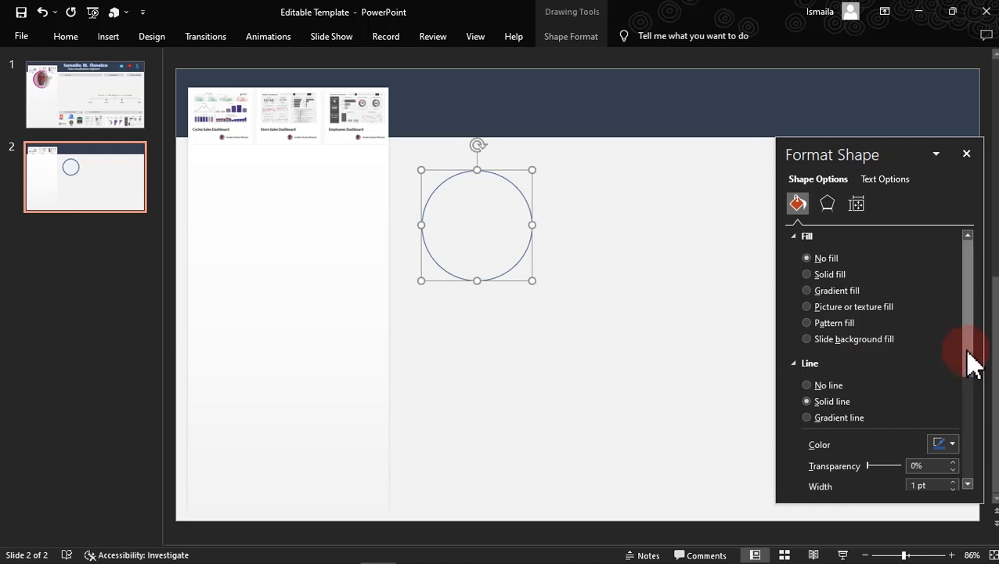
Set the circle's outline width to 9.5 pt and nudge the ring slightly towards the side panel
{"action": "left_click_drag", "start_coordinate": [971, 361], "coordinate": [971, 412]}
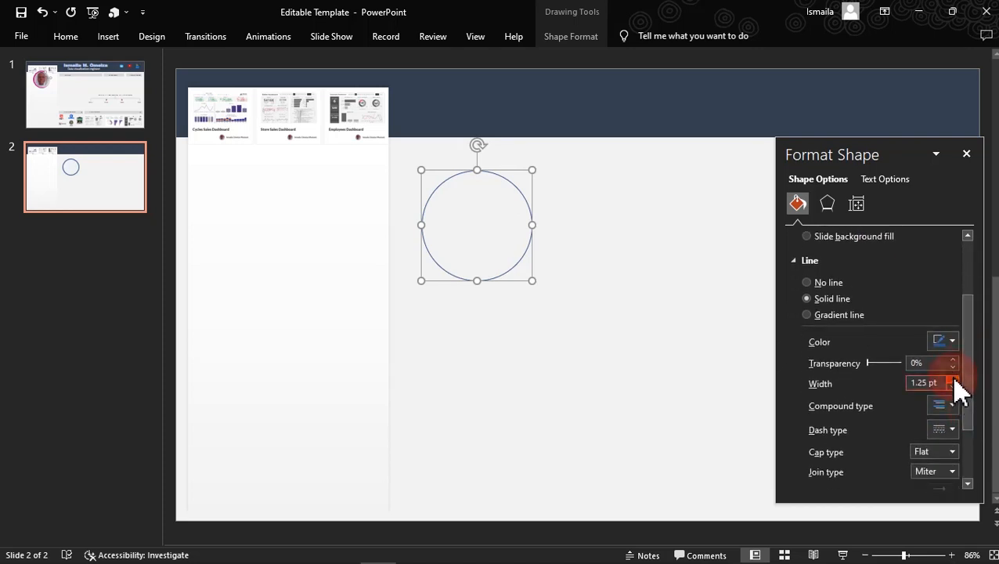
{"action": "left_click", "coordinate": [954, 378]}
{"action": "left_click", "coordinate": [954, 379]}
{"action": "left_click", "coordinate": [954, 379]}
{"action": "left_click", "coordinate": [954, 378]}
{"action": "left_click", "coordinate": [955, 379]}
{"action": "left_click", "coordinate": [955, 379]}
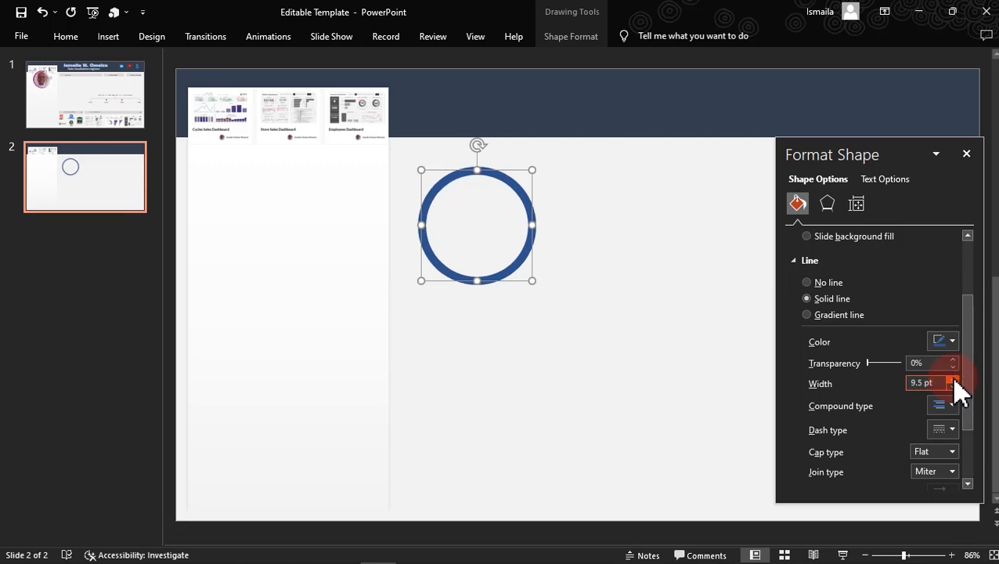
{"action": "left_click", "coordinate": [496, 262]}
{"action": "left_click", "coordinate": [502, 281]}
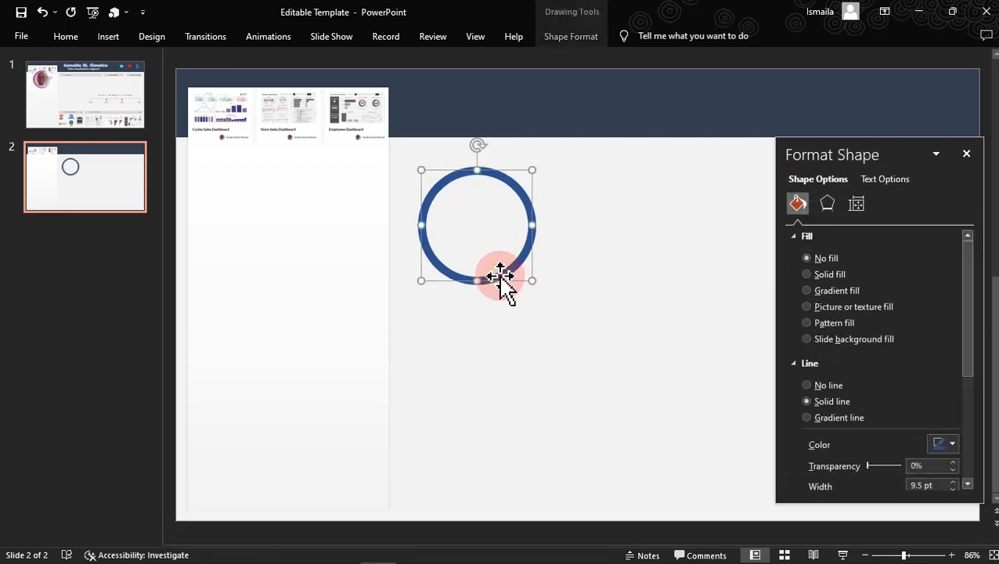
{"action": "mouse_move", "coordinate": [508, 280]}
{"action": "left_mouse_down"}
{"action": "mouse_move", "coordinate": [341, 229]}
{"action": "mouse_move", "coordinate": [303, 228]}
{"action": "mouse_move", "coordinate": [508, 265]}
{"action": "mouse_move", "coordinate": [505, 284]}
{"action": "left_mouse_up"}
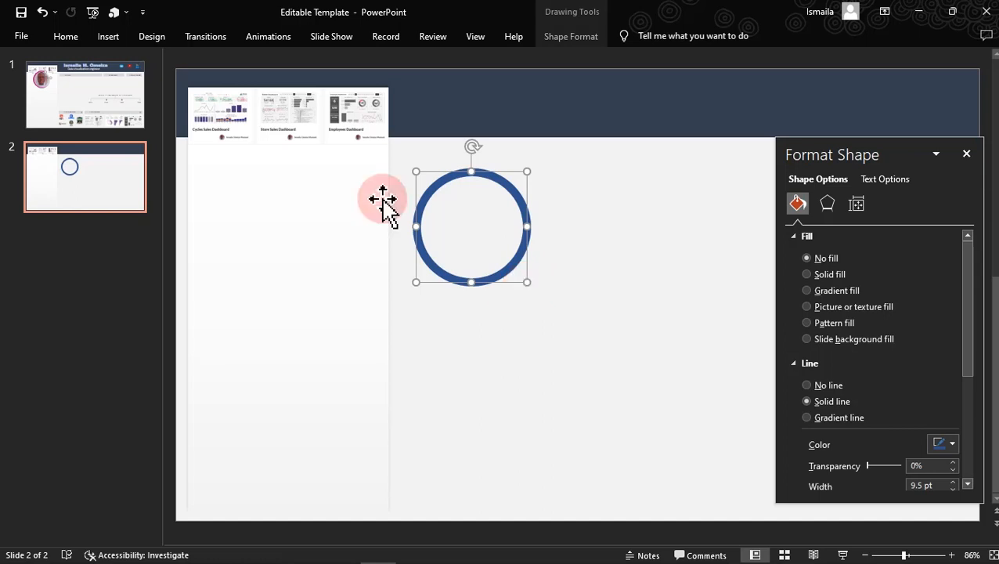
Draw a rounded rectangle and place it over the ring's upper-right edge
{"action": "left_click", "coordinate": [110, 37]}
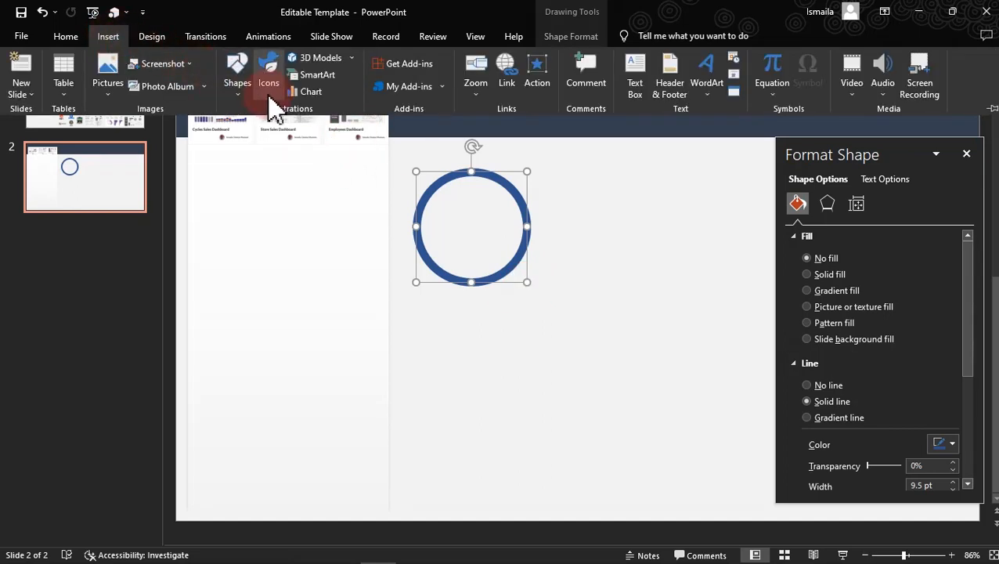
{"action": "left_click", "coordinate": [243, 92]}
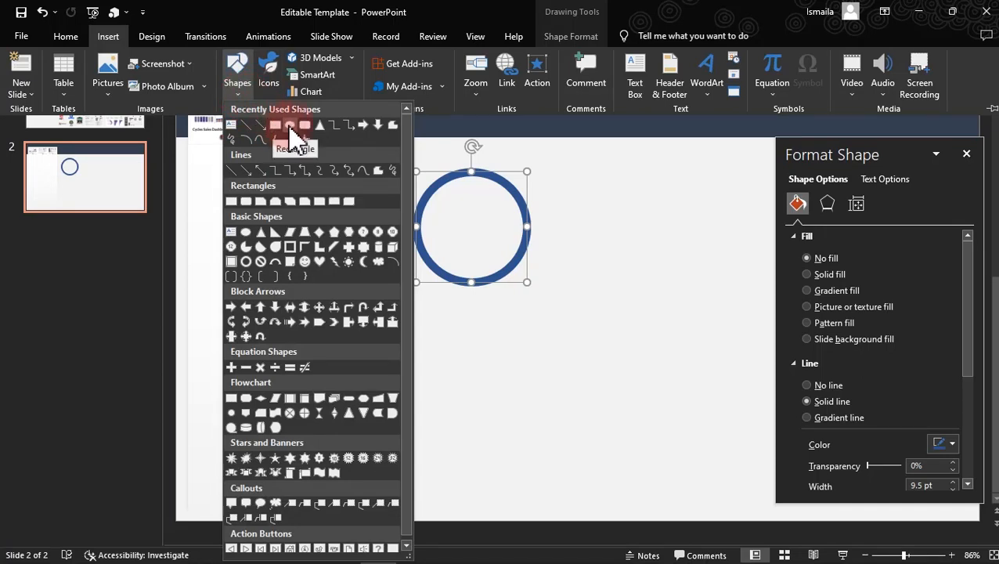
{"action": "left_click", "coordinate": [305, 126]}
{"action": "mouse_move", "coordinate": [571, 169]}
{"action": "left_mouse_down"}
{"action": "mouse_move", "coordinate": [593, 221]}
{"action": "mouse_move", "coordinate": [638, 228]}
{"action": "mouse_move", "coordinate": [553, 198]}
{"action": "left_mouse_up"}
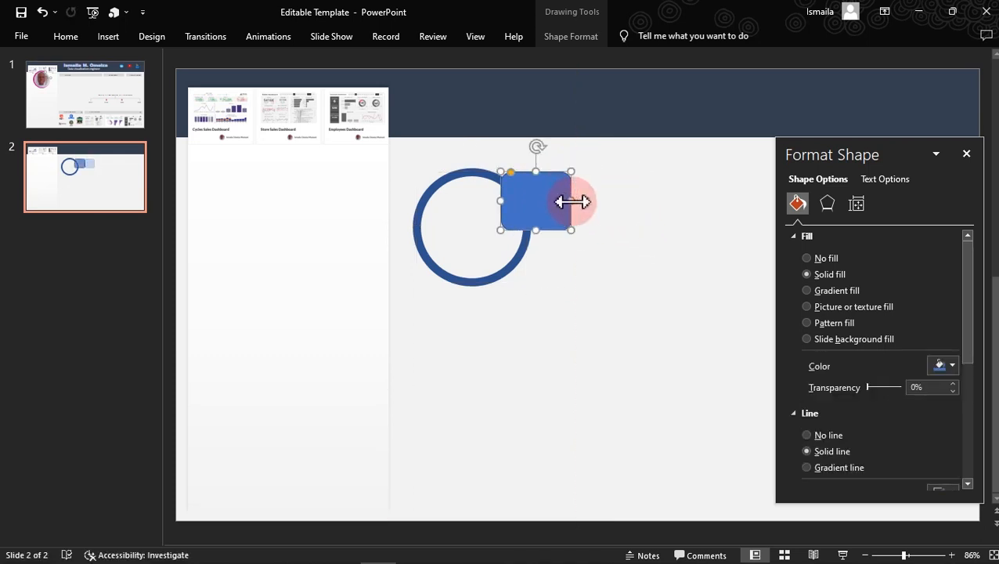
Tilt the rounded rectangle counterclockwise and shift it further over the ring's upper-right arc
{"action": "left_click_drag", "start_coordinate": [533, 144], "coordinate": [513, 156]}
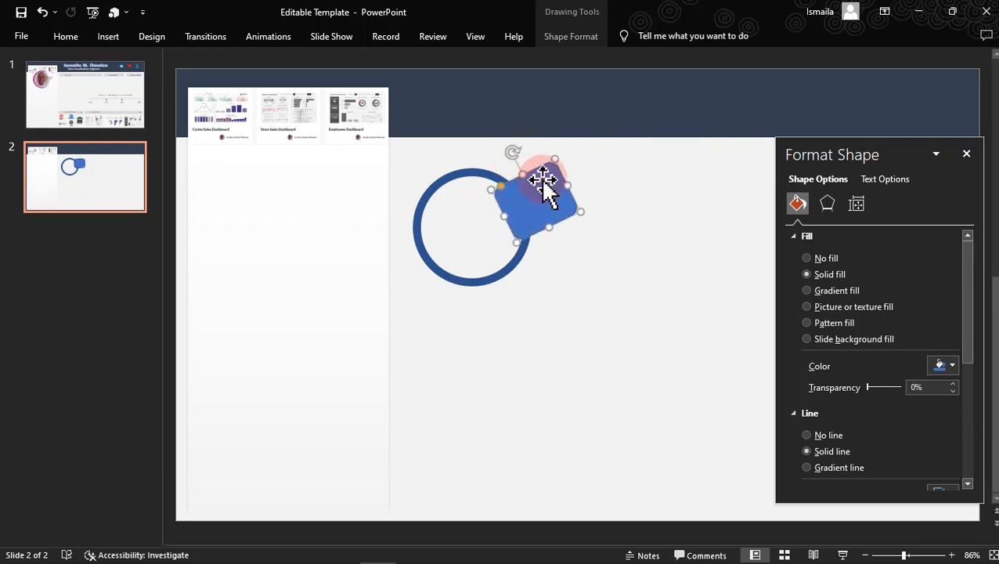
{"action": "left_click_drag", "start_coordinate": [557, 187], "coordinate": [538, 187]}
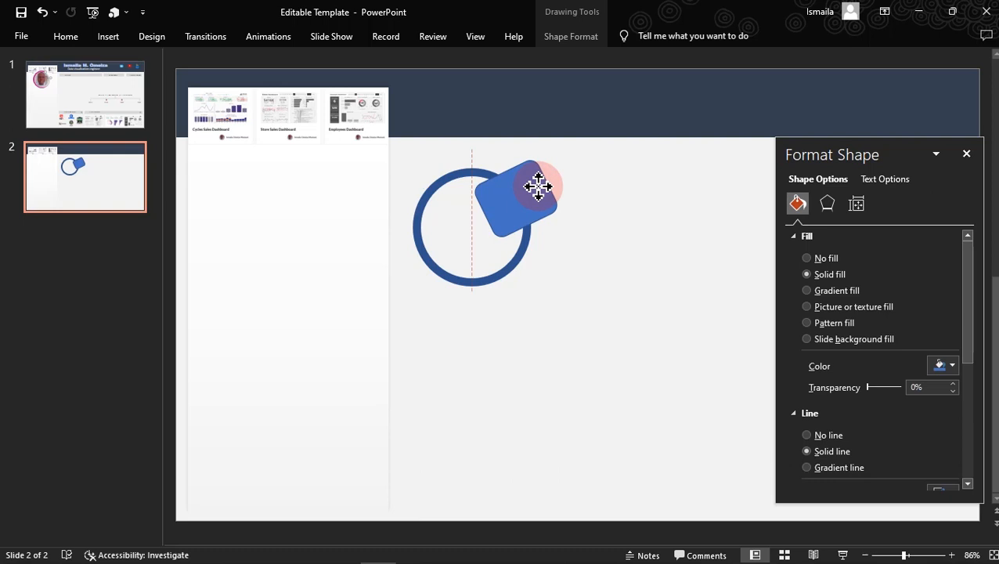
{"action": "left_click_drag", "start_coordinate": [538, 186], "coordinate": [538, 188]}
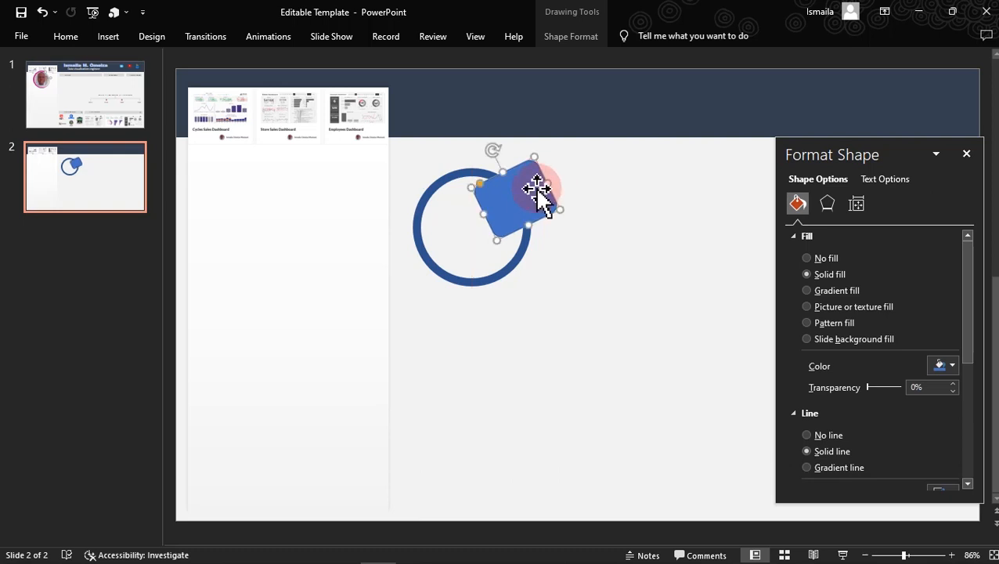
{"action": "left_click_drag", "start_coordinate": [427, 265], "coordinate": [439, 272]}
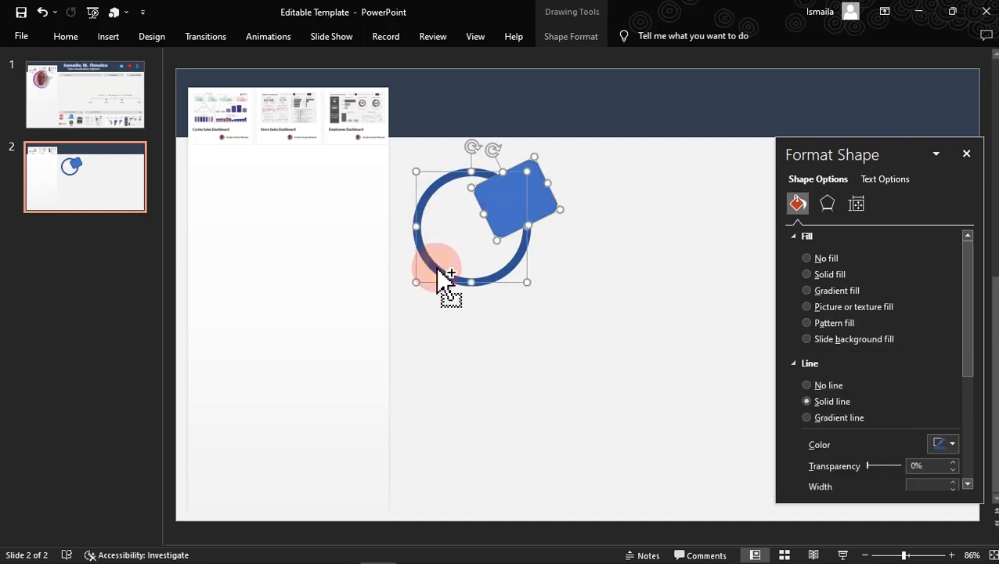
{"action": "left_click", "coordinate": [570, 39]}
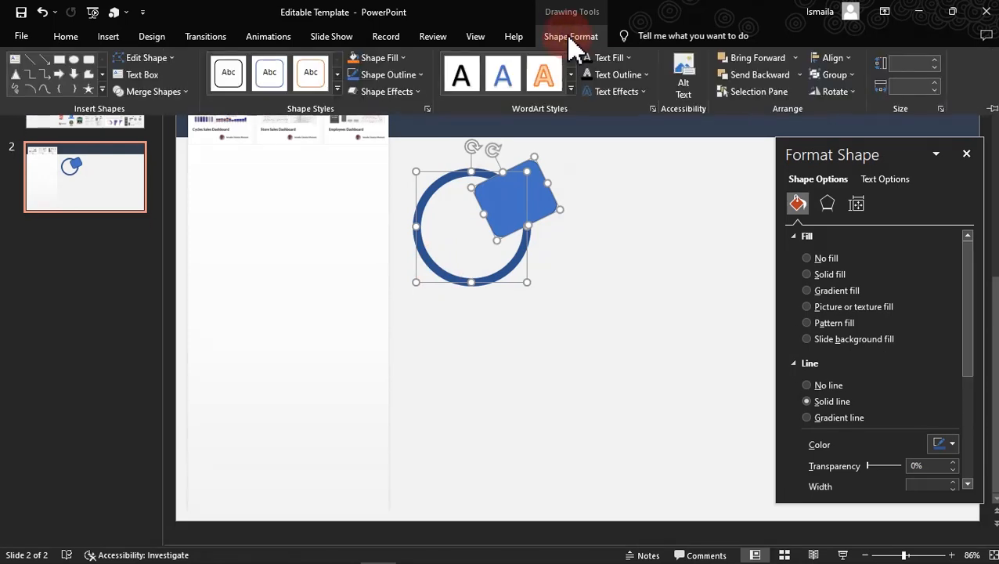
{"action": "left_click", "coordinate": [185, 93]}
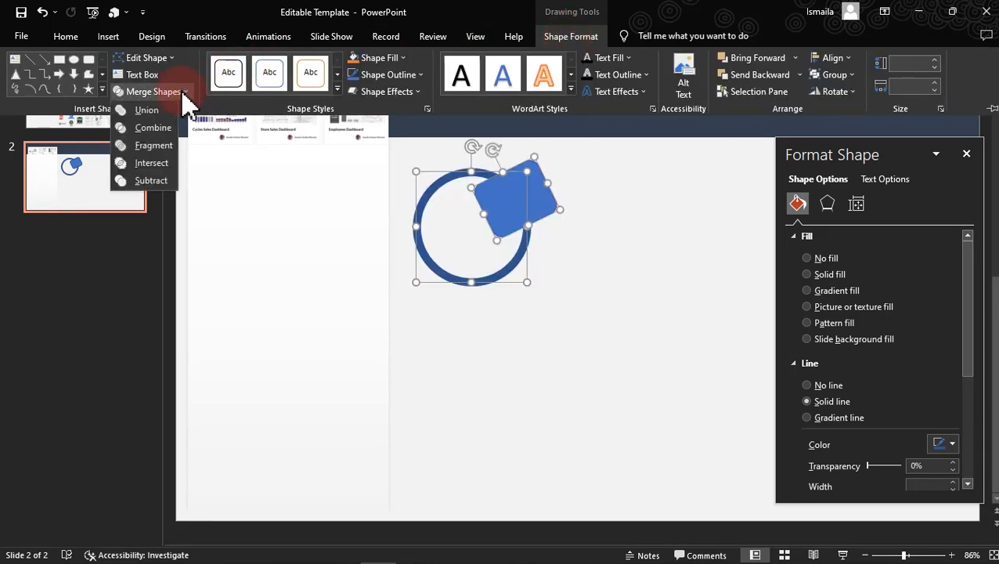
{"action": "left_click", "coordinate": [147, 111]}
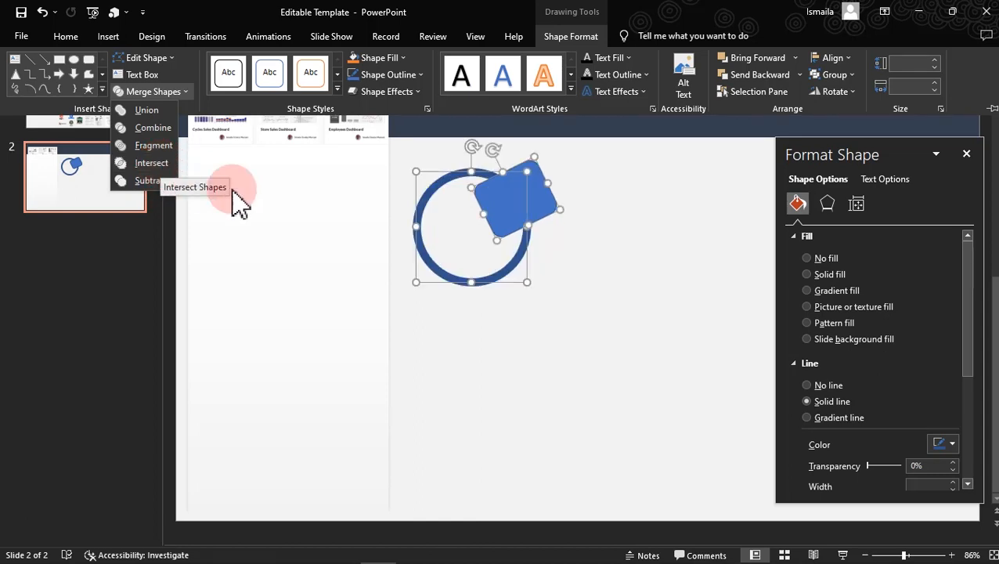
{"action": "left_click", "coordinate": [562, 334]}
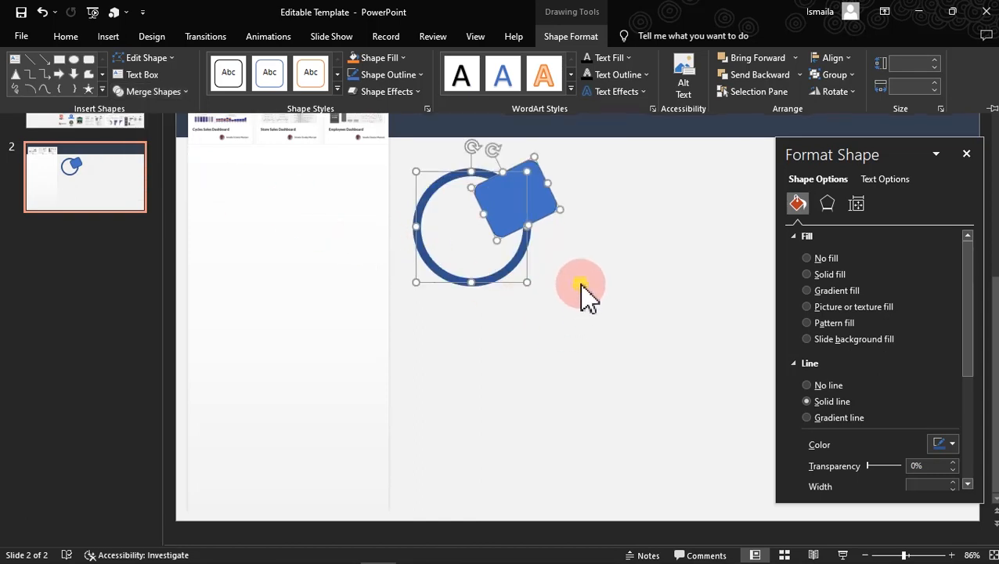
{"action": "left_click", "coordinate": [618, 227]}
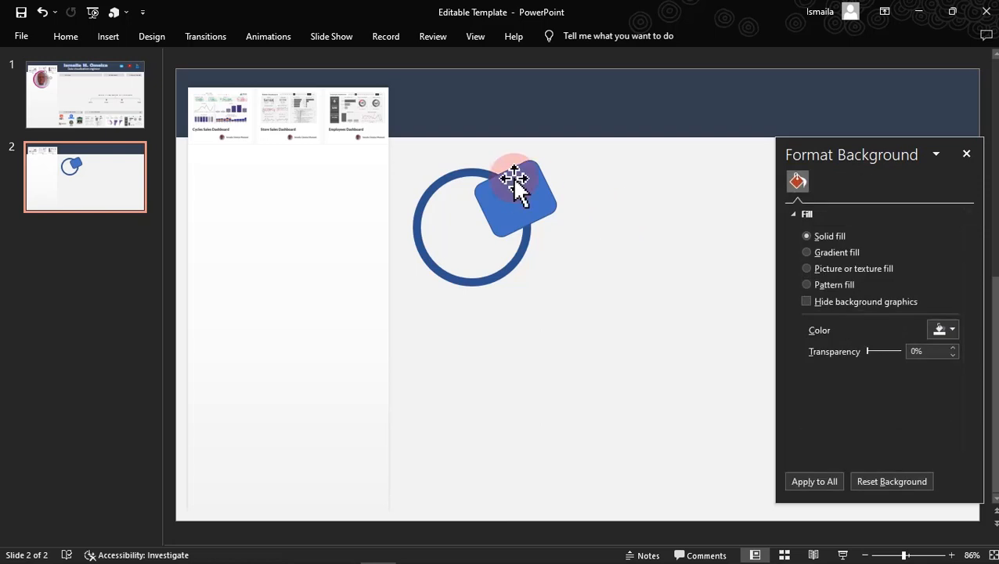
Subtract the tilted rounded rectangle from the ring with Merge Shapes, selecting the ring first
{"action": "left_click", "coordinate": [464, 282]}
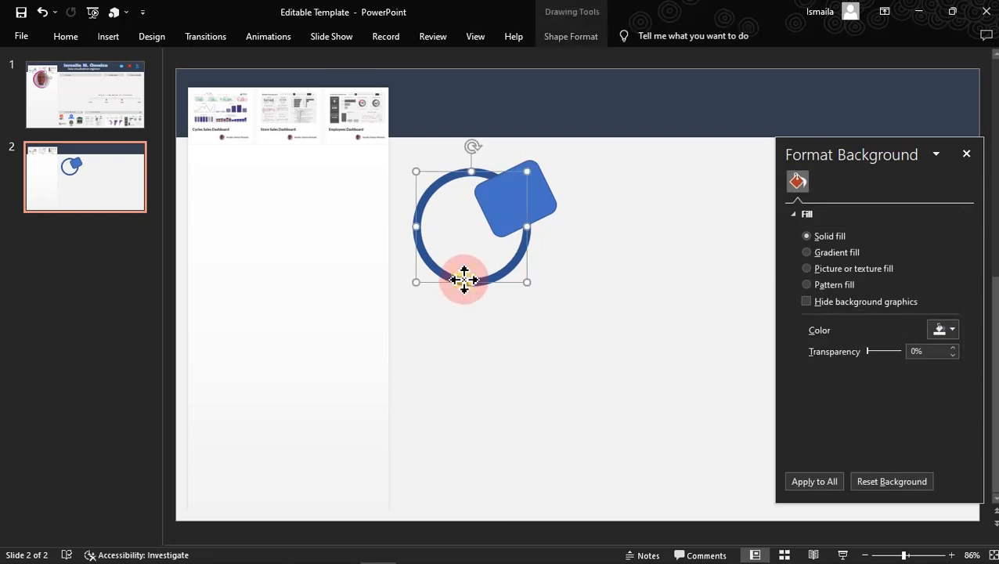
{"action": "left_click", "coordinate": [554, 218], "text": "ctrl"}
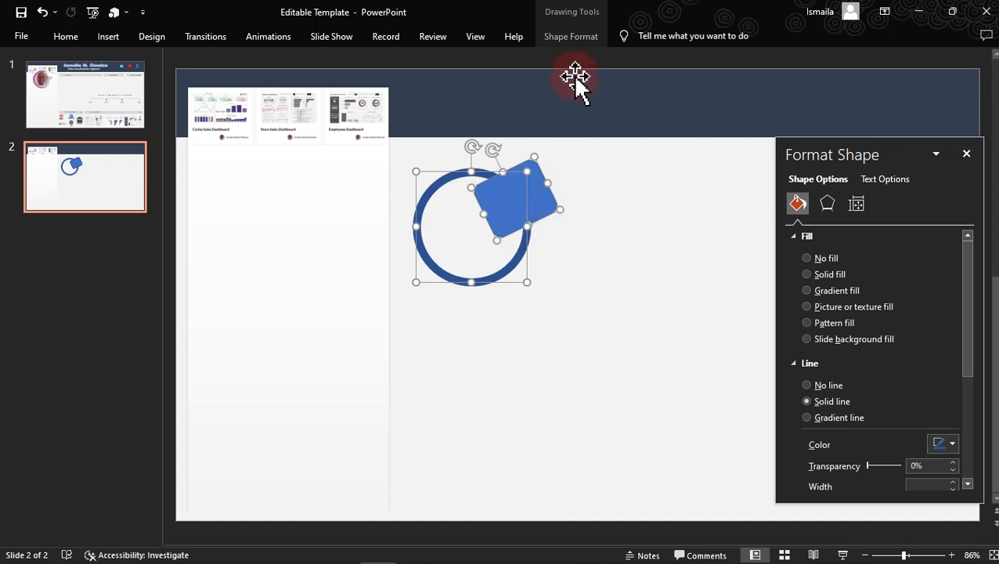
{"action": "left_click", "coordinate": [572, 38]}
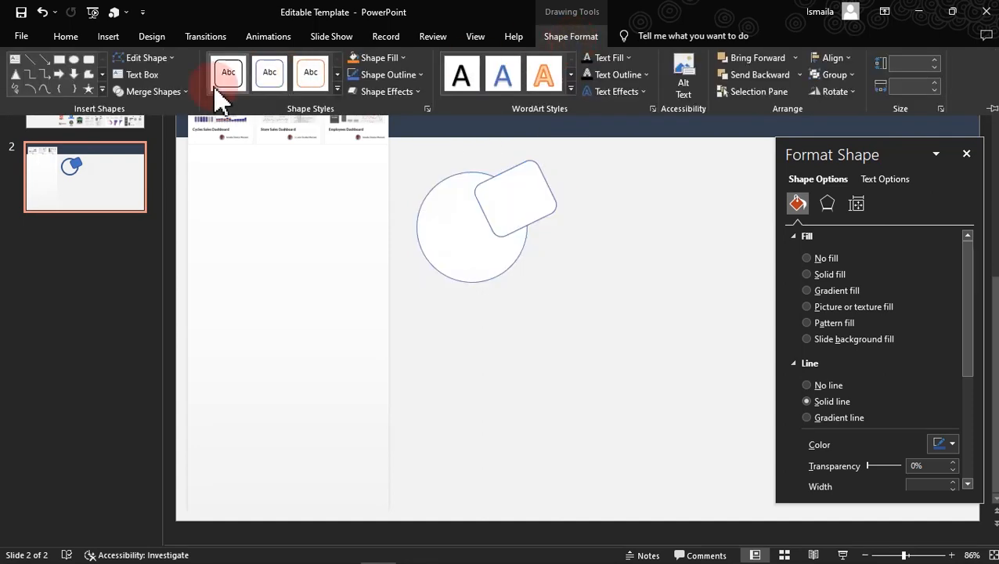
{"action": "left_click", "coordinate": [187, 90]}
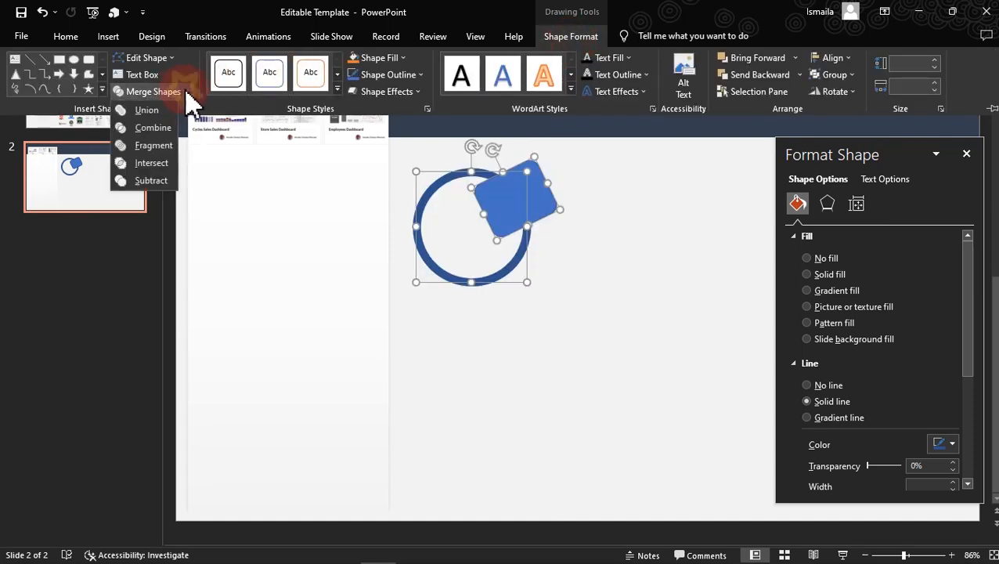
{"action": "left_click", "coordinate": [161, 180]}
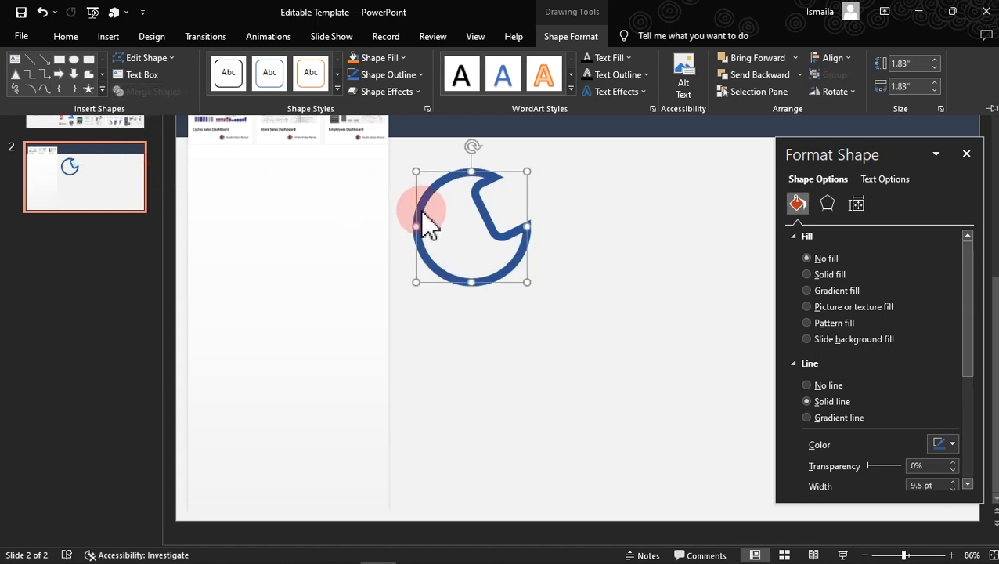
Recolor the cut-out ring's solid outline with the recently used magenta
{"action": "left_click", "coordinate": [615, 235]}
{"action": "left_click", "coordinate": [950, 444]}
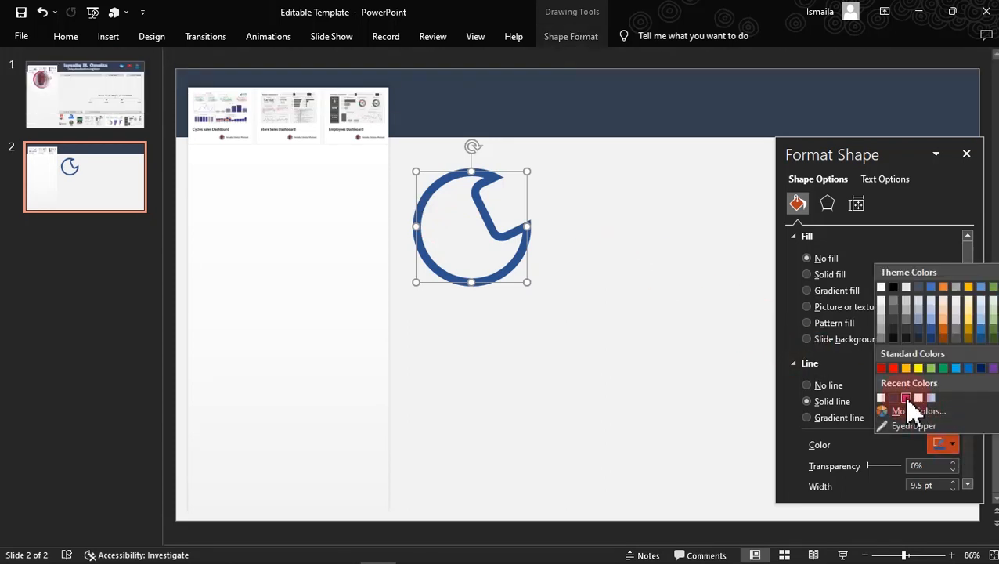
{"action": "left_click", "coordinate": [906, 399]}
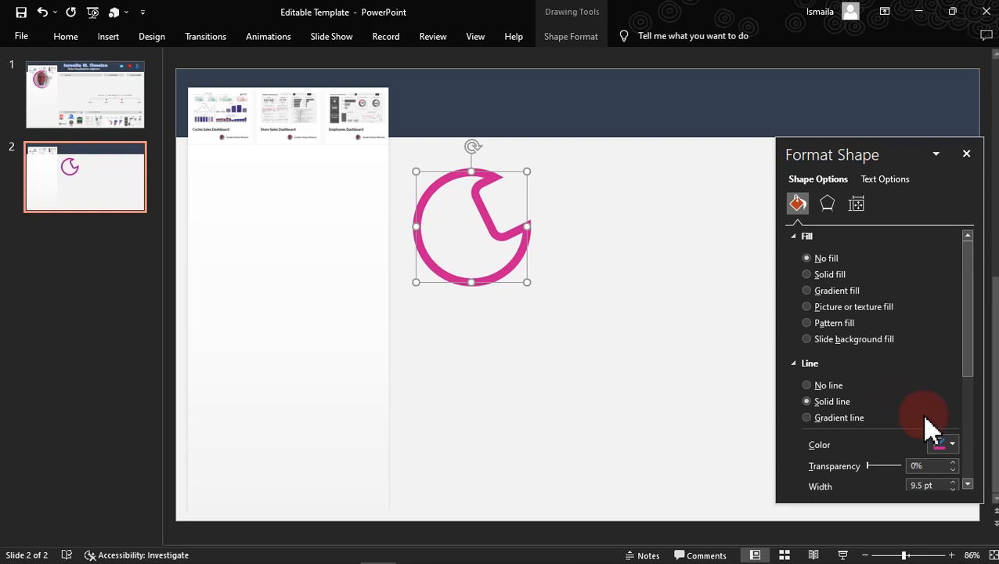
Examine the RGB and hex values of the ring's magenta outline color, leaving the color as it is
{"action": "left_click", "coordinate": [953, 443]}
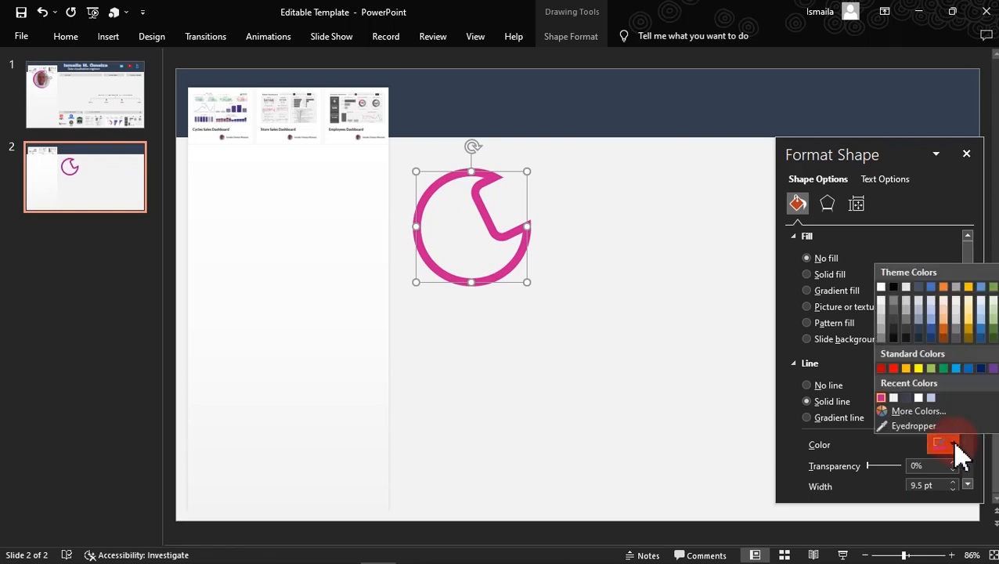
{"action": "left_click", "coordinate": [920, 413]}
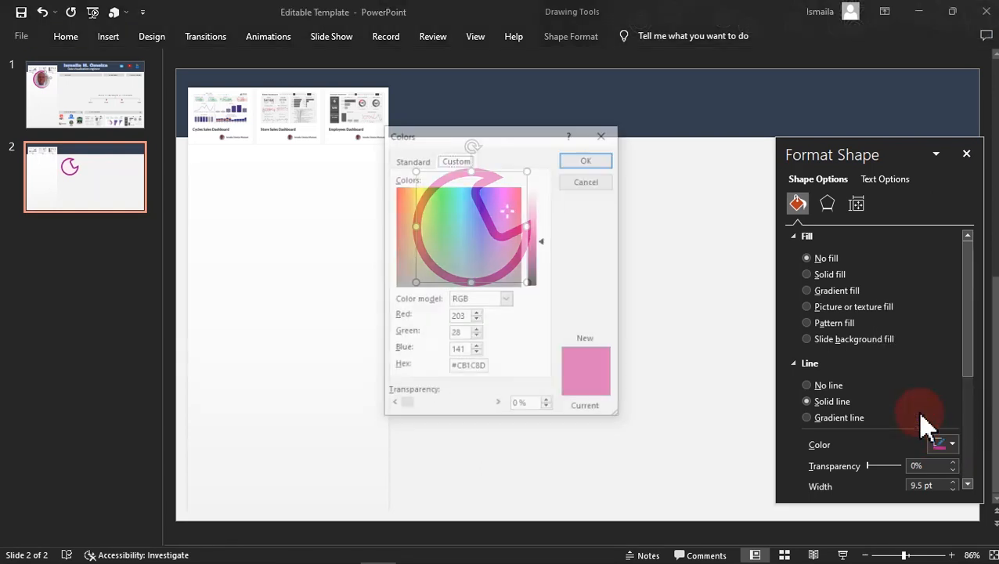
{"action": "left_click_drag", "start_coordinate": [488, 368], "coordinate": [452, 388]}
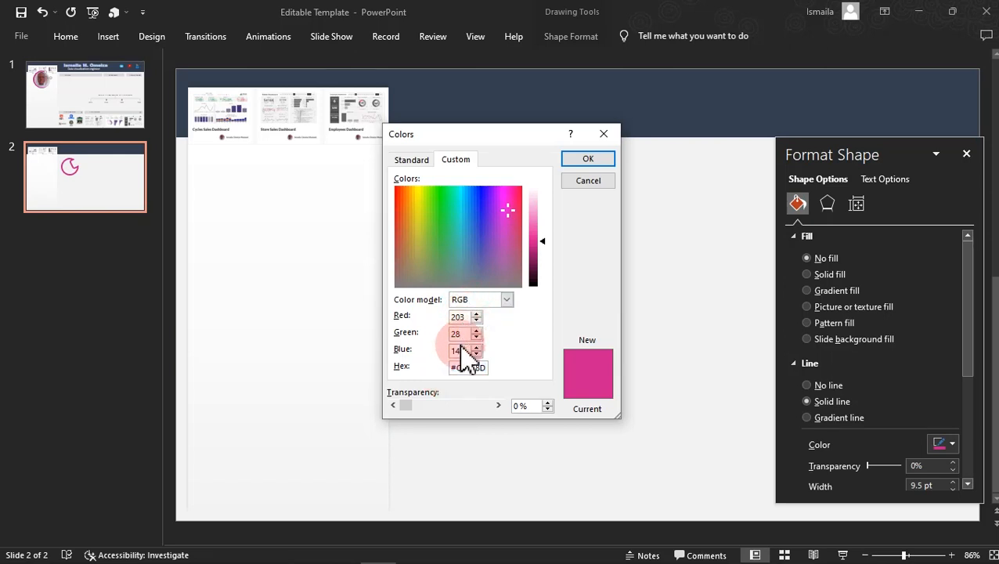
{"action": "left_click", "coordinate": [577, 179]}
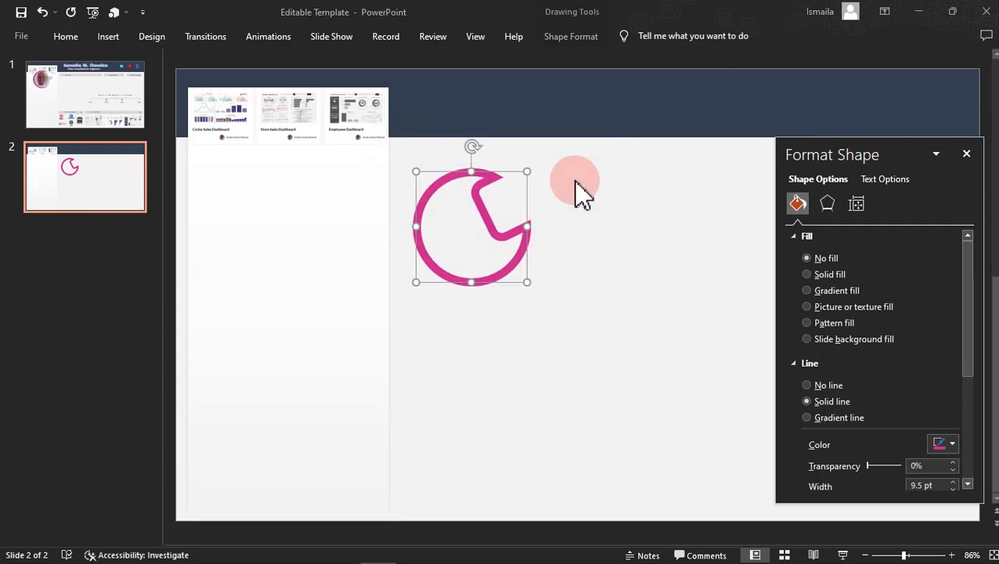
{"action": "left_click", "coordinate": [624, 204]}
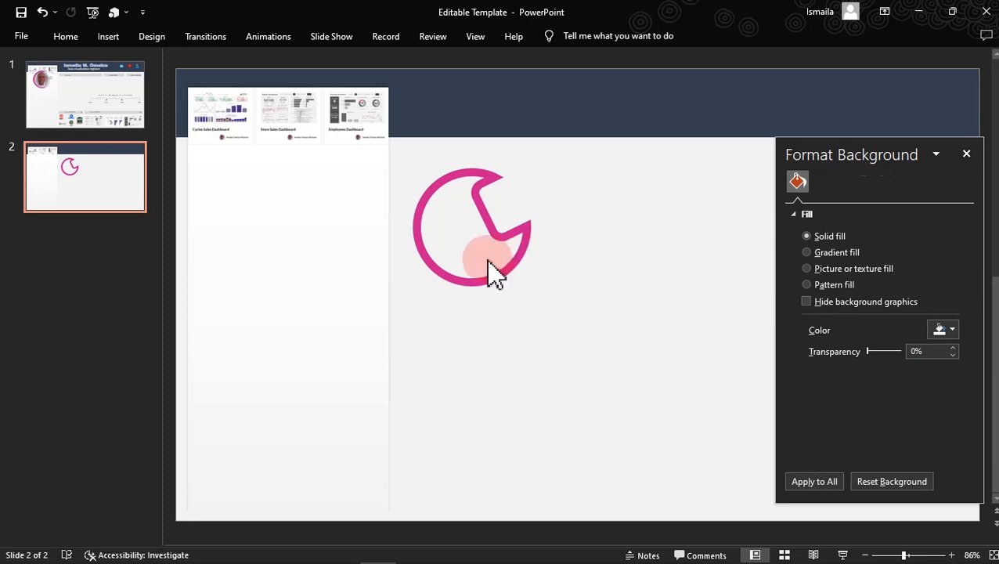
{"action": "left_click", "coordinate": [429, 197]}
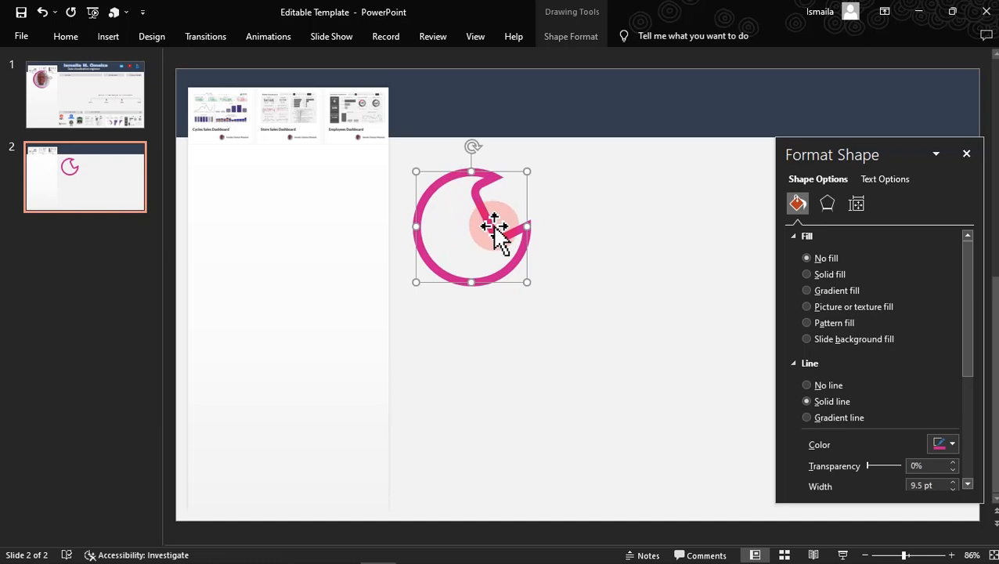
{"action": "left_click_drag", "start_coordinate": [498, 239], "coordinate": [544, 249]}
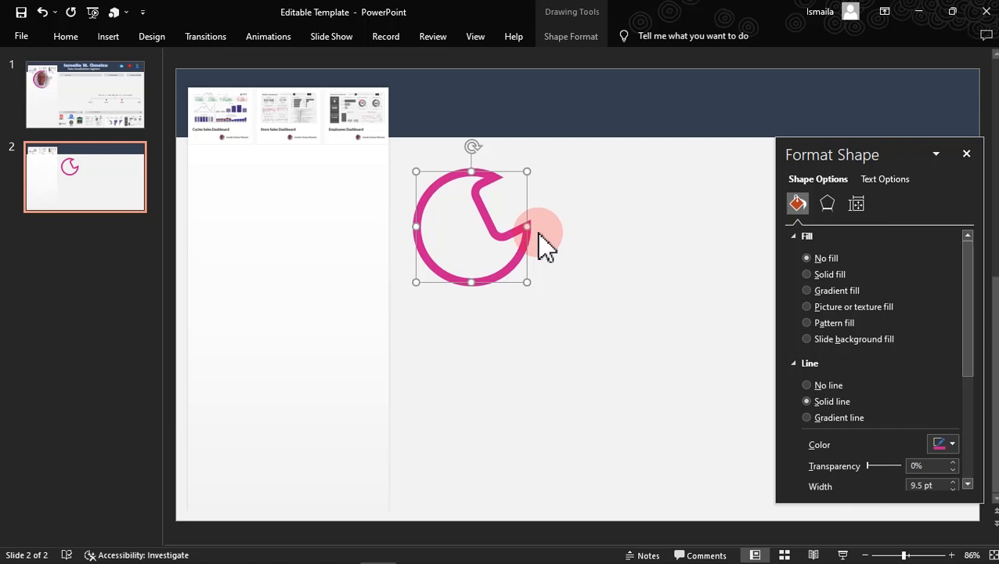
{"action": "left_click", "coordinate": [518, 295]}
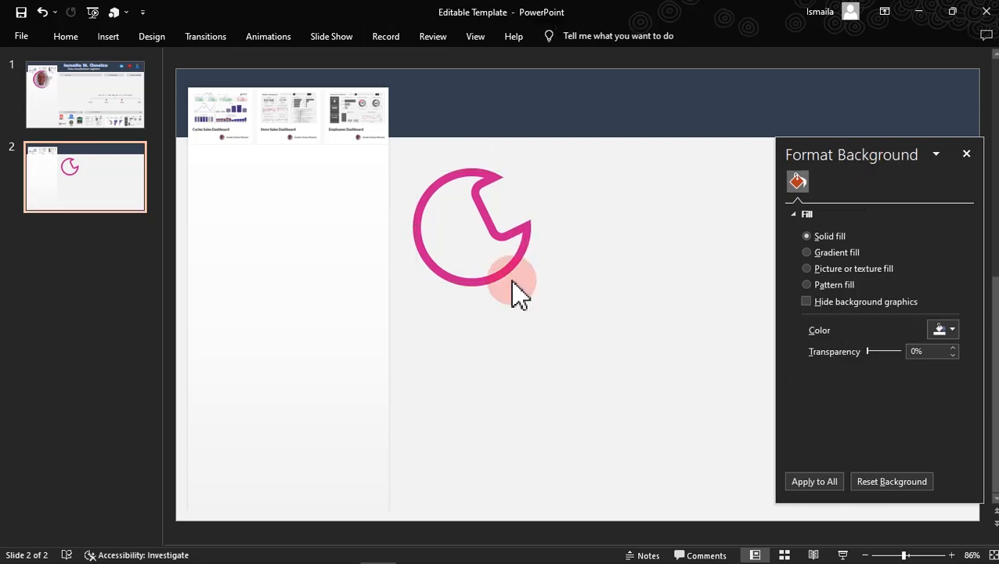
{"action": "left_click", "coordinate": [495, 278]}
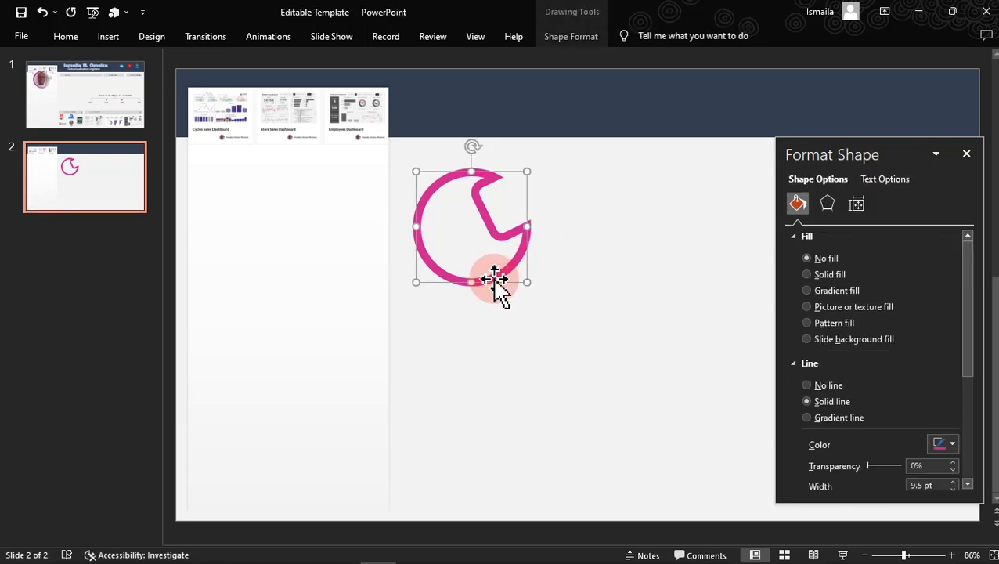
{"action": "left_click", "coordinate": [831, 292]}
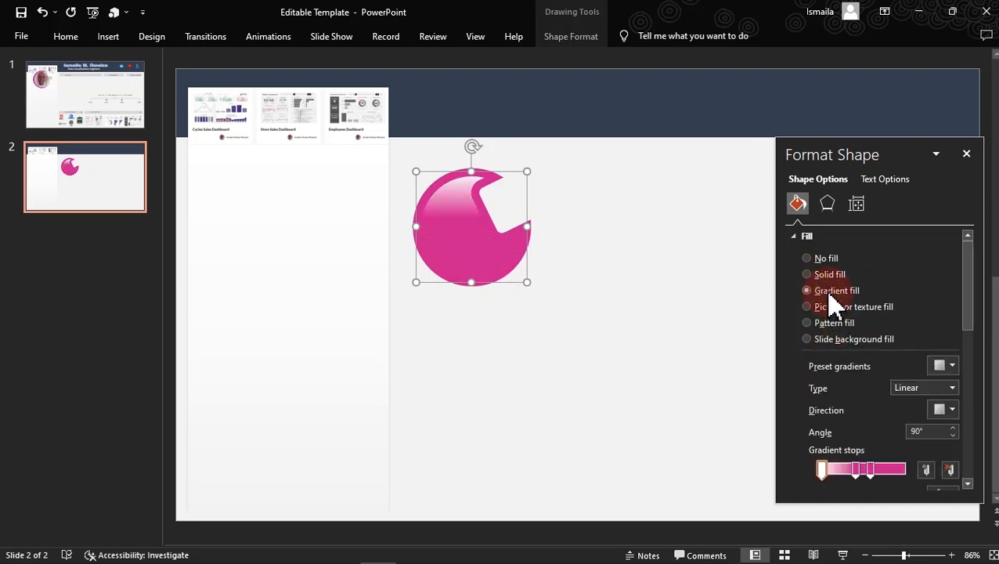
{"action": "left_click", "coordinate": [818, 258]}
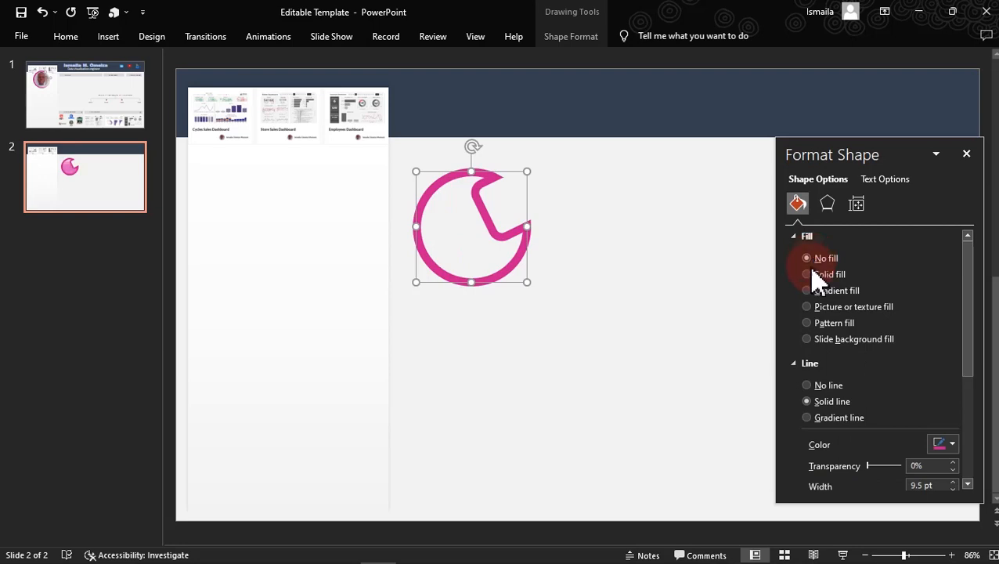
Change the ring's outline to a gradient line and remove the gradient stop at 83%
{"action": "left_click_drag", "start_coordinate": [967, 330], "coordinate": [972, 434]}
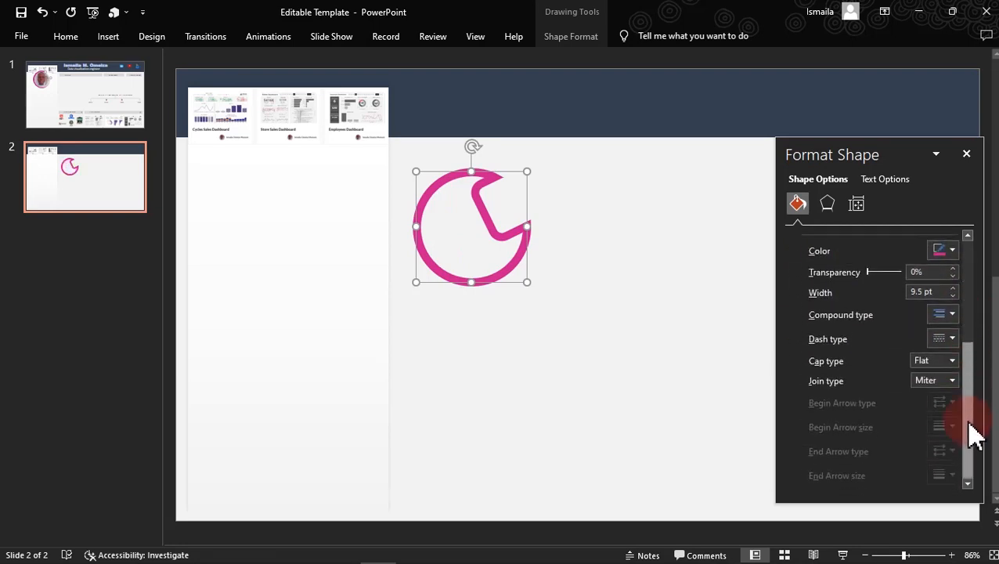
{"action": "left_click_drag", "start_coordinate": [897, 160], "coordinate": [657, 147]}
{"action": "left_click_drag", "start_coordinate": [748, 364], "coordinate": [738, 321]}
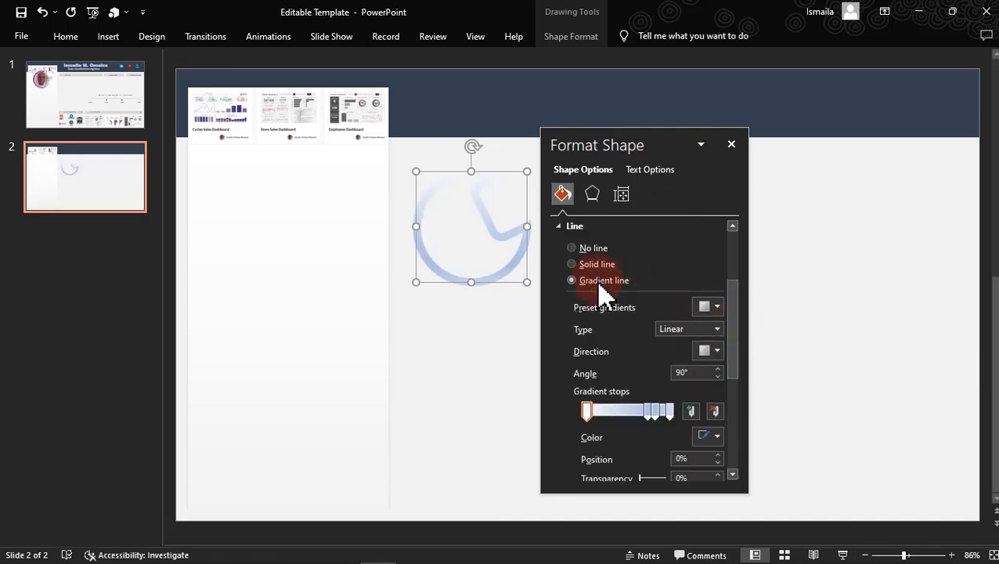
{"action": "left_click", "coordinate": [655, 409]}
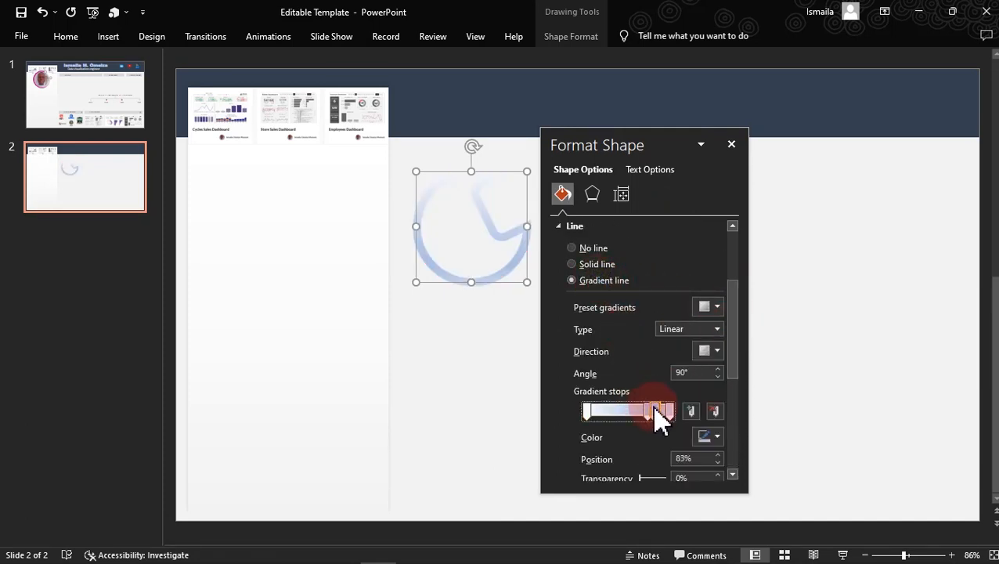
{"action": "left_click", "coordinate": [715, 414]}
{"action": "left_click", "coordinate": [587, 411]}
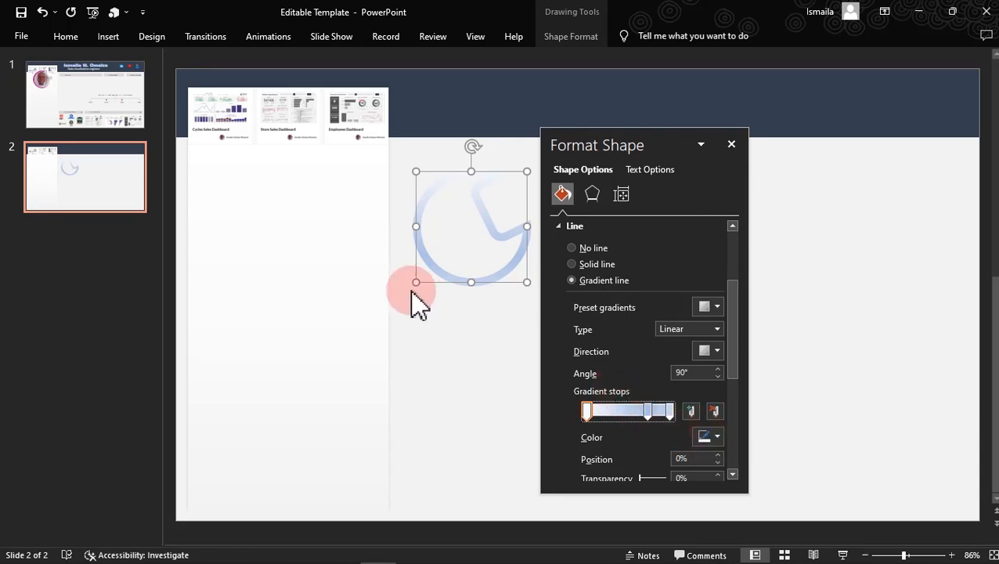
Color the outline gradient's stops at 100% and 74% with the recently used magenta
{"action": "left_click", "coordinate": [452, 274]}
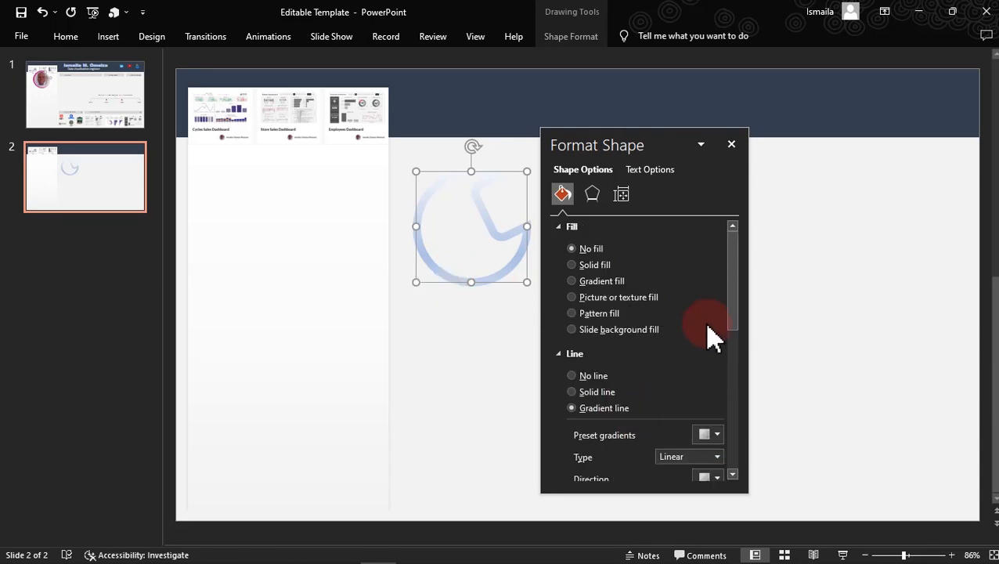
{"action": "left_click_drag", "start_coordinate": [732, 290], "coordinate": [747, 375]}
{"action": "left_click", "coordinate": [670, 351]}
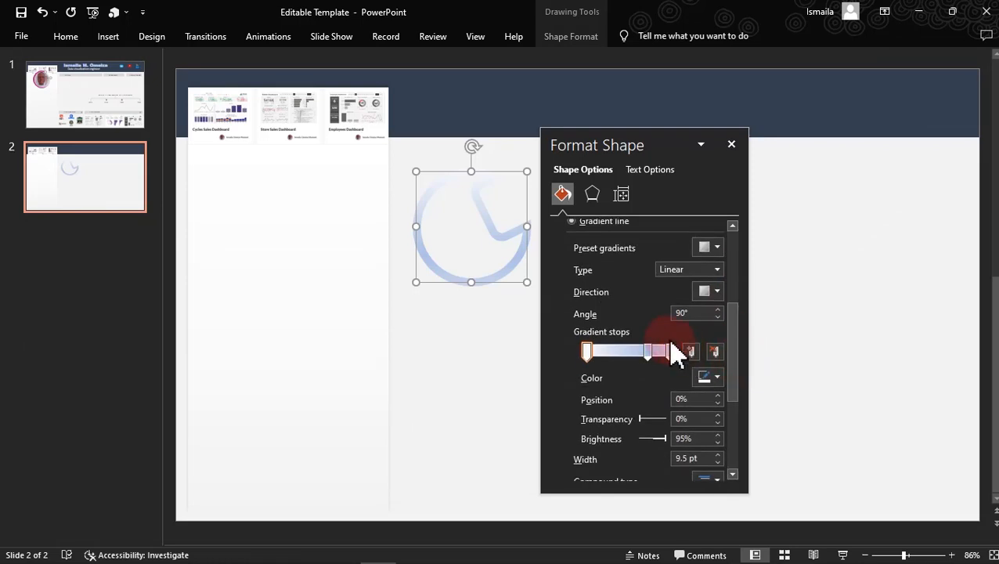
{"action": "left_click", "coordinate": [710, 377]}
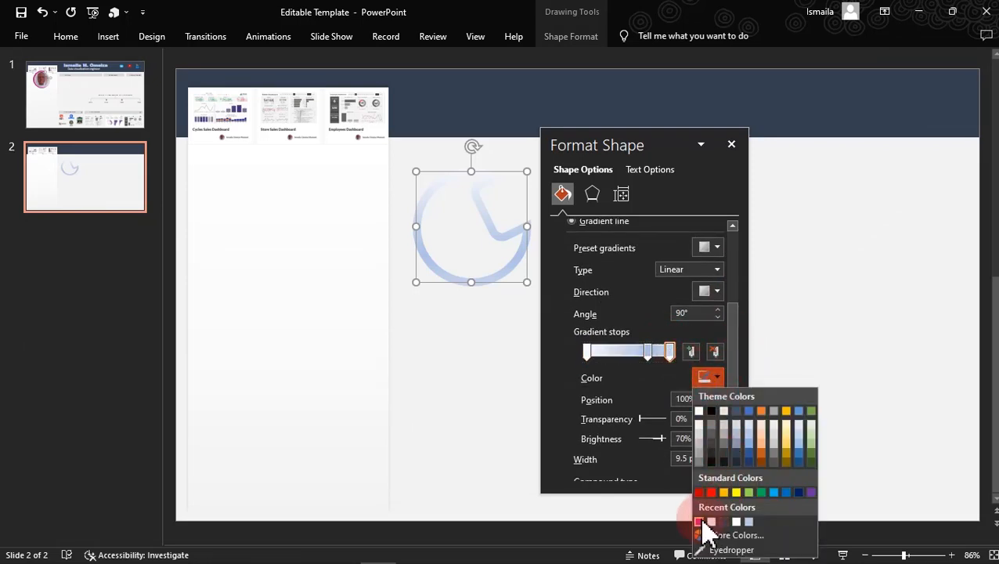
{"action": "left_click", "coordinate": [699, 521]}
{"action": "left_click", "coordinate": [693, 398]}
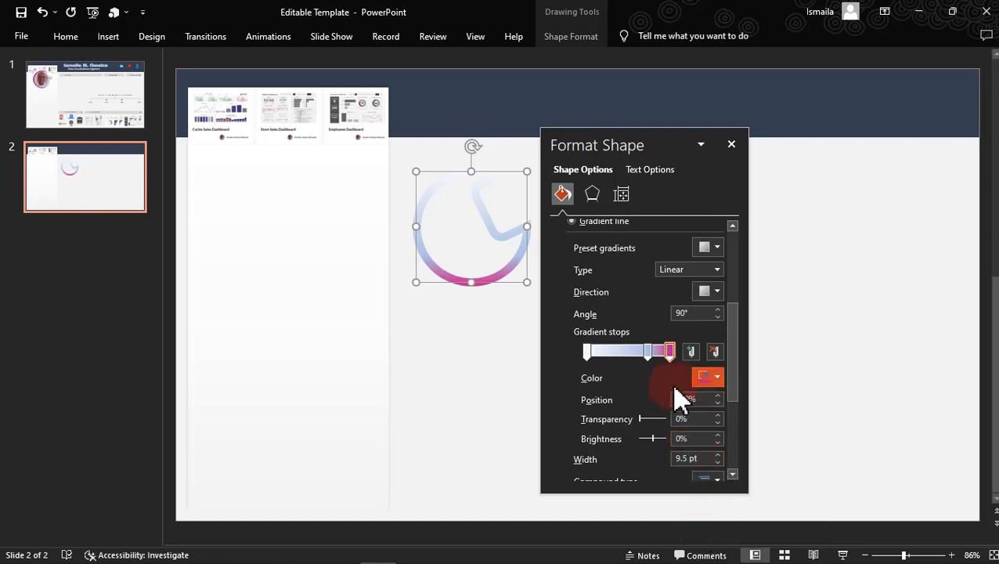
{"action": "left_click", "coordinate": [649, 352]}
{"action": "left_click", "coordinate": [716, 377]}
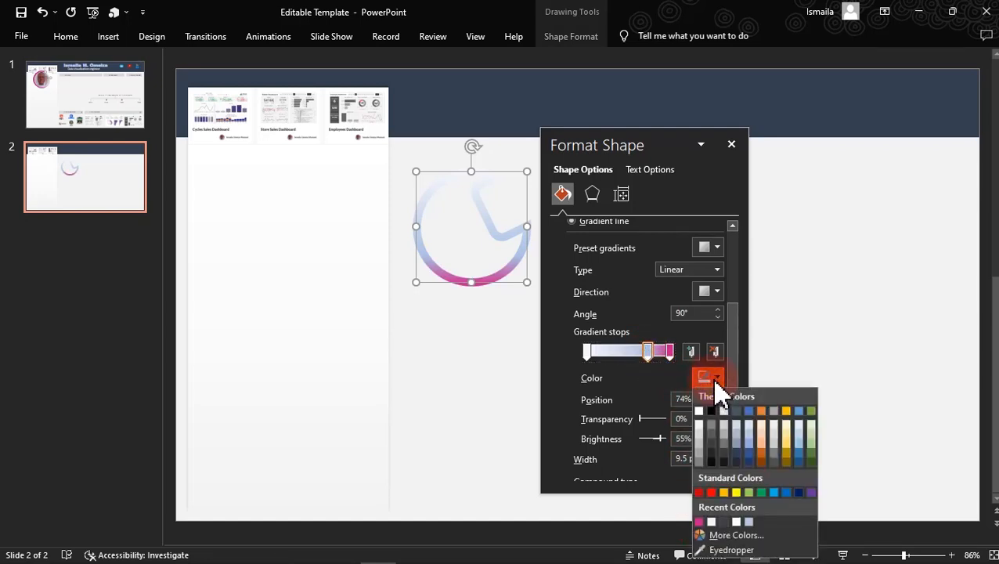
{"action": "left_click", "coordinate": [700, 521]}
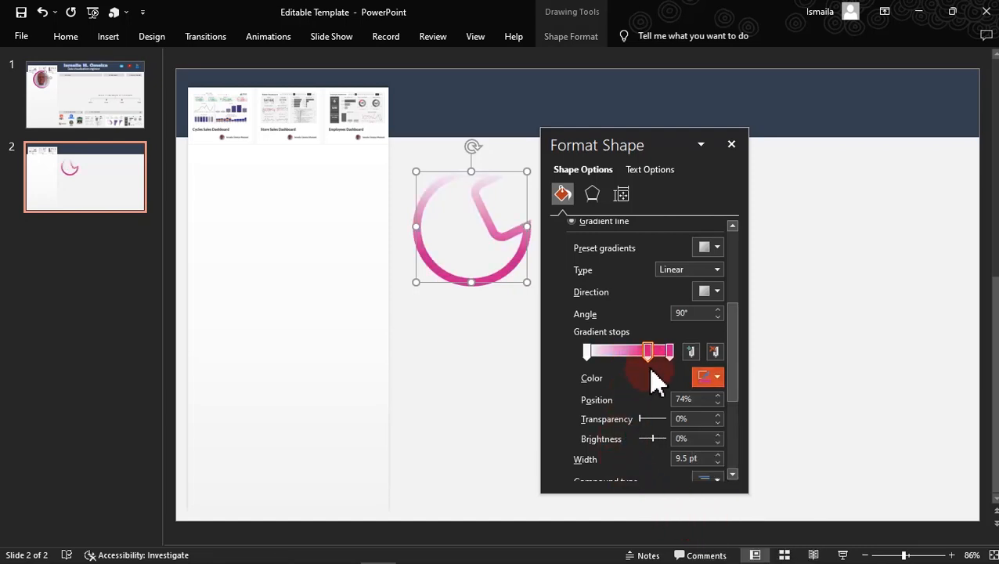
Run the ring's linear outline gradient from right to left and adjust its angle to 170°
{"action": "left_click", "coordinate": [718, 293]}
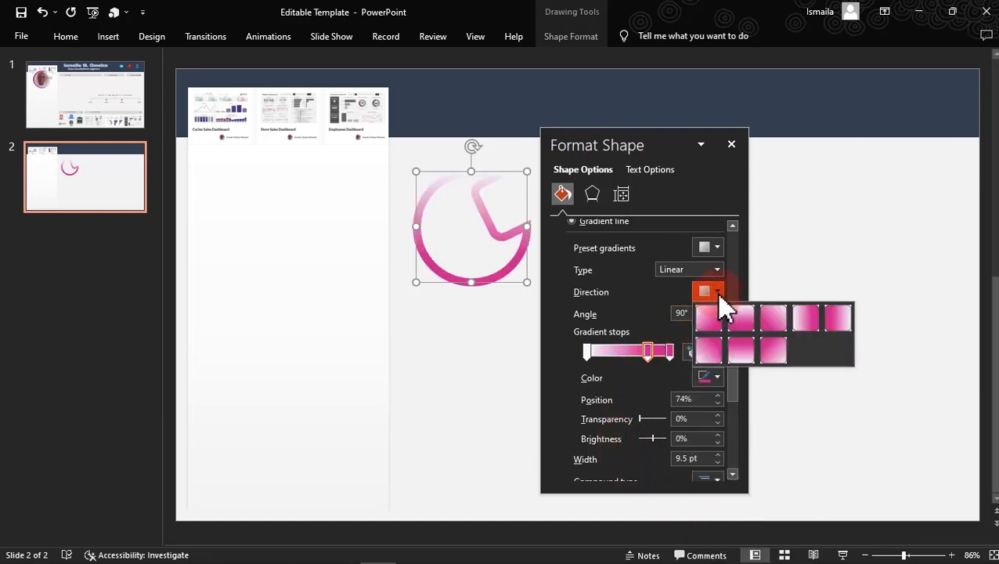
{"action": "left_click", "coordinate": [835, 321]}
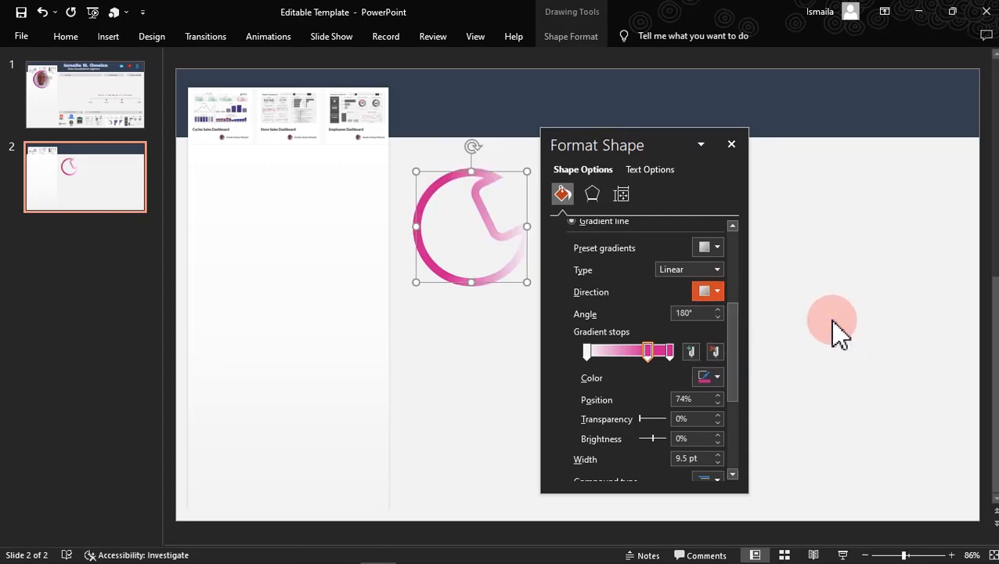
{"action": "left_click_drag", "start_coordinate": [579, 145], "coordinate": [713, 167]}
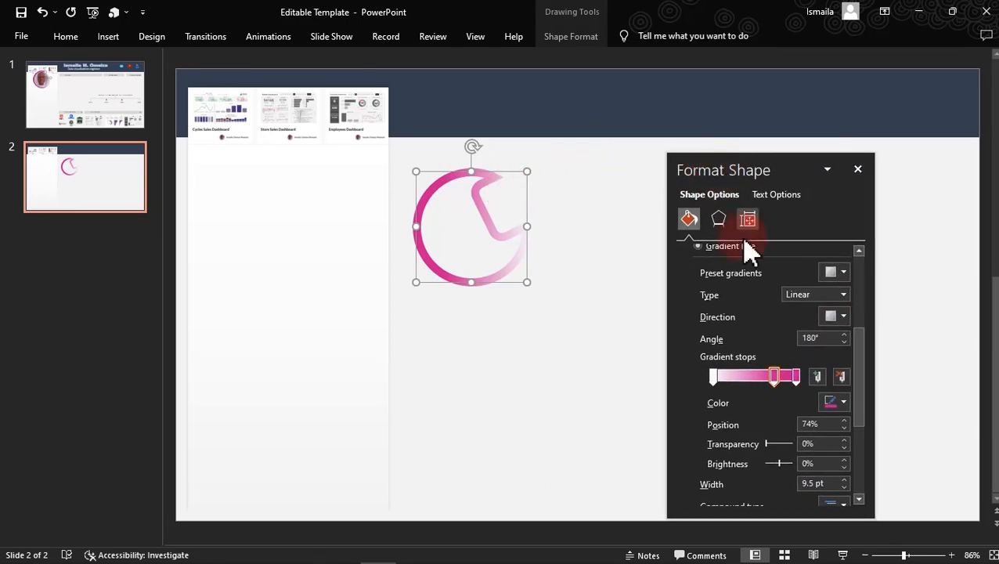
{"action": "left_click", "coordinate": [844, 342]}
{"action": "left_click", "coordinate": [844, 342]}
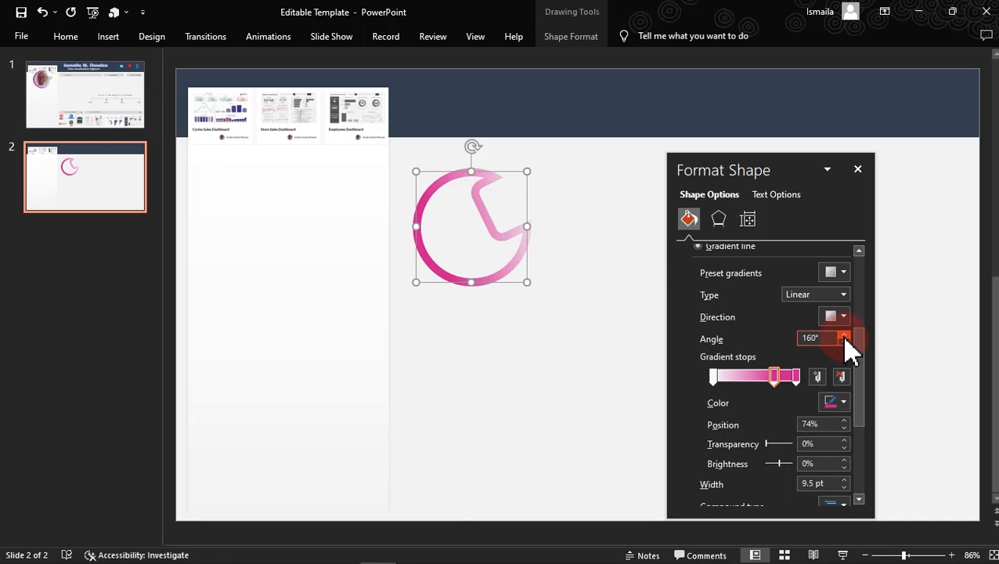
{"action": "left_click", "coordinate": [844, 334]}
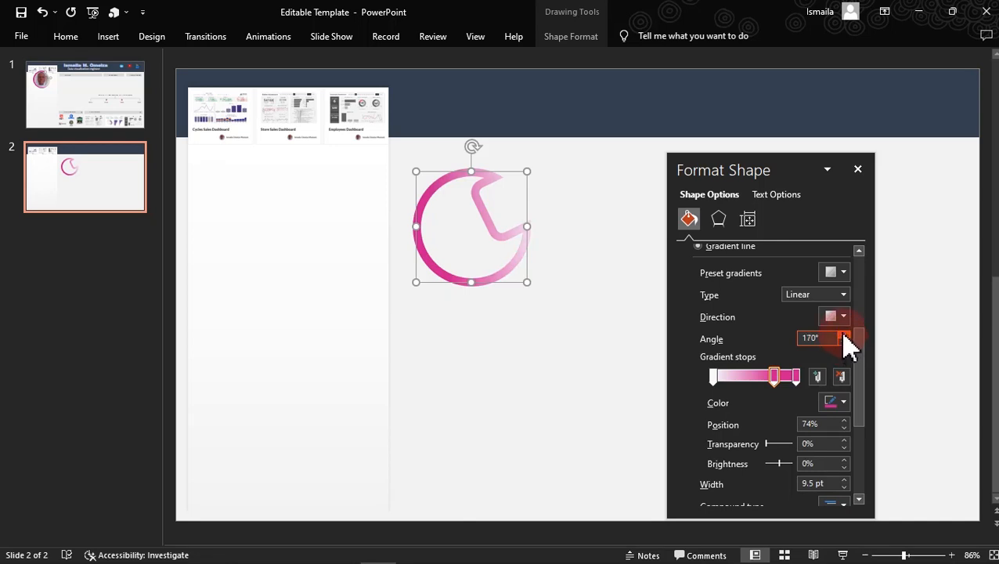
{"action": "left_click", "coordinate": [844, 334]}
{"action": "left_click", "coordinate": [844, 343]}
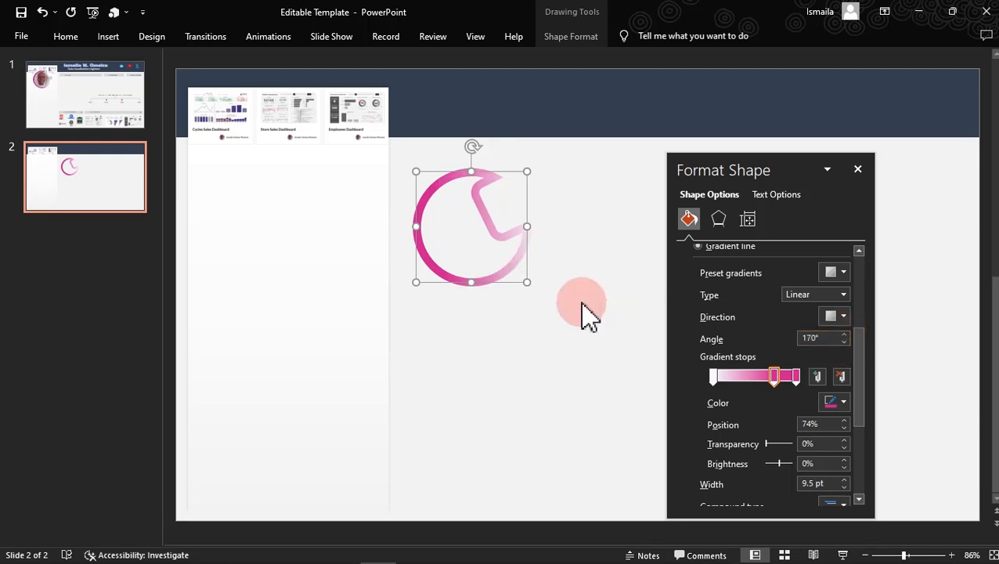
{"action": "left_click", "coordinate": [618, 303]}
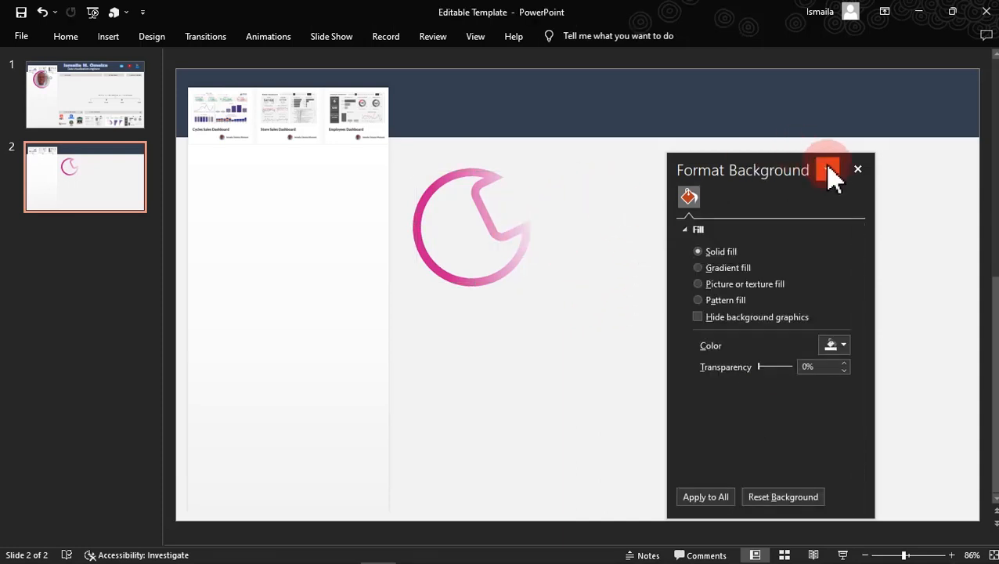
Draw a circle, move it onto the gradient ring, and shrink and center it to fit inside the ring
{"action": "left_click", "coordinate": [112, 37]}
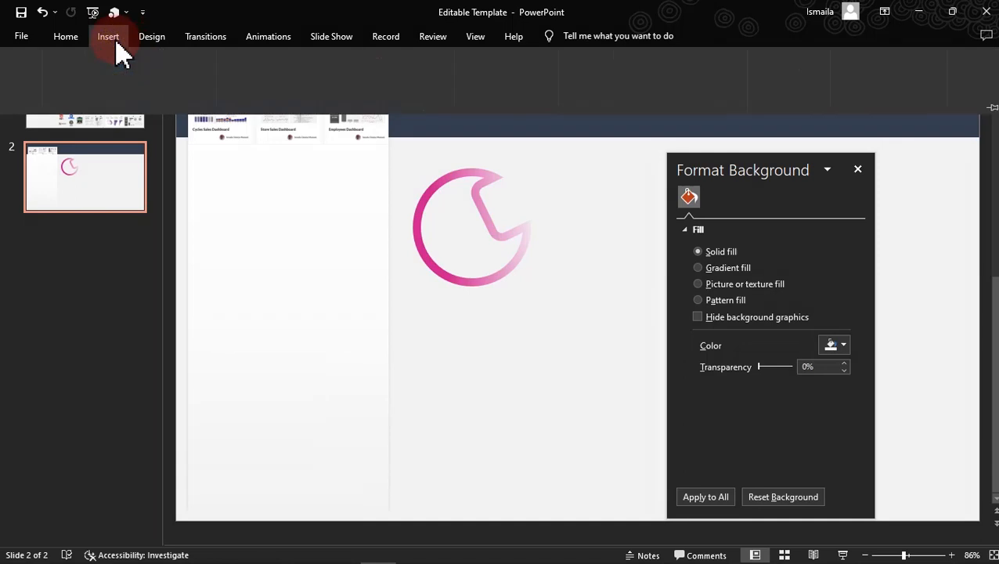
{"action": "left_click", "coordinate": [241, 92]}
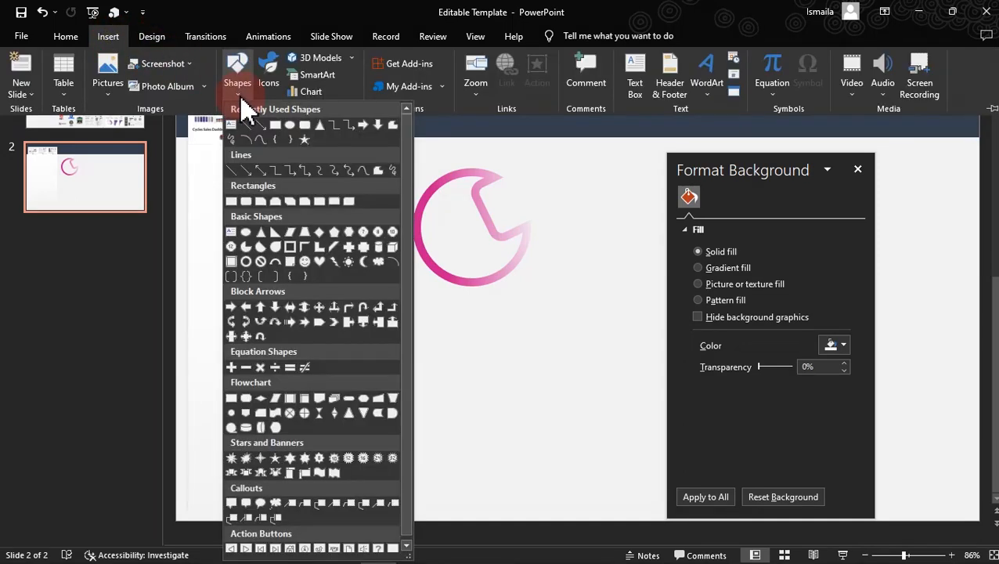
{"action": "left_click", "coordinate": [274, 127]}
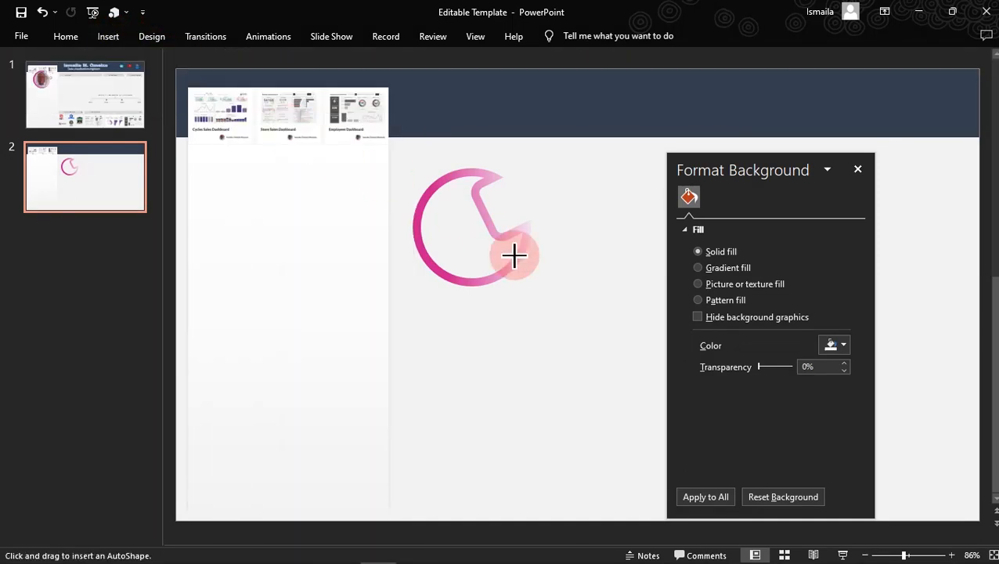
{"action": "left_click_drag", "start_coordinate": [566, 294], "coordinate": [638, 413]}
{"action": "left_click_drag", "start_coordinate": [624, 358], "coordinate": [473, 241]}
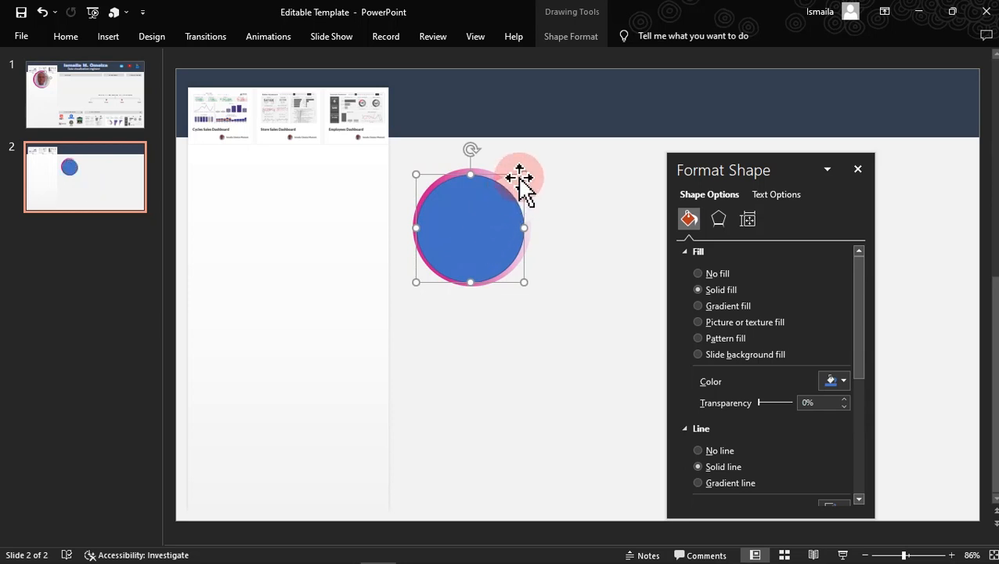
{"action": "left_click_drag", "start_coordinate": [523, 175], "coordinate": [518, 179]}
{"action": "left_click_drag", "start_coordinate": [480, 218], "coordinate": [485, 214]}
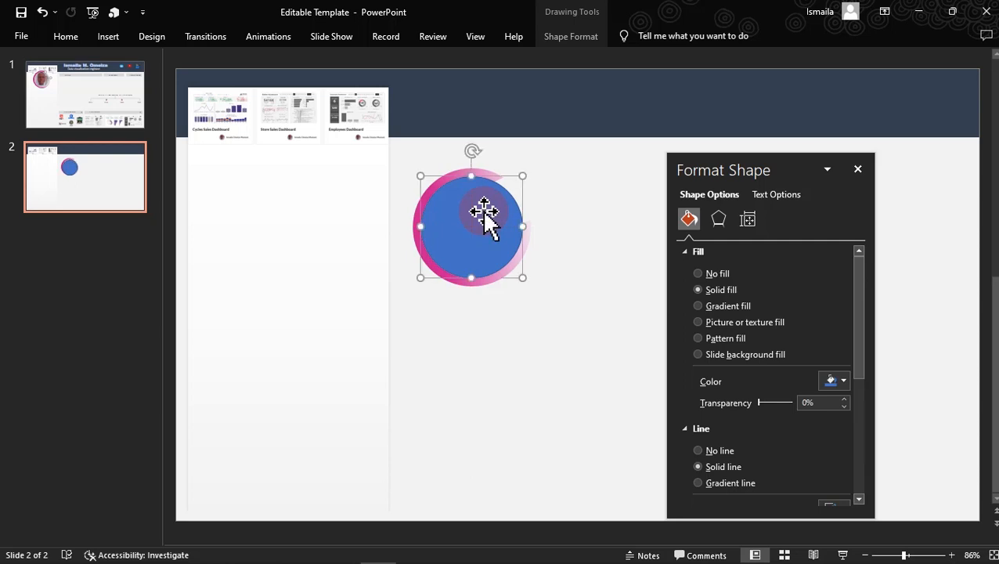
Remove the inner circle's outline and fill the circle with a light gray theme color
{"action": "left_click", "coordinate": [712, 455]}
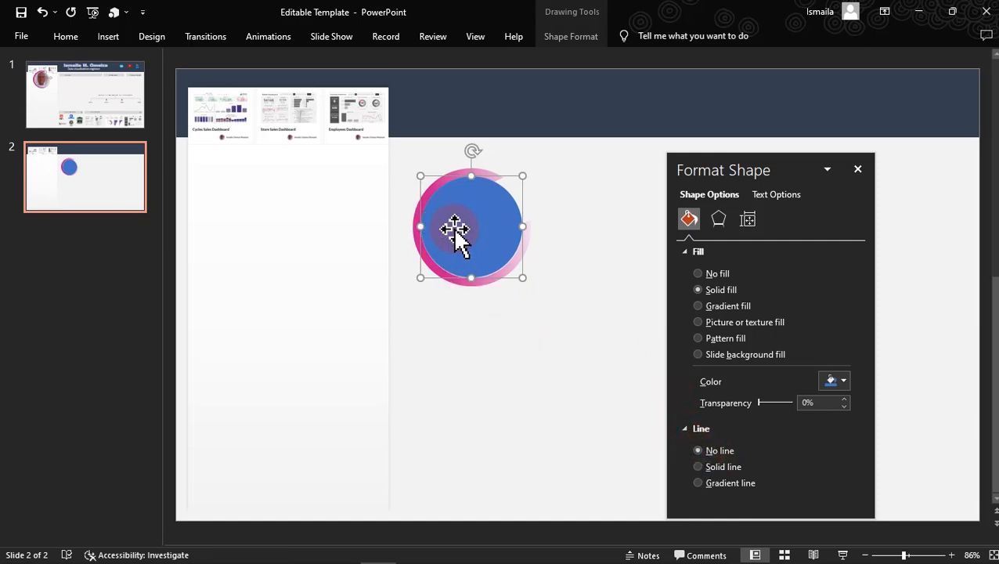
{"action": "key", "text": "Escape"}
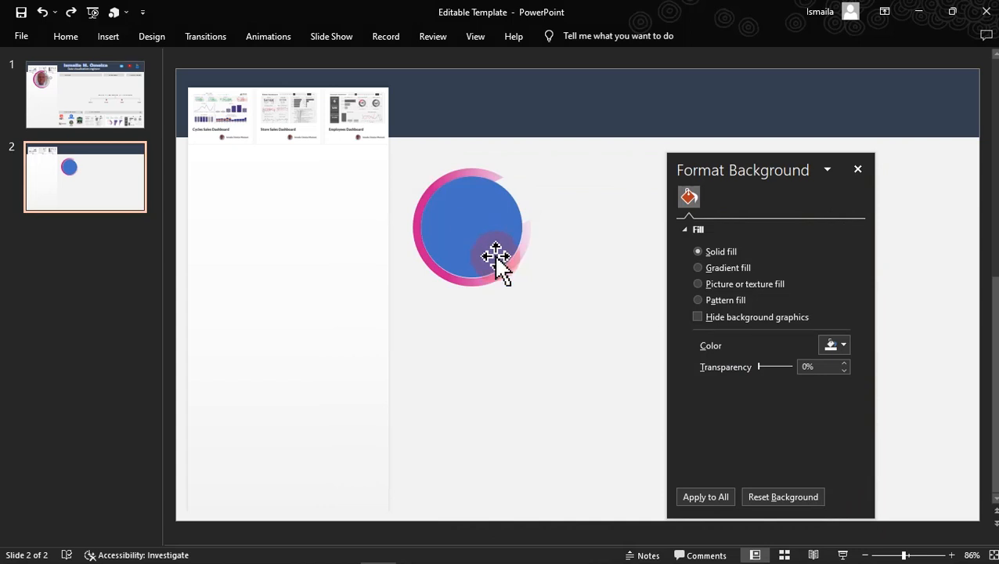
{"action": "left_click", "coordinate": [479, 243]}
{"action": "left_click", "coordinate": [832, 381]}
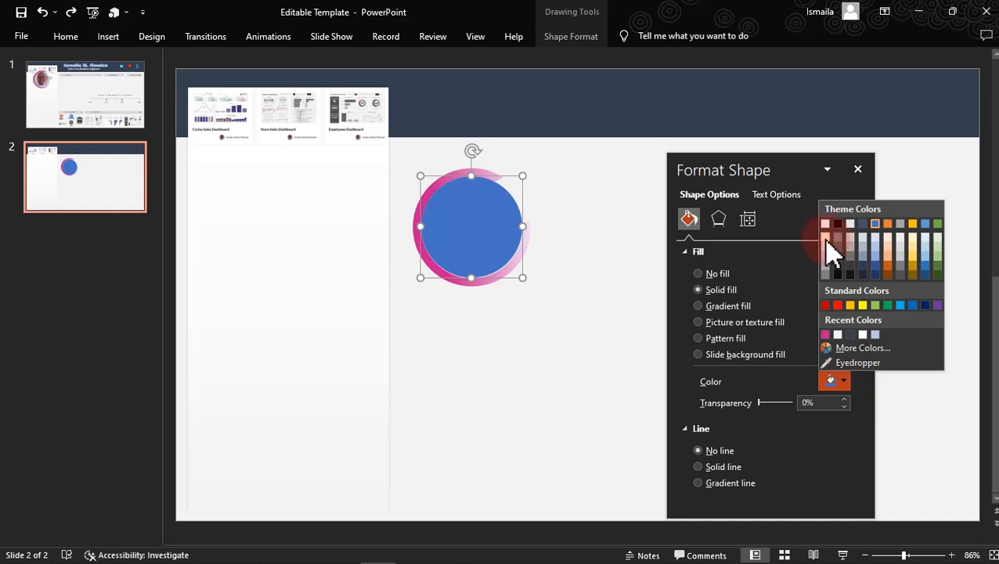
{"action": "left_click", "coordinate": [825, 235]}
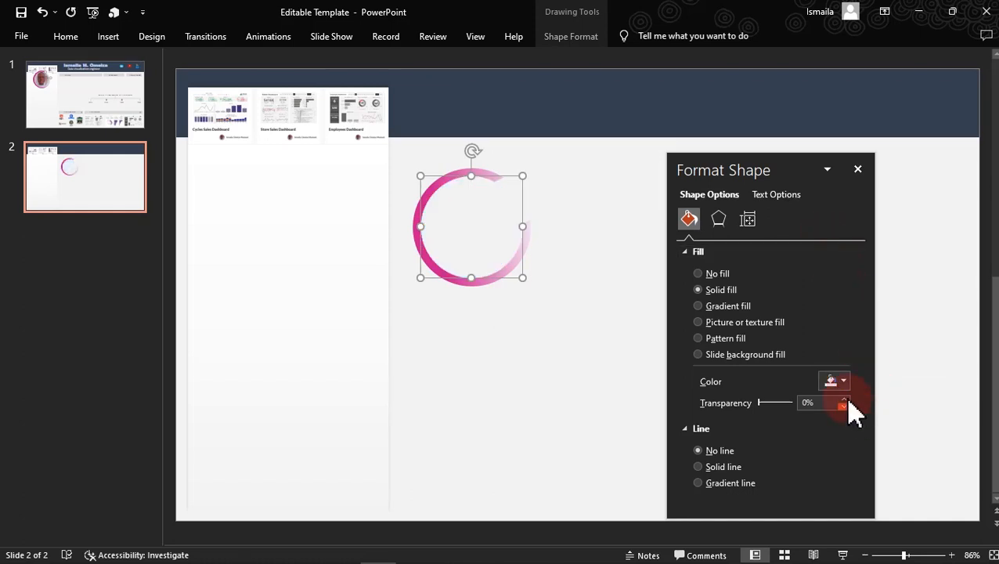
{"action": "left_click", "coordinate": [842, 376]}
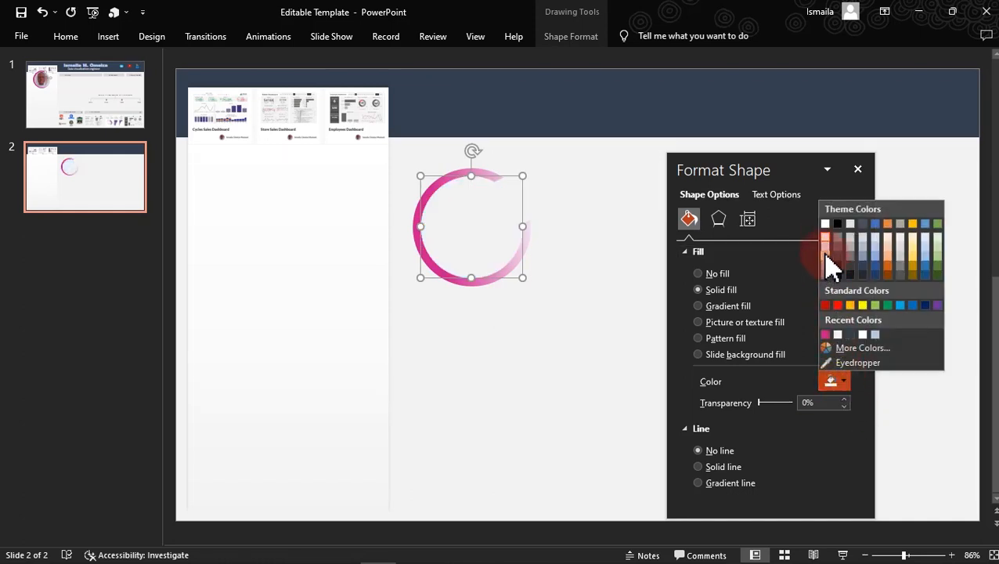
{"action": "left_click", "coordinate": [825, 252]}
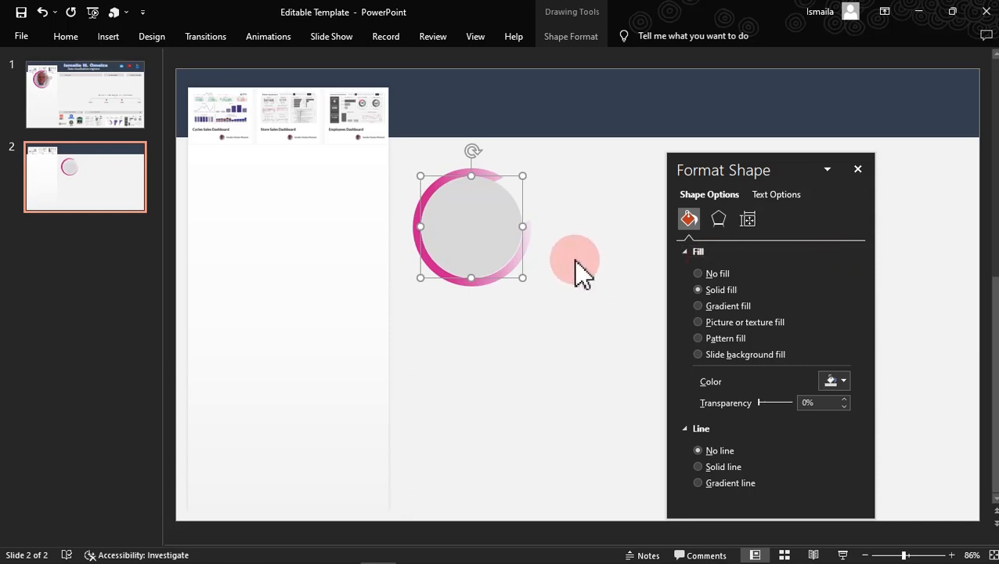
Reapply the inner circle's light gray fill and give it a solid outline in a matching light gray
{"action": "left_click", "coordinate": [720, 467]}
{"action": "left_click", "coordinate": [836, 382]}
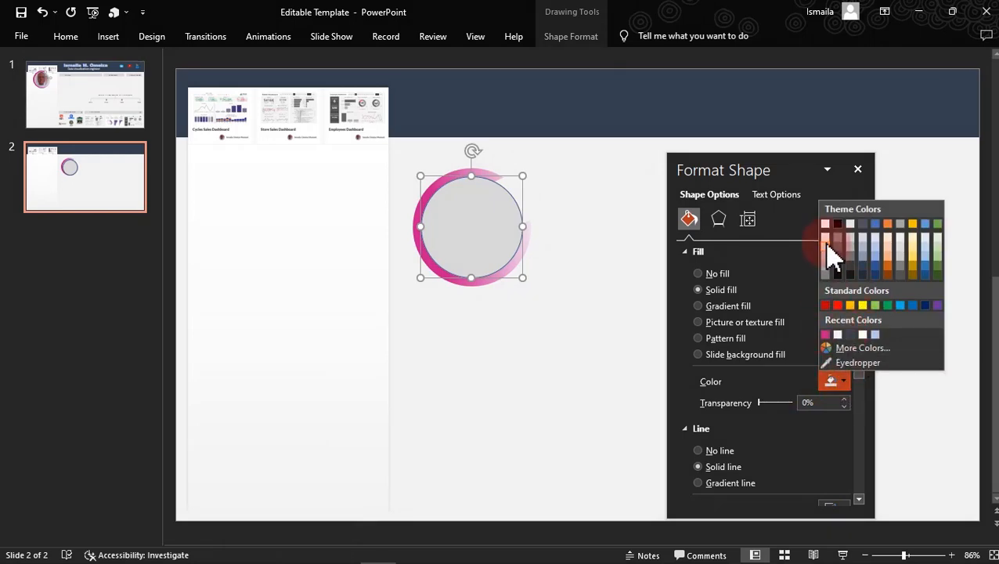
{"action": "left_click", "coordinate": [825, 243]}
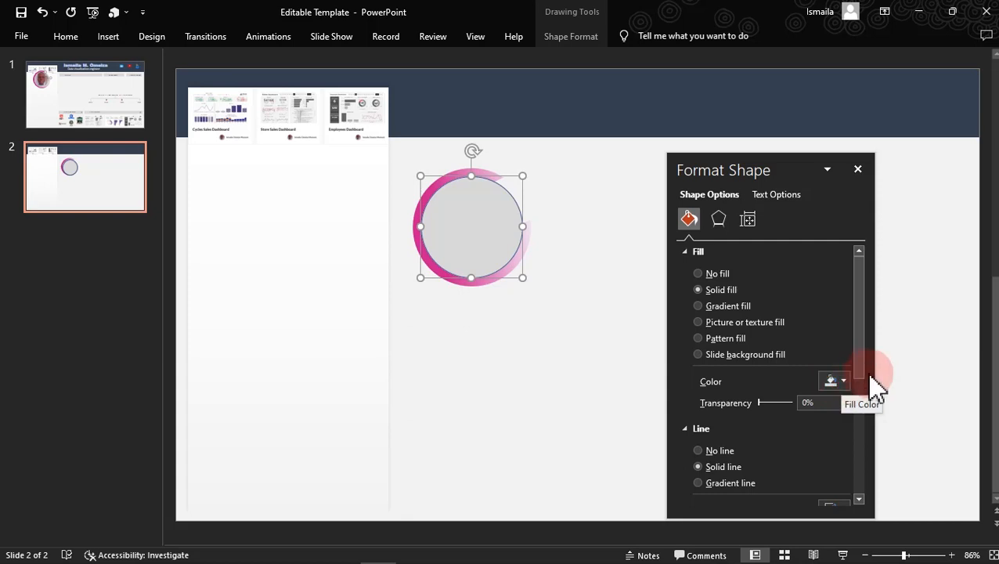
{"action": "left_click_drag", "start_coordinate": [859, 358], "coordinate": [861, 450]}
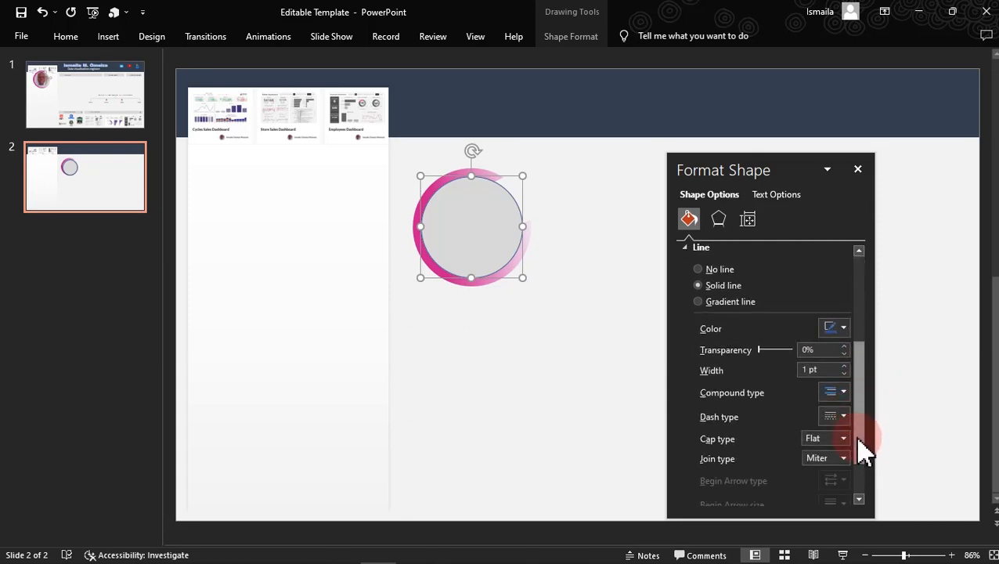
{"action": "left_click", "coordinate": [833, 329]}
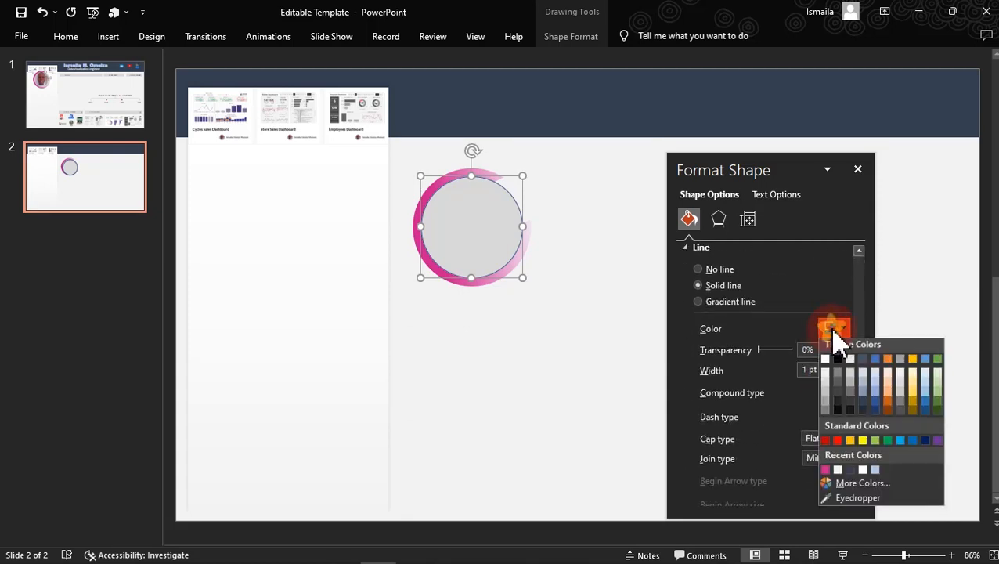
{"action": "left_click", "coordinate": [826, 387]}
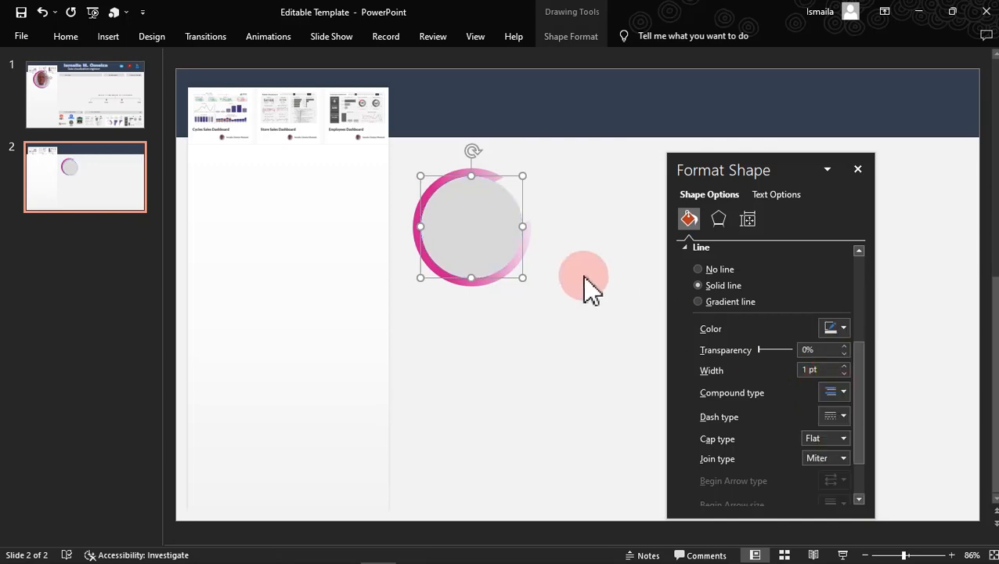
Move the gradient ring and its inner circle together onto the dashboard side panel, overlapping the thumbnails
{"action": "left_click_drag", "start_coordinate": [493, 296], "coordinate": [301, 223]}
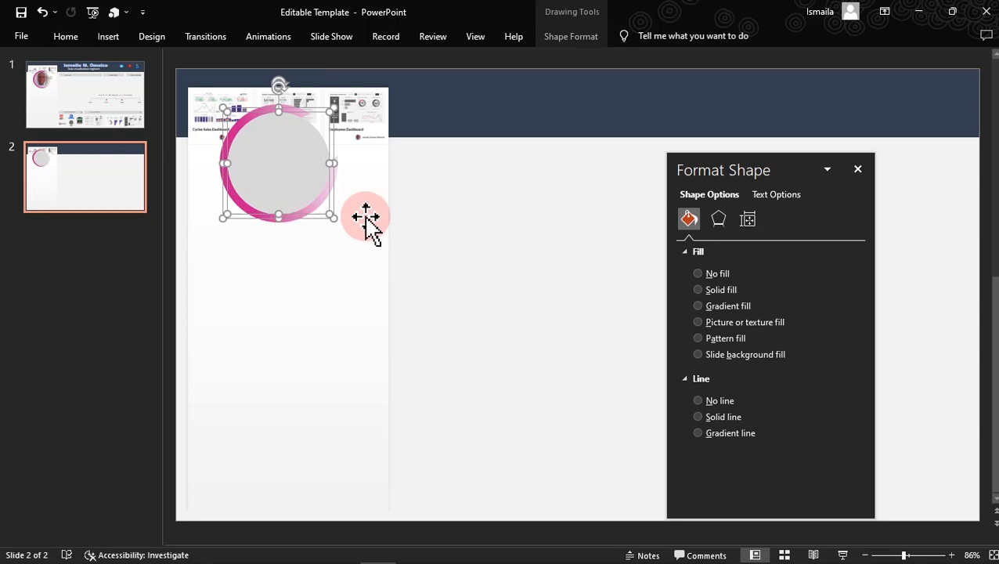
{"action": "left_click", "coordinate": [456, 223]}
Draw a small circle on the blank slide area and place it on the upper end of the ring's gap
{"action": "left_click", "coordinate": [110, 37]}
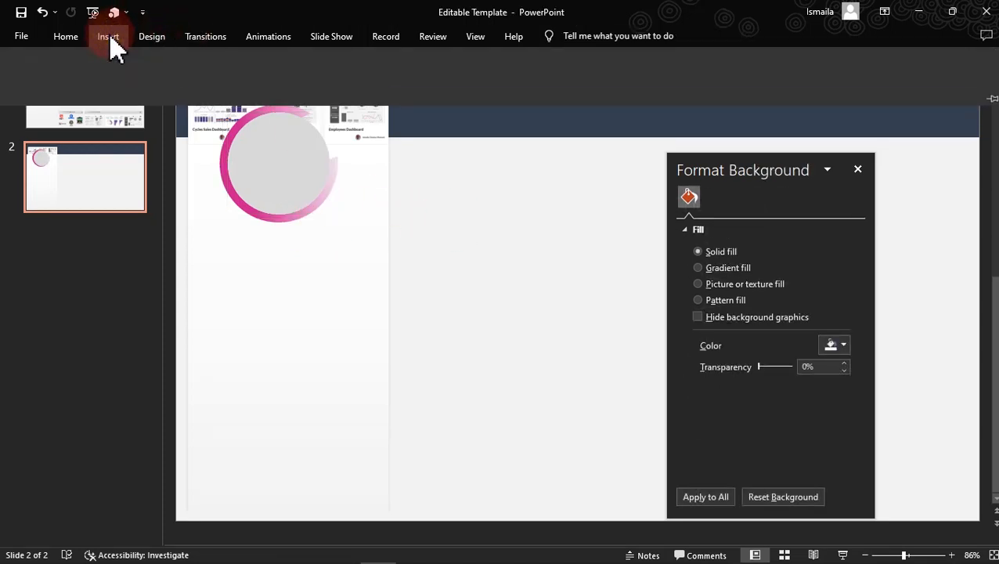
{"action": "left_click", "coordinate": [238, 78]}
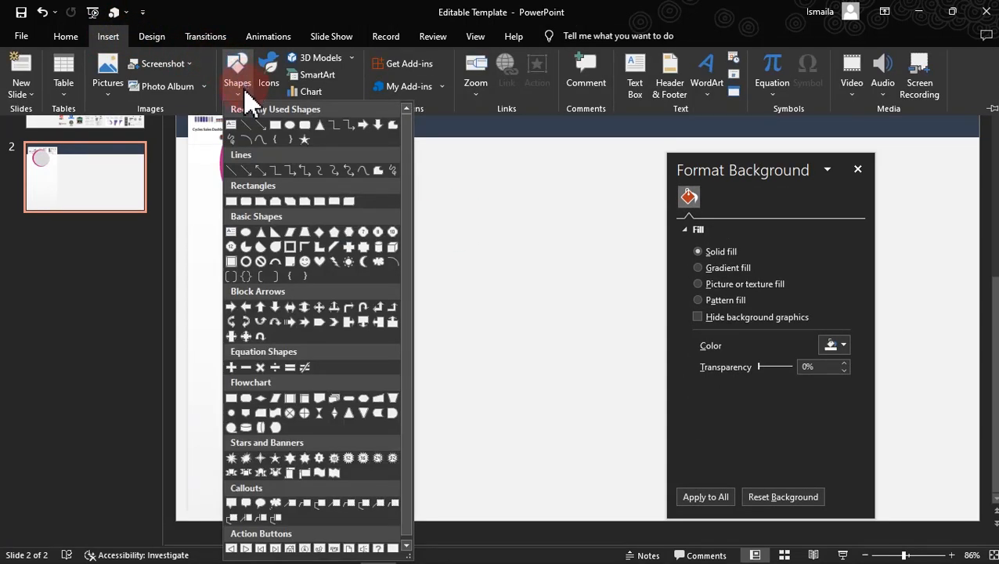
{"action": "left_click", "coordinate": [289, 127]}
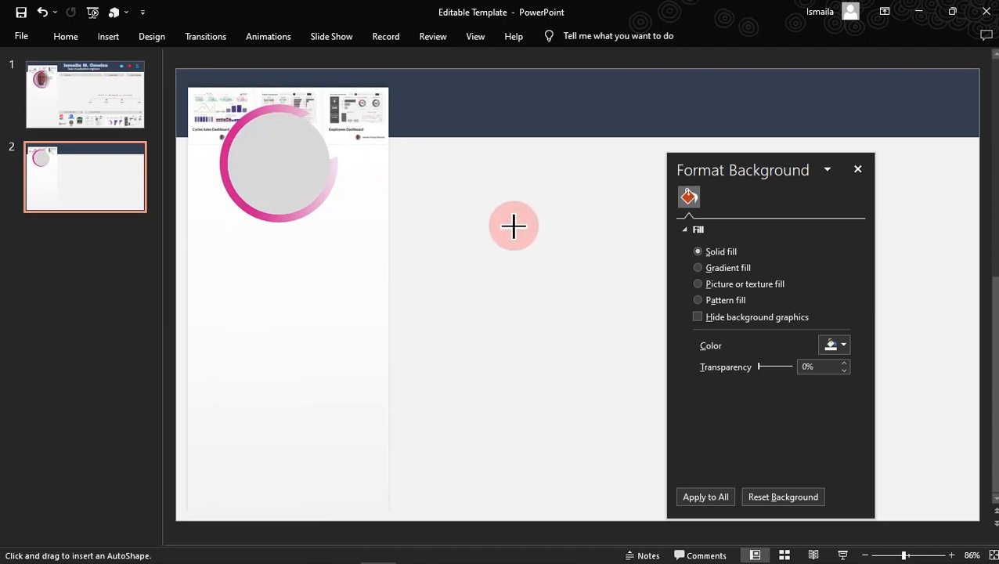
{"action": "left_click_drag", "start_coordinate": [515, 226], "coordinate": [522, 236]}
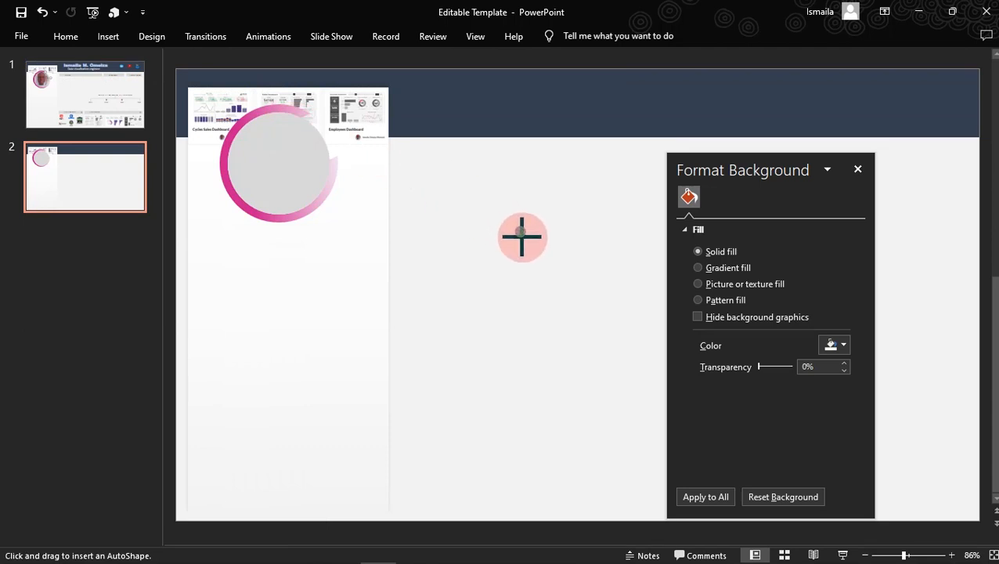
{"action": "mouse_move", "coordinate": [522, 236]}
{"action": "left_mouse_down"}
{"action": "mouse_move", "coordinate": [296, 168]}
{"action": "mouse_move", "coordinate": [303, 150]}
{"action": "left_mouse_up"}
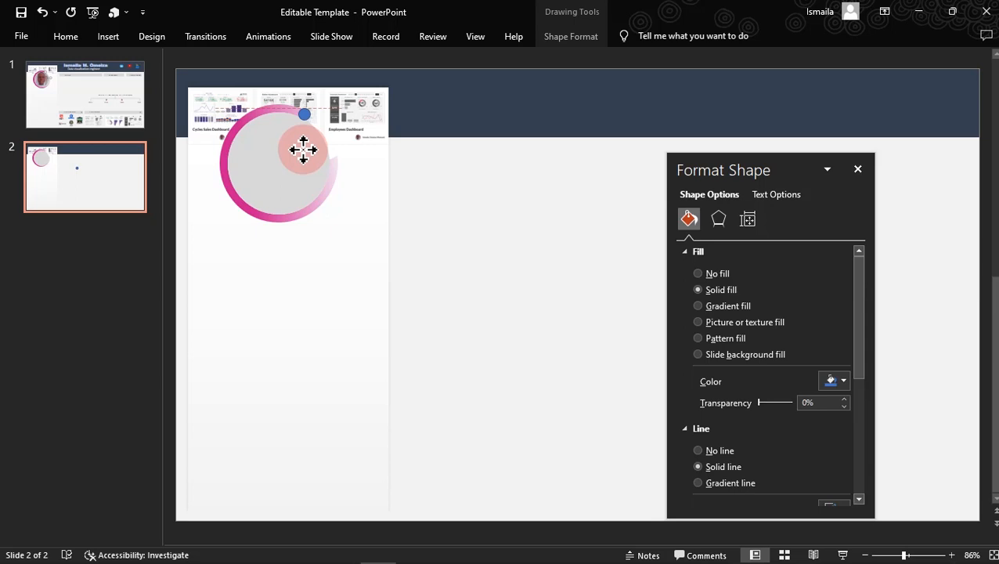
{"action": "left_click_drag", "start_coordinate": [303, 151], "coordinate": [307, 149]}
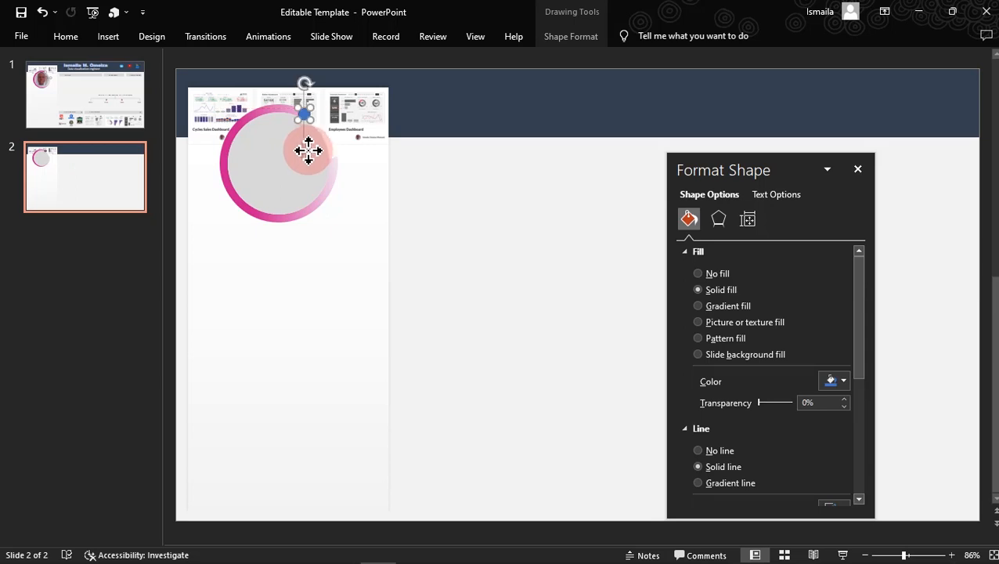
Check the ring's dots on the finished slide 1, and fill the small circle on slide 2 with white
{"action": "left_click", "coordinate": [112, 110]}
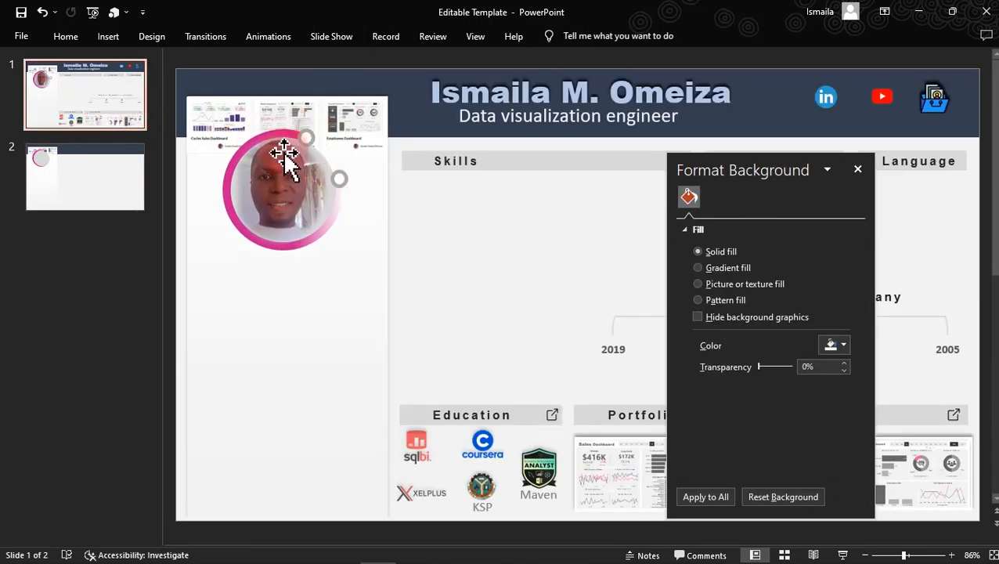
{"action": "left_click", "coordinate": [114, 176]}
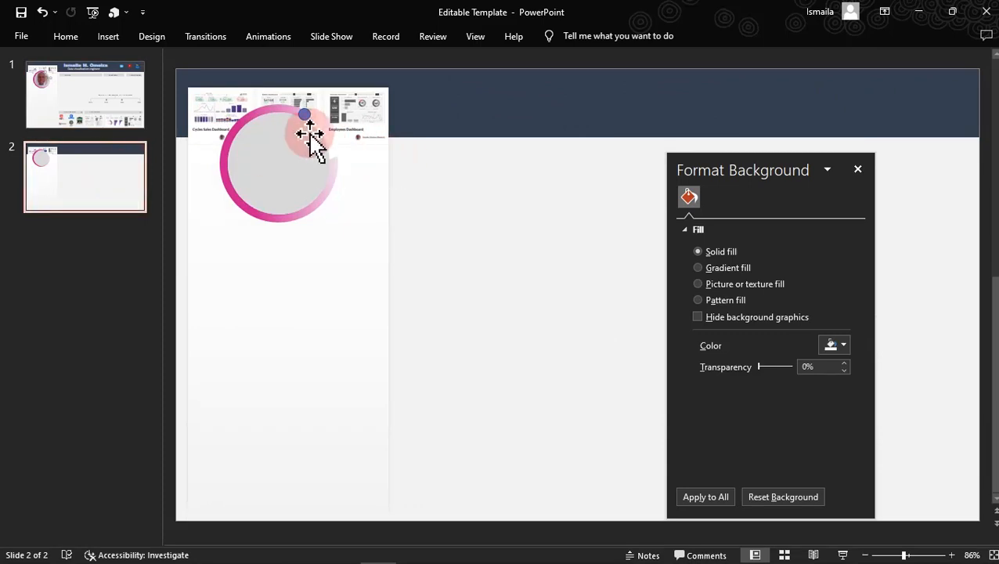
{"action": "left_click", "coordinate": [305, 116]}
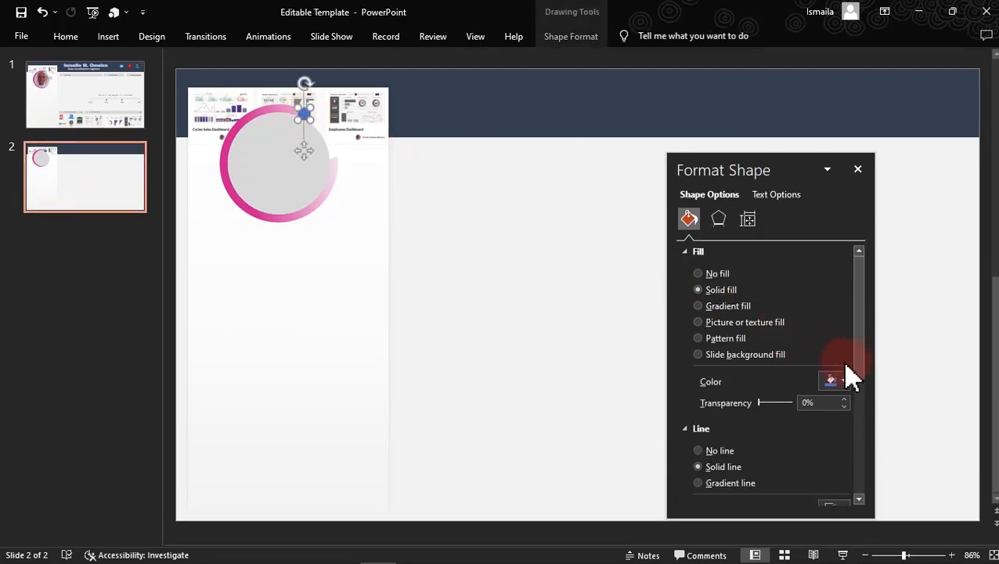
{"action": "left_click", "coordinate": [844, 382]}
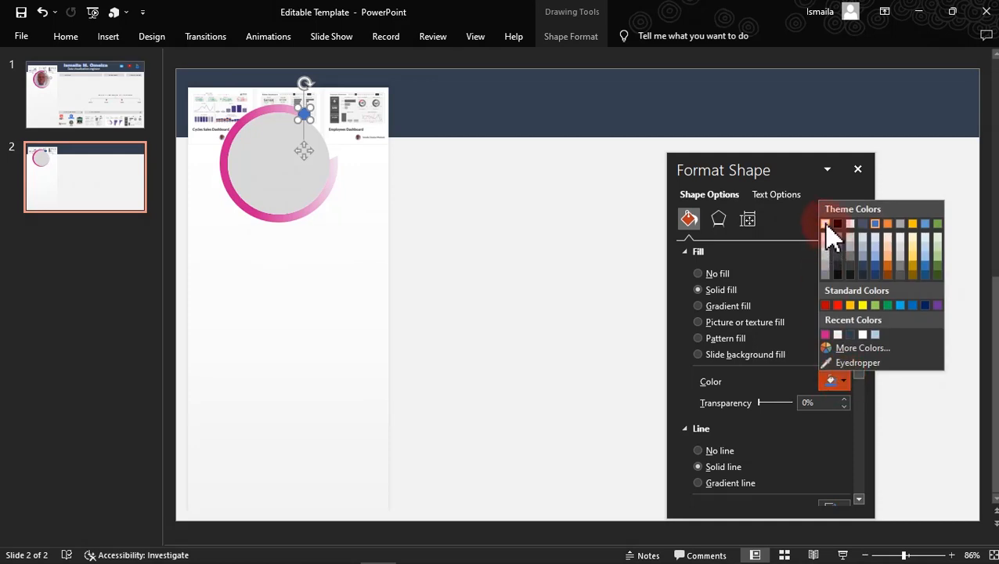
{"action": "left_click", "coordinate": [826, 223]}
Set the small circle's outline width to 3.5 pt
{"action": "left_click_drag", "start_coordinate": [867, 306], "coordinate": [863, 368]}
{"action": "left_click", "coordinate": [843, 424]}
{"action": "left_click", "coordinate": [844, 423]}
{"action": "left_click", "coordinate": [844, 424]}
{"action": "left_click", "coordinate": [844, 423]}
{"action": "left_click", "coordinate": [844, 424]}
{"action": "left_click", "coordinate": [844, 423]}
{"action": "left_click", "coordinate": [844, 424]}
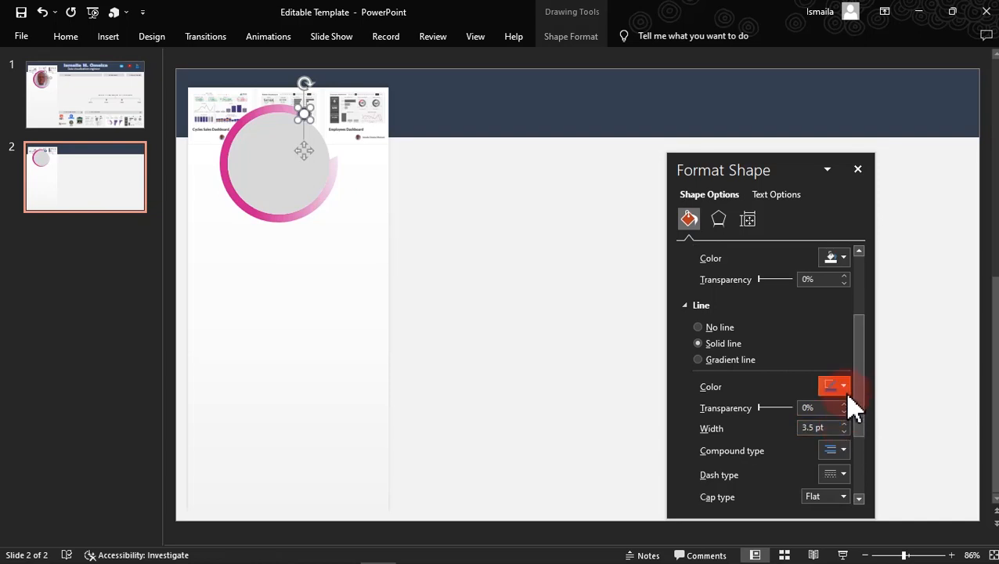
Color the small circle's outline with a darker gray shade of the white theme color
{"action": "left_click", "coordinate": [835, 386]}
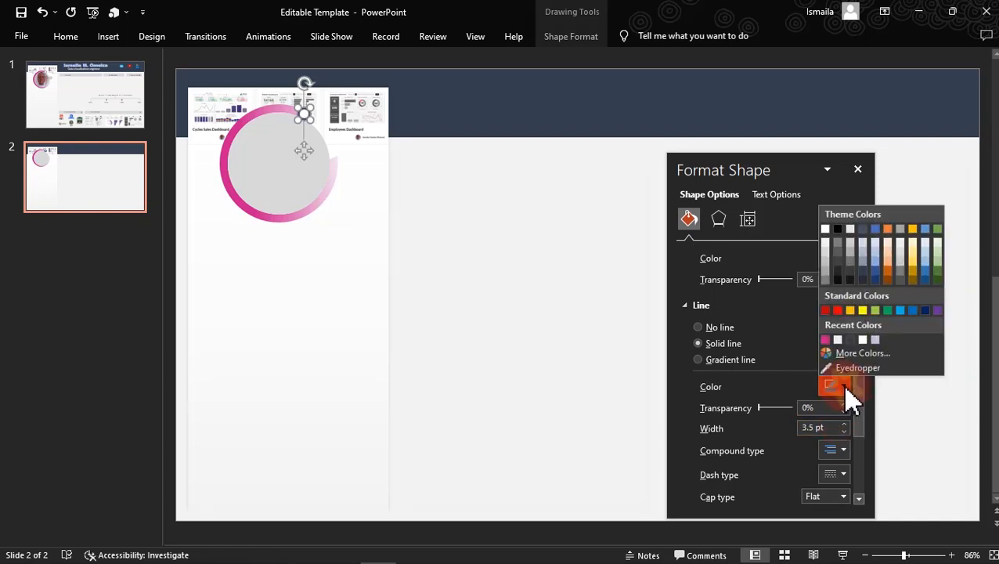
{"action": "left_click", "coordinate": [827, 251]}
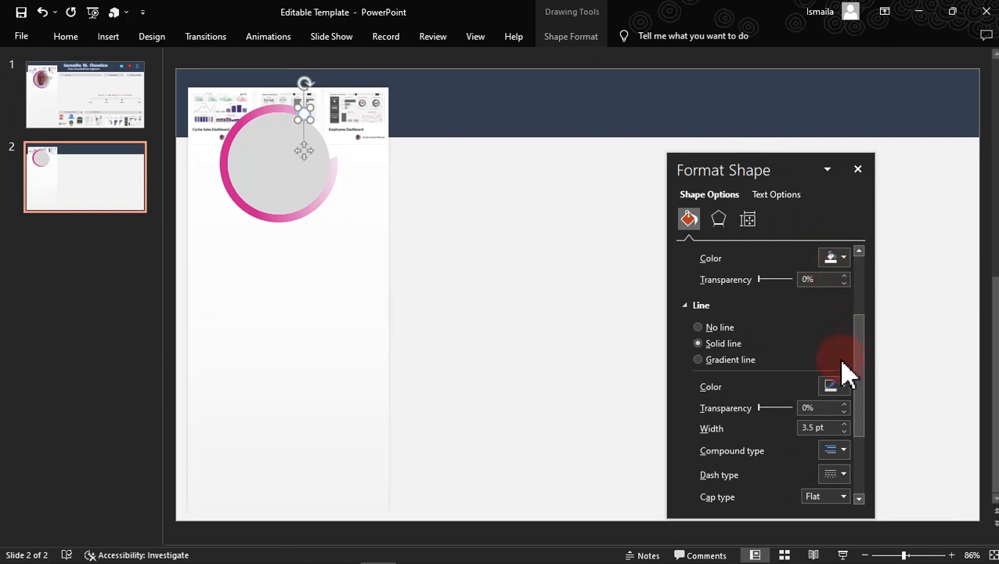
{"action": "left_click", "coordinate": [836, 387]}
{"action": "left_click", "coordinate": [827, 263]}
{"action": "left_click", "coordinate": [573, 247]}
{"action": "left_click", "coordinate": [365, 154]}
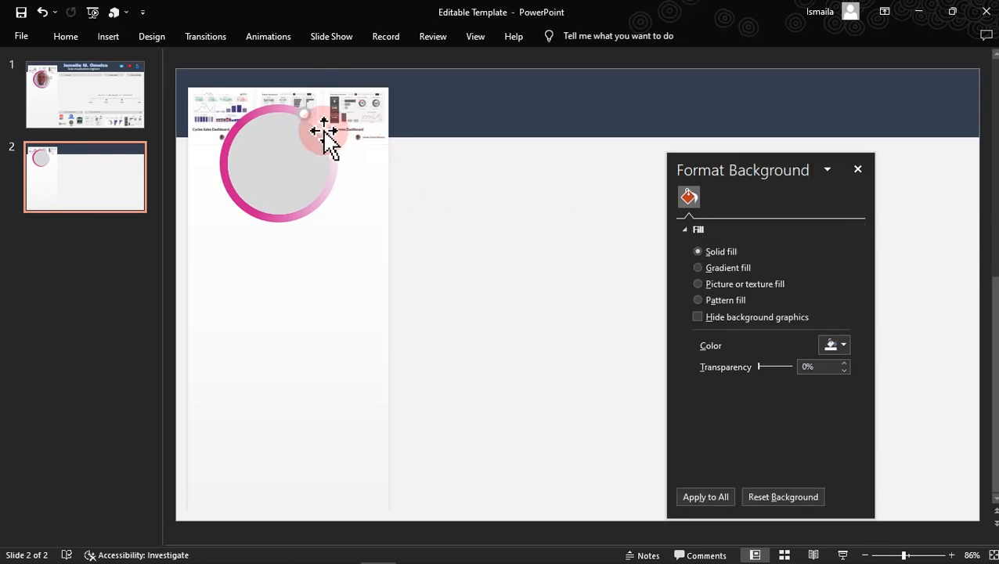
Compare with slide 1, set the small circle's outline width to 4 pt, and duplicate it onto the ring gap's lower end
{"action": "left_click", "coordinate": [88, 98]}
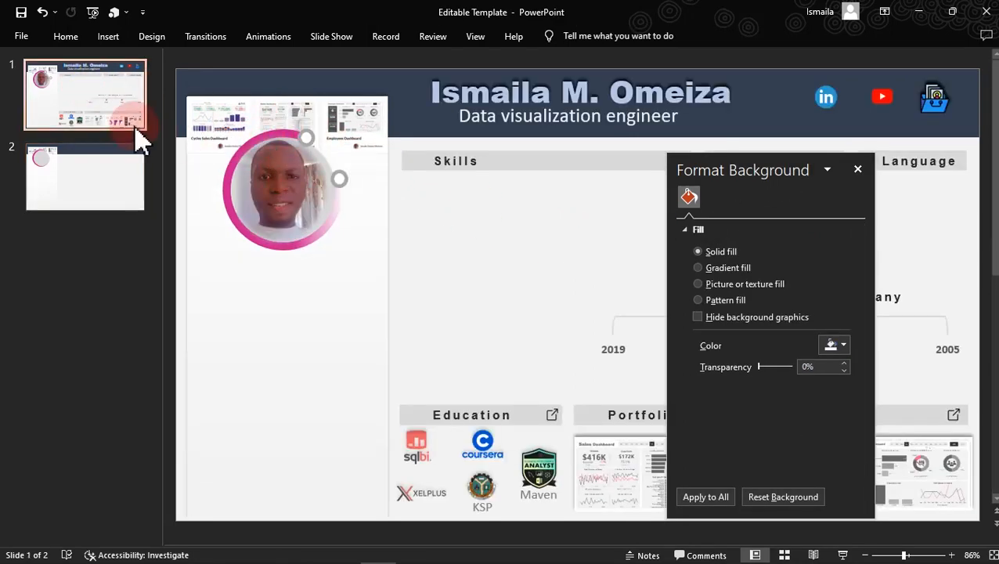
{"action": "left_click", "coordinate": [89, 189]}
{"action": "left_click", "coordinate": [296, 118]}
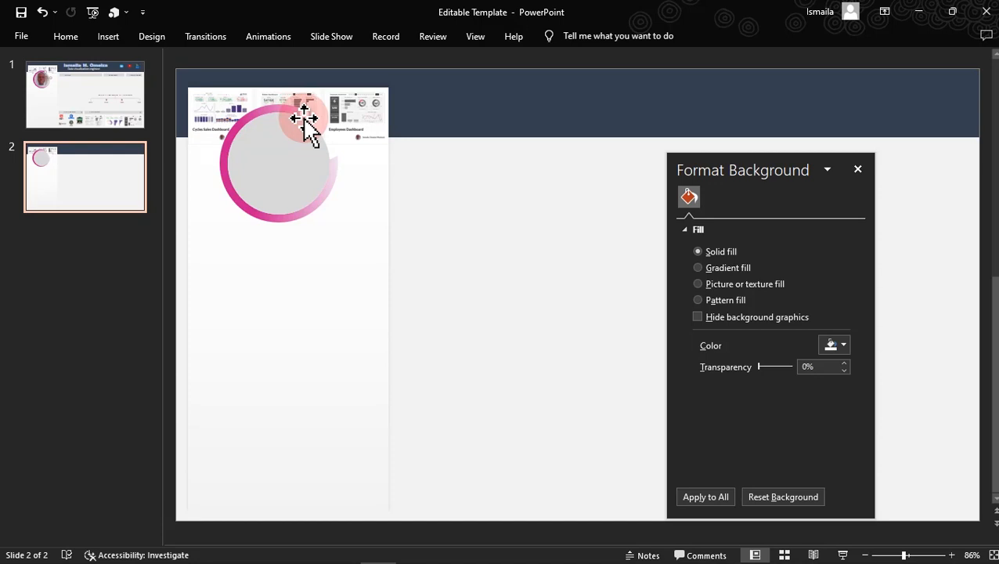
{"action": "left_click", "coordinate": [305, 119]}
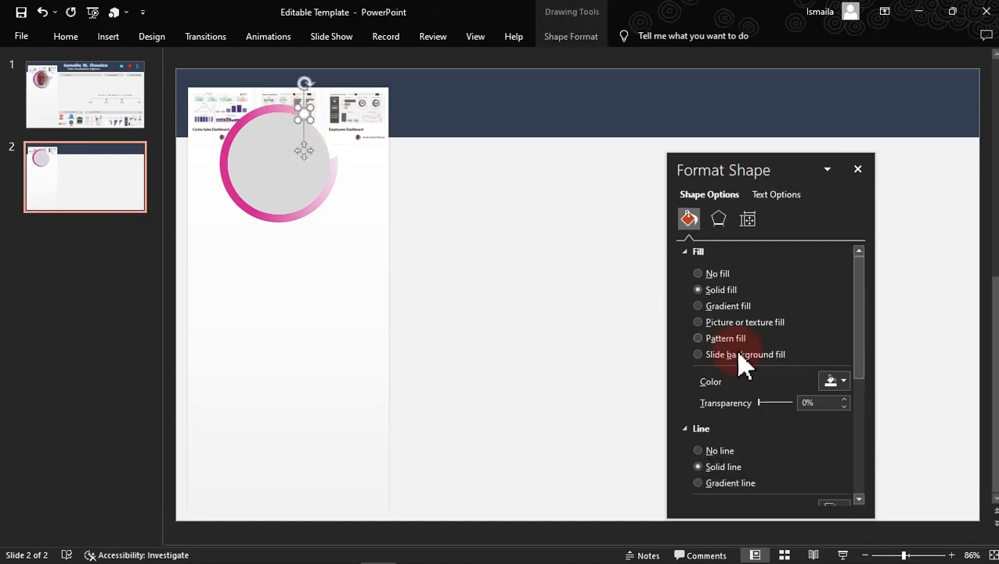
{"action": "left_click_drag", "start_coordinate": [861, 345], "coordinate": [854, 412]}
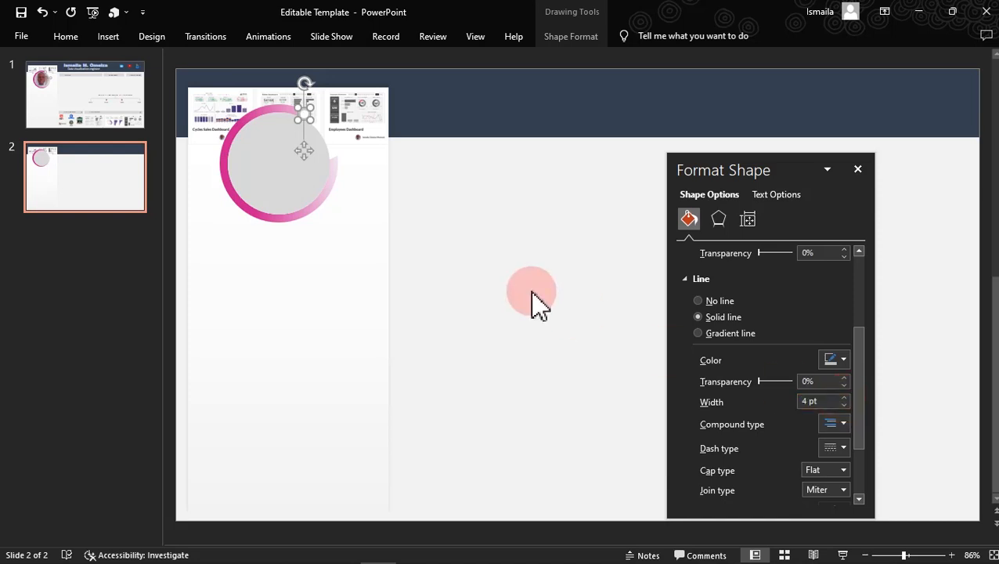
{"action": "left_click_drag", "start_coordinate": [304, 150], "coordinate": [331, 189], "text": "ctrl"}
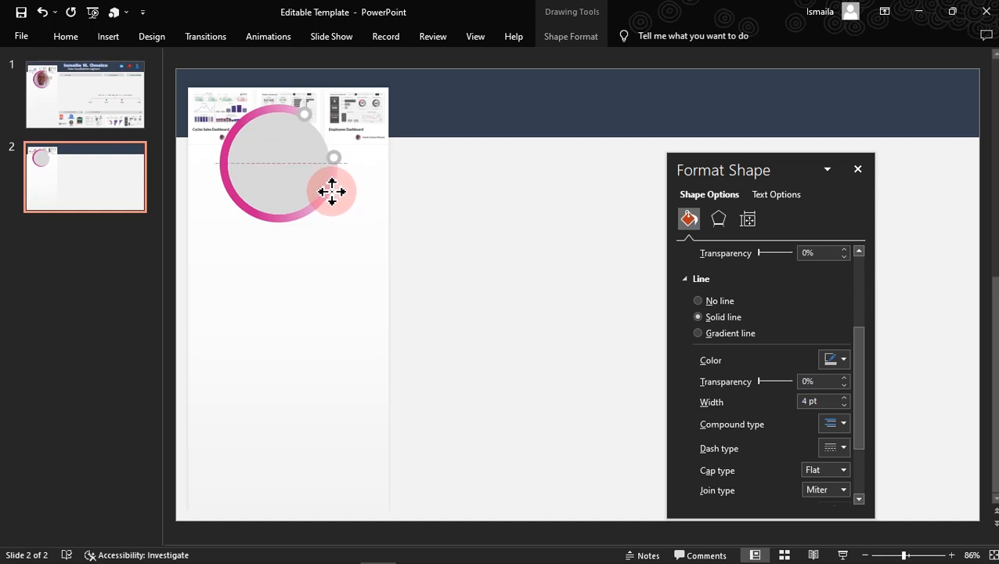
{"action": "left_click", "coordinate": [442, 209]}
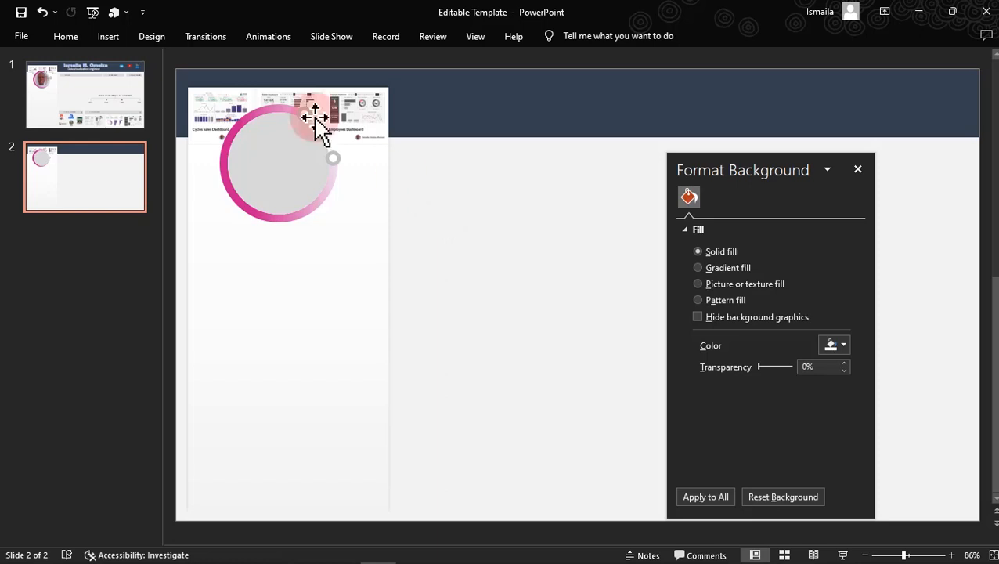
{"action": "left_click", "coordinate": [109, 39]}
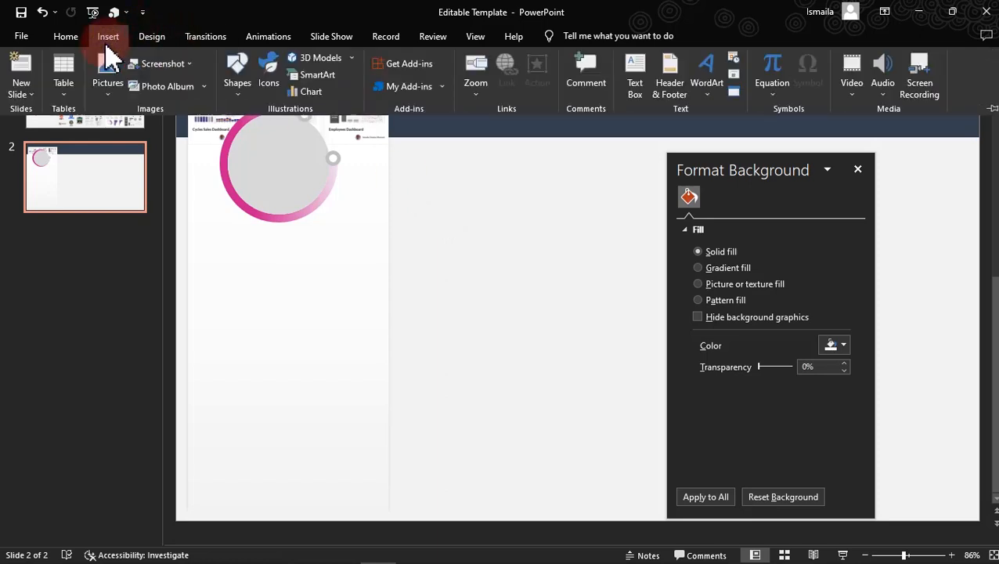
{"action": "left_click", "coordinate": [110, 98]}
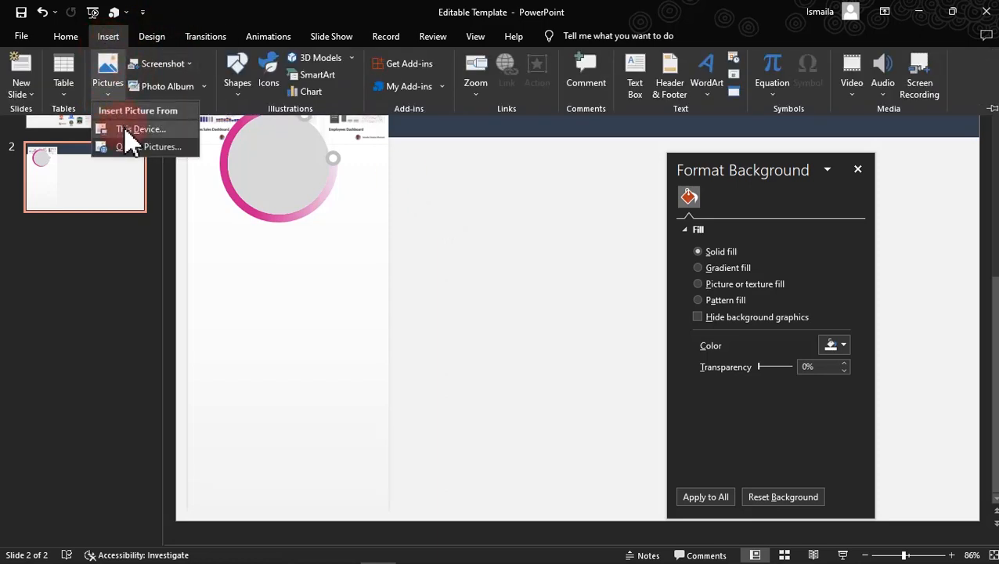
{"action": "left_click", "coordinate": [127, 130]}
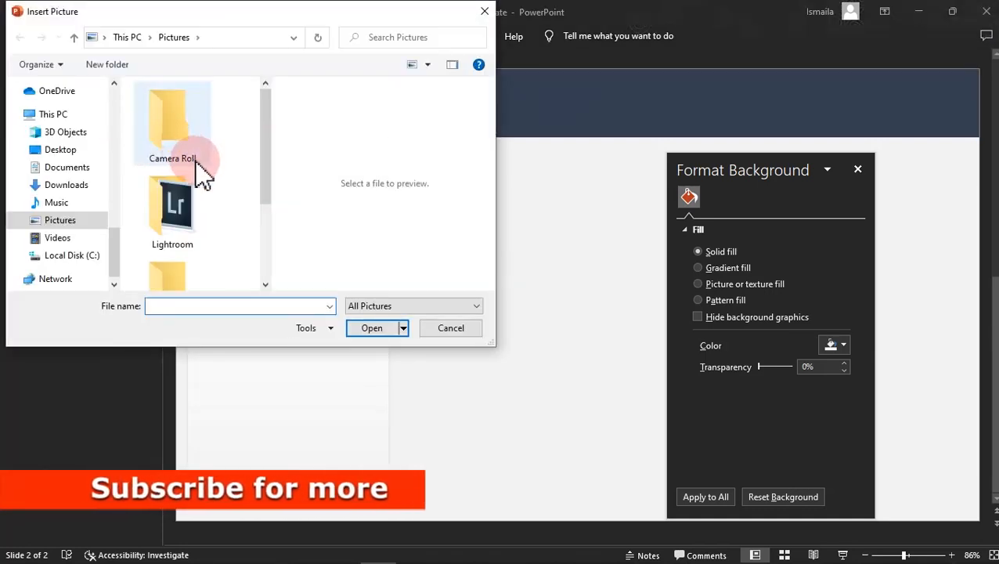
{"action": "left_click", "coordinate": [67, 151]}
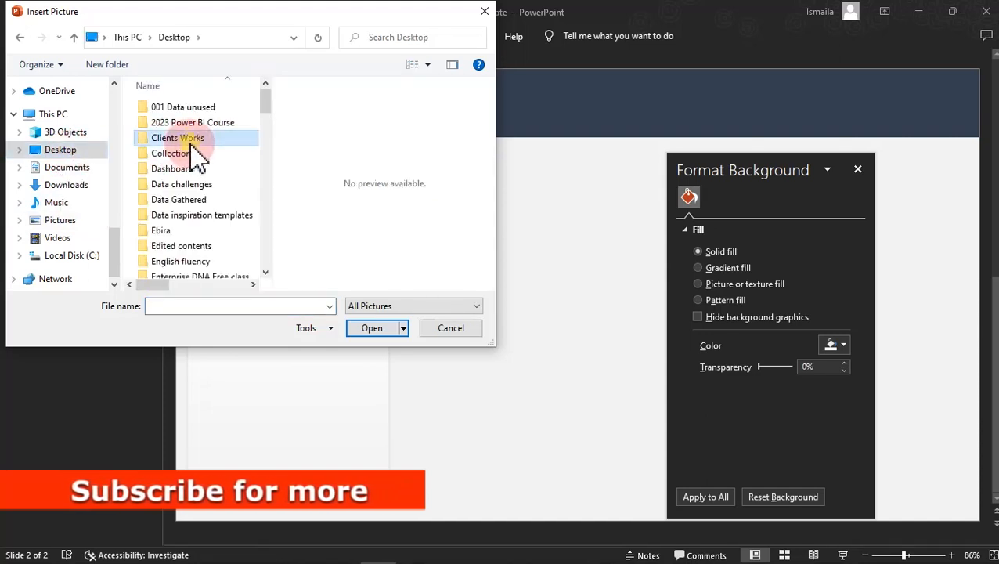
{"action": "double_click", "coordinate": [192, 141]}
{"action": "left_click", "coordinate": [267, 132]}
{"action": "left_click_drag", "start_coordinate": [270, 141], "coordinate": [276, 257]}
{"action": "left_click", "coordinate": [214, 239]}
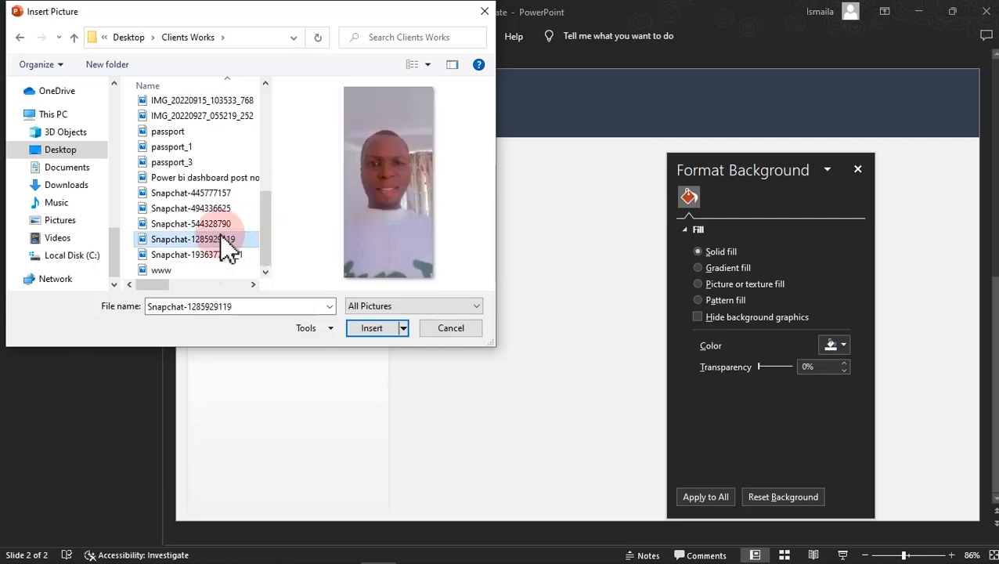
{"action": "double_click", "coordinate": [215, 239]}
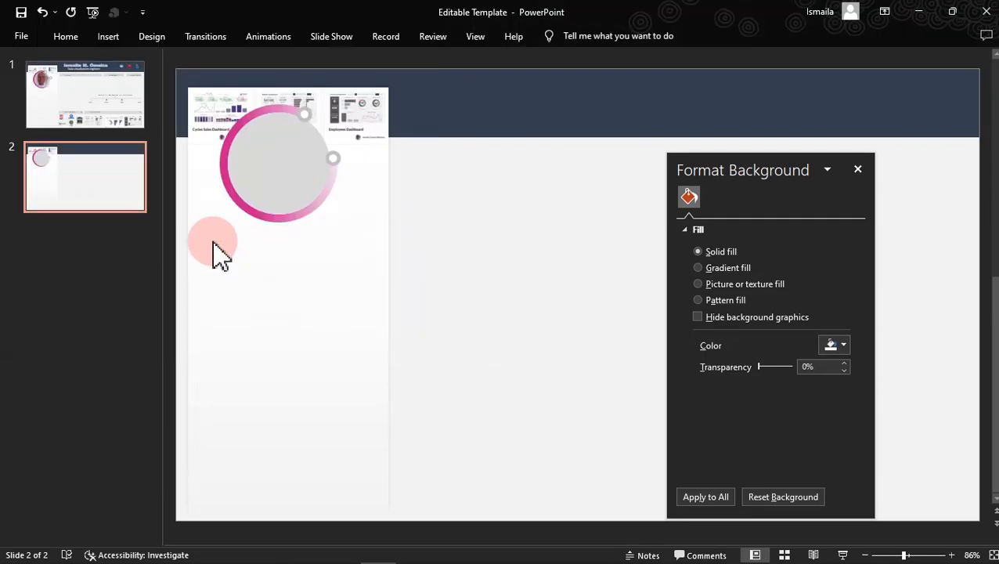
Place the photo beside the dashboard side panel and crop its top and bottom to a height of about 4.34 inches
{"action": "left_click_drag", "start_coordinate": [796, 161], "coordinate": [900, 149]}
{"action": "left_click_drag", "start_coordinate": [642, 88], "coordinate": [562, 110]}
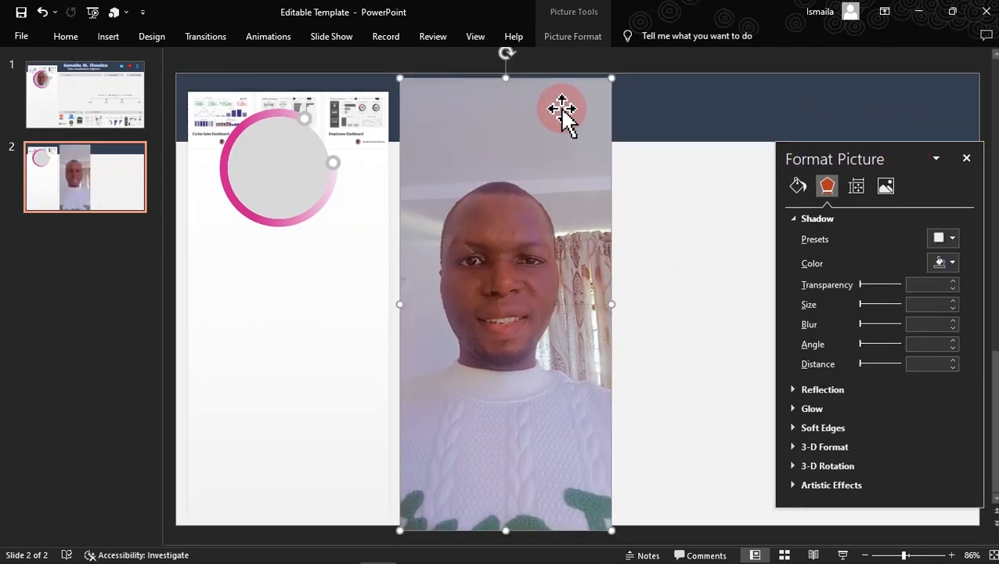
{"action": "left_click", "coordinate": [564, 40]}
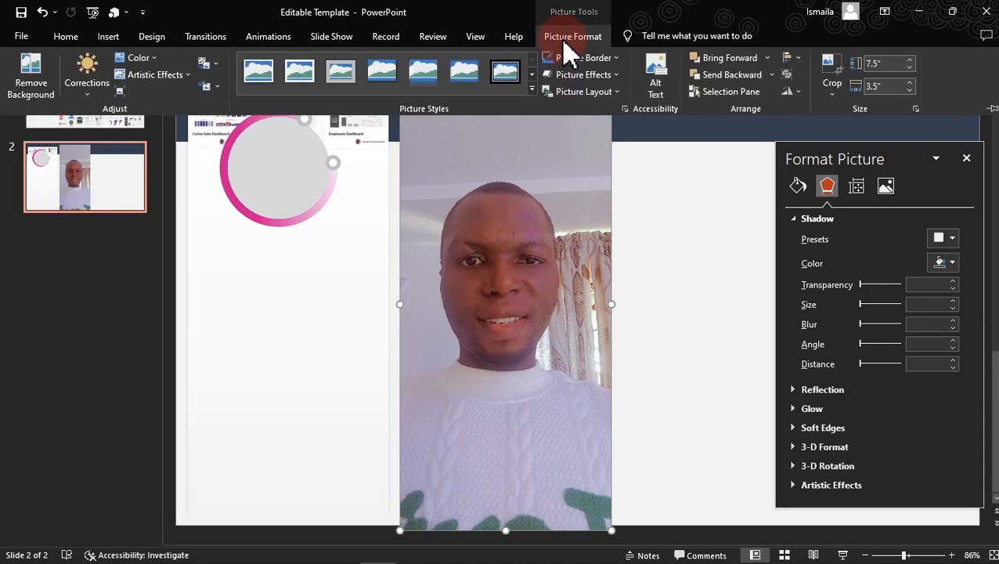
{"action": "left_click", "coordinate": [833, 94]}
{"action": "left_click", "coordinate": [851, 111]}
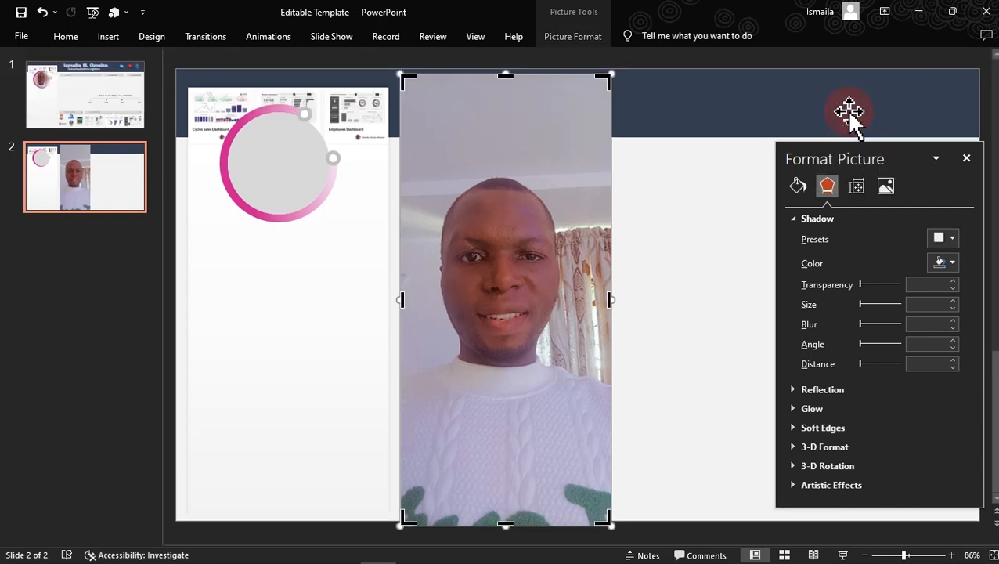
{"action": "left_click_drag", "start_coordinate": [508, 77], "coordinate": [518, 151]}
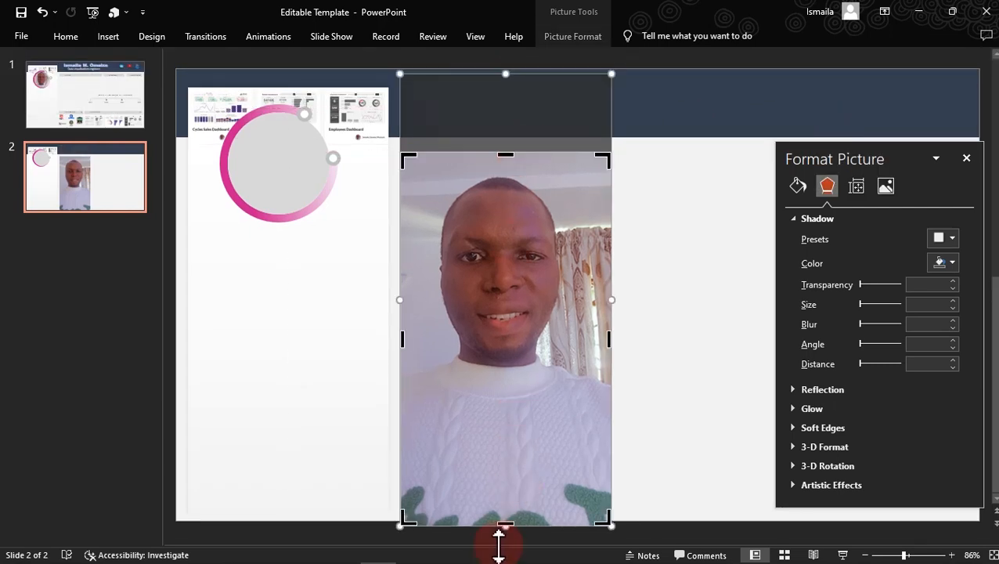
{"action": "left_click_drag", "start_coordinate": [508, 525], "coordinate": [513, 413]}
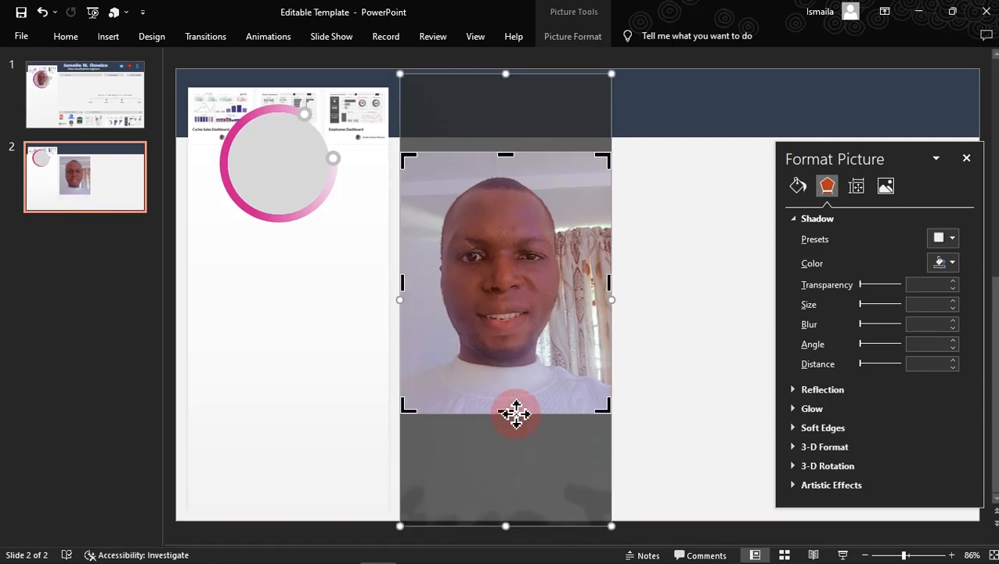
{"action": "left_click", "coordinate": [693, 354]}
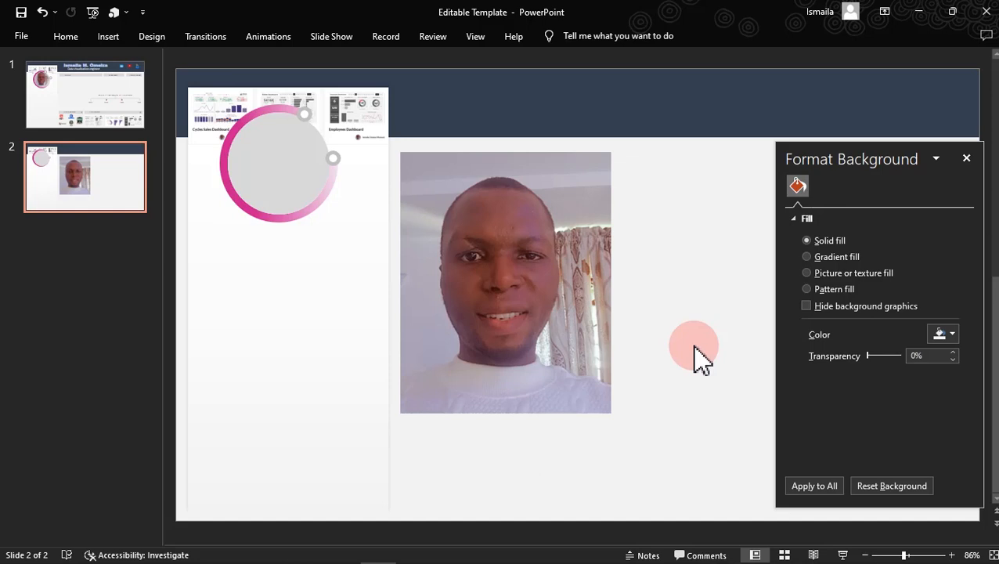
Apply the soft-edged oval picture style to the cropped photo
{"action": "left_click", "coordinate": [512, 207]}
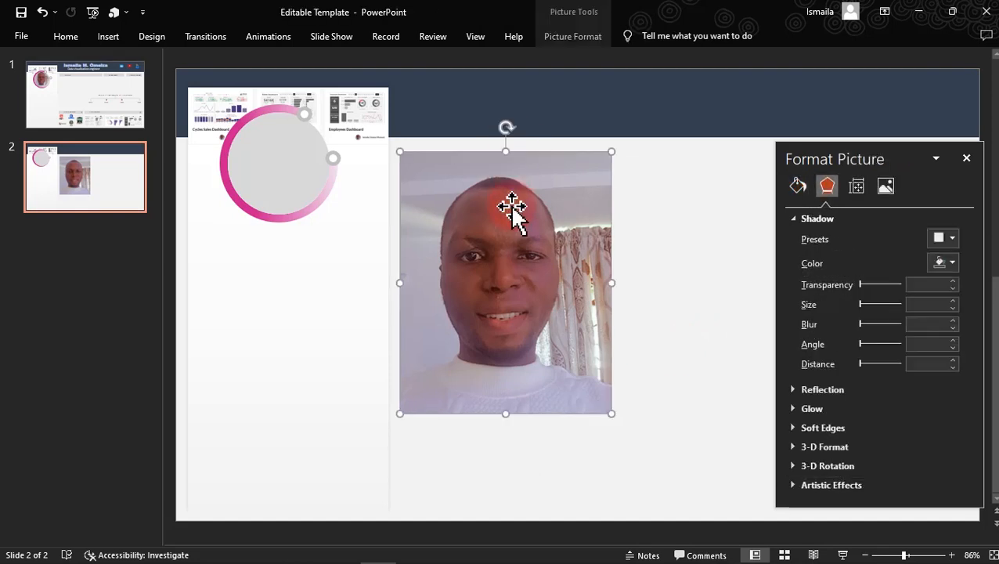
{"action": "left_click", "coordinate": [572, 37]}
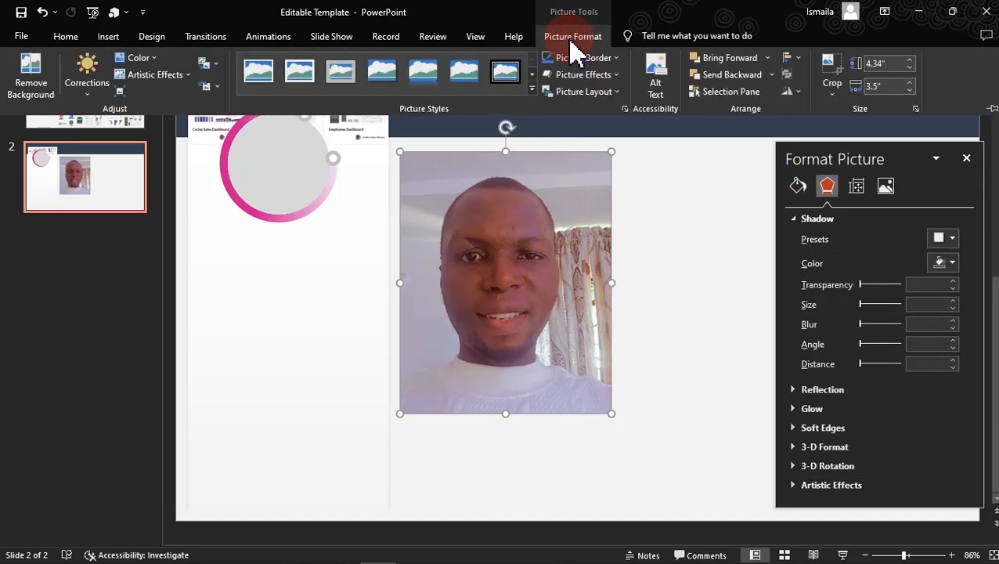
{"action": "left_click", "coordinate": [532, 91]}
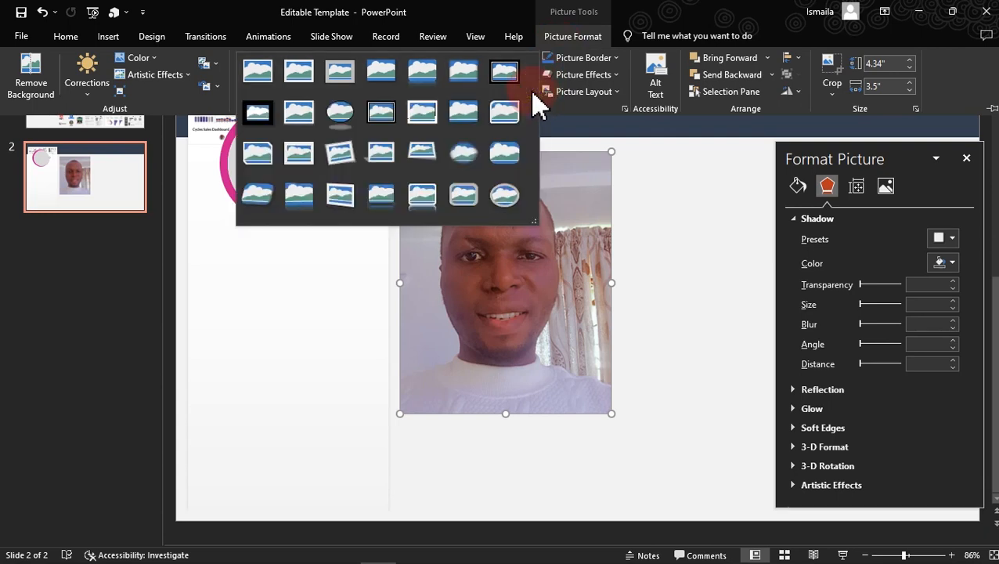
{"action": "left_click", "coordinate": [466, 155]}
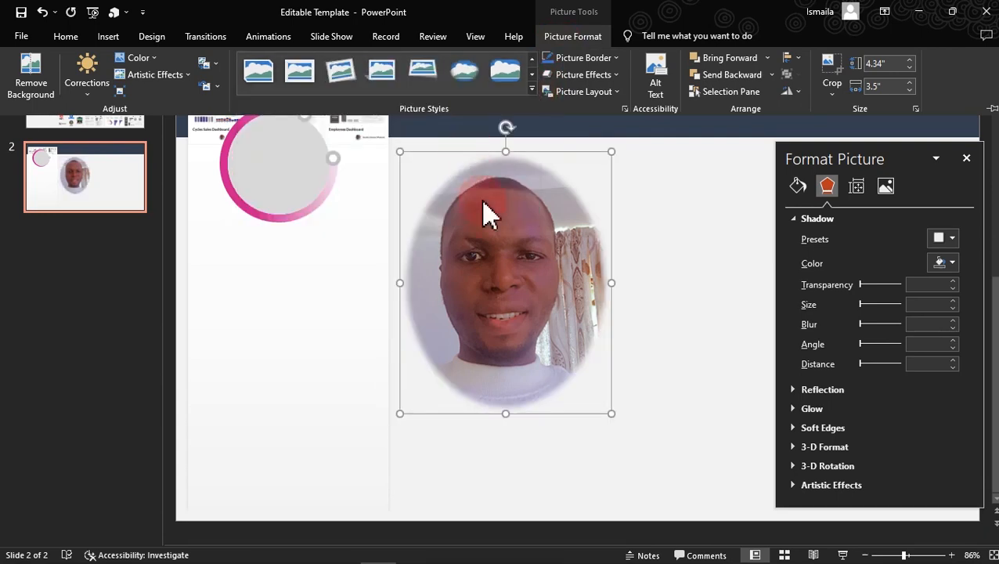
{"action": "left_click", "coordinate": [499, 244]}
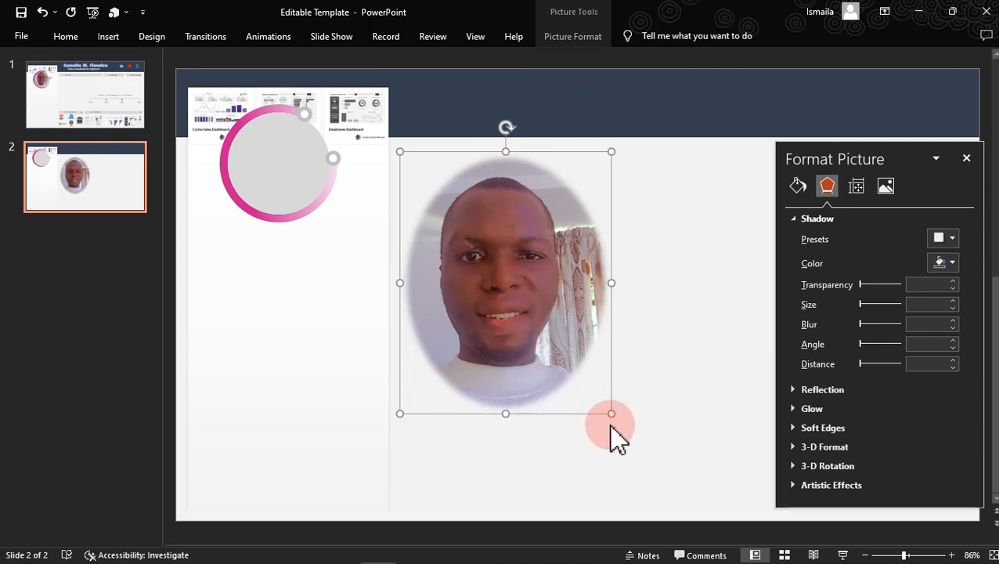
Shrink the oval photo proportionally to fit the gray circle and place it inside the magenta ring
{"action": "left_click_drag", "start_coordinate": [611, 413], "coordinate": [537, 278]}
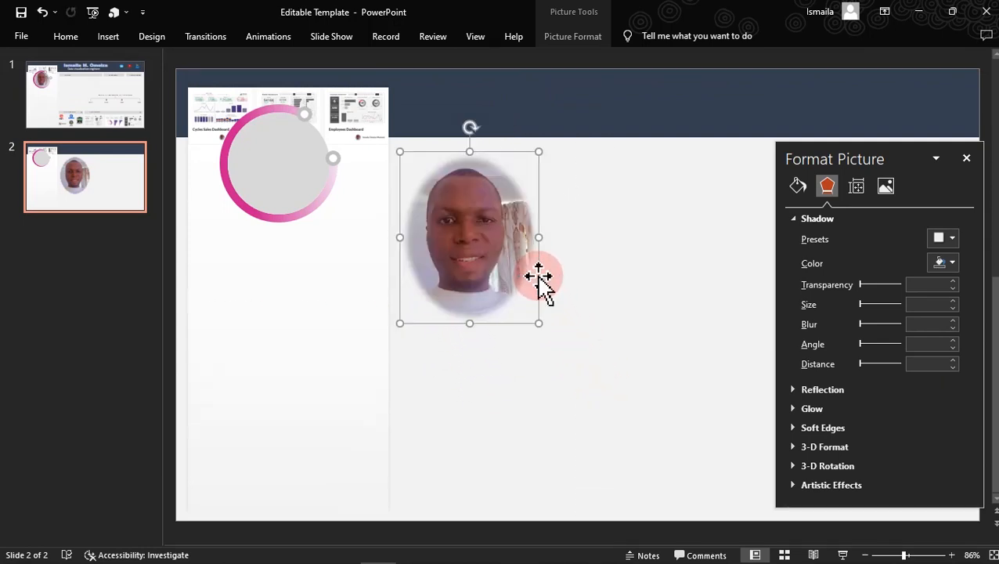
{"action": "left_click_drag", "start_coordinate": [471, 321], "coordinate": [471, 346]}
{"action": "key", "text": "ctrl+z"}
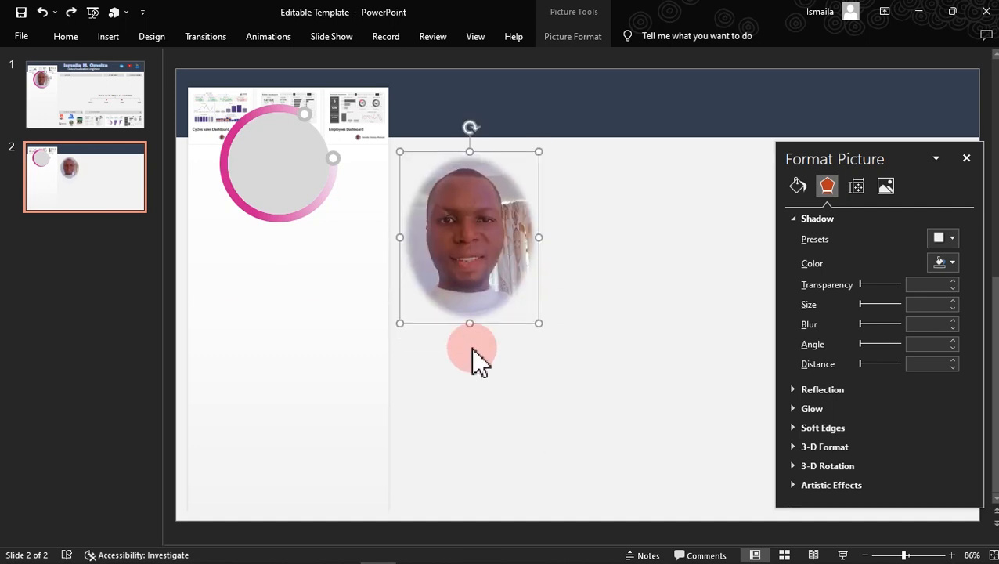
{"action": "left_click_drag", "start_coordinate": [537, 324], "coordinate": [488, 258]}
{"action": "left_click_drag", "start_coordinate": [450, 219], "coordinate": [286, 181]}
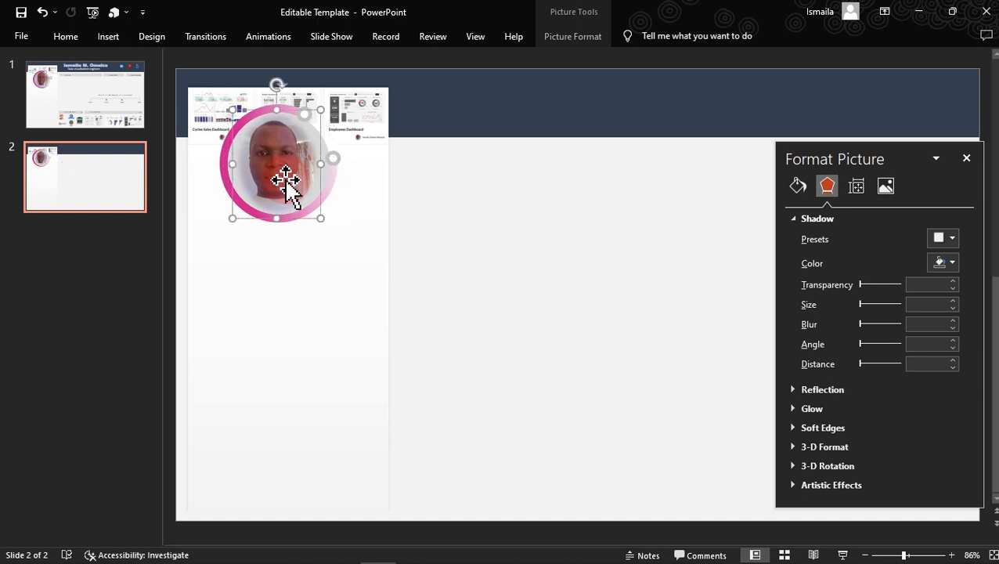
{"action": "left_click", "coordinate": [557, 253]}
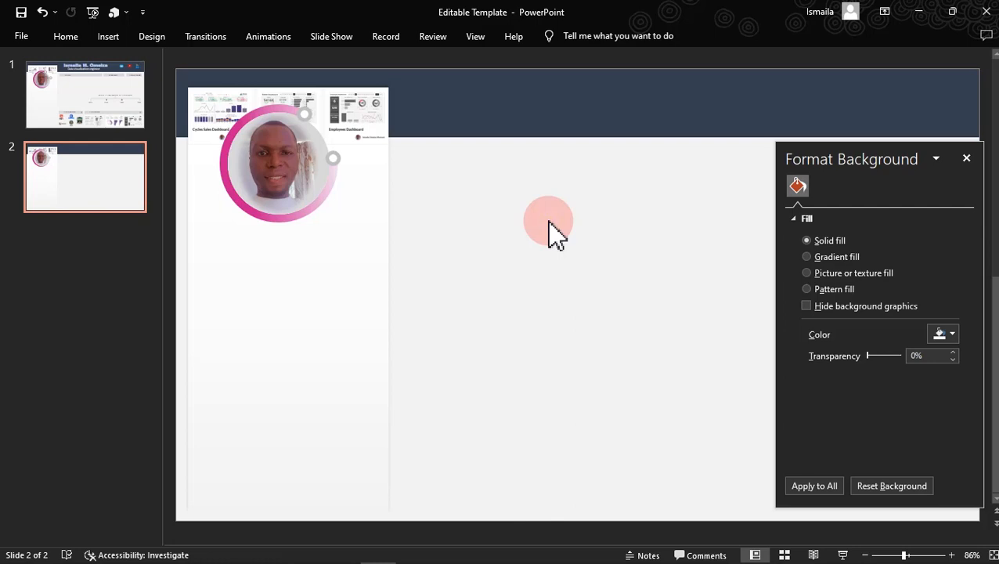
Start exporting the presentation as another file type, with GIF Graphics Interchange Format as the save type
{"action": "left_click", "coordinate": [22, 41]}
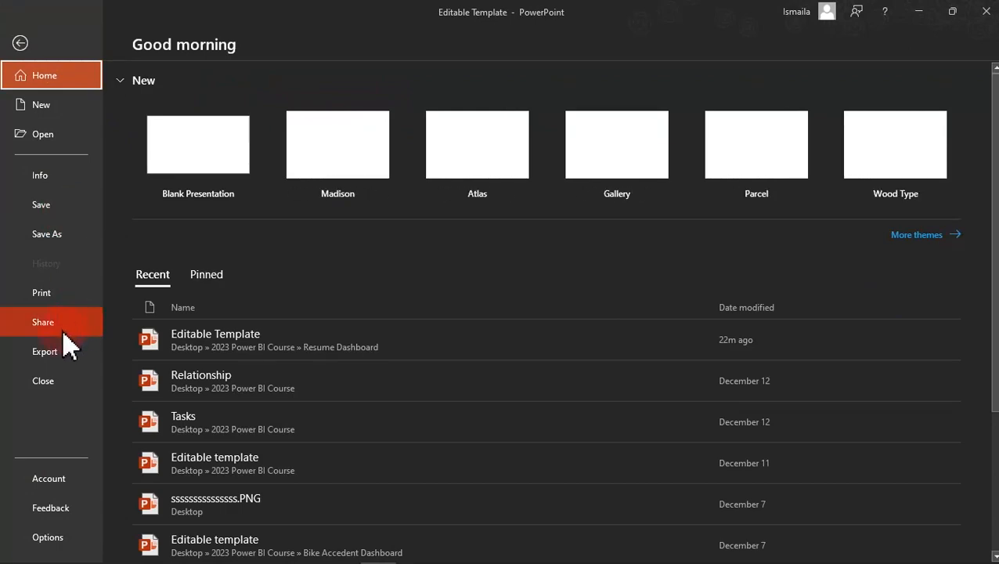
{"action": "left_click", "coordinate": [61, 357]}
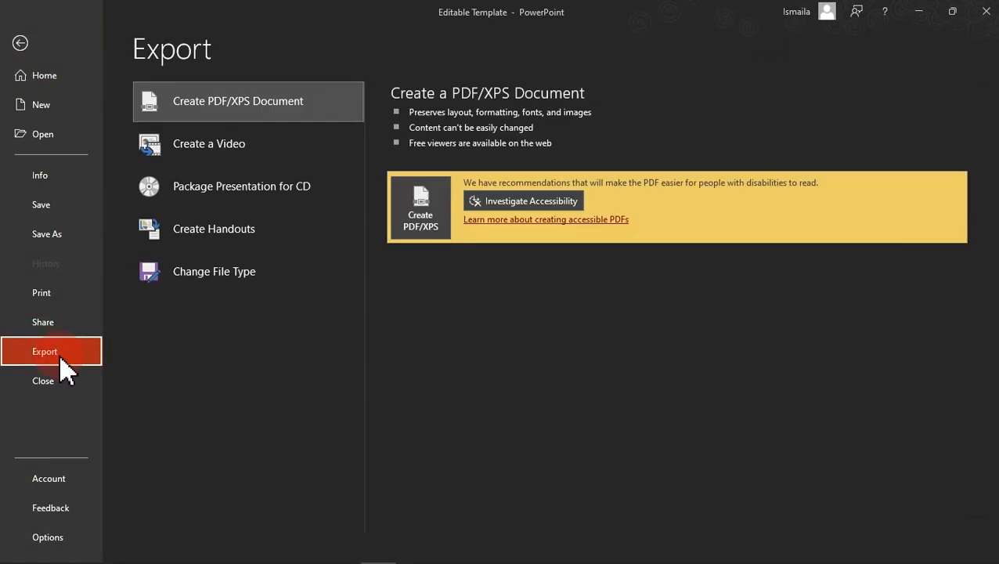
{"action": "left_click", "coordinate": [211, 291]}
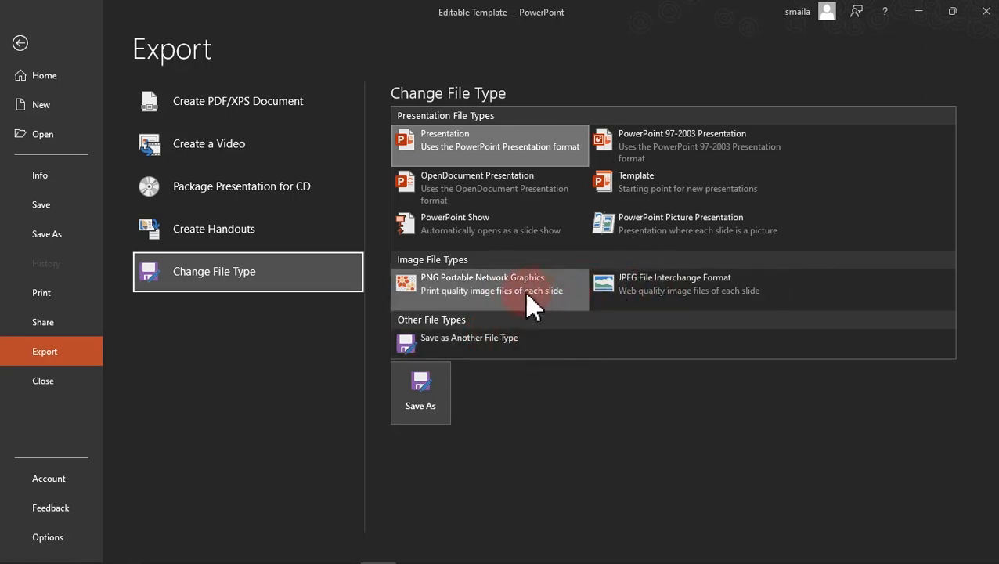
{"action": "left_click", "coordinate": [486, 342]}
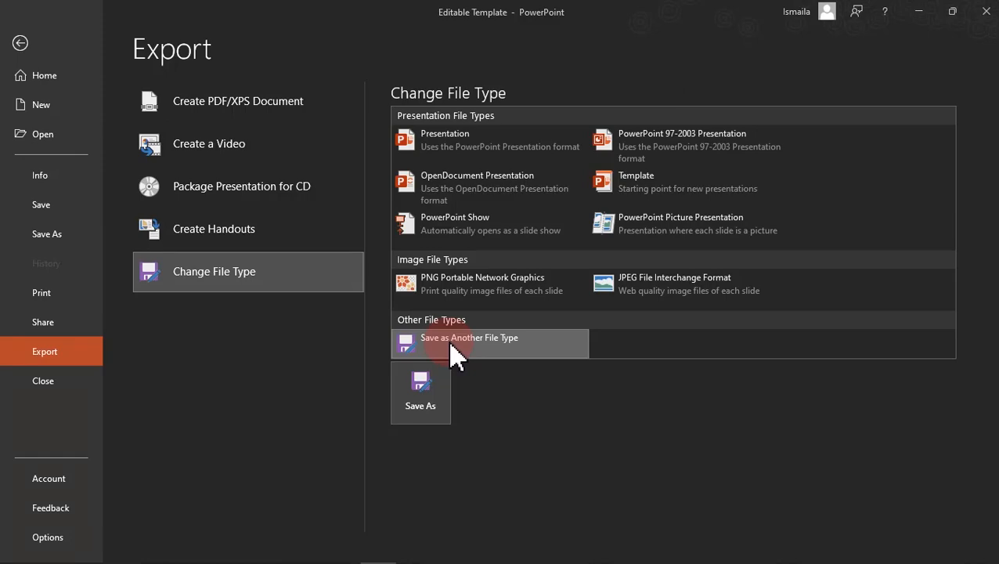
{"action": "double_click", "coordinate": [450, 342]}
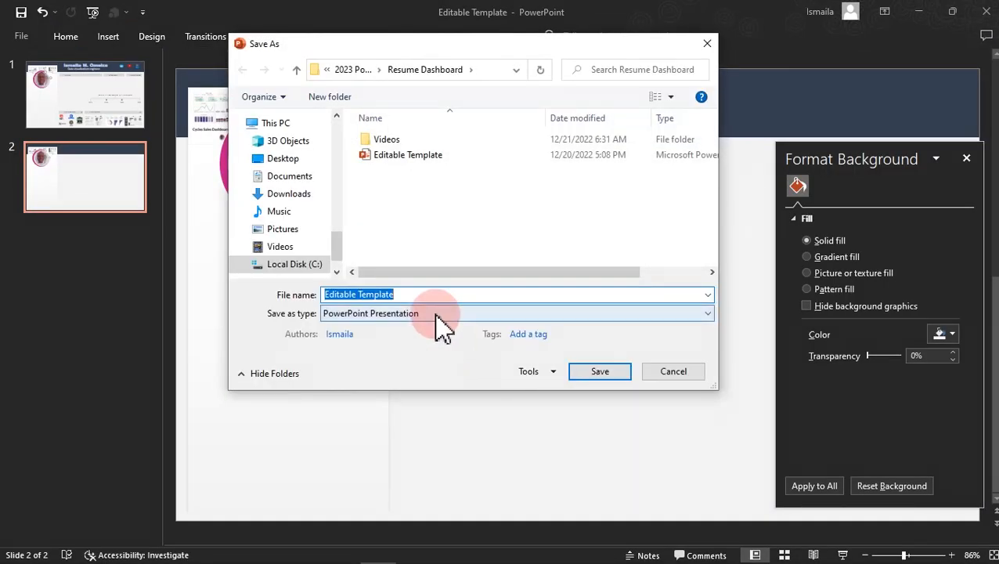
{"action": "left_click", "coordinate": [437, 317]}
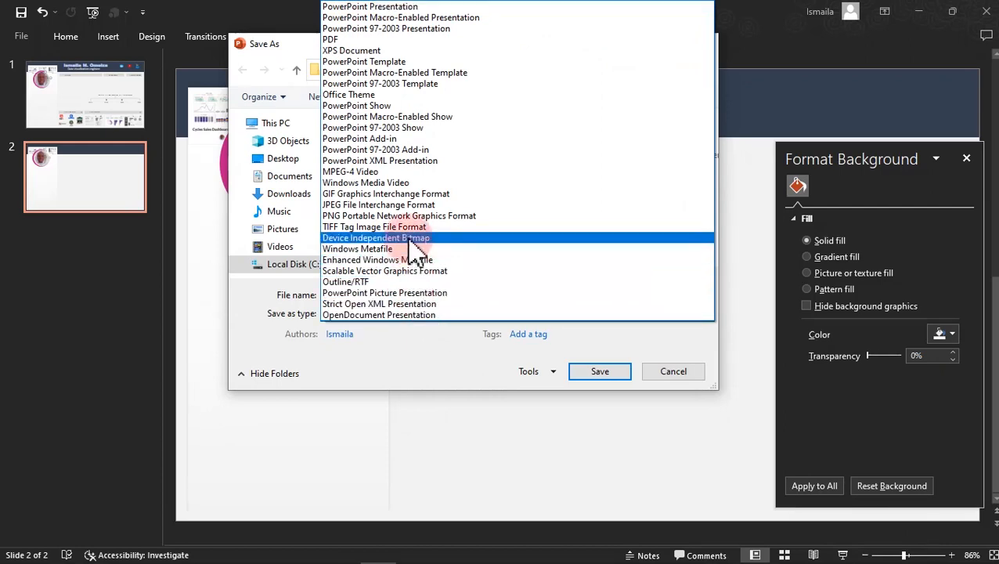
{"action": "left_click", "coordinate": [421, 195]}
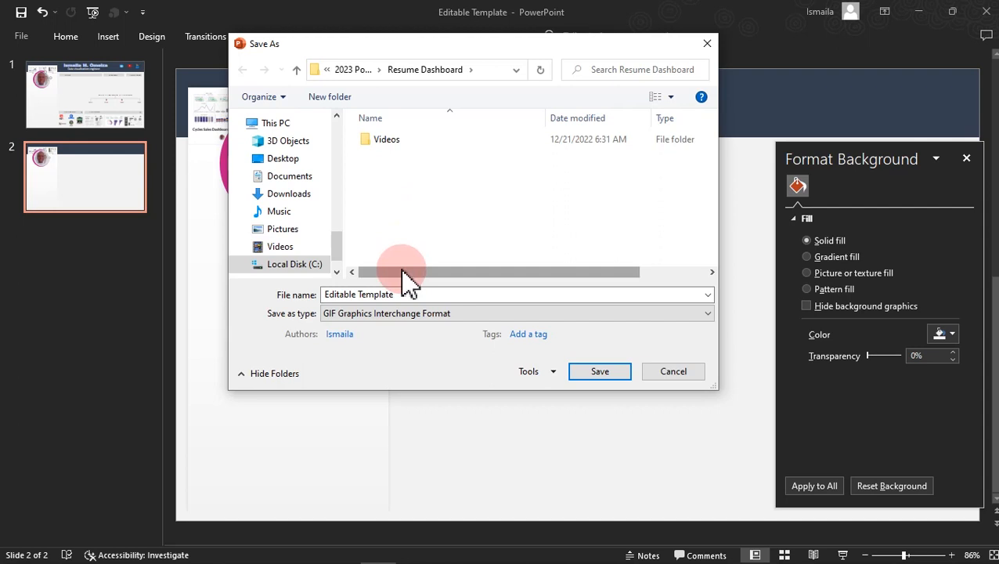
{"action": "left_click", "coordinate": [401, 294]}
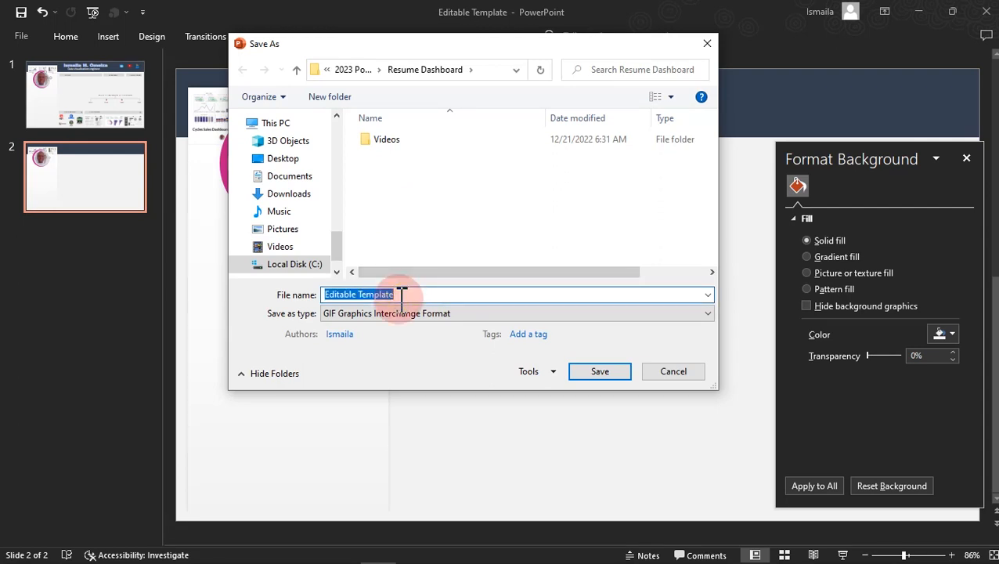
{"action": "type", "text": "T"}
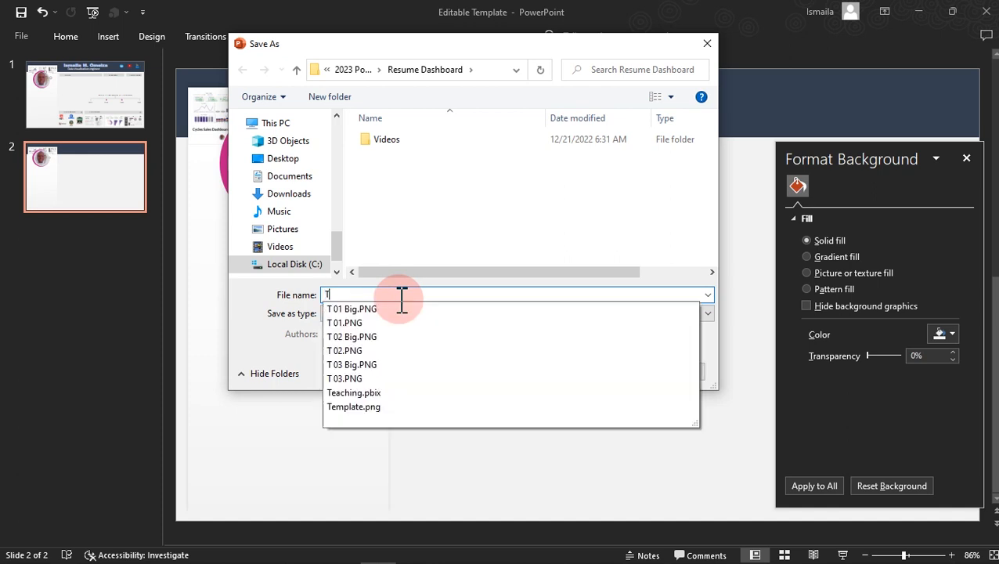
{"action": "type", "text": "emp"}
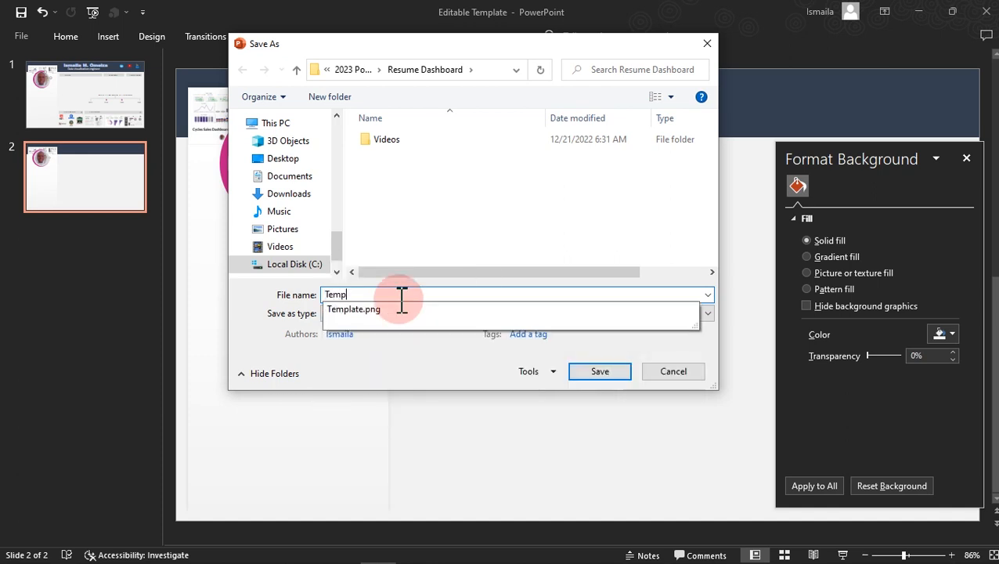
{"action": "key", "text": "BackSpace"}
{"action": "key", "text": "BackSpace"}
{"action": "key", "text": "BackSpace"}
{"action": "key", "text": "BackSpace"}
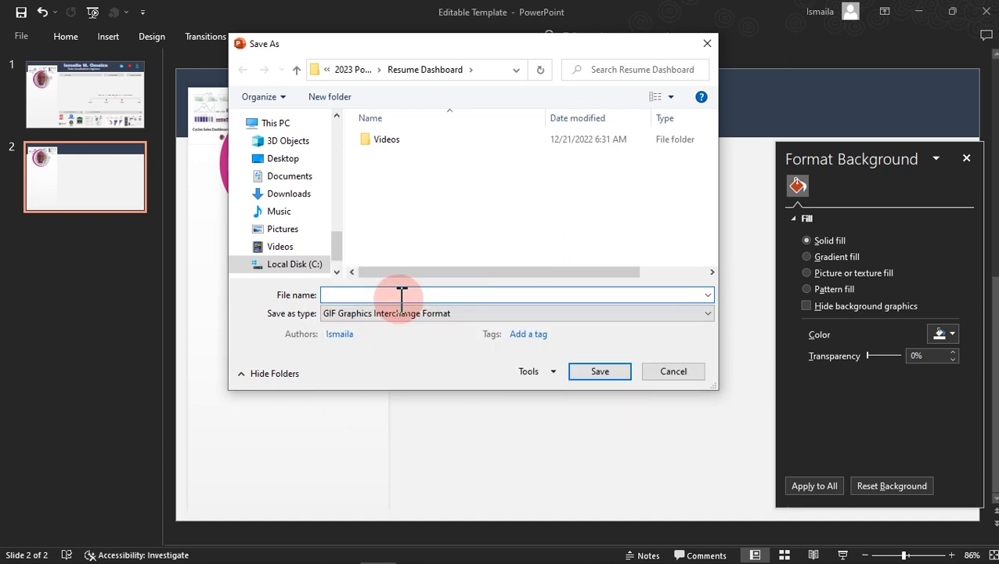
{"action": "type", "text": "V"}
{"action": "key", "text": "BackSpace"}
Name the GIF file Custom Template, save it, and export only the current slide
{"action": "type", "text": "Custom T"}
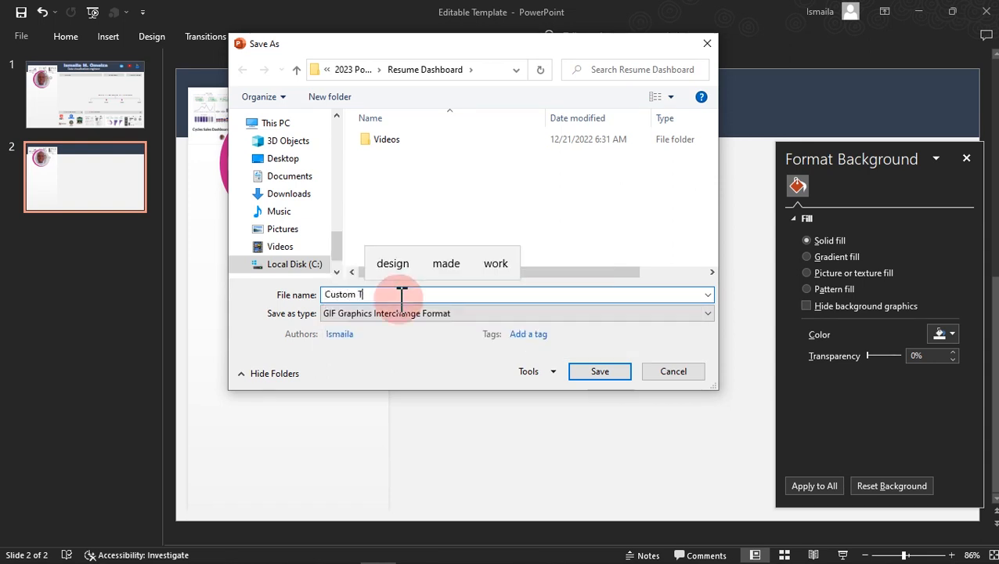
{"action": "type", "text": "emplate"}
{"action": "left_click", "coordinate": [402, 294]}
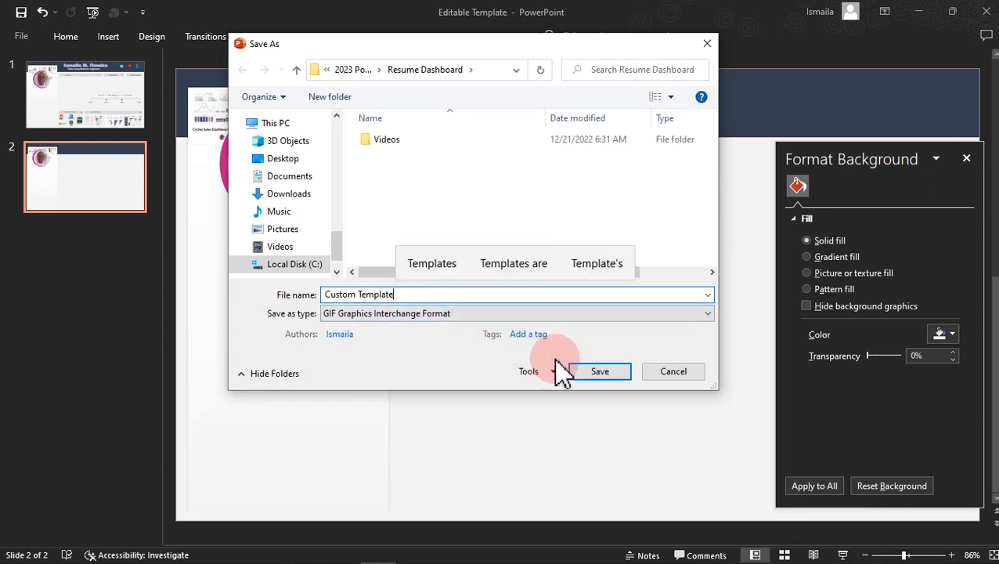
{"action": "left_click", "coordinate": [598, 372]}
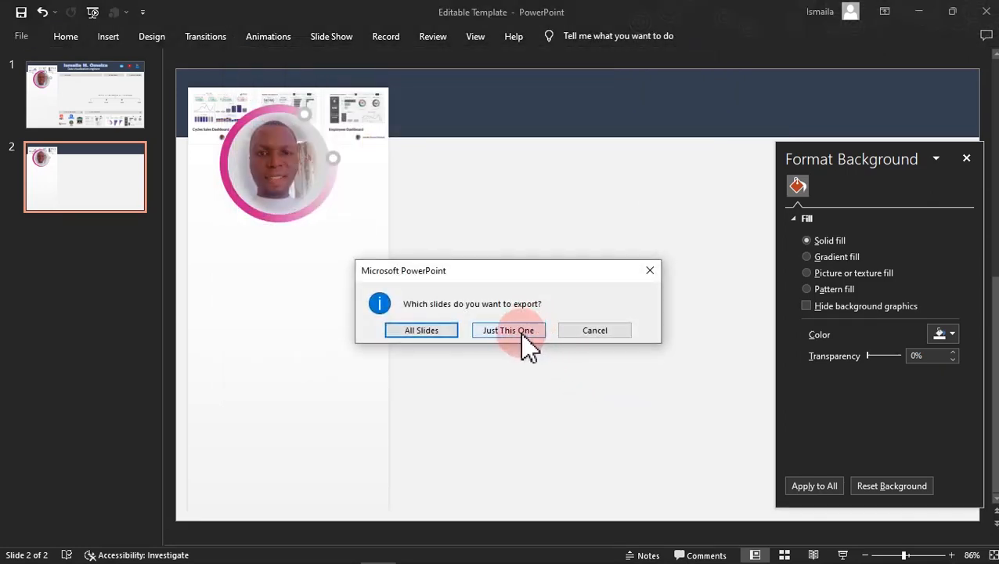
{"action": "left_click", "coordinate": [526, 342]}
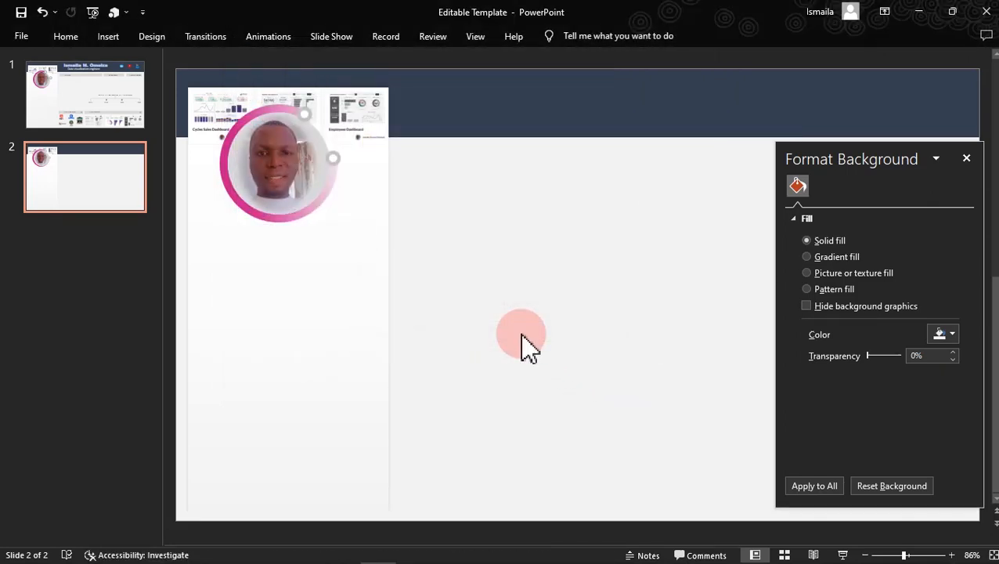
Switch to Power BI Desktop and set the Custom Template image as the page's canvas background at 0% transparency
{"action": "mouse_move", "coordinate": [447, 559]}
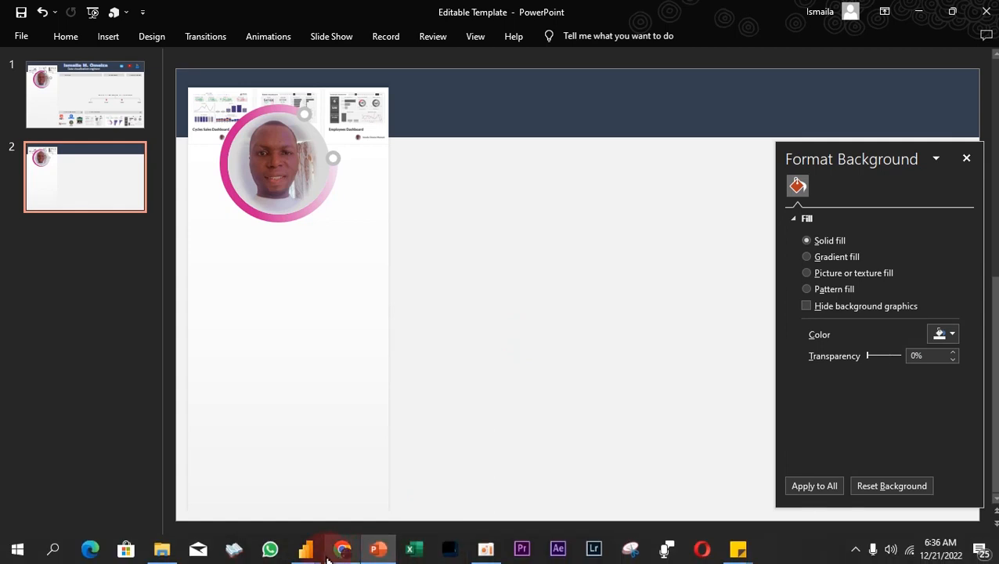
{"action": "mouse_move", "coordinate": [313, 555]}
{"action": "left_click", "coordinate": [356, 523]}
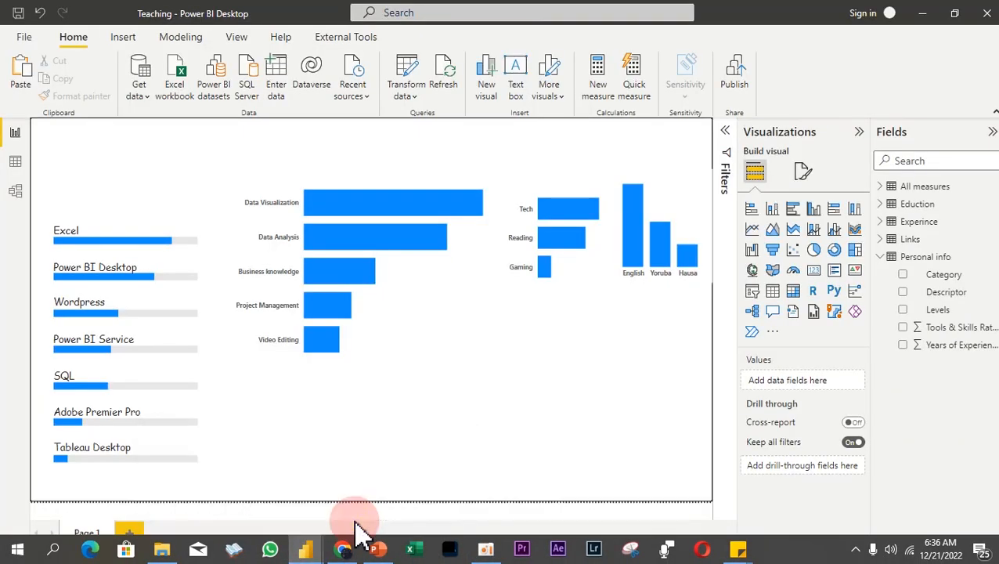
{"action": "left_click", "coordinate": [802, 172]}
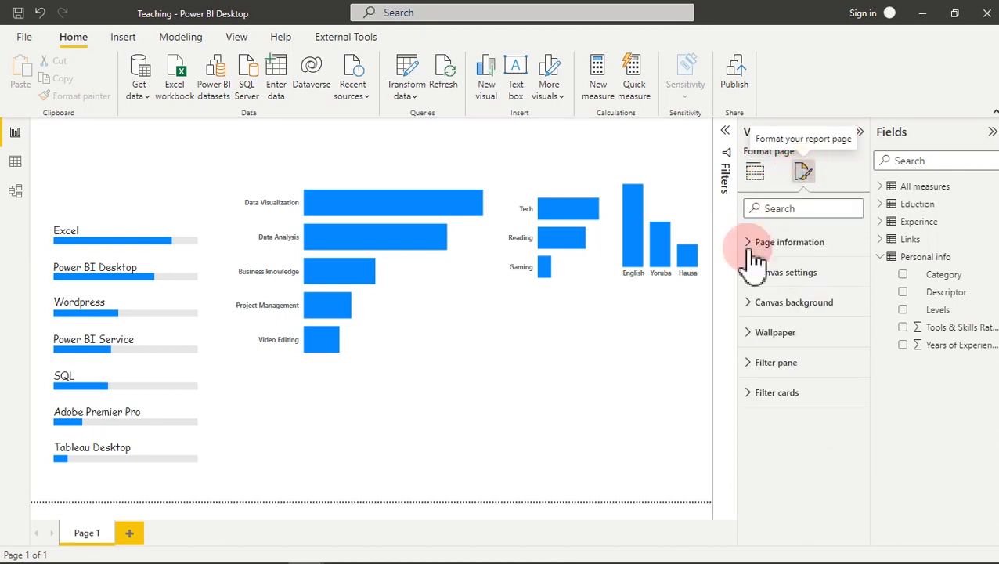
{"action": "left_click", "coordinate": [779, 313]}
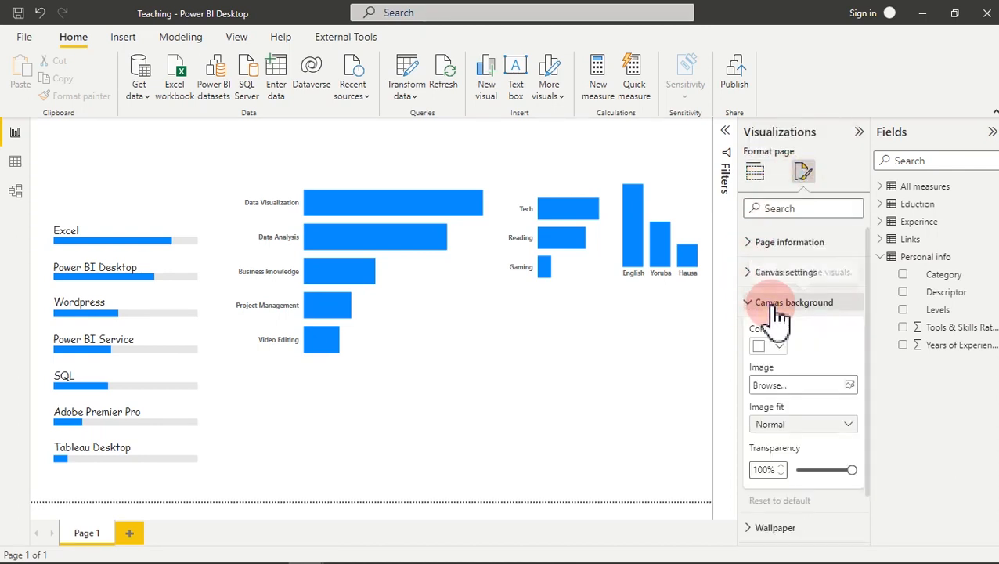
{"action": "left_click", "coordinate": [849, 386]}
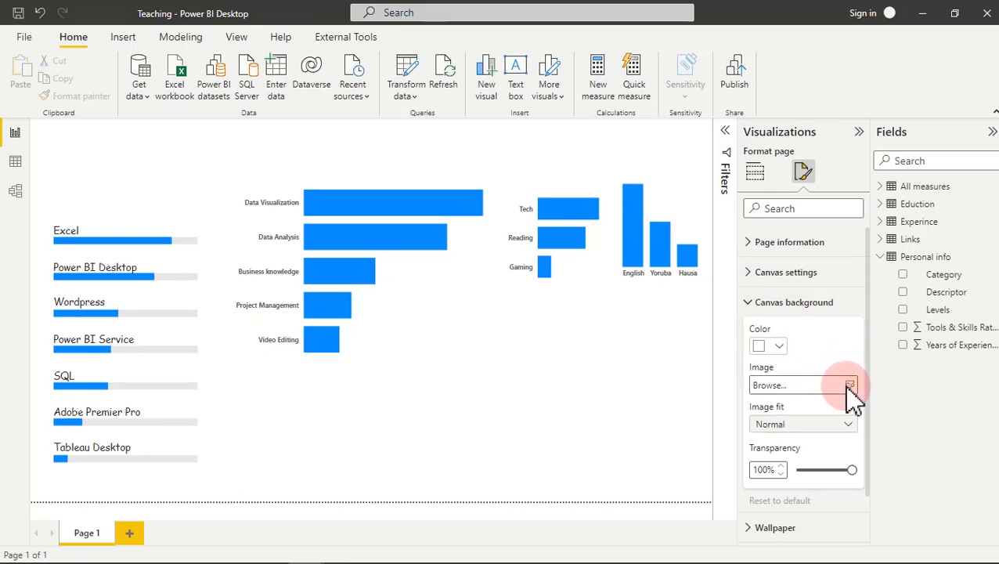
{"action": "left_click_drag", "start_coordinate": [444, 125], "coordinate": [446, 189]}
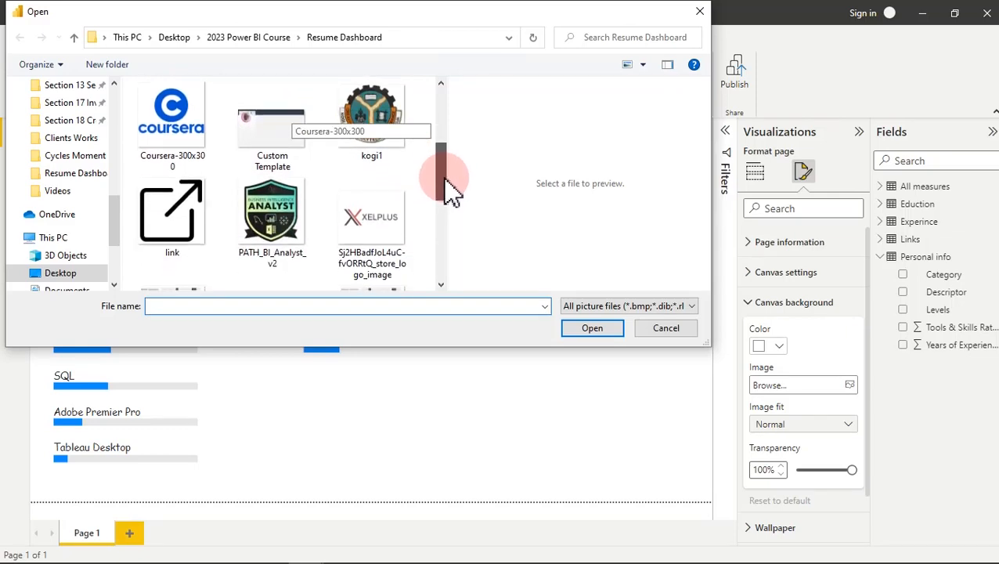
{"action": "left_click", "coordinate": [280, 149]}
{"action": "double_click", "coordinate": [280, 148]}
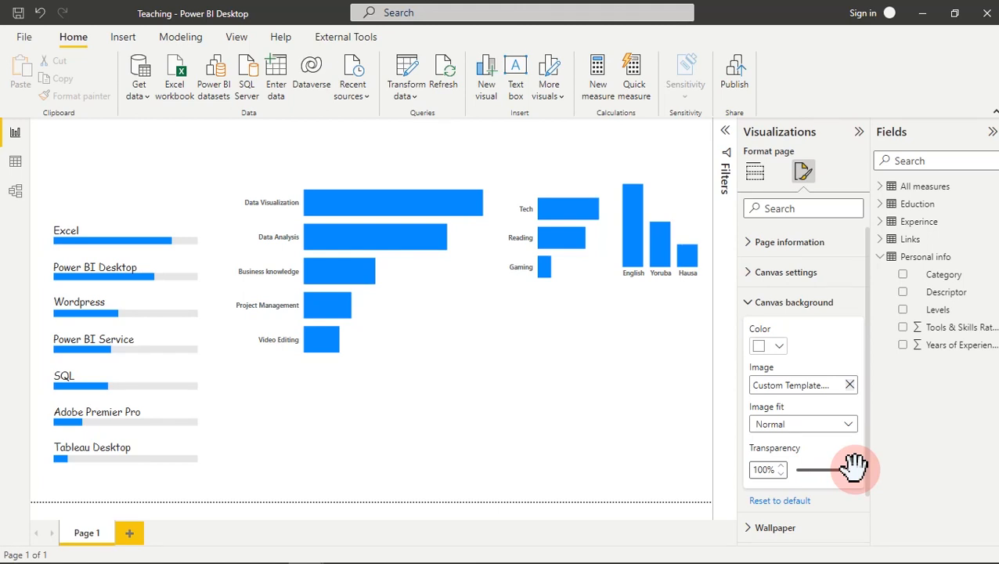
{"action": "left_click_drag", "start_coordinate": [853, 467], "coordinate": [796, 471]}
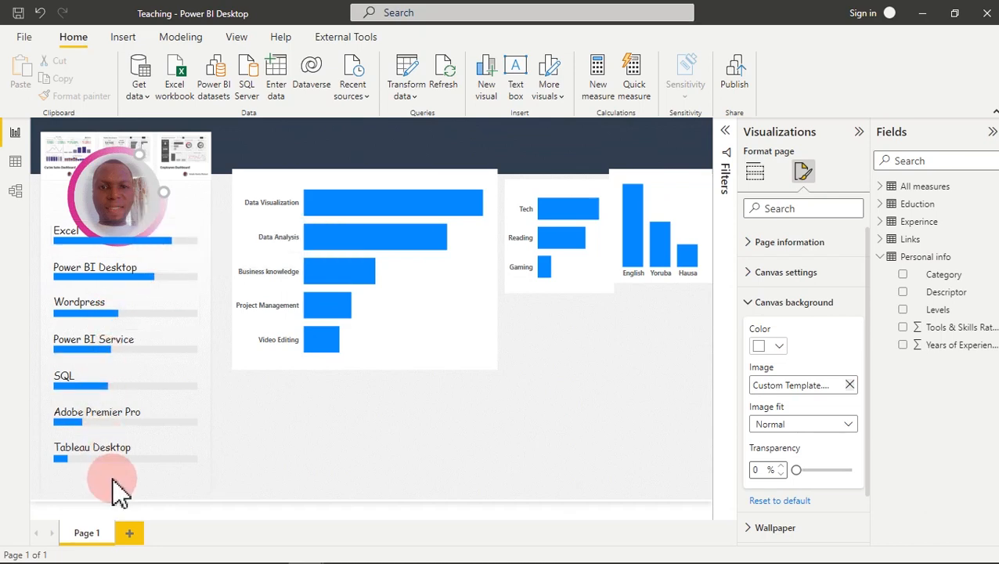
Group the Tableau Desktop label with its skill bar
{"action": "left_click_drag", "start_coordinate": [91, 463], "coordinate": [23, 435]}
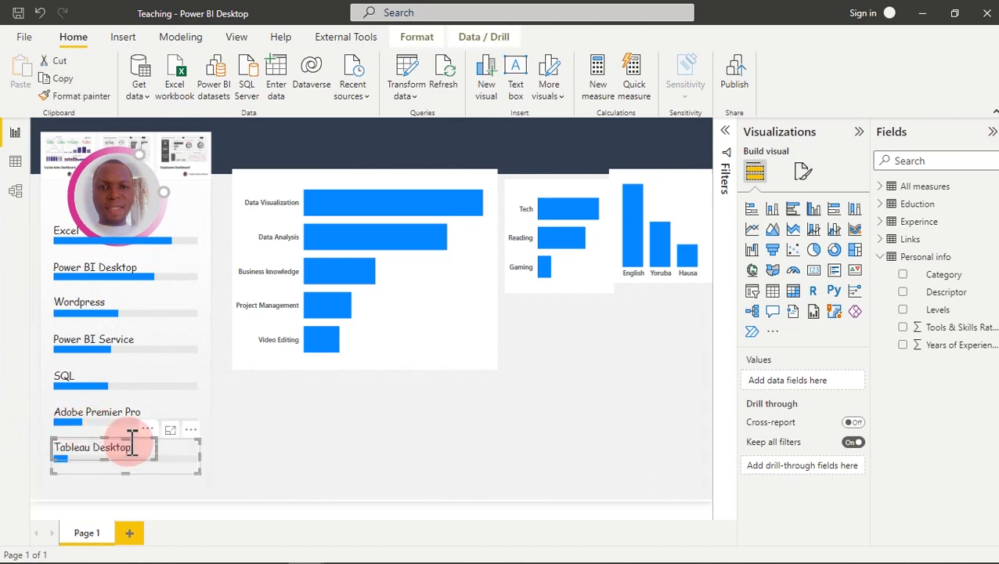
{"action": "left_click", "coordinate": [416, 38]}
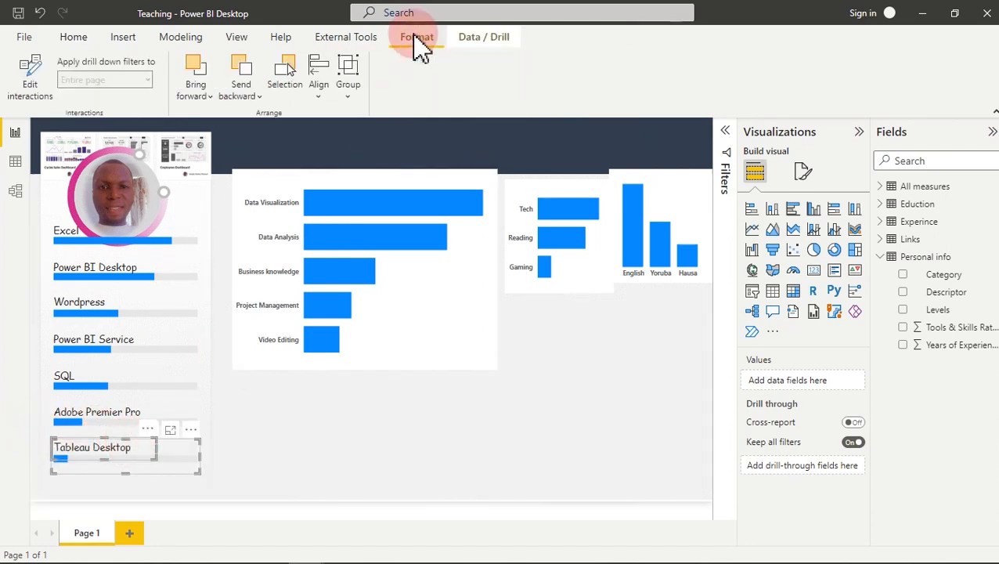
{"action": "left_click", "coordinate": [349, 95]}
{"action": "left_click", "coordinate": [374, 123]}
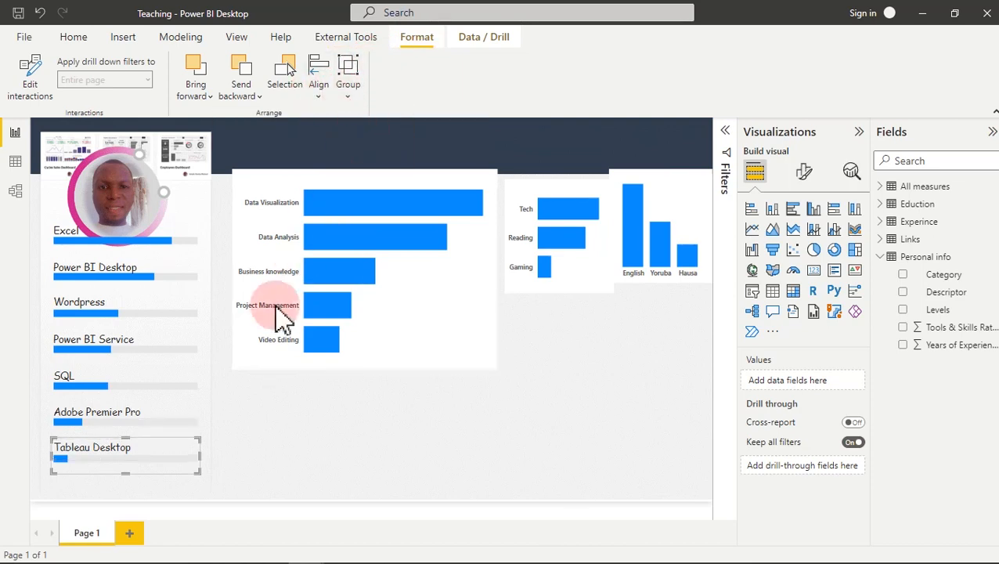
{"action": "left_click", "coordinate": [266, 427]}
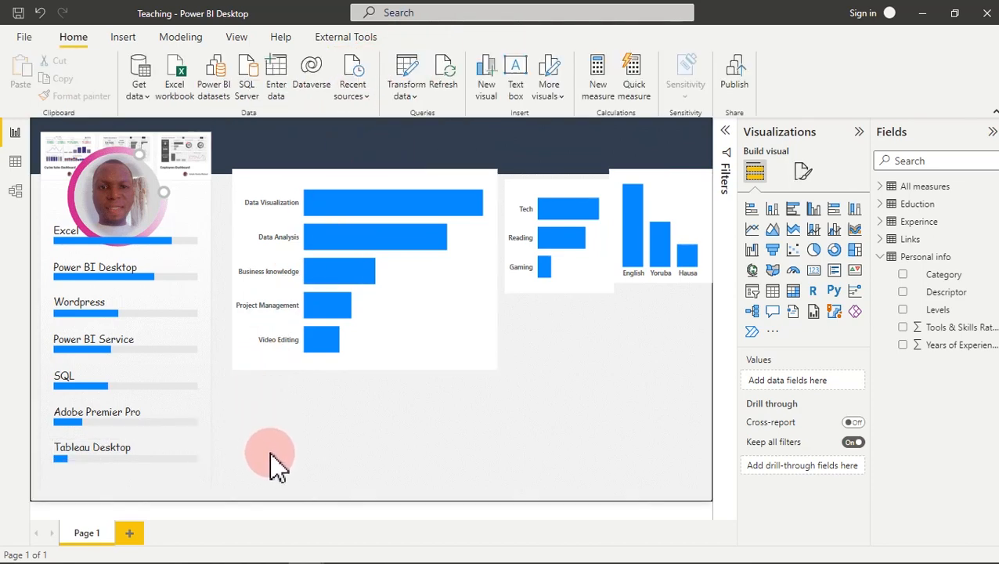
Group the Adobe Premier Pro label with its skill bar
{"action": "left_click_drag", "start_coordinate": [264, 462], "coordinate": [84, 416]}
{"action": "left_click_drag", "start_coordinate": [235, 389], "coordinate": [35, 445]}
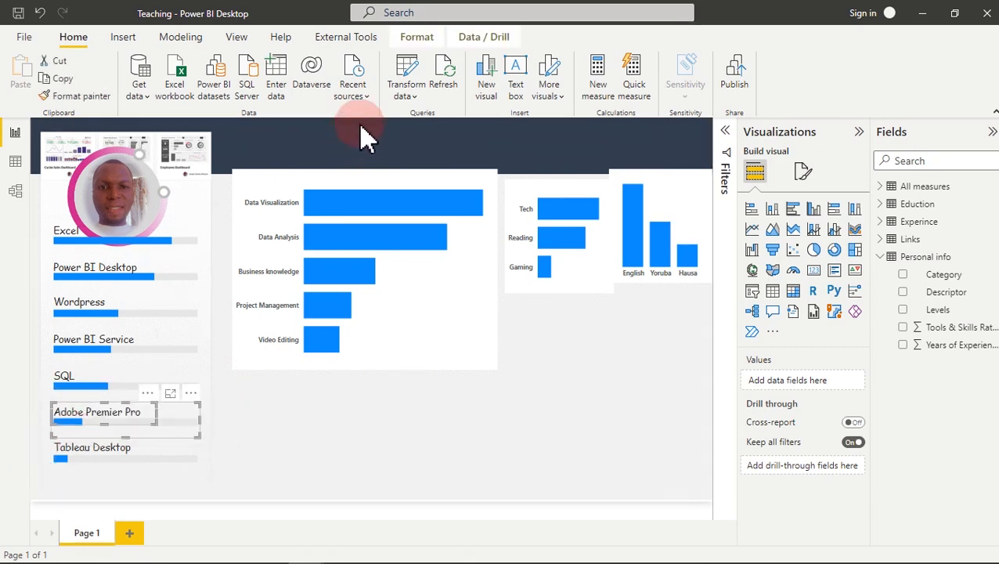
{"action": "left_click", "coordinate": [418, 38]}
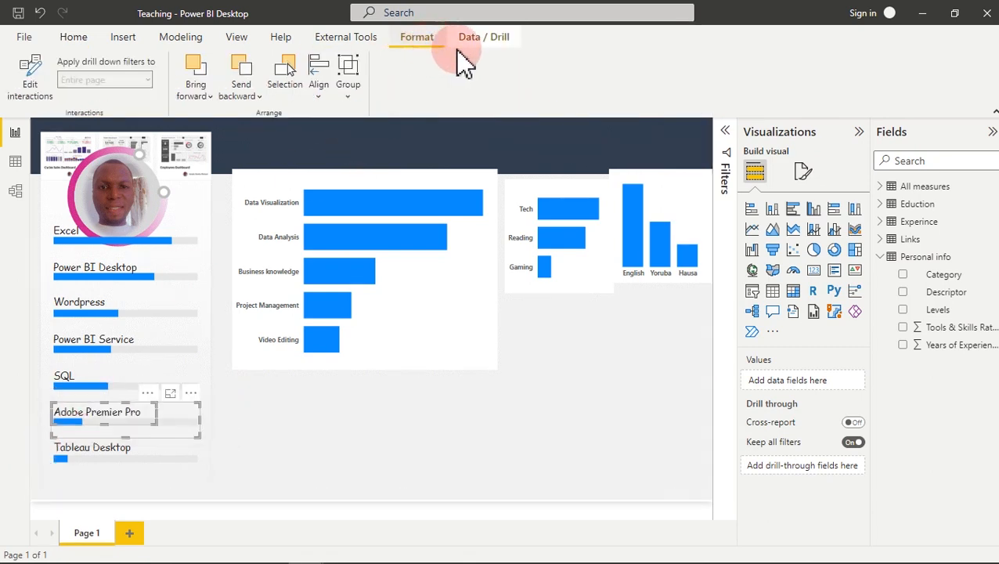
{"action": "left_click", "coordinate": [349, 78]}
{"action": "left_click", "coordinate": [376, 125]}
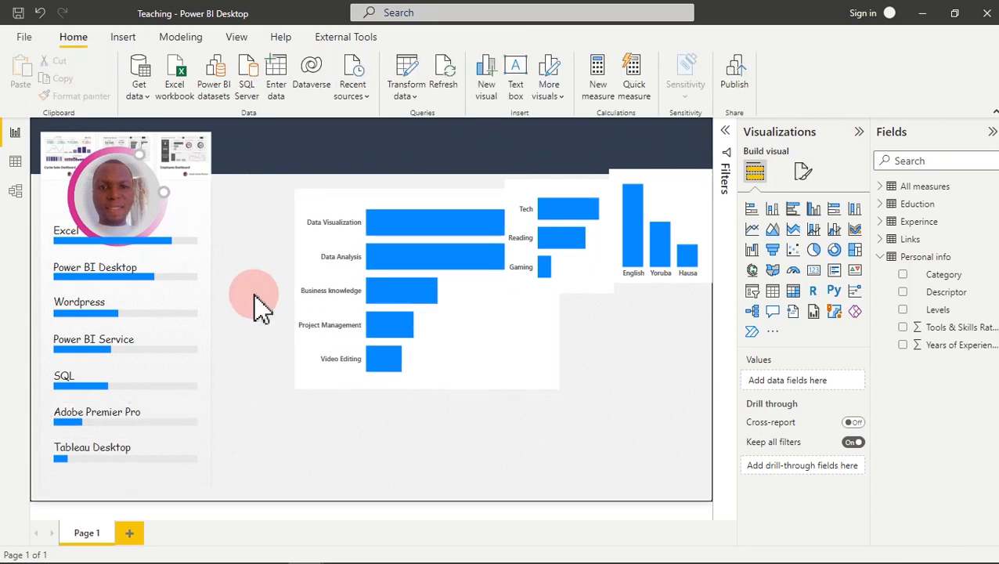
Nudge the Tableau Desktop skill group down toward the lower edge of the white side panel
{"action": "left_click", "coordinate": [196, 464]}
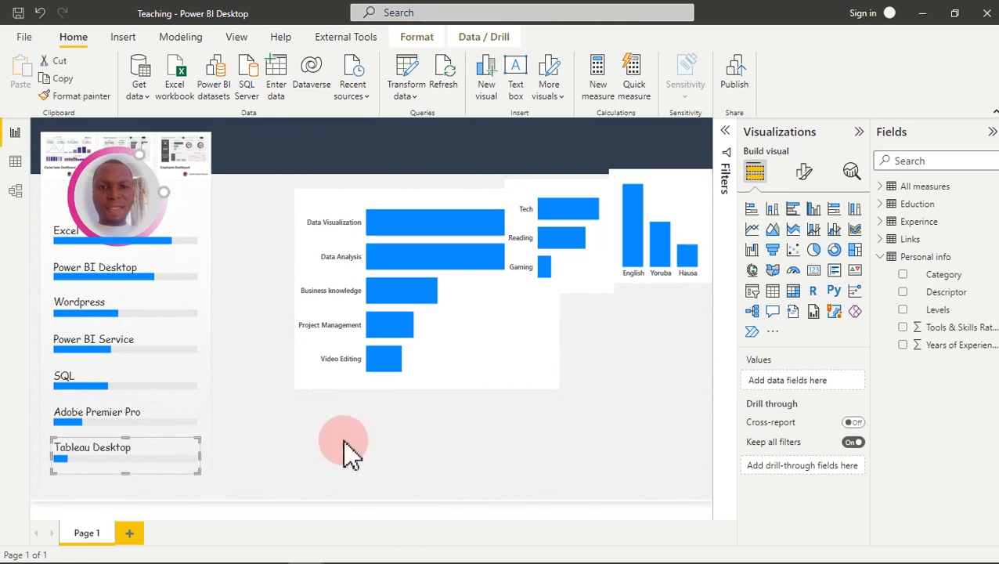
{"action": "key", "text": "Down"}
{"action": "key", "text": "Down"}
{"action": "key", "text": "Down"}
{"action": "key", "text": "Down"}
{"action": "key", "text": "Down"}
{"action": "key", "text": "Down"}
{"action": "key", "text": "Down"}
{"action": "key", "text": "Down"}
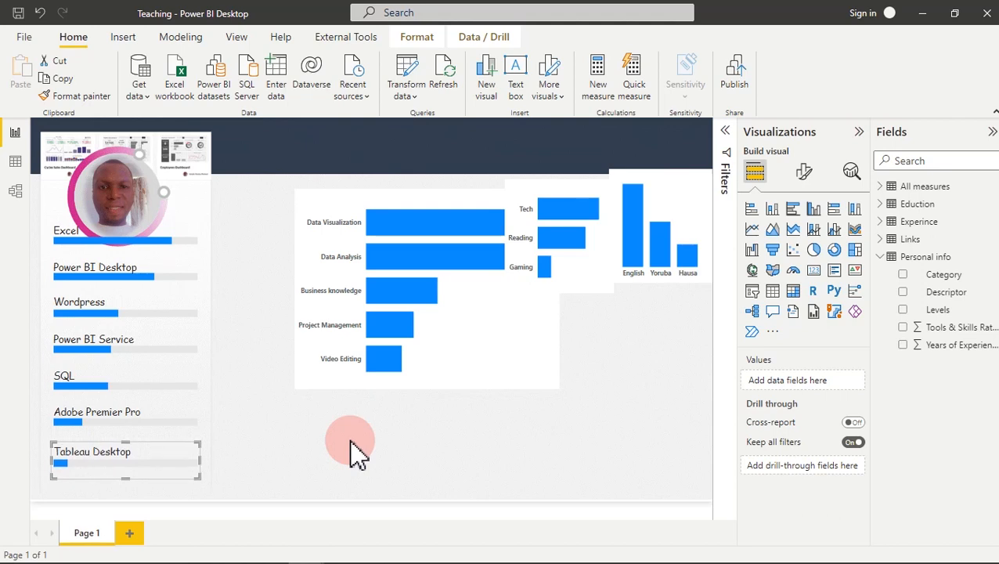
{"action": "key", "text": "Down"}
{"action": "key", "text": "Down"}
{"action": "key", "text": "Down"}
{"action": "key", "text": "Down"}
{"action": "key", "text": "Down"}
{"action": "key", "text": "Down"}
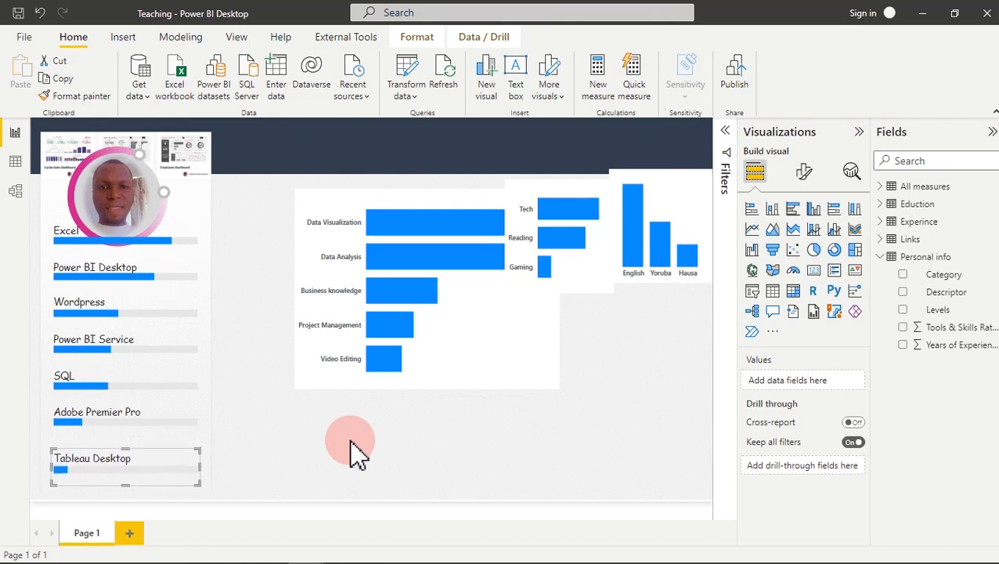
Move the Adobe Premier Pro and SQL skill groups down so they sit just above the Tableau Desktop group
{"action": "left_click", "coordinate": [184, 400]}
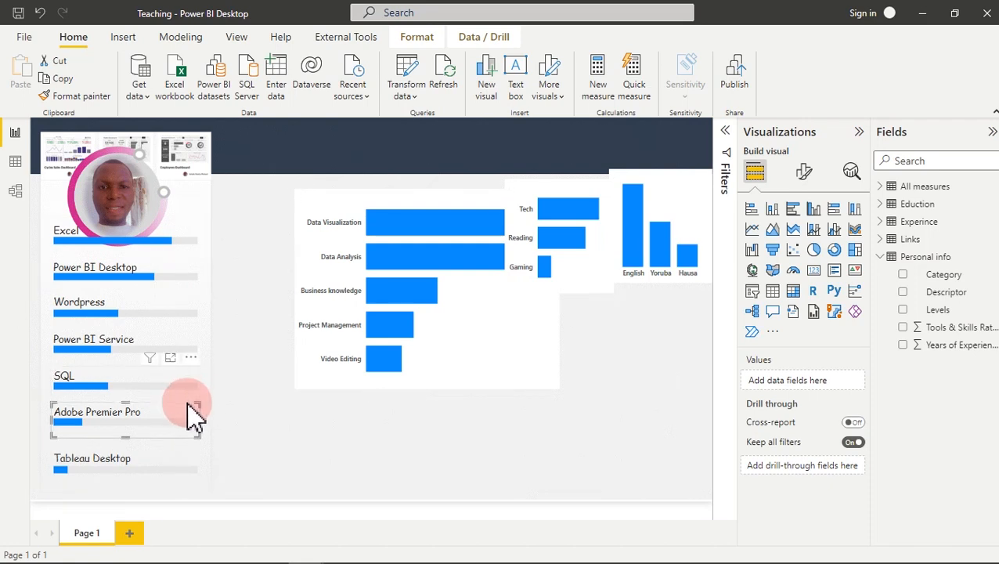
{"action": "left_click_drag", "start_coordinate": [185, 414], "coordinate": [185, 428]}
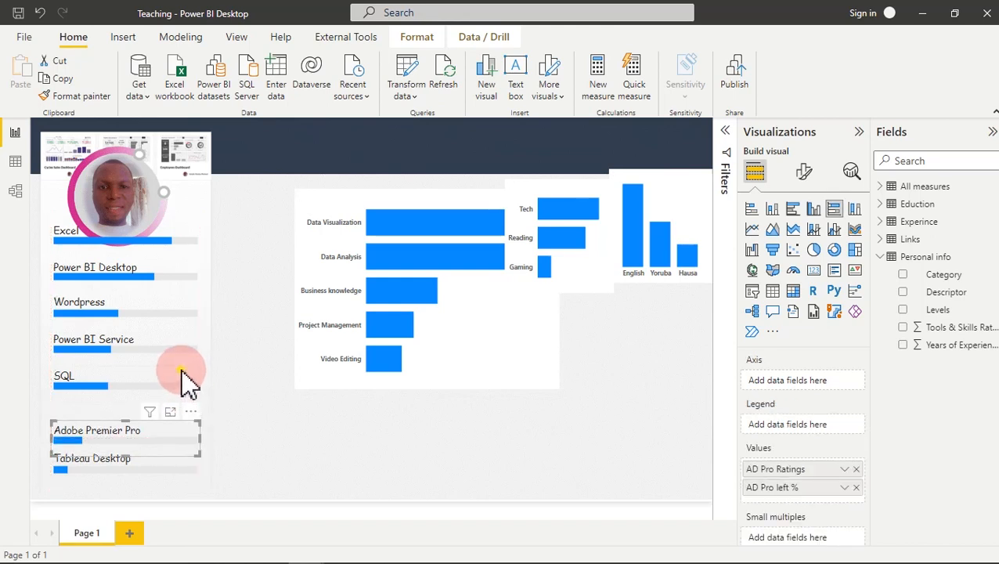
{"action": "left_click", "coordinate": [188, 384]}
{"action": "left_click_drag", "start_coordinate": [188, 383], "coordinate": [190, 404]}
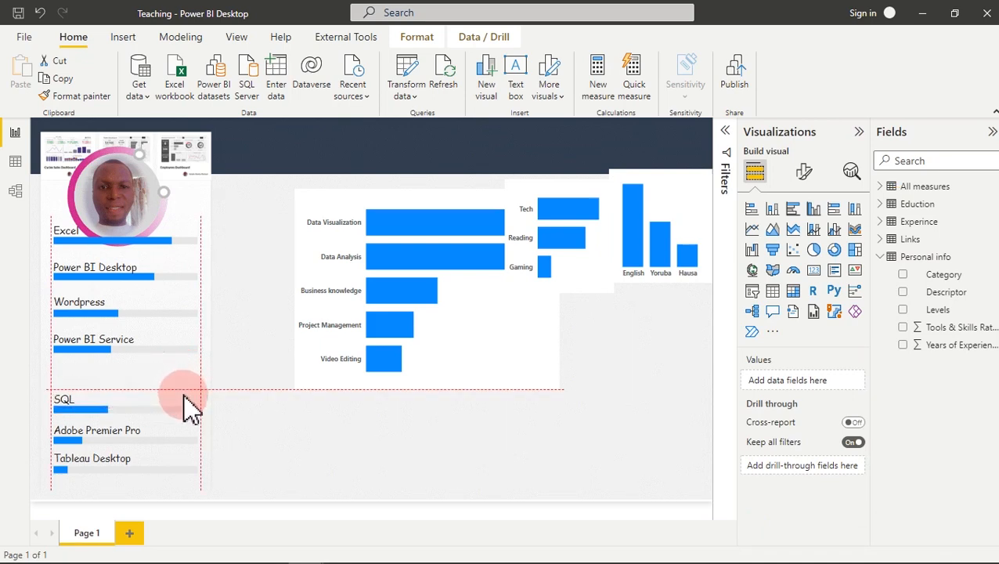
{"action": "left_click_drag", "start_coordinate": [186, 397], "coordinate": [188, 396]}
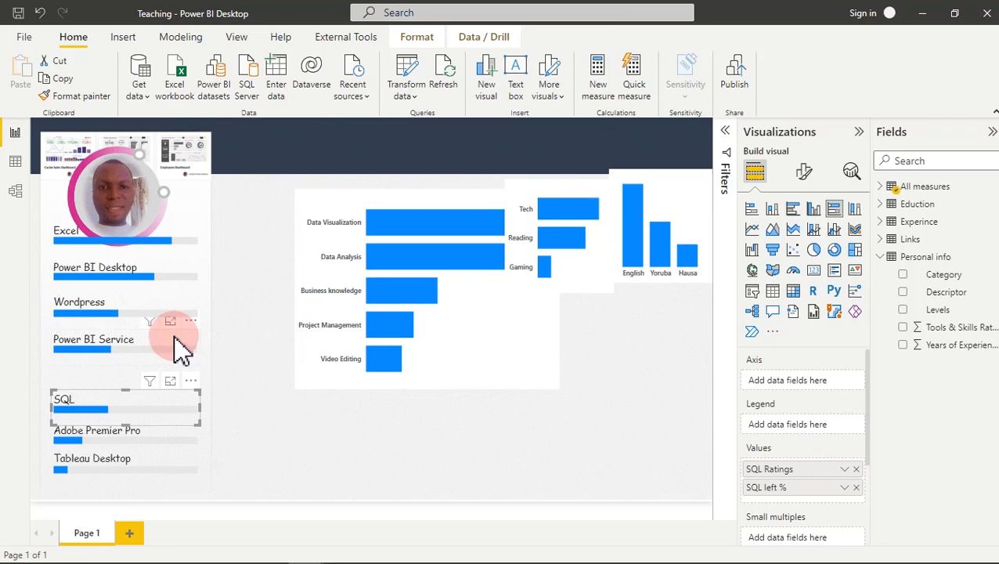
Move the Power BI Service and Wordpress skill groups down to stack above the SQL group
{"action": "left_click", "coordinate": [182, 352]}
{"action": "left_click_drag", "start_coordinate": [175, 345], "coordinate": [177, 367]}
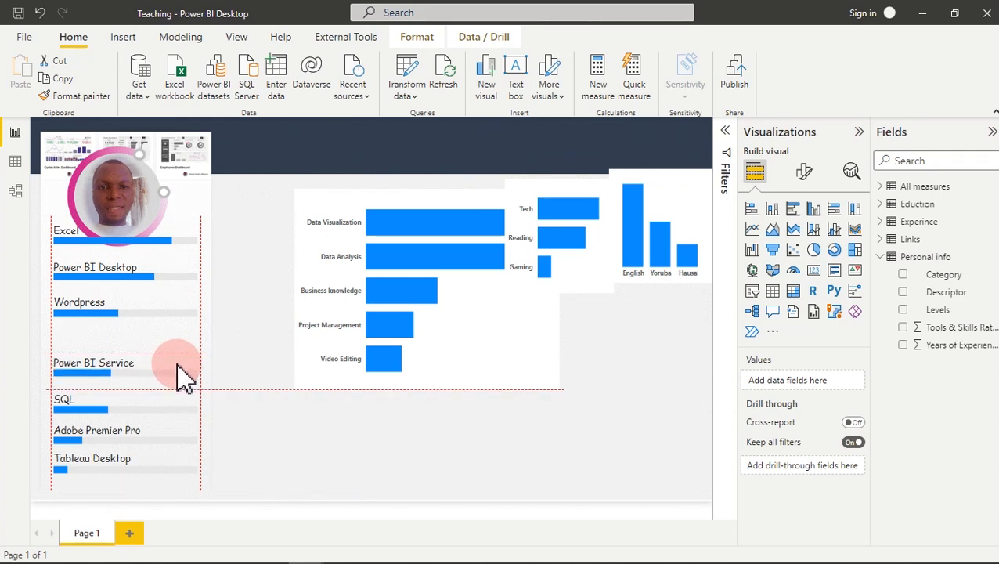
{"action": "left_click_drag", "start_coordinate": [177, 365], "coordinate": [183, 359]}
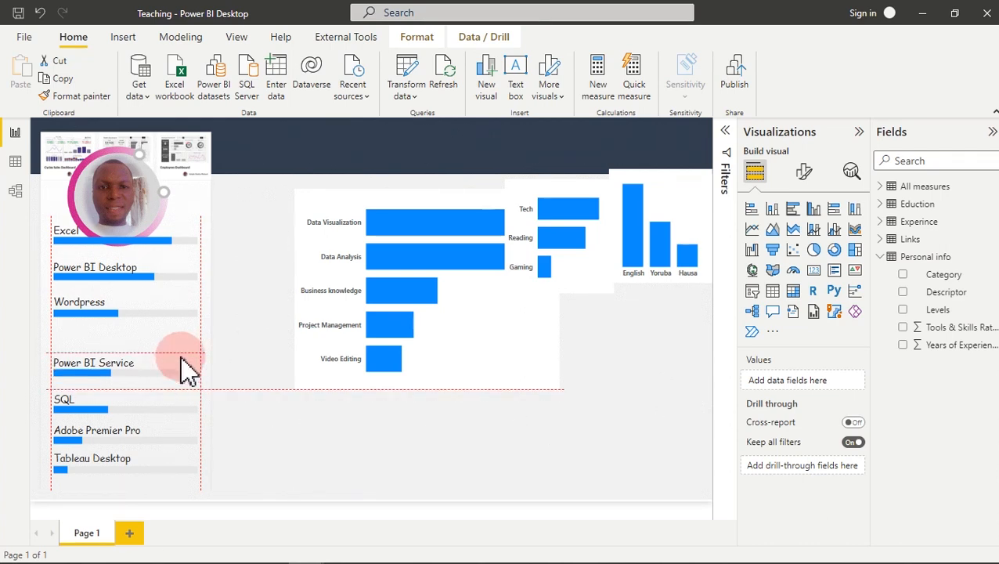
{"action": "left_click", "coordinate": [186, 311]}
{"action": "left_click_drag", "start_coordinate": [181, 298], "coordinate": [188, 335]}
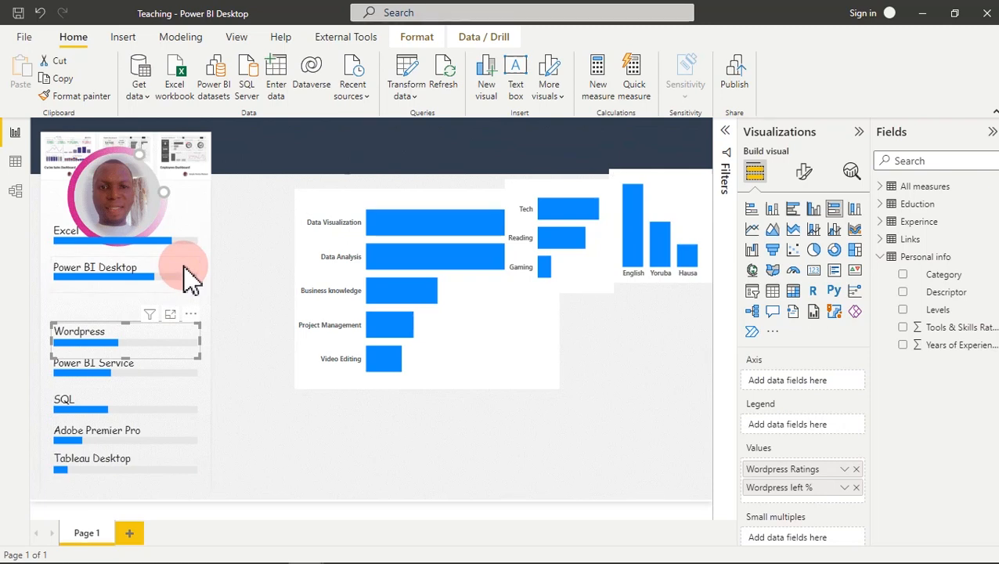
Move the Power BI Desktop and Excel skill groups down so that both clear the profile photo
{"action": "left_click", "coordinate": [188, 278]}
{"action": "left_click_drag", "start_coordinate": [185, 266], "coordinate": [192, 245]}
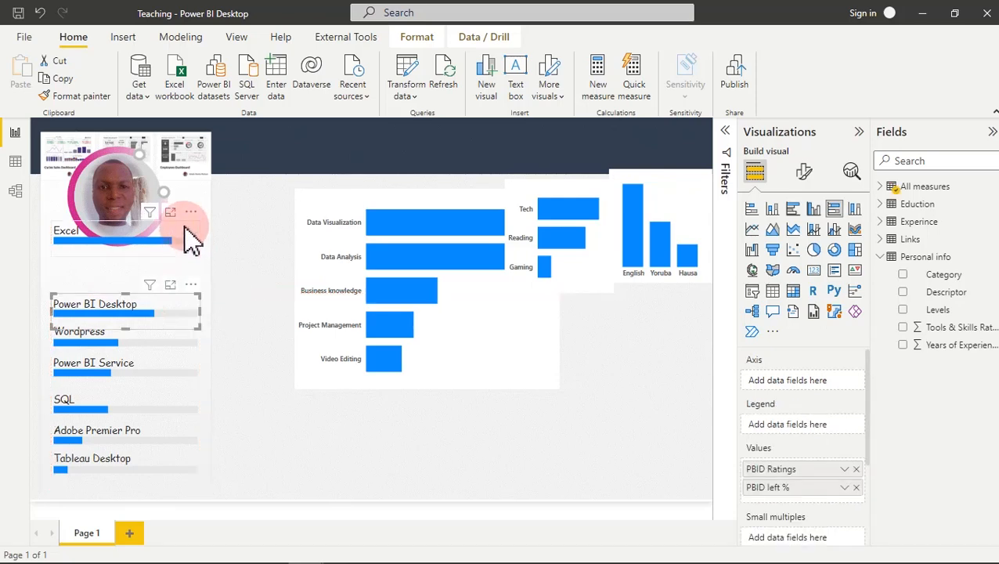
{"action": "left_click", "coordinate": [185, 227]}
{"action": "left_click_drag", "start_coordinate": [191, 244], "coordinate": [188, 277]}
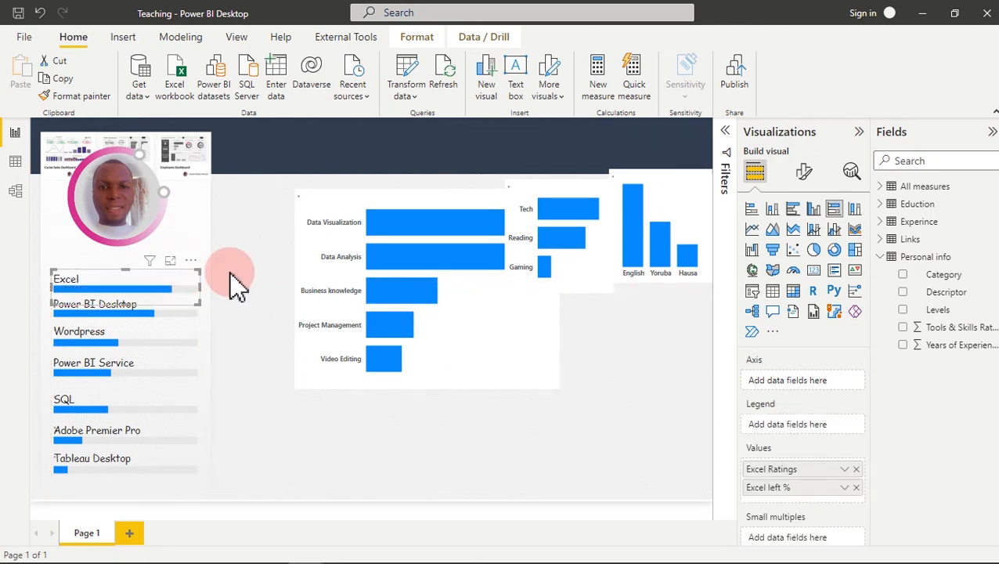
{"action": "left_click", "coordinate": [235, 286]}
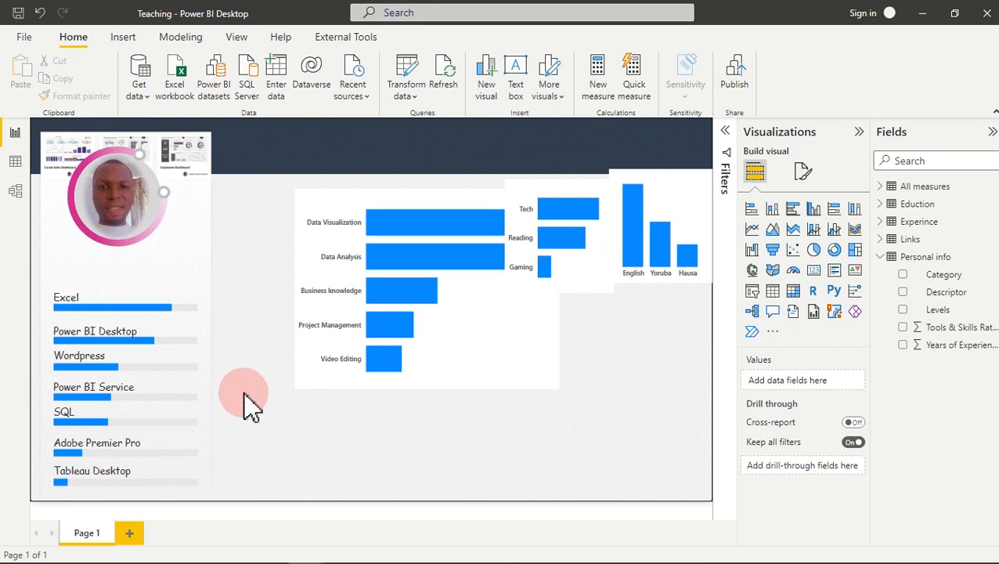
Select all seven skill groups in the side panel and distribute them vertically
{"action": "left_click_drag", "start_coordinate": [229, 260], "coordinate": [22, 513]}
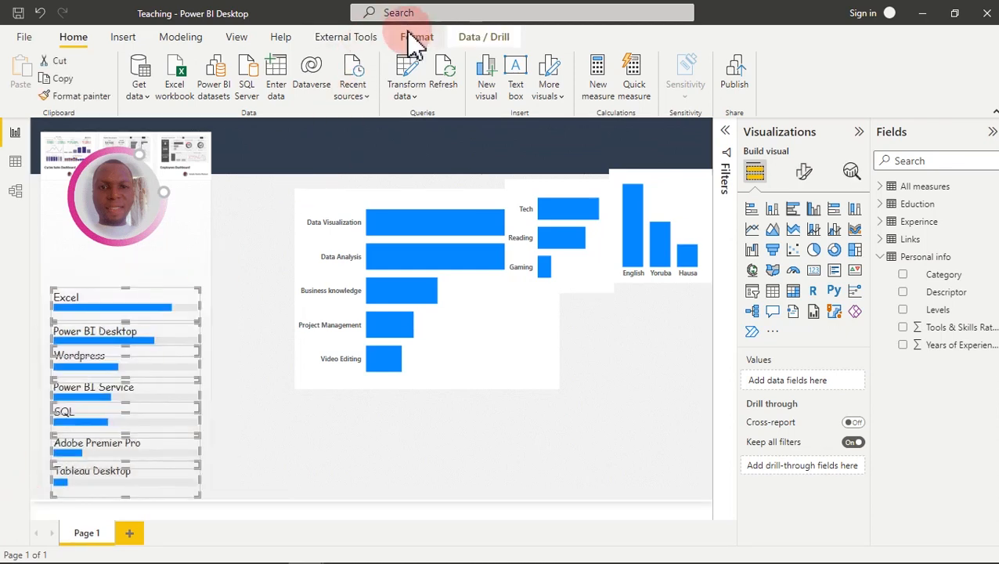
{"action": "left_click", "coordinate": [416, 40]}
{"action": "left_click", "coordinate": [321, 95]}
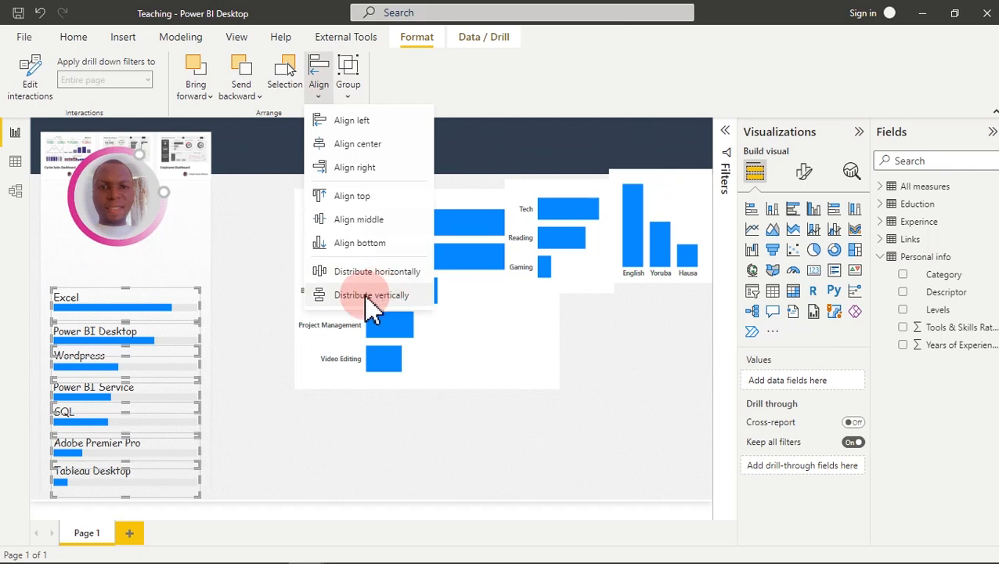
{"action": "left_click", "coordinate": [375, 303]}
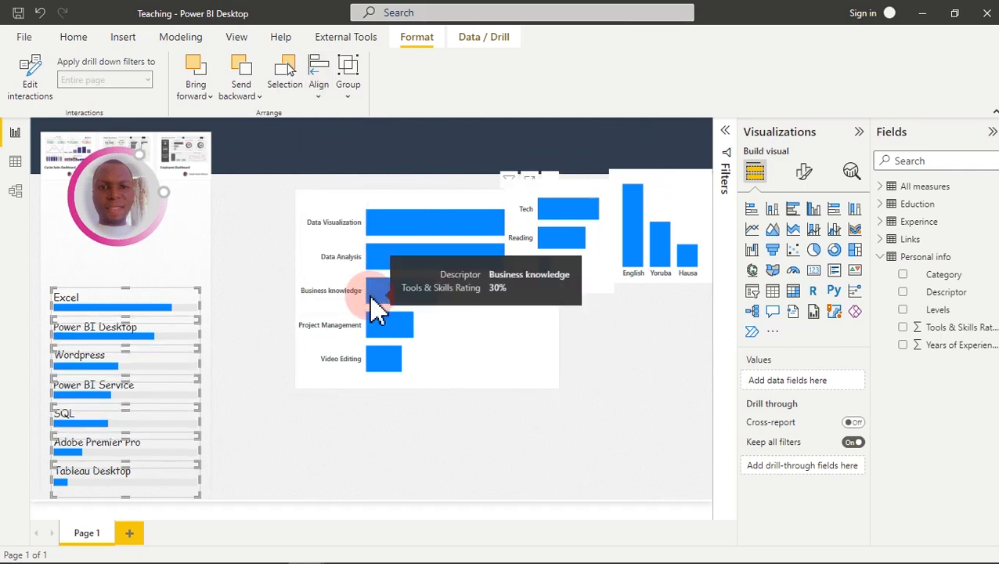
Move the skills bar chart over beside the side panel so it no longer overlaps the interests chart
{"action": "left_click", "coordinate": [252, 322]}
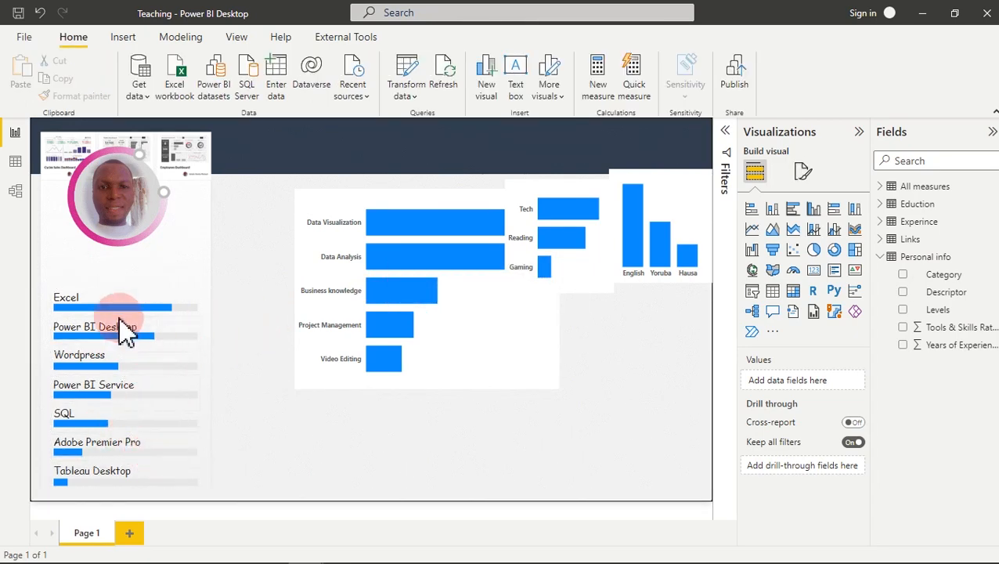
{"action": "mouse_move", "coordinate": [125, 317]}
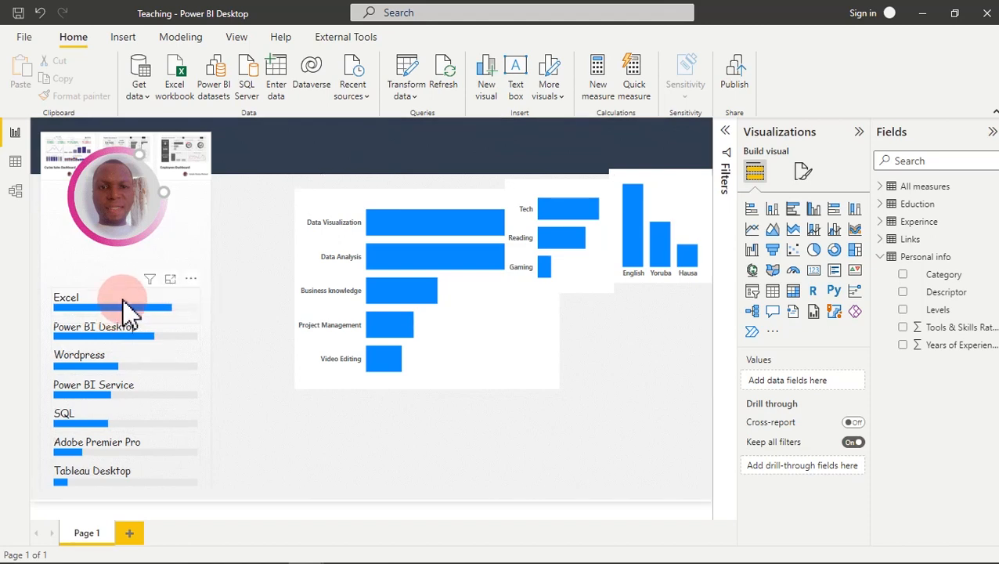
{"action": "left_click", "coordinate": [157, 308]}
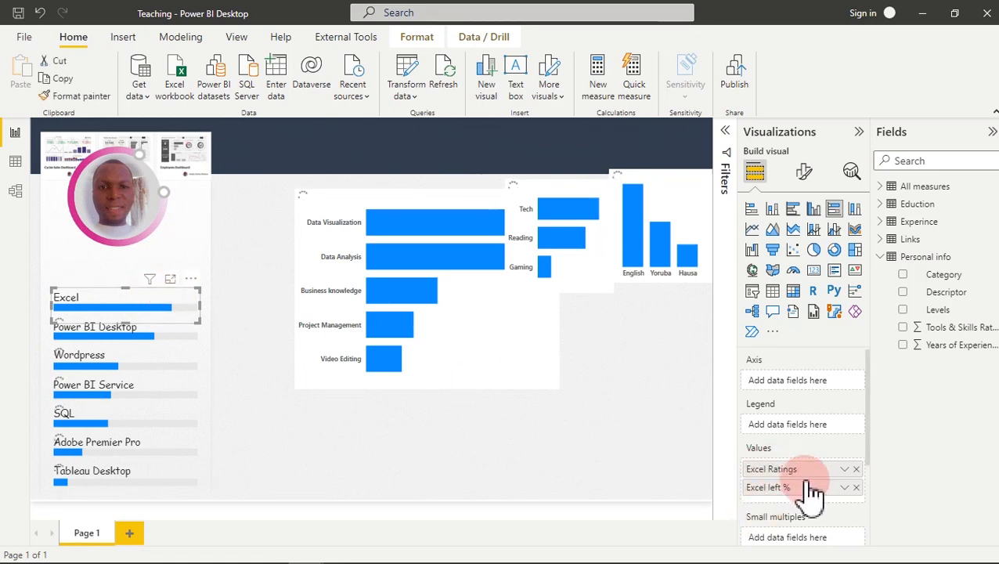
{"action": "left_click", "coordinate": [509, 381]}
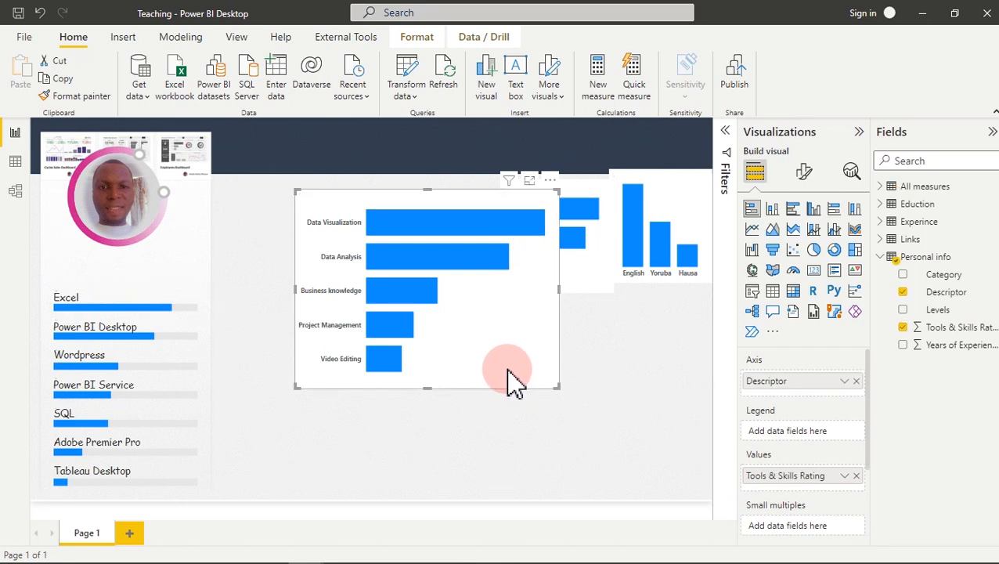
{"action": "left_click_drag", "start_coordinate": [510, 381], "coordinate": [436, 379]}
{"action": "left_click", "coordinate": [235, 414]}
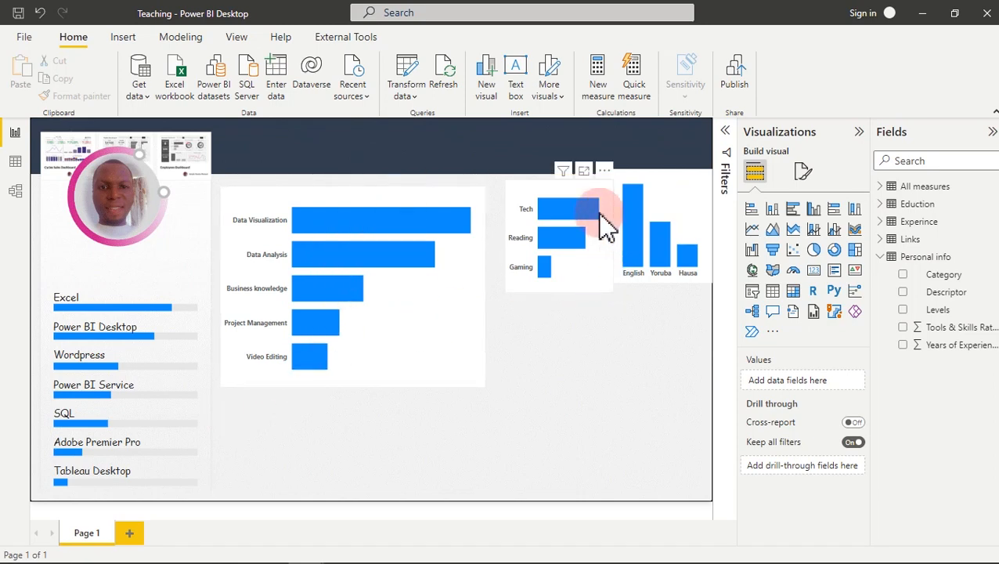
Switch to PowerPoint and open slide 1, moving the Format Background pane clear of the portfolio section
{"action": "mouse_move", "coordinate": [357, 552]}
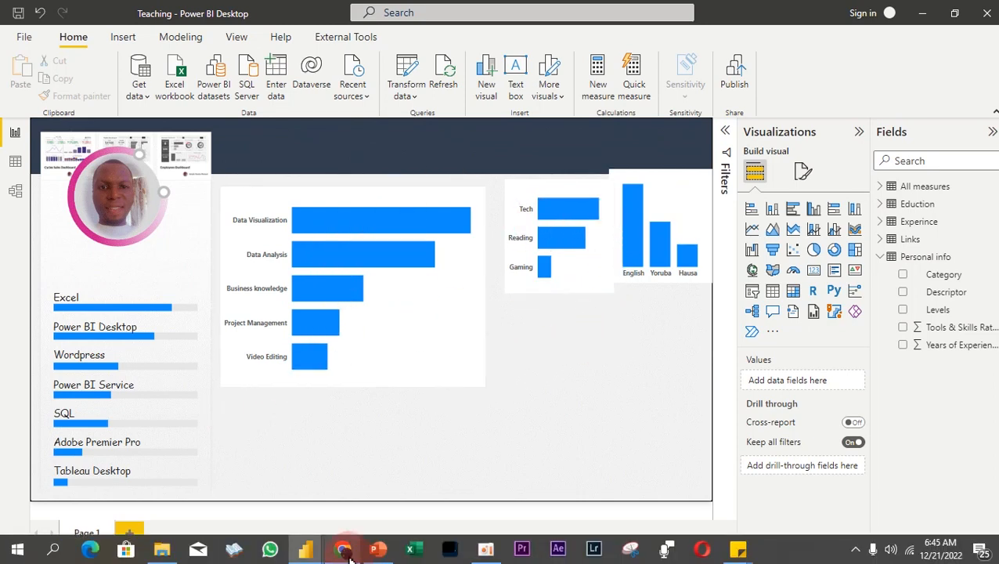
{"action": "left_click", "coordinate": [376, 551]}
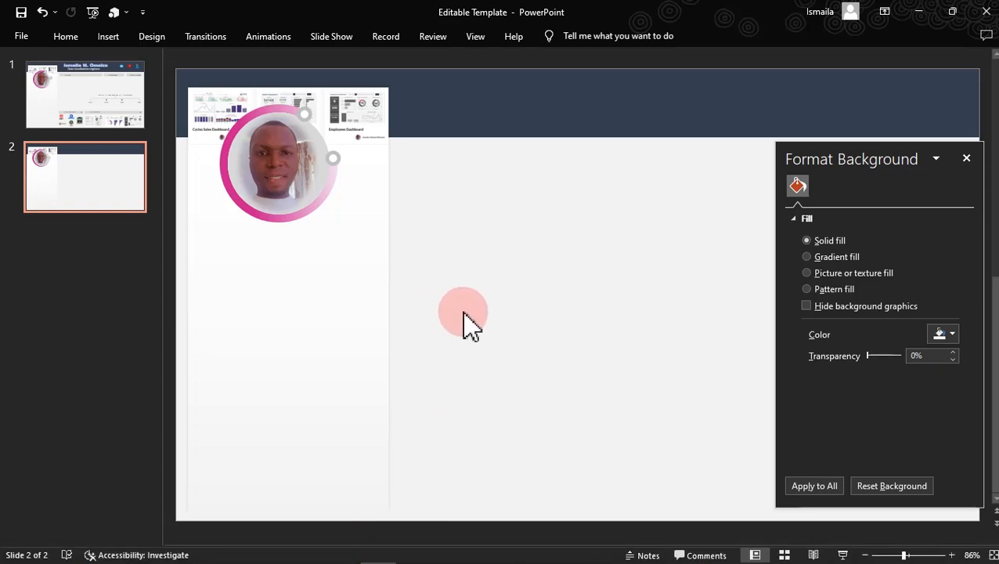
{"action": "left_click", "coordinate": [89, 102]}
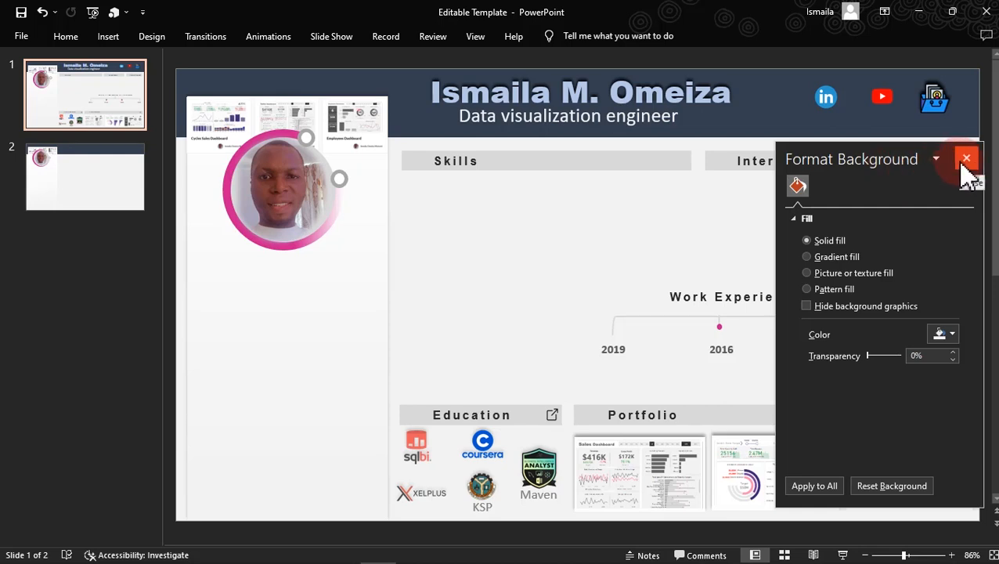
{"action": "left_click_drag", "start_coordinate": [901, 158], "coordinate": [264, 117]}
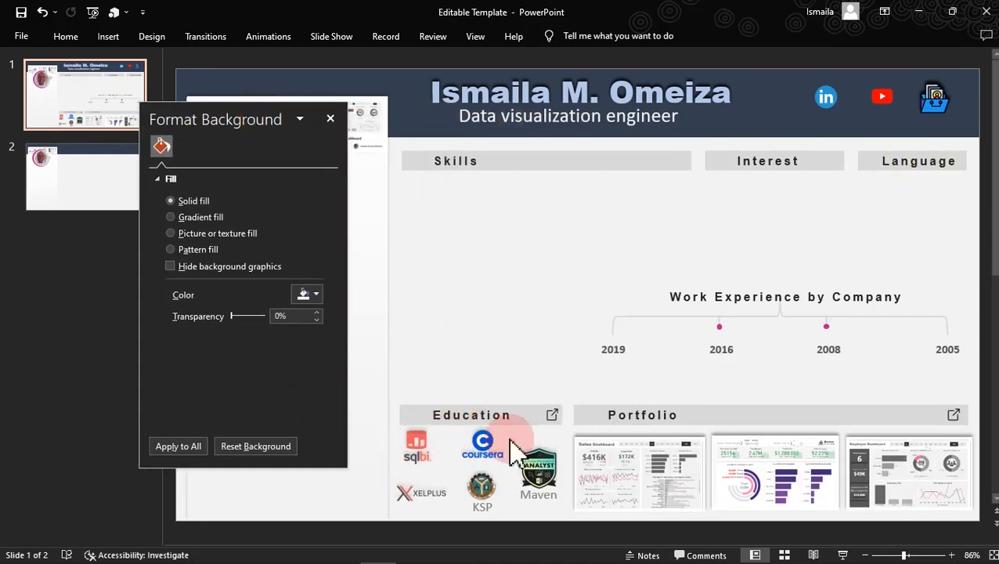
Try enlarging the first two portfolio dashboard thumbnails on slide 1, undoing each resize
{"action": "left_click", "coordinate": [598, 462]}
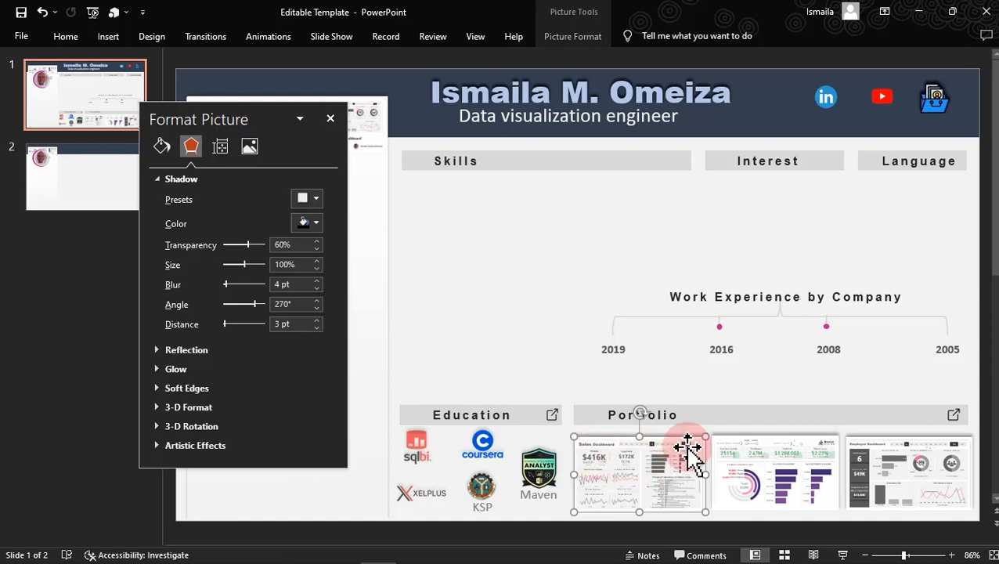
{"action": "left_click_drag", "start_coordinate": [706, 436], "coordinate": [789, 323]}
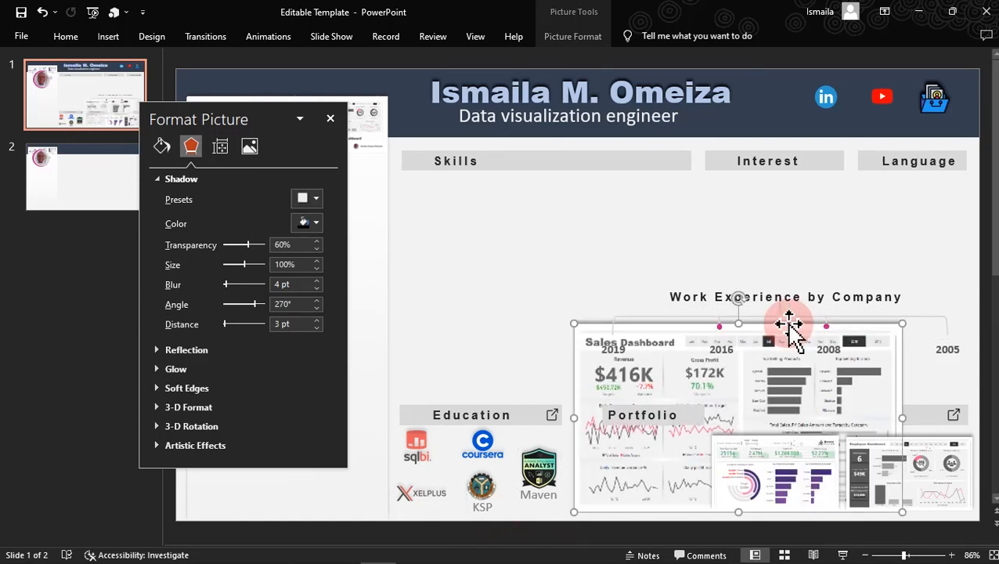
{"action": "key", "text": "ctrl+z"}
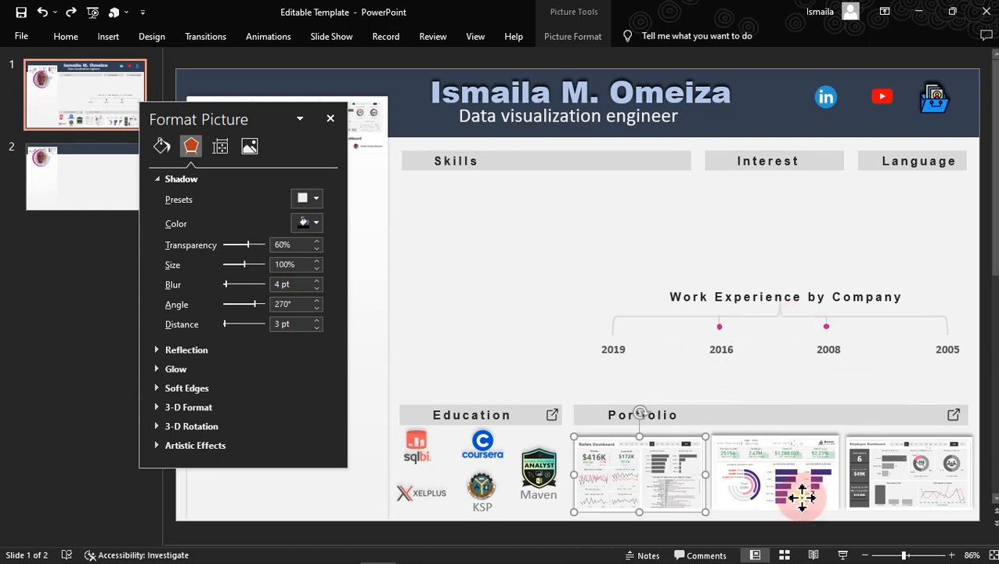
{"action": "left_click", "coordinate": [828, 468]}
{"action": "left_click_drag", "start_coordinate": [838, 433], "coordinate": [926, 282]}
{"action": "key", "text": "ctrl+z"}
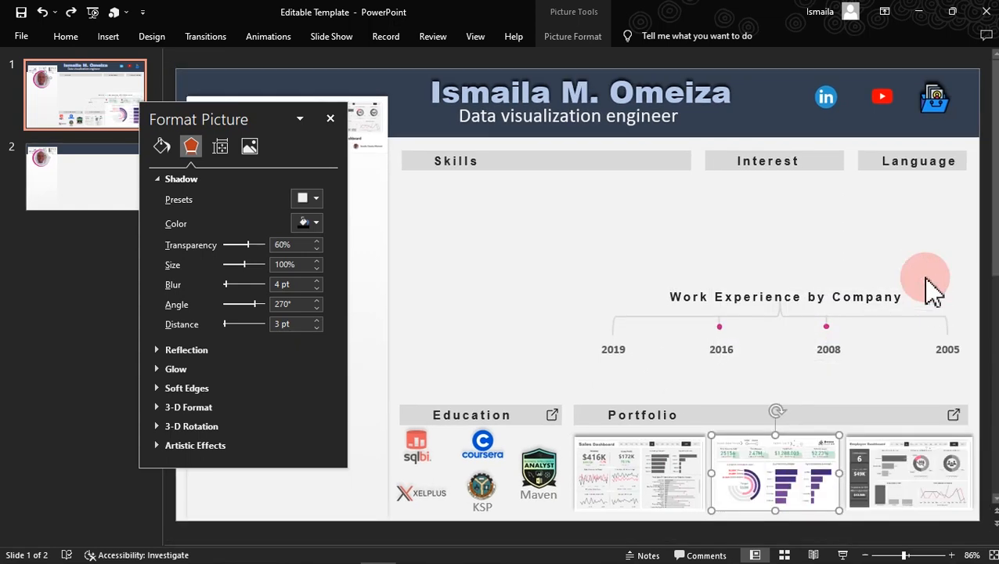
{"action": "left_click", "coordinate": [631, 223]}
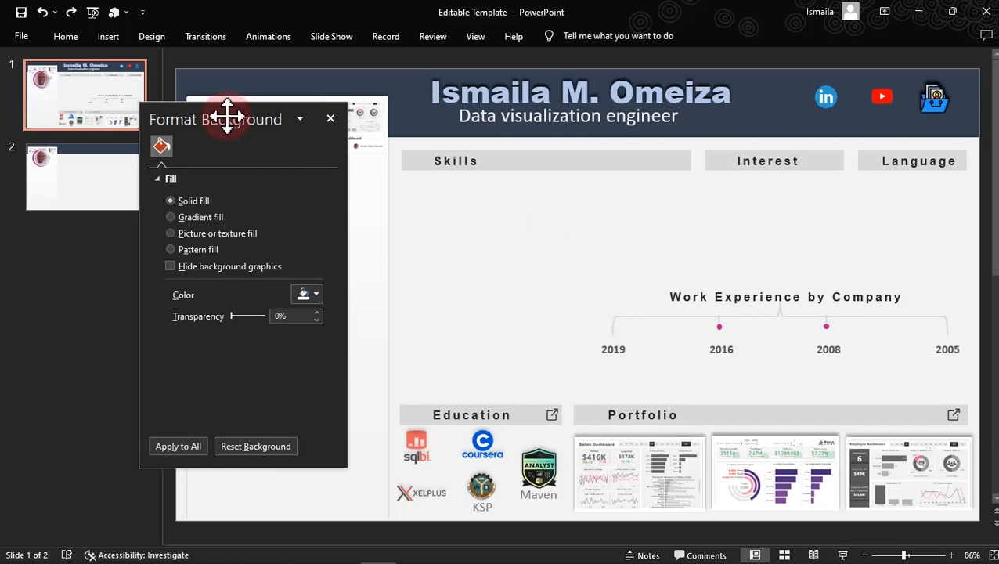
On slide 2, start inserting pictures from this device and browse to Desktop > 2023 Power BI Course > Resume Dashboard
{"action": "left_click", "coordinate": [91, 202]}
{"action": "left_click_drag", "start_coordinate": [246, 119], "coordinate": [829, 101]}
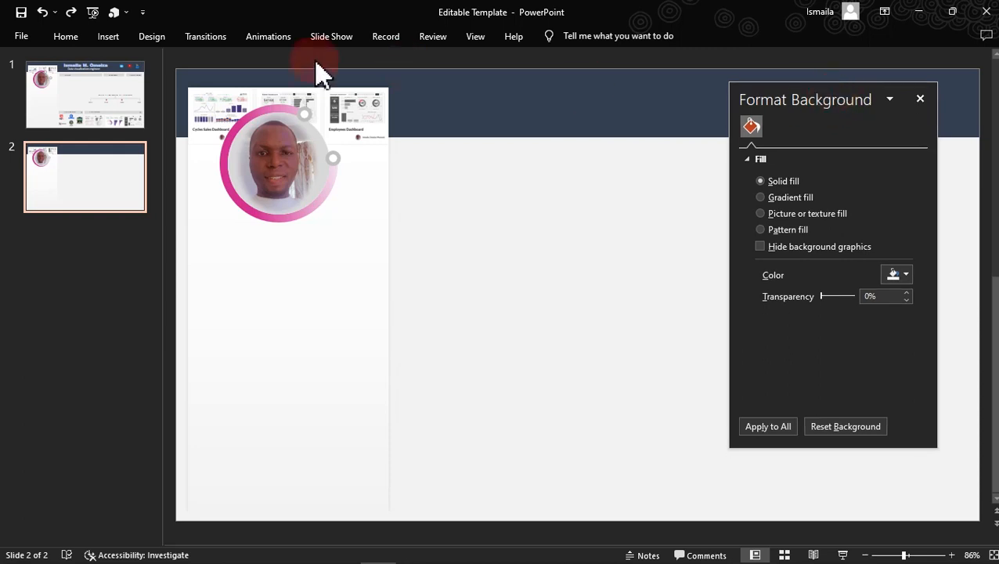
{"action": "left_click", "coordinate": [108, 36]}
{"action": "left_click", "coordinate": [109, 86]}
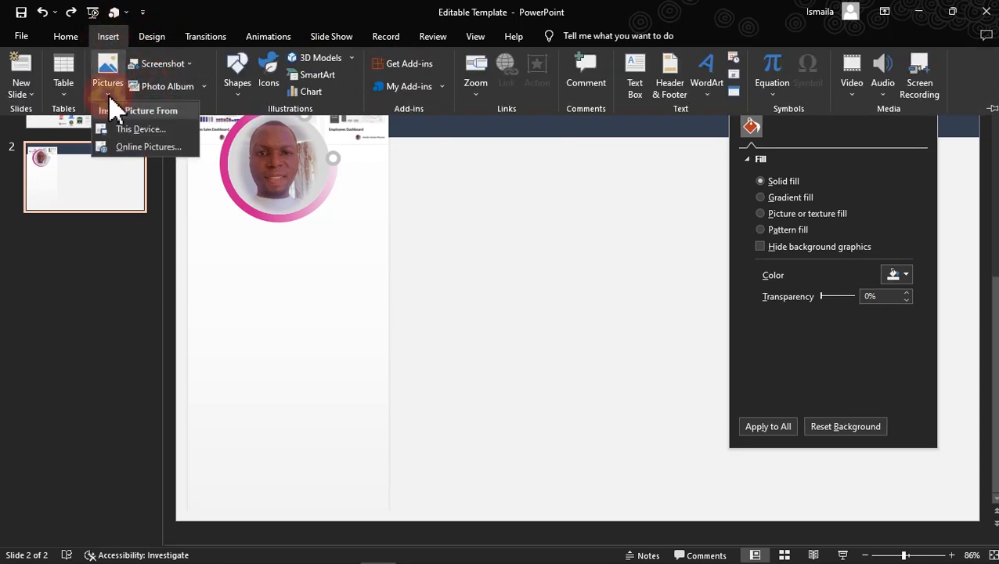
{"action": "left_click", "coordinate": [135, 130]}
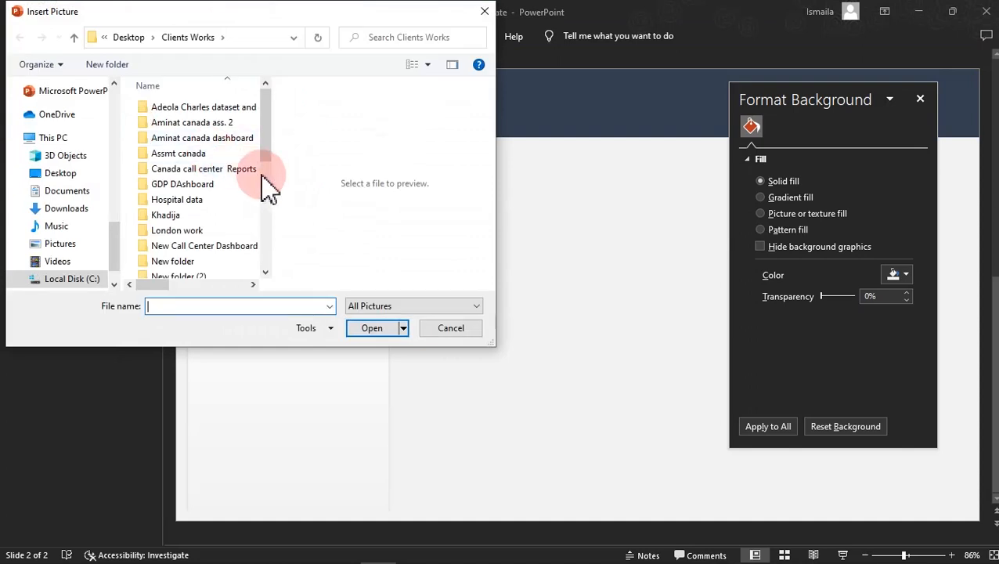
{"action": "left_click", "coordinate": [74, 180]}
{"action": "double_click", "coordinate": [192, 126]}
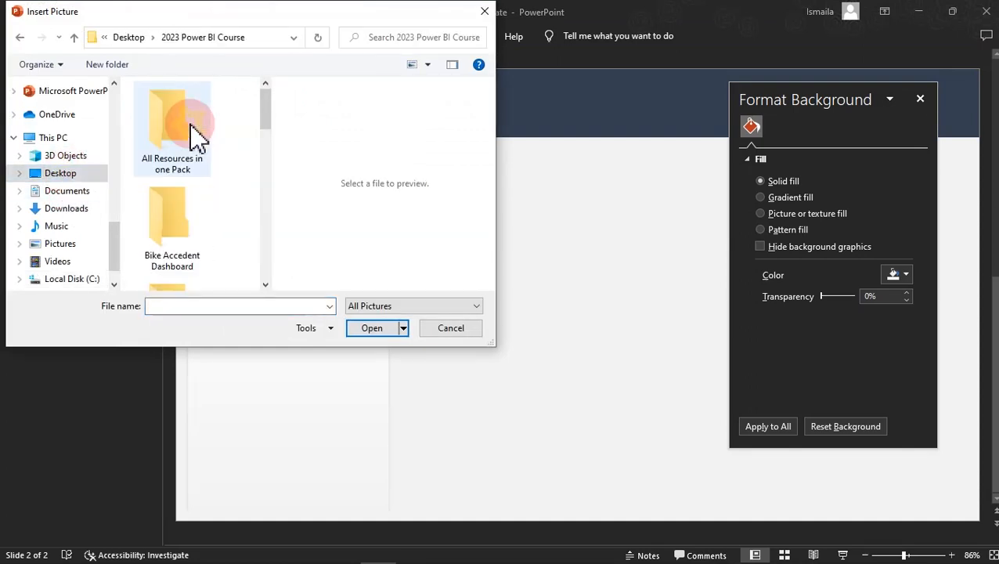
{"action": "left_click_drag", "start_coordinate": [197, 133], "coordinate": [271, 225]}
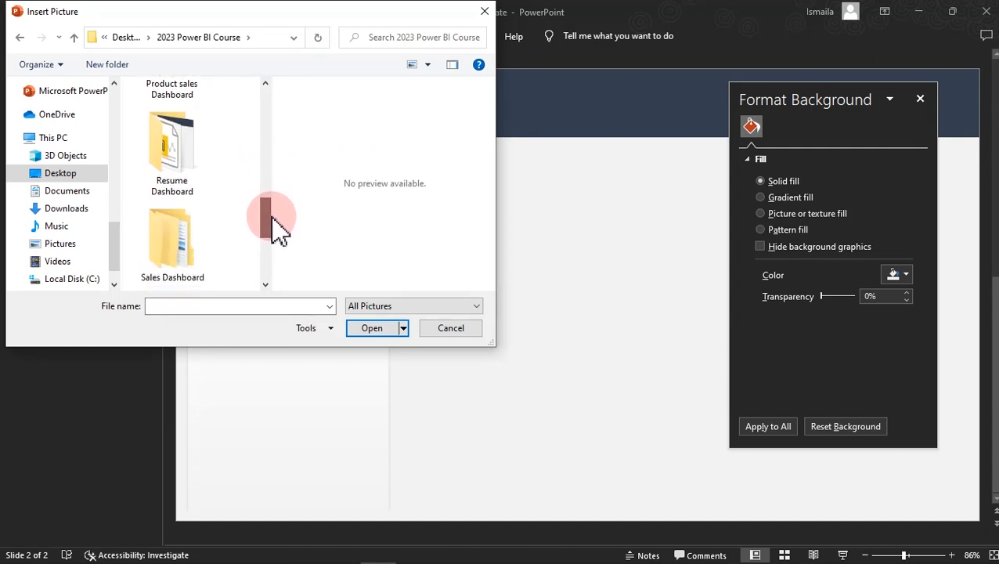
{"action": "double_click", "coordinate": [196, 174]}
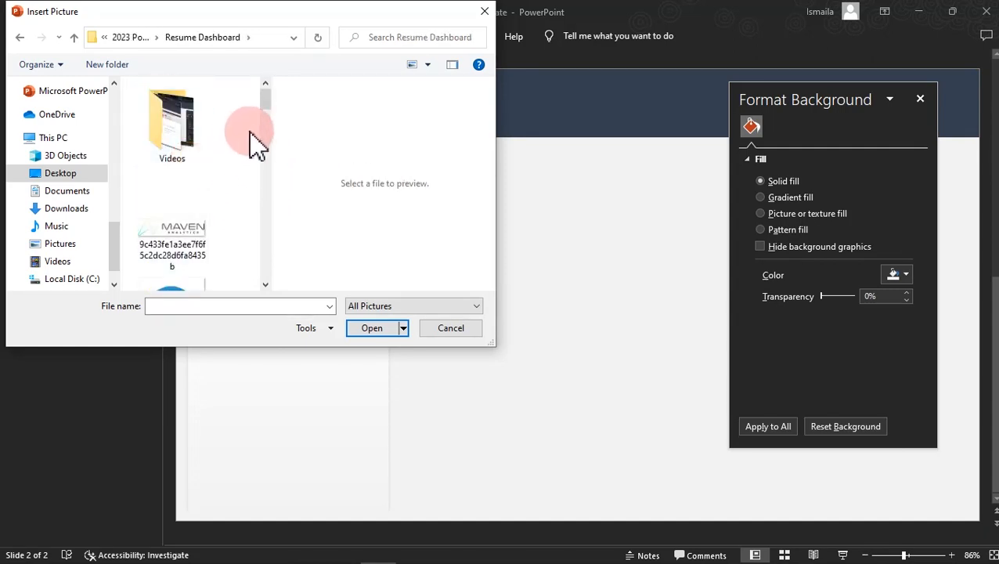
Insert the pictures T 01, T 02 and T 03 together from the Resume Dashboard folder
{"action": "left_click_drag", "start_coordinate": [264, 97], "coordinate": [267, 216]}
{"action": "left_click", "coordinate": [180, 126]}
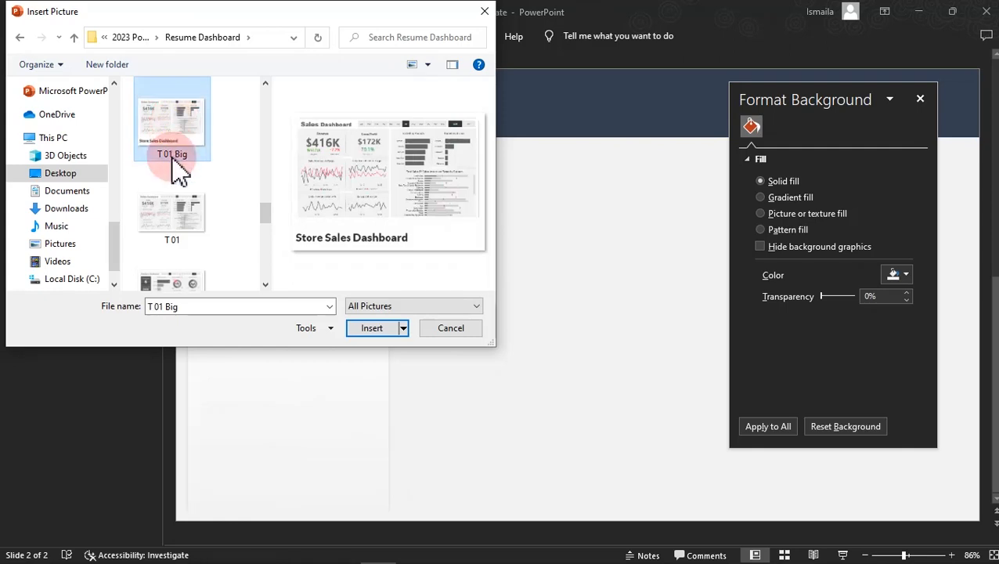
{"action": "left_click", "coordinate": [194, 205]}
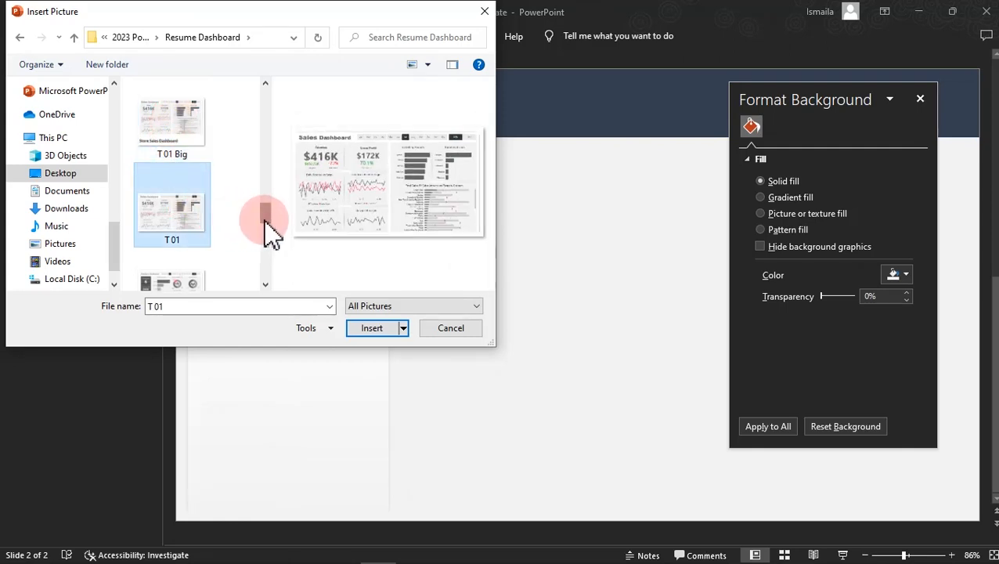
{"action": "left_click_drag", "start_coordinate": [267, 218], "coordinate": [267, 231]}
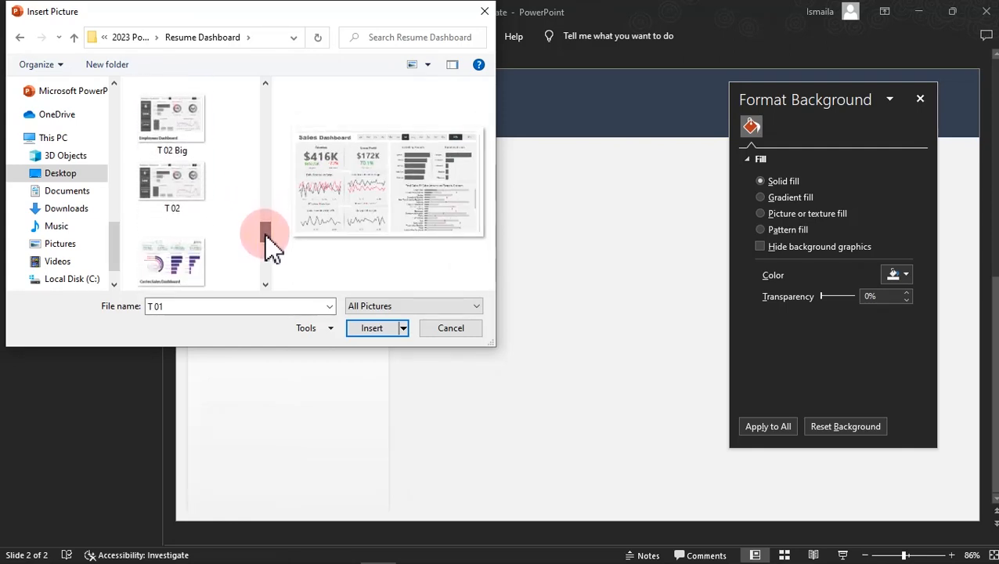
{"action": "left_click", "coordinate": [197, 202]}
{"action": "left_click", "coordinate": [190, 192], "text": "ctrl"}
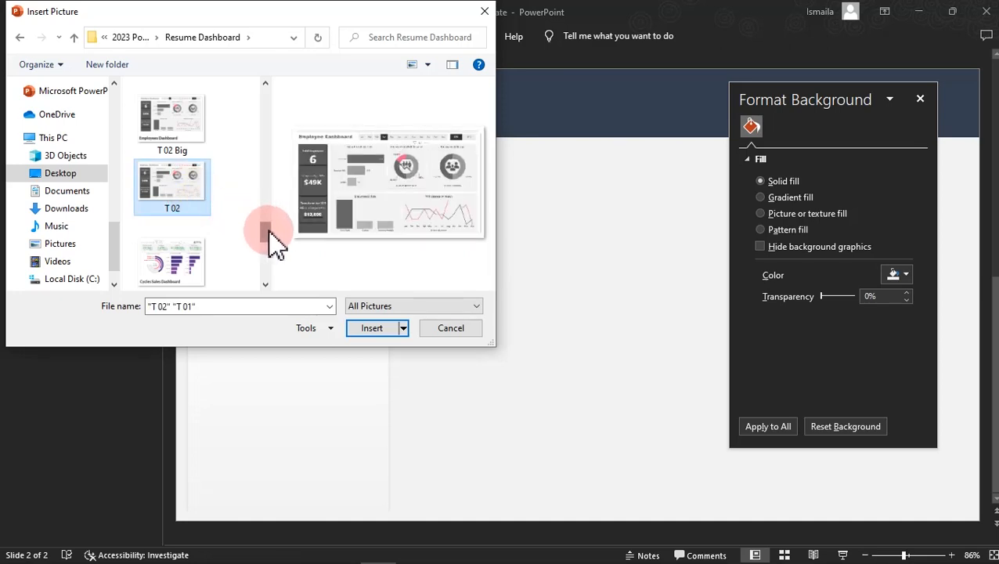
{"action": "left_click_drag", "start_coordinate": [269, 231], "coordinate": [269, 246]}
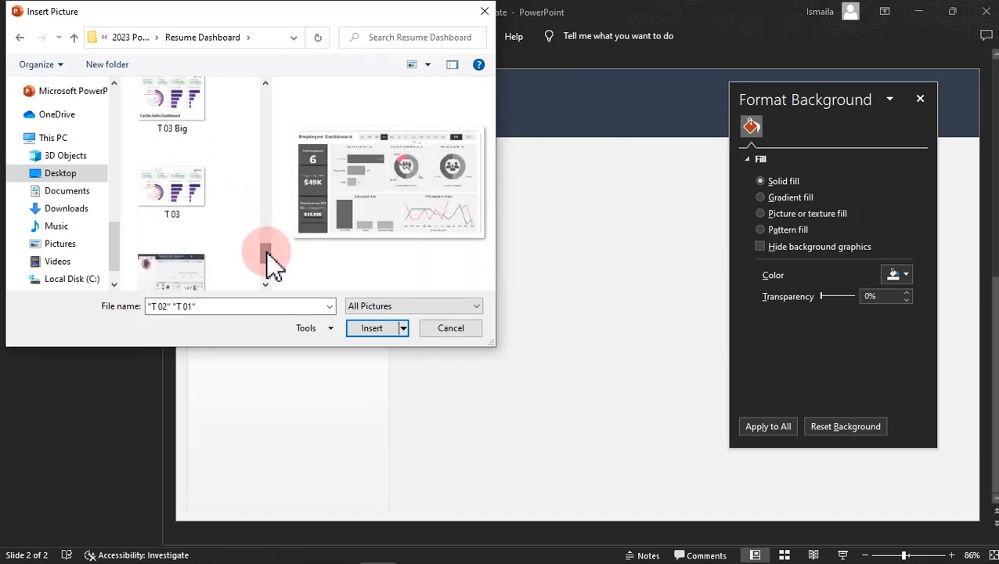
{"action": "left_click", "coordinate": [210, 205], "text": "ctrl"}
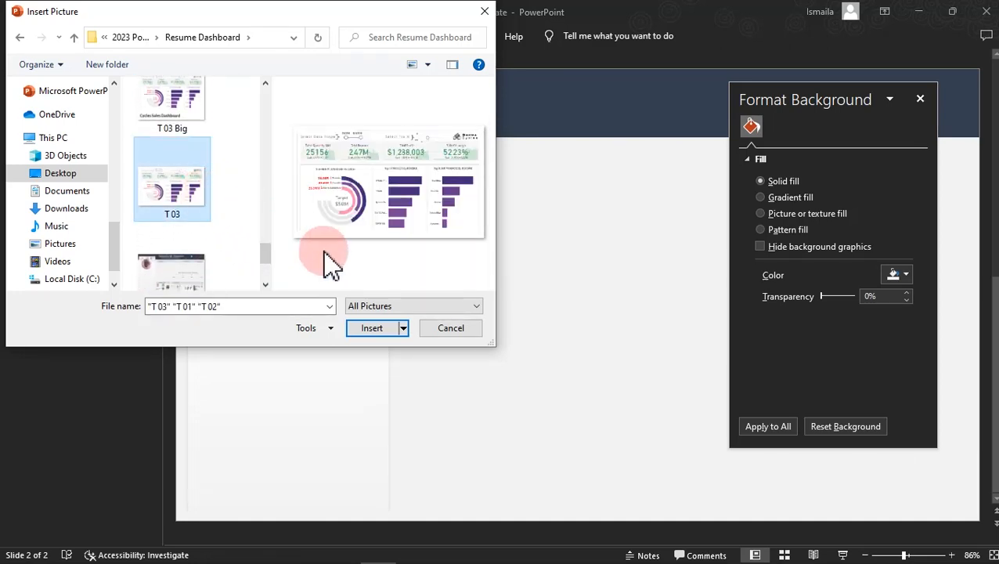
{"action": "left_click", "coordinate": [374, 328]}
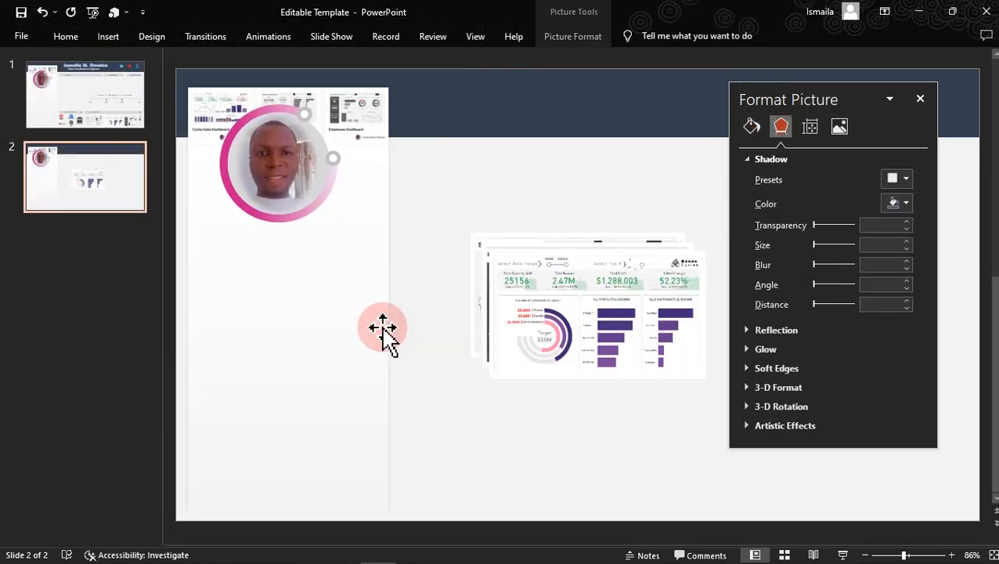
Shrink the three inserted dashboard pictures together and move them to the middle of the slide's blank area
{"action": "left_click", "coordinate": [630, 270]}
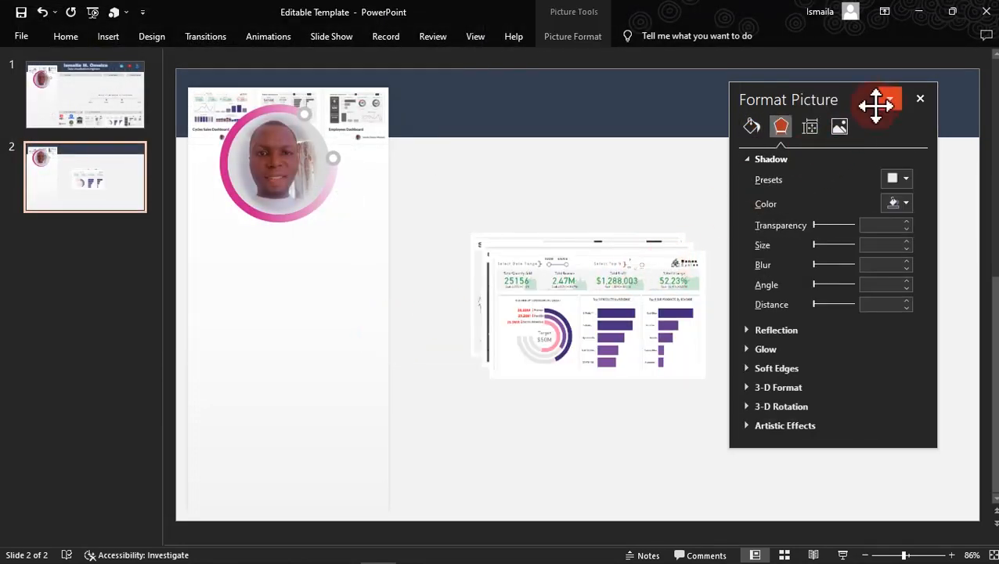
{"action": "left_click_drag", "start_coordinate": [642, 267], "coordinate": [559, 280]}
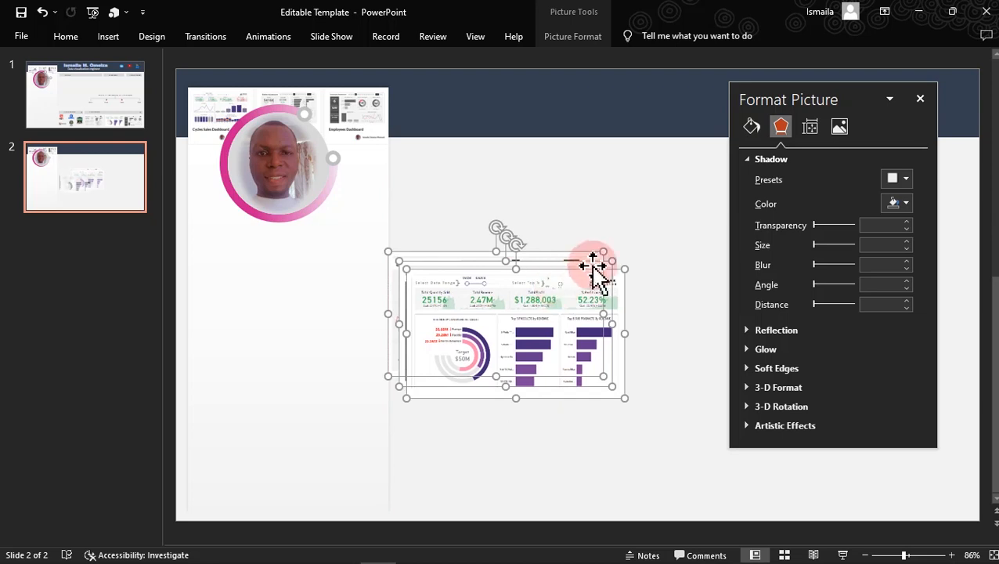
{"action": "left_click_drag", "start_coordinate": [599, 248], "coordinate": [544, 293]}
{"action": "left_click_drag", "start_coordinate": [837, 102], "coordinate": [802, 73]}
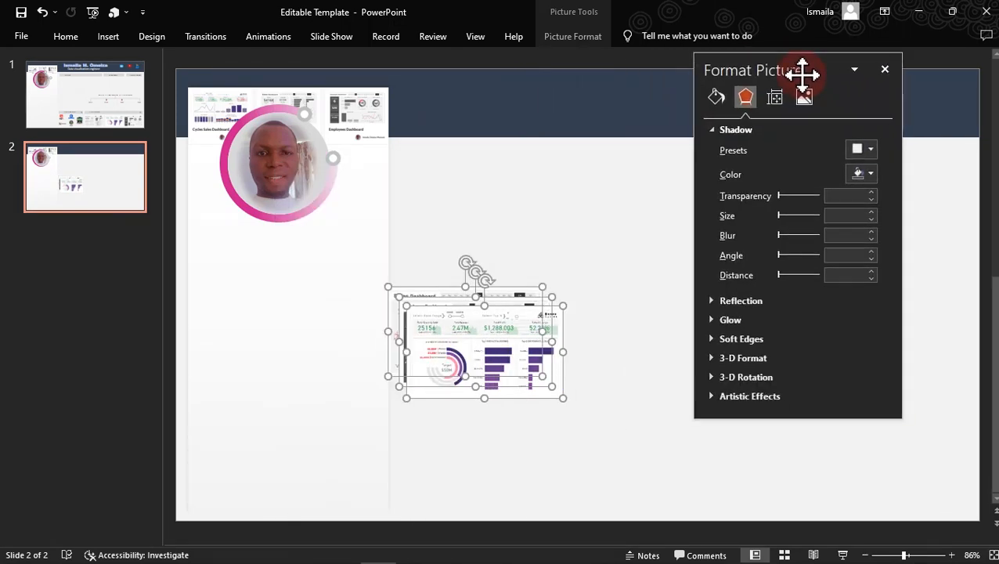
{"action": "left_click", "coordinate": [885, 69]}
{"action": "left_click_drag", "start_coordinate": [505, 319], "coordinate": [689, 341]}
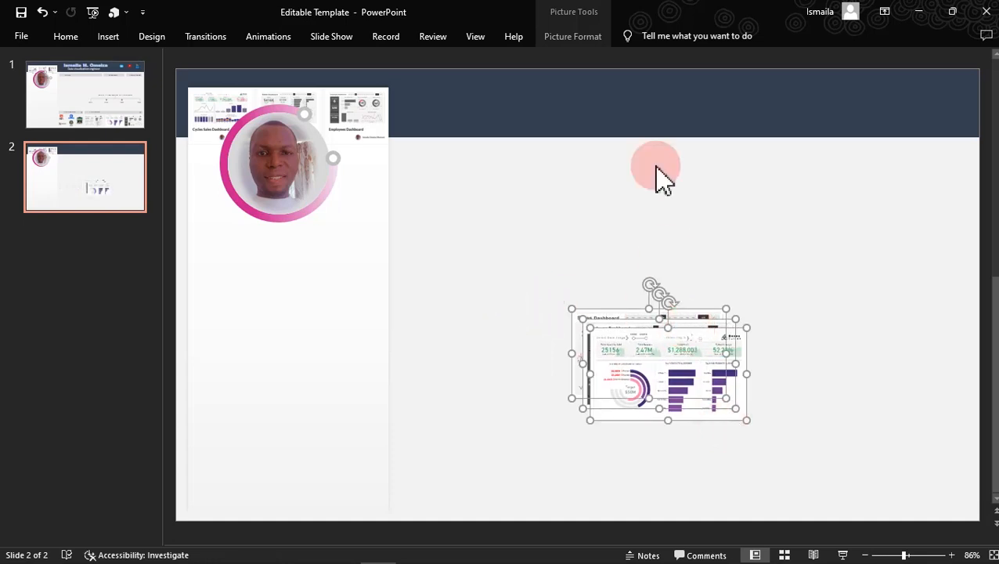
Set the three selected dashboard pictures to a height of 1.25" and a width of 2.16"
{"action": "left_click", "coordinate": [571, 39]}
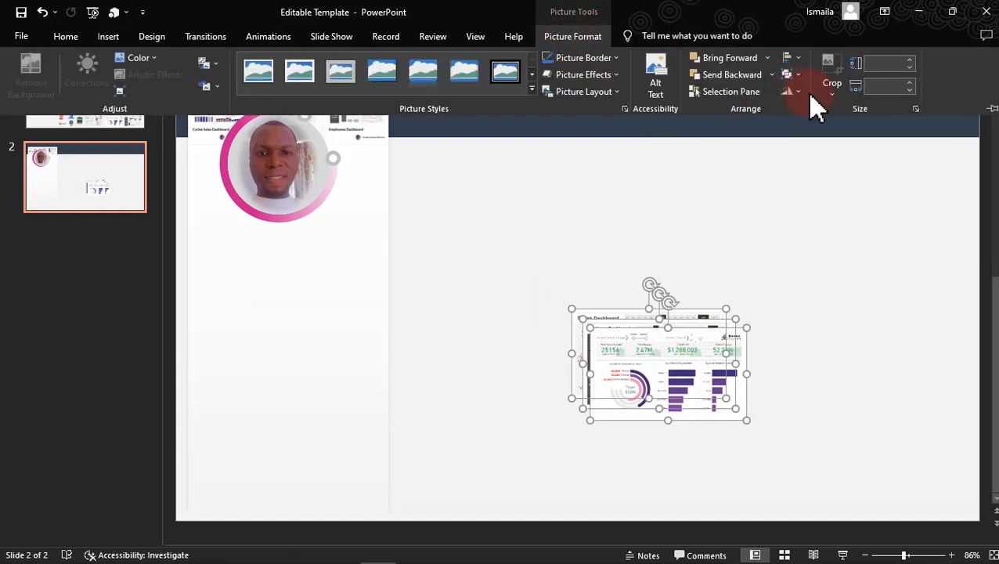
{"action": "left_click", "coordinate": [876, 86]}
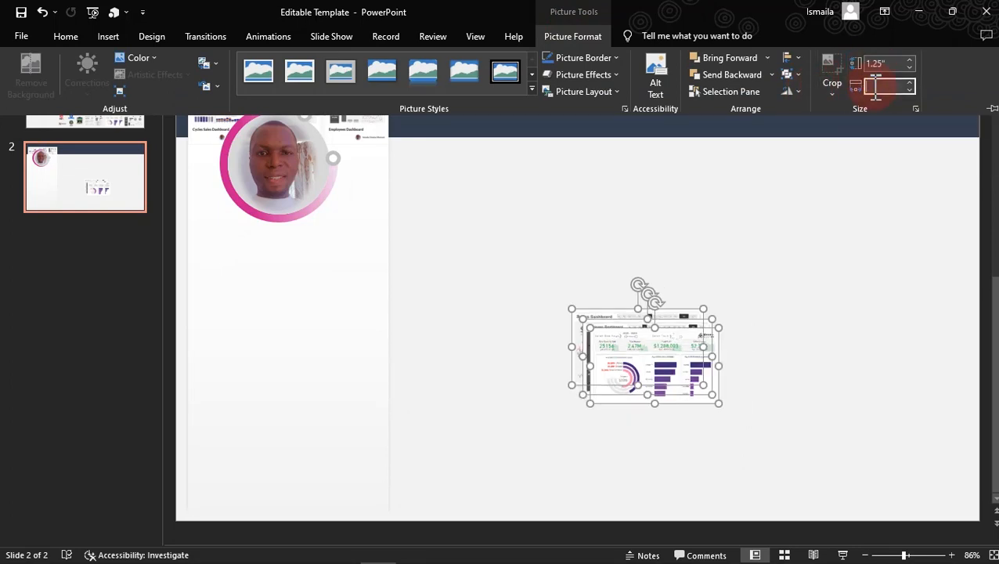
{"action": "type", "text": "2"}
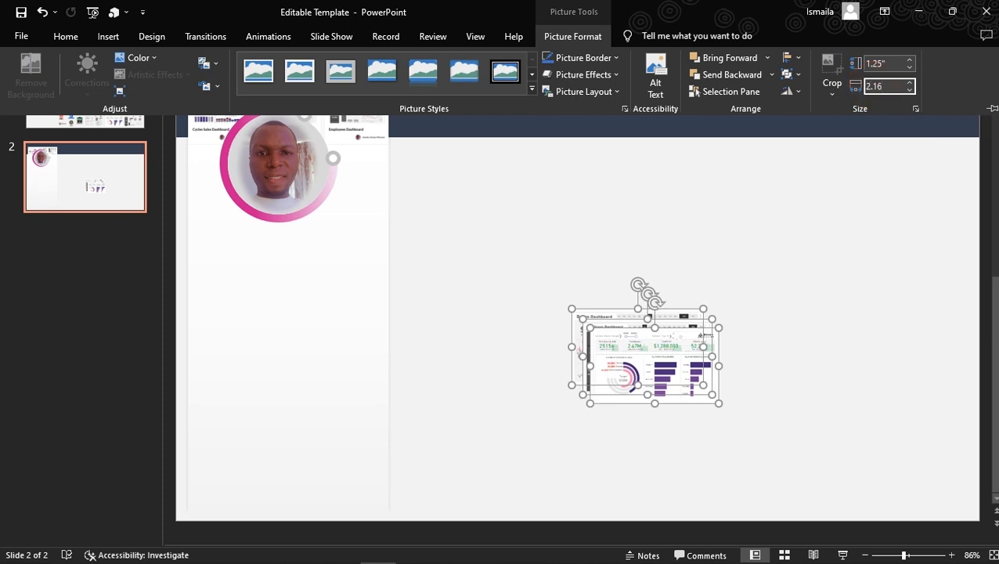
{"action": "type", "text": ".16"}
{"action": "key", "text": "Return"}
{"action": "left_click", "coordinate": [798, 278]}
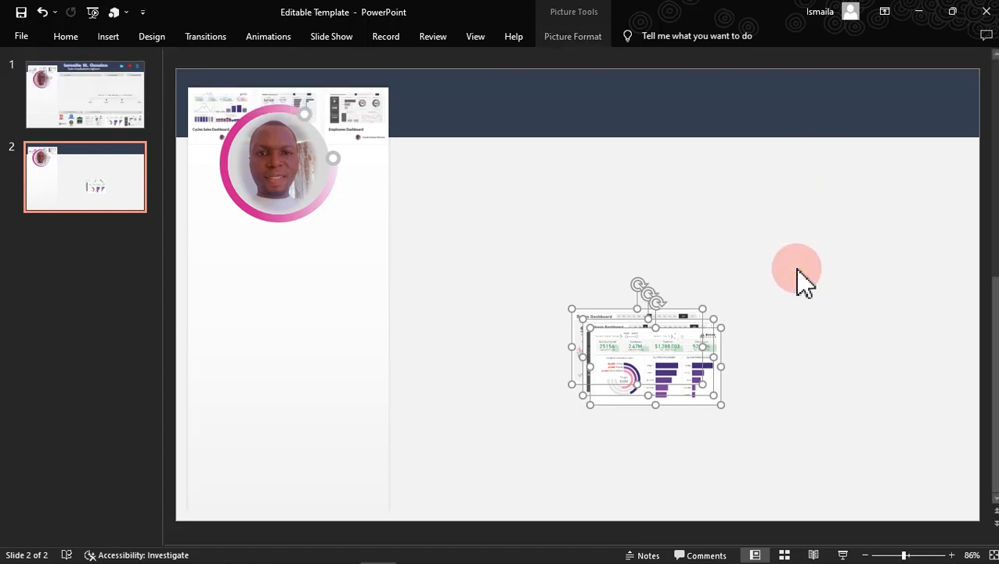
Arrange the three dashboard pictures in a row along the slide's lower edge: Sales Dashboard, Employee Dashboard, then the purple chart dashboard
{"action": "left_click_drag", "start_coordinate": [691, 363], "coordinate": [908, 479]}
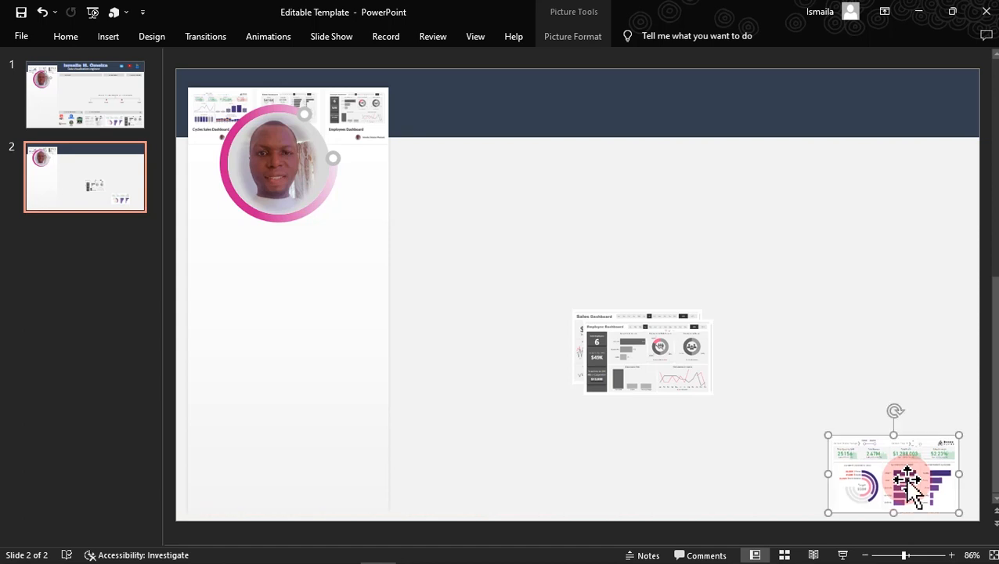
{"action": "left_click", "coordinate": [618, 345]}
{"action": "left_click_drag", "start_coordinate": [642, 356], "coordinate": [742, 471]}
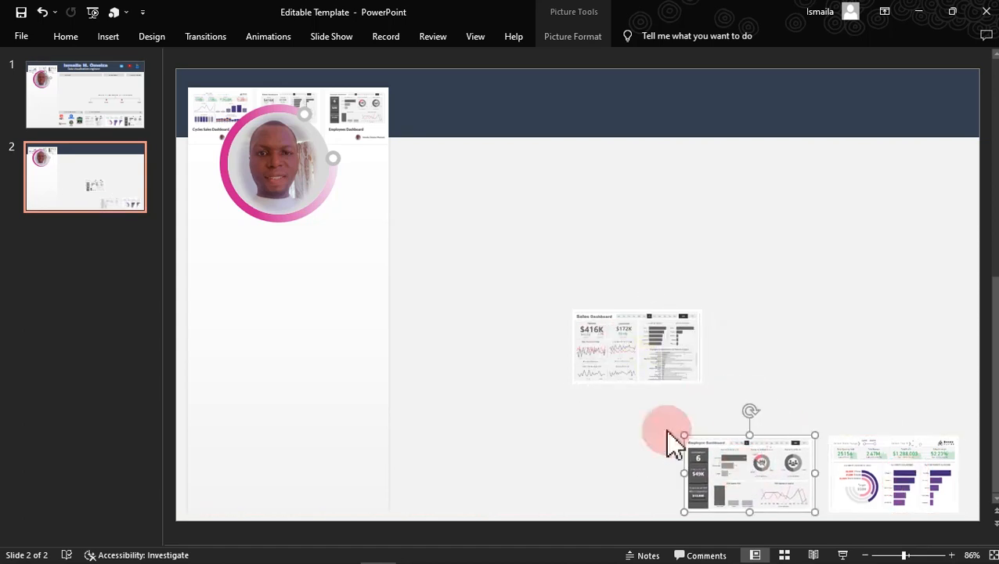
{"action": "left_click", "coordinate": [631, 343]}
{"action": "left_click_drag", "start_coordinate": [631, 343], "coordinate": [602, 468]}
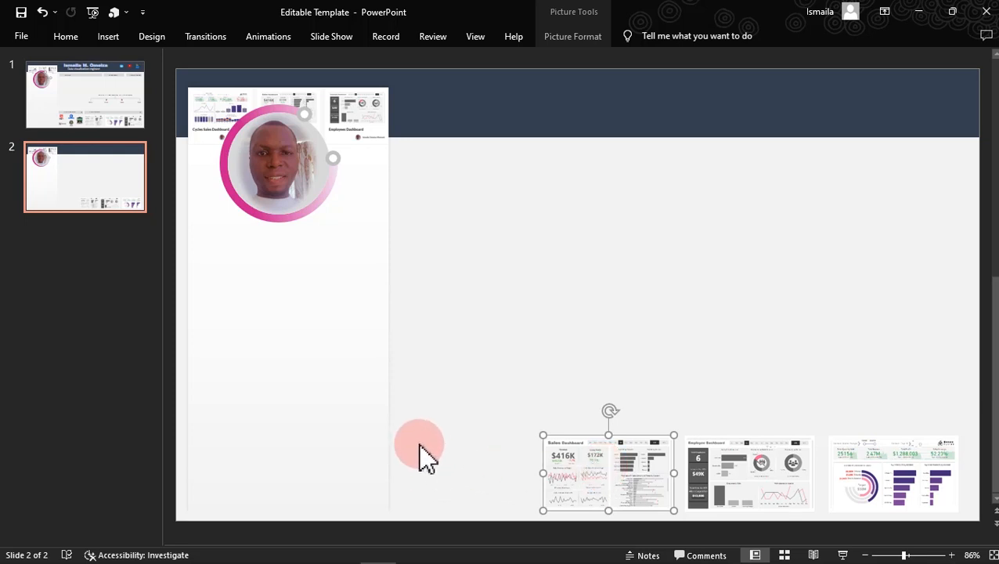
{"action": "left_click", "coordinate": [610, 391]}
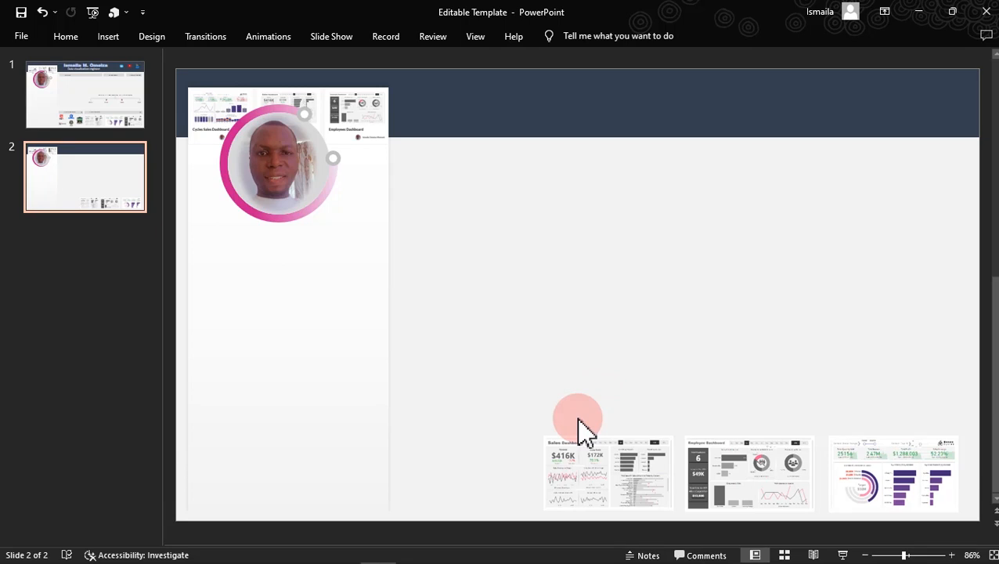
Nudge the Employee Dashboard picture right in fine increments to narrow its gap to the purple chart dashboard
{"action": "left_click", "coordinate": [733, 469]}
{"action": "key", "text": "ctrl+Right"}
{"action": "key", "text": "ctrl+Right"}
{"action": "key", "text": "ctrl+Right"}
{"action": "key", "text": "ctrl+Right"}
{"action": "key", "text": "ctrl+Right"}
{"action": "key", "text": "ctrl+Right"}
{"action": "key", "text": "ctrl+Right"}
{"action": "key", "text": "ctrl+Right"}
{"action": "key", "text": "ctrl+Right"}
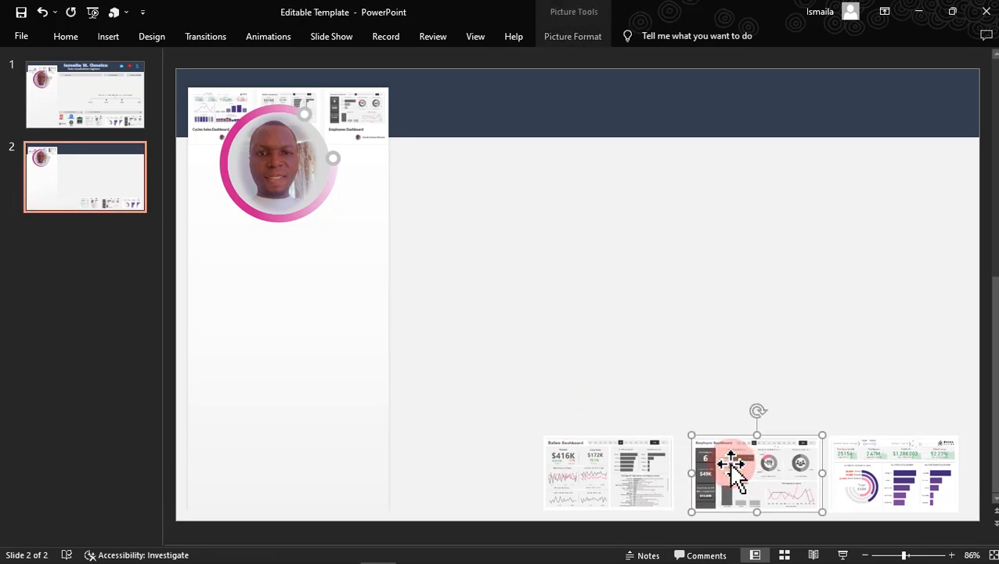
Nudge the Sales Dashboard picture right in fine increments to narrow its gap to the Employee Dashboard picture
{"action": "left_click", "coordinate": [622, 486]}
{"action": "key", "text": "ctrl+Right"}
{"action": "key", "text": "ctrl+Right"}
{"action": "key", "text": "ctrl+Right"}
{"action": "key", "text": "ctrl+Right"}
{"action": "key", "text": "ctrl+Right"}
{"action": "key", "text": "ctrl+Right"}
{"action": "key", "text": "ctrl+Right"}
{"action": "key", "text": "ctrl+Right"}
{"action": "key", "text": "ctrl+Right"}
{"action": "key", "text": "ctrl+Right"}
{"action": "key", "text": "ctrl+Right"}
{"action": "key", "text": "ctrl+Right"}
{"action": "key", "text": "ctrl+Right"}
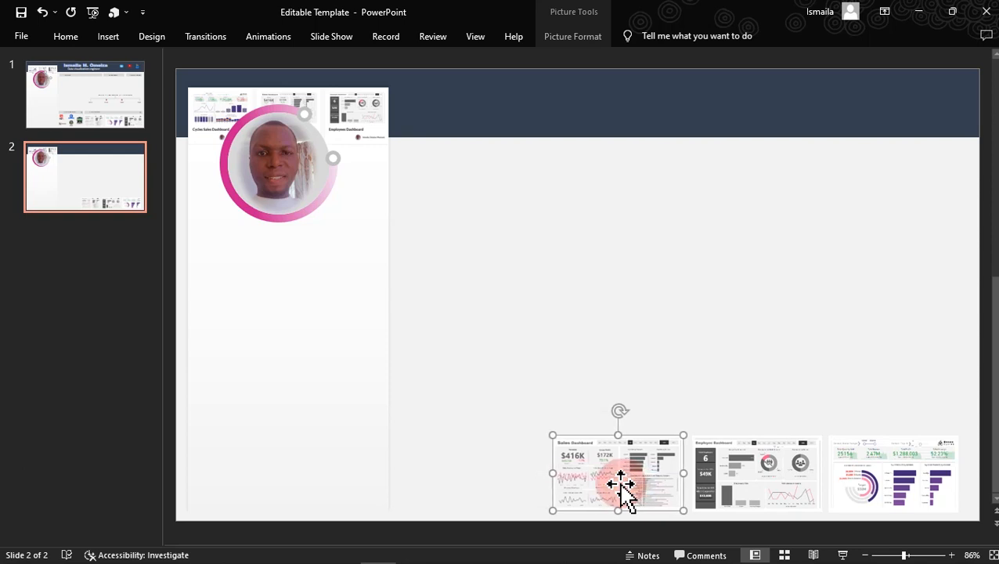
Distribute the three dashboard pictures vertically and horizontally relative to each other
{"action": "left_click", "coordinate": [861, 481], "text": "shift"}
{"action": "left_click", "coordinate": [786, 490], "text": "shift"}
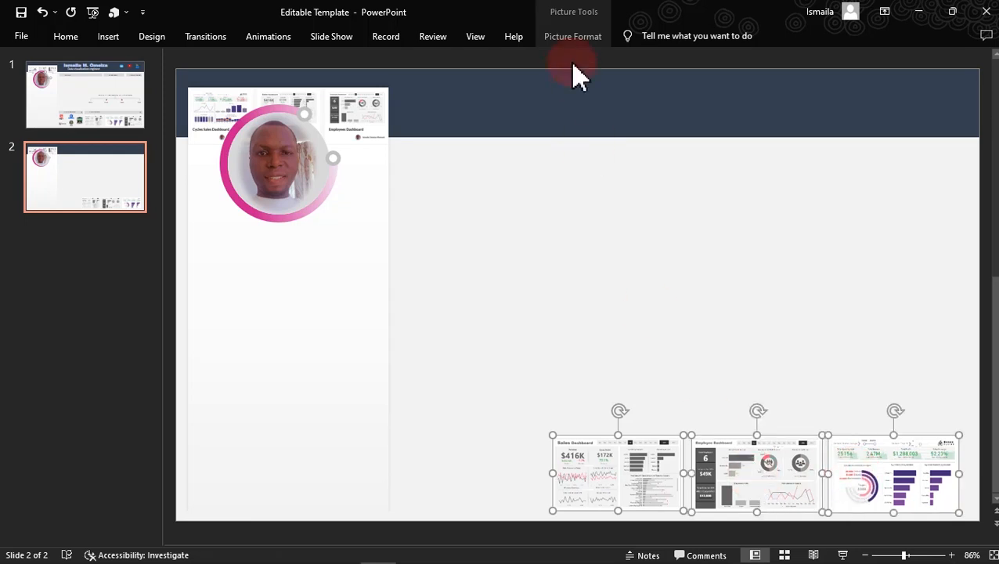
{"action": "left_click", "coordinate": [569, 39]}
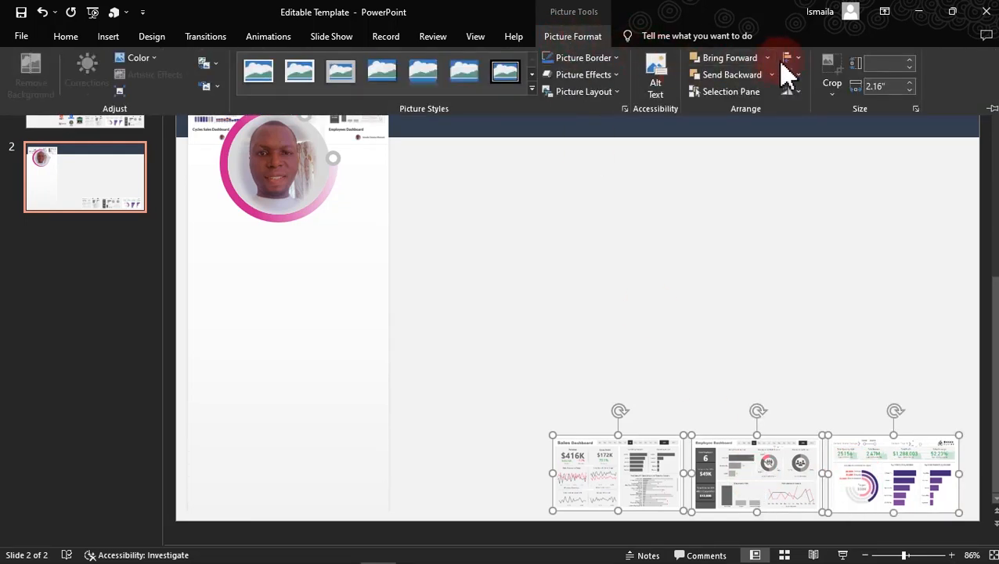
{"action": "left_click", "coordinate": [789, 61]}
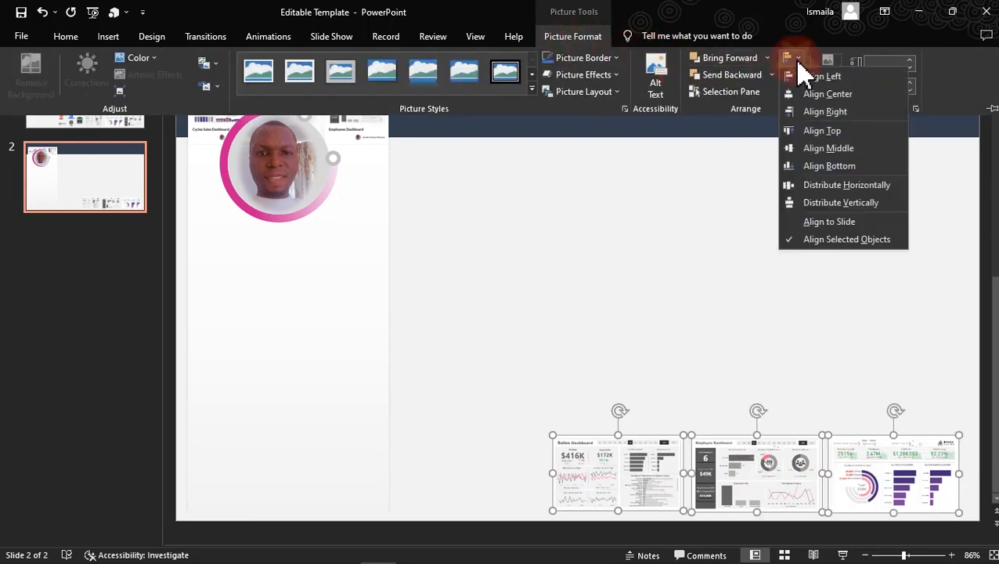
{"action": "left_click", "coordinate": [819, 202]}
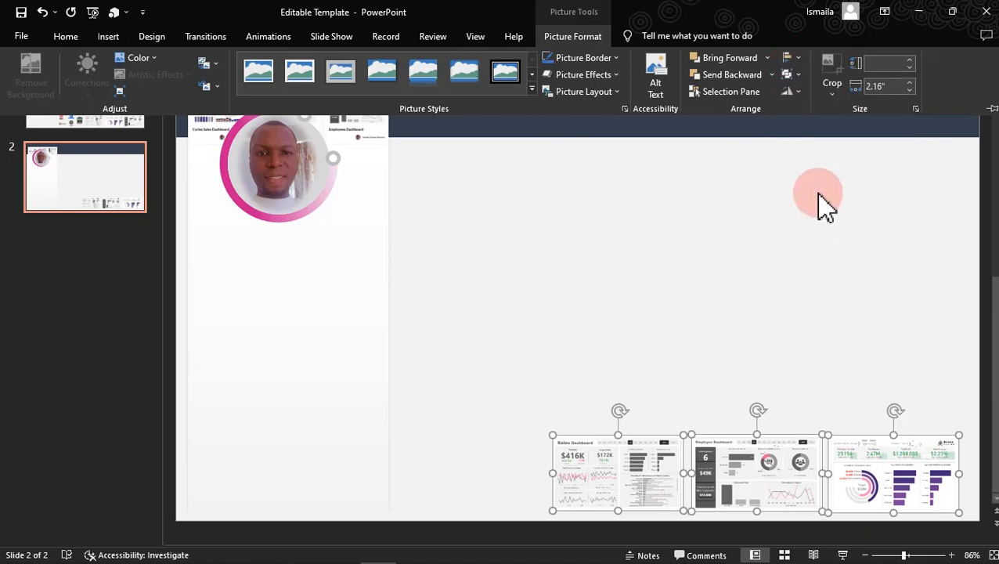
{"action": "left_click", "coordinate": [799, 60]}
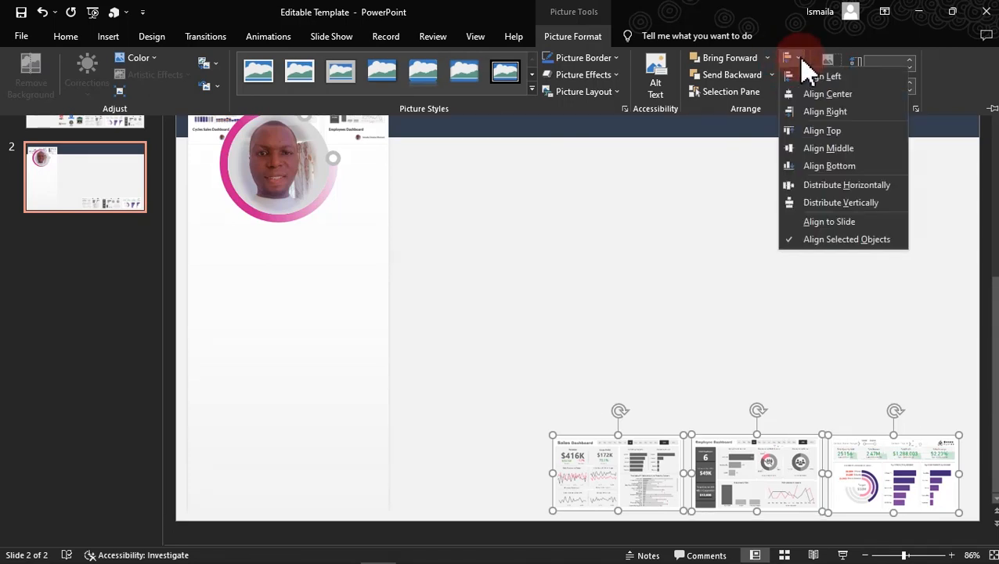
{"action": "left_click", "coordinate": [824, 188]}
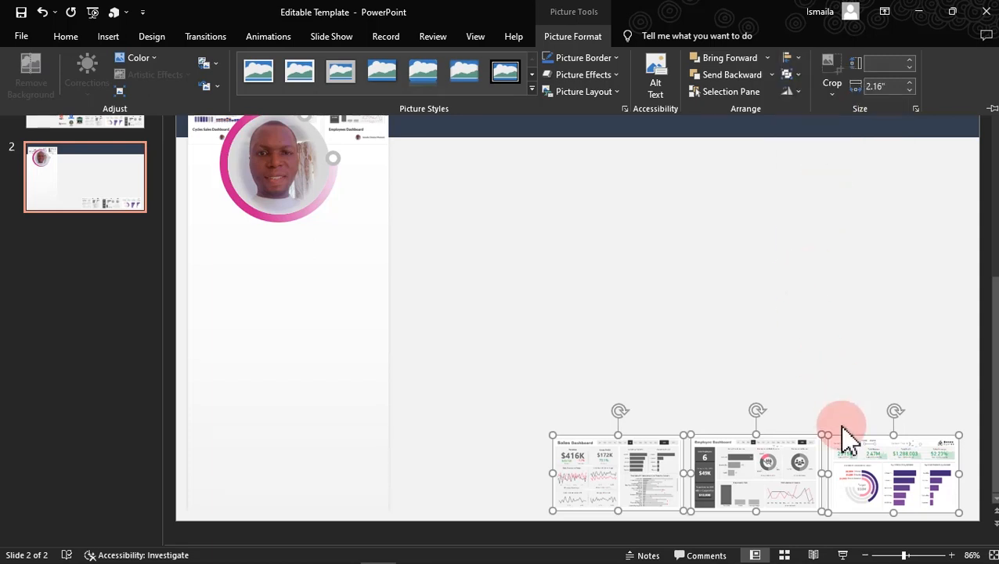
{"action": "key", "text": "ctrl+F1"}
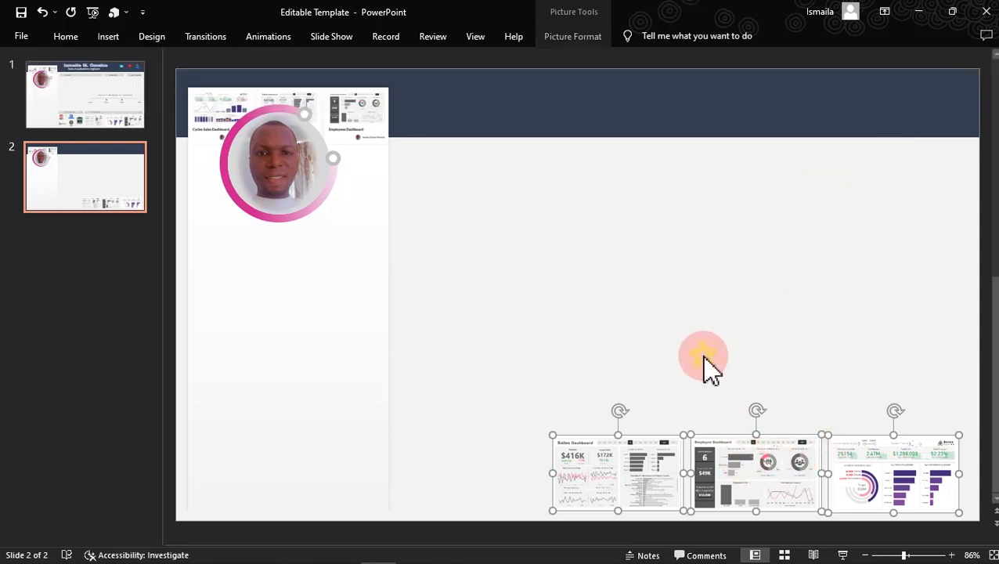
{"action": "left_click", "coordinate": [704, 360]}
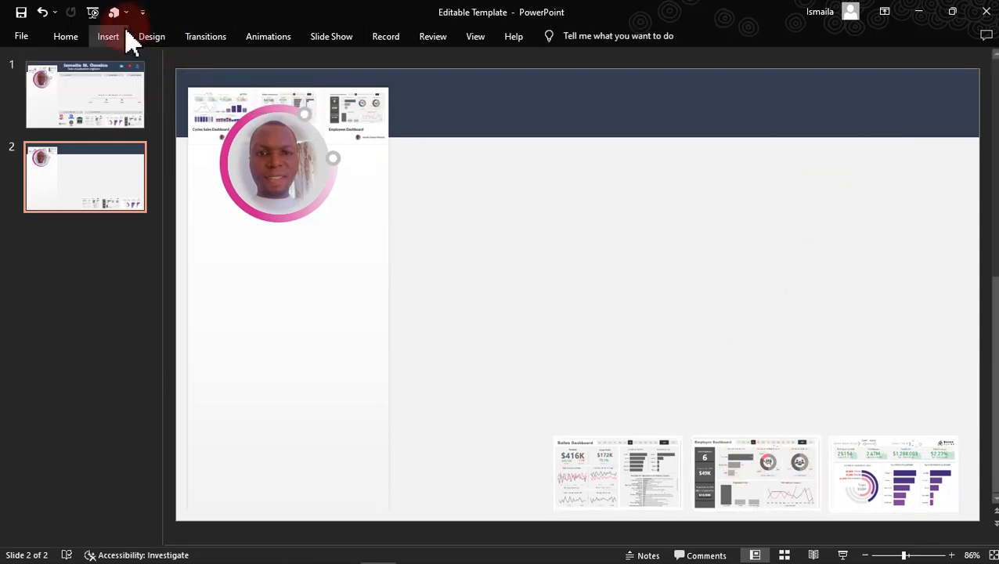
Apply the outer shadow preset Offset: Top to all three dashboard pictures
{"action": "left_click", "coordinate": [624, 479]}
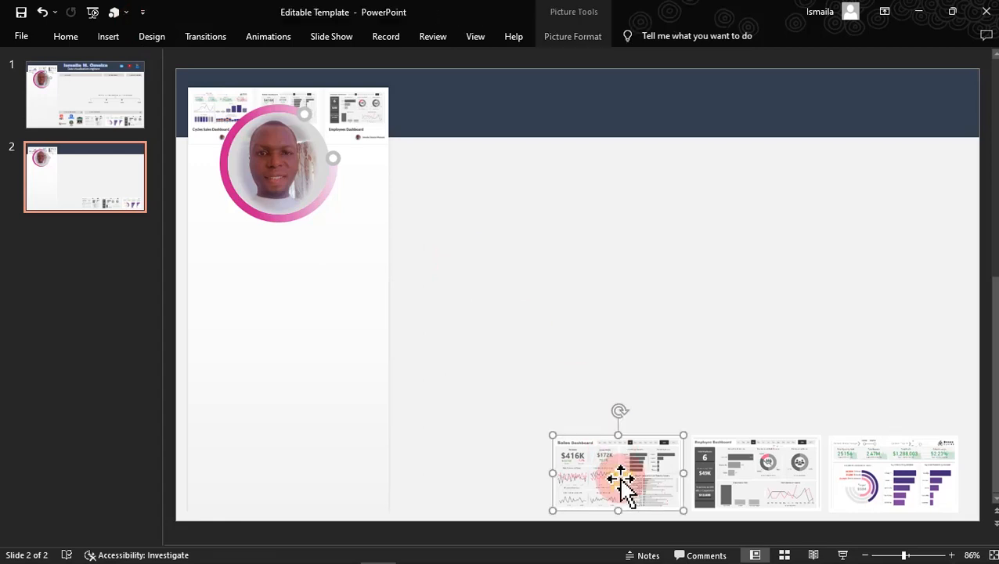
{"action": "left_click", "coordinate": [758, 484], "text": "shift"}
{"action": "left_click", "coordinate": [859, 481], "text": "shift"}
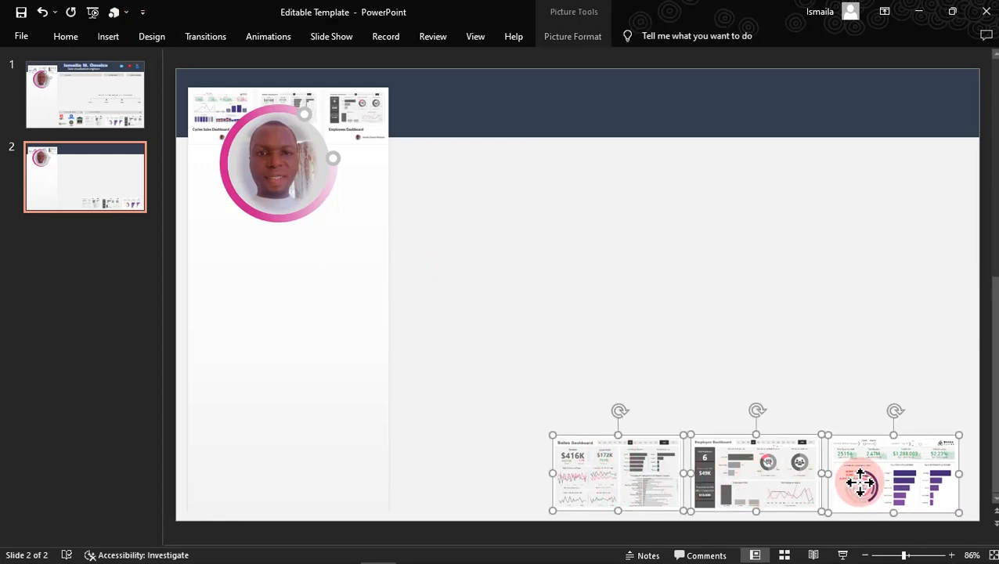
{"action": "right_click", "coordinate": [861, 481]}
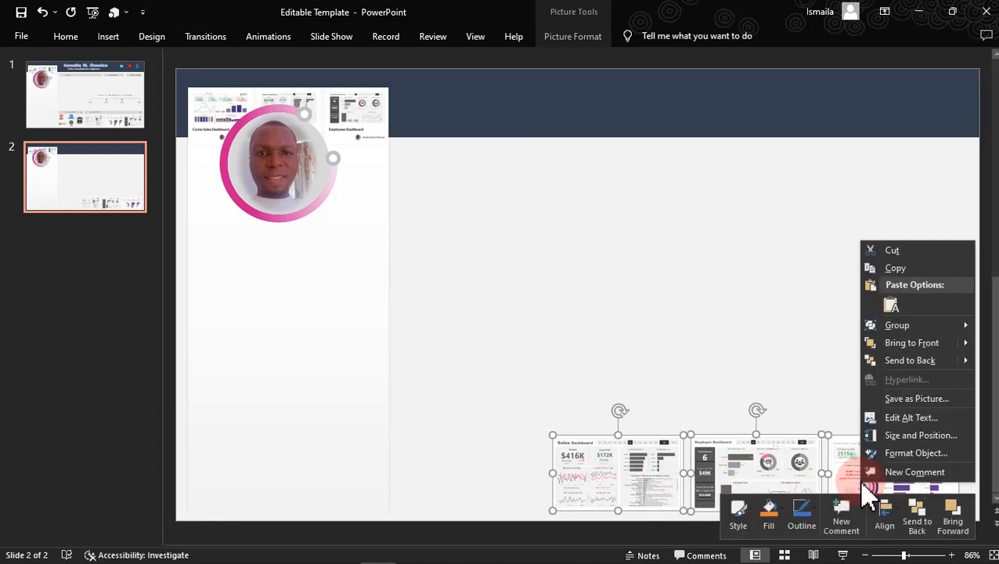
{"action": "left_click", "coordinate": [899, 454]}
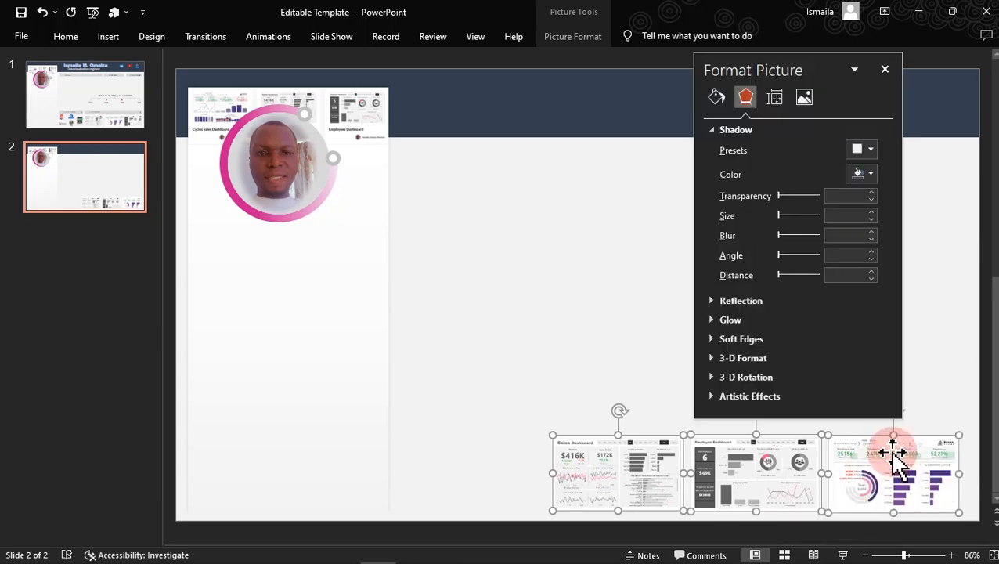
{"action": "left_click", "coordinate": [866, 154]}
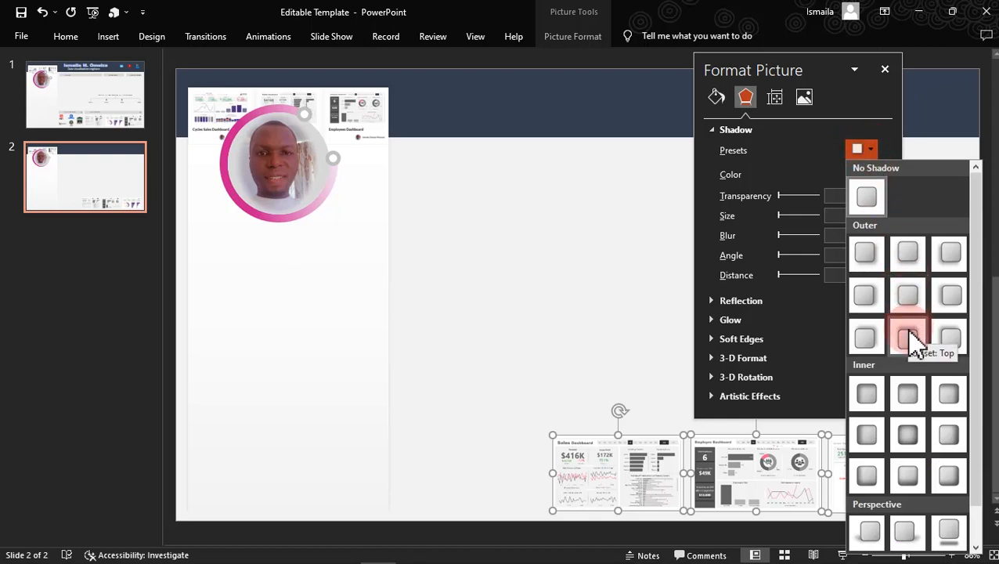
{"action": "left_click", "coordinate": [908, 338]}
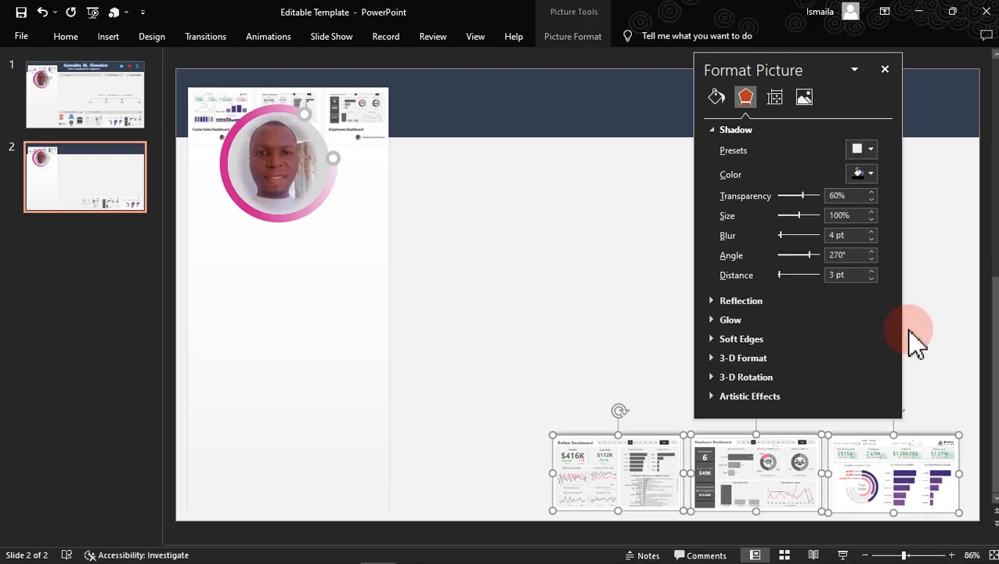
{"action": "left_click", "coordinate": [617, 272]}
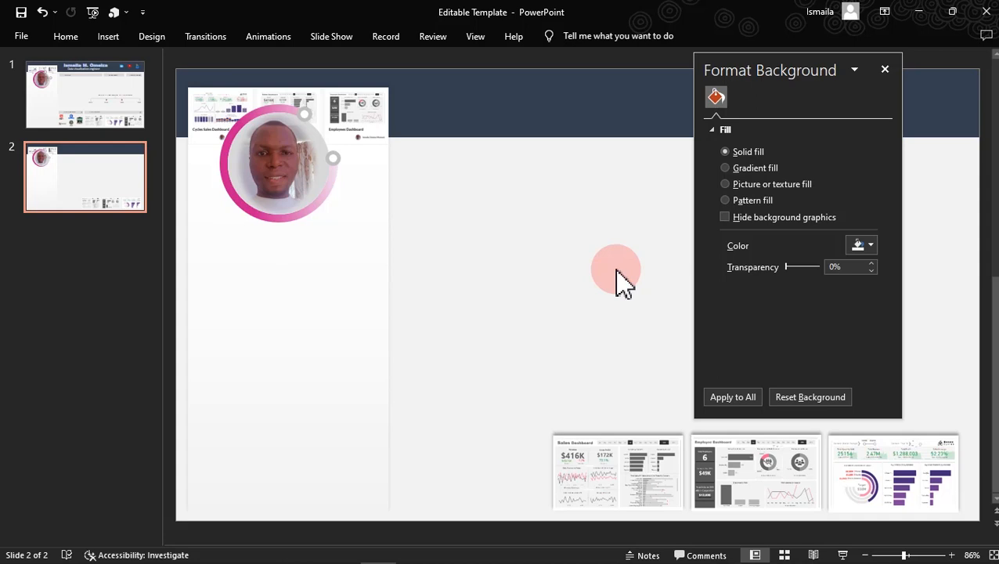
Draw a thin rectangle bar just above the three dashboard pictures, spanning their full combined width
{"action": "left_click_drag", "start_coordinate": [783, 74], "coordinate": [210, 167]}
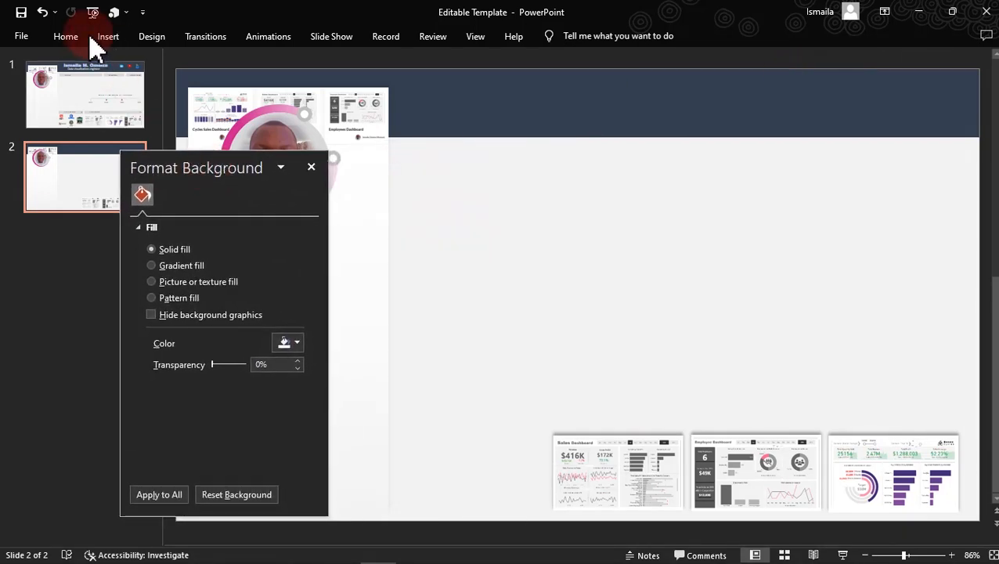
{"action": "left_click", "coordinate": [128, 45]}
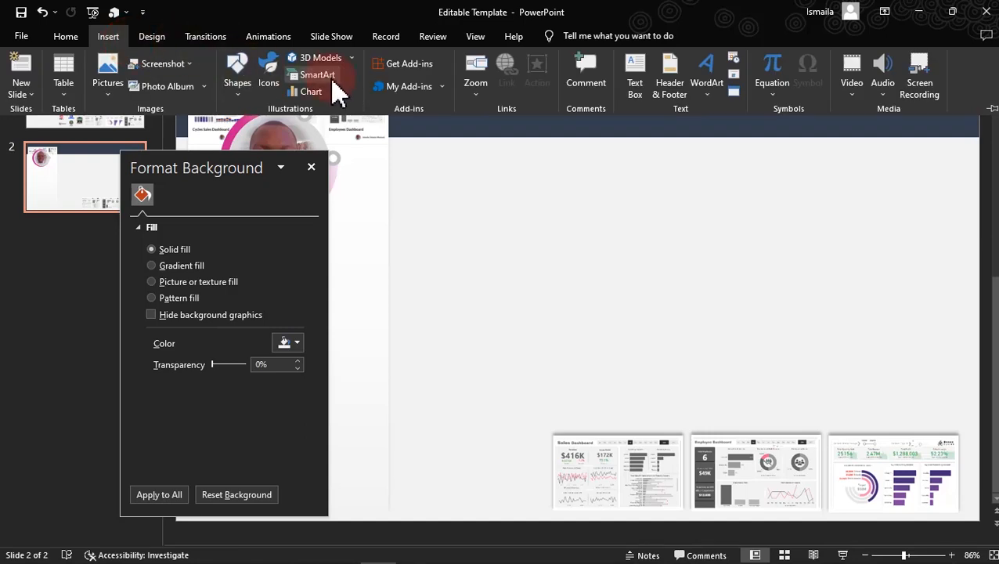
{"action": "left_click", "coordinate": [250, 96]}
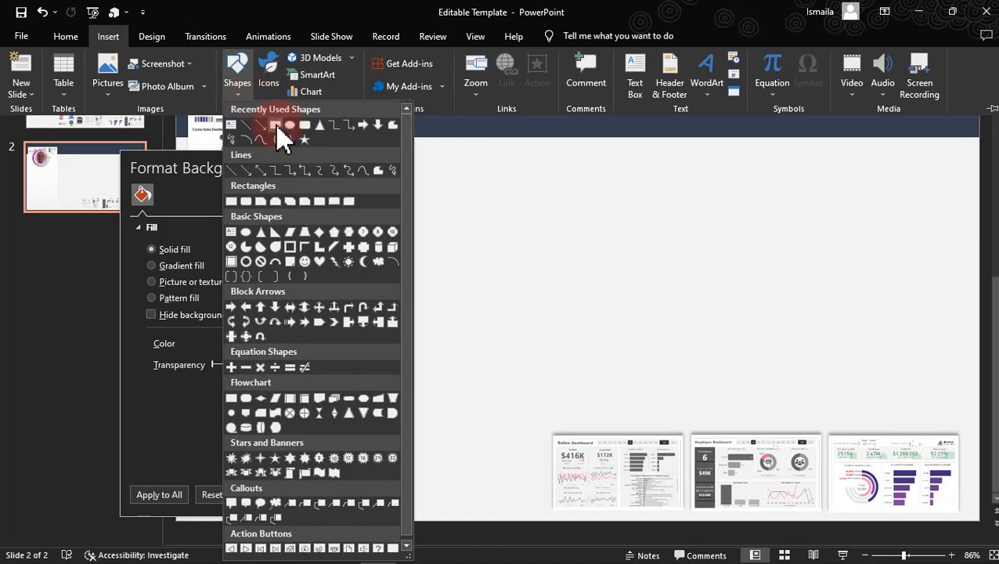
{"action": "left_click", "coordinate": [275, 126]}
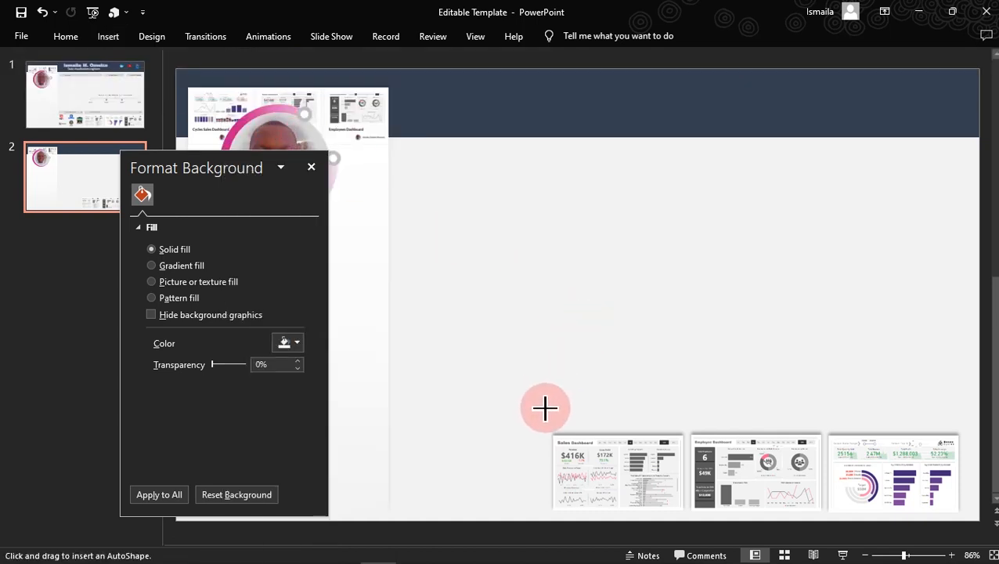
{"action": "mouse_move", "coordinate": [551, 410]}
{"action": "left_mouse_down"}
{"action": "mouse_move", "coordinate": [960, 432]}
{"action": "mouse_move", "coordinate": [900, 422]}
{"action": "left_mouse_up"}
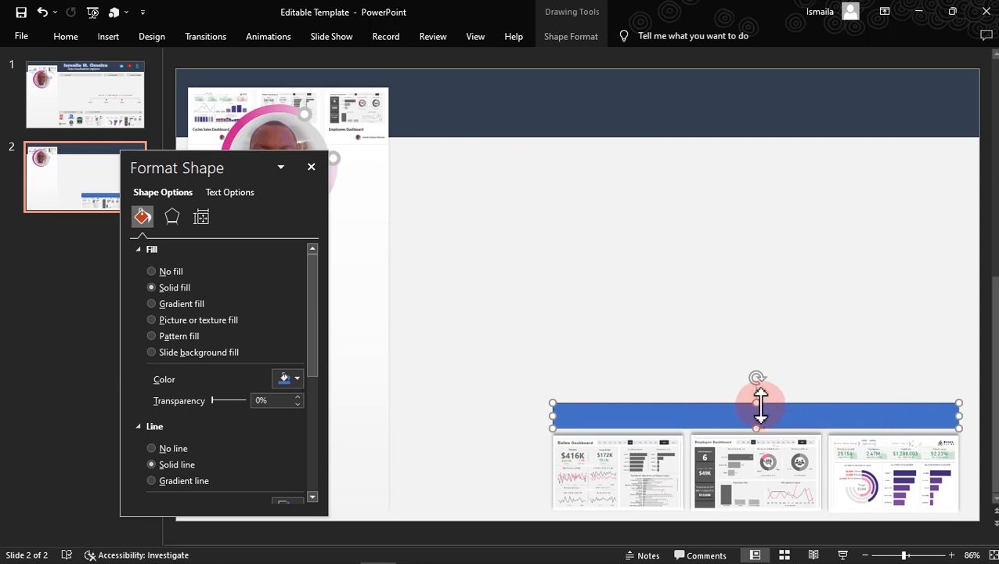
{"action": "left_click_drag", "start_coordinate": [756, 404], "coordinate": [755, 410]}
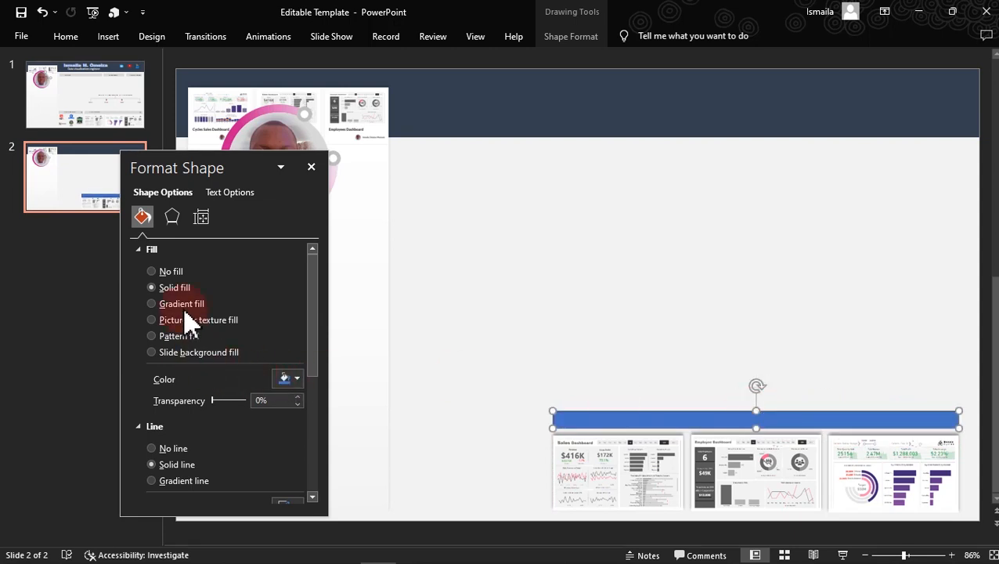
Fill the bar above the pictures with a light gray theme color and remove its outline
{"action": "left_click", "coordinate": [297, 379]}
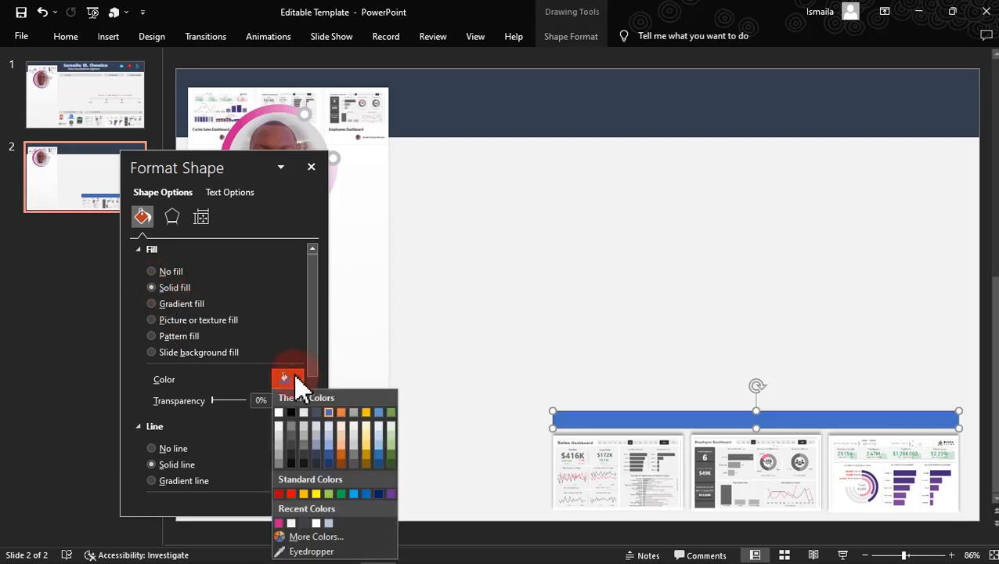
{"action": "left_click", "coordinate": [279, 435]}
{"action": "left_click", "coordinate": [153, 447]}
{"action": "left_click", "coordinate": [551, 296]}
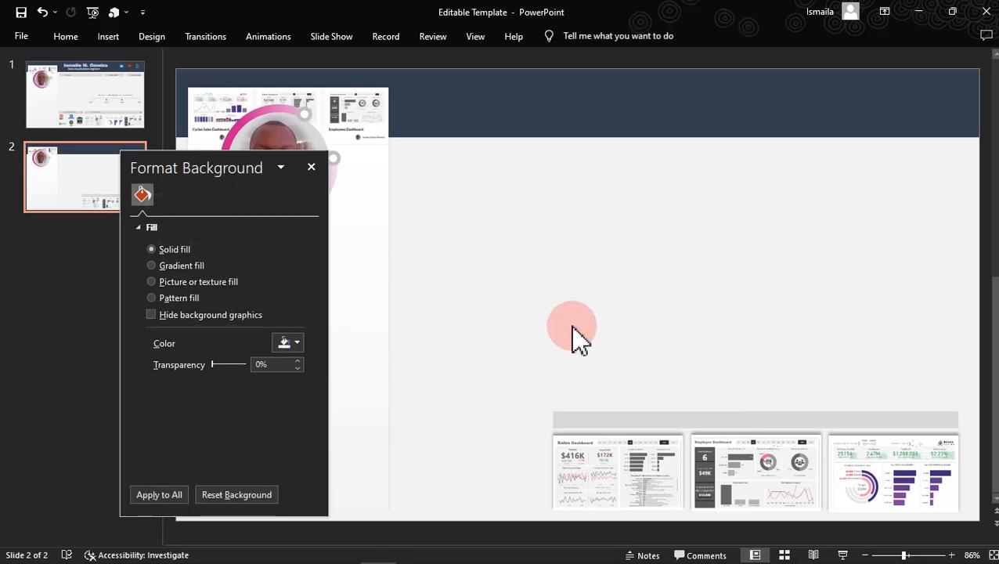
Add a text box reading "Portfolio" in the slide's blank area above the bar
{"action": "left_click", "coordinate": [108, 39]}
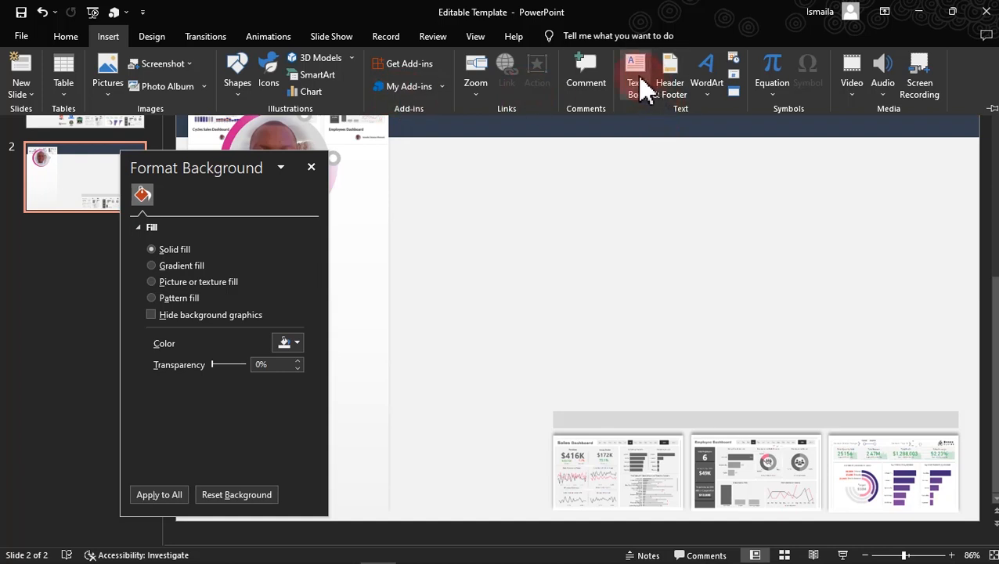
{"action": "left_click", "coordinate": [640, 88]}
{"action": "left_click_drag", "start_coordinate": [525, 249], "coordinate": [741, 321]}
{"action": "type", "text": "Port"}
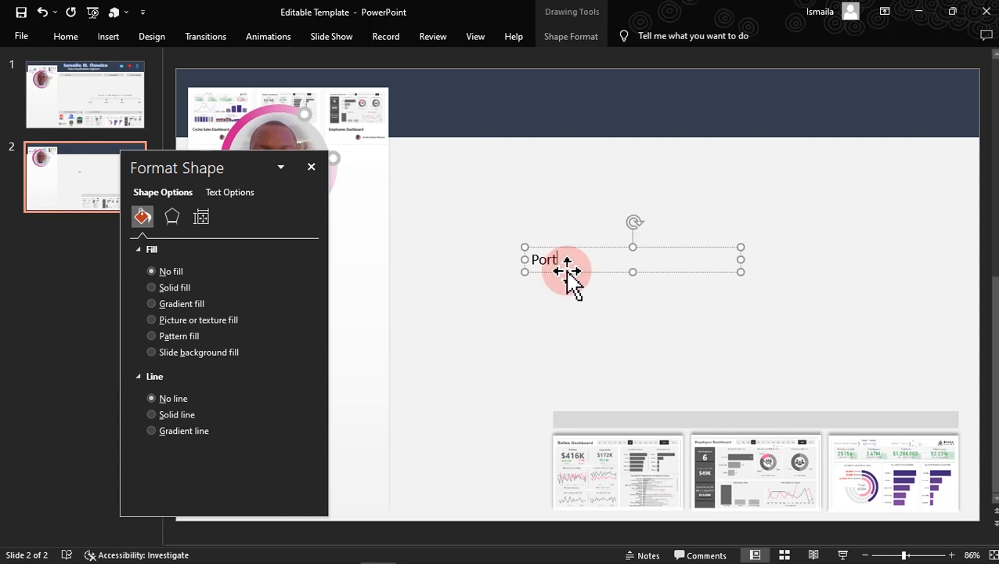
{"action": "type", "text": "folio"}
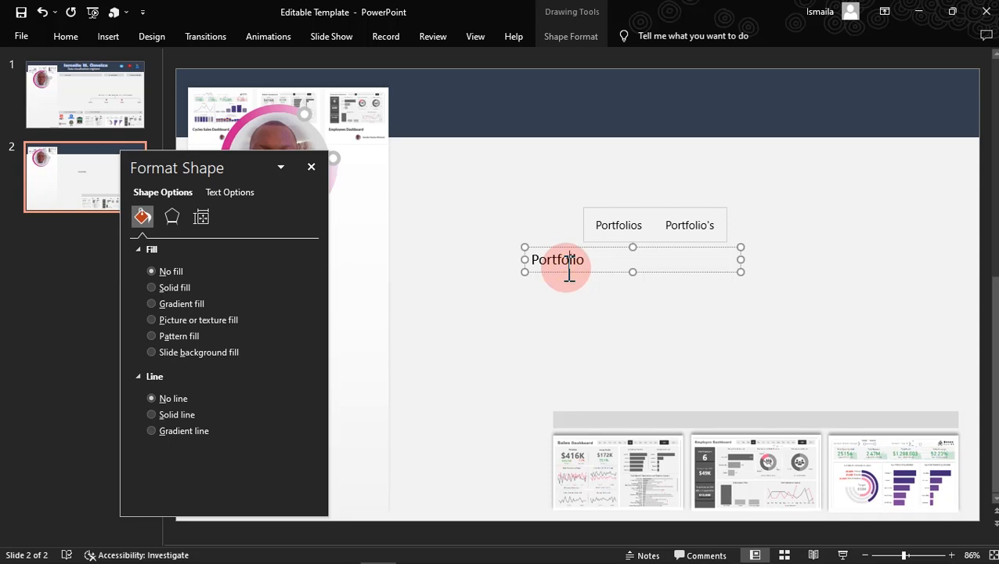
Format the "Portfolio" text in Arial Black with a dark gray theme color and Loose character spacing
{"action": "left_click", "coordinate": [65, 37]}
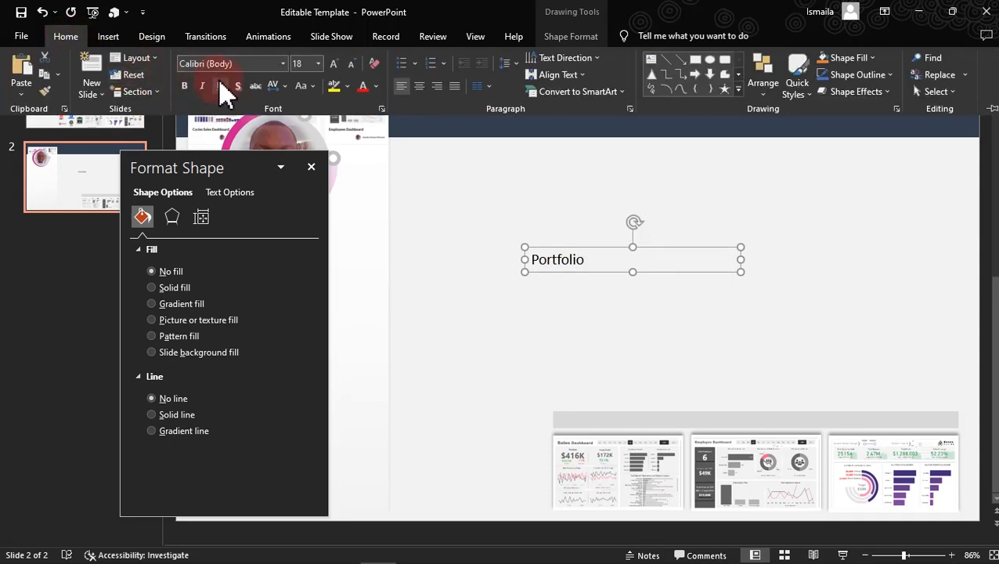
{"action": "left_click", "coordinate": [284, 63]}
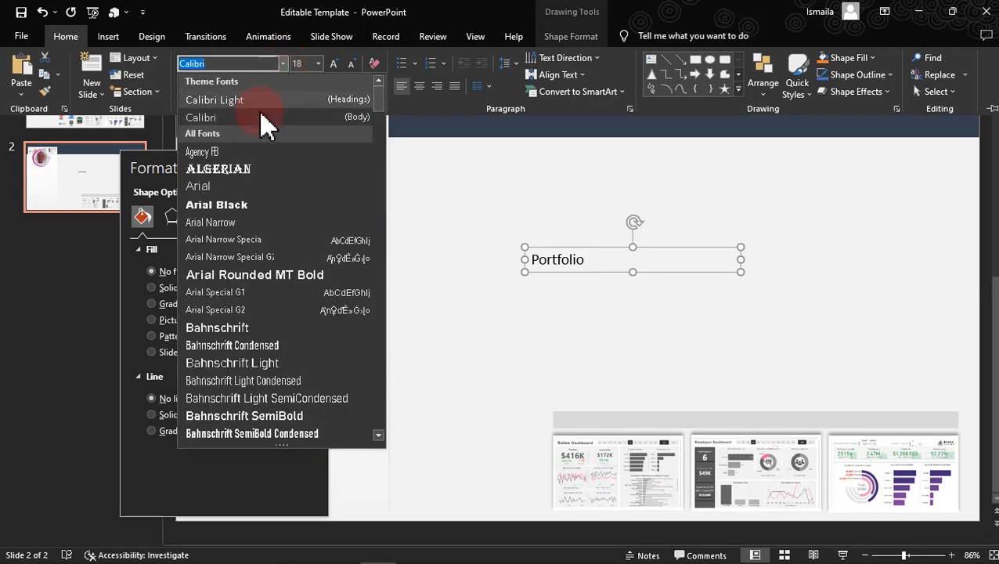
{"action": "left_click", "coordinate": [220, 207]}
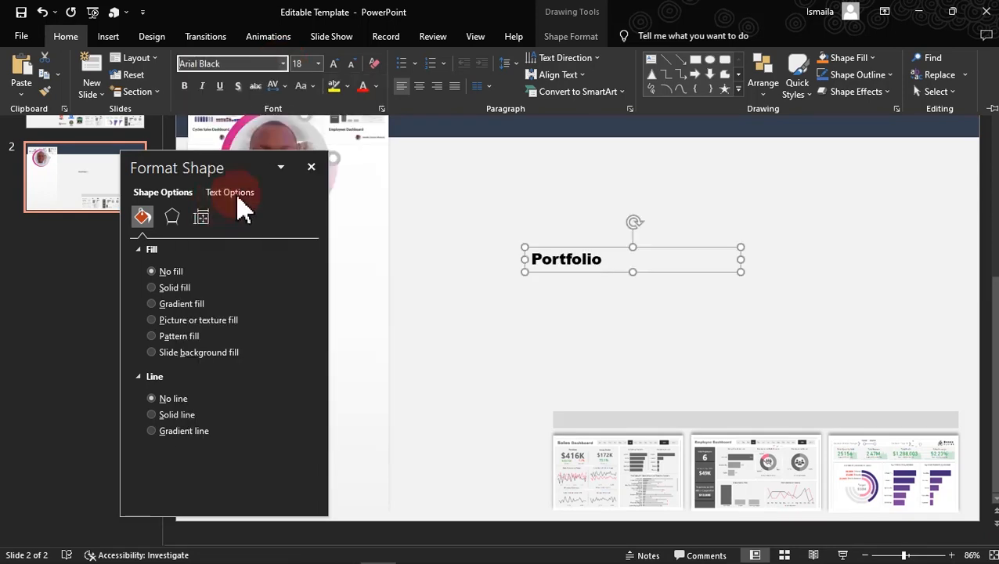
{"action": "left_click", "coordinate": [376, 87]}
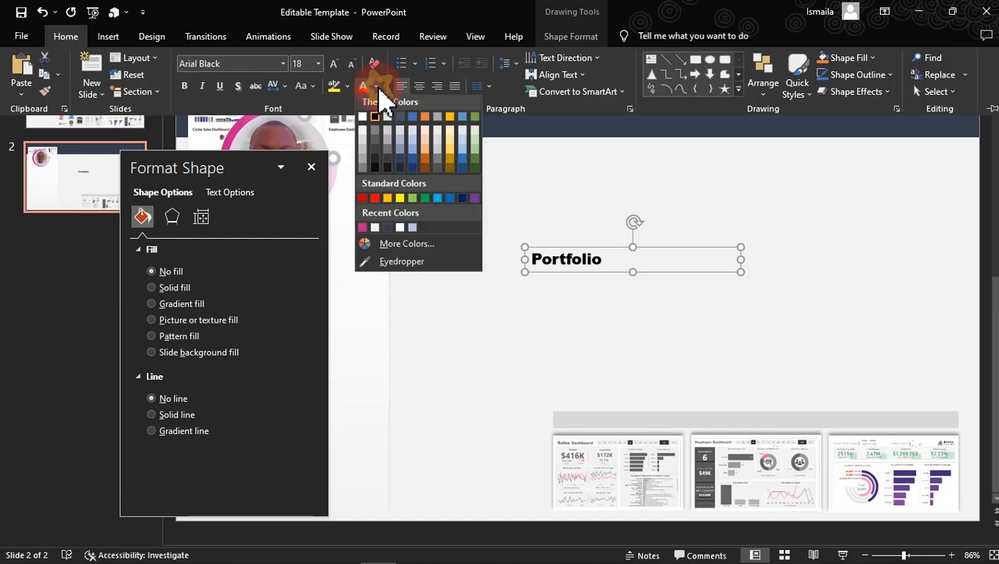
{"action": "left_click", "coordinate": [377, 156]}
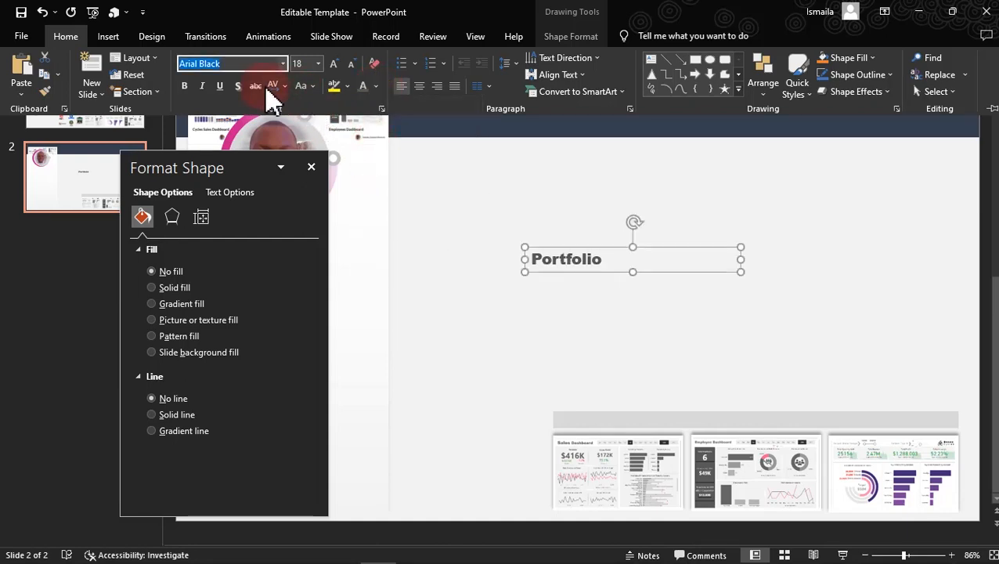
{"action": "left_click", "coordinate": [285, 86]}
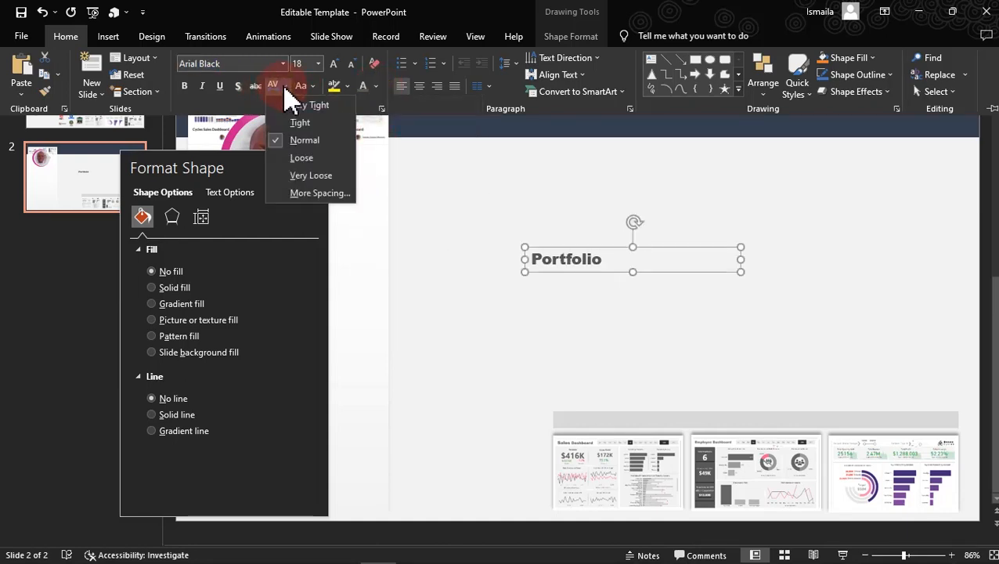
{"action": "left_click", "coordinate": [303, 158]}
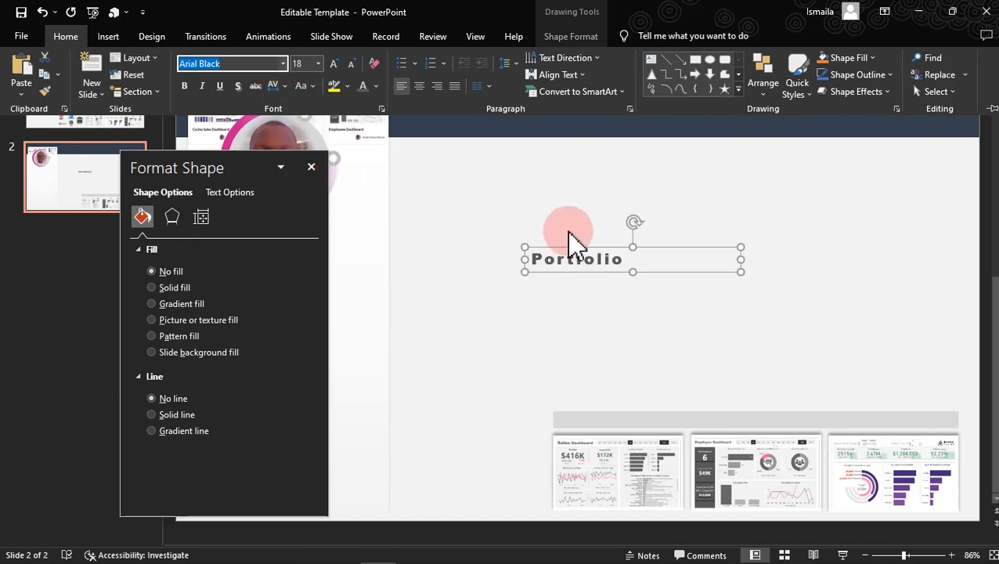